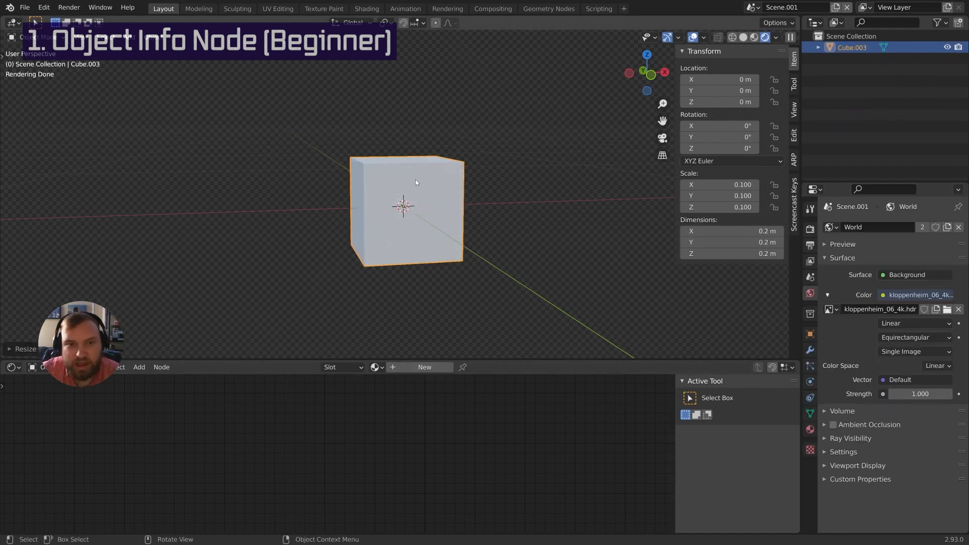
Check the render settings, orbit around the 0.2 m cube and give it a new material
{"action": "scroll", "coordinate": [437, 183], "scroll_direction": "up", "scroll_amount": 3}
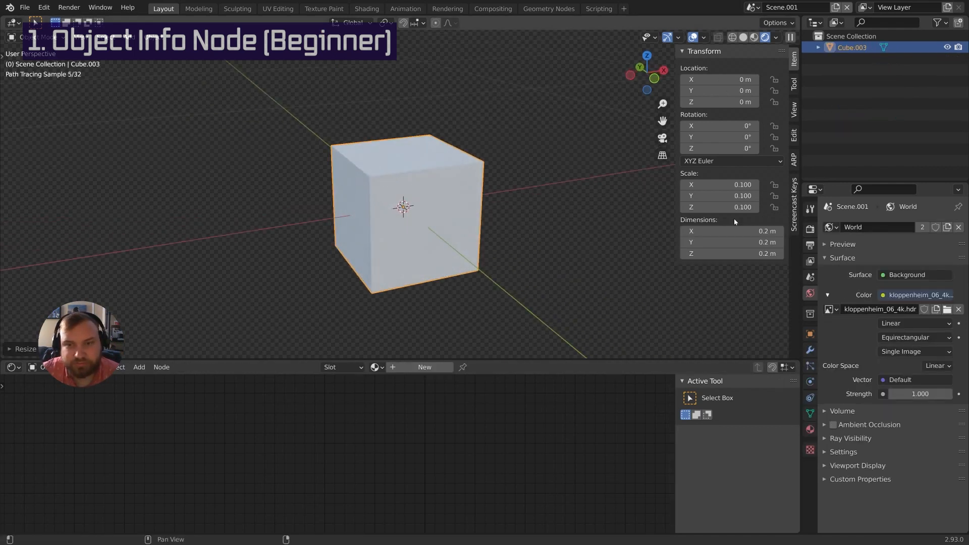
{"action": "left_click", "coordinate": [811, 229]}
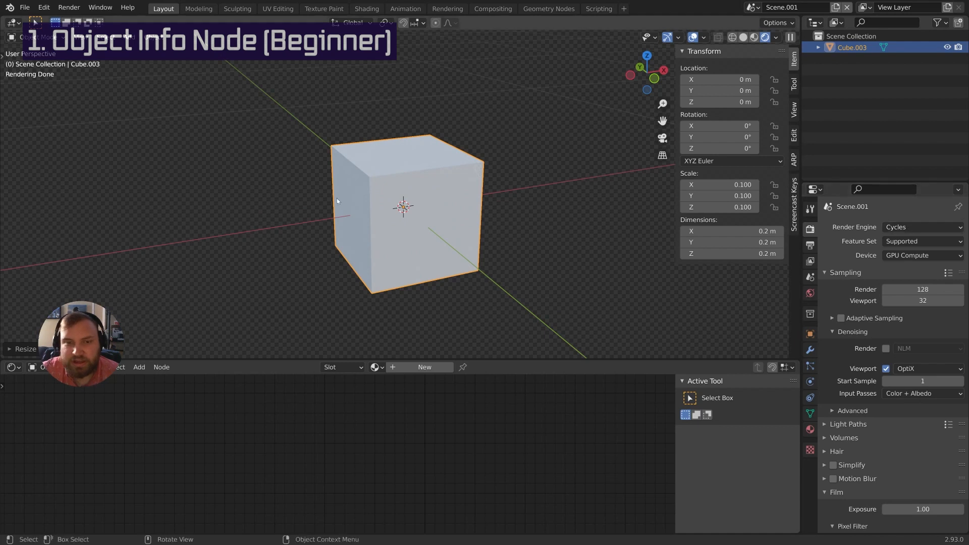
{"action": "middle_click_drag", "start_coordinate": [499, 216], "coordinate": [485, 209]}
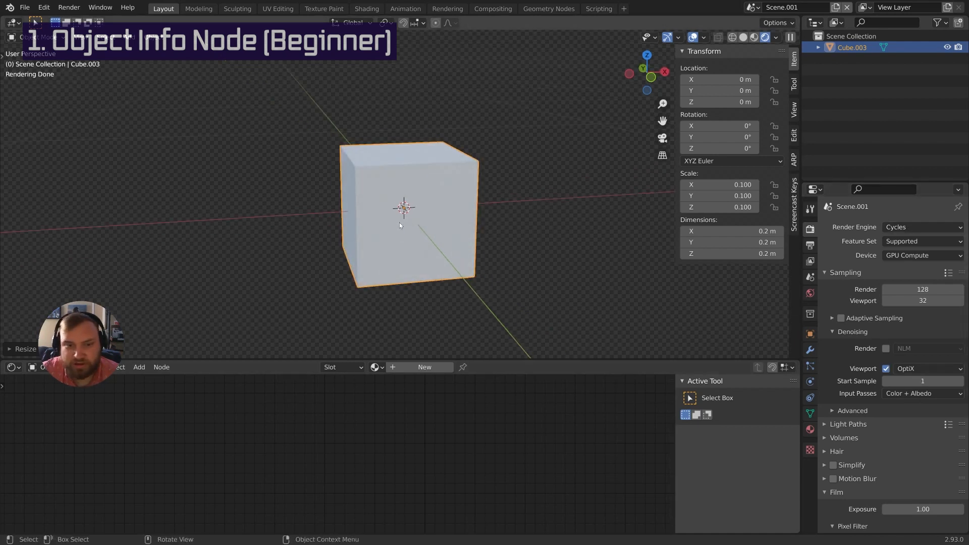
{"action": "middle_click_drag", "start_coordinate": [398, 222], "coordinate": [404, 219]}
{"action": "left_click", "coordinate": [437, 367]}
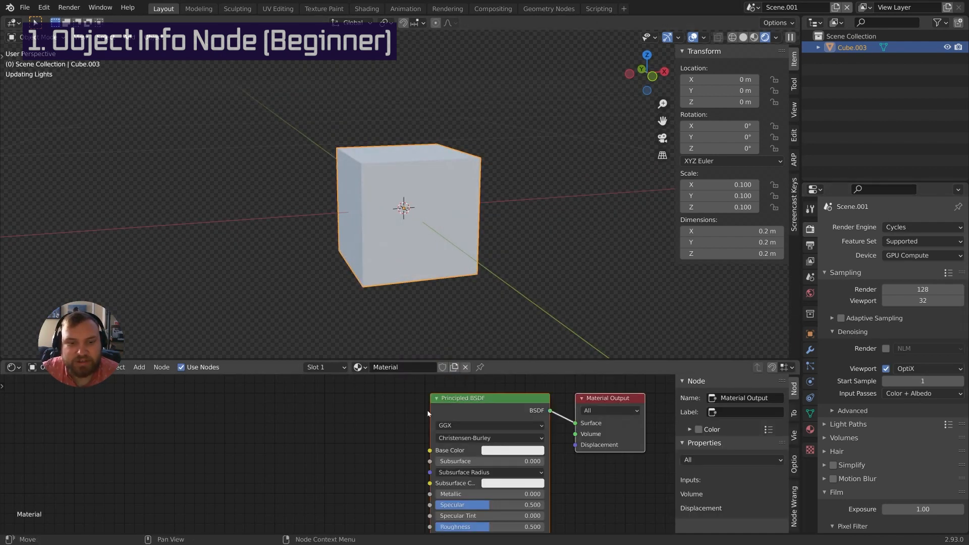
Add an Object Info node by searching 'obj' and place it left of the Principled BSDF
{"action": "scroll", "coordinate": [354, 440], "scroll_direction": "down", "scroll_amount": 4}
{"action": "middle_click_drag", "start_coordinate": [385, 435], "coordinate": [422, 428]}
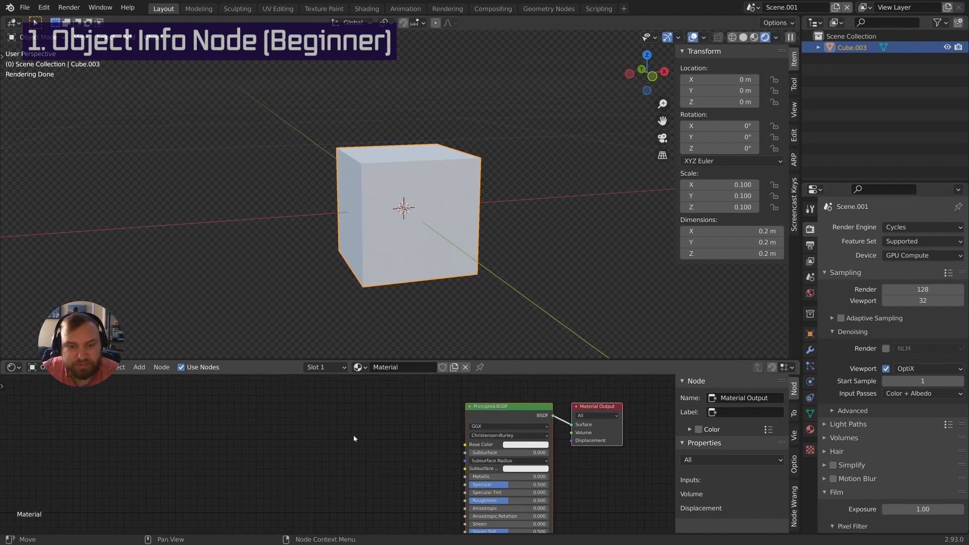
{"action": "left_click", "coordinate": [530, 444]}
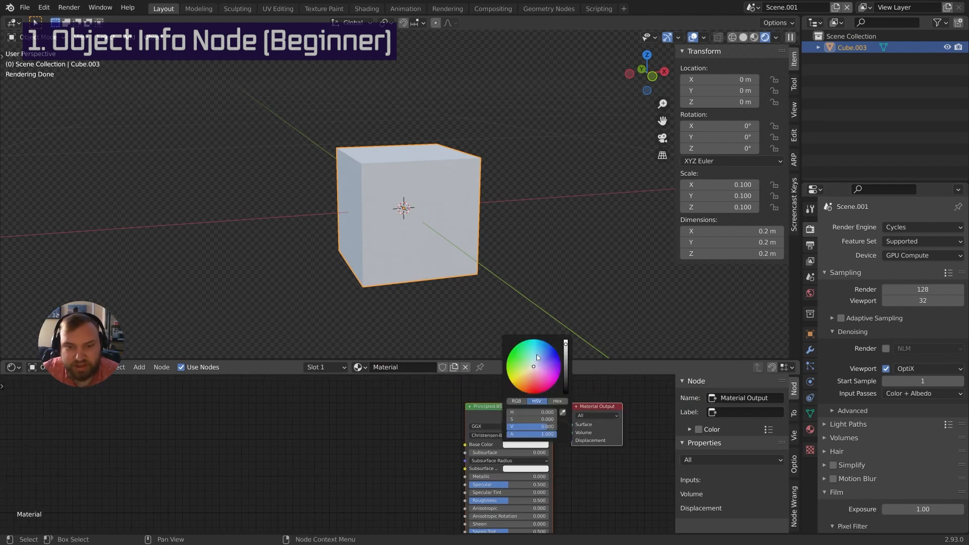
{"action": "key", "text": "shift+a"}
{"action": "mouse_move", "coordinate": [421, 426]}
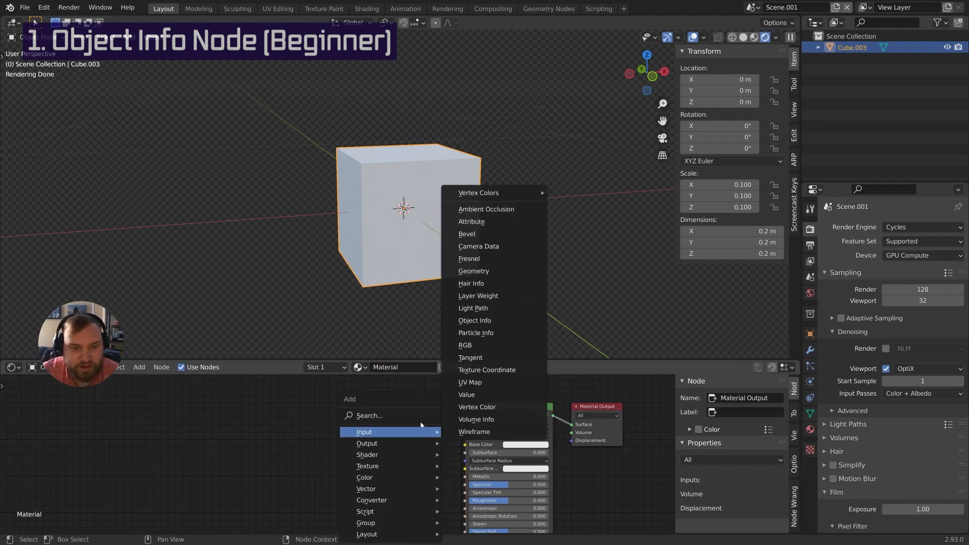
{"action": "left_click", "coordinate": [398, 415]}
{"action": "type", "text": "objh"}
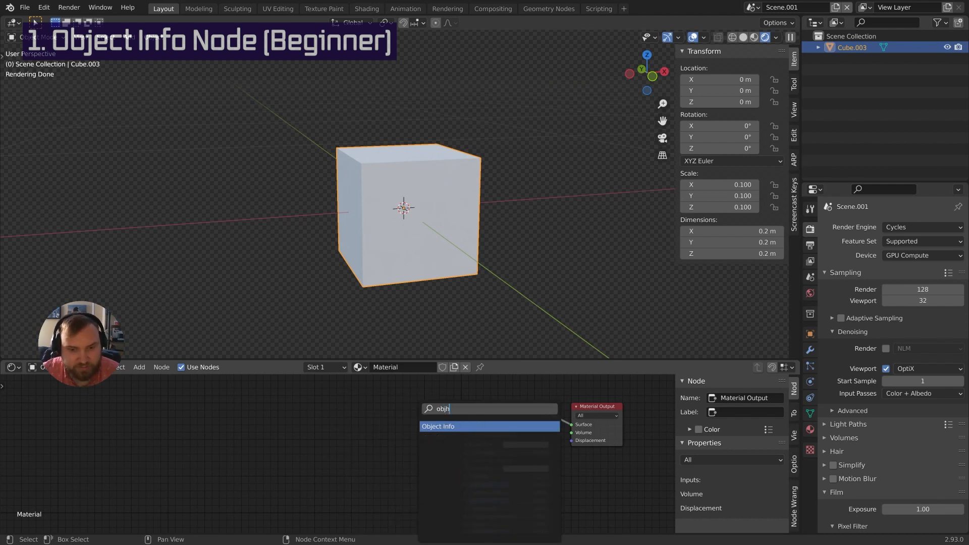
{"action": "key", "text": "Return"}
{"action": "left_click", "coordinate": [384, 471]}
{"action": "left_click_drag", "start_coordinate": [374, 461], "coordinate": [402, 467]}
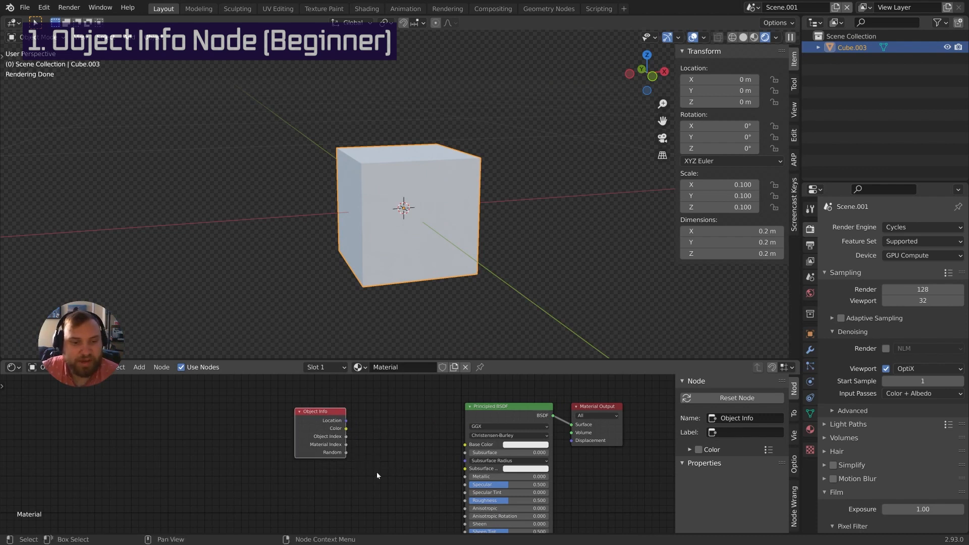
Wire the Object Info Random output into the Principled BSDF Base Color input
{"action": "left_click_drag", "start_coordinate": [350, 455], "coordinate": [381, 462]}
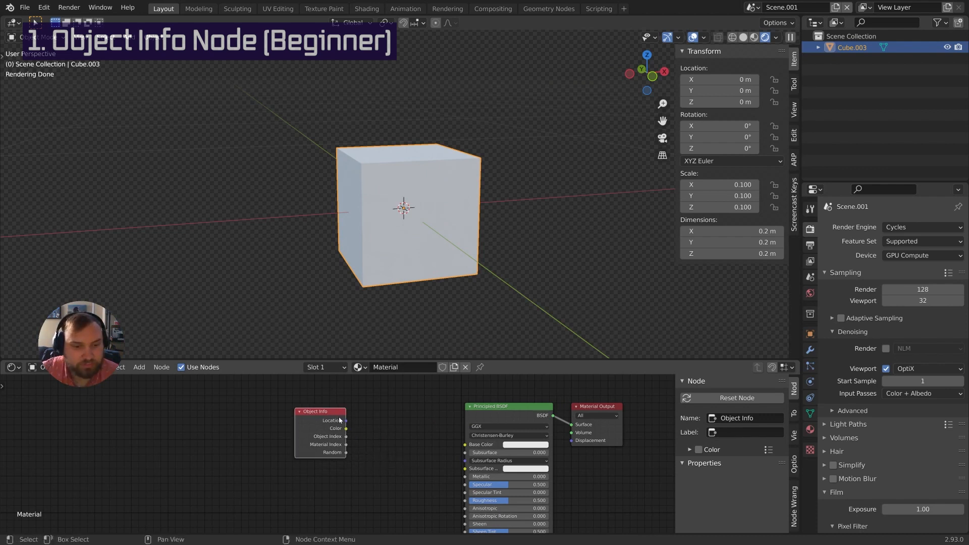
{"action": "left_click_drag", "start_coordinate": [328, 411], "coordinate": [328, 413]}
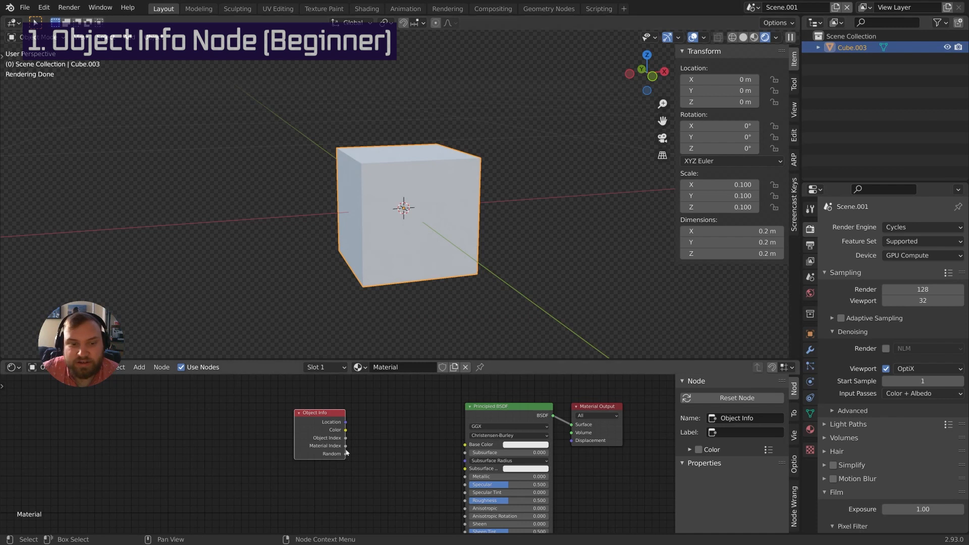
{"action": "left_click_drag", "start_coordinate": [331, 420], "coordinate": [330, 419]}
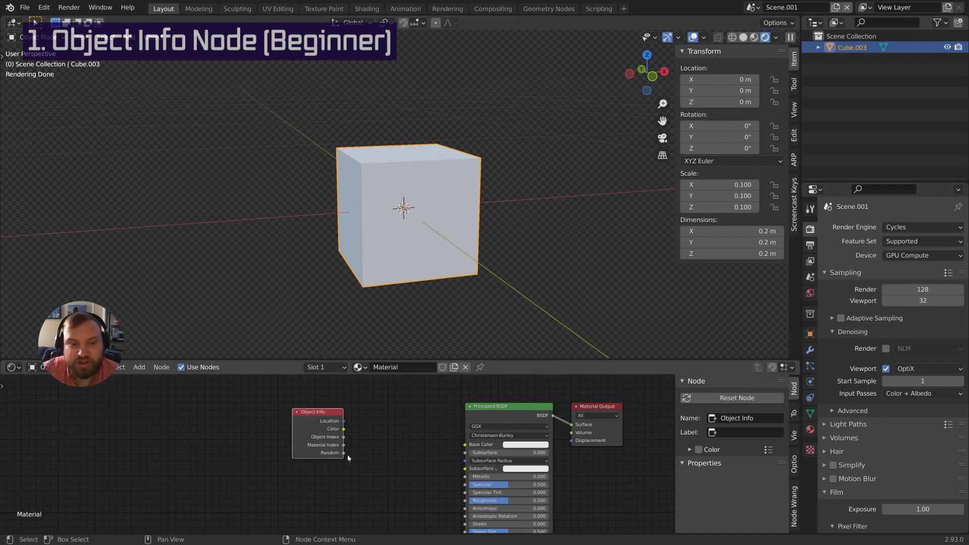
{"action": "left_click_drag", "start_coordinate": [344, 453], "coordinate": [388, 462]}
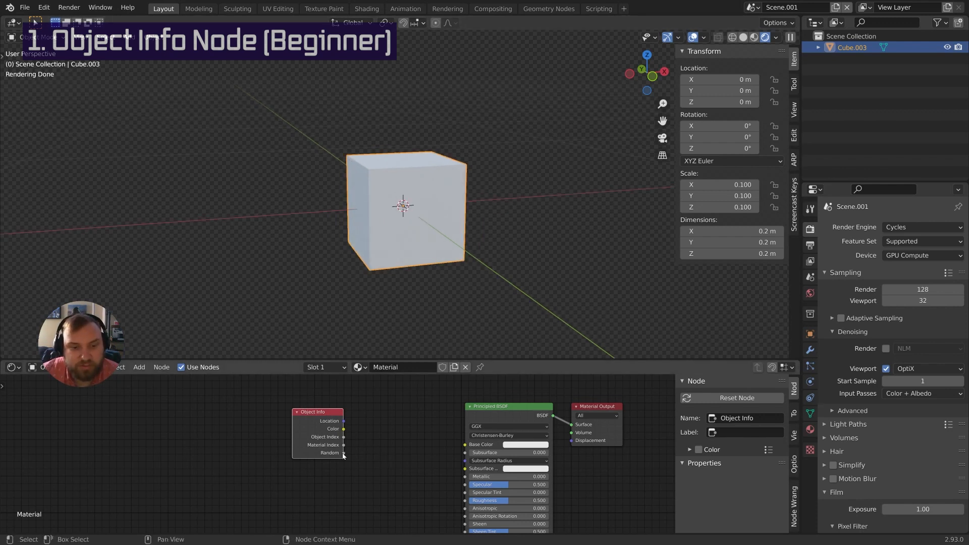
{"action": "left_click_drag", "start_coordinate": [343, 454], "coordinate": [466, 446]}
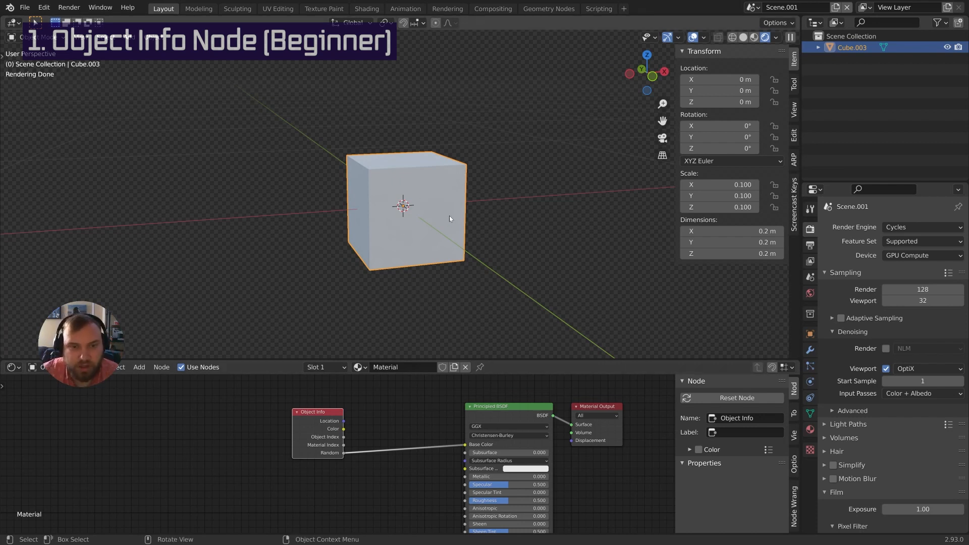
{"action": "middle_click_drag", "start_coordinate": [449, 216], "coordinate": [416, 222], "text": "shift"}
Duplicate the cube four times along X, creating Cube.004 to Cube.007 in a row
{"action": "key", "text": "shift+d"}
{"action": "key", "text": "x"}
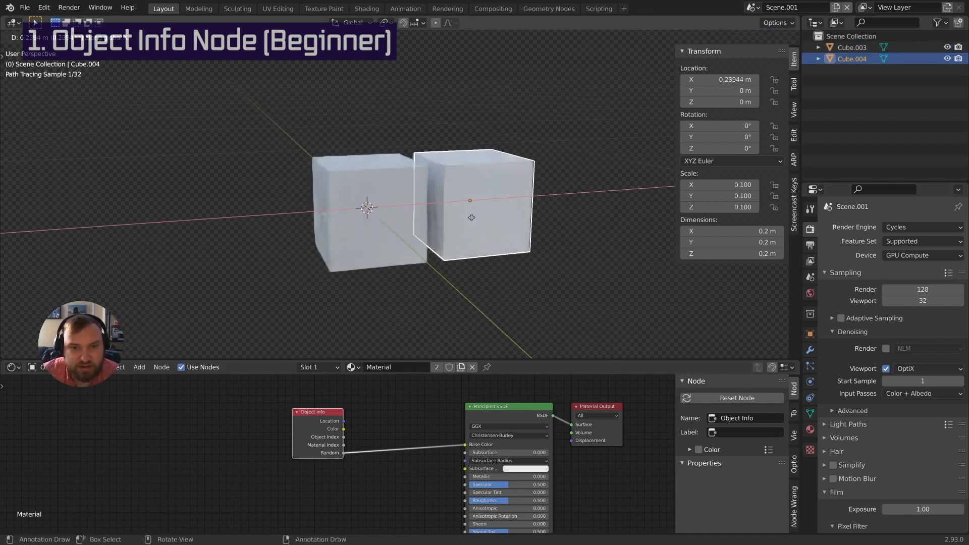
{"action": "left_click", "coordinate": [471, 217]}
{"action": "key", "text": "shift+d"}
{"action": "key", "text": "x"}
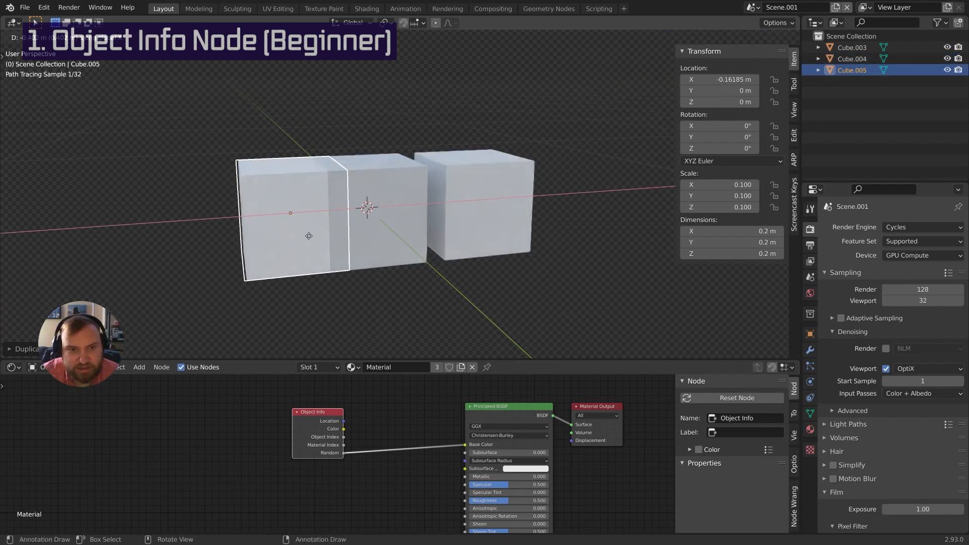
{"action": "left_click", "coordinate": [273, 236]}
{"action": "key", "text": "shift+d"}
{"action": "key", "text": "x"}
{"action": "left_click", "coordinate": [162, 249]}
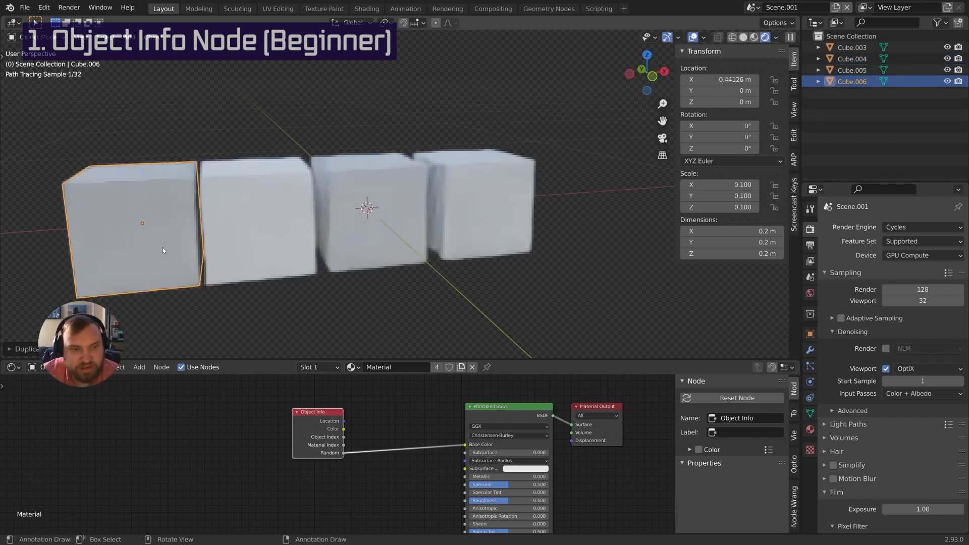
{"action": "middle_click_drag", "start_coordinate": [162, 248], "coordinate": [267, 244], "text": "shift"}
{"action": "key", "text": "shift+d"}
{"action": "key", "text": "x"}
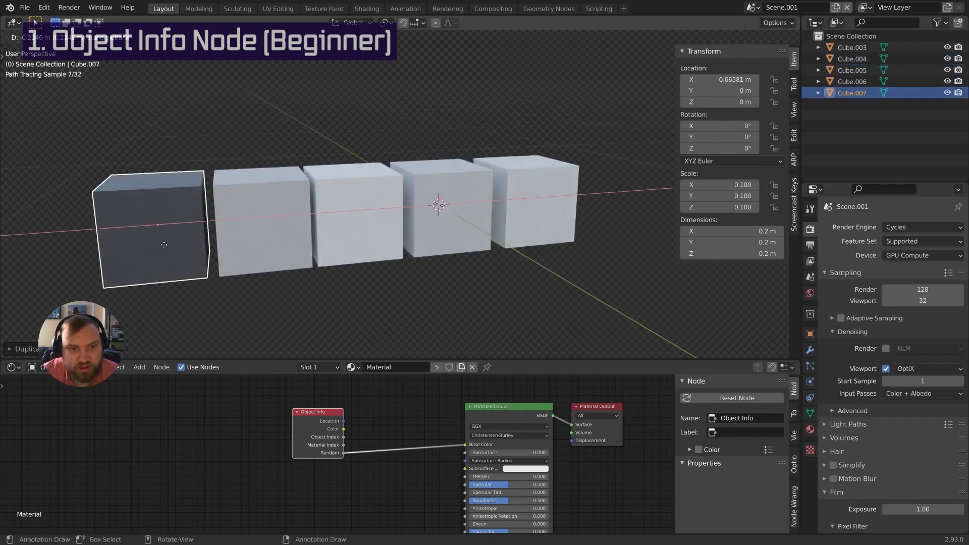
{"action": "left_click", "coordinate": [164, 244]}
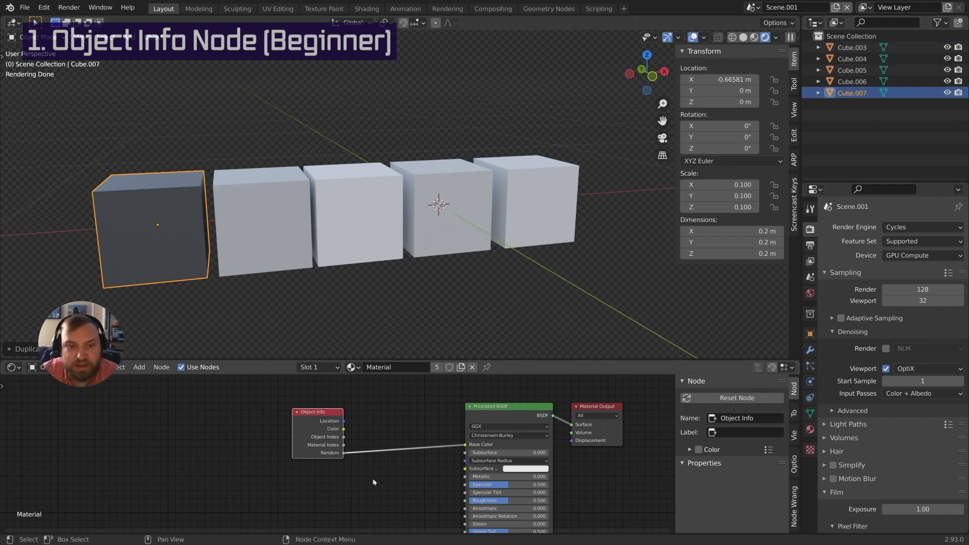
Move the Object Info node left and link its Random output to Roughness
{"action": "mouse_move", "coordinate": [337, 424]}
{"action": "left_mouse_down"}
{"action": "mouse_move", "coordinate": [311, 427]}
{"action": "mouse_move", "coordinate": [320, 427]}
{"action": "left_mouse_up"}
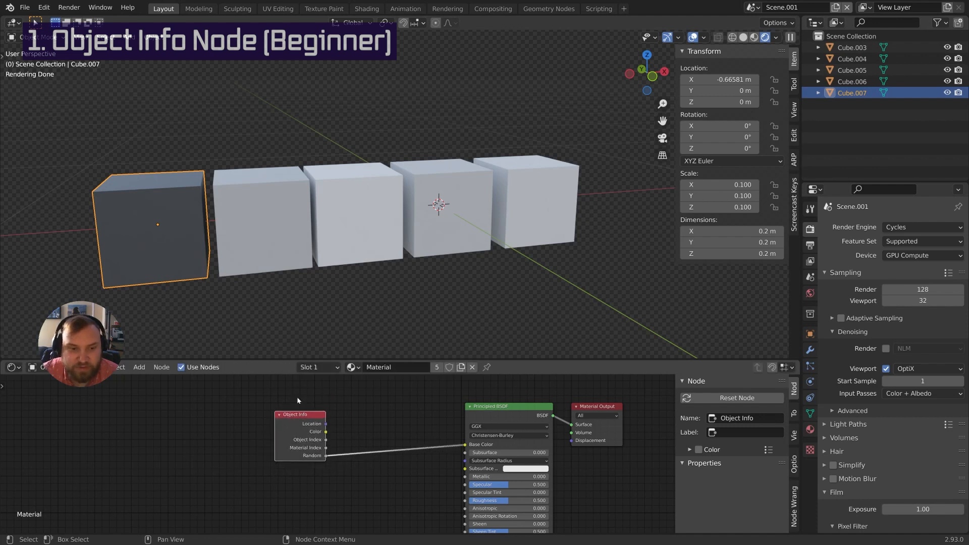
{"action": "left_click", "coordinate": [348, 466]}
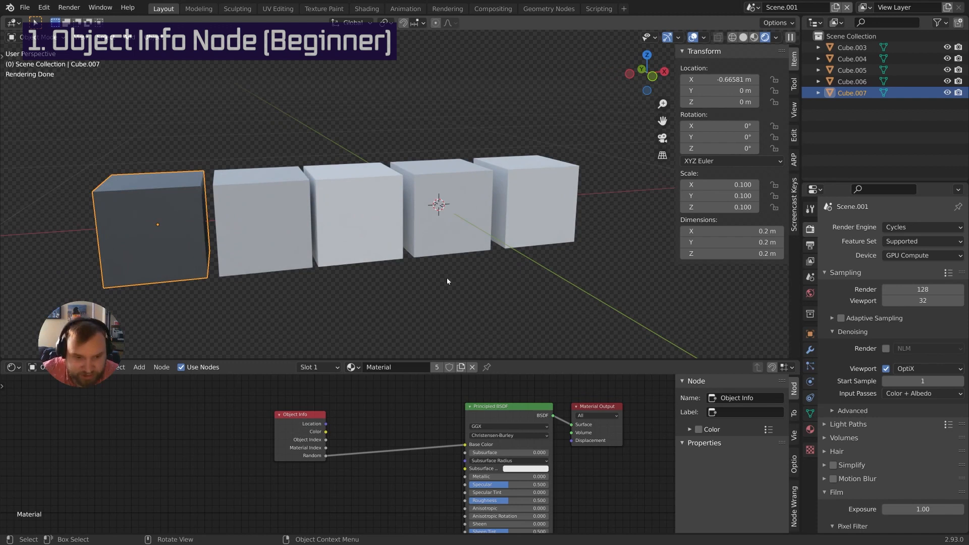
{"action": "middle_click_drag", "start_coordinate": [344, 477], "coordinate": [370, 452]}
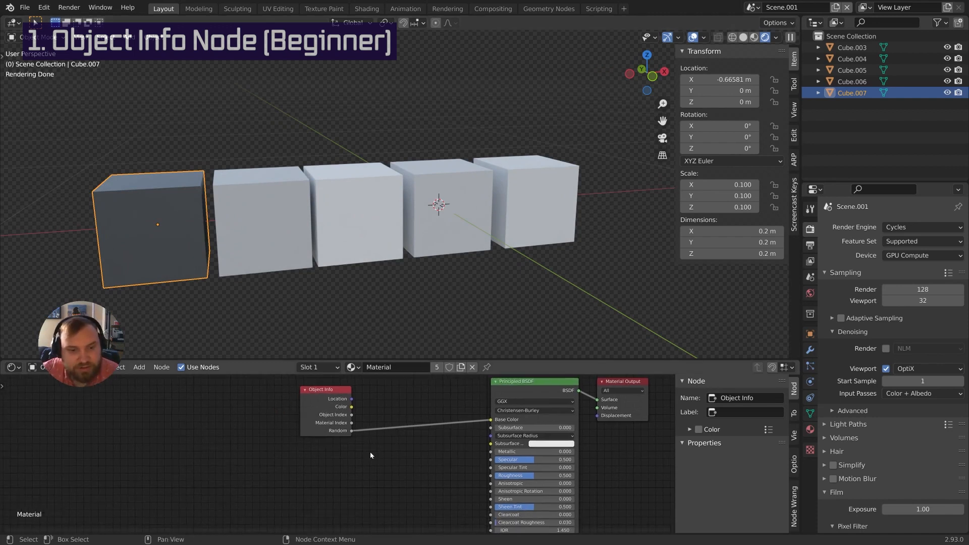
{"action": "left_click_drag", "start_coordinate": [351, 431], "coordinate": [419, 450]}
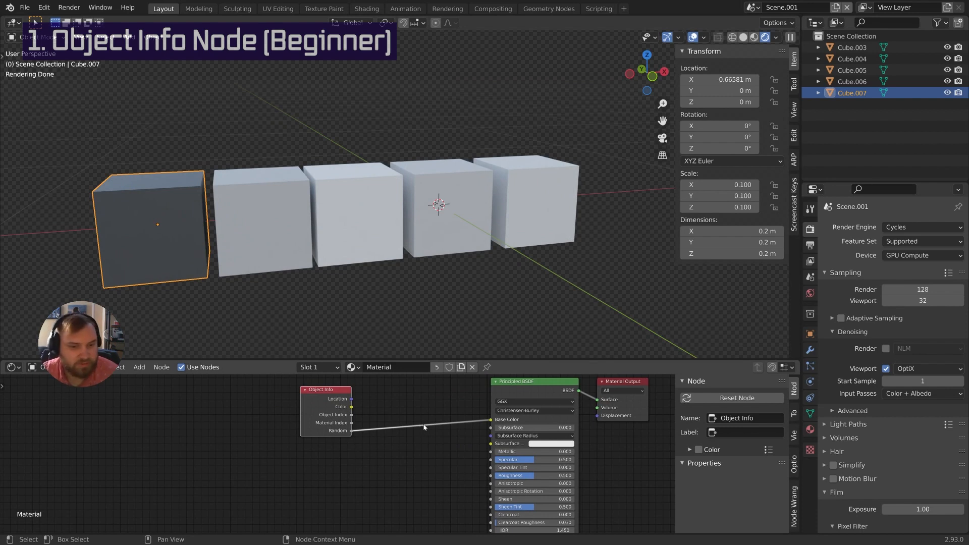
{"action": "scroll", "coordinate": [421, 452], "scroll_direction": "down", "scroll_amount": 2}
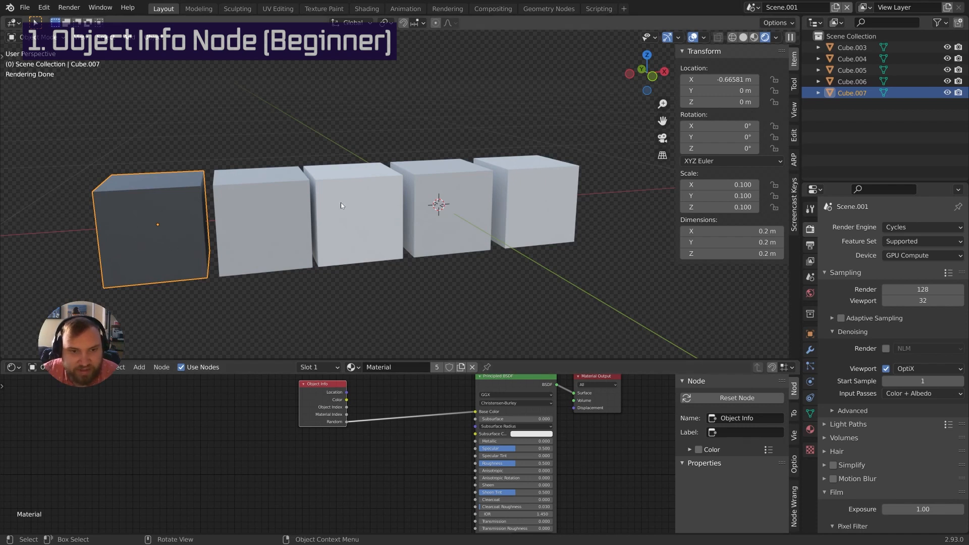
{"action": "middle_click_drag", "start_coordinate": [378, 444], "coordinate": [383, 434]}
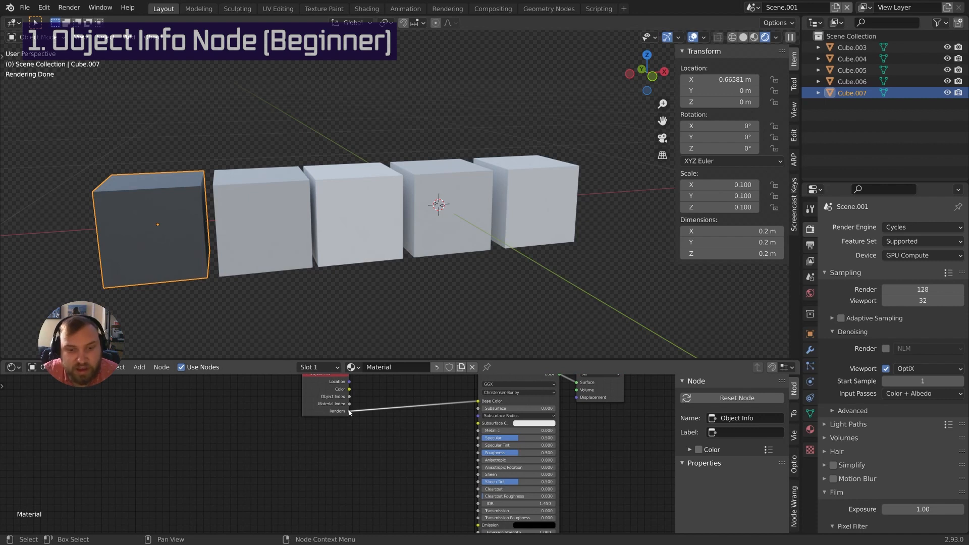
{"action": "left_click_drag", "start_coordinate": [349, 412], "coordinate": [478, 453]}
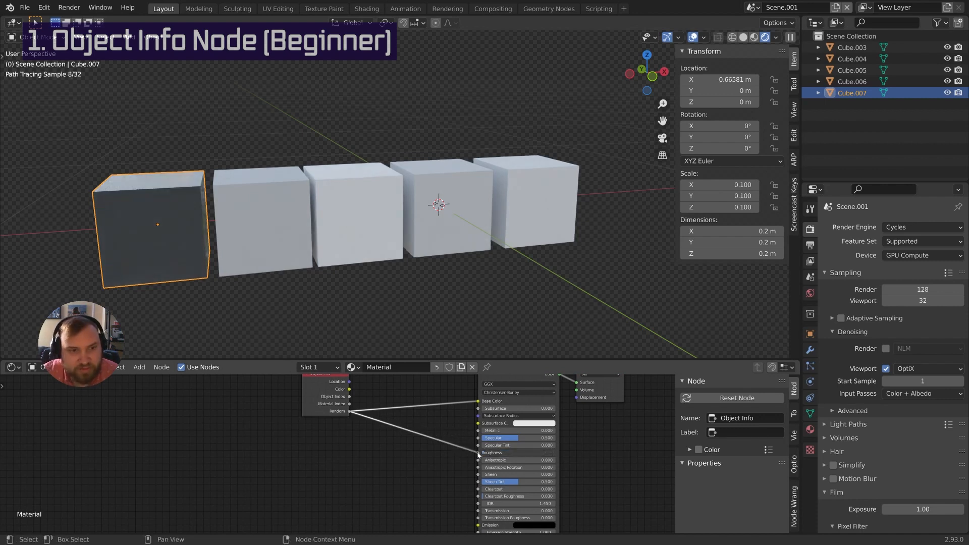
Orbit and zoom the viewport to inspect the differently shaded row of cubes
{"action": "scroll", "coordinate": [274, 238], "scroll_direction": "up", "scroll_amount": 3}
{"action": "scroll", "coordinate": [273, 244], "scroll_direction": "down", "scroll_amount": 4}
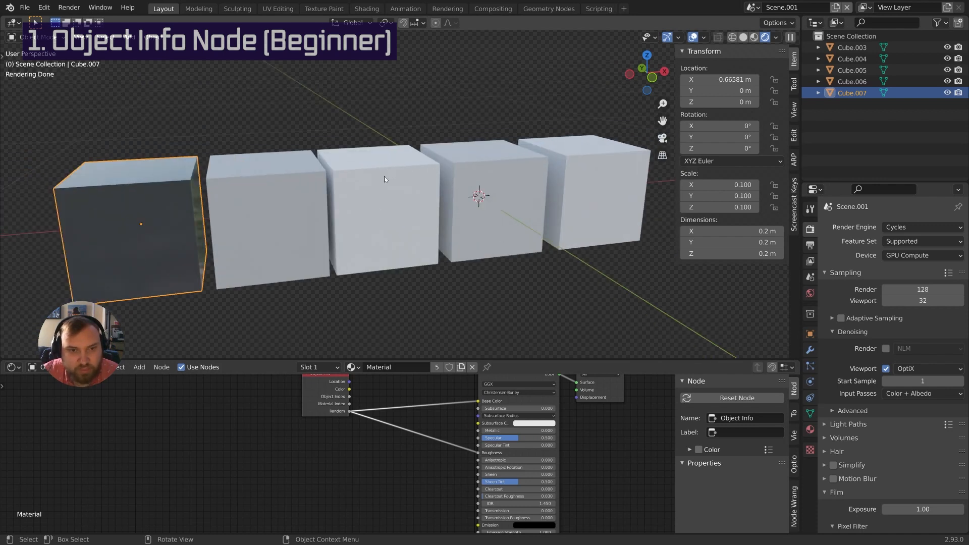
{"action": "middle_click_drag", "start_coordinate": [298, 190], "coordinate": [274, 195]}
{"action": "middle_click_drag", "start_coordinate": [160, 197], "coordinate": [510, 243], "text": "shift"}
{"action": "scroll", "coordinate": [276, 203], "scroll_direction": "up", "scroll_amount": 3}
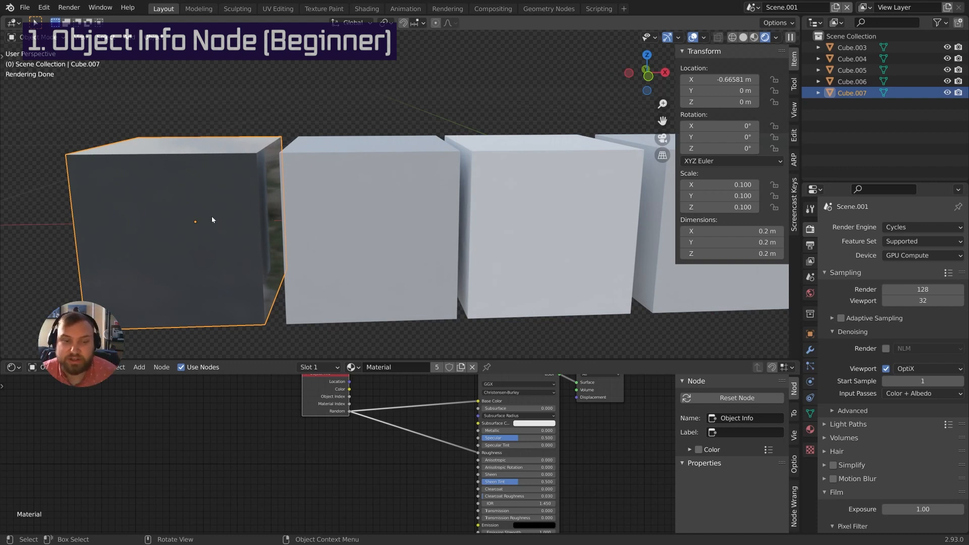
{"action": "scroll", "coordinate": [211, 216], "scroll_direction": "down", "scroll_amount": 2}
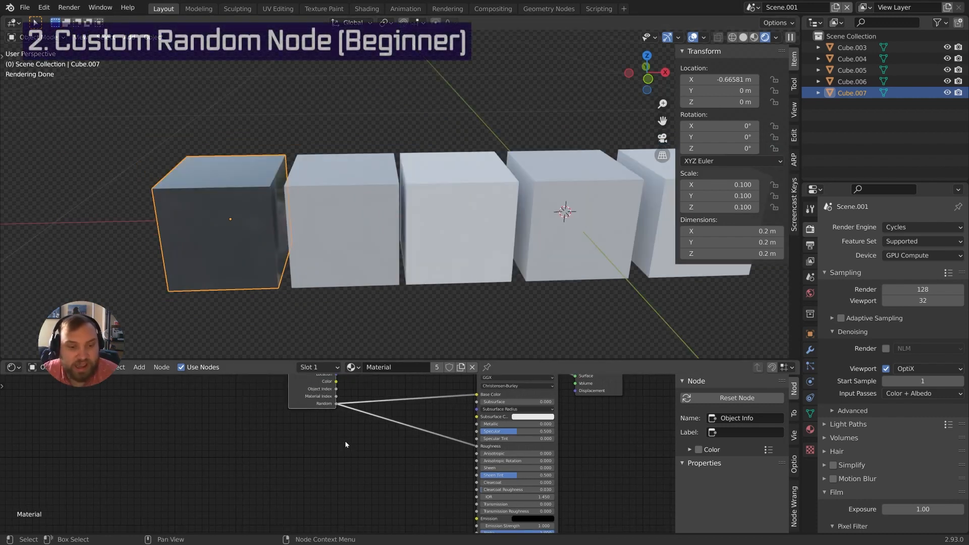
Add a White Noise Texture fed by Random, with its Value driving Roughness
{"action": "key", "text": "shift+a"}
{"action": "left_click", "coordinate": [336, 420]}
{"action": "type", "text": "wh"}
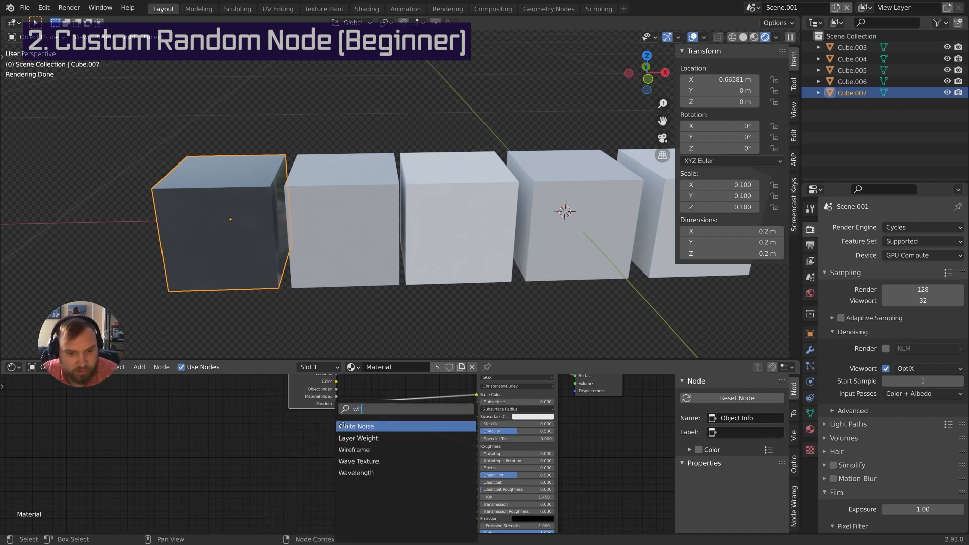
{"action": "left_click", "coordinate": [342, 426]}
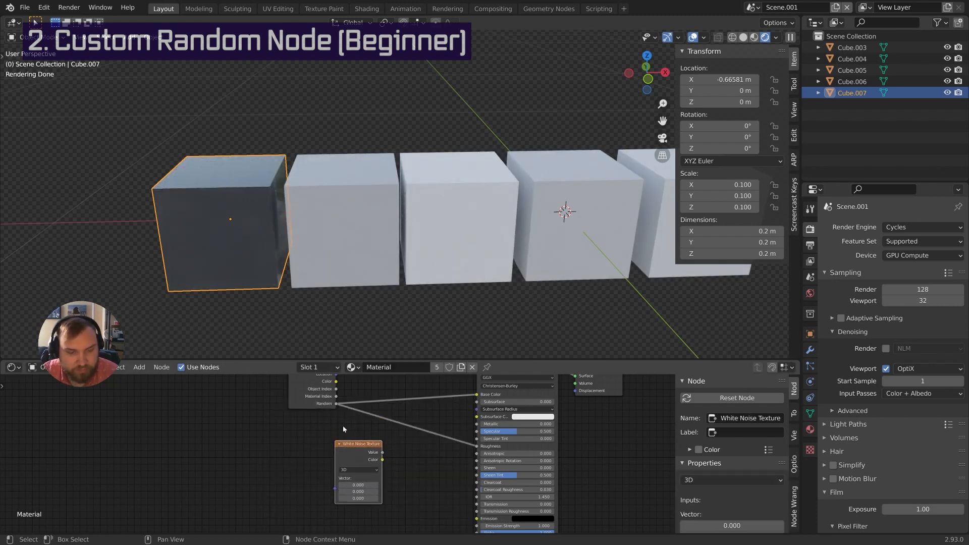
{"action": "left_click_drag", "start_coordinate": [336, 404], "coordinate": [338, 491]}
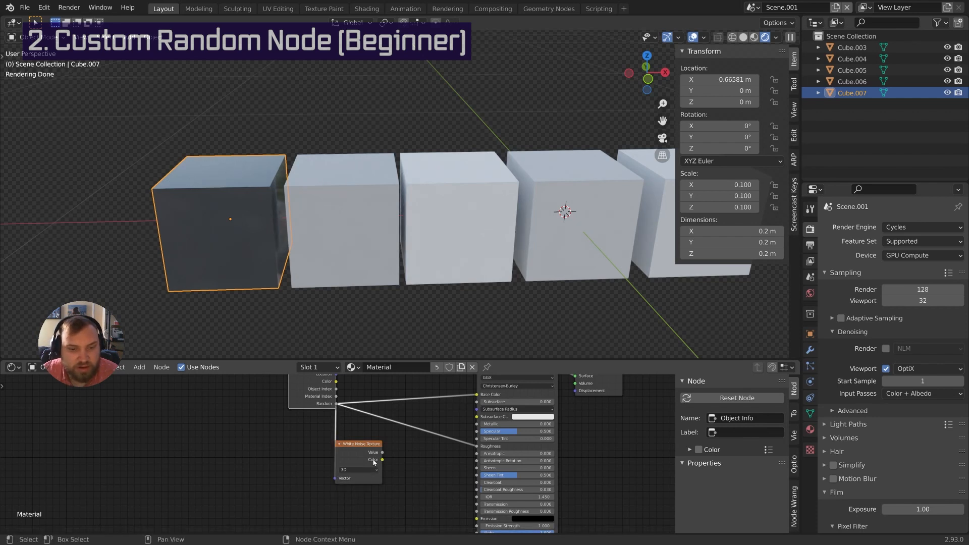
{"action": "left_click_drag", "start_coordinate": [382, 456], "coordinate": [476, 446]}
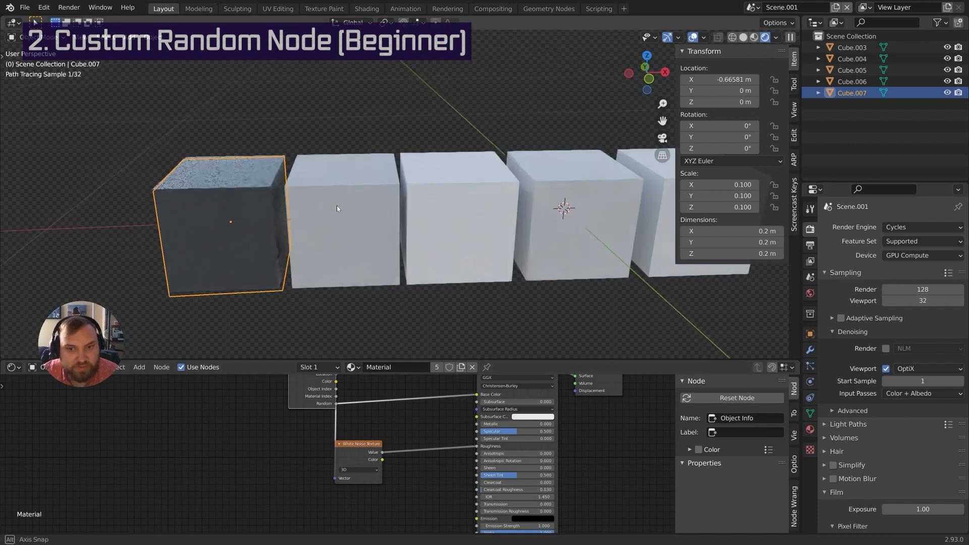
{"action": "mouse_move", "coordinate": [337, 205]}
{"action": "middle_mouse_down"}
{"action": "mouse_move", "coordinate": [348, 192]}
{"action": "mouse_move", "coordinate": [310, 195]}
{"action": "mouse_move", "coordinate": [333, 212]}
{"action": "middle_mouse_up"}
Reposition the White Noise and Principled BSDF nodes and rewire the noise Value and Random links
{"action": "middle_click_drag", "start_coordinate": [444, 255], "coordinate": [389, 258], "text": "shift"}
{"action": "left_click_drag", "start_coordinate": [356, 455], "coordinate": [373, 443]}
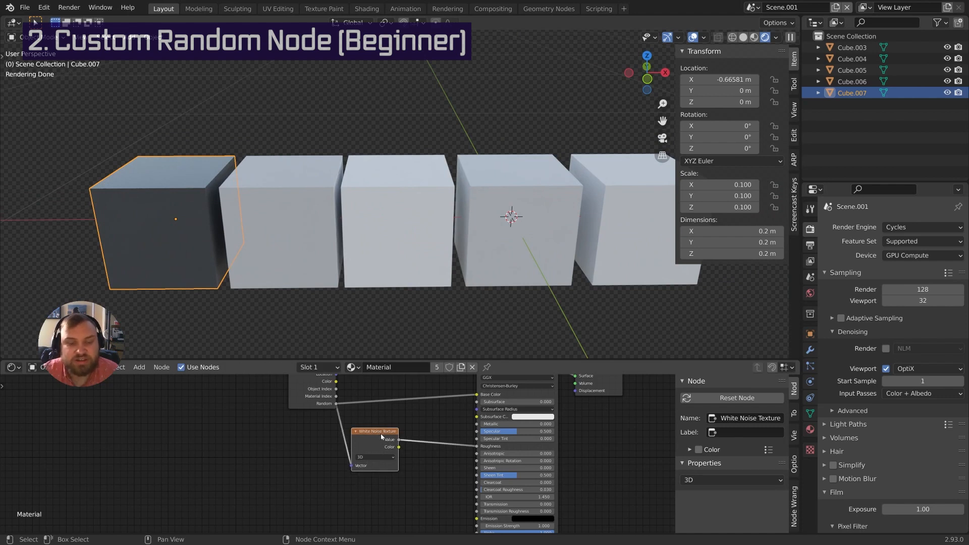
{"action": "middle_click_drag", "start_coordinate": [381, 437], "coordinate": [329, 468]}
{"action": "left_click_drag", "start_coordinate": [345, 471], "coordinate": [529, 416]}
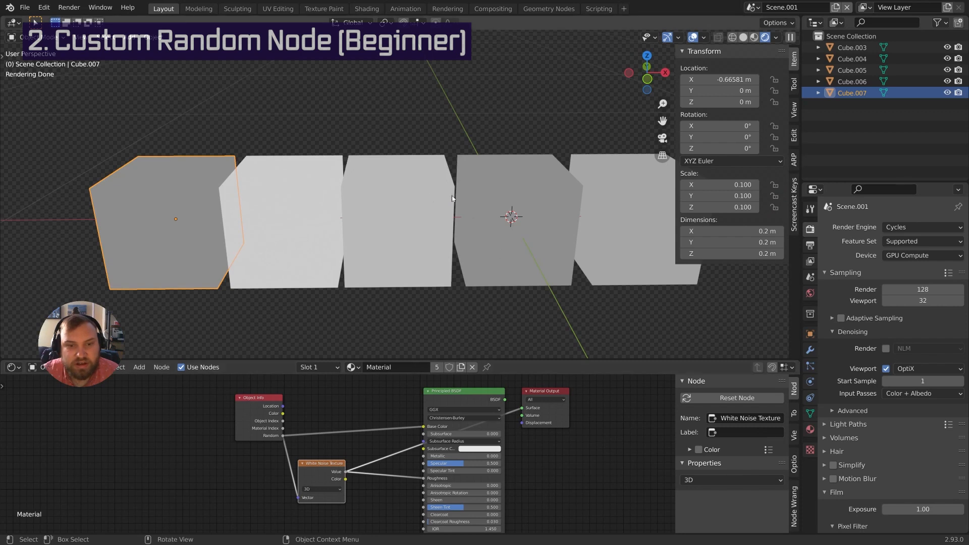
{"action": "left_click_drag", "start_coordinate": [467, 393], "coordinate": [461, 413]}
{"action": "scroll", "coordinate": [432, 299], "scroll_direction": "down", "scroll_amount": 2}
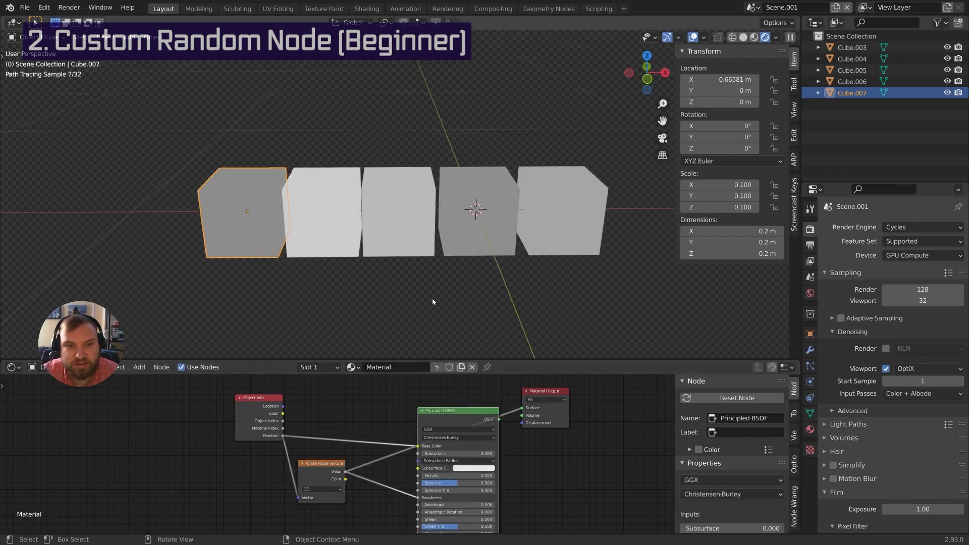
{"action": "left_click_drag", "start_coordinate": [283, 435], "coordinate": [521, 415]}
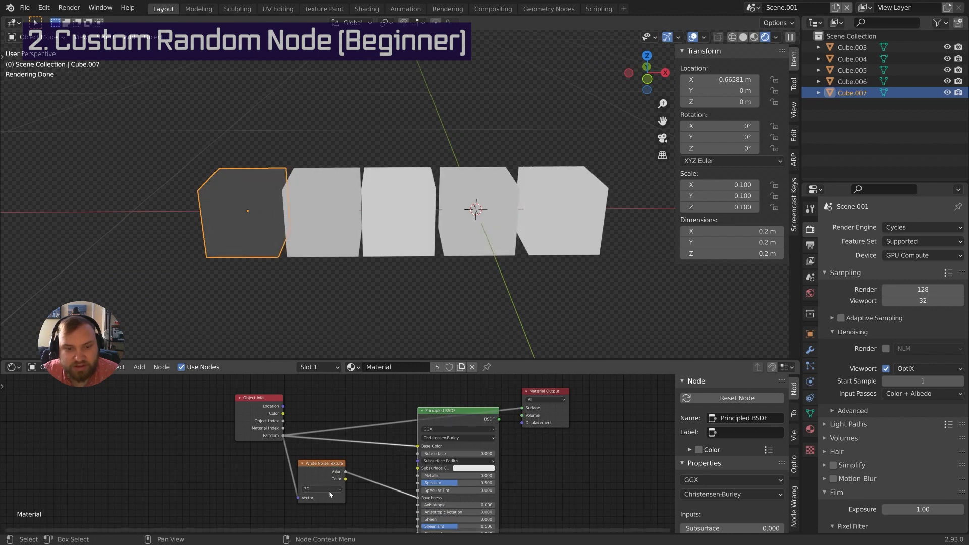
{"action": "middle_click_drag", "start_coordinate": [374, 508], "coordinate": [409, 478]}
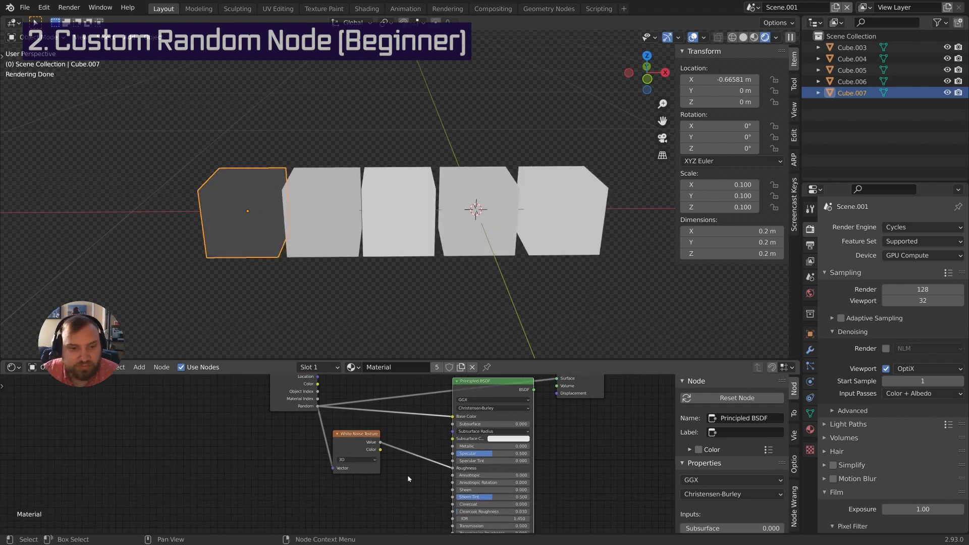
{"action": "scroll", "coordinate": [408, 477], "scroll_direction": "up", "scroll_amount": 1}
Switch the White Noise Texture to 4D and set W to 1
{"action": "left_click", "coordinate": [361, 461]}
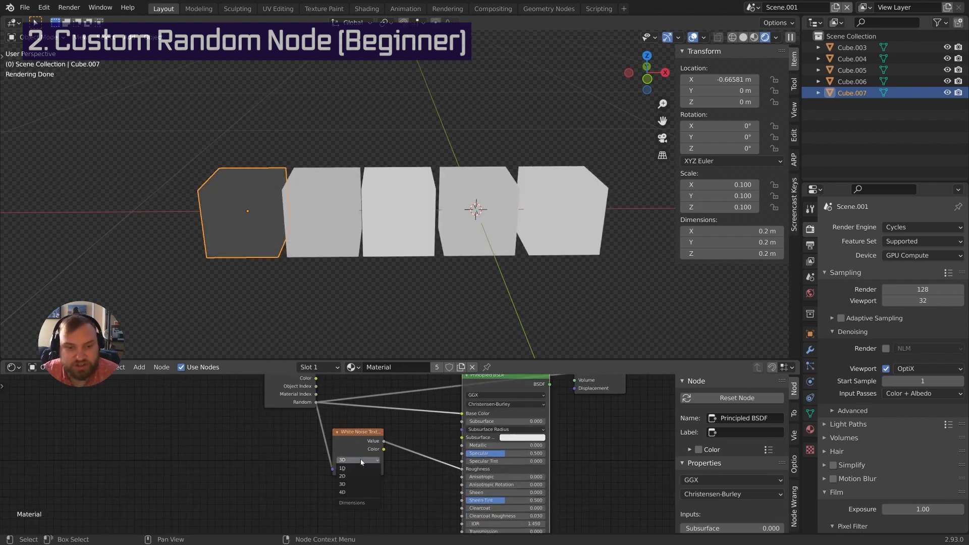
{"action": "left_click", "coordinate": [359, 492]}
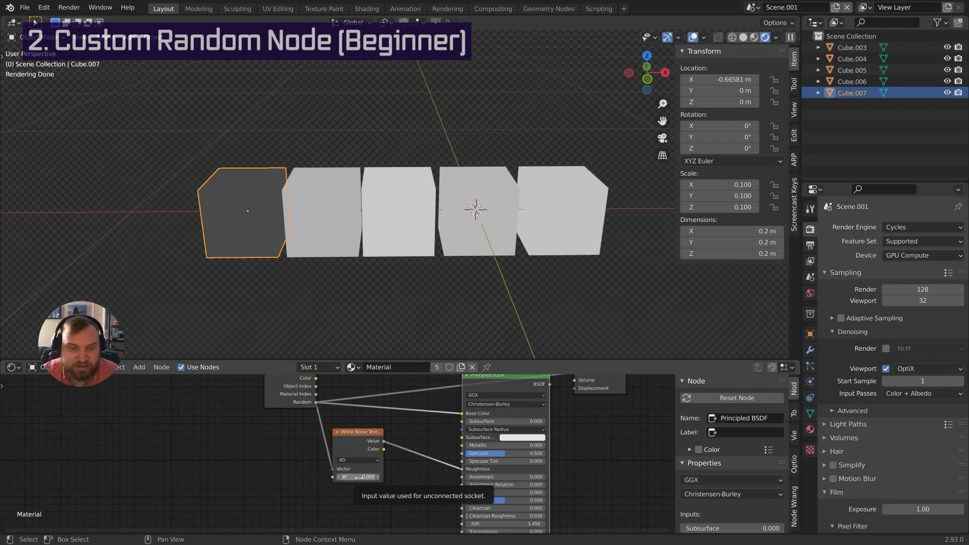
{"action": "left_click", "coordinate": [358, 477]}
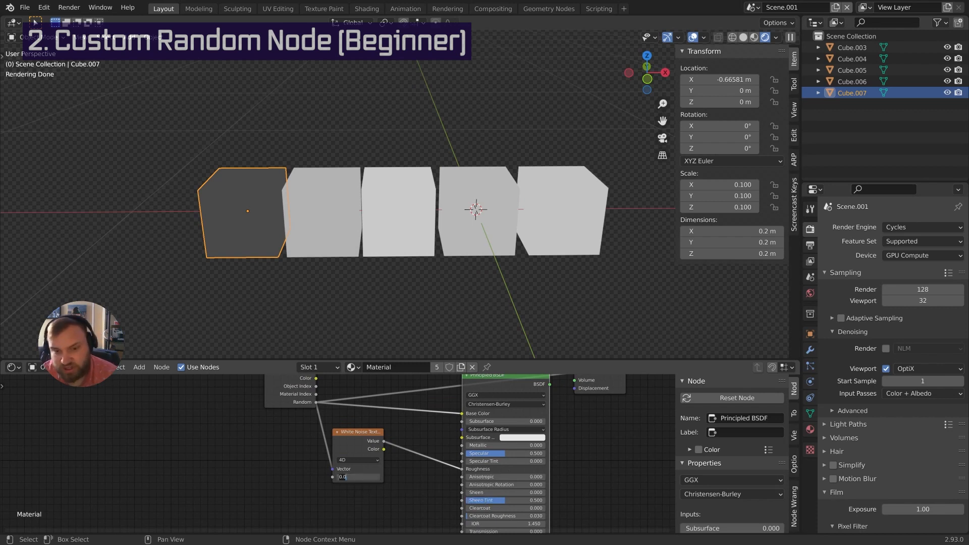
{"action": "type", "text": "1"}
{"action": "key", "text": "Return"}
Link the noise Value to the Material Output Surface and set W to 2
{"action": "middle_click_drag", "start_coordinate": [408, 456], "coordinate": [383, 498]}
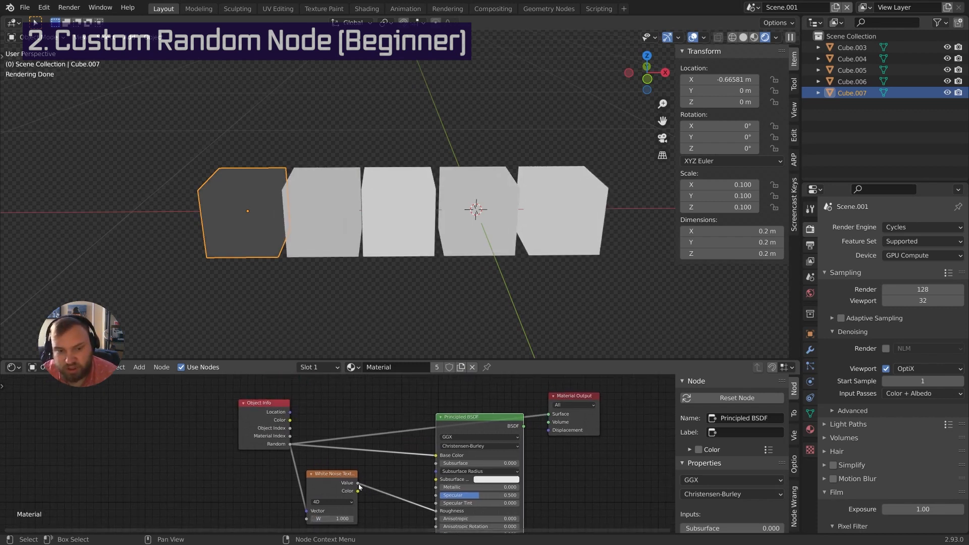
{"action": "left_click_drag", "start_coordinate": [357, 483], "coordinate": [547, 415]}
{"action": "middle_click_drag", "start_coordinate": [469, 452], "coordinate": [480, 423]}
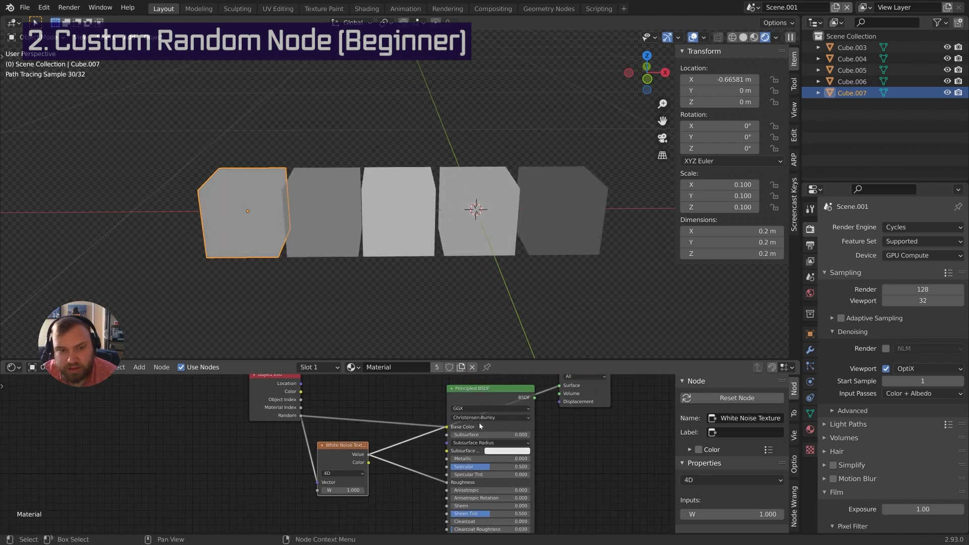
{"action": "left_click", "coordinate": [349, 492]}
{"action": "type", "text": "2"}
{"action": "key", "text": "Return"}
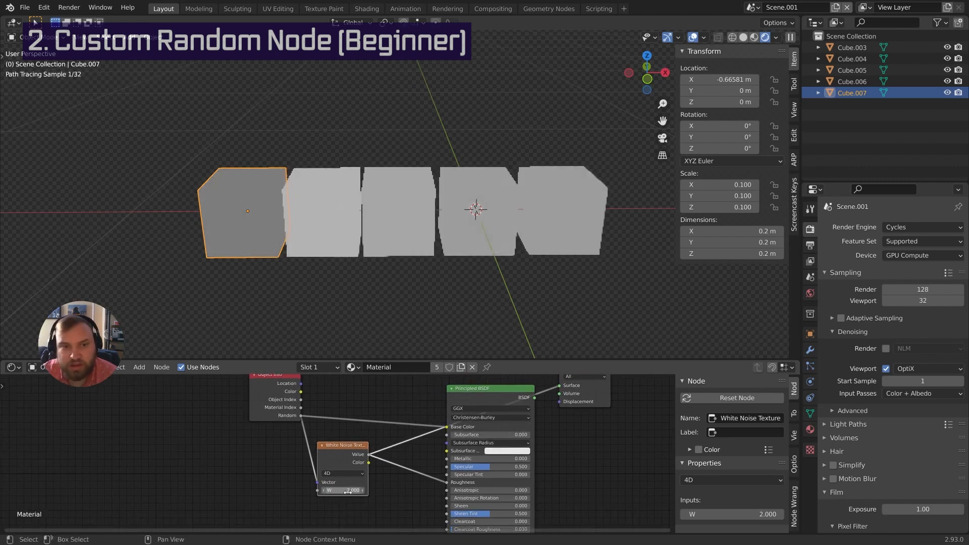
{"action": "left_click", "coordinate": [348, 492]}
Set the White Noise W value to 3
{"action": "type", "text": "3"}
{"action": "key", "text": "Return"}
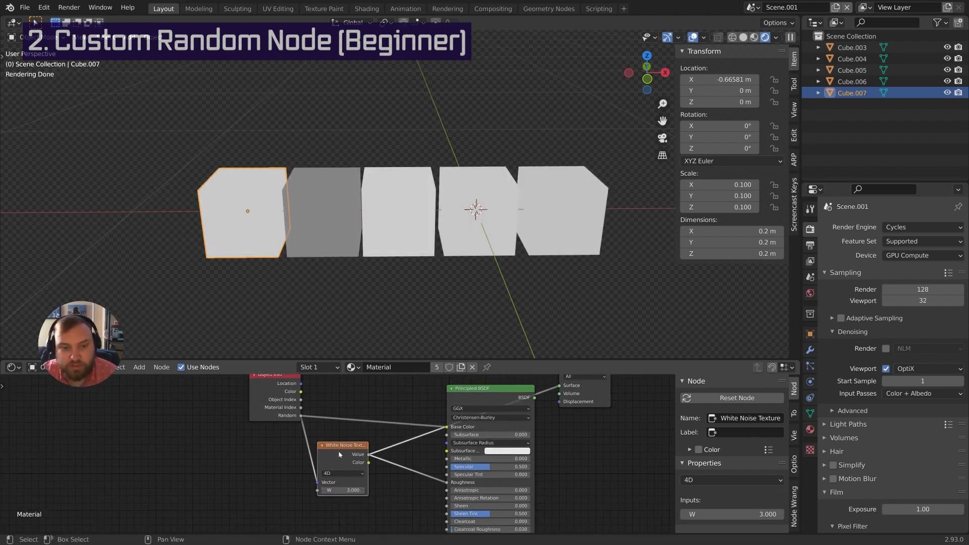
{"action": "middle_click_drag", "start_coordinate": [357, 453], "coordinate": [404, 467]}
{"action": "scroll", "coordinate": [369, 430], "scroll_direction": "down", "scroll_amount": 1}
Duplicate the White Noise node, feed it Random, set W to 4 and link Value to Metallic
{"action": "left_click", "coordinate": [350, 425]}
{"action": "key", "text": "shift+d"}
{"action": "left_click", "coordinate": [377, 452]}
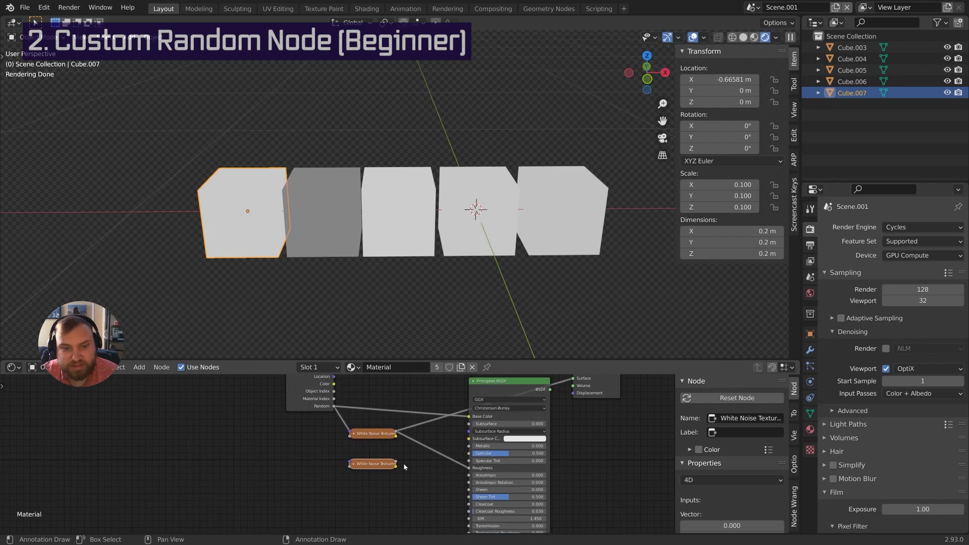
{"action": "left_click_drag", "start_coordinate": [334, 407], "coordinate": [353, 464]}
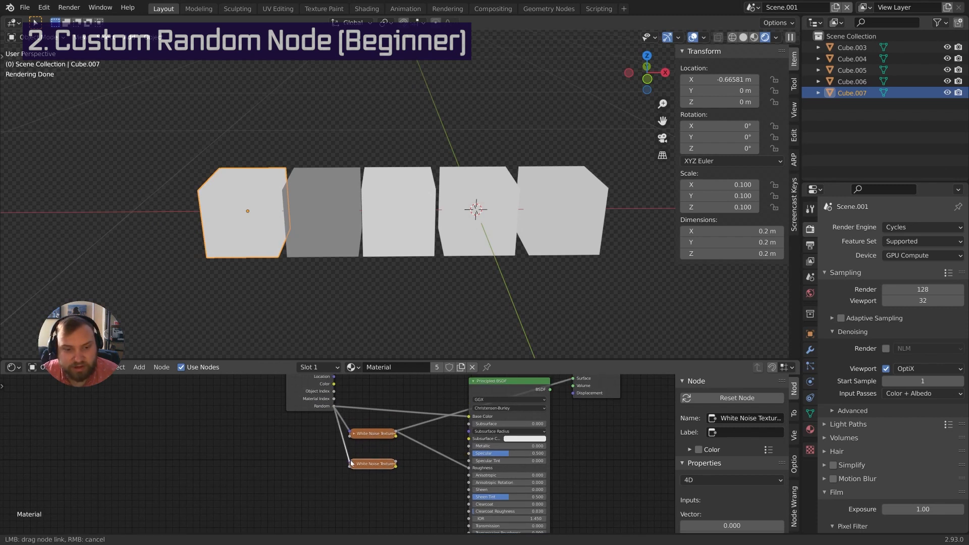
{"action": "left_click", "coordinate": [353, 464]}
{"action": "middle_click_drag", "start_coordinate": [353, 465], "coordinate": [354, 448]}
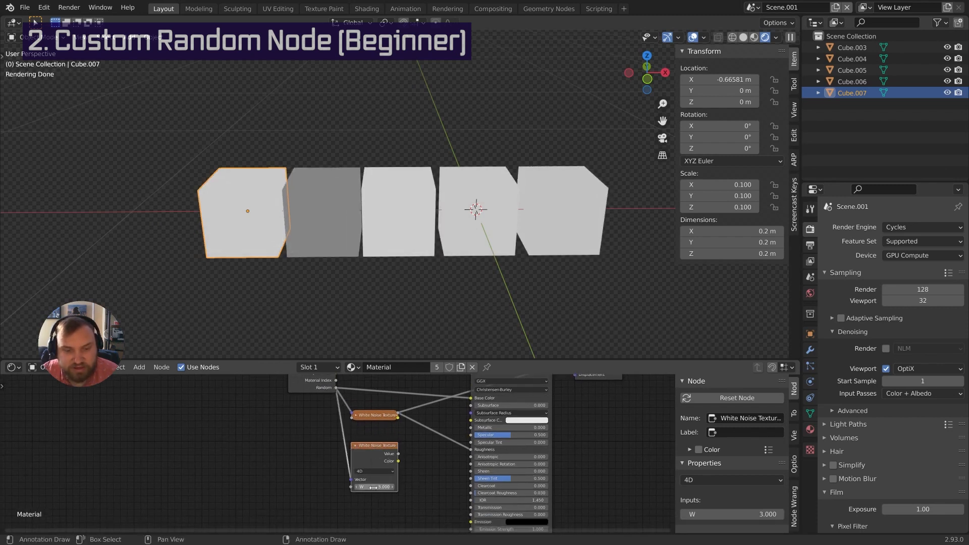
{"action": "double_click", "coordinate": [375, 486]}
{"action": "type", "text": "4"}
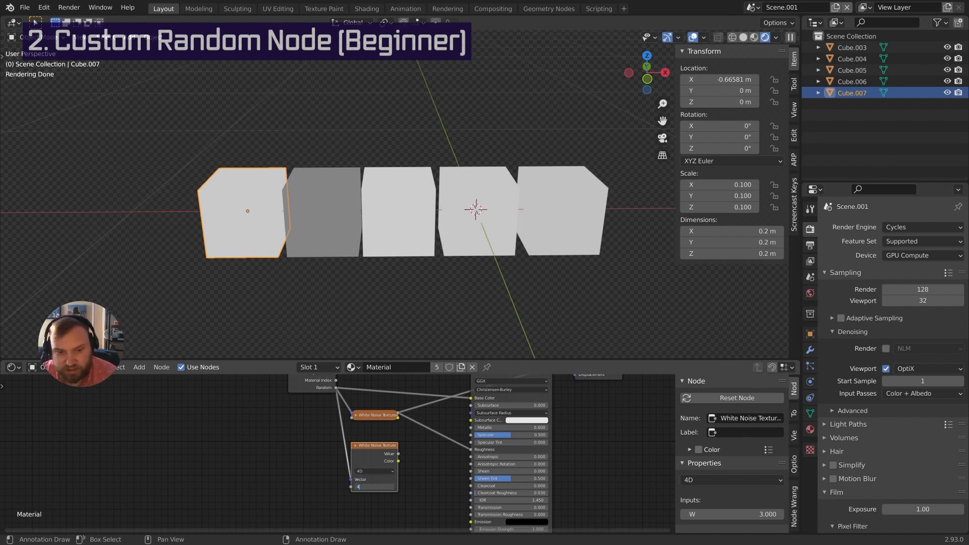
{"action": "key", "text": "Return"}
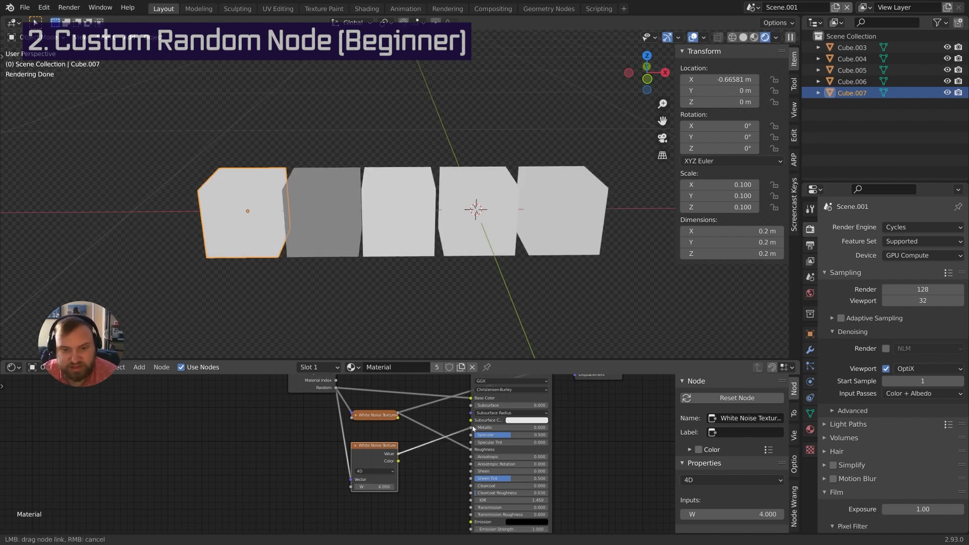
{"action": "left_click_drag", "start_coordinate": [473, 428], "coordinate": [471, 427]}
Preview the Object Info output directly on the cubes and reveal the Viewer node
{"action": "middle_click_drag", "start_coordinate": [370, 455], "coordinate": [383, 491]}
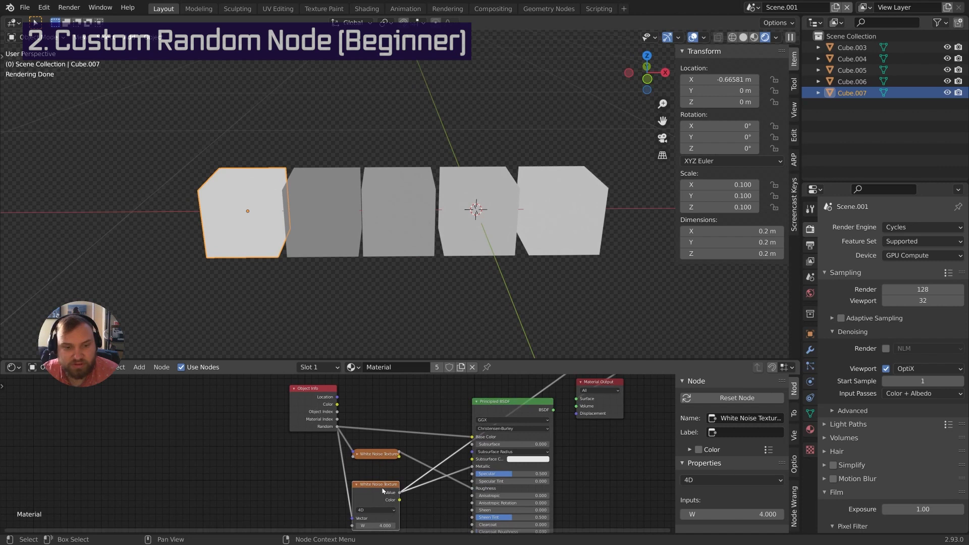
{"action": "left_click", "coordinate": [379, 454]}
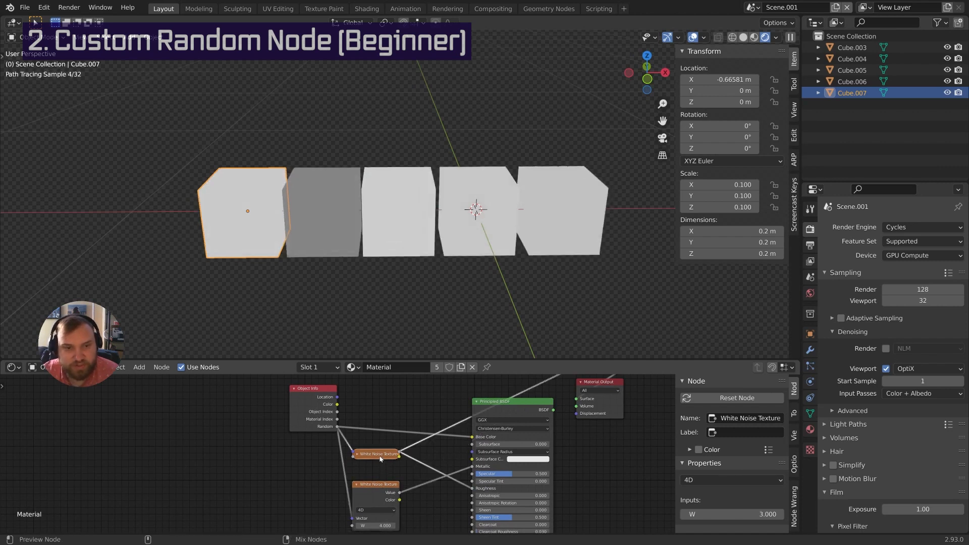
{"action": "left_click", "coordinate": [333, 429], "text": "ctrl+shift"}
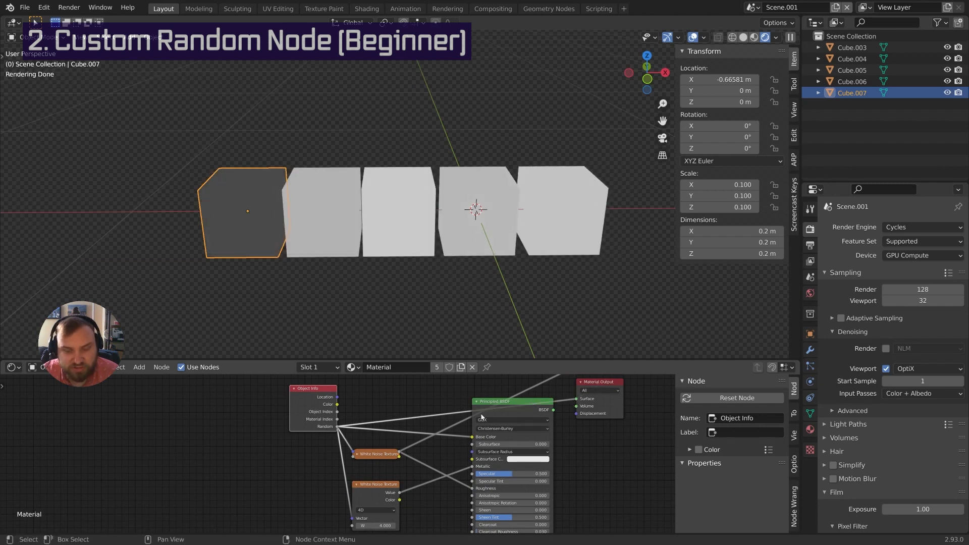
{"action": "middle_click_drag", "start_coordinate": [570, 444], "coordinate": [505, 455]}
{"action": "scroll", "coordinate": [500, 461], "scroll_direction": "down", "scroll_amount": 2}
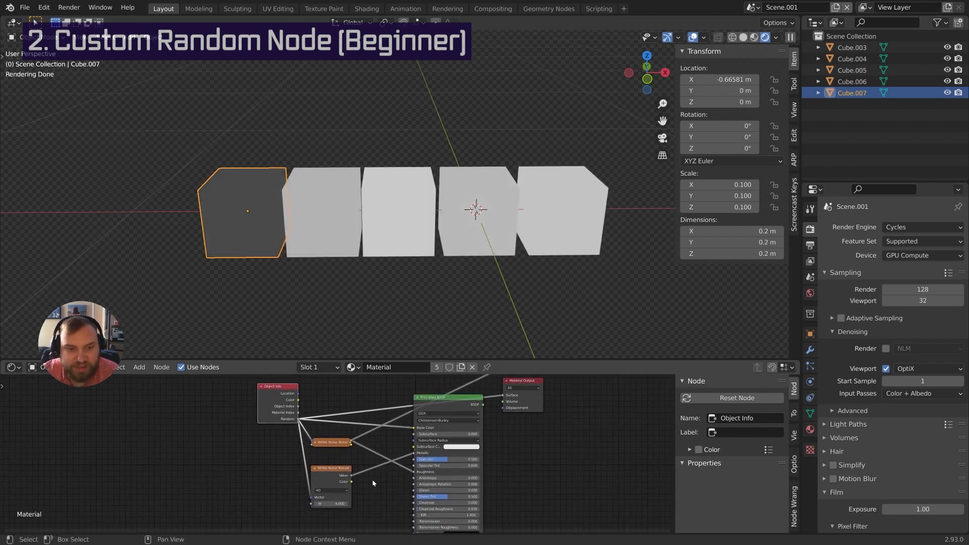
{"action": "middle_click_drag", "start_coordinate": [330, 520], "coordinate": [344, 499]}
{"action": "middle_click_drag", "start_coordinate": [559, 377], "coordinate": [544, 408]}
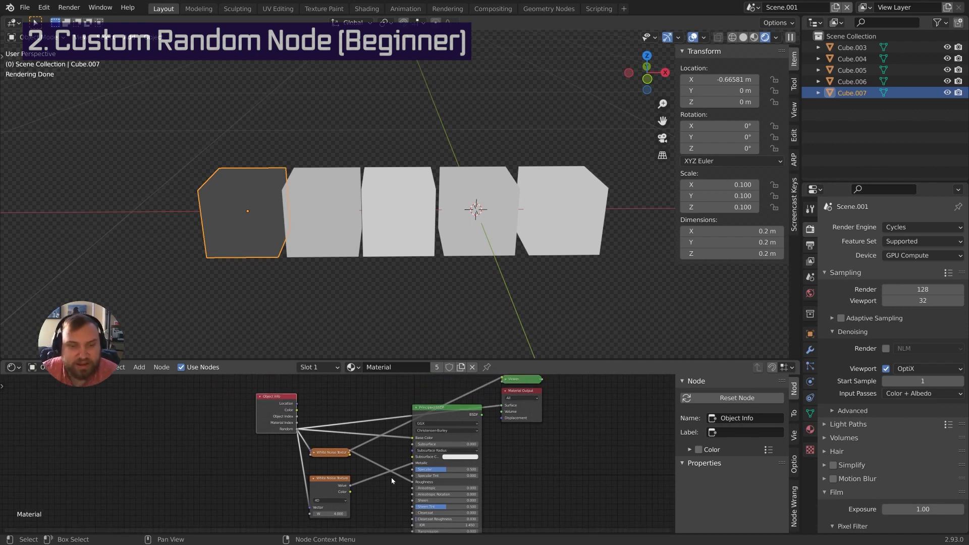
Pan and zoom the node tree to bring Object Info's lower rows into view
{"action": "middle_click_drag", "start_coordinate": [392, 481], "coordinate": [456, 442]}
{"action": "scroll", "coordinate": [455, 442], "scroll_direction": "up", "scroll_amount": 1}
{"action": "middle_click_drag", "start_coordinate": [386, 464], "coordinate": [422, 435]}
{"action": "scroll", "coordinate": [422, 435], "scroll_direction": "up", "scroll_amount": 2}
{"action": "middle_click_drag", "start_coordinate": [355, 443], "coordinate": [379, 475]}
{"action": "scroll", "coordinate": [372, 435], "scroll_direction": "down", "scroll_amount": 2}
{"action": "middle_click_drag", "start_coordinate": [383, 406], "coordinate": [378, 441]}
{"action": "middle_click_drag", "start_coordinate": [349, 489], "coordinate": [452, 498]}
{"action": "scroll", "coordinate": [355, 468], "scroll_direction": "up", "scroll_amount": 1}
Duplicate the lower White Noise node to the left and set its W to 0
{"action": "left_click", "coordinate": [466, 417]}
{"action": "key", "text": "shift+d"}
{"action": "left_click", "coordinate": [273, 426]}
{"action": "type", "text": "0"}
{"action": "key", "text": "Return"}
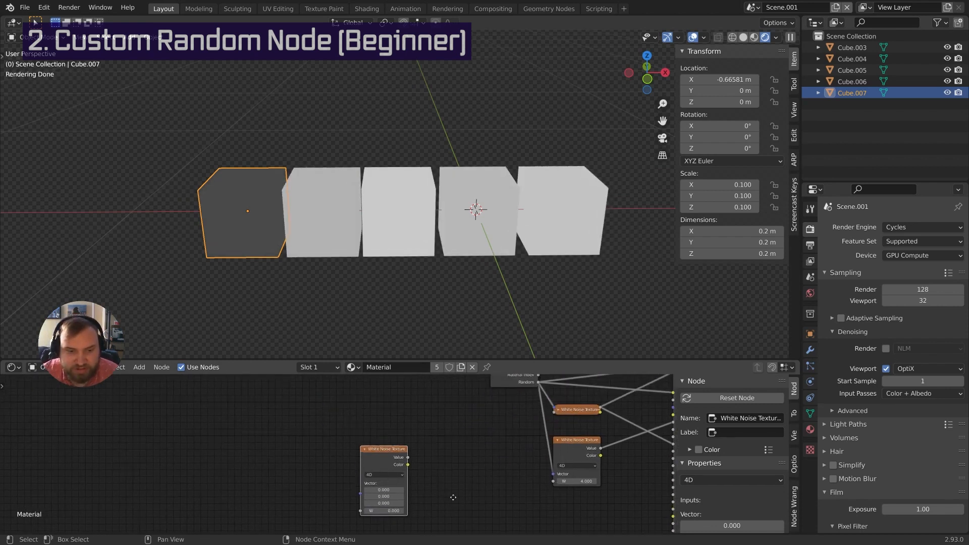
Duplicate the Object Info node and place the copy left of the new noise node
{"action": "scroll", "coordinate": [444, 494], "scroll_direction": "down", "scroll_amount": 3}
{"action": "left_click", "coordinate": [483, 404]}
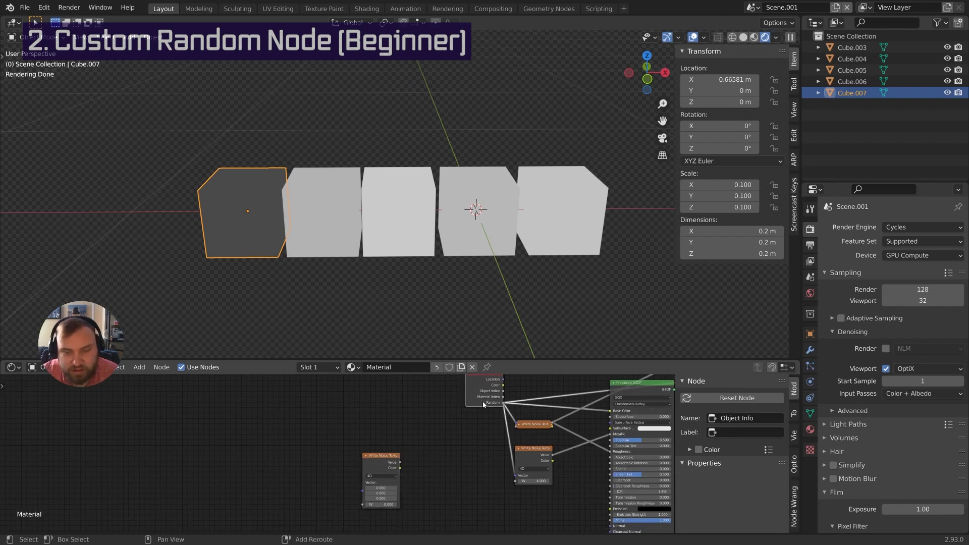
{"action": "key", "text": "shift+d"}
{"action": "left_click", "coordinate": [309, 475]}
{"action": "scroll", "coordinate": [328, 474], "scroll_direction": "up", "scroll_amount": 2}
{"action": "middle_click_drag", "start_coordinate": [328, 475], "coordinate": [351, 438]}
{"action": "scroll", "coordinate": [344, 455], "scroll_direction": "up", "scroll_amount": 2}
{"action": "left_click", "coordinate": [378, 447]}
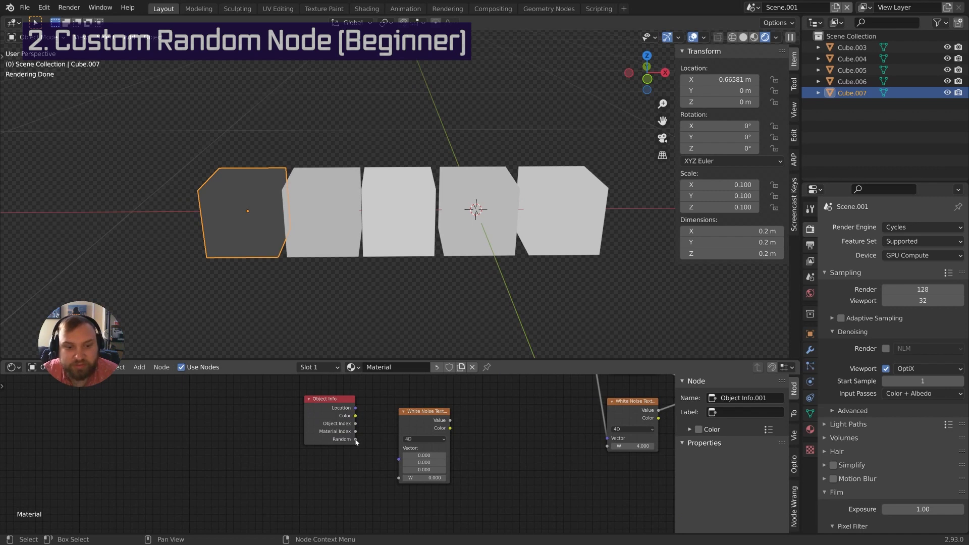
Link the copy's Random output to the noise Vector input and select both nodes
{"action": "left_click_drag", "start_coordinate": [355, 440], "coordinate": [399, 430]}
{"action": "middle_click_drag", "start_coordinate": [409, 430], "coordinate": [418, 448]}
{"action": "scroll", "coordinate": [427, 454], "scroll_direction": "down", "scroll_amount": 2}
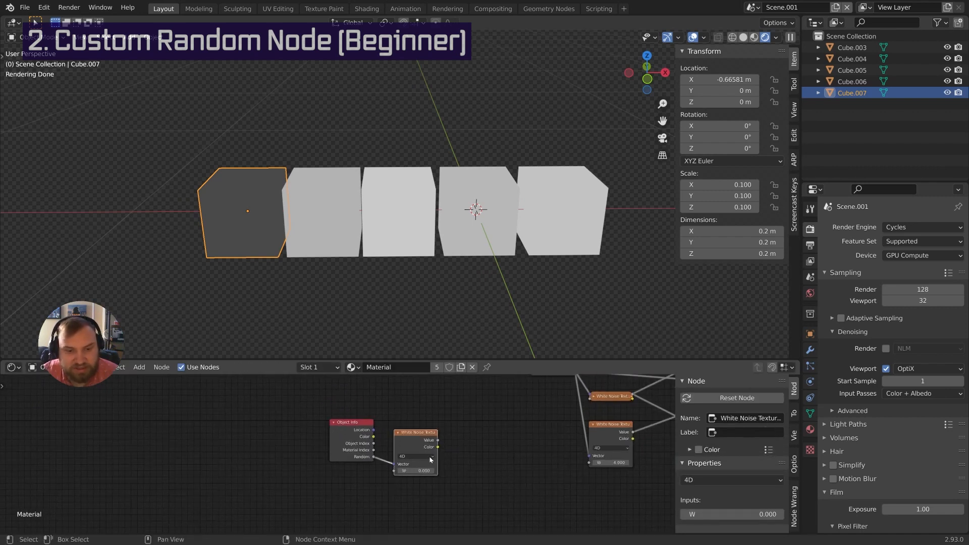
{"action": "left_click_drag", "start_coordinate": [296, 409], "coordinate": [457, 489]}
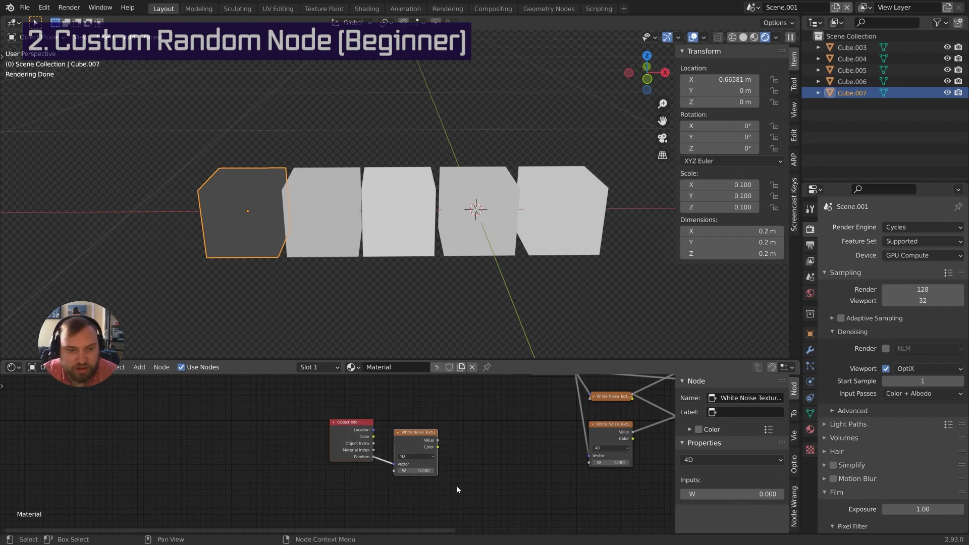
Group the two nodes, exposing the noise Value as output and W as input
{"action": "key", "text": "ctrl+g"}
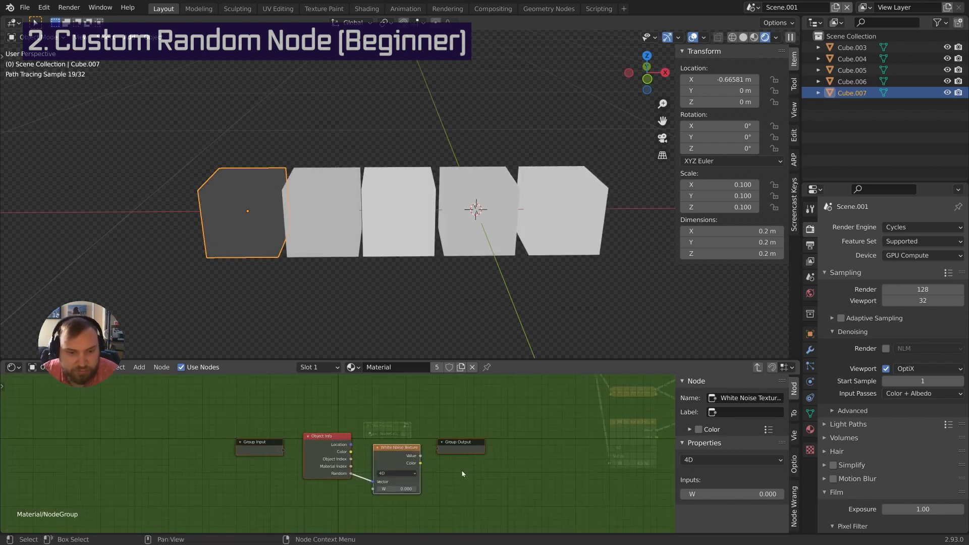
{"action": "scroll", "coordinate": [462, 471], "scroll_direction": "up", "scroll_amount": 1}
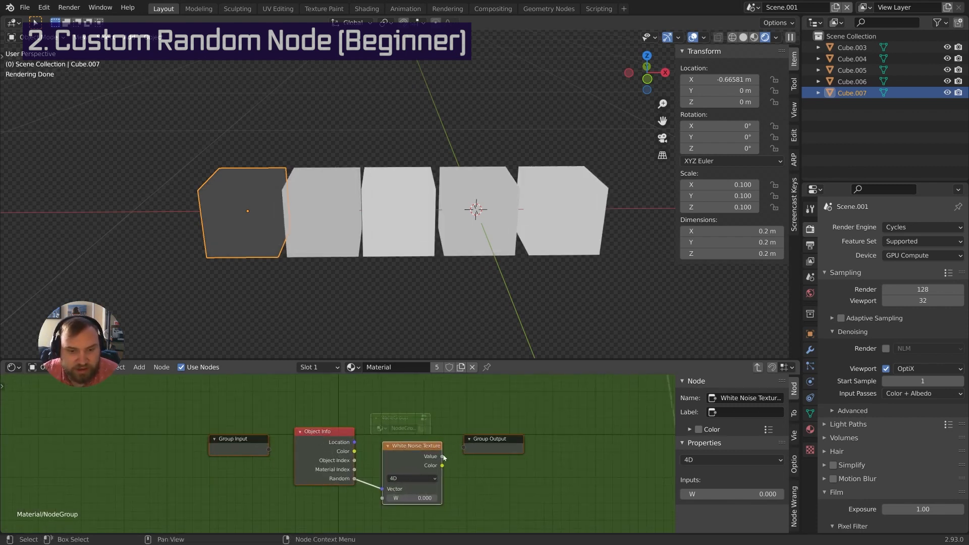
{"action": "left_click_drag", "start_coordinate": [443, 456], "coordinate": [466, 452]}
{"action": "middle_click_drag", "start_coordinate": [399, 494], "coordinate": [431, 488]}
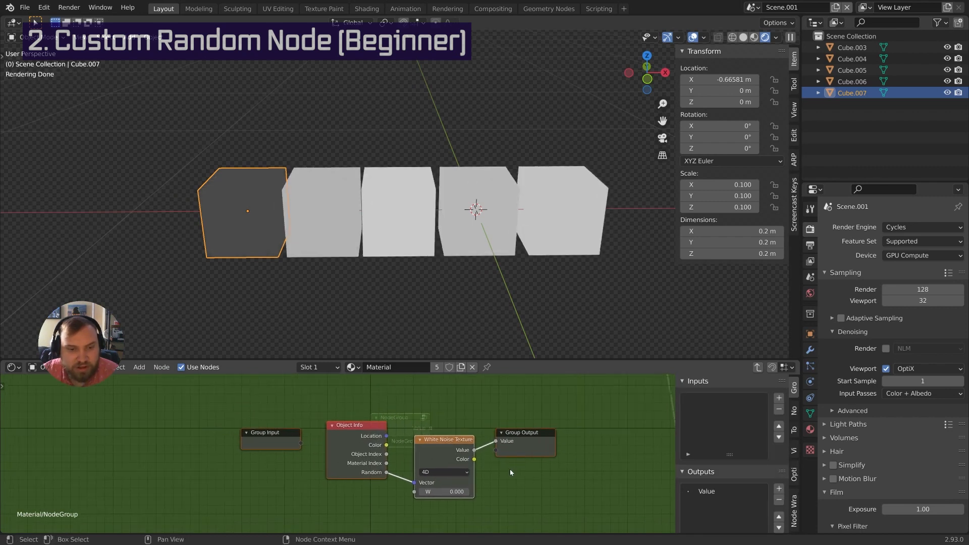
{"action": "left_click_drag", "start_coordinate": [414, 492], "coordinate": [300, 446]}
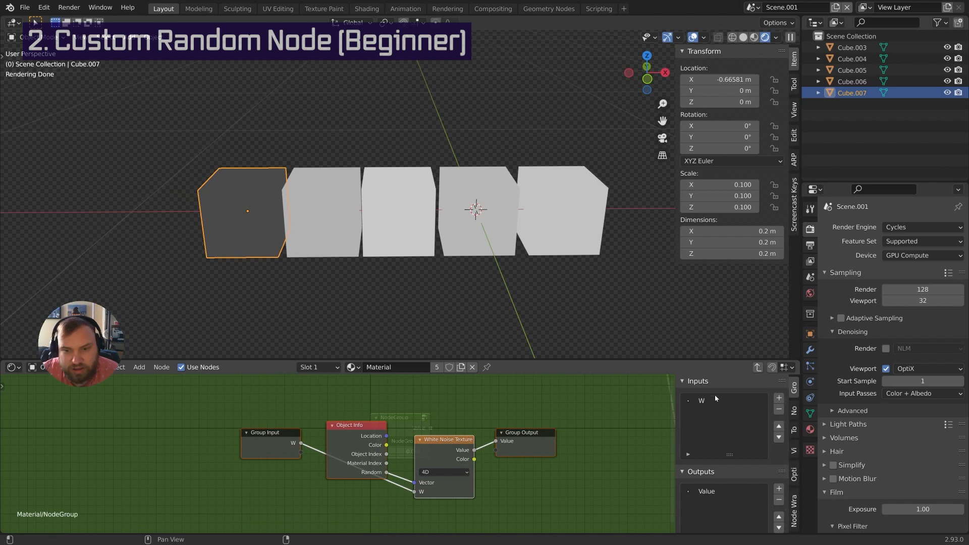
Rename the group input to 'seed' and exit back to the material
{"action": "left_click", "coordinate": [702, 401]}
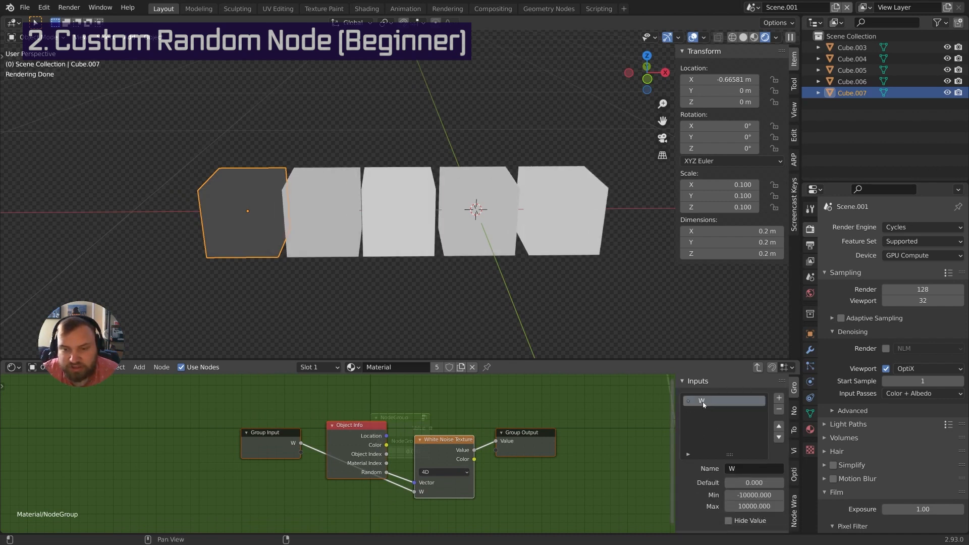
{"action": "double_click", "coordinate": [702, 401]}
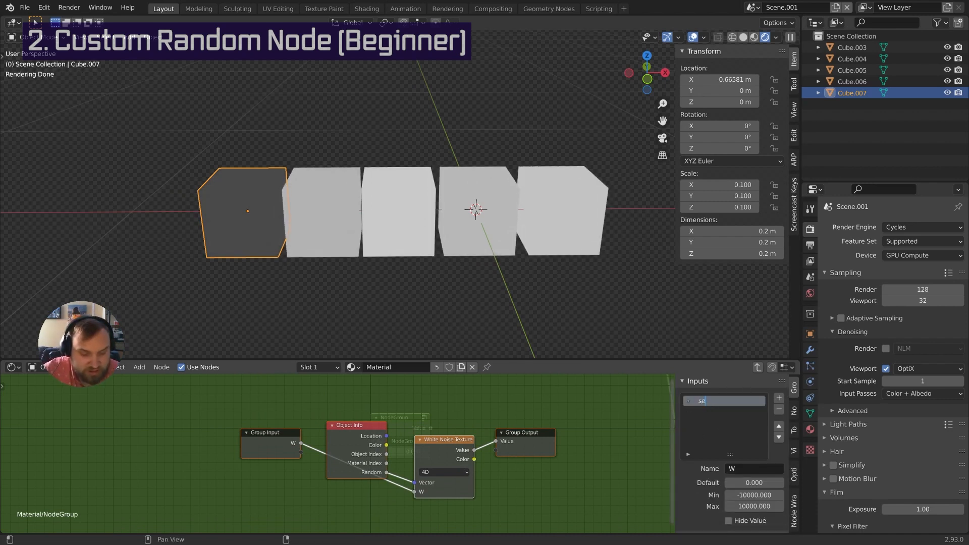
{"action": "type", "text": "seed"}
{"action": "key", "text": "Return"}
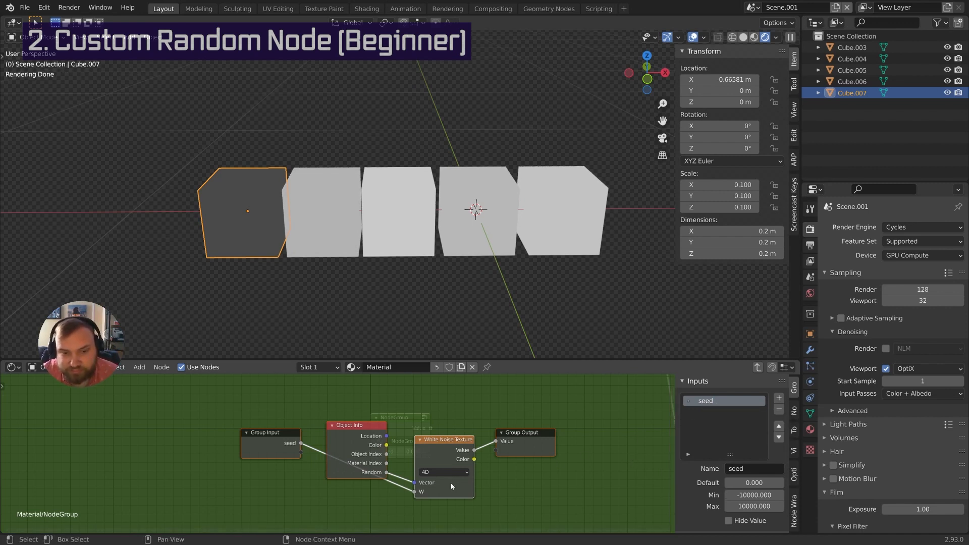
{"action": "mouse_move", "coordinate": [438, 429]}
{"action": "middle_mouse_down"}
{"action": "mouse_move", "coordinate": [469, 429]}
{"action": "mouse_move", "coordinate": [462, 453]}
{"action": "mouse_move", "coordinate": [440, 437]}
{"action": "middle_mouse_up"}
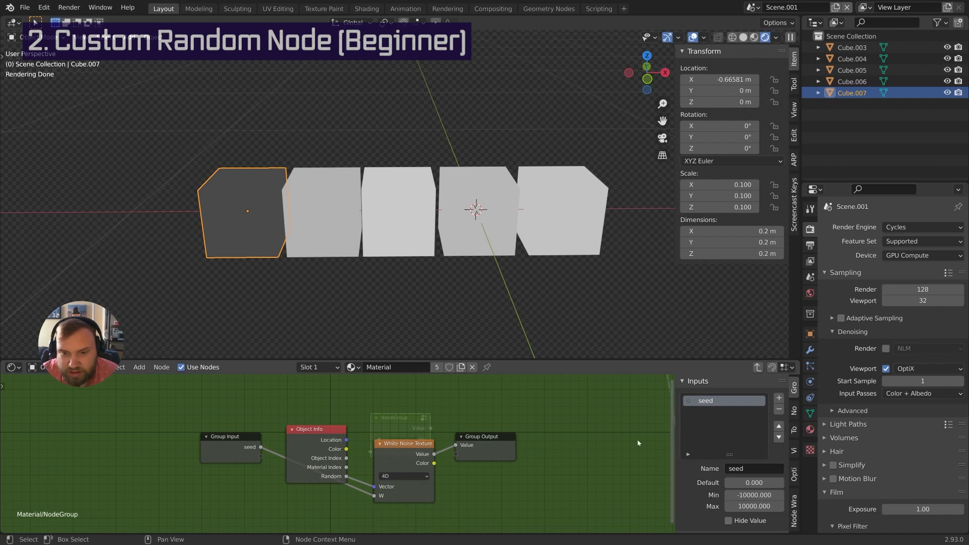
{"action": "key", "text": "Tab"}
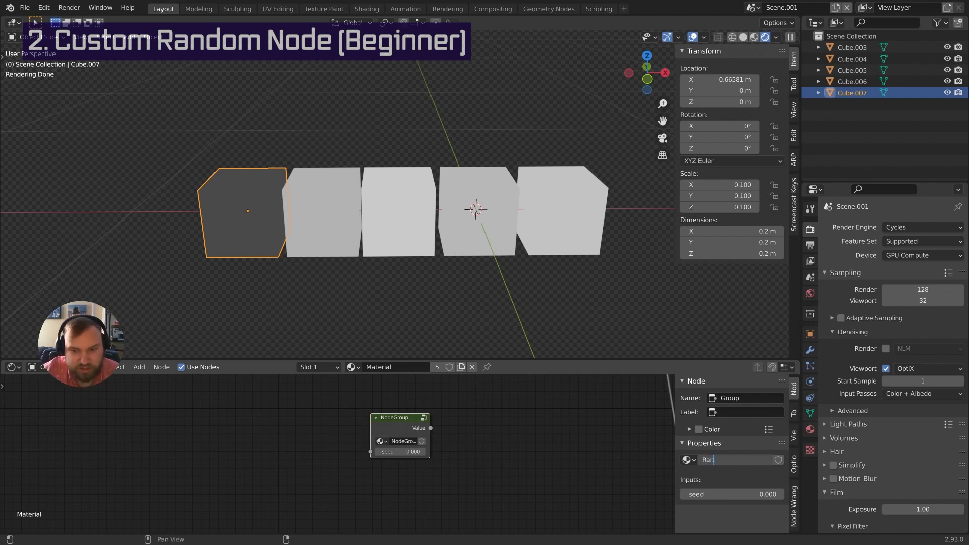
Name the group node 'Random' and give it a pink custom node colour
{"action": "type", "text": "dom"}
{"action": "key", "text": "Return"}
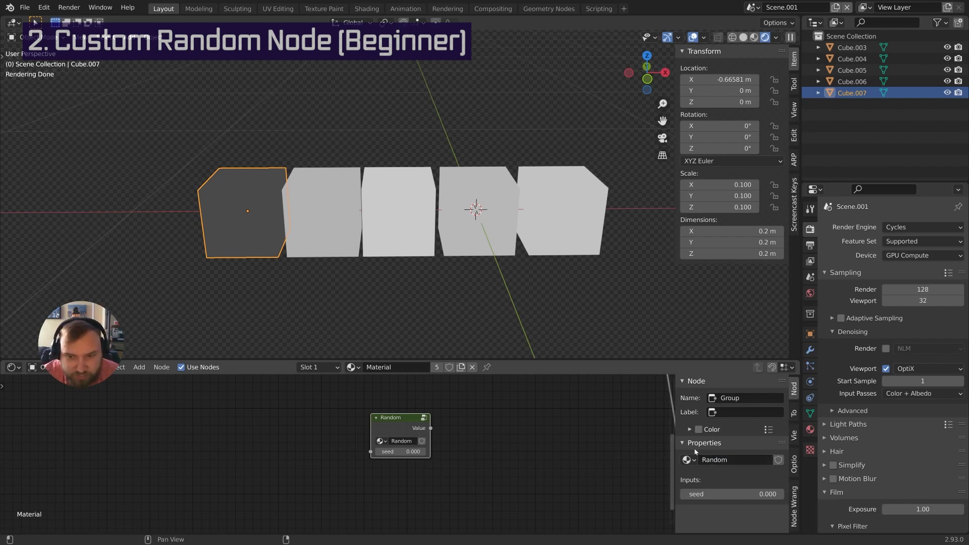
{"action": "left_click", "coordinate": [690, 430]}
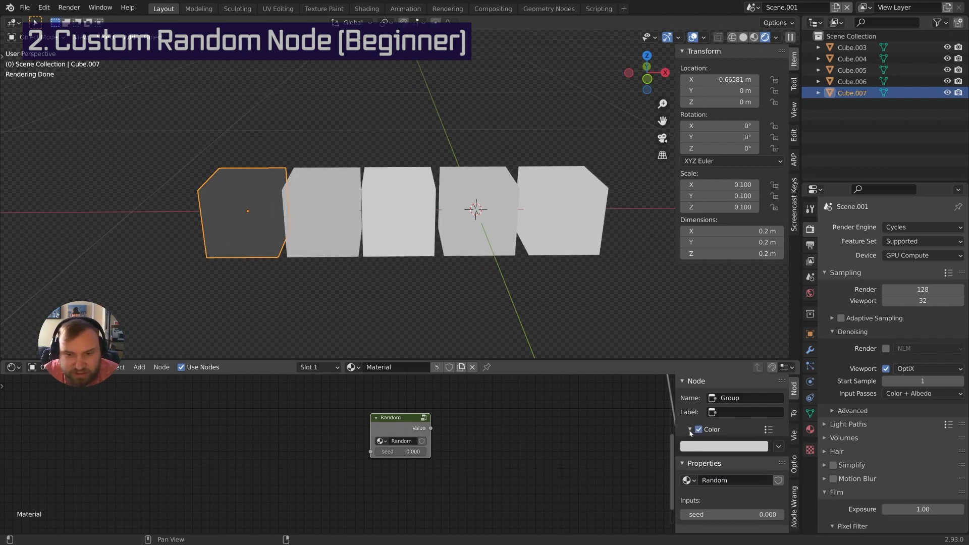
{"action": "left_click", "coordinate": [704, 447]}
{"action": "left_click", "coordinate": [744, 348]}
Delete the old Object Info, White Noise and Viewer nodes, and reconnect BSDF to Surface
{"action": "scroll", "coordinate": [520, 426], "scroll_direction": "down", "scroll_amount": 2}
{"action": "middle_click_drag", "start_coordinate": [520, 425], "coordinate": [381, 470]}
{"action": "scroll", "coordinate": [332, 476], "scroll_direction": "down", "scroll_amount": 3}
{"action": "scroll", "coordinate": [381, 473], "scroll_direction": "down", "scroll_amount": 1}
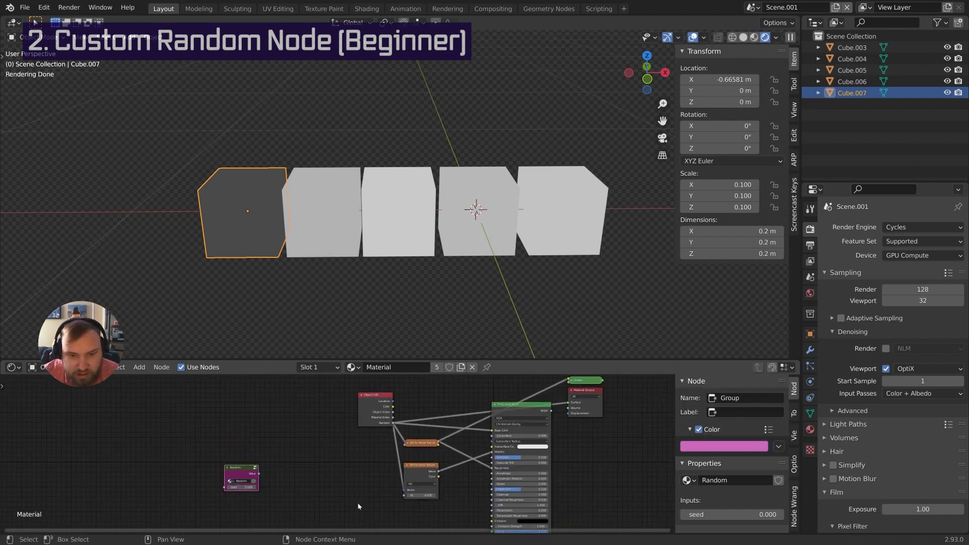
{"action": "left_click_drag", "start_coordinate": [355, 507], "coordinate": [432, 397]}
{"action": "key", "text": "x"}
{"action": "middle_click_drag", "start_coordinate": [425, 417], "coordinate": [363, 434]}
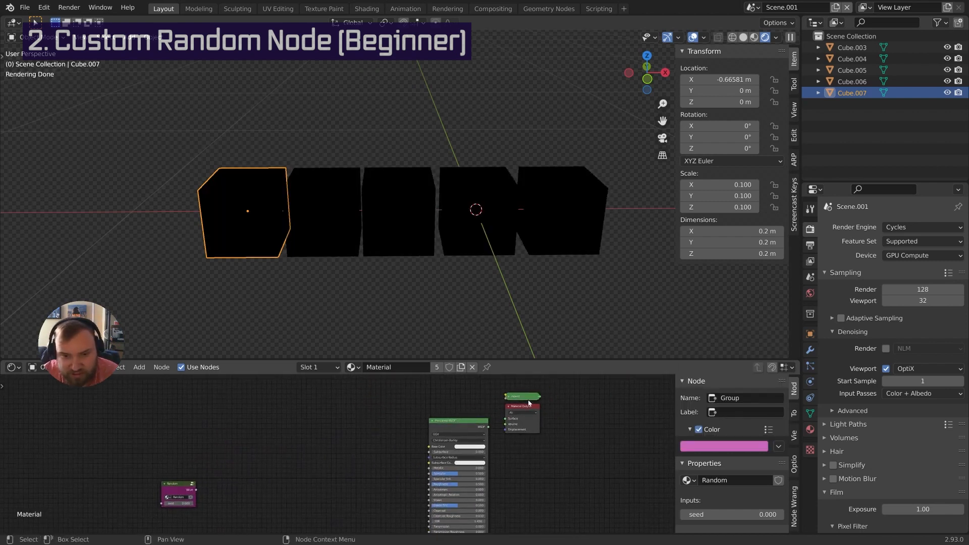
{"action": "left_click", "coordinate": [527, 398]}
{"action": "key", "text": "x"}
{"action": "left_click_drag", "start_coordinate": [491, 426], "coordinate": [506, 419]}
Place the Random node beside the Principled BSDF, feed its Value into Base Color, and duplicate it
{"action": "left_click", "coordinate": [178, 488]}
{"action": "scroll", "coordinate": [178, 487], "scroll_direction": "up", "scroll_amount": 1}
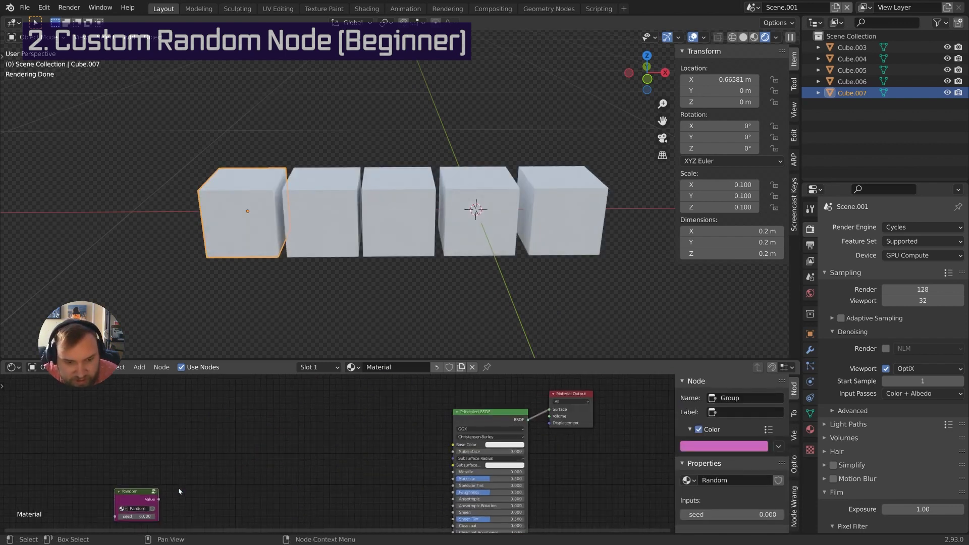
{"action": "key", "text": "g"}
{"action": "left_click", "coordinate": [421, 428]}
{"action": "scroll", "coordinate": [424, 448], "scroll_direction": "up", "scroll_amount": 3}
{"action": "middle_click_drag", "start_coordinate": [416, 447], "coordinate": [395, 447]}
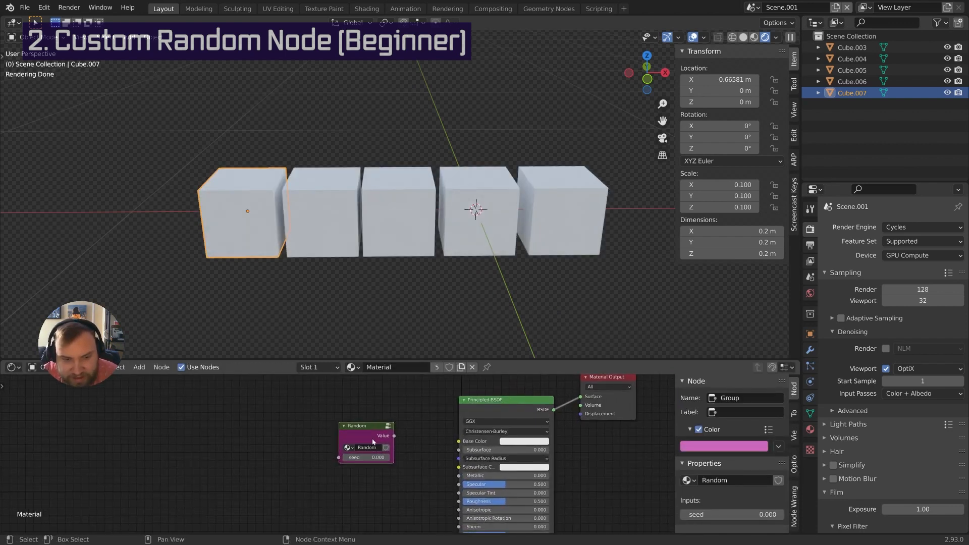
{"action": "left_click_drag", "start_coordinate": [372, 441], "coordinate": [464, 442]}
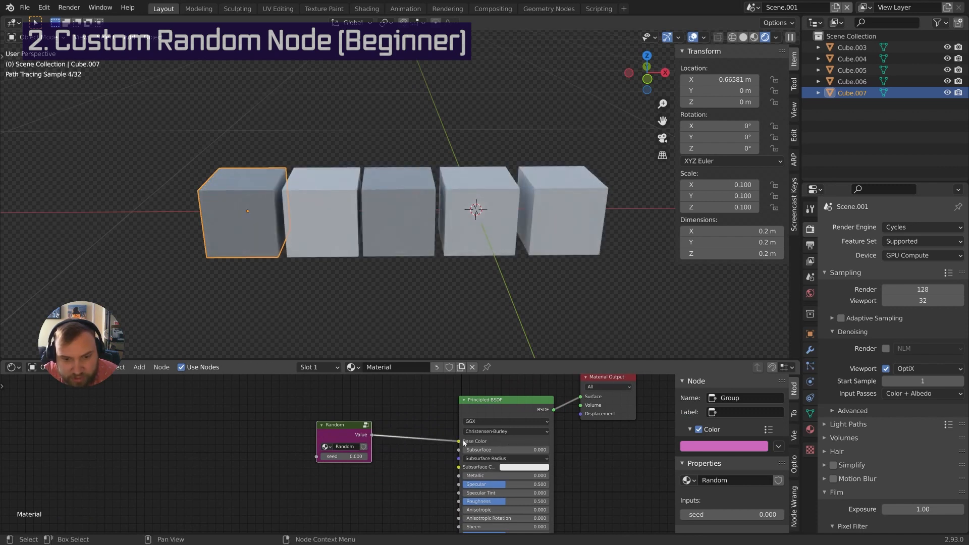
{"action": "middle_click_drag", "start_coordinate": [453, 446], "coordinate": [473, 421]}
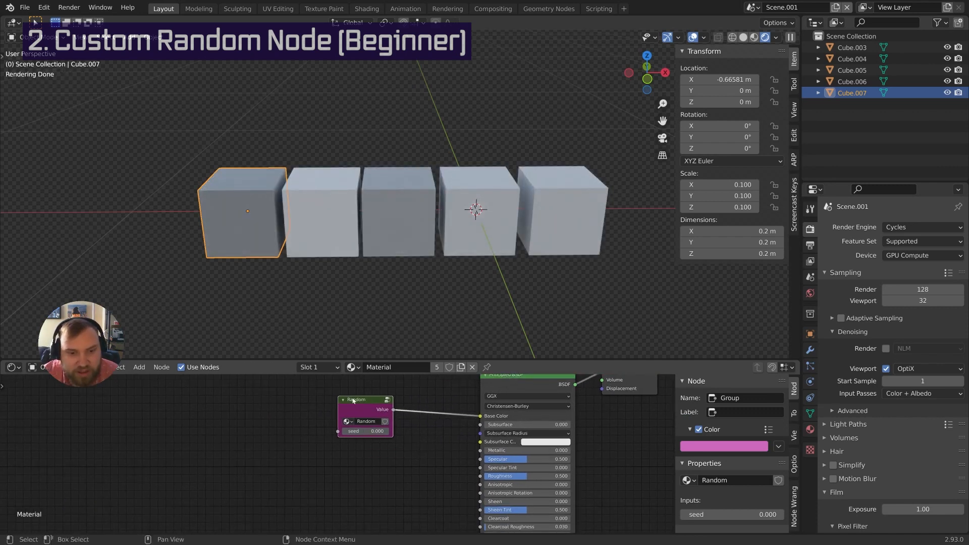
{"action": "key", "text": "shift+d"}
{"action": "left_click", "coordinate": [373, 465]}
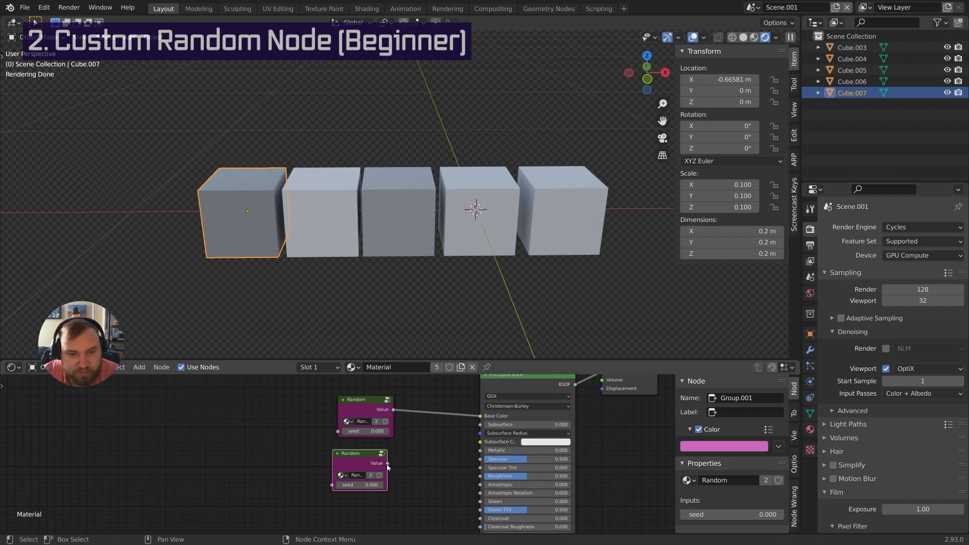
Link the copied Random node to Metallic and set its seed to 1
{"action": "left_click_drag", "start_coordinate": [388, 464], "coordinate": [482, 453]}
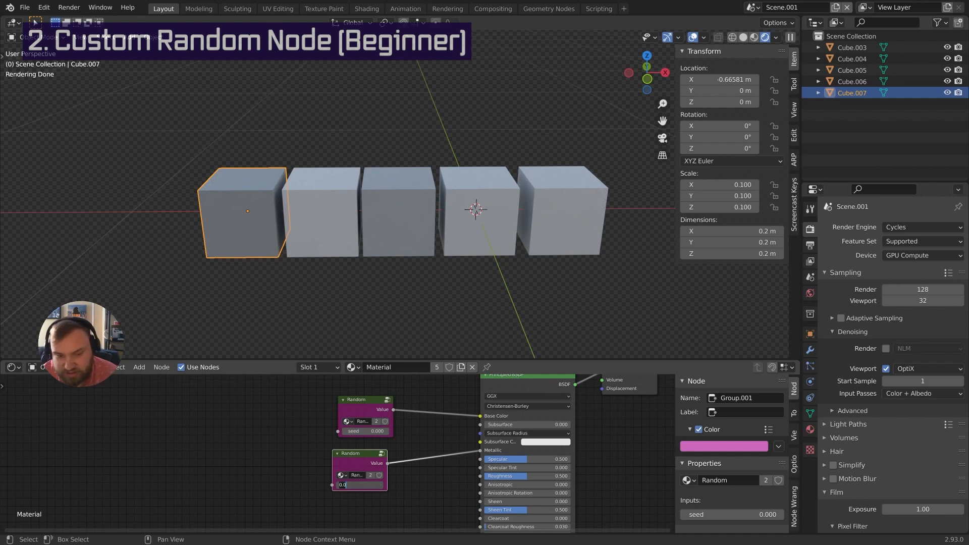
{"action": "type", "text": "1"}
{"action": "key", "text": "Return"}
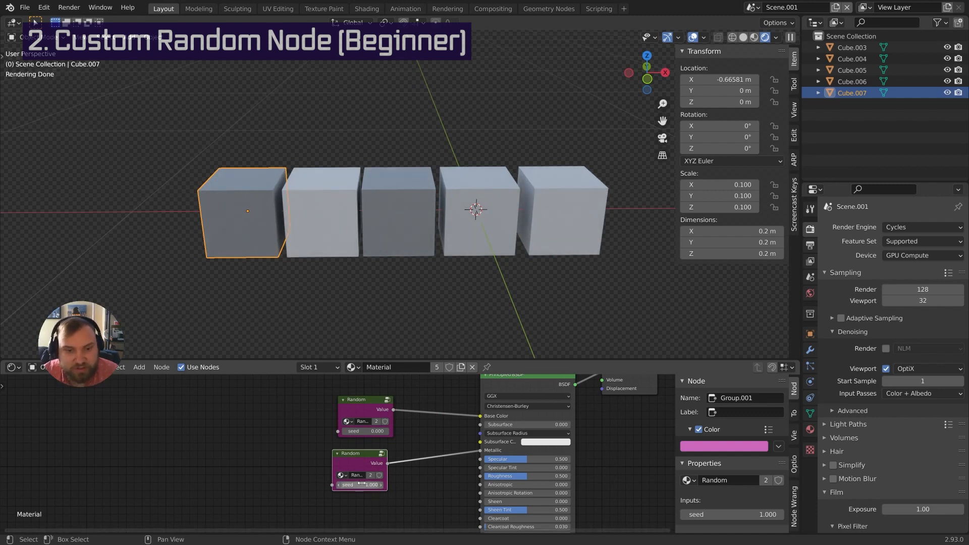
{"action": "middle_click_drag", "start_coordinate": [451, 472], "coordinate": [473, 428]}
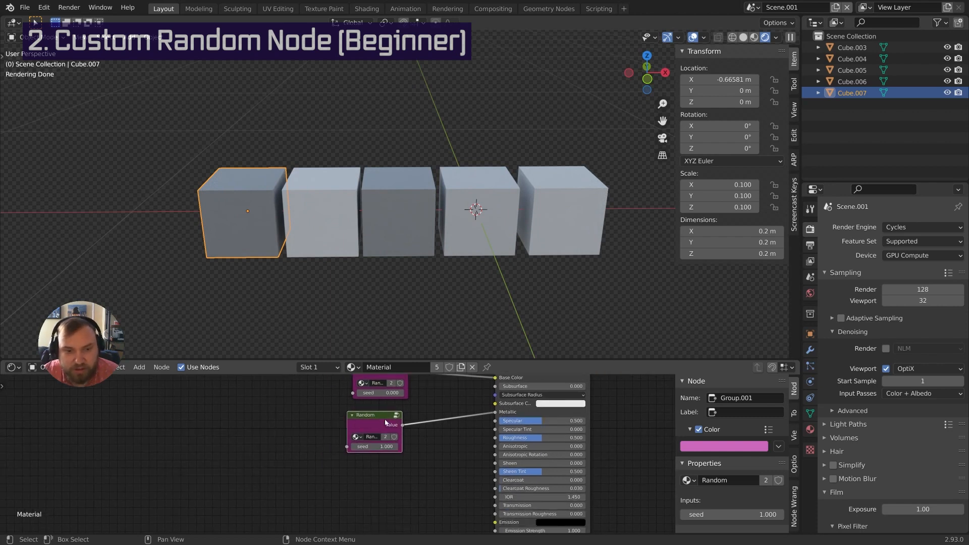
Add a third Random copy driving Roughness with seed 2, then orbit the viewport
{"action": "key", "text": "shift+d"}
{"action": "left_click", "coordinate": [384, 475]}
{"action": "left_click_drag", "start_coordinate": [403, 479], "coordinate": [499, 437]}
{"action": "double_click", "coordinate": [384, 499]}
{"action": "type", "text": "2"}
{"action": "key", "text": "Return"}
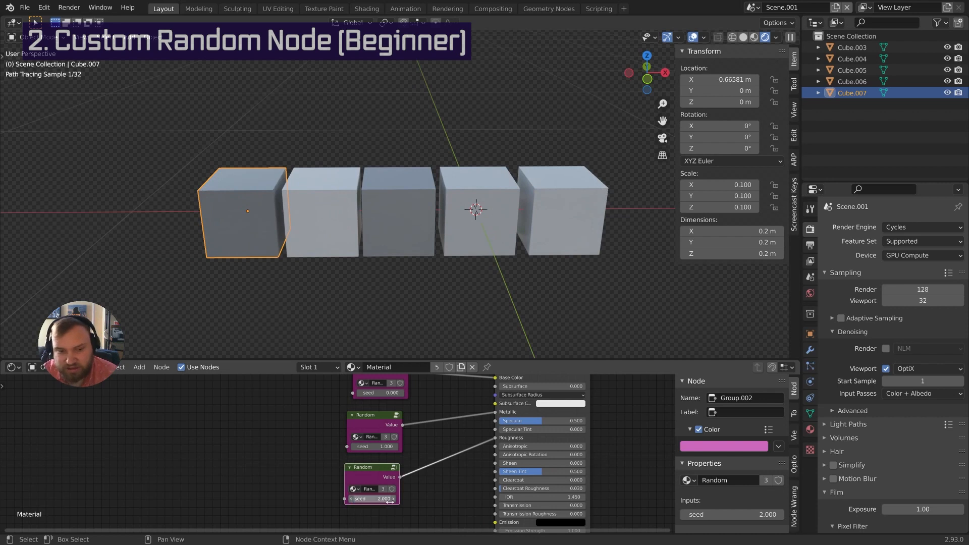
{"action": "middle_click_drag", "start_coordinate": [455, 249], "coordinate": [539, 274]}
{"action": "scroll", "coordinate": [407, 236], "scroll_direction": "up", "scroll_amount": 2}
{"action": "scroll", "coordinate": [503, 266], "scroll_direction": "down", "scroll_amount": 5}
{"action": "middle_click_drag", "start_coordinate": [436, 411], "coordinate": [441, 478]}
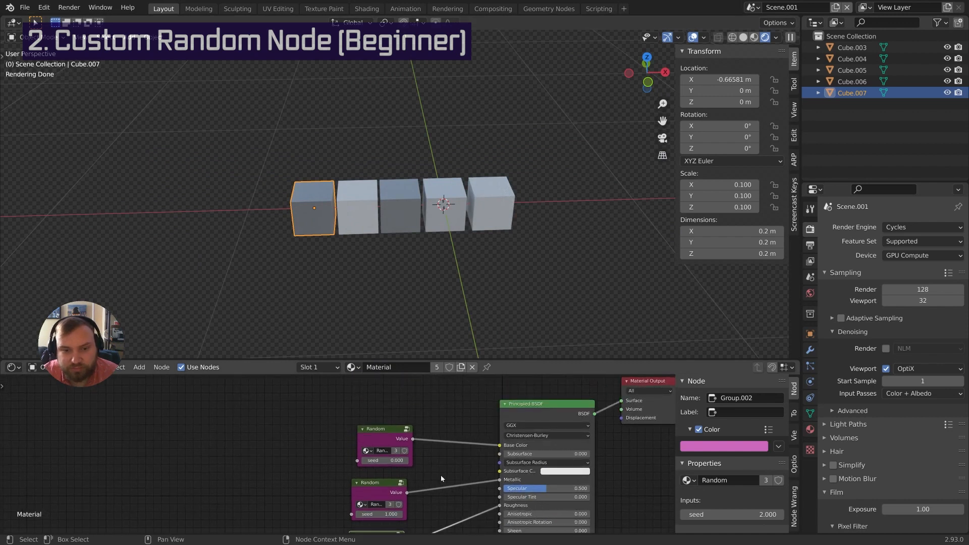
Insert a Hue Saturation Value node on the Base Color link, with Random driving Hue and a blue colour
{"action": "left_click", "coordinate": [379, 434]}
{"action": "scroll", "coordinate": [401, 410], "scroll_direction": "up", "scroll_amount": 2}
{"action": "key", "text": "shift+a"}
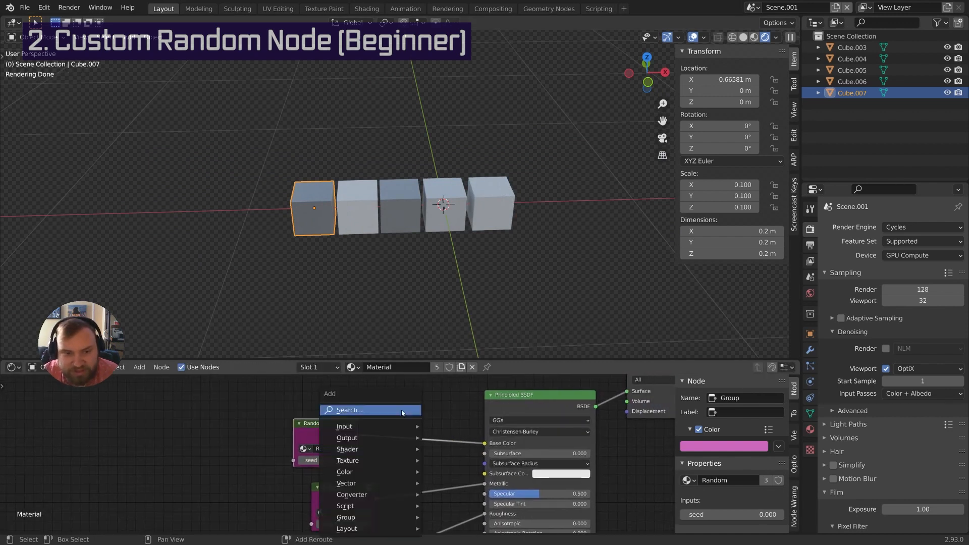
{"action": "left_click", "coordinate": [401, 410]}
{"action": "type", "text": "hue"}
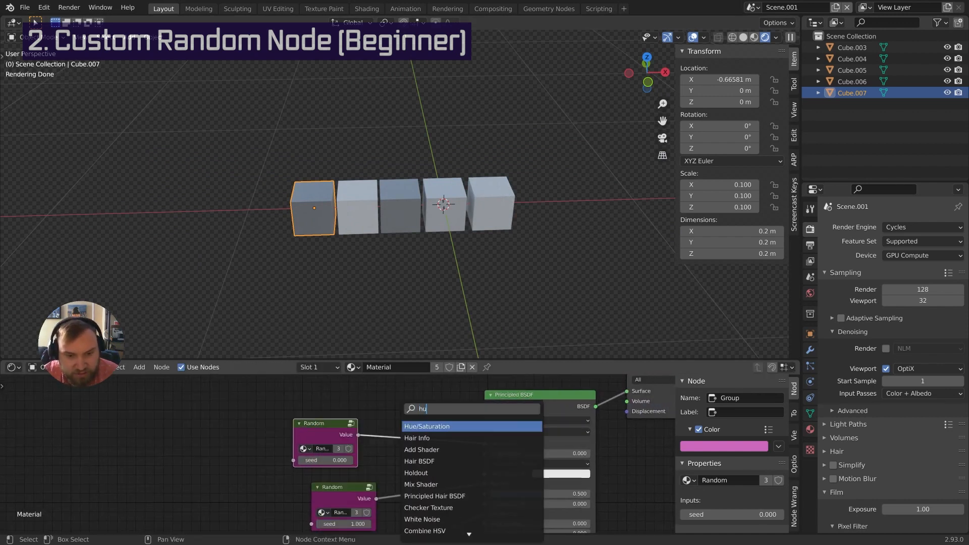
{"action": "key", "text": "Return"}
{"action": "left_click", "coordinate": [430, 414]}
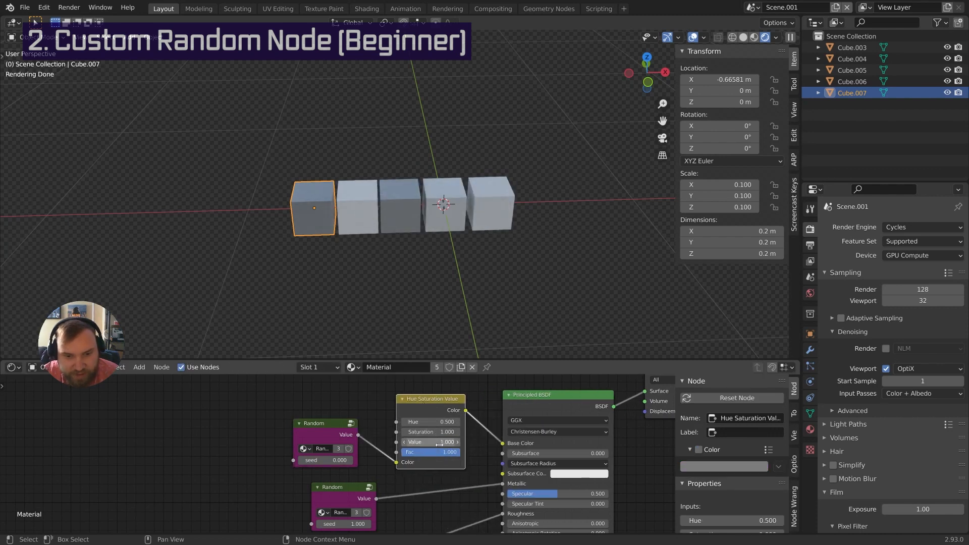
{"action": "left_click_drag", "start_coordinate": [395, 463], "coordinate": [395, 422]}
{"action": "left_click", "coordinate": [443, 462]}
{"action": "left_click_drag", "start_coordinate": [460, 389], "coordinate": [481, 338]}
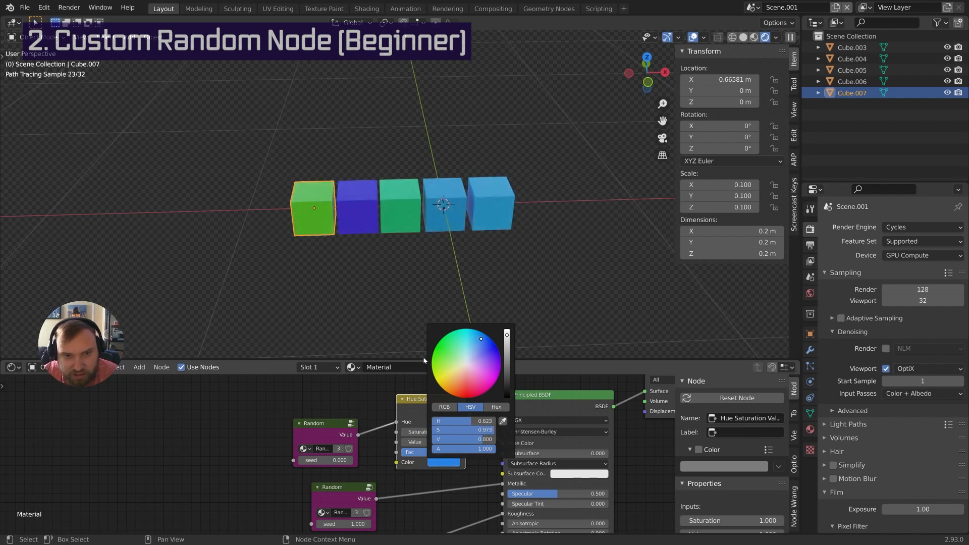
Duplicate the rightmost cube twice along X to extend the row, adding Cube.009
{"action": "left_click", "coordinate": [507, 217]}
{"action": "middle_click_drag", "start_coordinate": [525, 210], "coordinate": [439, 220]}
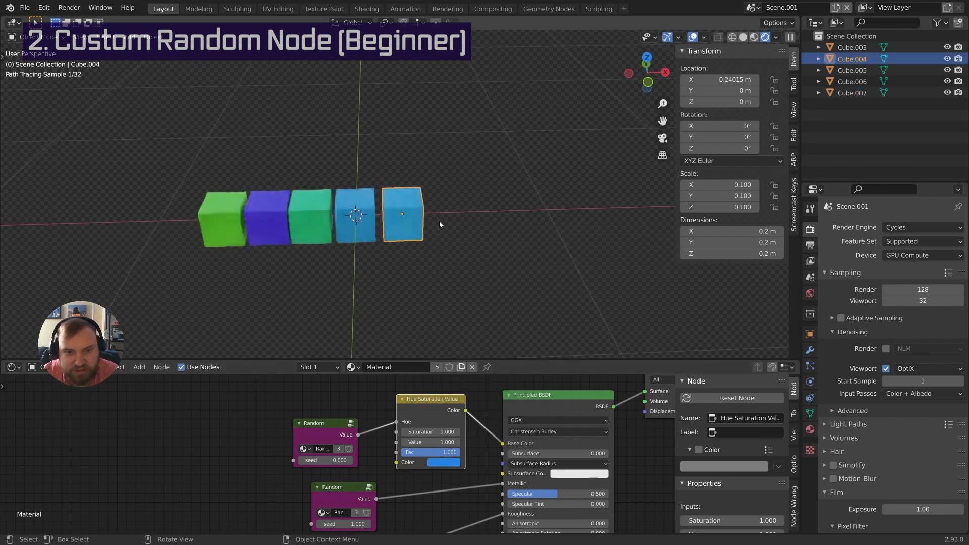
{"action": "key", "text": "shift+d"}
{"action": "key", "text": "x"}
{"action": "left_click", "coordinate": [504, 223]}
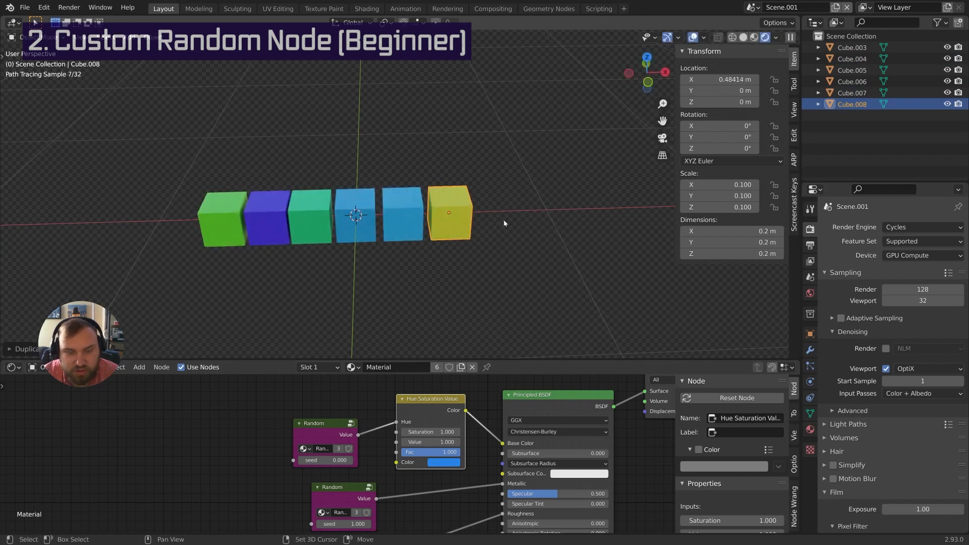
{"action": "middle_click_drag", "start_coordinate": [503, 223], "coordinate": [452, 230], "text": "shift"}
{"action": "key", "text": "shift+d"}
{"action": "key", "text": "x"}
{"action": "left_click", "coordinate": [495, 223]}
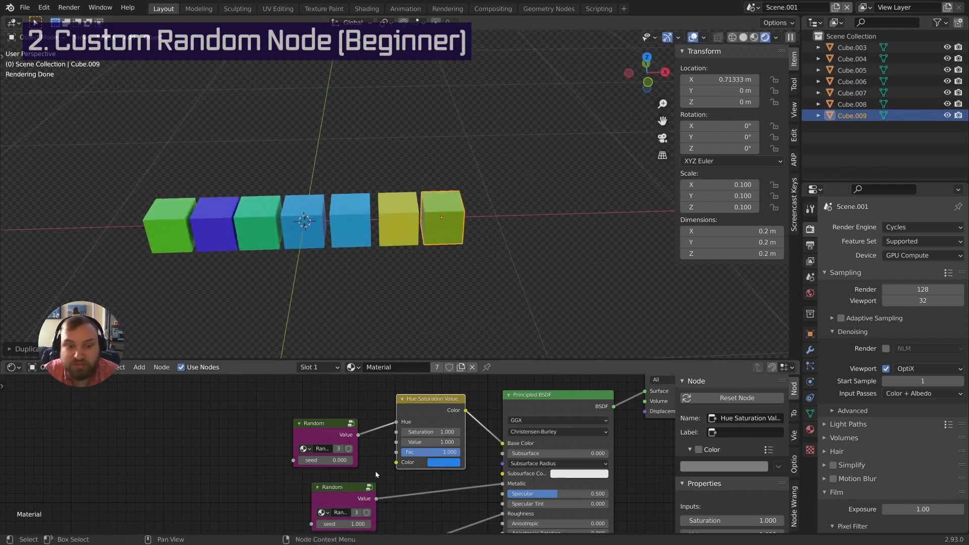
{"action": "scroll", "coordinate": [376, 474], "scroll_direction": "down", "scroll_amount": 3}
{"action": "middle_click_drag", "start_coordinate": [376, 474], "coordinate": [405, 415]}
{"action": "scroll", "coordinate": [469, 268], "scroll_direction": "up", "scroll_amount": 4}
{"action": "middle_click_drag", "start_coordinate": [429, 288], "coordinate": [440, 261]}
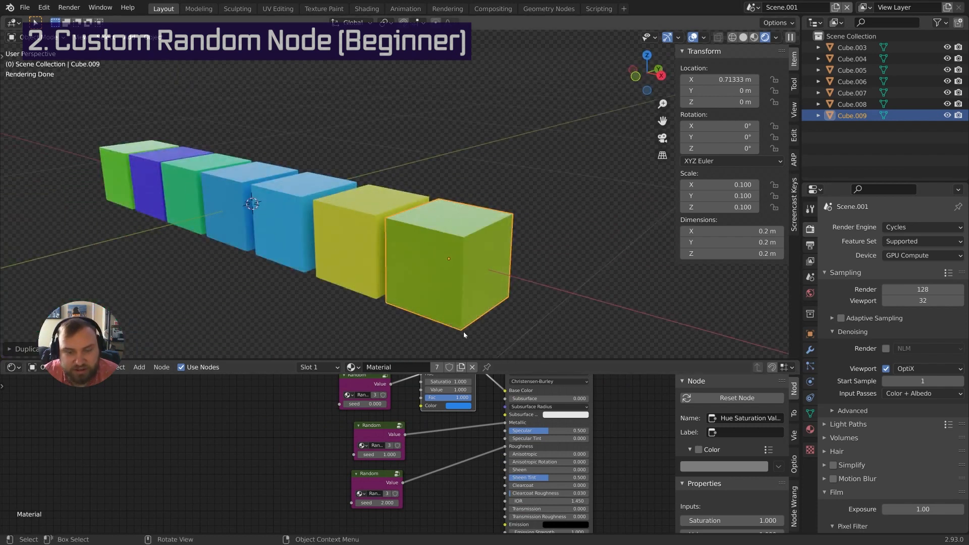
Reposition the second and third Random nodes in the node tree
{"action": "scroll", "coordinate": [497, 458], "scroll_direction": "down", "scroll_amount": 4}
{"action": "middle_click_drag", "start_coordinate": [497, 458], "coordinate": [474, 439]}
{"action": "left_click_drag", "start_coordinate": [395, 429], "coordinate": [385, 428]}
{"action": "left_click_drag", "start_coordinate": [386, 468], "coordinate": [379, 470]}
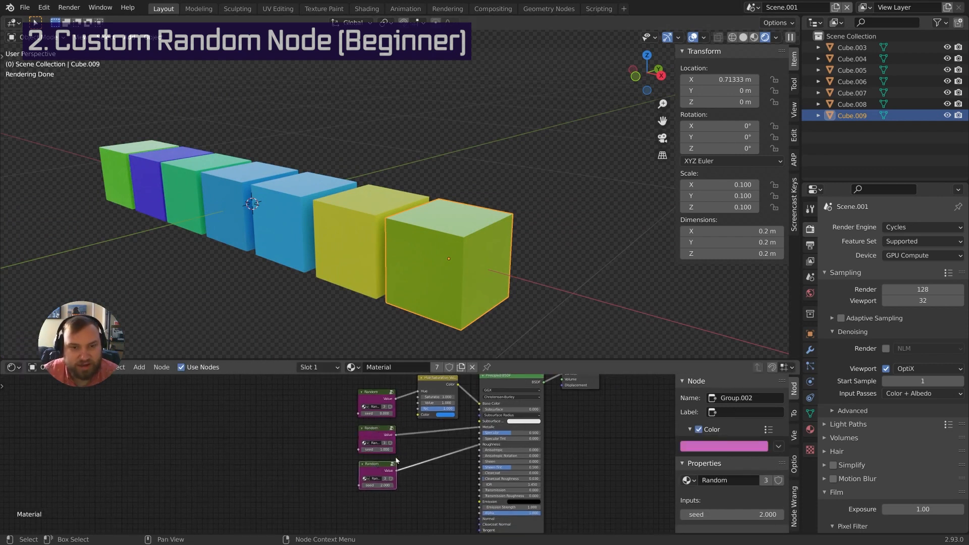
{"action": "mouse_move", "coordinate": [417, 463]}
{"action": "middle_mouse_down"}
{"action": "mouse_move", "coordinate": [414, 493]}
{"action": "mouse_move", "coordinate": [419, 465]}
{"action": "mouse_move", "coordinate": [435, 466]}
{"action": "middle_mouse_up"}
{"action": "scroll", "coordinate": [413, 491], "scroll_direction": "down", "scroll_amount": 2}
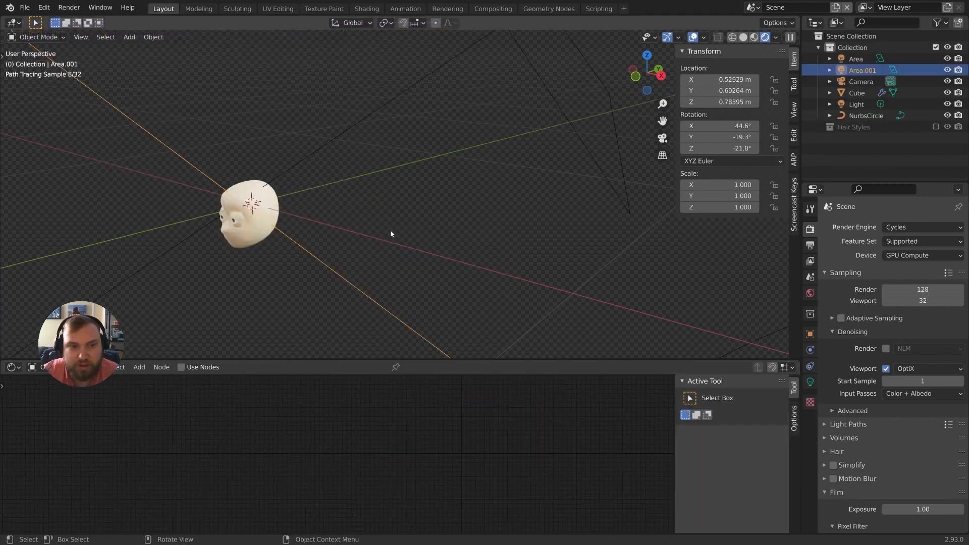
Orbit to a front view of the face model, select it and duplicate it
{"action": "middle_click_drag", "start_coordinate": [391, 234], "coordinate": [366, 214]}
{"action": "left_click", "coordinate": [424, 232]}
{"action": "scroll", "coordinate": [365, 213], "scroll_direction": "down", "scroll_amount": 2}
{"action": "key", "text": "shift+d"}
Place the copied head, Cube.010, beside the original along X at 0.172 m
{"action": "key", "text": "x"}
{"action": "left_click", "coordinate": [490, 218]}
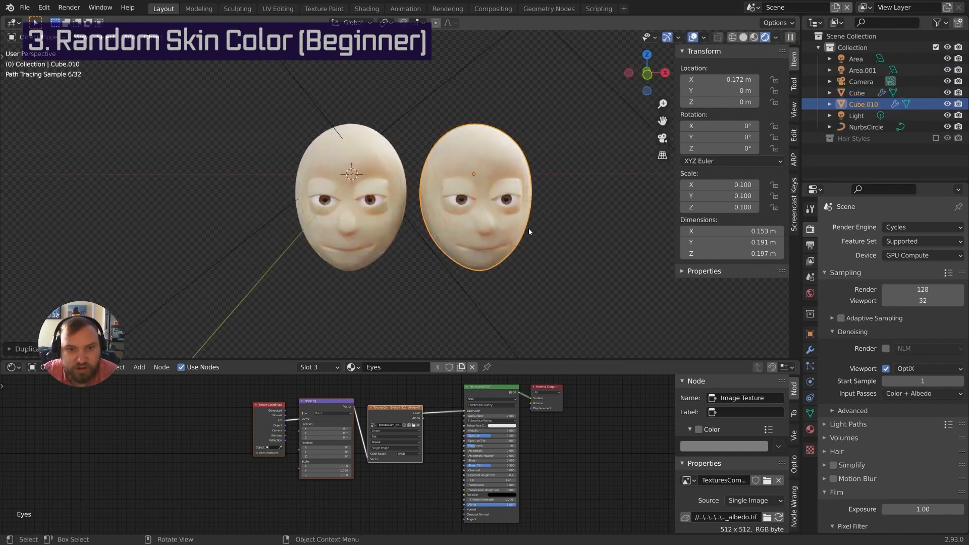
{"action": "middle_click_drag", "start_coordinate": [528, 229], "coordinate": [478, 223], "text": "shift"}
{"action": "scroll", "coordinate": [479, 224], "scroll_direction": "down", "scroll_amount": 2}
{"action": "scroll", "coordinate": [479, 222], "scroll_direction": "down", "scroll_amount": 2, "text": "ctrl"}
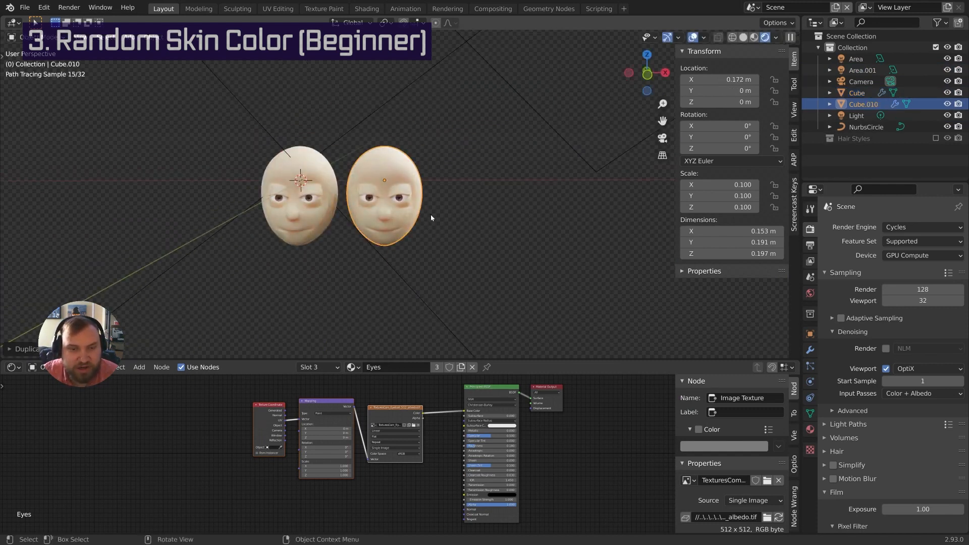
Duplicate the second head along X to add Cube.011 on the right
{"action": "key", "text": "shift+d"}
{"action": "key", "text": "x"}
{"action": "left_click", "coordinate": [517, 212]}
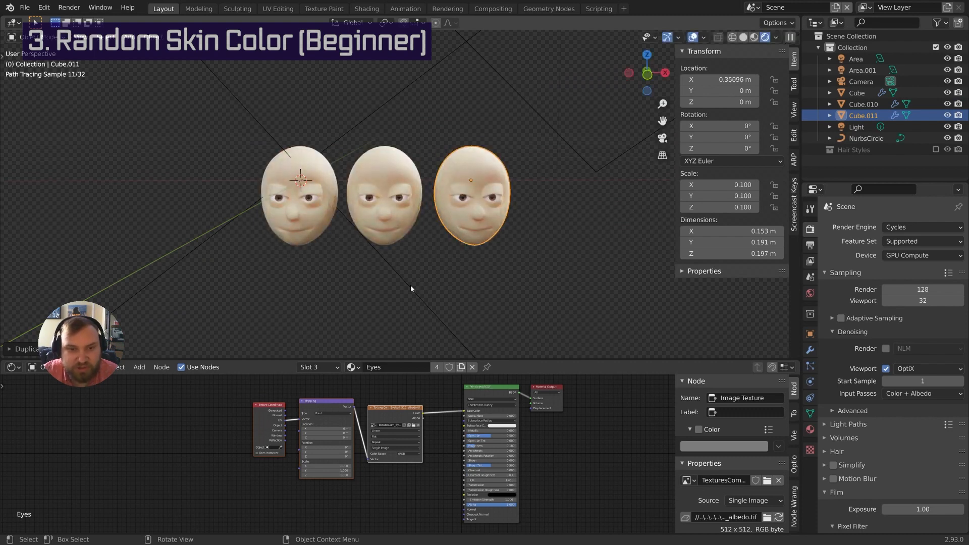
{"action": "scroll", "coordinate": [450, 260], "scroll_direction": "up", "scroll_amount": 1}
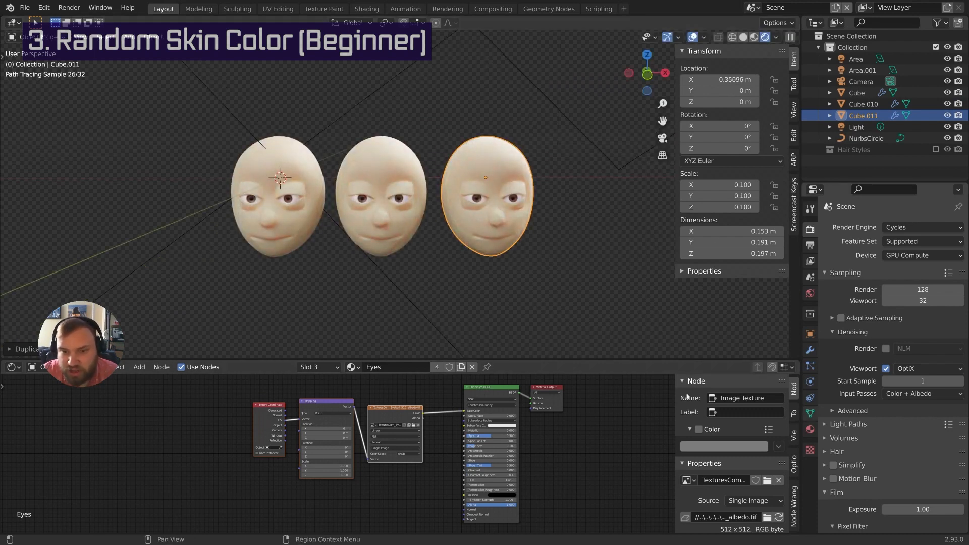
{"action": "left_click", "coordinate": [323, 372]}
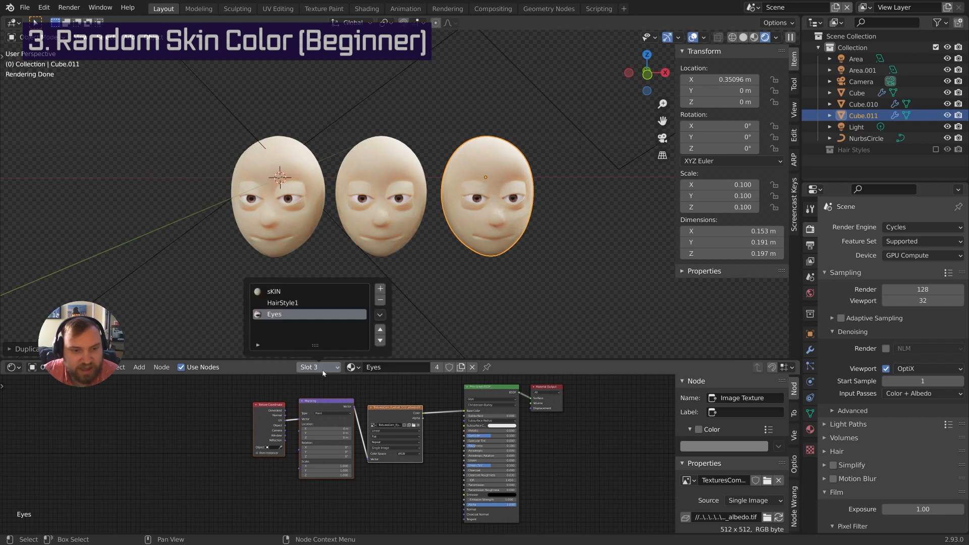
Switch to the sKIN material and lower the Skin BSDF Skin Tone to 0.800
{"action": "left_click", "coordinate": [281, 293]}
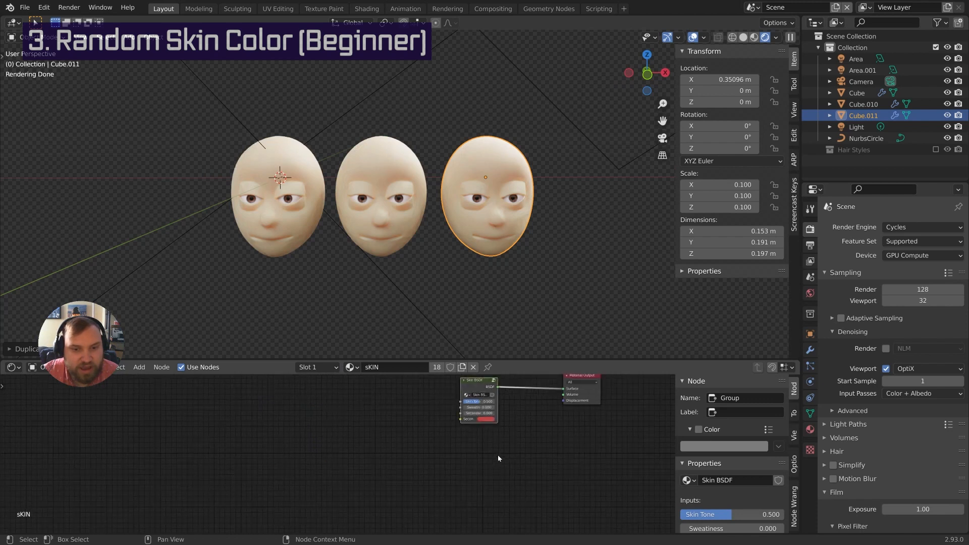
{"action": "middle_click_drag", "start_coordinate": [453, 494], "coordinate": [367, 490]}
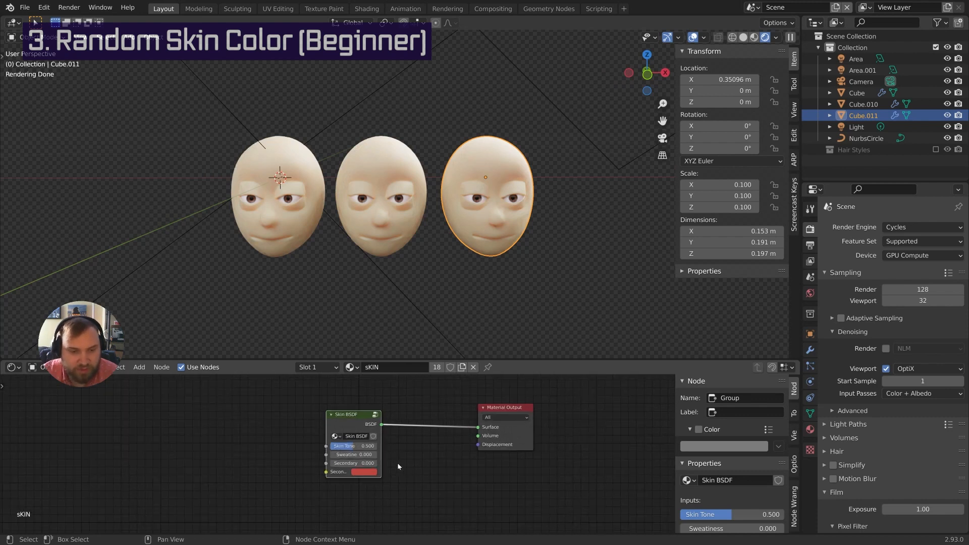
{"action": "scroll", "coordinate": [397, 462], "scroll_direction": "up", "scroll_amount": 2}
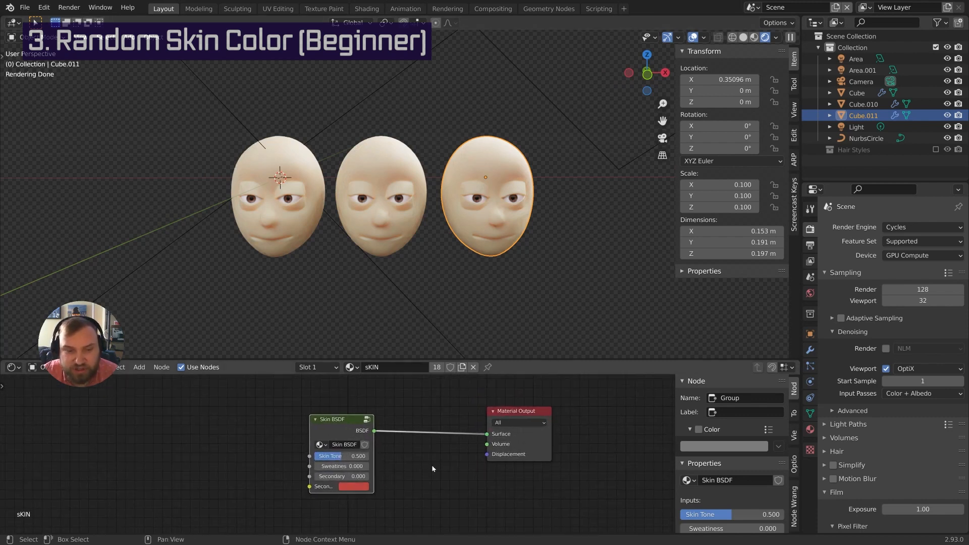
{"action": "scroll", "coordinate": [433, 469], "scroll_direction": "up", "scroll_amount": 2}
{"action": "middle_click_drag", "start_coordinate": [447, 479], "coordinate": [491, 472]}
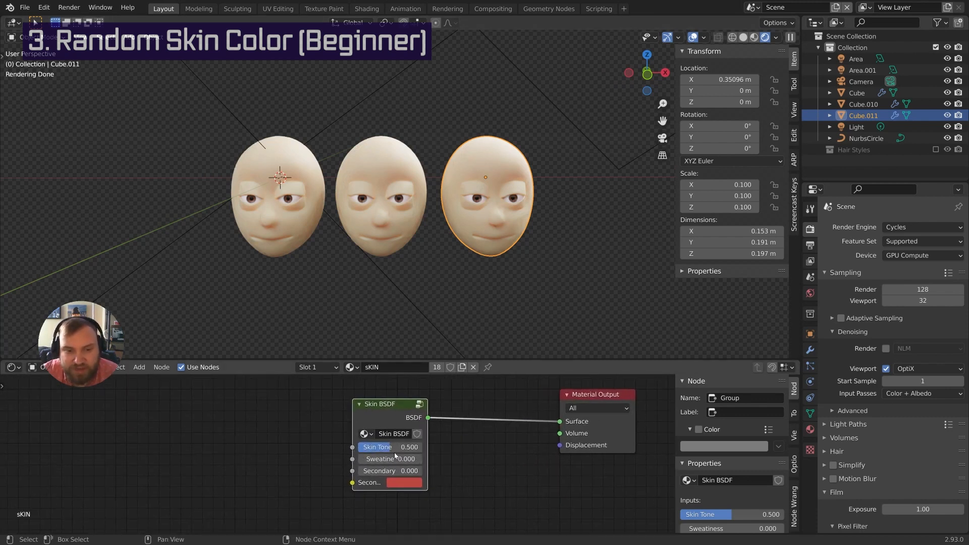
{"action": "left_click_drag", "start_coordinate": [396, 452], "coordinate": [426, 447]}
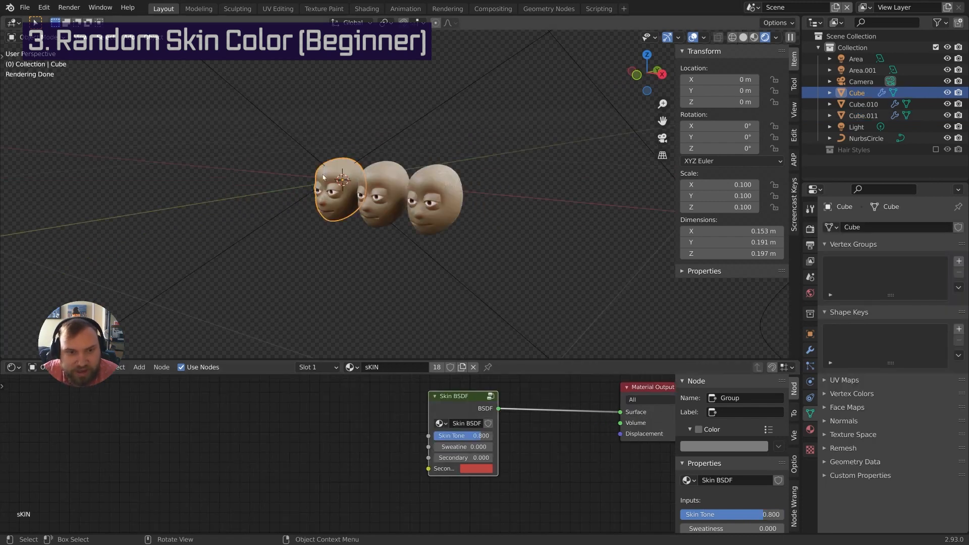
Select each of the three heads to check the darker skin, then deselect the Skin BSDF node
{"action": "middle_click_drag", "start_coordinate": [323, 177], "coordinate": [339, 173]}
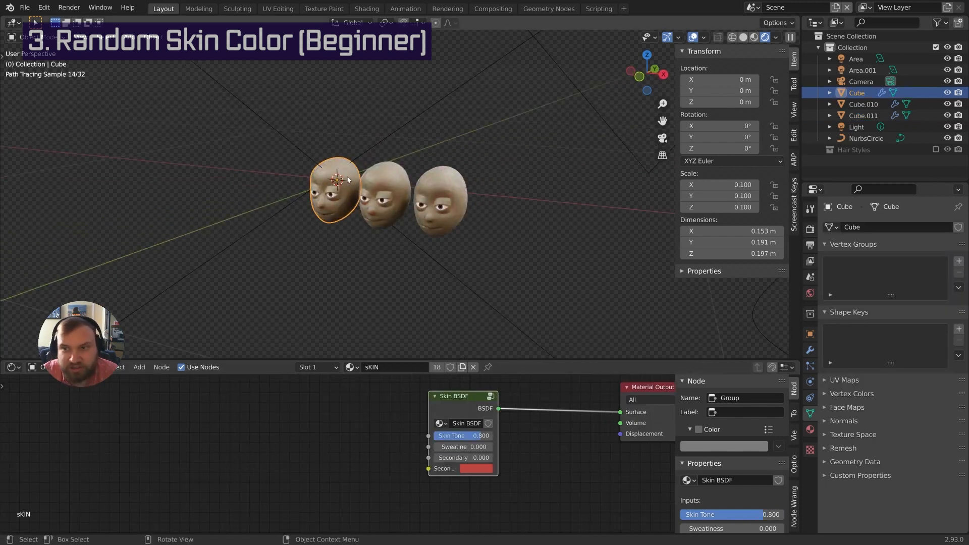
{"action": "left_click", "coordinate": [385, 180]}
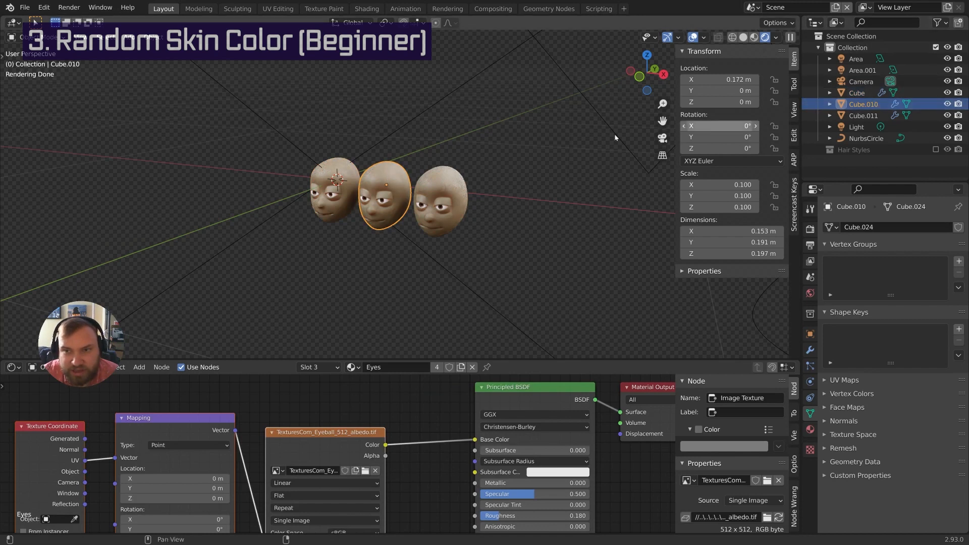
{"action": "left_click", "coordinate": [860, 116]}
{"action": "middle_click_drag", "start_coordinate": [293, 164], "coordinate": [313, 163]}
{"action": "scroll", "coordinate": [309, 174], "scroll_direction": "up", "scroll_amount": 2}
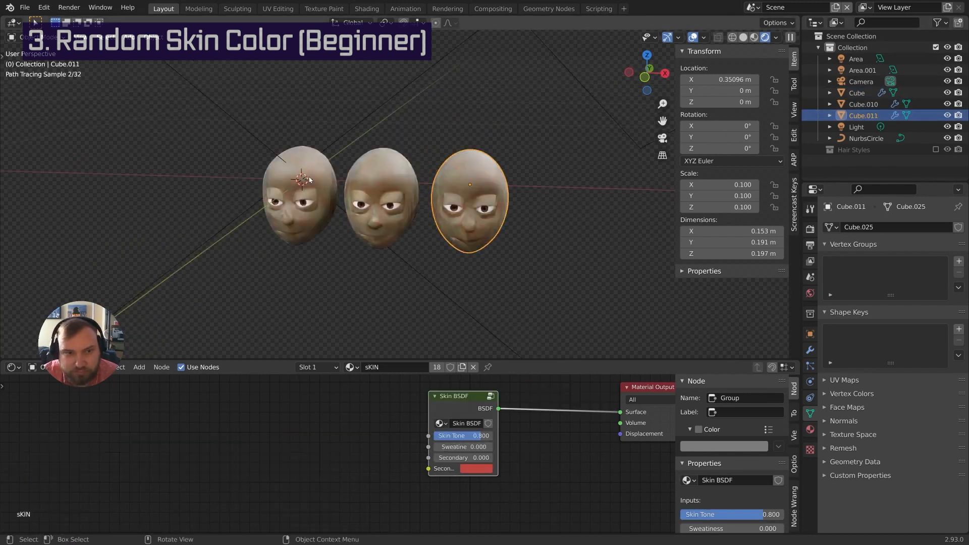
{"action": "left_click", "coordinate": [306, 180]}
{"action": "middle_click_drag", "start_coordinate": [387, 442], "coordinate": [351, 444]}
{"action": "left_click", "coordinate": [331, 441]}
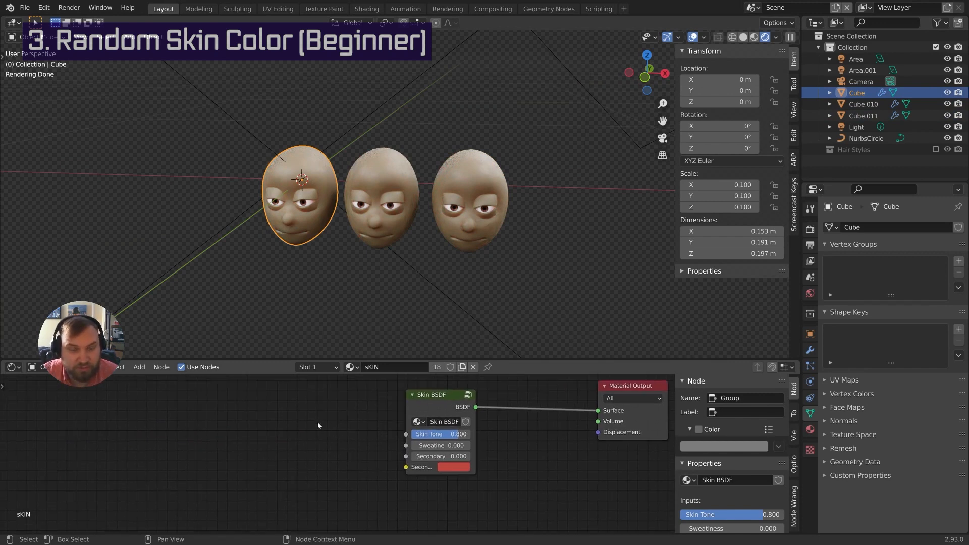
{"action": "key", "text": "shift+a"}
Add a Random group node left of Skin BSDF and connect its Value to Skin Tone
{"action": "mouse_move", "coordinate": [318, 524]}
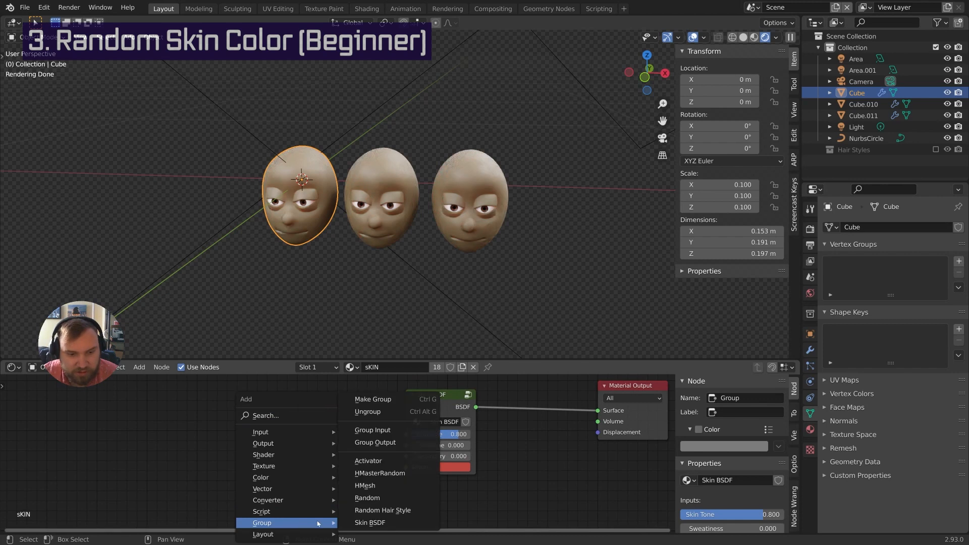
{"action": "left_click", "coordinate": [383, 498]}
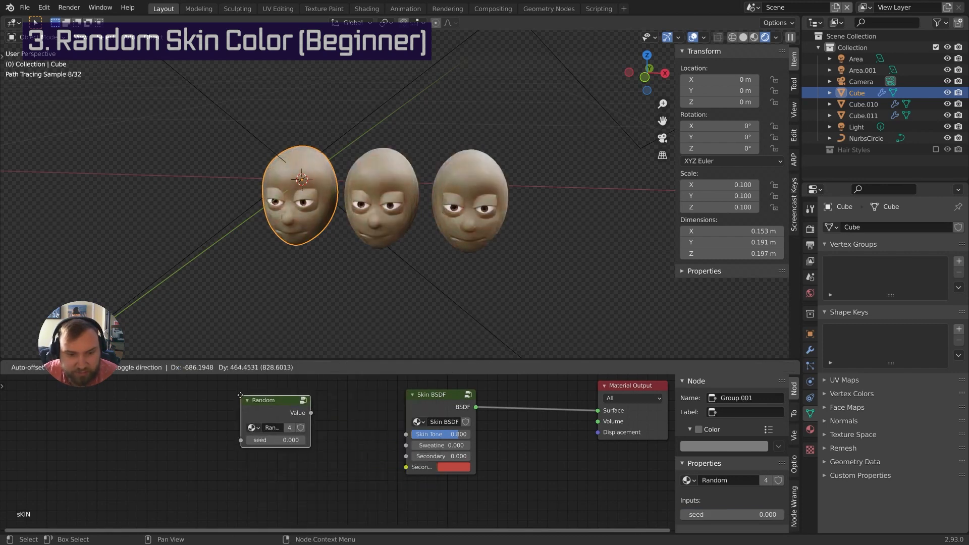
{"action": "left_click", "coordinate": [254, 406]}
{"action": "middle_click_drag", "start_coordinate": [347, 429], "coordinate": [380, 426]}
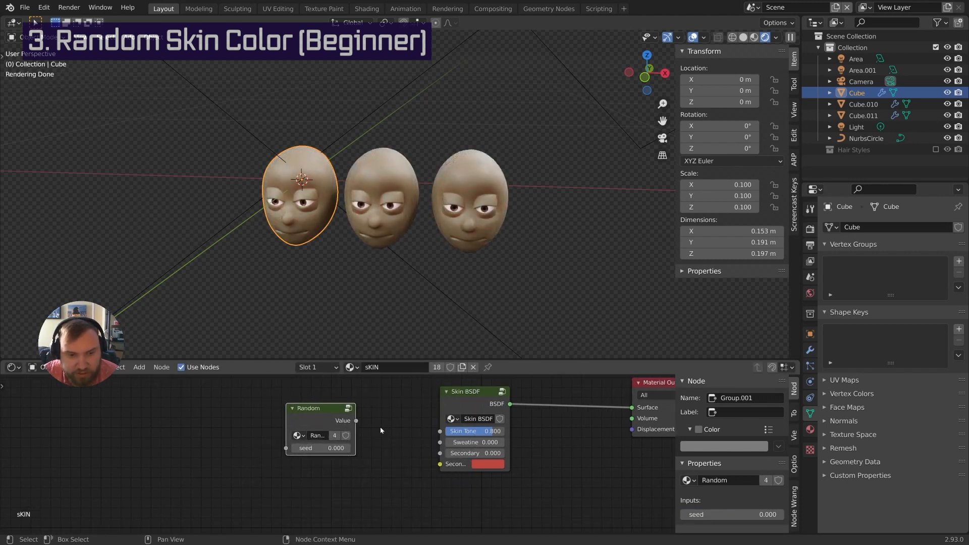
{"action": "left_click_drag", "start_coordinate": [357, 420], "coordinate": [440, 431]}
{"action": "mouse_move", "coordinate": [467, 285]}
{"action": "middle_mouse_down"}
{"action": "mouse_move", "coordinate": [528, 240]}
{"action": "mouse_move", "coordinate": [522, 257]}
{"action": "middle_mouse_up"}
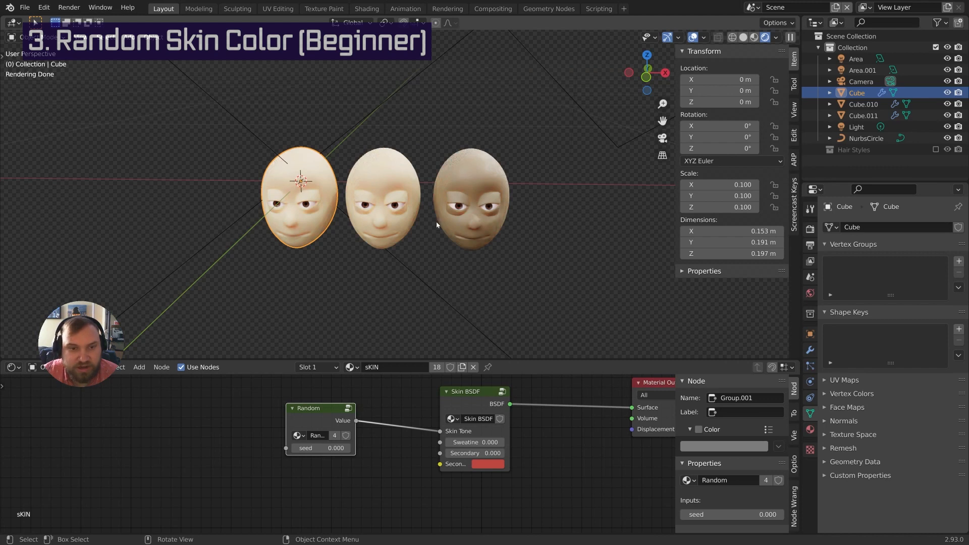
Set the Random node's seed to 1 and select the brown-skinned face
{"action": "left_click", "coordinate": [329, 448]}
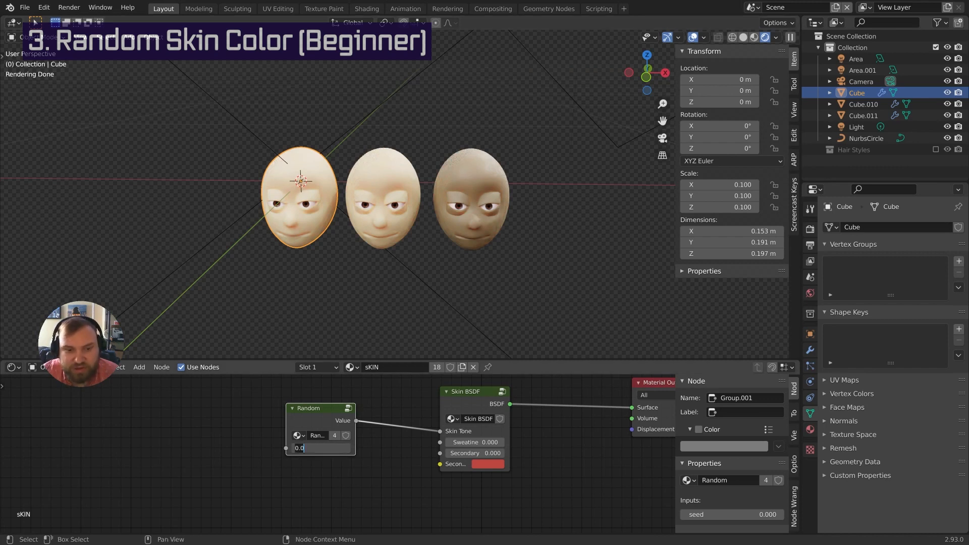
{"action": "key", "text": "Return"}
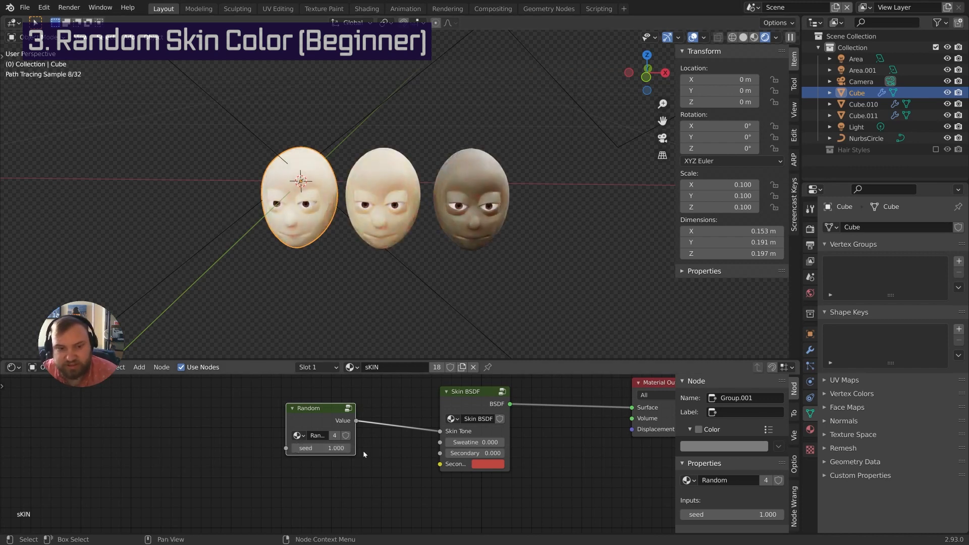
{"action": "scroll", "coordinate": [319, 427], "scroll_direction": "down", "scroll_amount": 1}
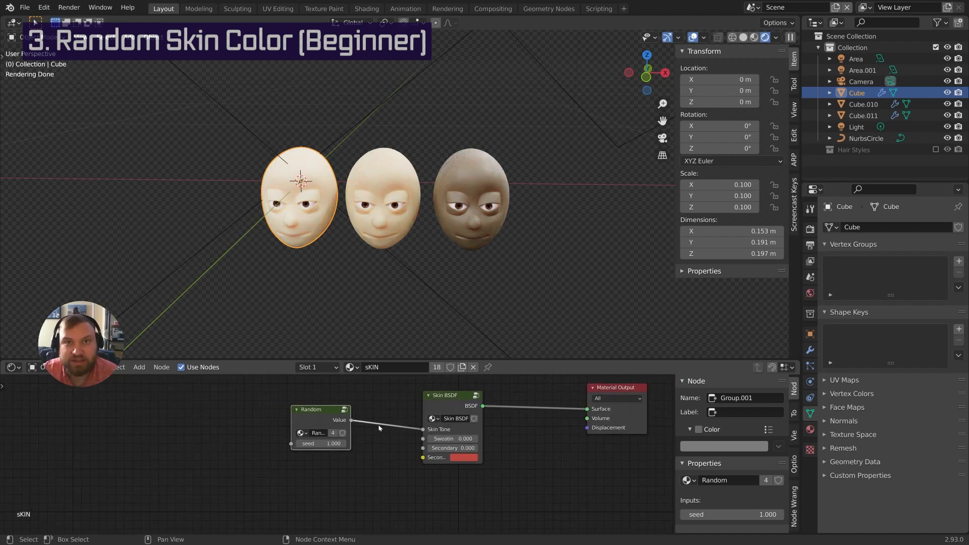
{"action": "scroll", "coordinate": [384, 447], "scroll_direction": "down", "scroll_amount": 2}
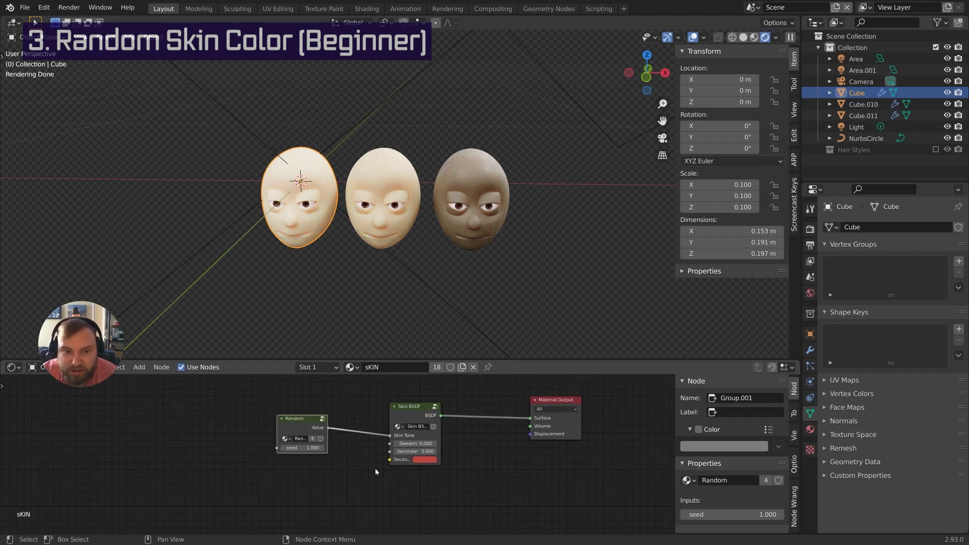
{"action": "scroll", "coordinate": [454, 242], "scroll_direction": "up", "scroll_amount": 1}
{"action": "left_click", "coordinate": [448, 246]}
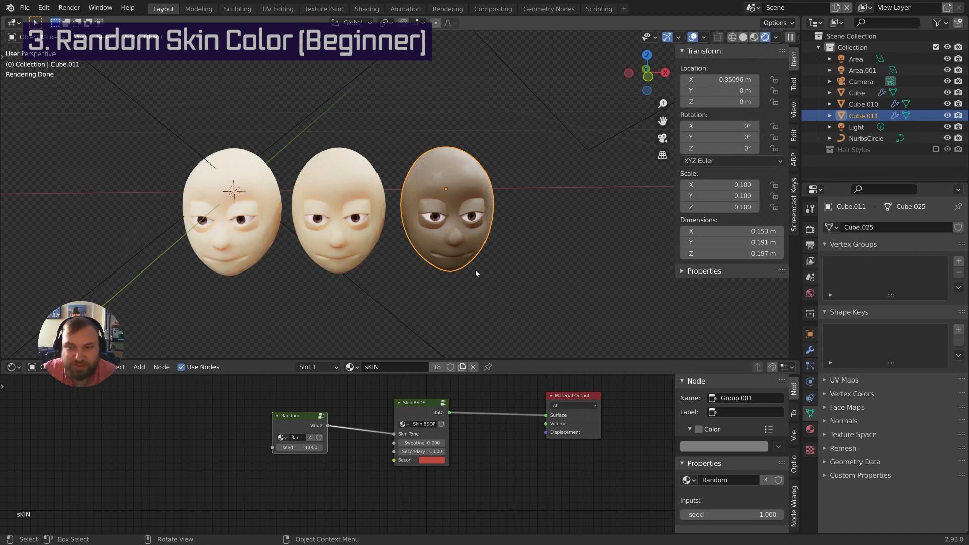
Enlarge the node editor, zoom in, and make Material Output the active node
{"action": "left_click_drag", "start_coordinate": [554, 359], "coordinate": [555, 344]}
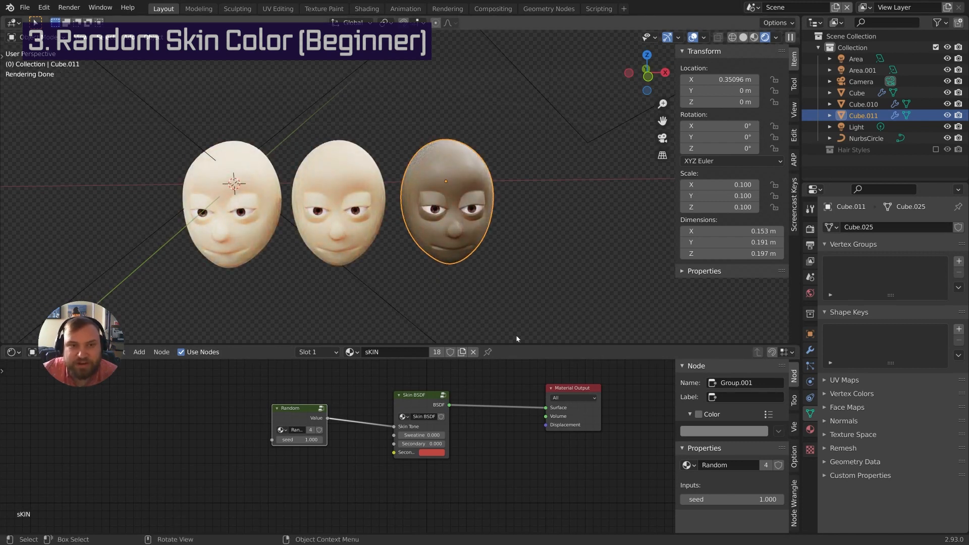
{"action": "scroll", "coordinate": [519, 339], "scroll_direction": "up", "scroll_amount": 1}
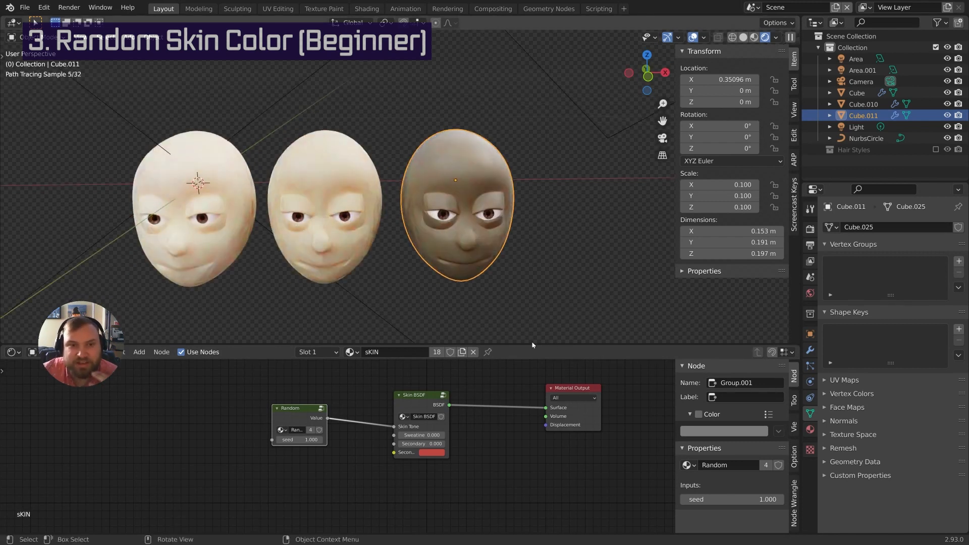
{"action": "left_click", "coordinate": [547, 429]}
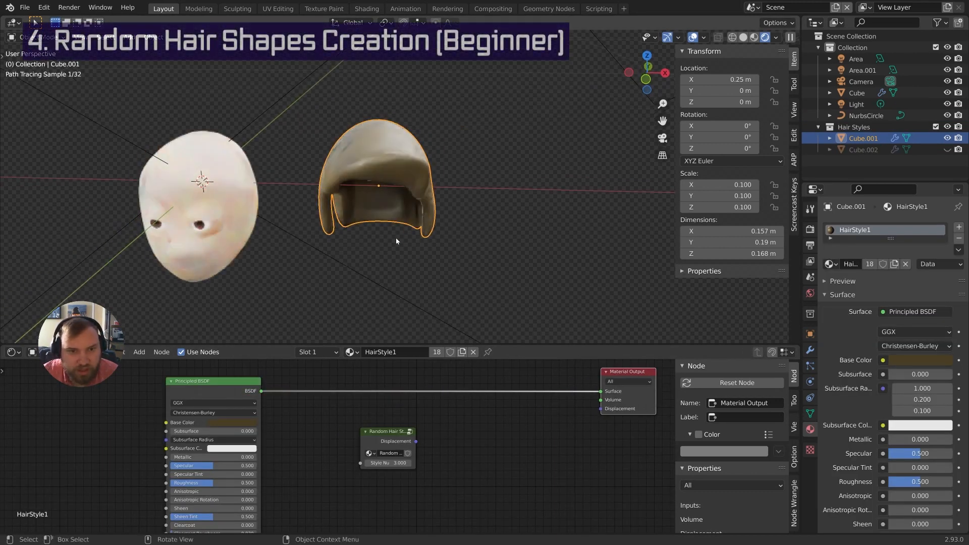
Select the head, switch to Solid shading, enter Edit Mode and view from the right (numpad 3)
{"action": "mouse_move", "coordinate": [397, 239]}
{"action": "middle_mouse_down"}
{"action": "mouse_move", "coordinate": [437, 229]}
{"action": "mouse_move", "coordinate": [481, 181]}
{"action": "mouse_move", "coordinate": [463, 137]}
{"action": "middle_mouse_up"}
{"action": "middle_click_drag", "start_coordinate": [414, 174], "coordinate": [403, 152]}
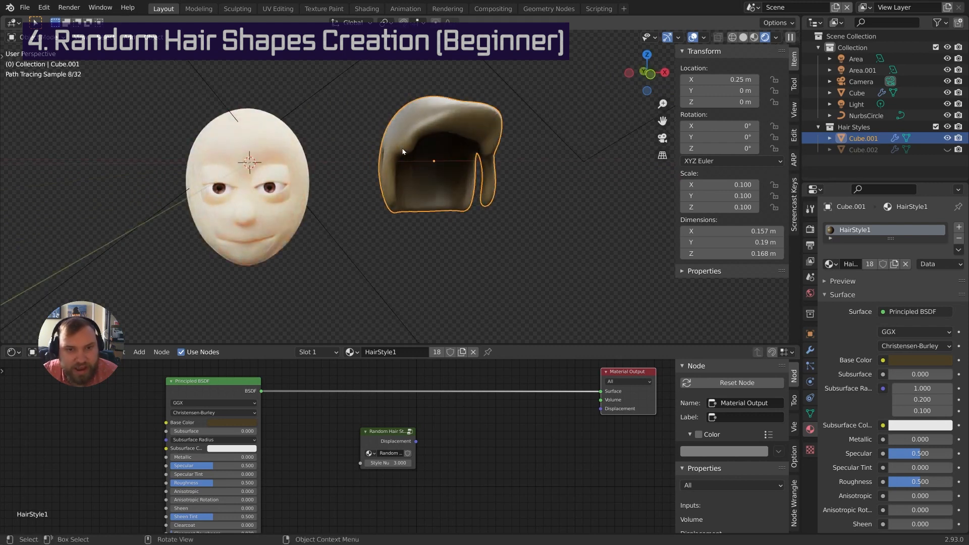
{"action": "left_click", "coordinate": [282, 147]}
{"action": "middle_click_drag", "start_coordinate": [329, 156], "coordinate": [402, 154]}
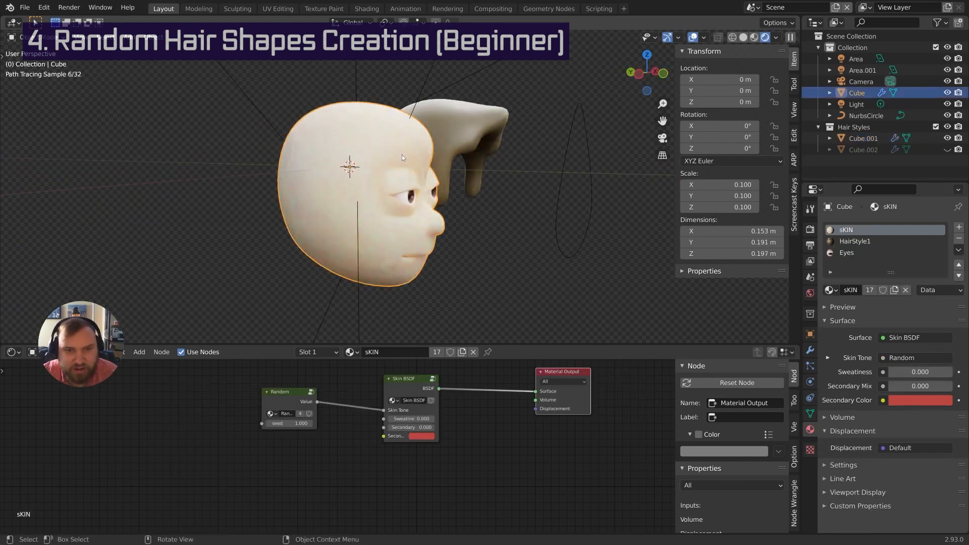
{"action": "key", "text": "z"}
{"action": "left_click", "coordinate": [534, 152]}
{"action": "middle_click_drag", "start_coordinate": [566, 149], "coordinate": [467, 201]}
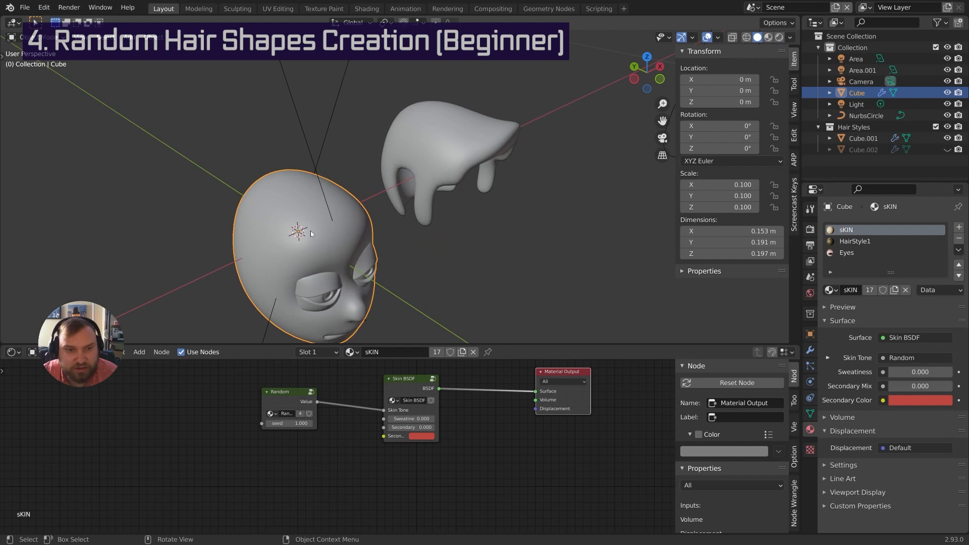
{"action": "key", "text": "Tab"}
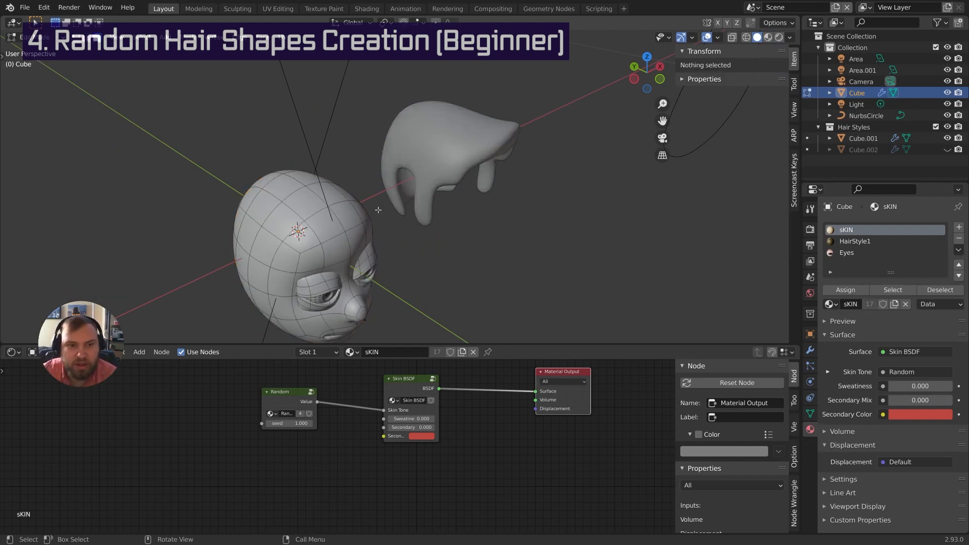
{"action": "key", "text": "KP_3"}
In wireframe shading, circle-select all the scalp faces where the hair will go
{"action": "scroll", "coordinate": [399, 186], "scroll_direction": "up", "scroll_amount": 2}
{"action": "key", "text": "z"}
{"action": "left_click", "coordinate": [411, 180]}
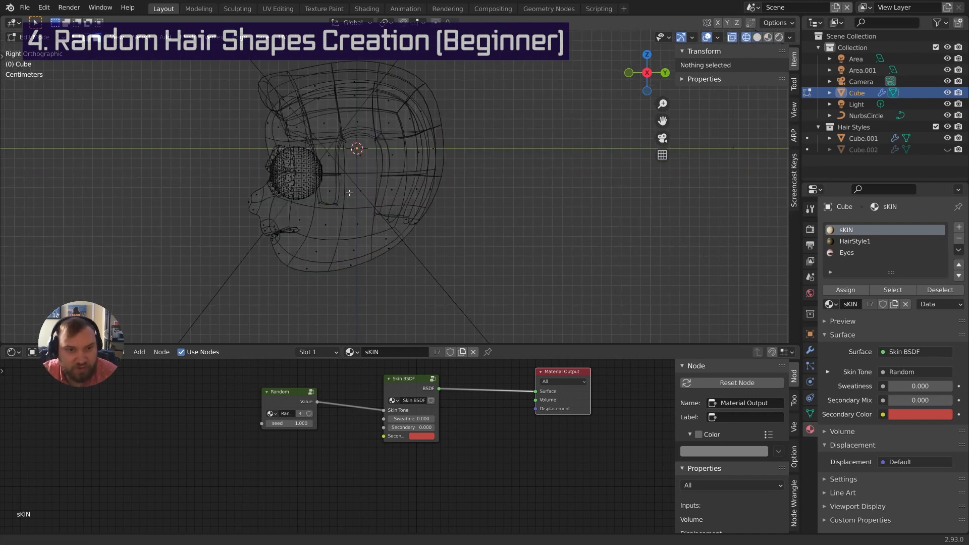
{"action": "middle_click_drag", "start_coordinate": [373, 183], "coordinate": [388, 213], "text": "shift"}
{"action": "scroll", "coordinate": [389, 209], "scroll_direction": "up", "scroll_amount": 1}
{"action": "key", "text": "c"}
{"action": "scroll", "coordinate": [419, 220], "scroll_direction": "down", "scroll_amount": 4}
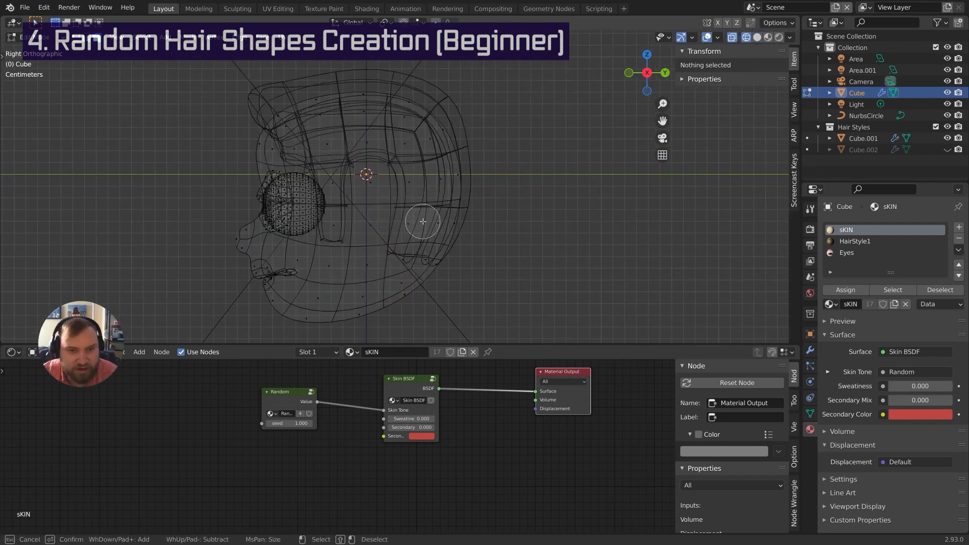
{"action": "mouse_move", "coordinate": [416, 222]}
{"action": "left_mouse_down"}
{"action": "mouse_move", "coordinate": [428, 225]}
{"action": "mouse_move", "coordinate": [436, 138]}
{"action": "mouse_move", "coordinate": [404, 101]}
{"action": "mouse_move", "coordinate": [330, 93]}
{"action": "mouse_move", "coordinate": [285, 110]}
{"action": "mouse_move", "coordinate": [300, 139]}
{"action": "mouse_move", "coordinate": [416, 131]}
{"action": "left_mouse_up"}
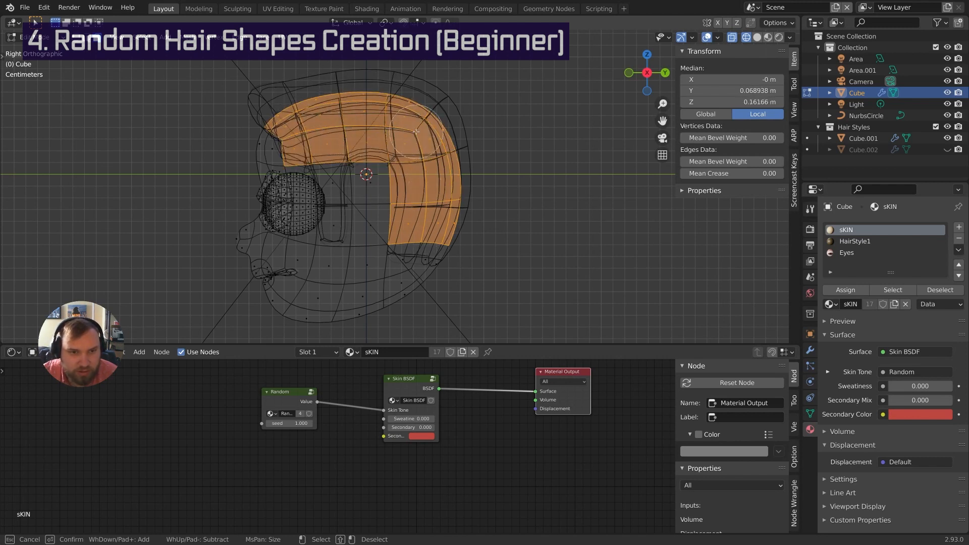
{"action": "right_click", "coordinate": [416, 132]}
{"action": "scroll", "coordinate": [363, 164], "scroll_direction": "up", "scroll_amount": 1}
{"action": "key", "text": "c"}
{"action": "scroll", "coordinate": [315, 183], "scroll_direction": "up", "scroll_amount": 6}
{"action": "left_click_drag", "start_coordinate": [315, 183], "coordinate": [316, 232]}
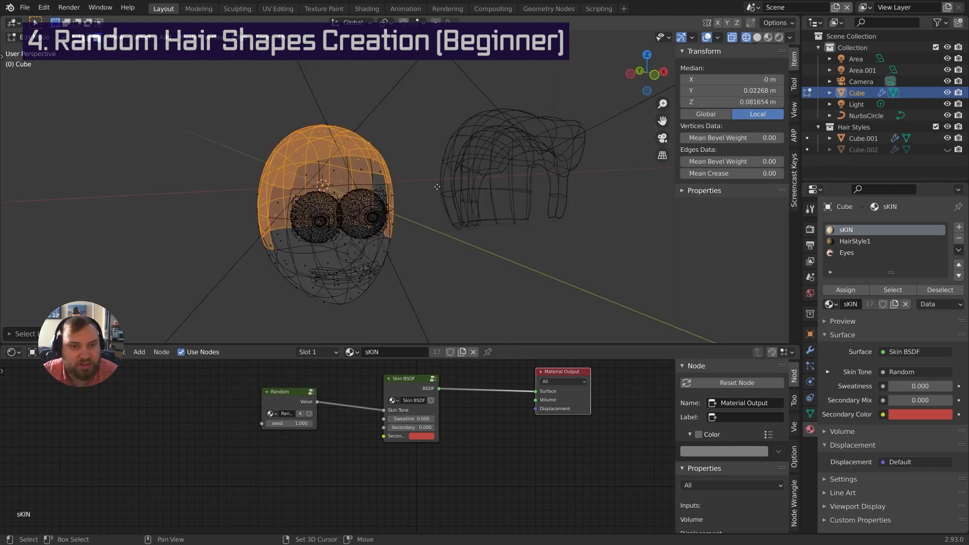
Duplicate the scalp faces in place, separate them into Cube.010, and return to Object Mode
{"action": "key", "text": "shift+d"}
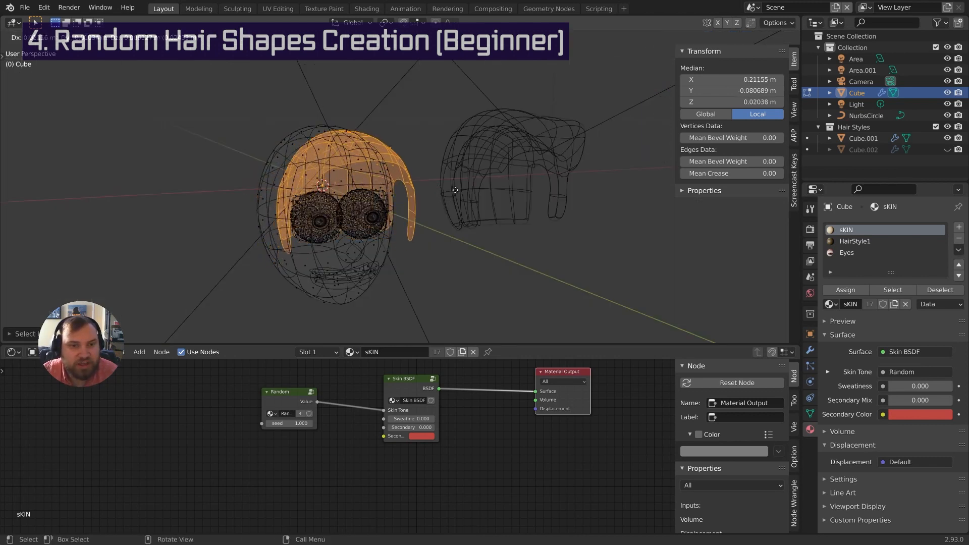
{"action": "right_click", "coordinate": [450, 190]}
{"action": "key", "text": "p"}
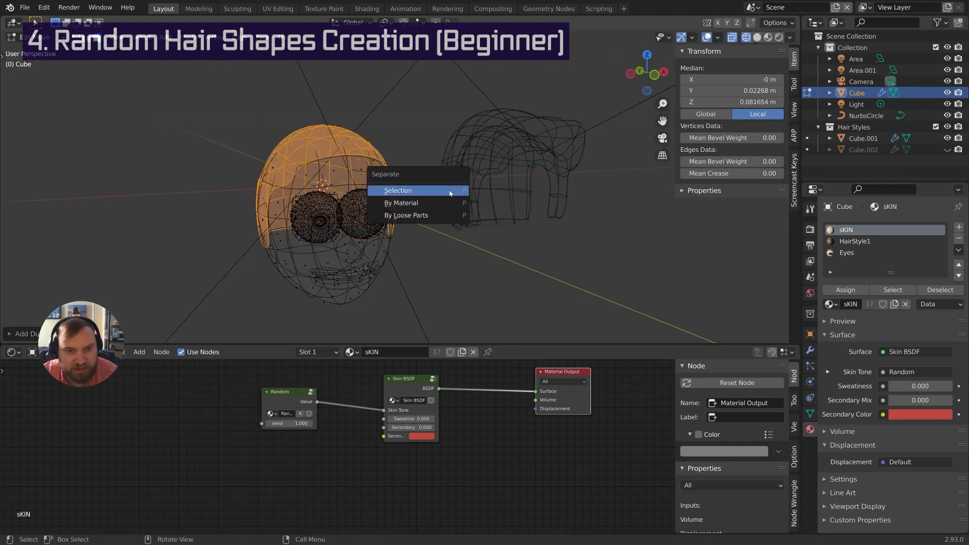
{"action": "left_click", "coordinate": [450, 191]}
{"action": "key", "text": "Tab"}
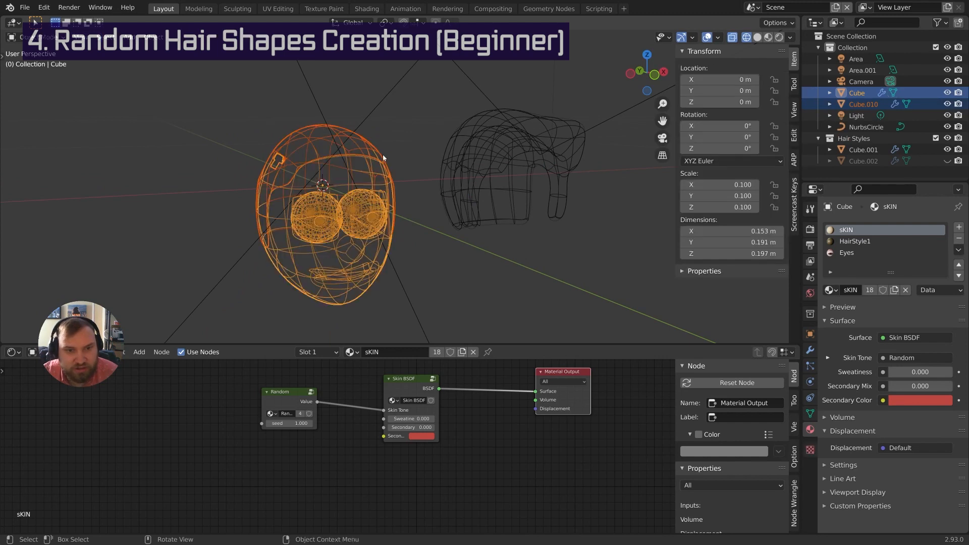
Switch to solid shading and thicken Cube.010 by extruding its faces along normals
{"action": "left_click", "coordinate": [385, 156]}
{"action": "key", "text": "z"}
{"action": "mouse_move", "coordinate": [399, 154]}
{"action": "middle_mouse_down"}
{"action": "mouse_move", "coordinate": [366, 164]}
{"action": "mouse_move", "coordinate": [390, 201]}
{"action": "mouse_move", "coordinate": [322, 207]}
{"action": "mouse_move", "coordinate": [480, 192]}
{"action": "mouse_move", "coordinate": [358, 177]}
{"action": "middle_mouse_up"}
{"action": "left_click", "coordinate": [444, 173]}
{"action": "scroll", "coordinate": [474, 182], "scroll_direction": "up", "scroll_amount": 1}
{"action": "key", "text": "Tab"}
{"action": "key", "text": "alt+e"}
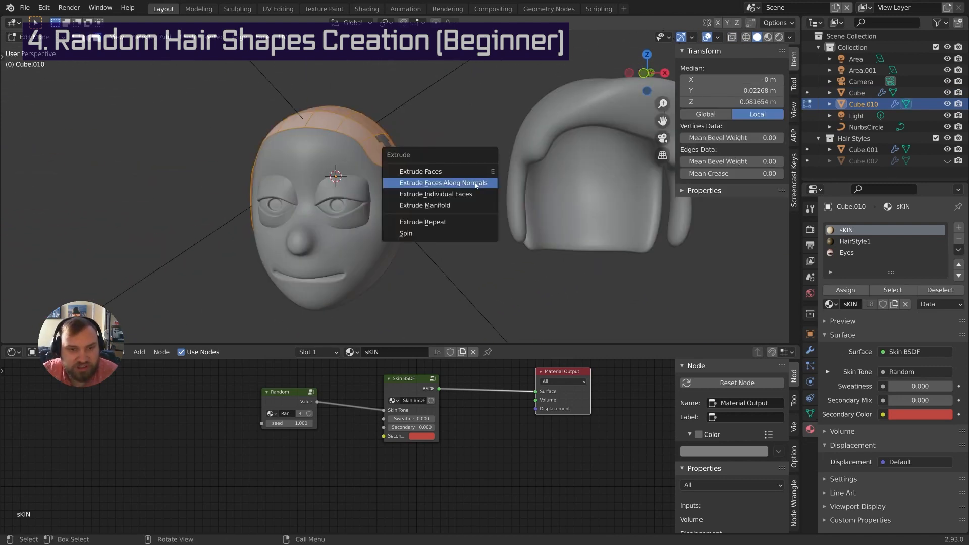
{"action": "left_click", "coordinate": [474, 181]}
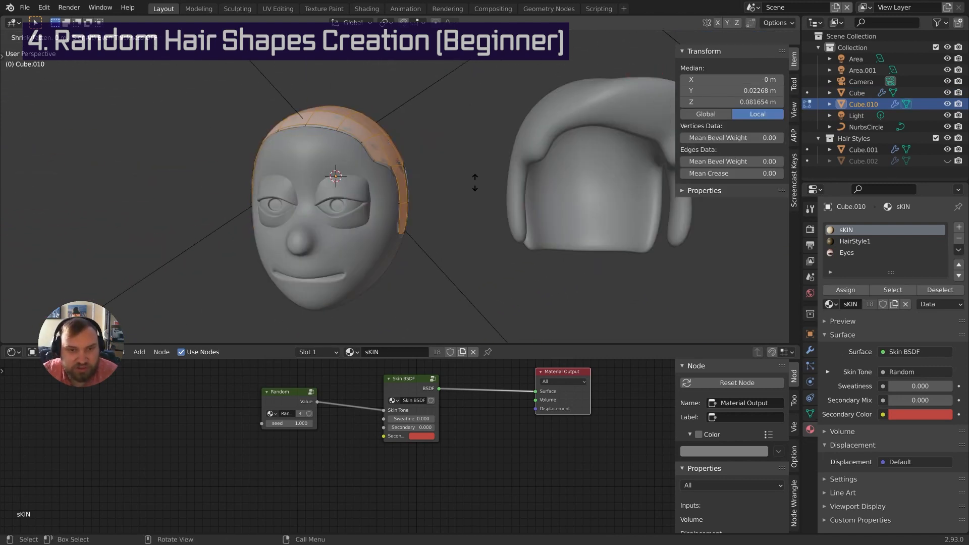
{"action": "left_click", "coordinate": [485, 152]}
Raise and scale the front-top hair faces of Cube.010
{"action": "middle_click_drag", "start_coordinate": [485, 151], "coordinate": [392, 171]}
{"action": "left_click", "coordinate": [343, 157]}
{"action": "left_click", "coordinate": [376, 144], "text": "shift"}
{"action": "left_click", "coordinate": [348, 156], "text": "shift"}
{"action": "key", "text": "s"}
{"action": "left_click", "coordinate": [393, 191]}
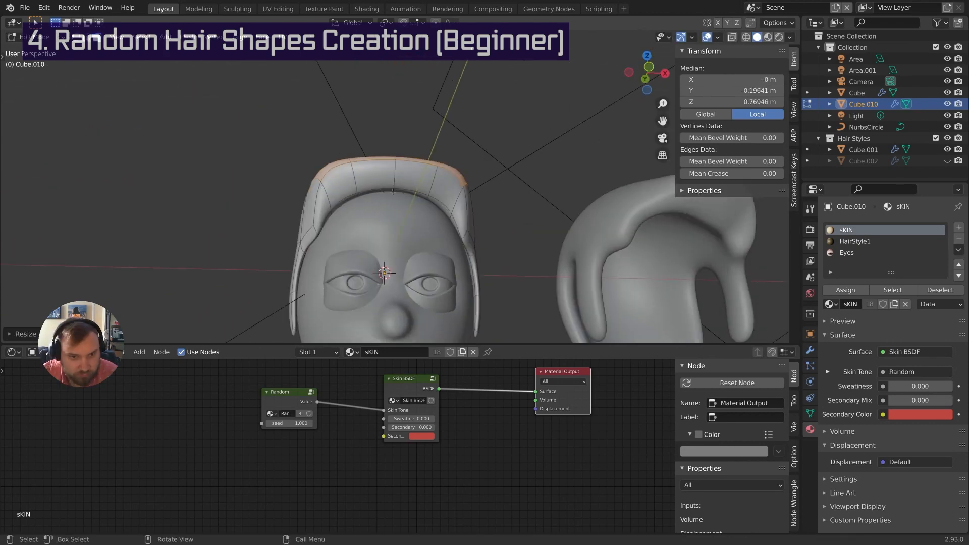
{"action": "key", "text": "KP_1"}
Brush-select a band of scalp faces on the head, duplicate them and separate them into a new object
{"action": "key", "text": "shift+z"}
{"action": "key", "text": "Tab"}
{"action": "left_click", "coordinate": [392, 271]}
{"action": "key", "text": "Tab"}
{"action": "key", "text": "KP_3"}
{"action": "key", "text": "c"}
{"action": "mouse_move", "coordinate": [492, 255]}
{"action": "left_mouse_down"}
{"action": "mouse_move", "coordinate": [416, 195]}
{"action": "mouse_move", "coordinate": [430, 262]}
{"action": "left_mouse_up"}
{"action": "key", "text": "shift+d"}
{"action": "key", "text": "p"}
{"action": "left_click", "coordinate": [482, 275]}
Delete the unwanted faces from the new scalp piece and thicken the rest
{"action": "key", "text": "Tab"}
{"action": "key", "text": "shift+z"}
{"action": "key", "text": "alt+a"}
{"action": "middle_click_drag", "start_coordinate": [392, 212], "coordinate": [415, 271]}
{"action": "key", "text": "shift+z"}
{"action": "key", "text": "x"}
{"action": "left_click", "coordinate": [452, 290]}
{"action": "key", "text": "shift+z"}
{"action": "key", "text": "e"}
{"action": "key", "text": "Tab"}
On Cube.011, split off faces and scale the front faces vertically along Z
{"action": "middle_click_drag", "start_coordinate": [394, 217], "coordinate": [422, 227]}
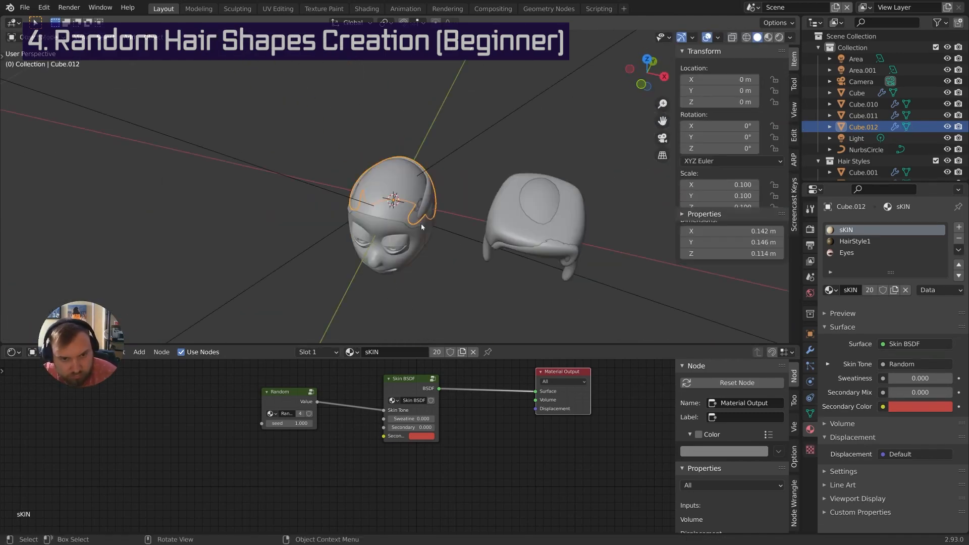
{"action": "left_click", "coordinate": [388, 181]}
{"action": "key", "text": "Tab"}
{"action": "key", "text": "shift+d"}
{"action": "key", "text": "Tab"}
Extrude Cube.011's hair faces along normals and delete the stray Cube.013 piece
{"action": "key", "text": "Tab"}
{"action": "key", "text": "shift+z"}
{"action": "key", "text": "shift+z"}
{"action": "key", "text": "s"}
{"action": "key", "text": "z"}
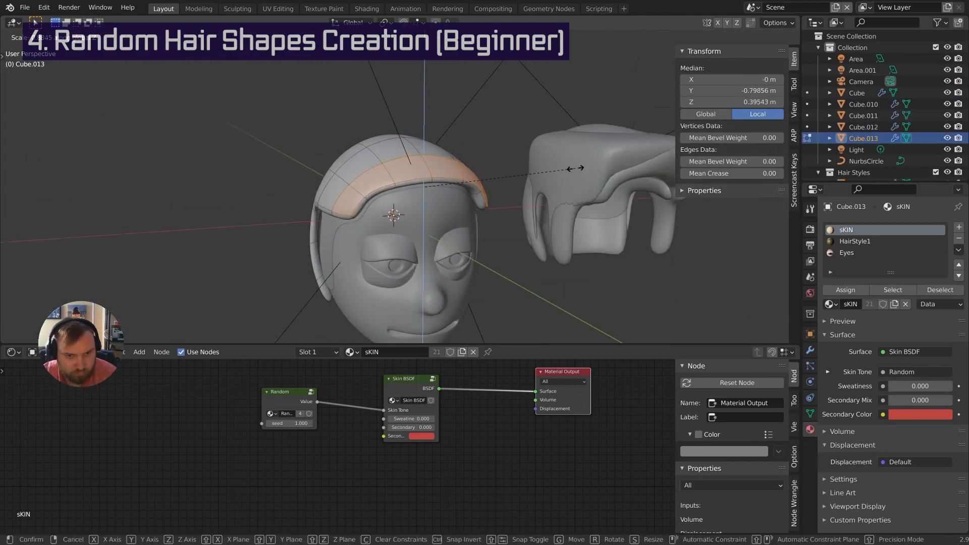
{"action": "left_click", "coordinate": [575, 168]}
{"action": "middle_click_drag", "start_coordinate": [575, 168], "coordinate": [454, 171]}
{"action": "key", "text": "Tab"}
{"action": "key", "text": "Tab"}
{"action": "key", "text": "Tab"}
{"action": "key", "text": "x"}
{"action": "key", "text": "Tab"}
{"action": "key", "text": "alt+e"}
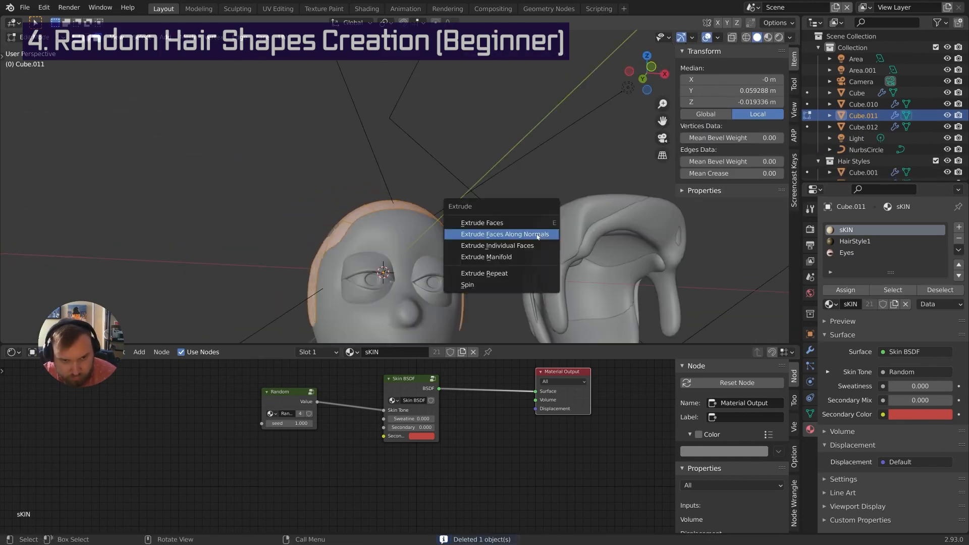
{"action": "left_click", "coordinate": [538, 236]}
{"action": "middle_click_drag", "start_coordinate": [538, 236], "coordinate": [508, 263]}
{"action": "key", "text": "g"}
{"action": "left_click", "coordinate": [496, 256]}
{"action": "key", "text": "Tab"}
{"action": "scroll", "coordinate": [460, 190], "scroll_direction": "down", "scroll_amount": 4}
Move the hair pieces sideways along X into the Hair Styles collection, removing Cube.012
{"action": "left_click", "coordinate": [460, 190]}
{"action": "key", "text": "g"}
{"action": "left_click", "coordinate": [508, 264]}
{"action": "key", "text": "g"}
{"action": "key", "text": "x"}
{"action": "key", "text": "m"}
{"action": "left_click", "coordinate": [525, 257]}
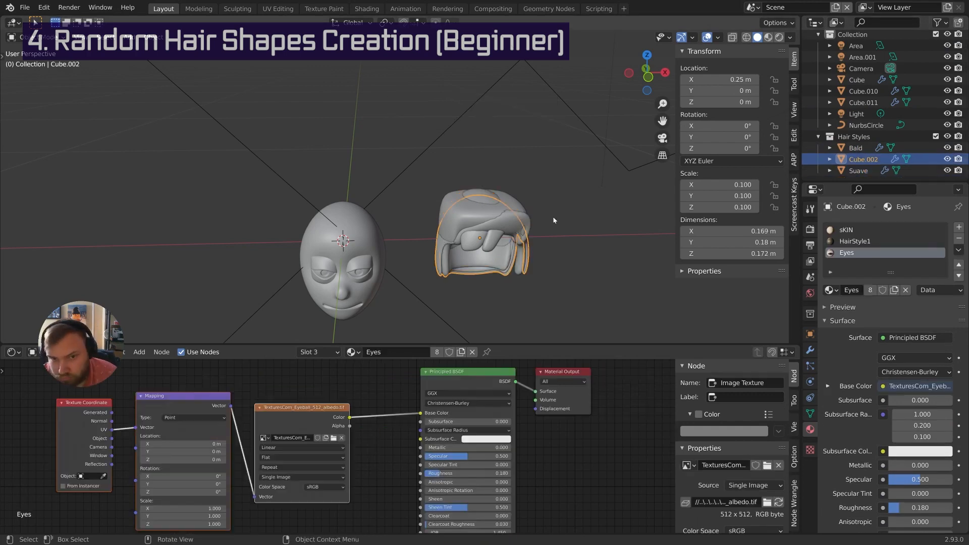
{"action": "middle_click_drag", "start_coordinate": [553, 220], "coordinate": [508, 216]}
Rename the hair objects Balding, Flat Top and Slight Bangs
{"action": "double_click", "coordinate": [866, 149]}
{"action": "type", "text": "Balding"}
{"action": "key", "text": "F2"}
{"action": "type", "text": "Flat Top"}
{"action": "key", "text": "Return"}
{"action": "type", "text": "Slight Bangsm"}
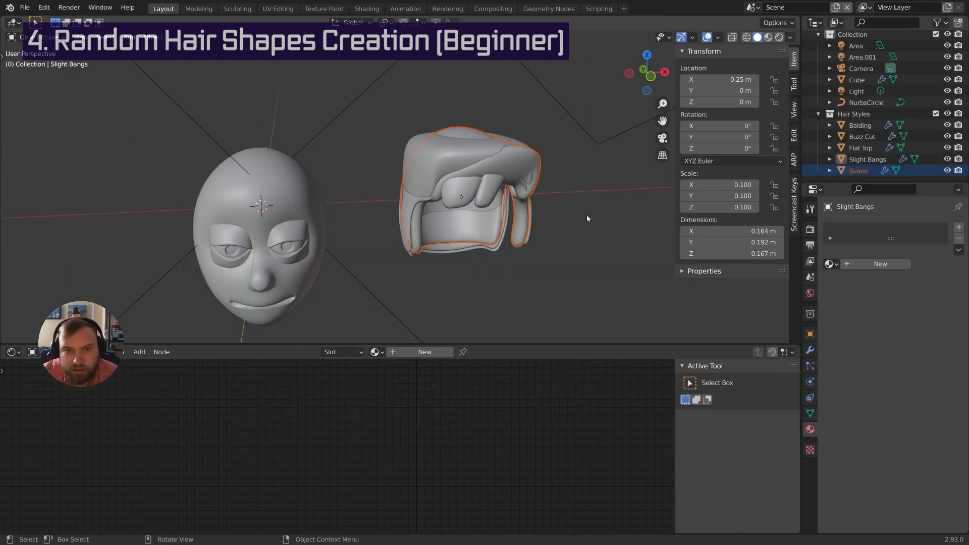
Check each hair piece in turn: Flat Top, Slight Bangs, Suave and Balding
{"action": "middle_click_drag", "start_coordinate": [587, 215], "coordinate": [570, 194]}
{"action": "key", "text": "alt+a"}
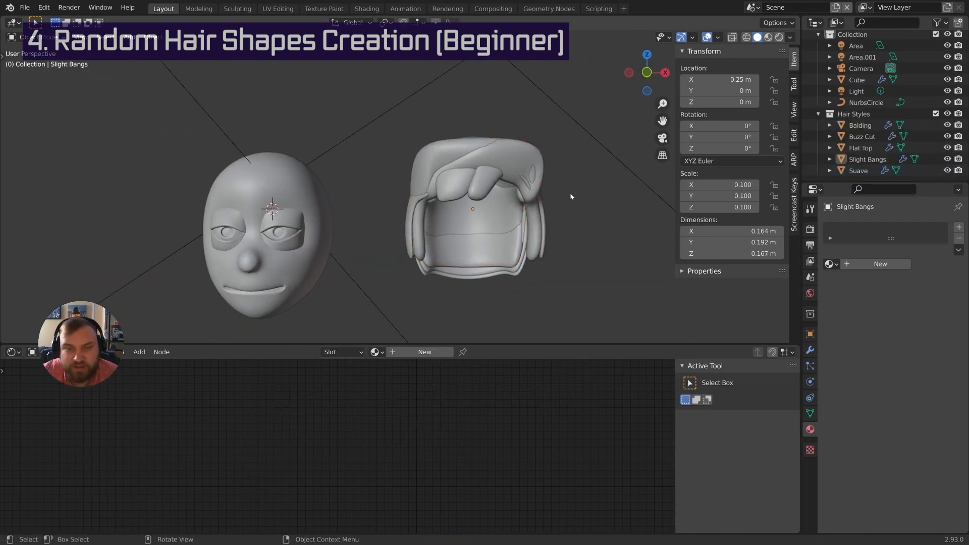
{"action": "left_click", "coordinate": [473, 169]}
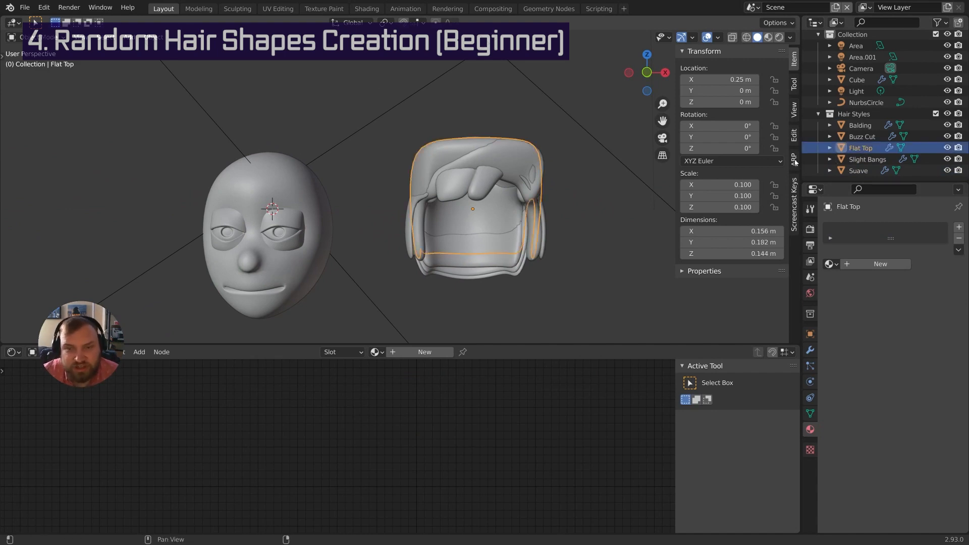
{"action": "left_click", "coordinate": [866, 159]}
{"action": "left_click", "coordinate": [859, 170]}
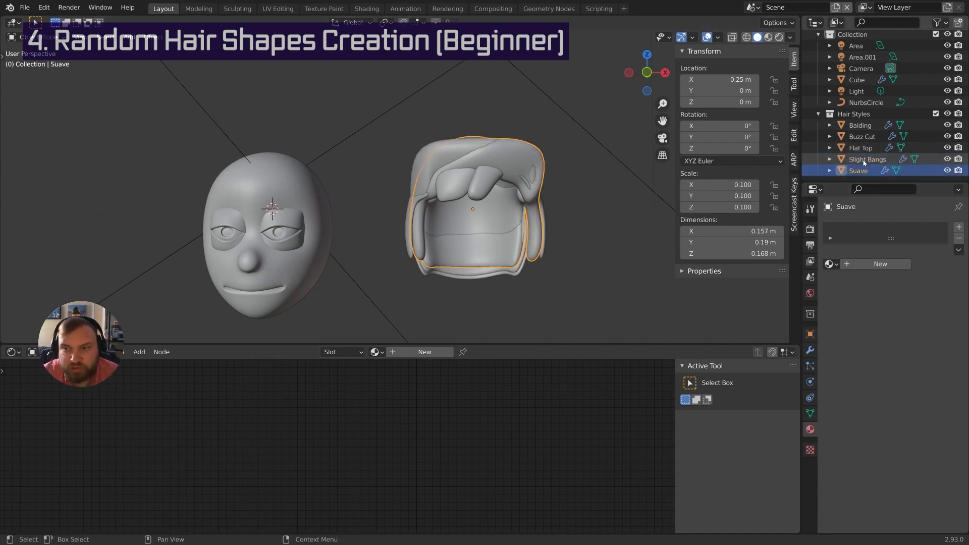
{"action": "left_click", "coordinate": [866, 159]}
{"action": "left_click", "coordinate": [860, 148]}
{"action": "left_click", "coordinate": [864, 125]}
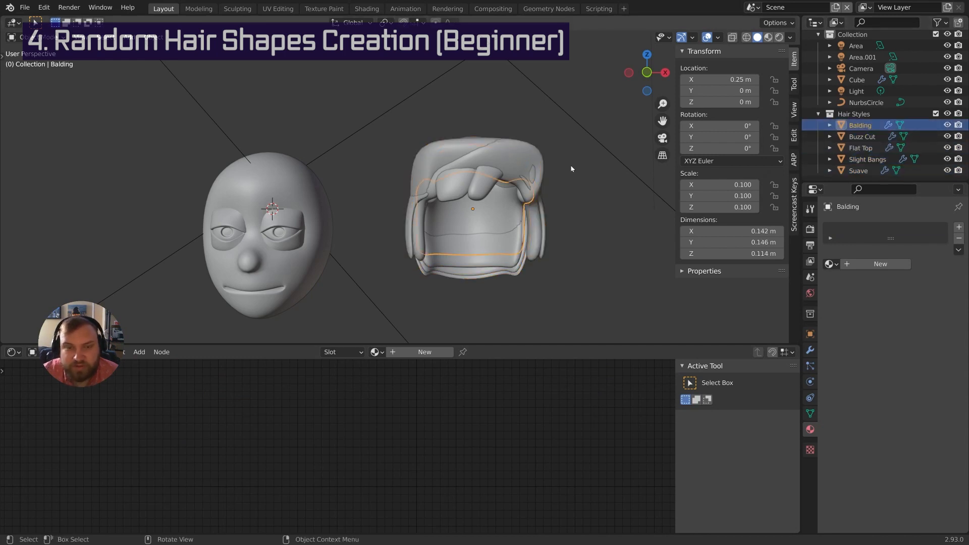
{"action": "middle_click_drag", "start_coordinate": [570, 167], "coordinate": [549, 213]}
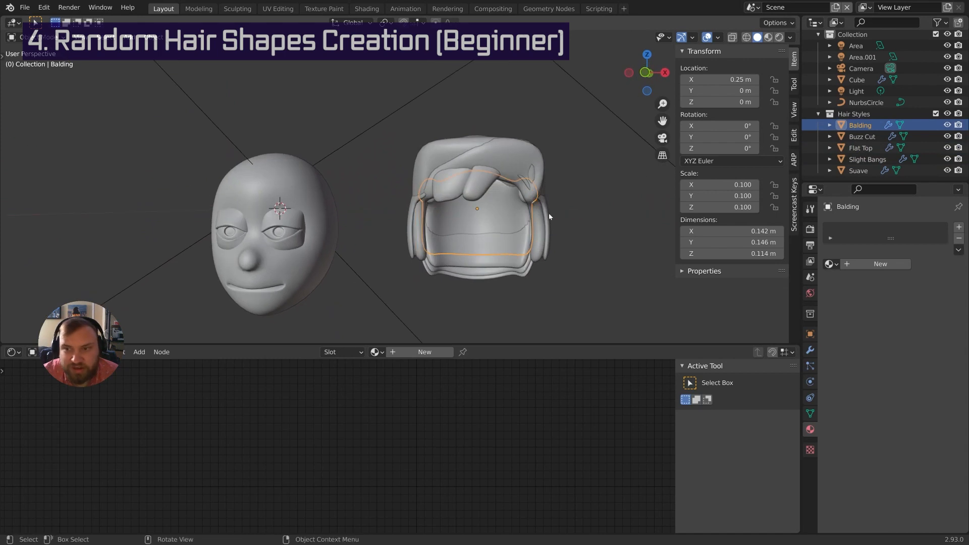
Give Balding and Flat Top new materials named Balding and Flat Top
{"action": "left_click", "coordinate": [873, 264]}
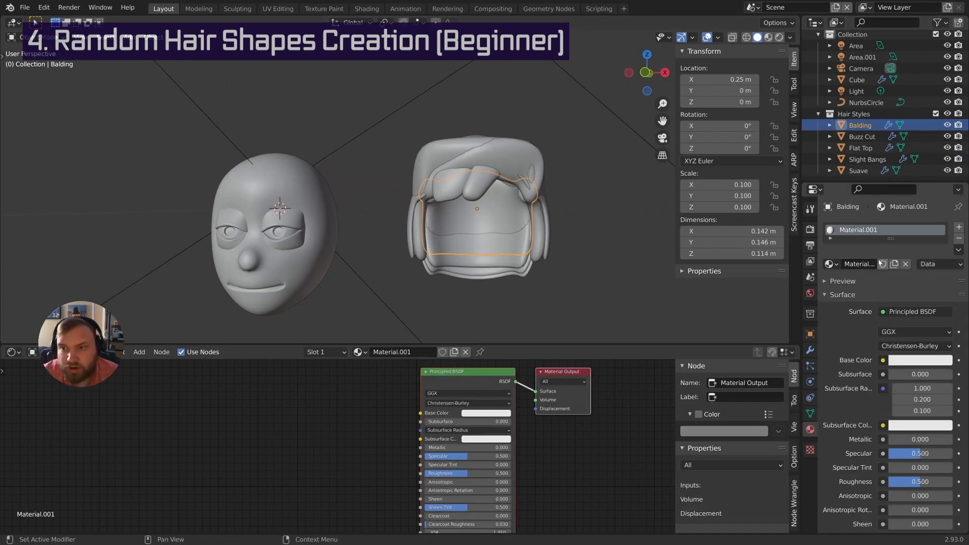
{"action": "double_click", "coordinate": [857, 264]}
{"action": "type", "text": "Balding"}
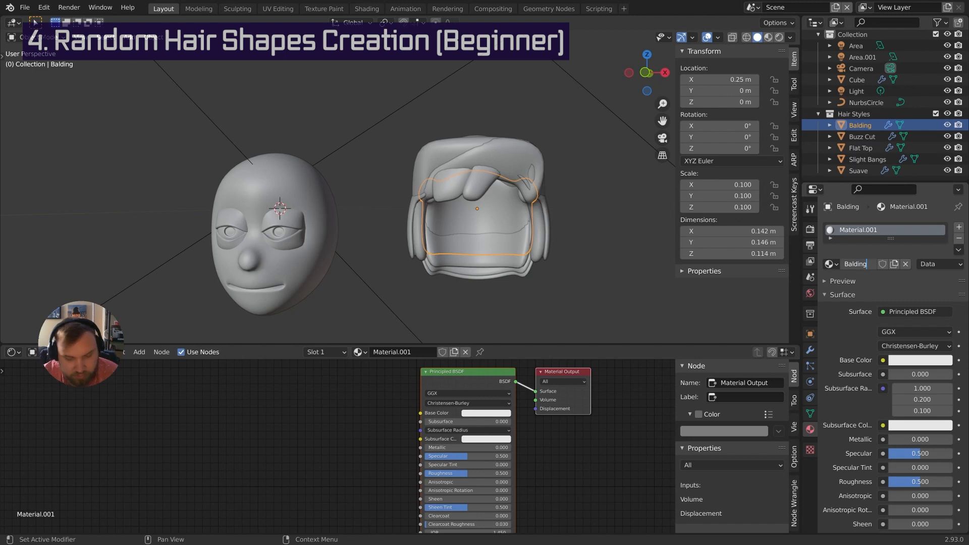
{"action": "key", "text": "Return"}
{"action": "left_click", "coordinate": [861, 136]}
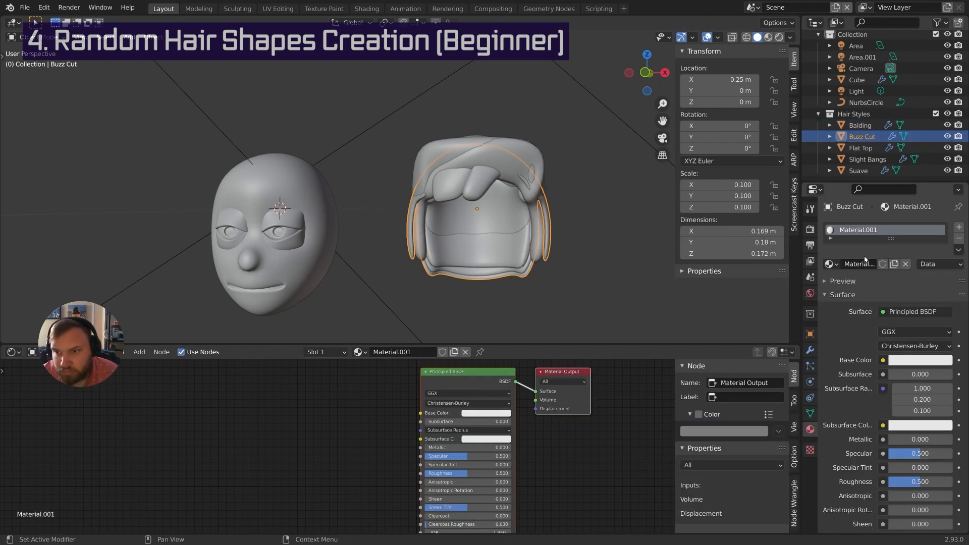
{"action": "left_click", "coordinate": [861, 148]}
{"action": "left_click", "coordinate": [858, 264]}
{"action": "double_click", "coordinate": [858, 264]}
{"action": "type", "text": "Flat Top"}
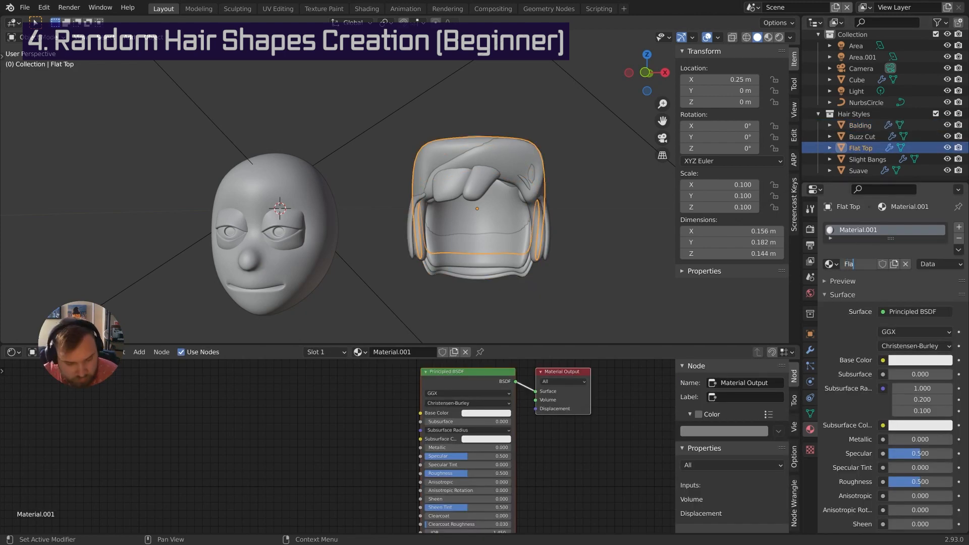
{"action": "key", "text": "Return"}
Give Slight Bangs and Suave new materials named Slight Bangs and Suave
{"action": "left_click", "coordinate": [868, 159]}
{"action": "left_click", "coordinate": [860, 264]}
{"action": "double_click", "coordinate": [857, 263]}
{"action": "type", "text": "Slight"}
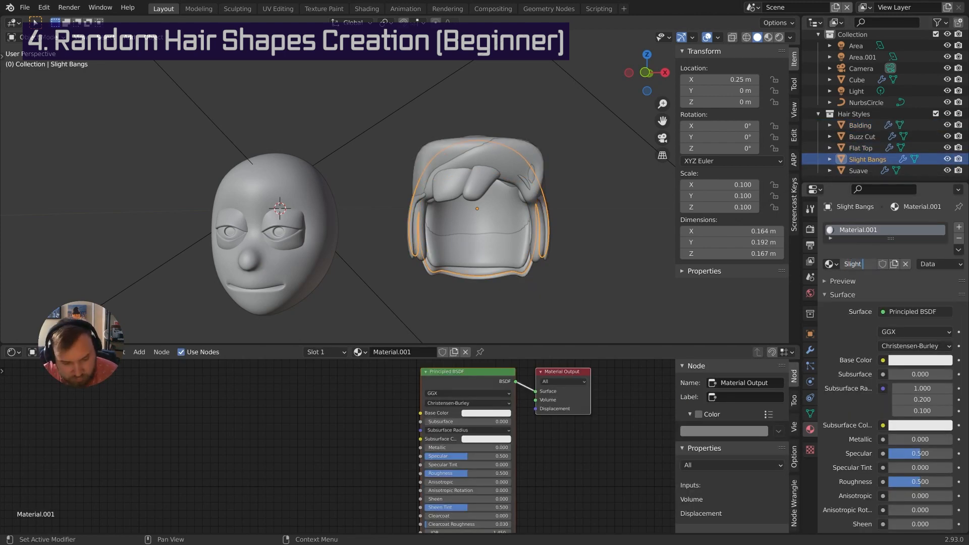
{"action": "type", "text": " Bangs"}
{"action": "key", "text": "Return"}
{"action": "left_click", "coordinate": [863, 170]}
{"action": "left_click", "coordinate": [861, 263]}
{"action": "double_click", "coordinate": [859, 263]}
{"action": "type", "text": "Suave"}
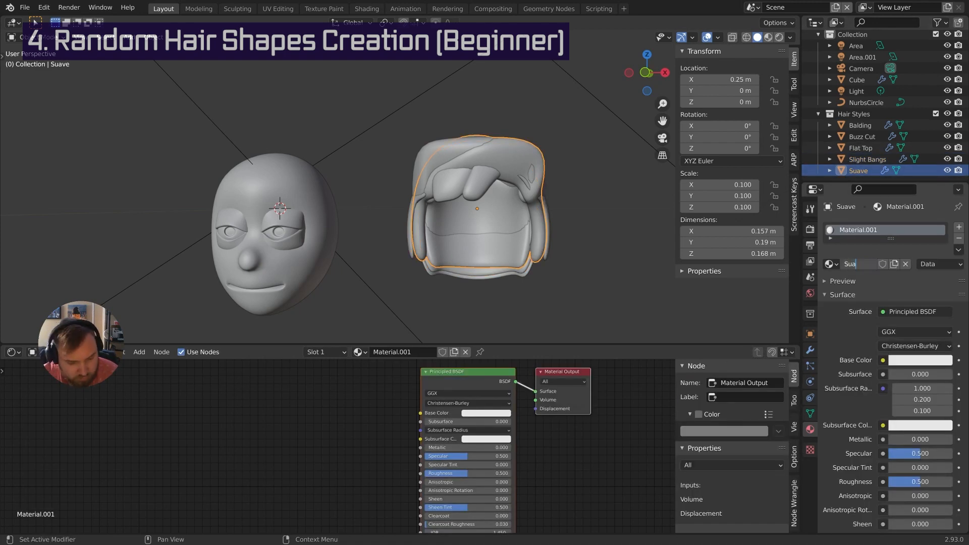
{"action": "key", "text": "Return"}
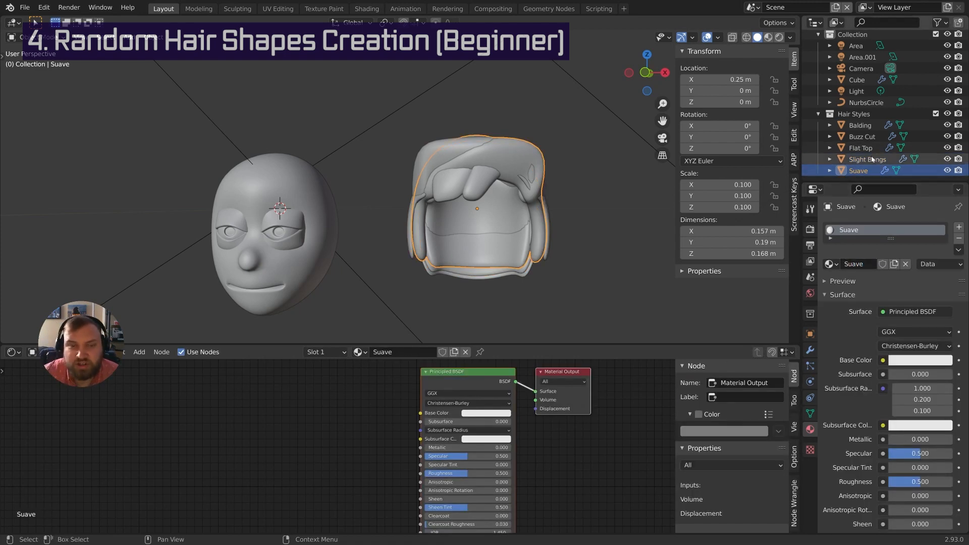
Box-select all the hair shapes and make the Hair Styles collection active
{"action": "left_click", "coordinate": [871, 159]}
{"action": "left_click", "coordinate": [865, 147]}
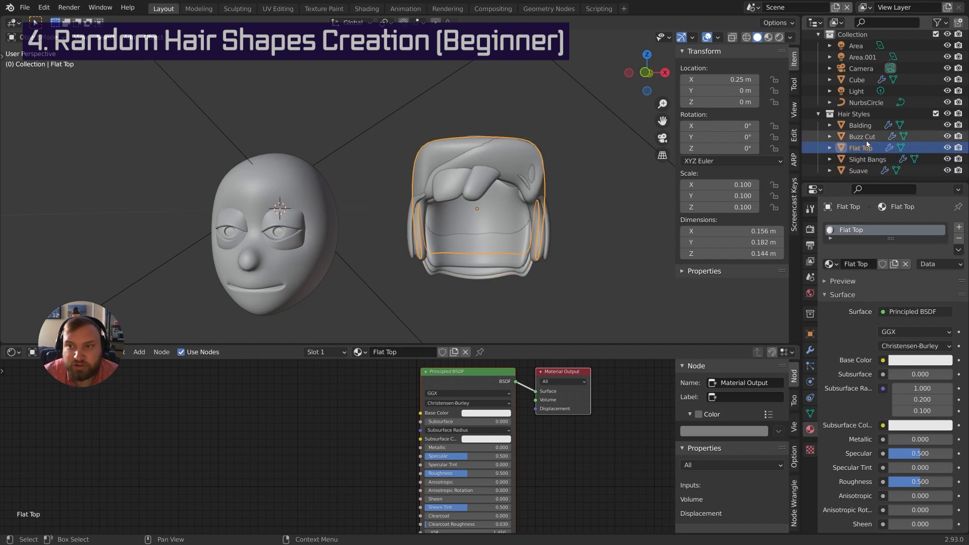
{"action": "left_click", "coordinate": [864, 137]}
{"action": "left_click", "coordinate": [865, 126]}
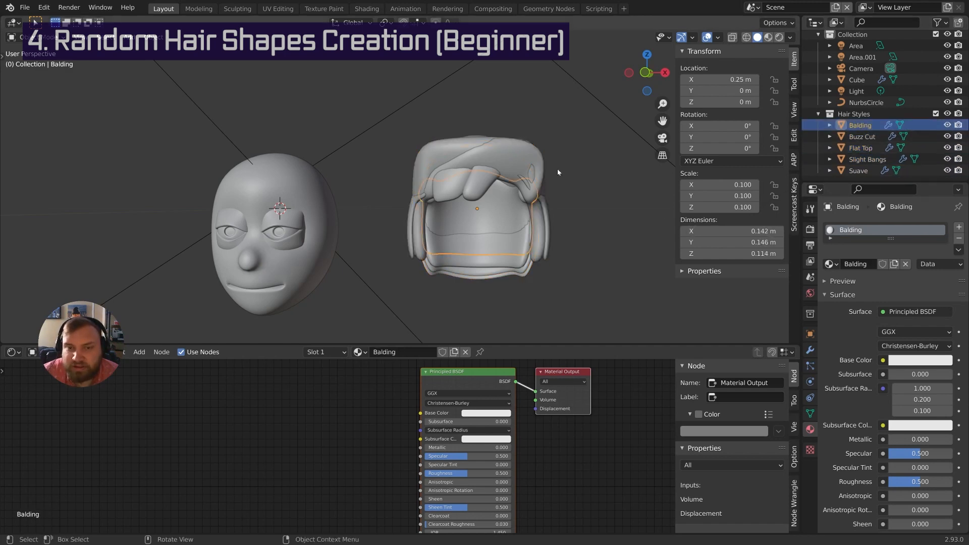
{"action": "left_click_drag", "start_coordinate": [553, 156], "coordinate": [438, 206]}
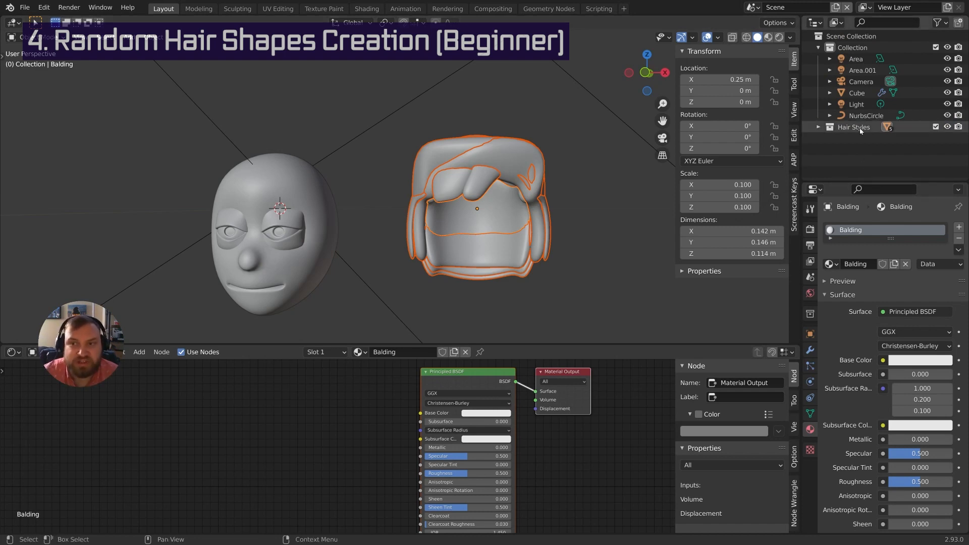
{"action": "left_click", "coordinate": [860, 131]}
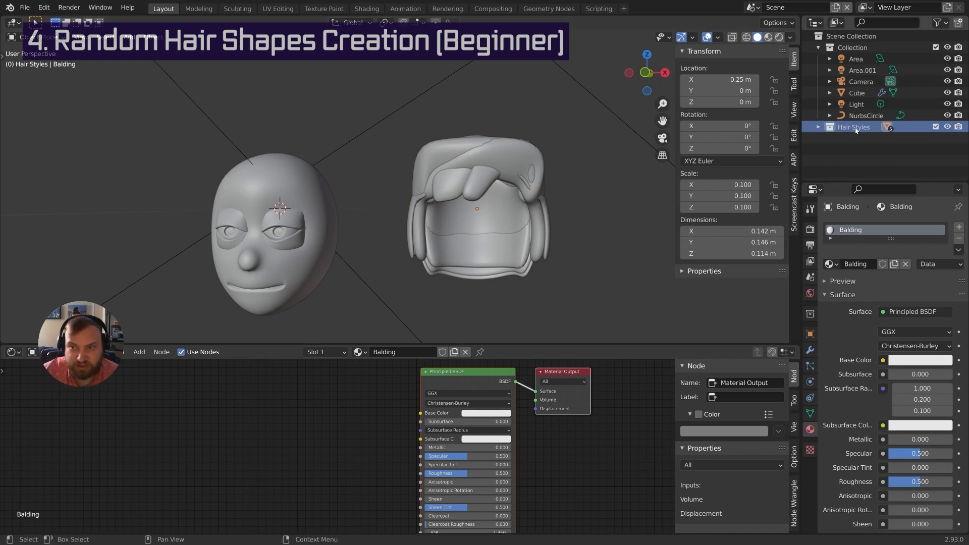
Duplicate Hair Styles, rename the copy 'Hair Styles BU' and exclude it from the view layer
{"action": "right_click", "coordinate": [856, 131]}
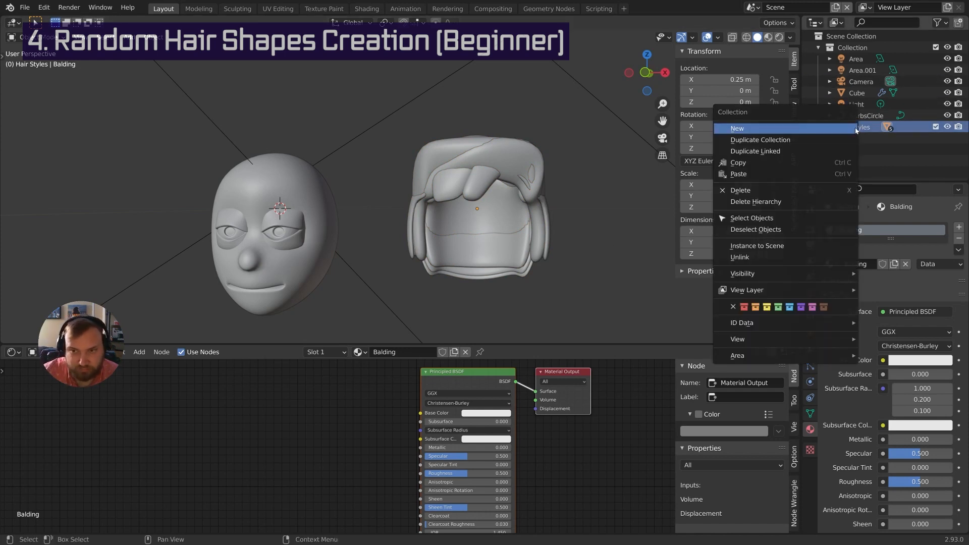
{"action": "left_click", "coordinate": [805, 140]}
{"action": "left_click", "coordinate": [819, 138]}
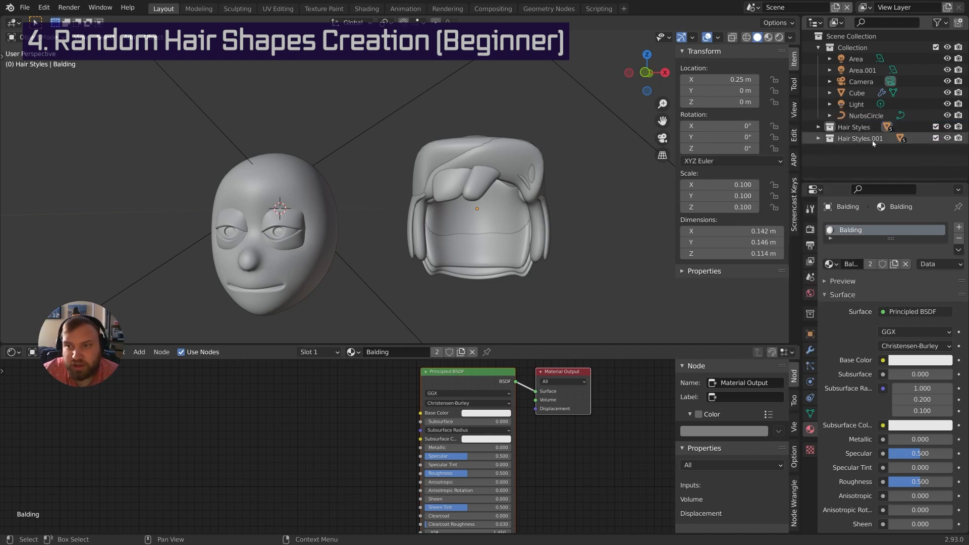
{"action": "double_click", "coordinate": [863, 138]}
{"action": "key", "text": "BackSpace"}
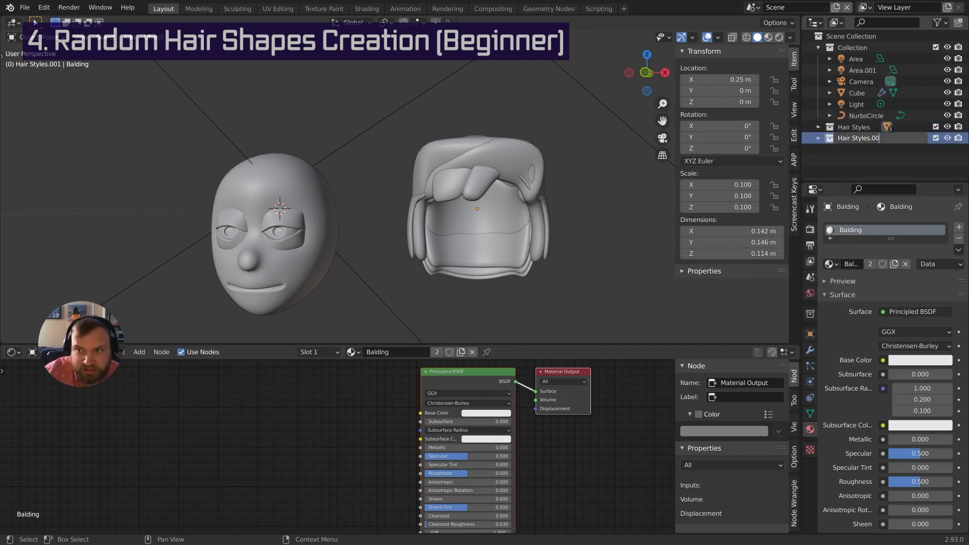
{"action": "type", "text": "BU"}
{"action": "key", "text": "Return"}
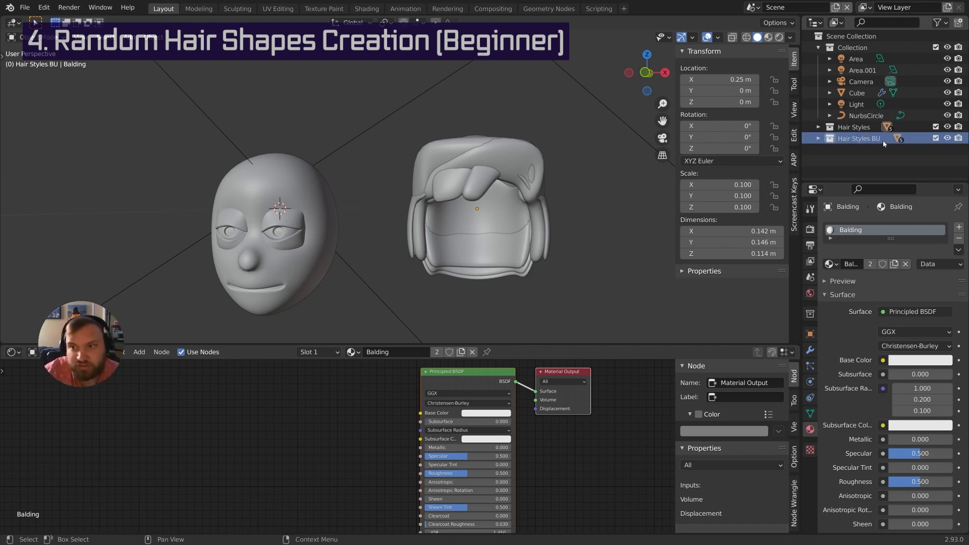
{"action": "left_click", "coordinate": [935, 138]}
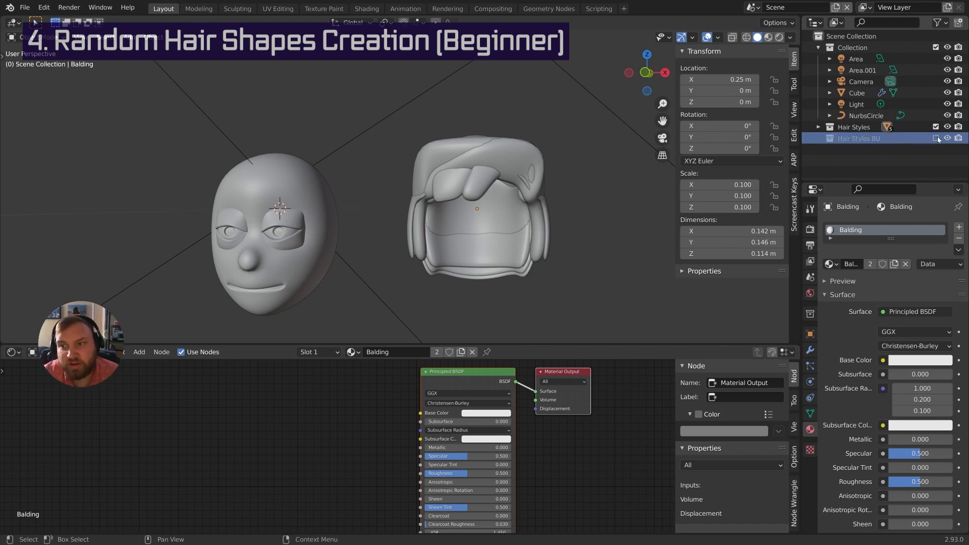
Reactivate Hair Styles and select every object in it
{"action": "left_click", "coordinate": [863, 129]}
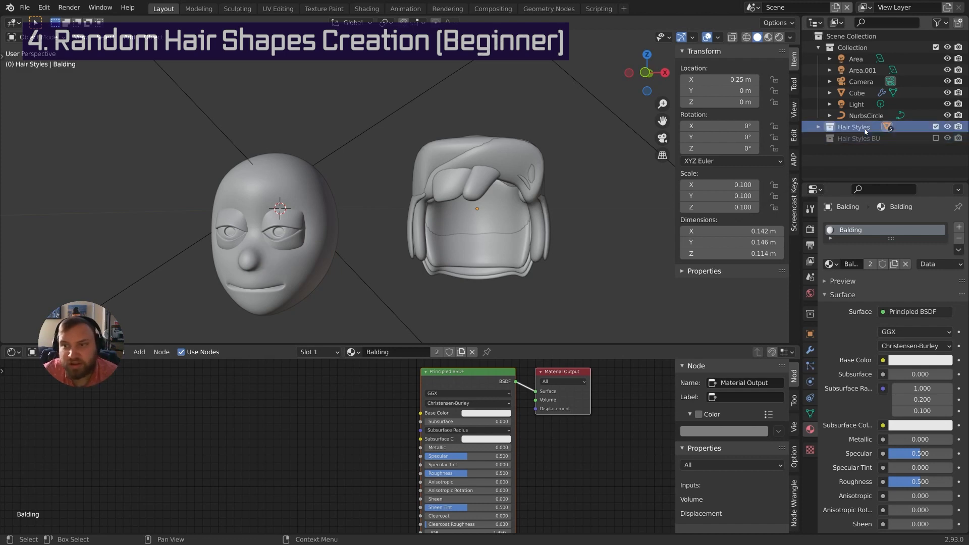
{"action": "left_click", "coordinate": [818, 128]}
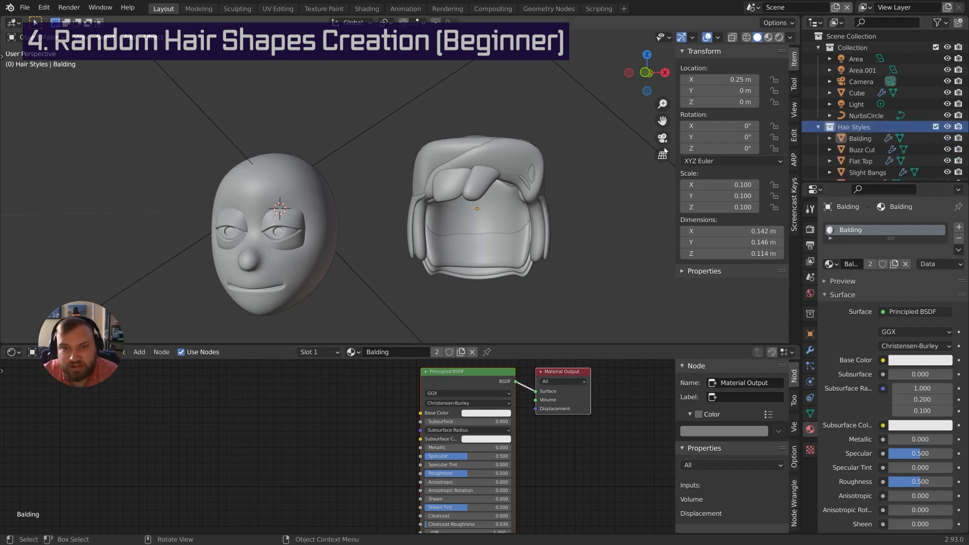
{"action": "left_click", "coordinate": [818, 127]}
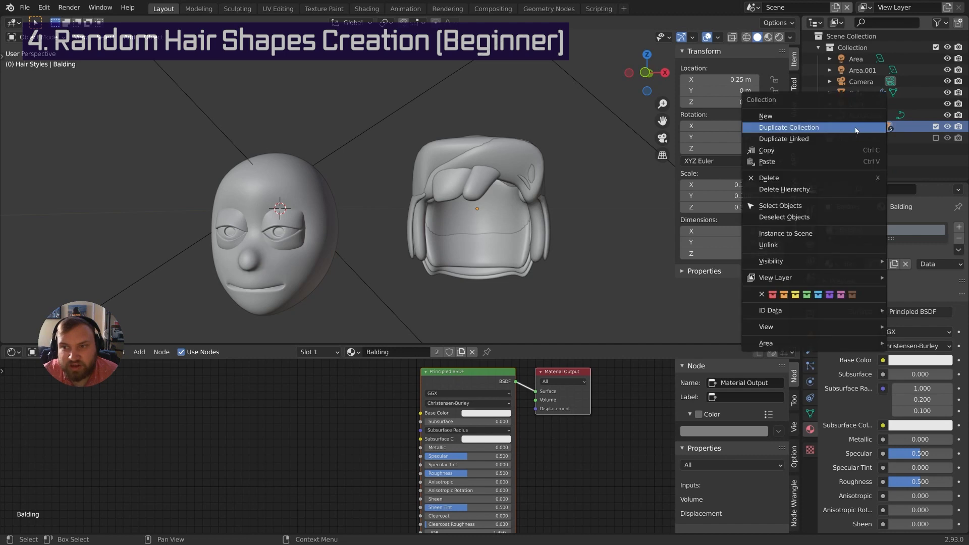
{"action": "right_click", "coordinate": [819, 127]}
{"action": "left_click", "coordinate": [810, 205]}
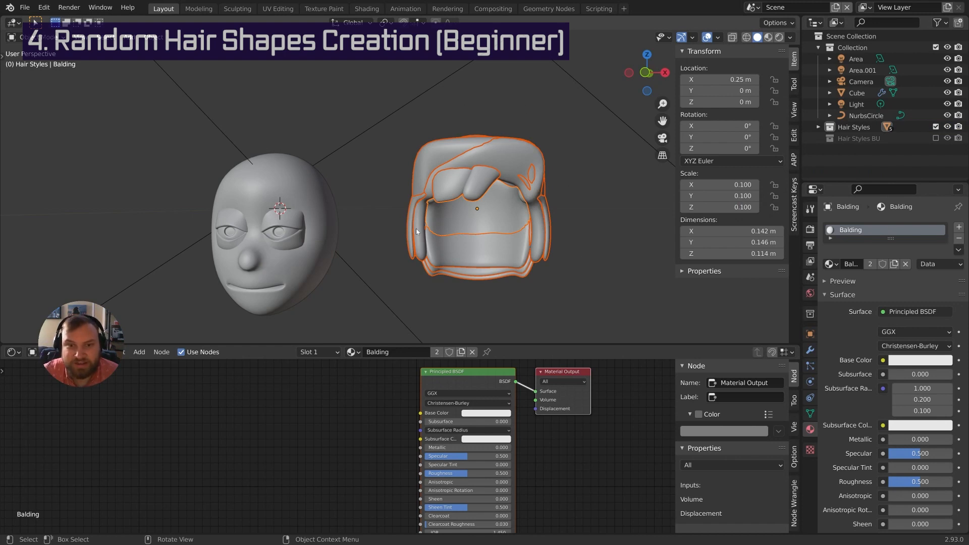
{"action": "right_click", "coordinate": [864, 129]}
{"action": "left_click", "coordinate": [863, 130]}
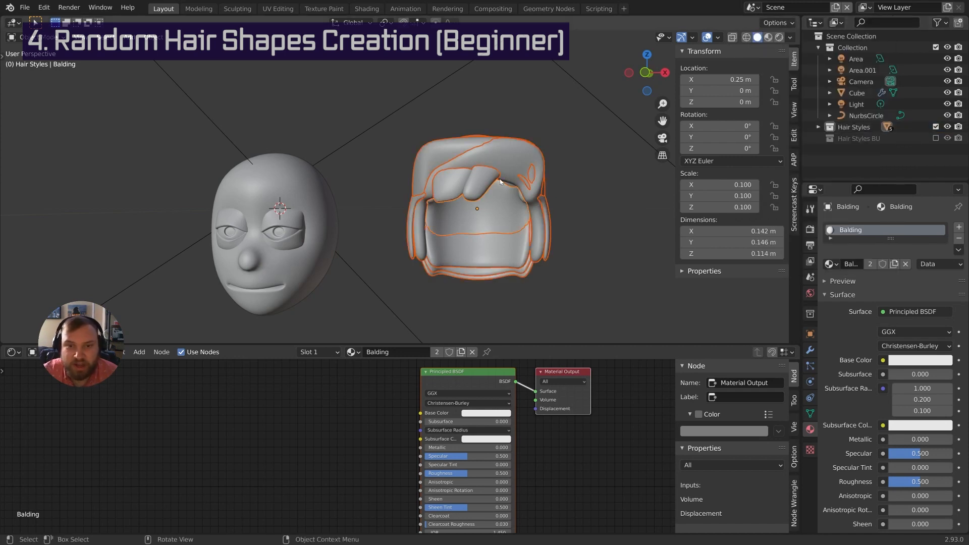
Join the selected hair shapes into one object with Ctrl+J and clear its mesh selection
{"action": "key", "text": "ctrl+j"}
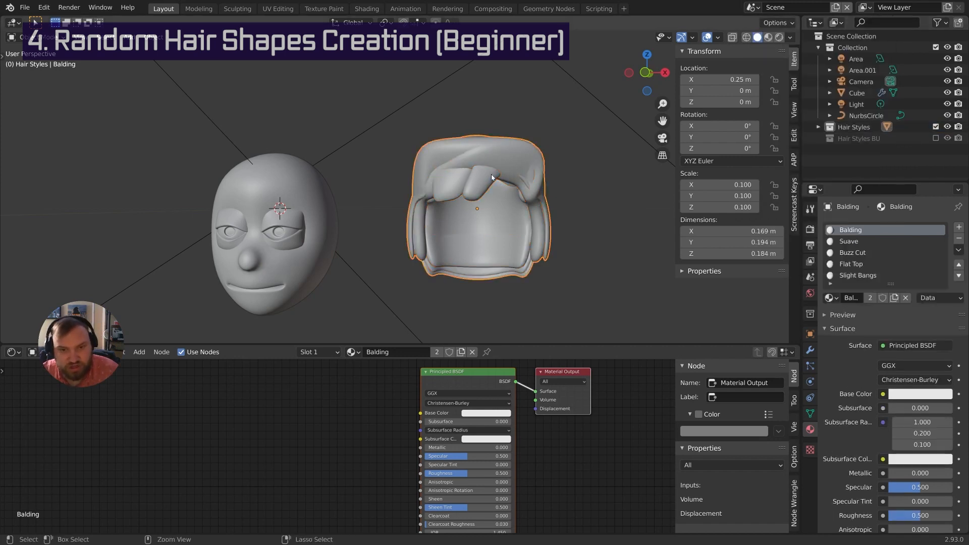
{"action": "middle_click_drag", "start_coordinate": [551, 214], "coordinate": [560, 192]}
{"action": "key", "text": "Tab"}
{"action": "key", "text": "alt+a"}
{"action": "key", "text": "Tab"}
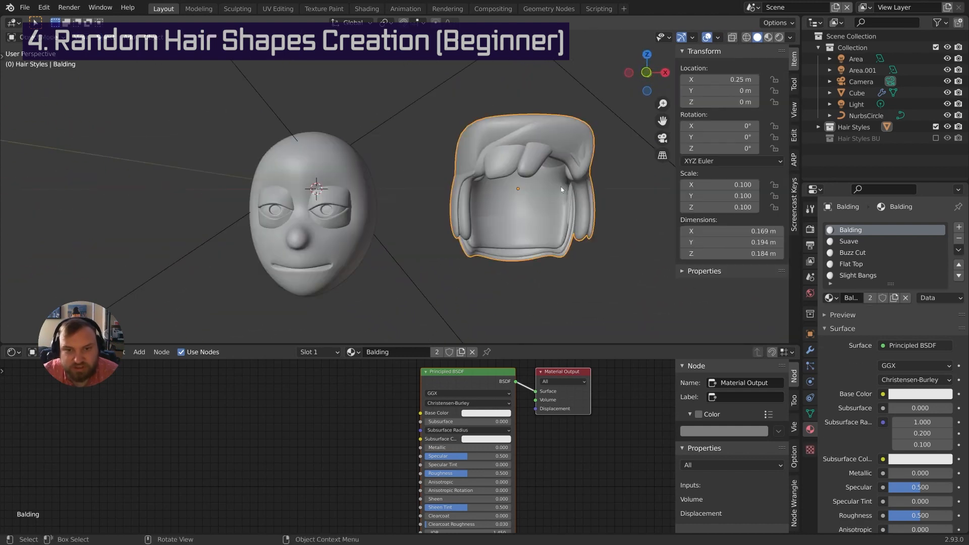
Move the joined hair -0.25 m along X back onto the head
{"action": "key", "text": "g"}
{"action": "key", "text": "x"}
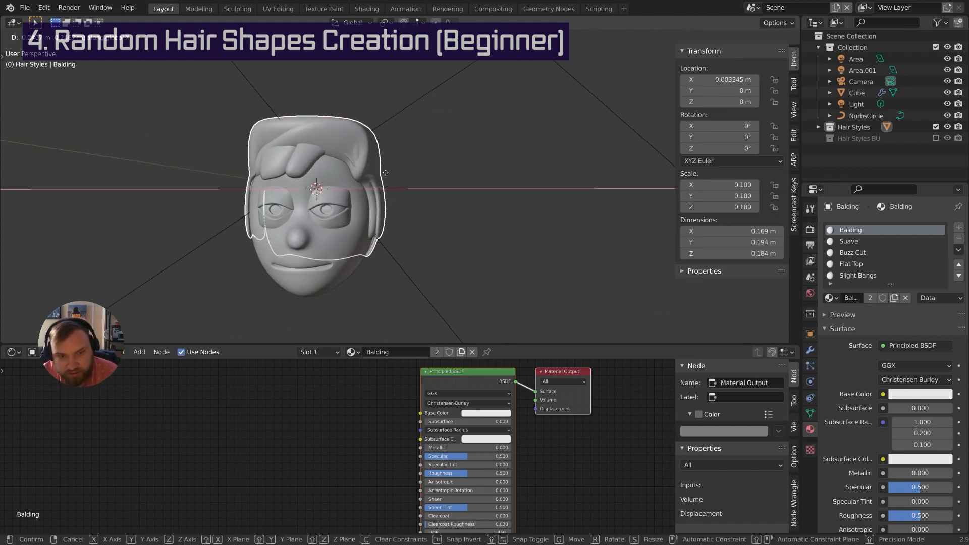
{"action": "type", "text": ".25-"}
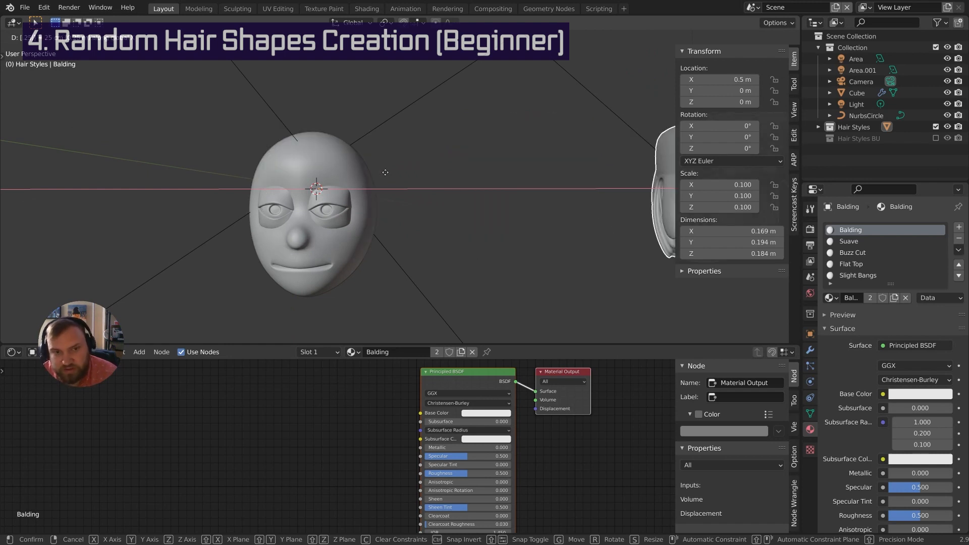
{"action": "key", "text": "Return"}
{"action": "middle_click_drag", "start_coordinate": [386, 173], "coordinate": [438, 222]}
{"action": "scroll", "coordinate": [442, 233], "scroll_direction": "up", "scroll_amount": 5}
Select the Balding hair, make the head active, and join them into one mesh with Ctrl+J
{"action": "left_click", "coordinate": [442, 233]}
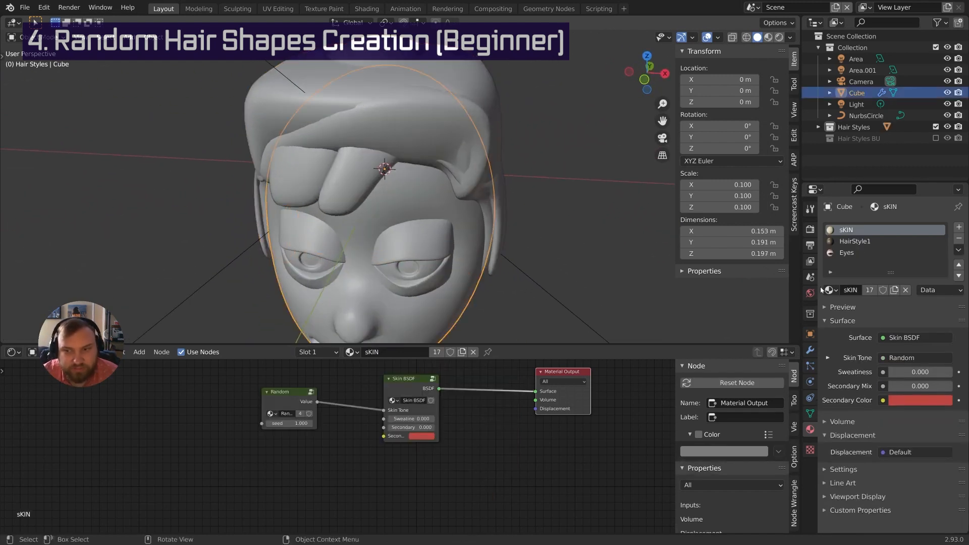
{"action": "left_click", "coordinate": [810, 349]}
{"action": "left_click", "coordinate": [391, 100]}
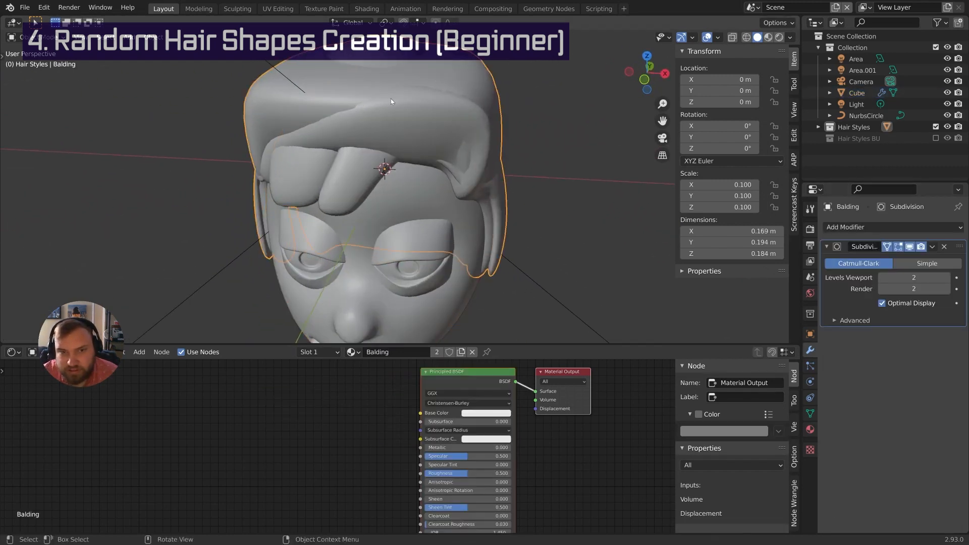
{"action": "left_click", "coordinate": [427, 189]}
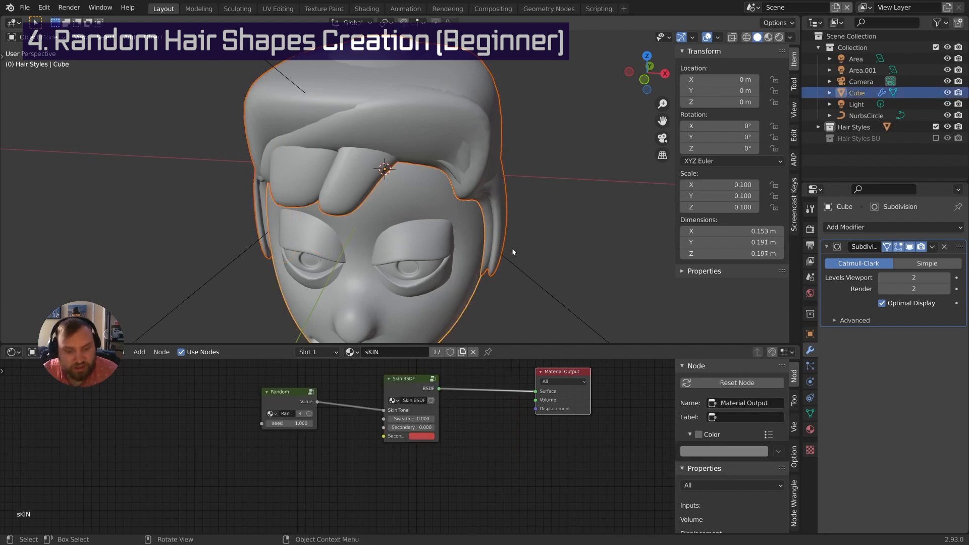
{"action": "key", "text": "ctrl+j"}
{"action": "scroll", "coordinate": [506, 216], "scroll_direction": "down", "scroll_amount": 4}
{"action": "middle_click_drag", "start_coordinate": [467, 246], "coordinate": [555, 210]}
{"action": "scroll", "coordinate": [512, 206], "scroll_direction": "up", "scroll_amount": 3}
{"action": "scroll", "coordinate": [464, 226], "scroll_direction": "down", "scroll_amount": 3}
{"action": "scroll", "coordinate": [497, 195], "scroll_direction": "up", "scroll_amount": 3}
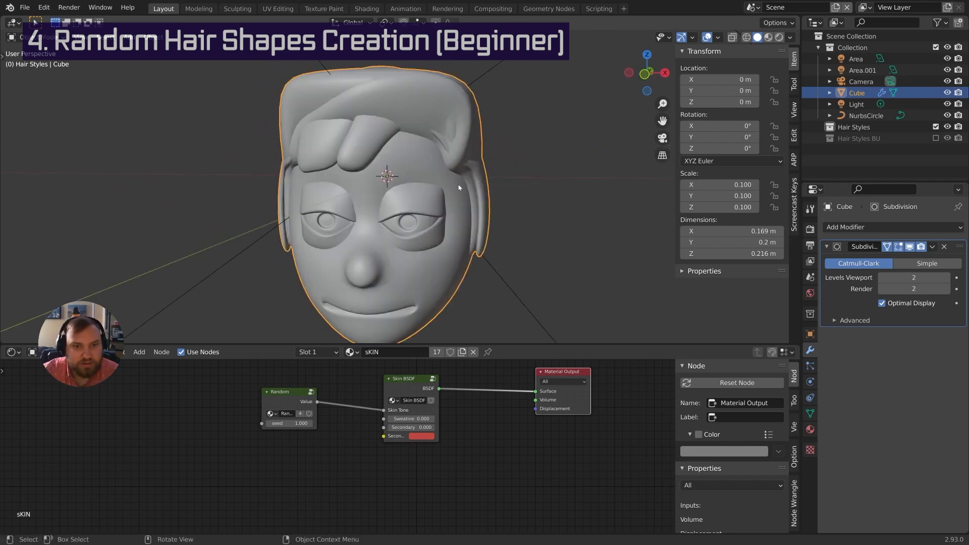
Deselect everything and preview the head in Rendered viewport shading
{"action": "key", "text": "alt+a"}
{"action": "scroll", "coordinate": [504, 288], "scroll_direction": "down", "scroll_amount": 3}
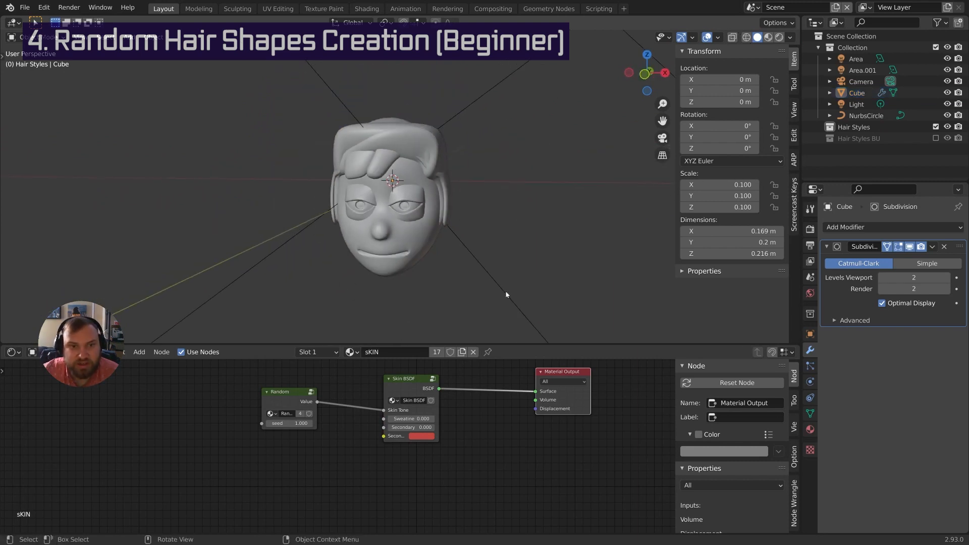
{"action": "key", "text": "z"}
{"action": "left_click", "coordinate": [495, 158]}
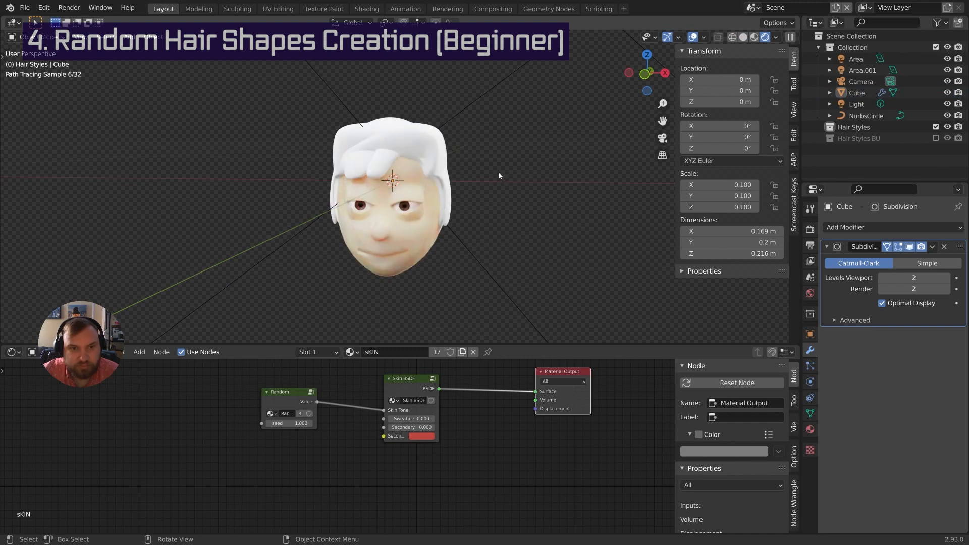
{"action": "mouse_move", "coordinate": [498, 176]}
{"action": "middle_mouse_down"}
{"action": "mouse_move", "coordinate": [494, 210]}
{"action": "mouse_move", "coordinate": [503, 213]}
{"action": "mouse_move", "coordinate": [503, 178]}
{"action": "mouse_move", "coordinate": [539, 174]}
{"action": "mouse_move", "coordinate": [493, 181]}
{"action": "middle_mouse_up"}
{"action": "scroll", "coordinate": [503, 212], "scroll_direction": "up", "scroll_amount": 2}
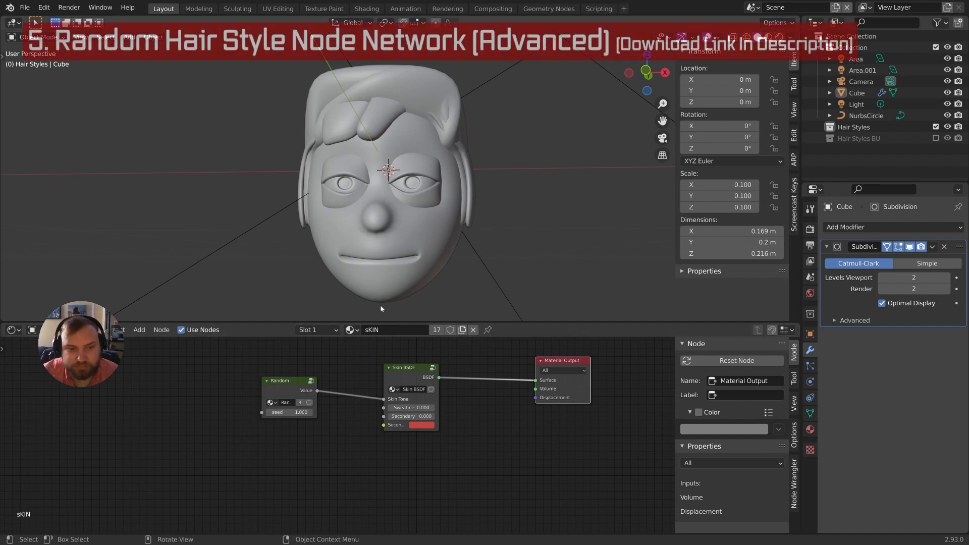
Set the Balding material's displacement method to Displacement and Bump
{"action": "middle_click_drag", "start_coordinate": [455, 472], "coordinate": [482, 458]}
{"action": "scroll", "coordinate": [481, 458], "scroll_direction": "down", "scroll_amount": 2}
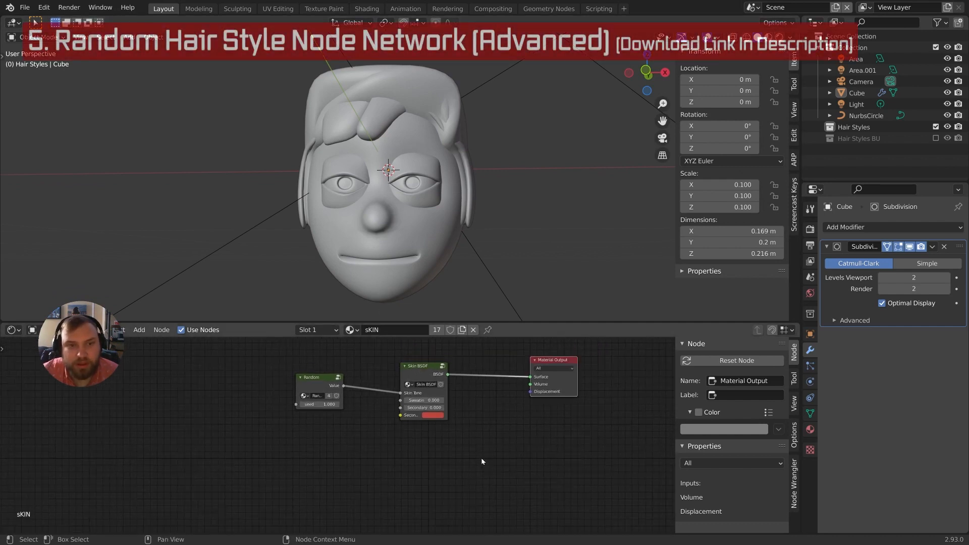
{"action": "scroll", "coordinate": [512, 461], "scroll_direction": "up", "scroll_amount": 1}
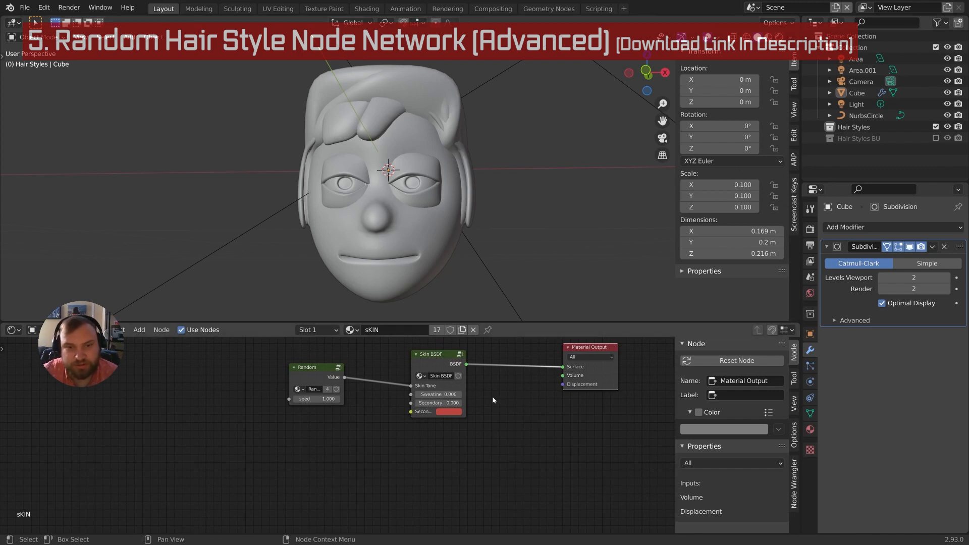
{"action": "middle_click_drag", "start_coordinate": [498, 407], "coordinate": [496, 401]}
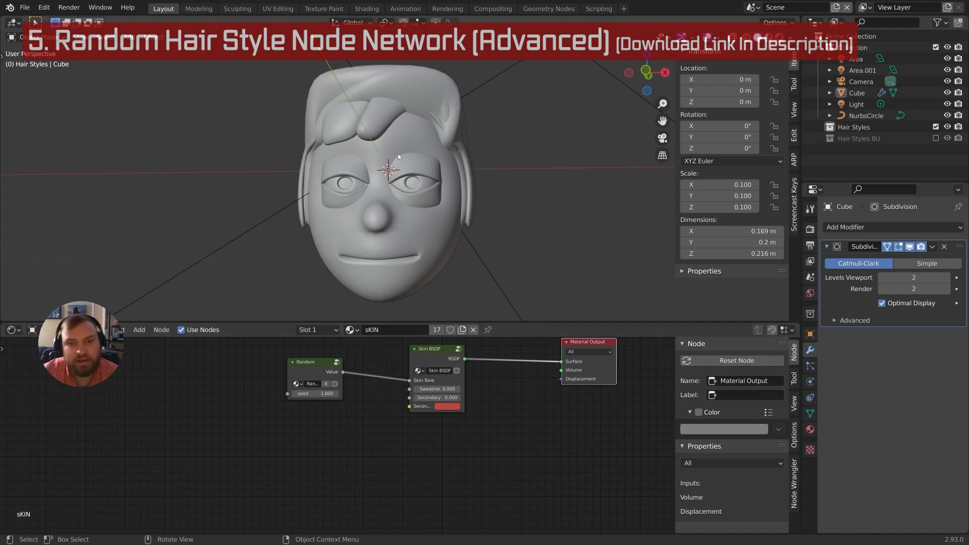
{"action": "left_click", "coordinate": [447, 96]}
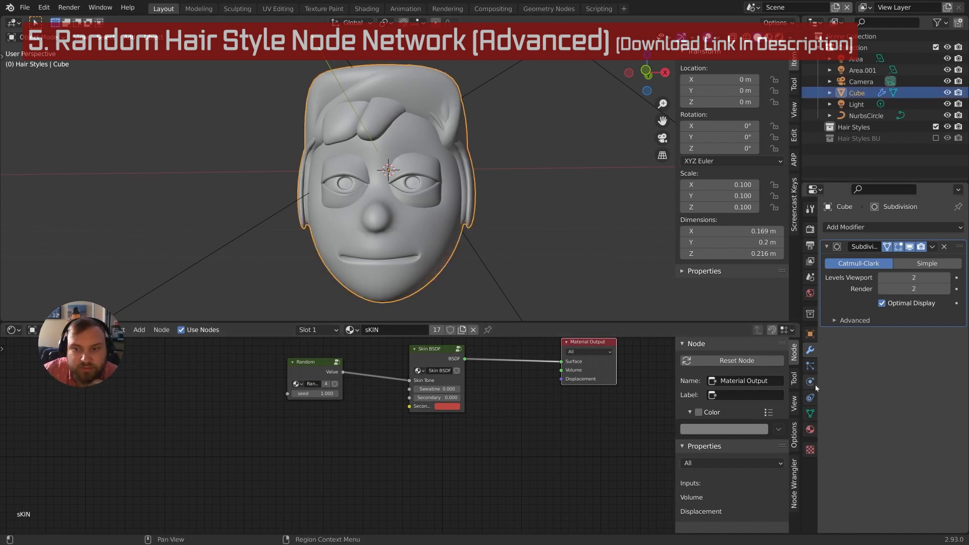
{"action": "left_click", "coordinate": [302, 331]}
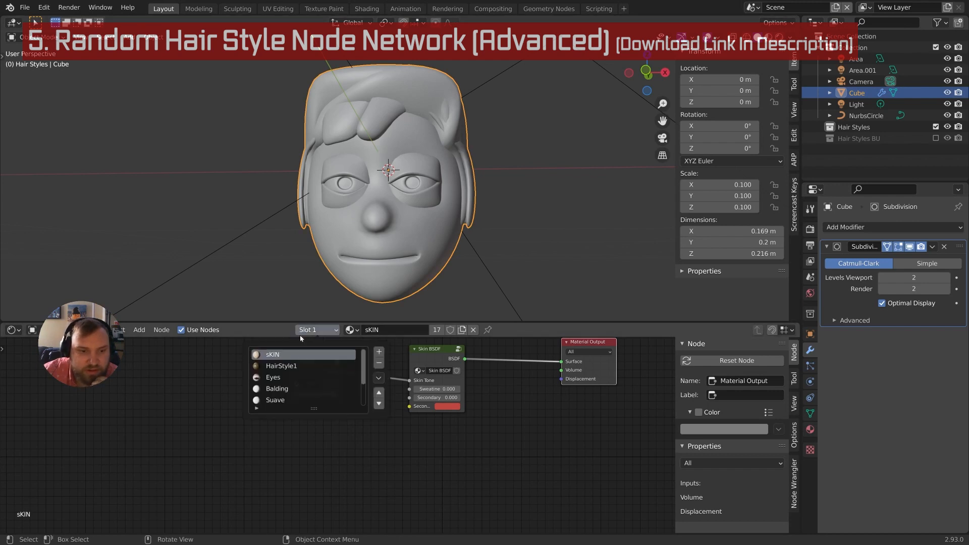
{"action": "scroll", "coordinate": [310, 387], "scroll_direction": "down", "scroll_amount": 3}
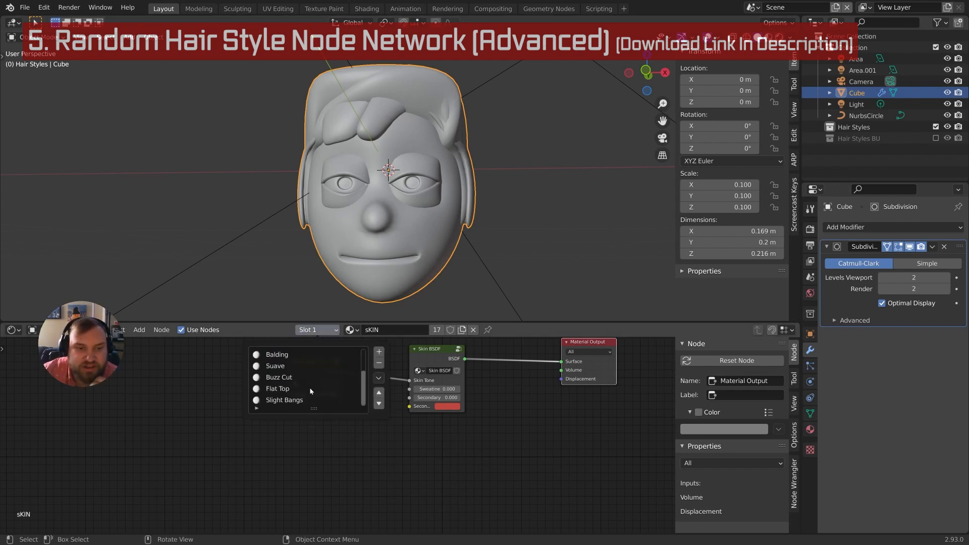
{"action": "left_click", "coordinate": [279, 355]}
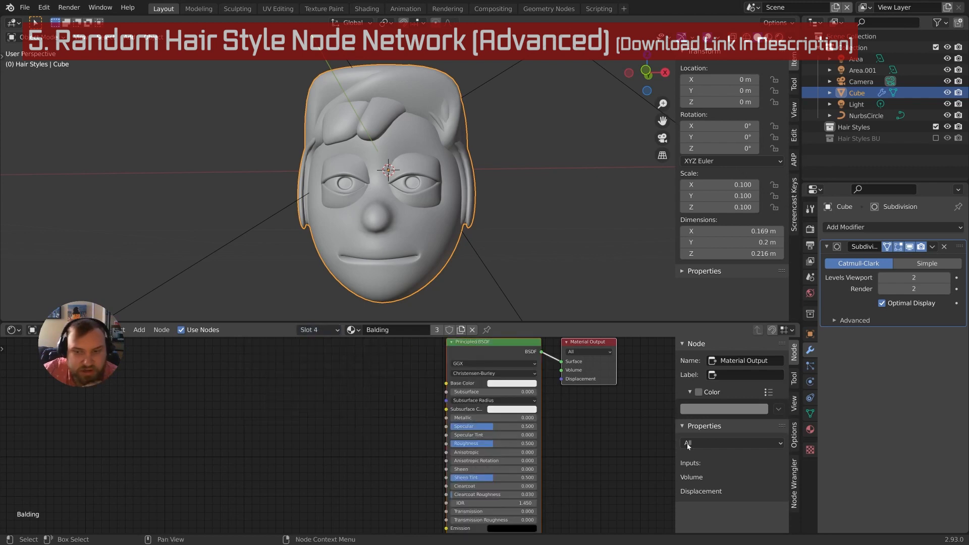
{"action": "left_click", "coordinate": [793, 434]}
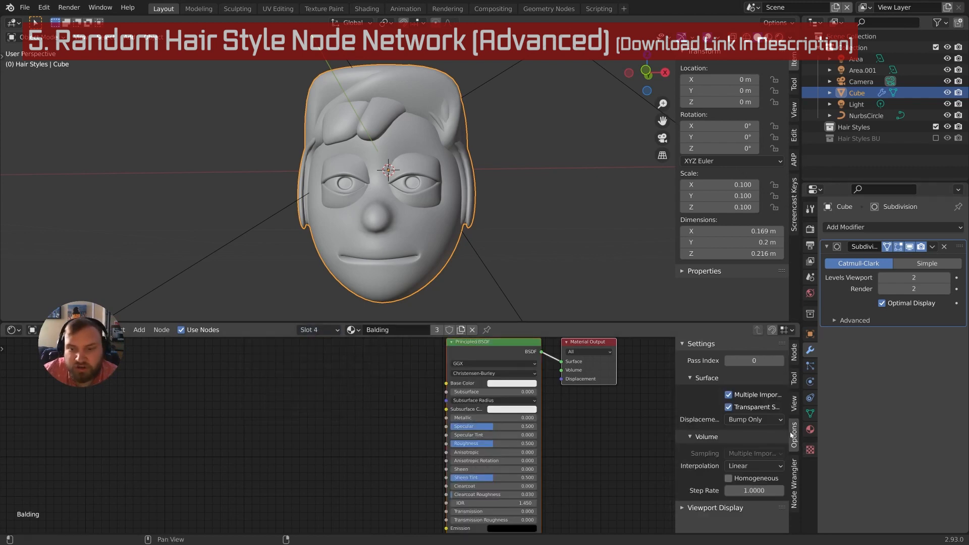
{"action": "left_click", "coordinate": [745, 422]}
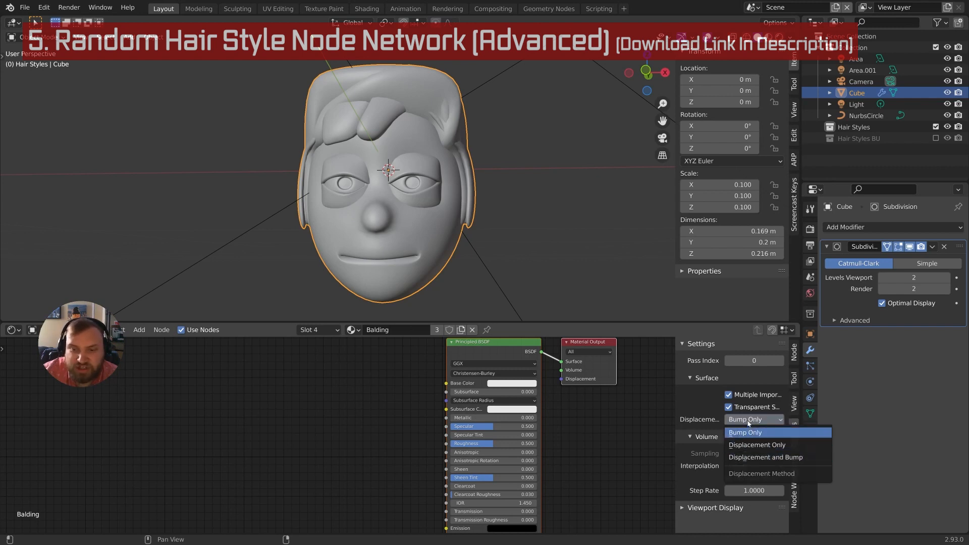
{"action": "left_click", "coordinate": [762, 458]}
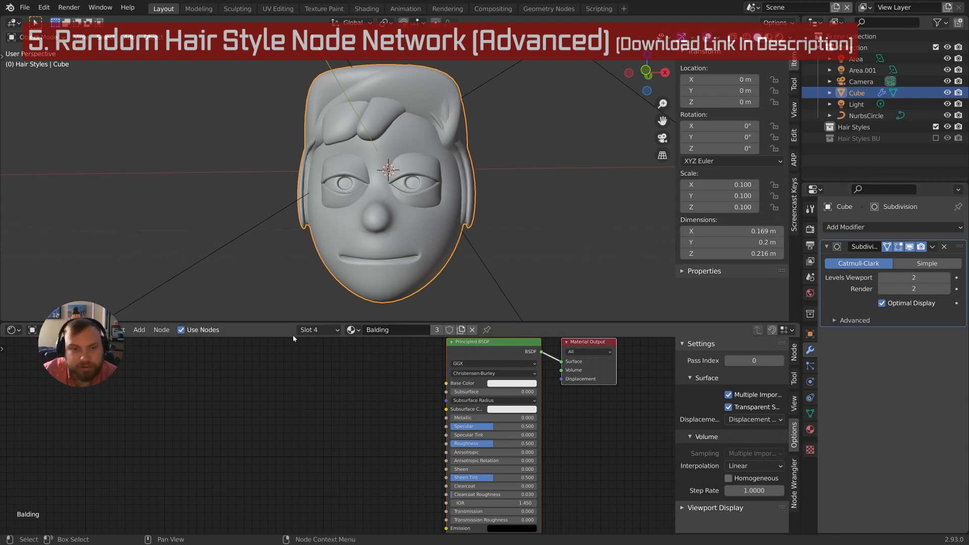
Set Buzz Cut, Flat Top and Slight Bangs materials to Displacement and Bump as well
{"action": "left_click", "coordinate": [311, 331]}
{"action": "scroll", "coordinate": [292, 403], "scroll_direction": "down", "scroll_amount": 1}
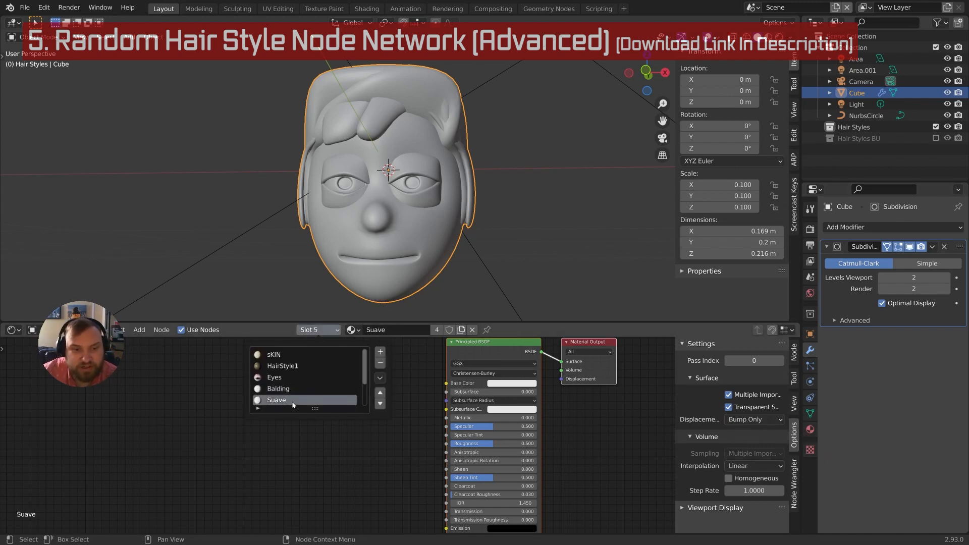
{"action": "left_click", "coordinate": [291, 400]}
{"action": "left_click", "coordinate": [772, 419]}
{"action": "left_click", "coordinate": [772, 458]}
{"action": "left_click", "coordinate": [306, 330]}
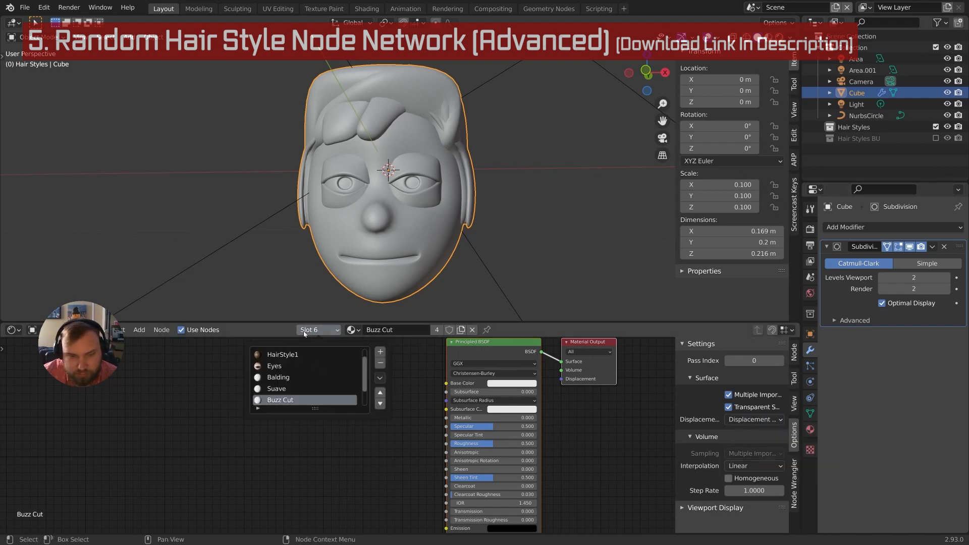
{"action": "scroll", "coordinate": [305, 396], "scroll_direction": "down", "scroll_amount": 1}
{"action": "left_click", "coordinate": [306, 400]}
{"action": "left_click", "coordinate": [757, 419]}
{"action": "left_click", "coordinate": [759, 458]}
{"action": "left_click", "coordinate": [306, 331]}
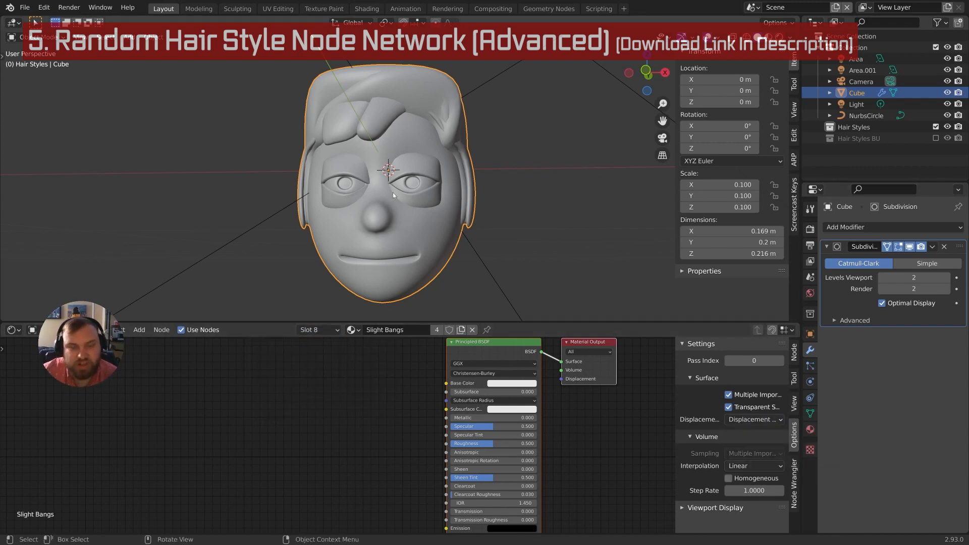
{"action": "middle_click_drag", "start_coordinate": [578, 425], "coordinate": [576, 444]}
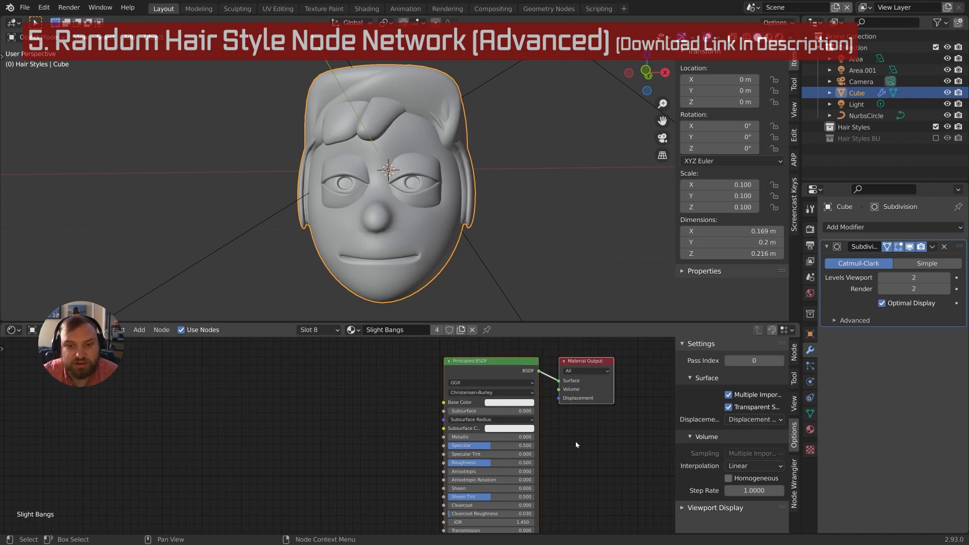
Add a Random Hair Style group node and position it in the Balding node graph
{"action": "middle_click_drag", "start_coordinate": [504, 373], "coordinate": [416, 372]}
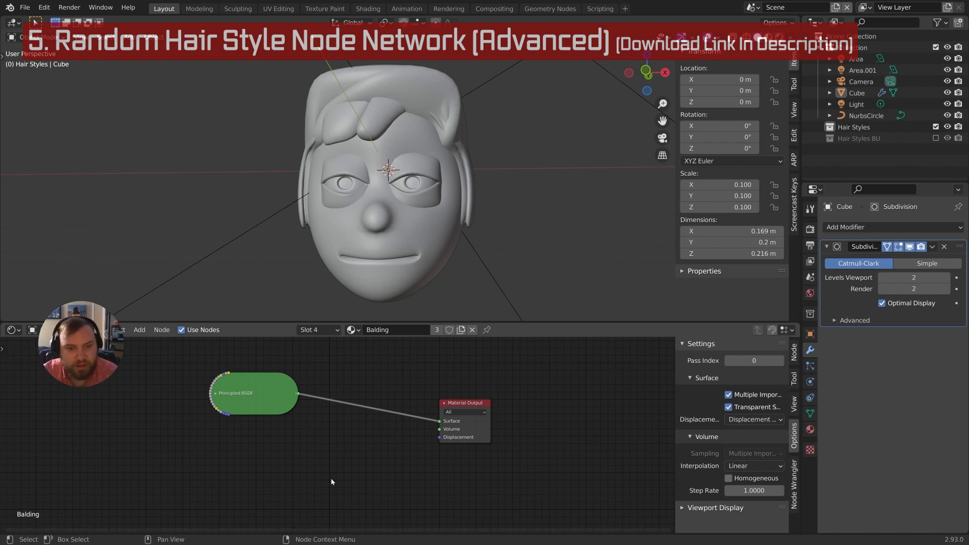
{"action": "middle_click_drag", "start_coordinate": [331, 481], "coordinate": [350, 458]}
{"action": "key", "text": "shift+a"}
{"action": "mouse_move", "coordinate": [351, 460]}
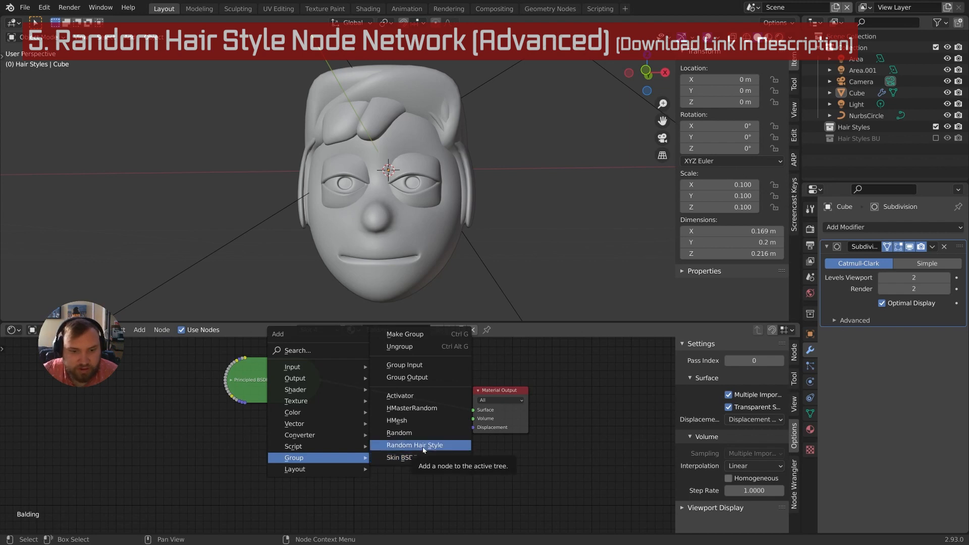
{"action": "left_click", "coordinate": [412, 445]}
{"action": "left_click", "coordinate": [368, 449]}
{"action": "scroll", "coordinate": [454, 480], "scroll_direction": "up", "scroll_amount": 1}
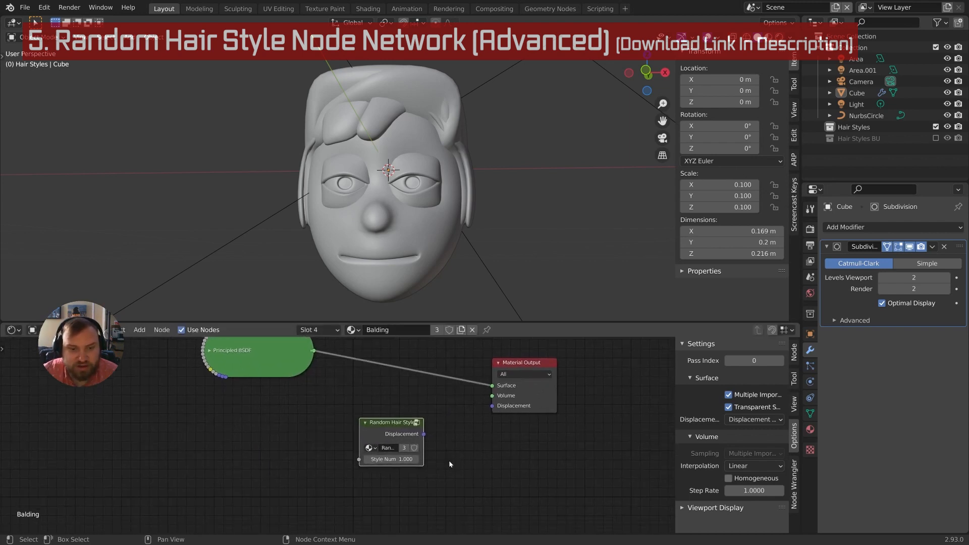
{"action": "left_click_drag", "start_coordinate": [404, 428], "coordinate": [364, 444]}
{"action": "middle_click_drag", "start_coordinate": [387, 480], "coordinate": [405, 438]}
{"action": "left_click_drag", "start_coordinate": [360, 395], "coordinate": [362, 405]}
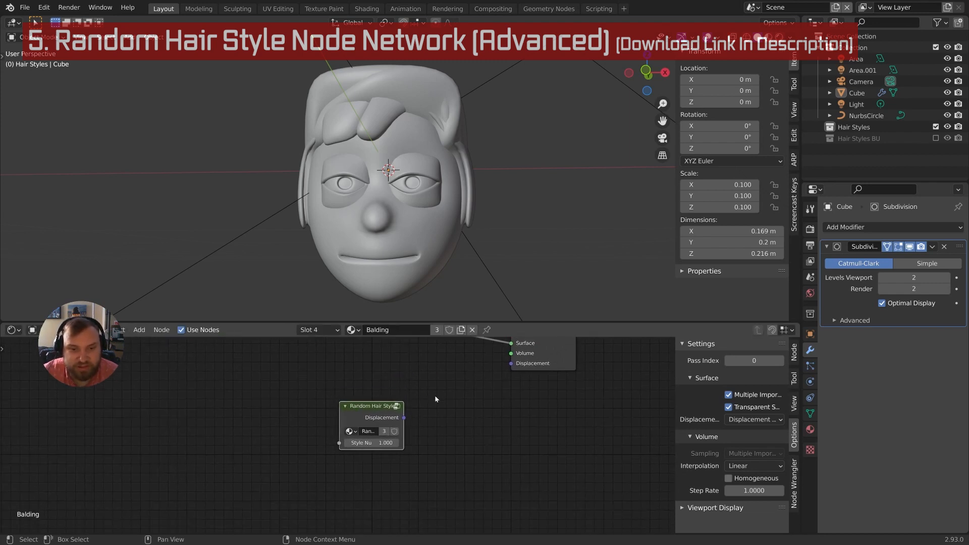
{"action": "middle_click_drag", "start_coordinate": [433, 397], "coordinate": [428, 403]}
{"action": "left_click_drag", "start_coordinate": [398, 426], "coordinate": [458, 443]}
{"action": "middle_click_drag", "start_coordinate": [458, 443], "coordinate": [463, 439]}
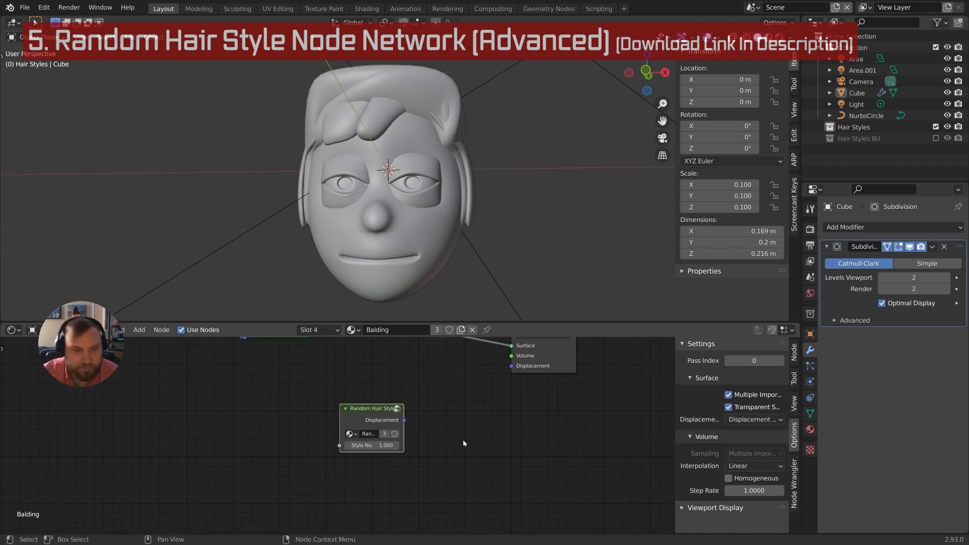
Add an HMasterRandom group node at the lower left of the graph
{"action": "scroll", "coordinate": [434, 447], "scroll_direction": "down", "scroll_amount": 2}
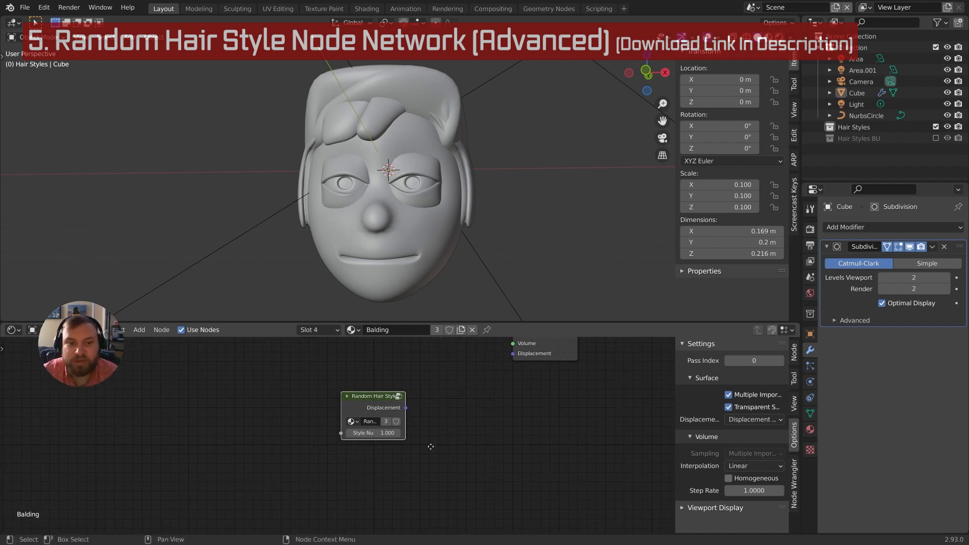
{"action": "scroll", "coordinate": [398, 452], "scroll_direction": "down", "scroll_amount": 1}
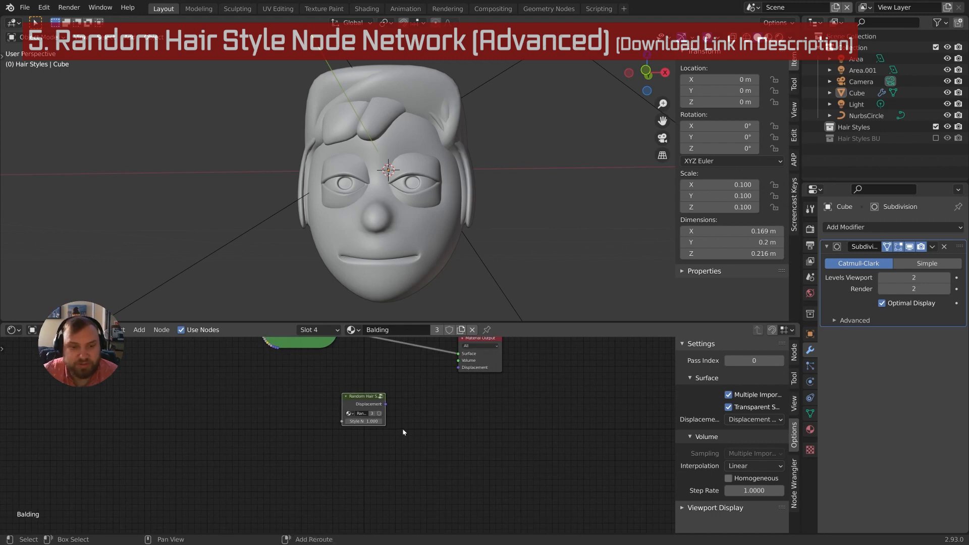
{"action": "key", "text": "shift+a"}
{"action": "mouse_move", "coordinate": [403, 429]}
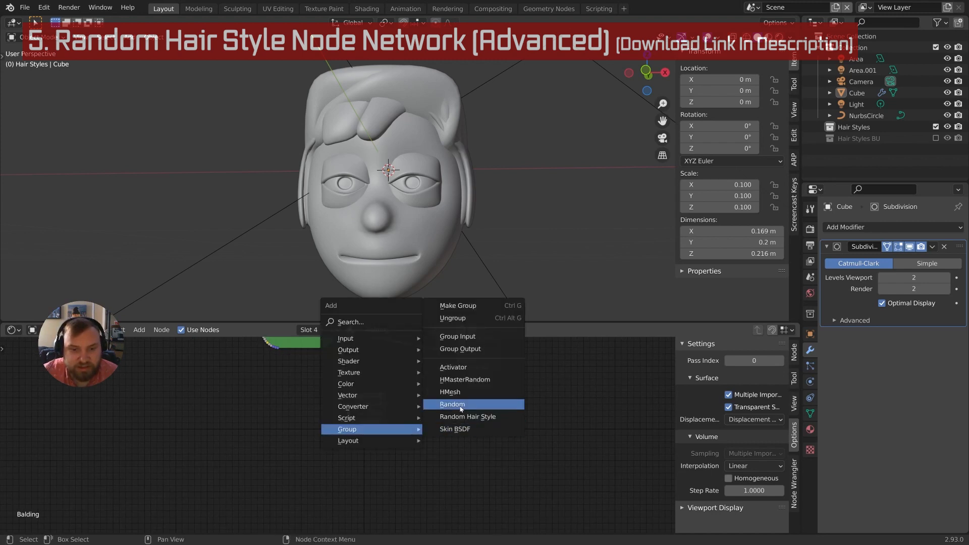
{"action": "left_click", "coordinate": [464, 380]}
{"action": "left_click", "coordinate": [286, 449]}
{"action": "scroll", "coordinate": [341, 439], "scroll_direction": "up", "scroll_amount": 3}
{"action": "middle_click_drag", "start_coordinate": [340, 481], "coordinate": [358, 425]}
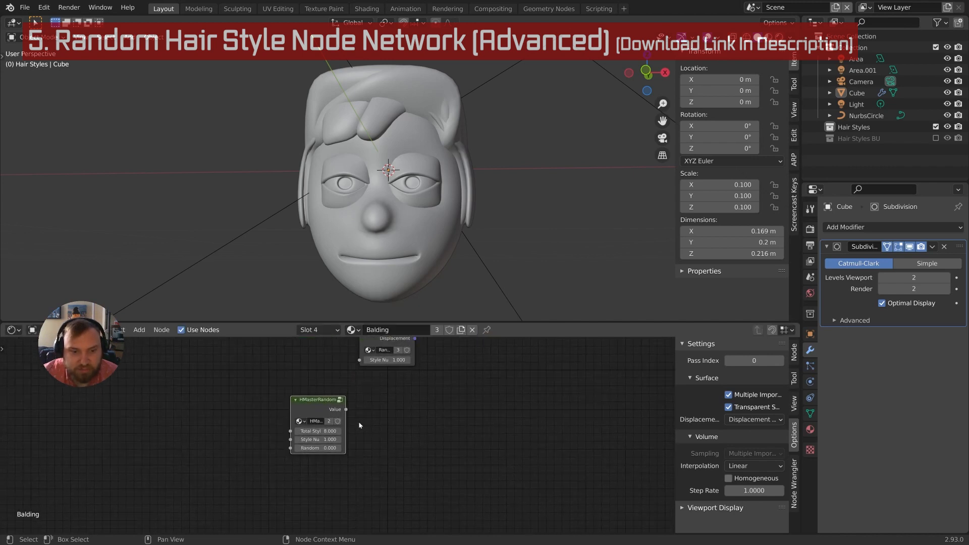
{"action": "scroll", "coordinate": [359, 425], "scroll_direction": "up", "scroll_amount": 1}
Add an HMesh group node beside HMasterRandom
{"action": "key", "text": "shift+a"}
{"action": "mouse_move", "coordinate": [393, 416]}
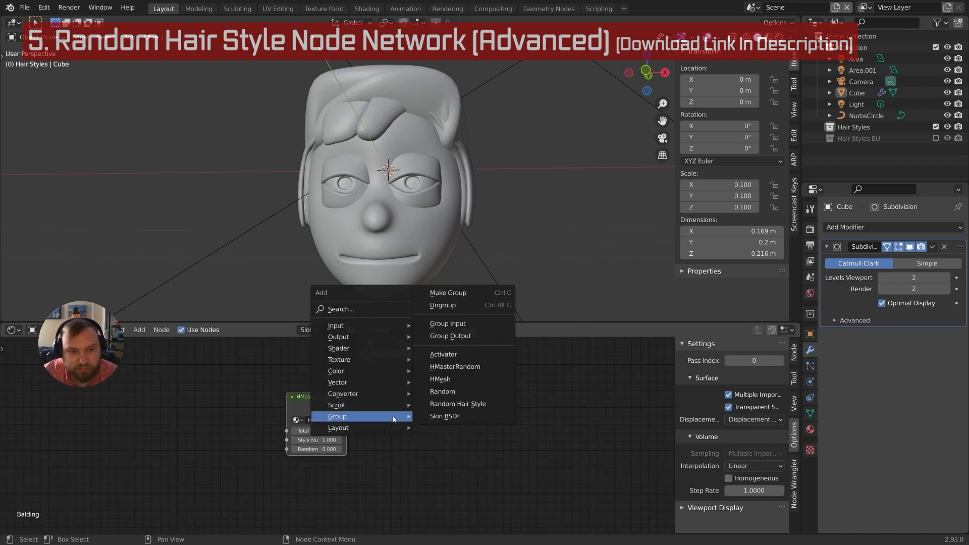
{"action": "left_click", "coordinate": [447, 379]}
{"action": "left_click", "coordinate": [371, 392]}
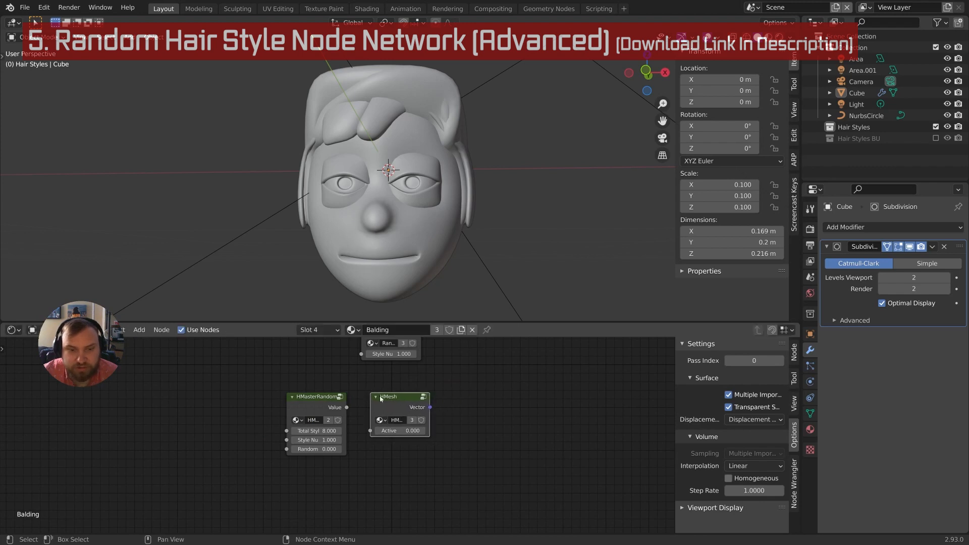
{"action": "middle_click_drag", "start_coordinate": [449, 410], "coordinate": [303, 415]}
Add an Activator group node beside HMesh
{"action": "key", "text": "shift+a"}
{"action": "mouse_move", "coordinate": [301, 412]}
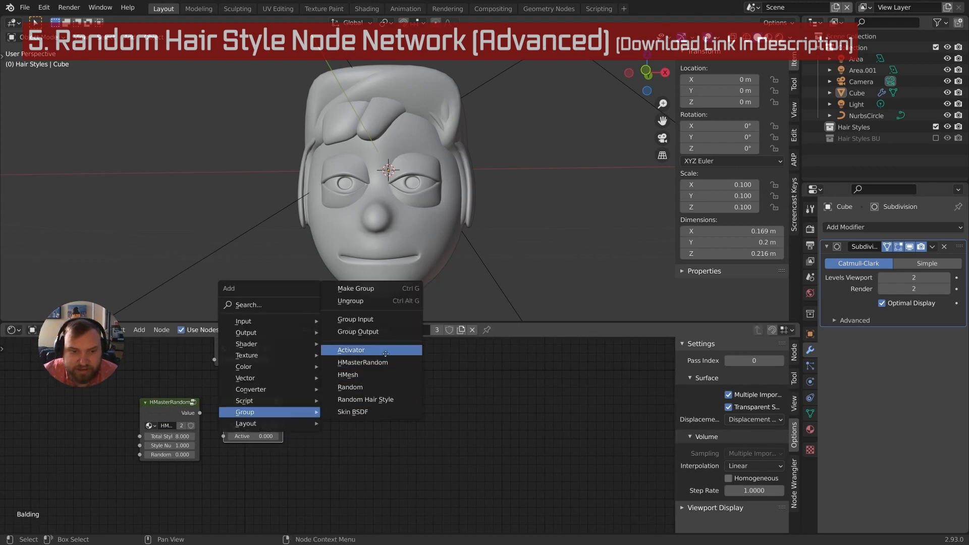
{"action": "left_click", "coordinate": [351, 350]}
{"action": "left_click", "coordinate": [305, 400]}
{"action": "scroll", "coordinate": [306, 434], "scroll_direction": "up", "scroll_amount": 1}
{"action": "middle_click_drag", "start_coordinate": [306, 435], "coordinate": [348, 454]}
{"action": "scroll", "coordinate": [404, 451], "scroll_direction": "down", "scroll_amount": 3}
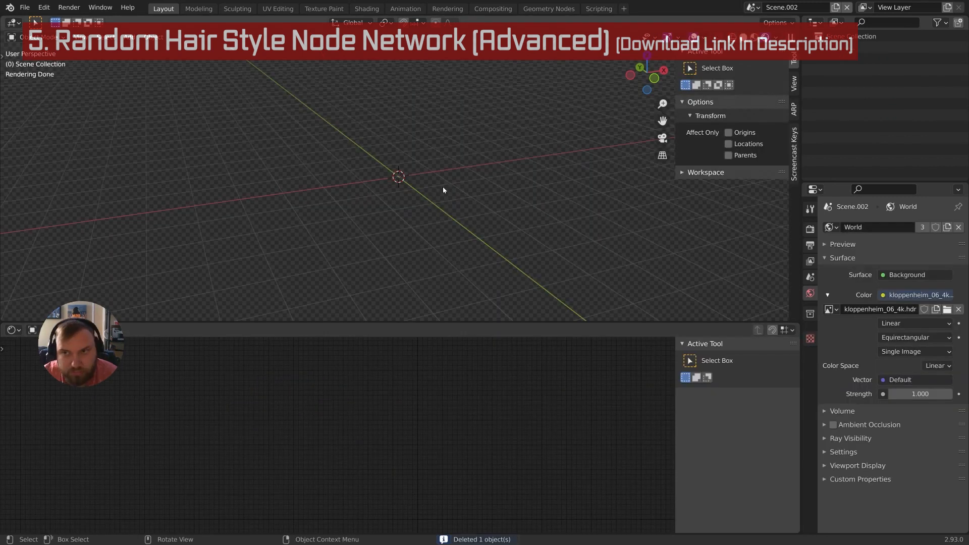
Add a cube at the origin and create a new node material for it
{"action": "key", "text": "shift+a"}
{"action": "mouse_move", "coordinate": [443, 190]}
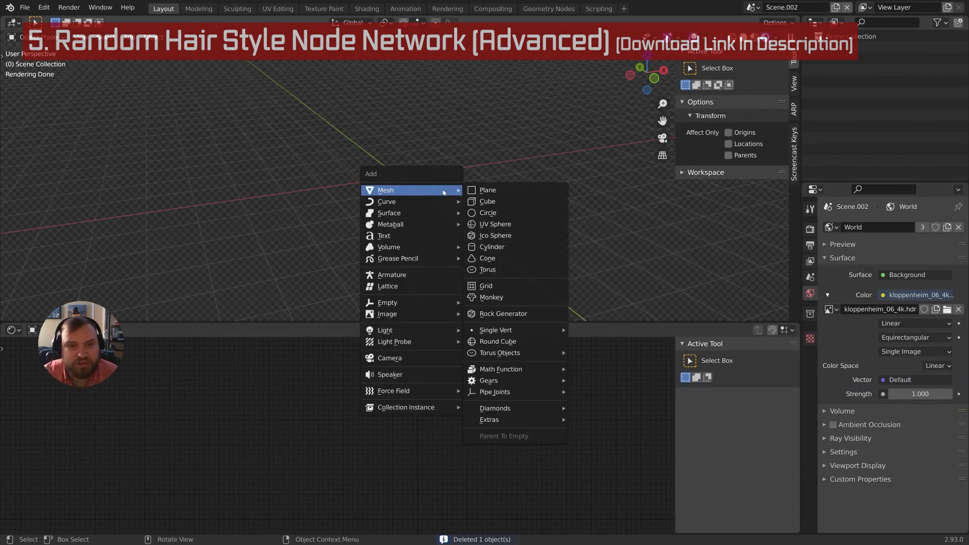
{"action": "left_click", "coordinate": [504, 201]}
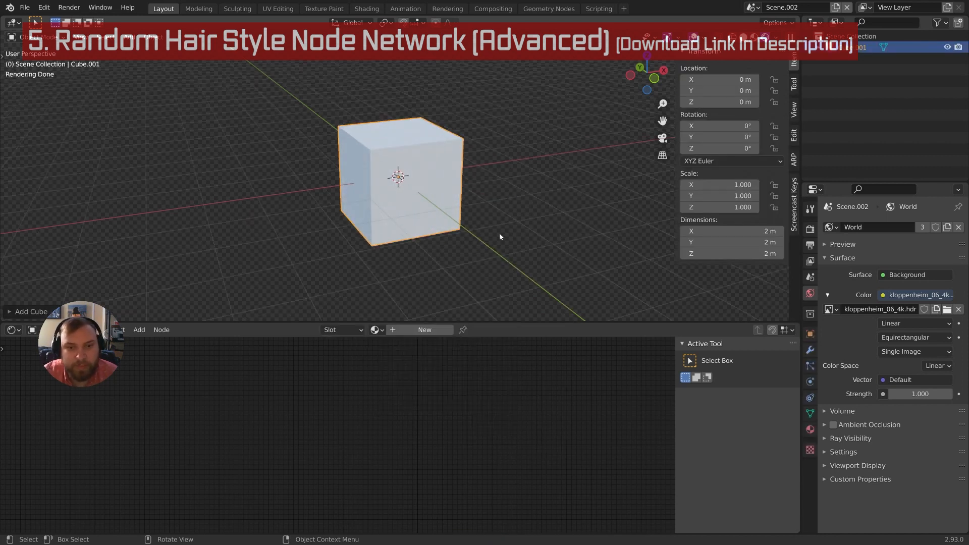
{"action": "left_click", "coordinate": [437, 331]}
{"action": "middle_click_drag", "start_coordinate": [461, 442], "coordinate": [454, 375]}
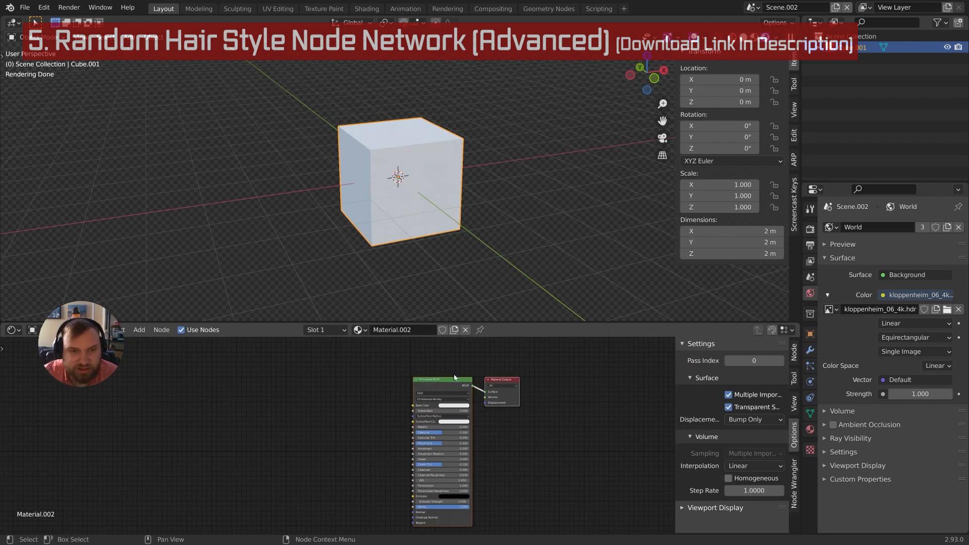
Set the material's displacement to Displacement and Bump, then collapse and move the Principled BSDF aside
{"action": "left_click", "coordinate": [742, 420]}
{"action": "left_click", "coordinate": [746, 457]}
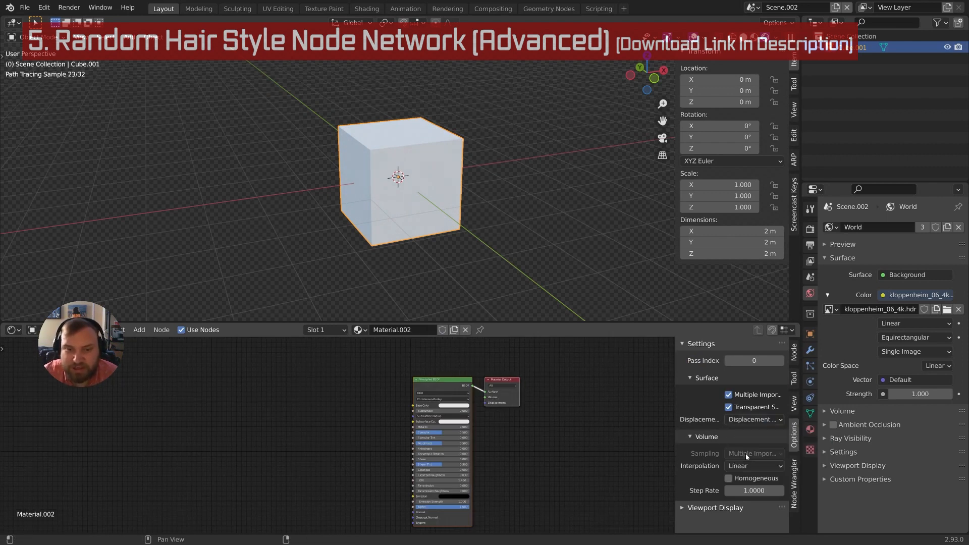
{"action": "scroll", "coordinate": [475, 445], "scroll_direction": "up", "scroll_amount": 1}
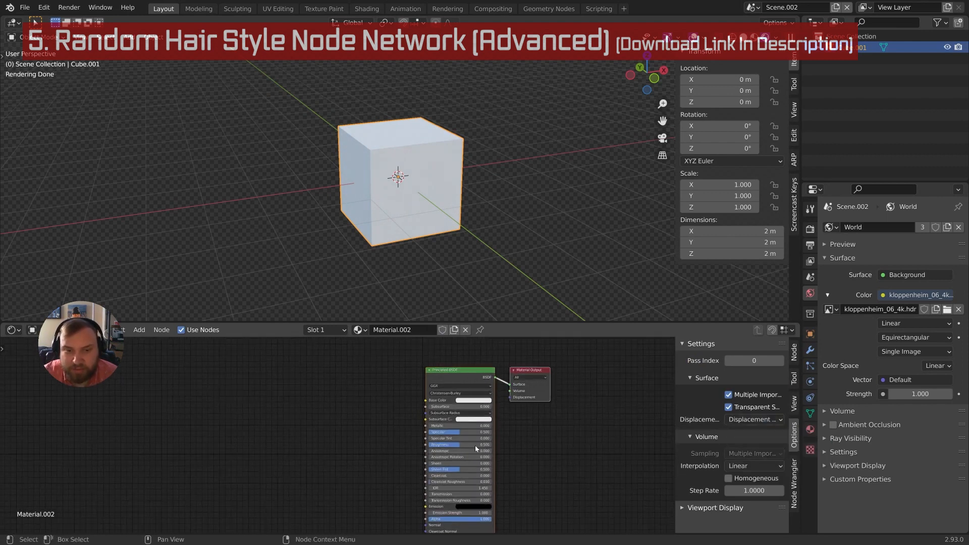
{"action": "left_click", "coordinate": [430, 371]}
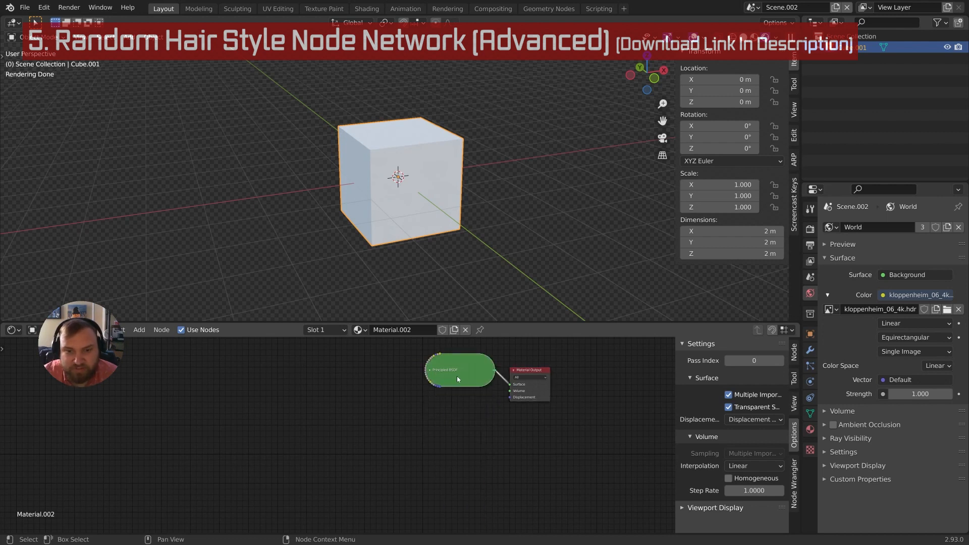
{"action": "key", "text": "g"}
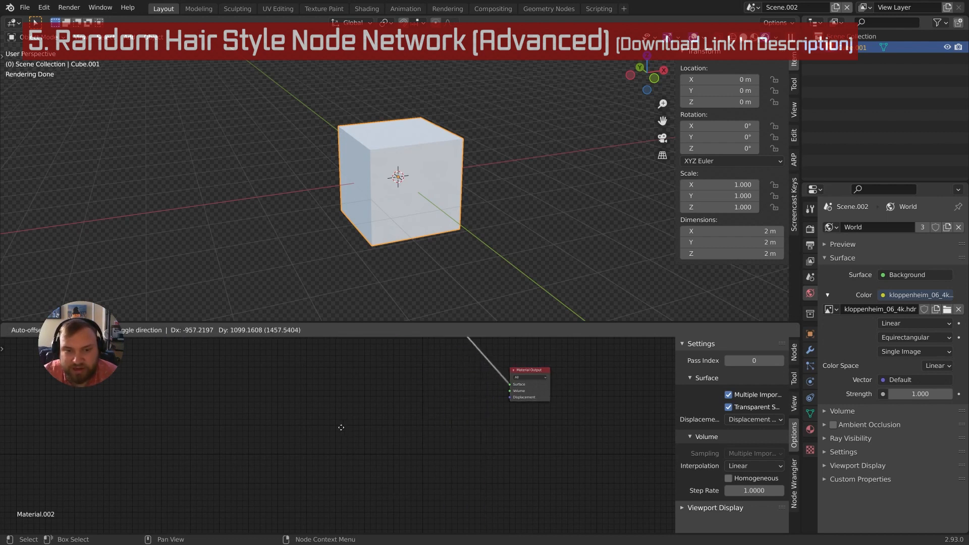
{"action": "left_click", "coordinate": [342, 426]}
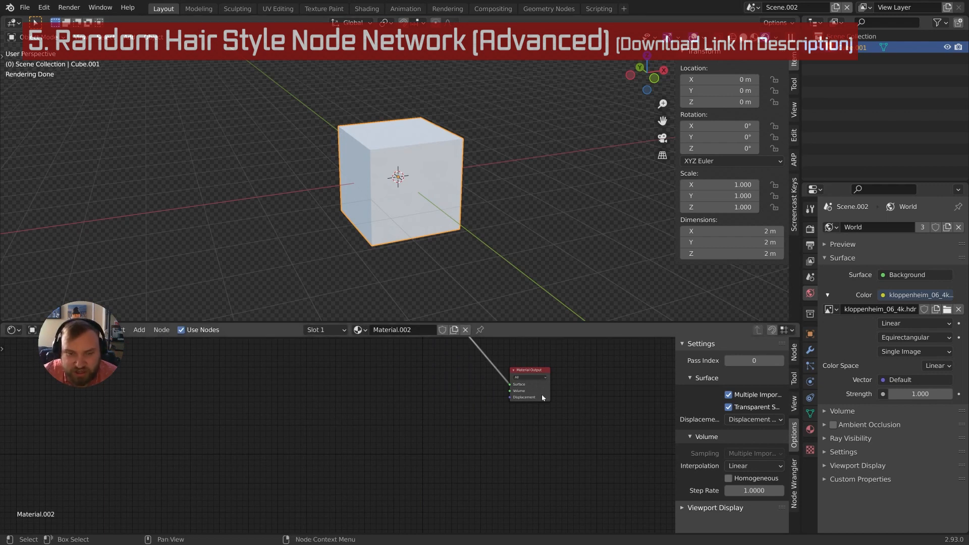
{"action": "scroll", "coordinate": [506, 462], "scroll_direction": "up", "scroll_amount": 1}
{"action": "middle_click_drag", "start_coordinate": [545, 411], "coordinate": [542, 427]}
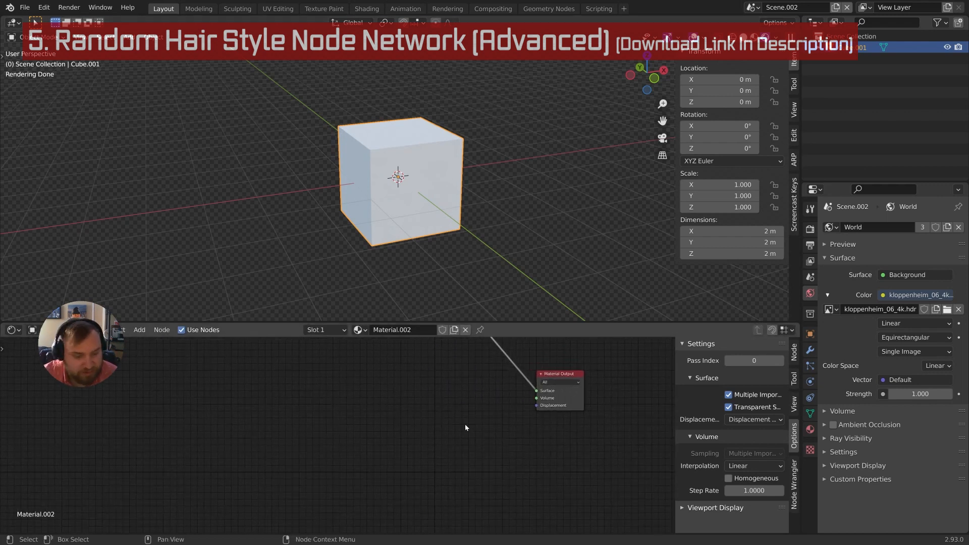
Search the add-node menu for 'texture c'
{"action": "key", "text": "shift+a"}
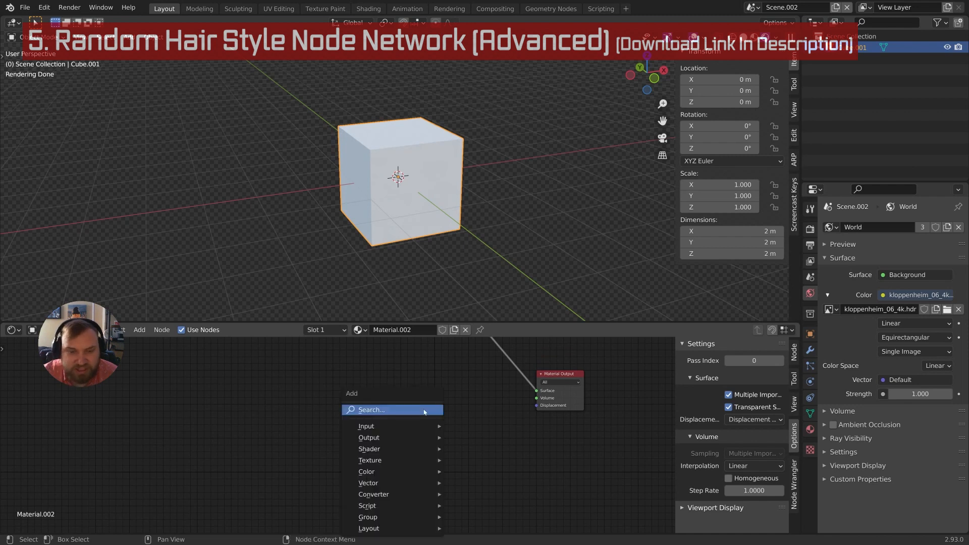
{"action": "left_click", "coordinate": [424, 410]}
{"action": "type", "text": "tex"}
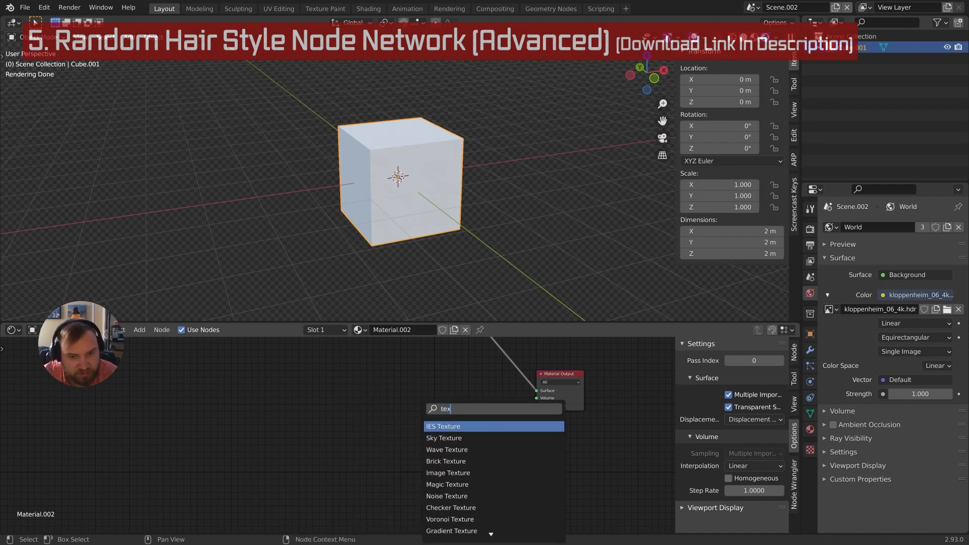
{"action": "type", "text": "ture c"}
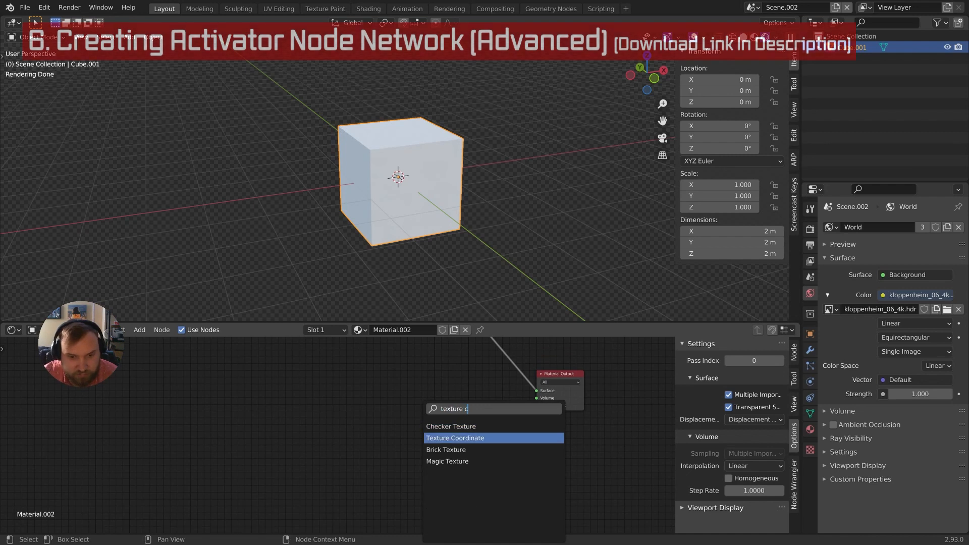
Add a Texture Coordinate node and link its Object output to Material Output's Displacement
{"action": "left_click", "coordinate": [478, 438]}
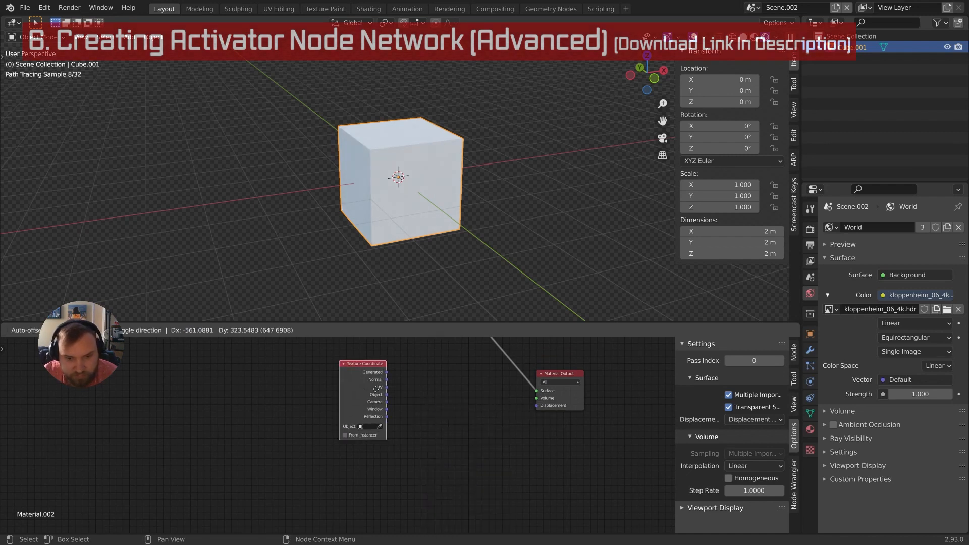
{"action": "left_click", "coordinate": [409, 422]}
{"action": "scroll", "coordinate": [408, 422], "scroll_direction": "up", "scroll_amount": 2}
{"action": "middle_click_drag", "start_coordinate": [410, 423], "coordinate": [373, 444]}
{"action": "scroll", "coordinate": [372, 444], "scroll_direction": "down", "scroll_amount": 3}
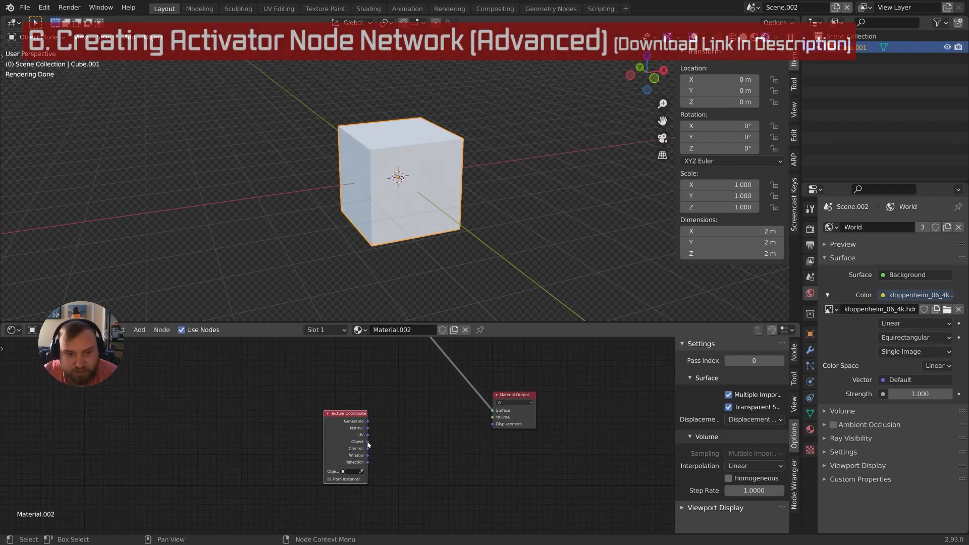
{"action": "left_click_drag", "start_coordinate": [367, 441], "coordinate": [493, 424]}
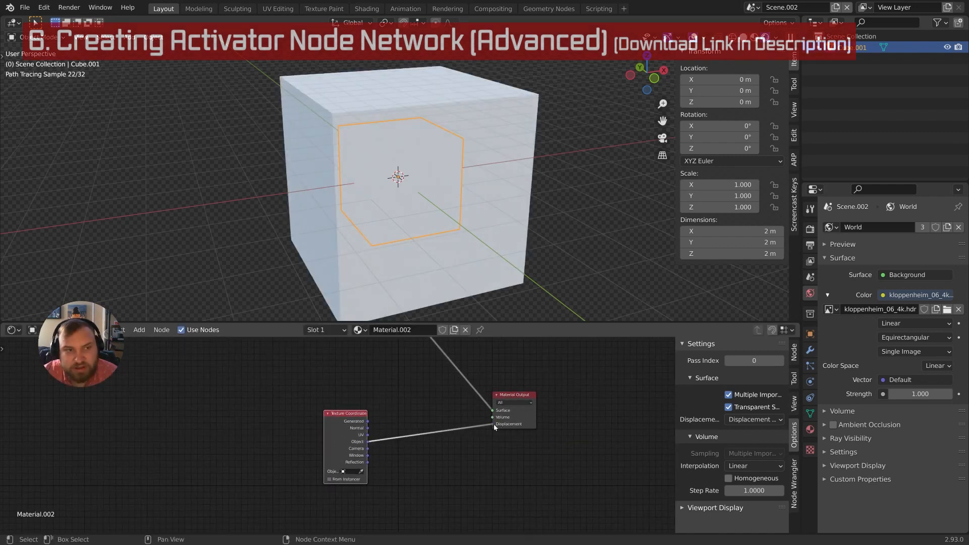
{"action": "middle_click_drag", "start_coordinate": [417, 239], "coordinate": [452, 205]}
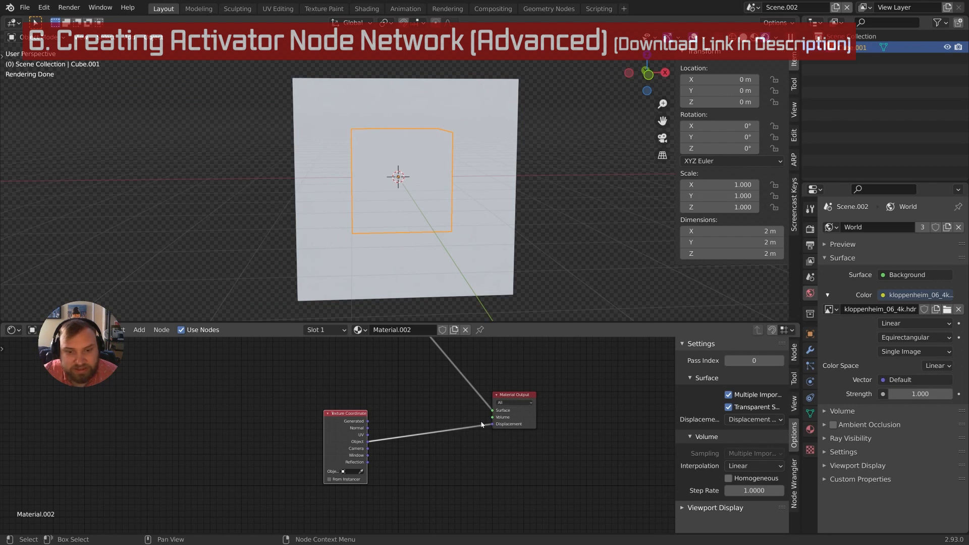
{"action": "left_click_drag", "start_coordinate": [482, 424], "coordinate": [462, 441]}
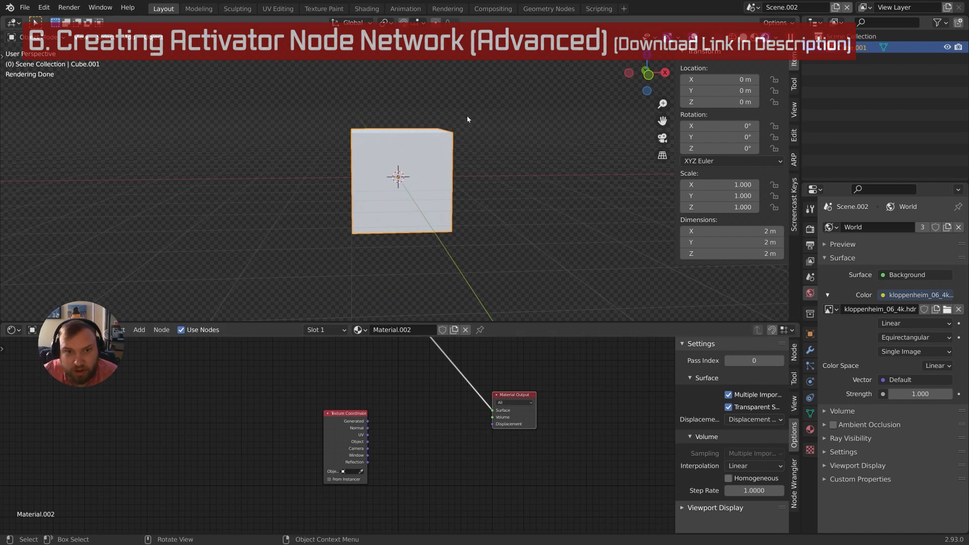
{"action": "left_click_drag", "start_coordinate": [368, 442], "coordinate": [493, 424]}
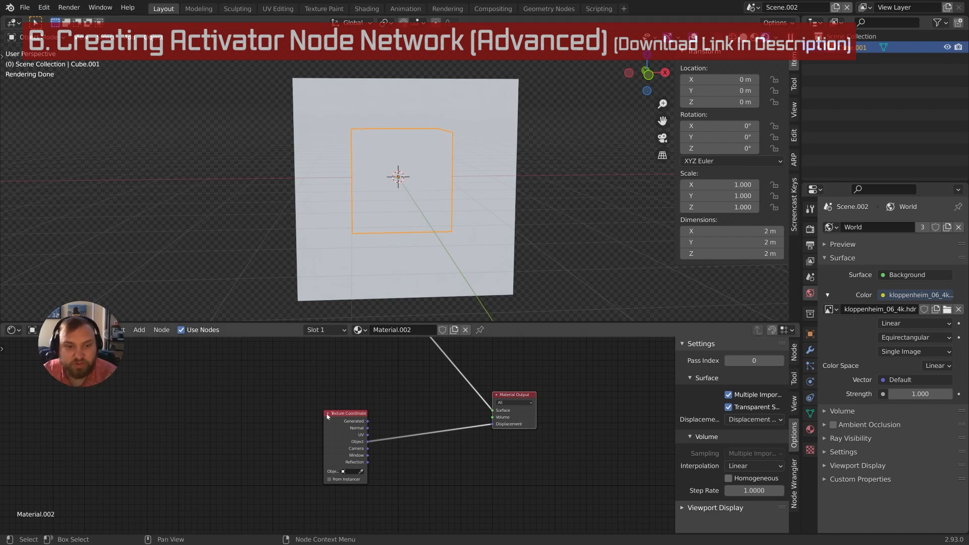
Insert a Vector Math node set to Subtract on the Object-to-Displacement link
{"action": "left_click_drag", "start_coordinate": [341, 420], "coordinate": [301, 421]}
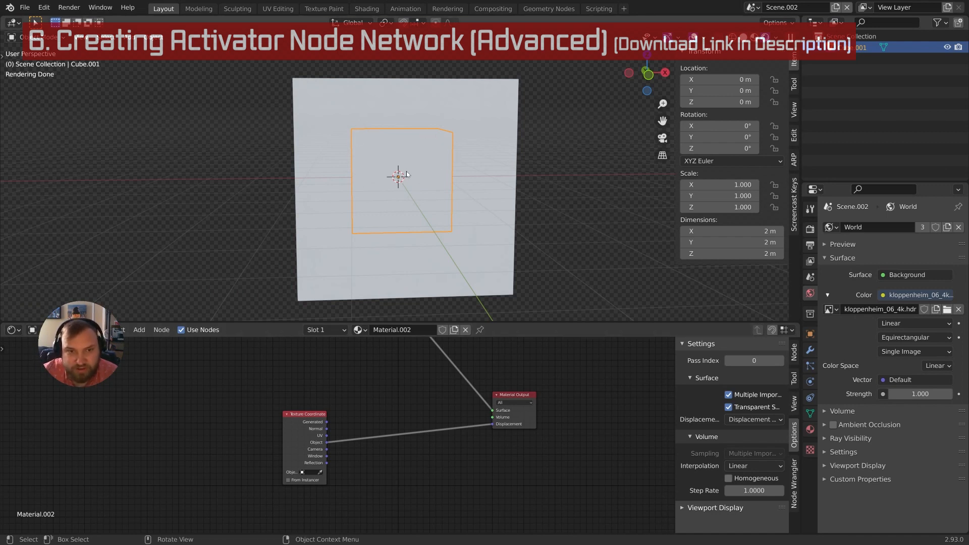
{"action": "middle_click_drag", "start_coordinate": [437, 150], "coordinate": [441, 162]}
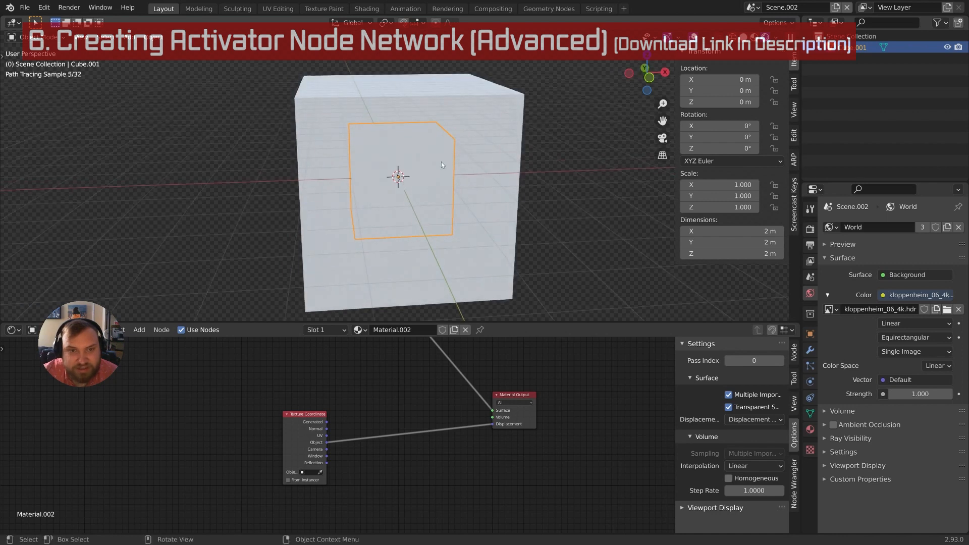
{"action": "middle_click_drag", "start_coordinate": [496, 210], "coordinate": [438, 174]}
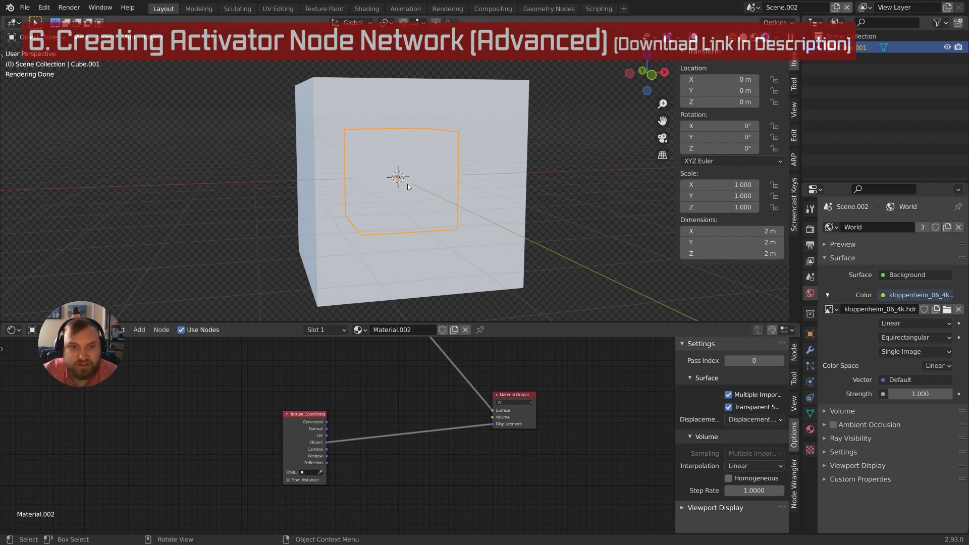
{"action": "scroll", "coordinate": [380, 421], "scroll_direction": "up", "scroll_amount": 1}
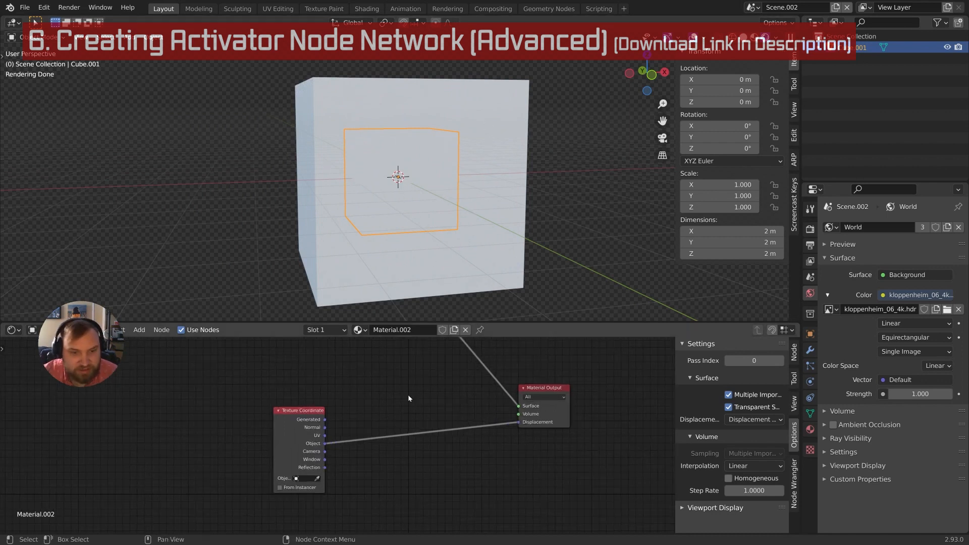
{"action": "key", "text": "shift+a"}
{"action": "left_click", "coordinate": [409, 398]}
{"action": "type", "text": "vec"}
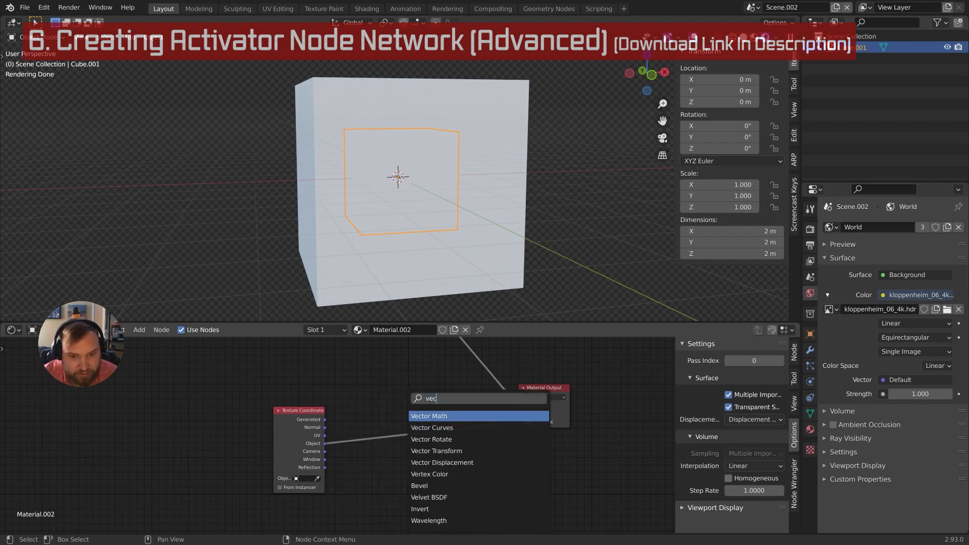
{"action": "key", "text": "Return"}
{"action": "left_click", "coordinate": [422, 419]}
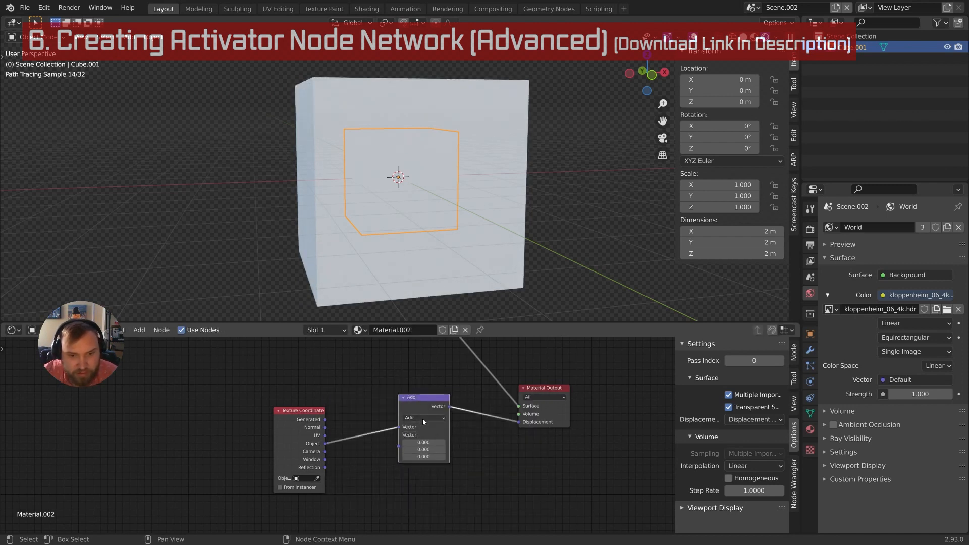
{"action": "left_click", "coordinate": [424, 418]}
{"action": "left_click", "coordinate": [414, 401]}
Feed Object into Subtract's second input, wire its result to Displacement, and rearrange the nodes
{"action": "left_click_drag", "start_coordinate": [324, 443], "coordinate": [399, 446]}
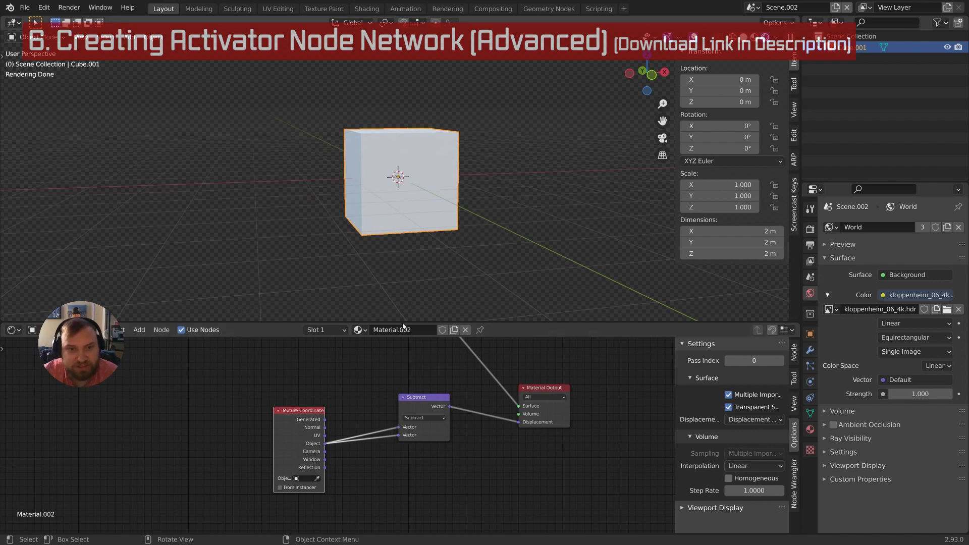
{"action": "left_click_drag", "start_coordinate": [518, 422], "coordinate": [506, 434]}
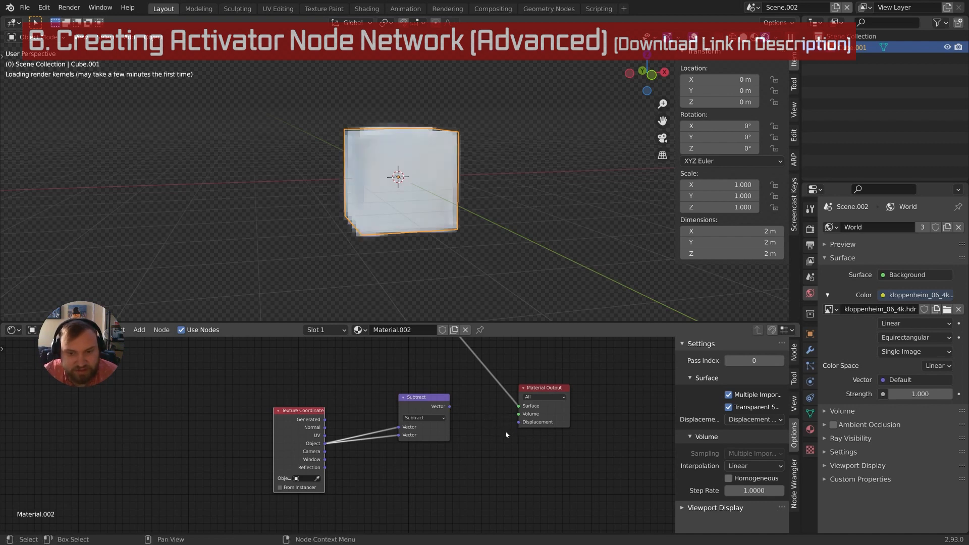
{"action": "left_click_drag", "start_coordinate": [449, 406], "coordinate": [519, 422]}
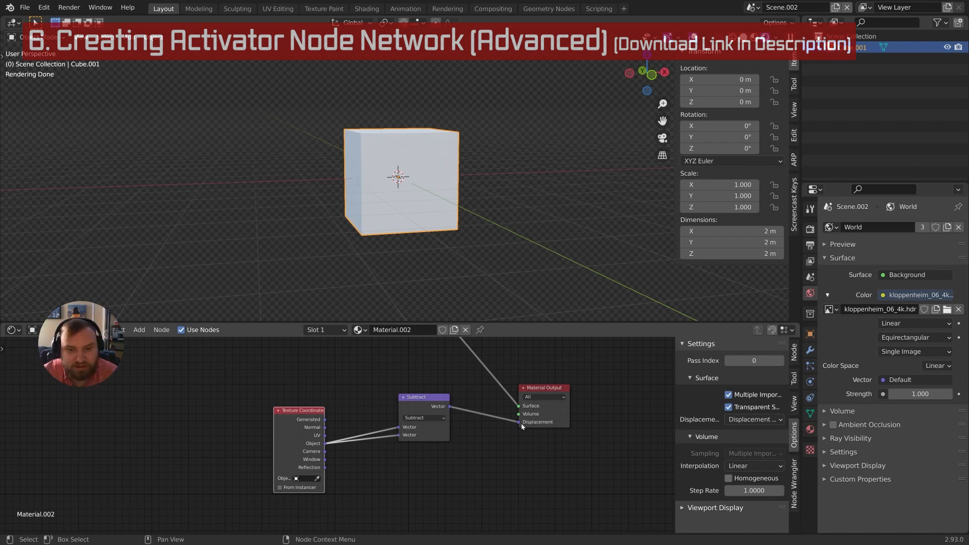
{"action": "middle_click_drag", "start_coordinate": [396, 431], "coordinate": [460, 443]}
{"action": "scroll", "coordinate": [460, 443], "scroll_direction": "up", "scroll_amount": 2}
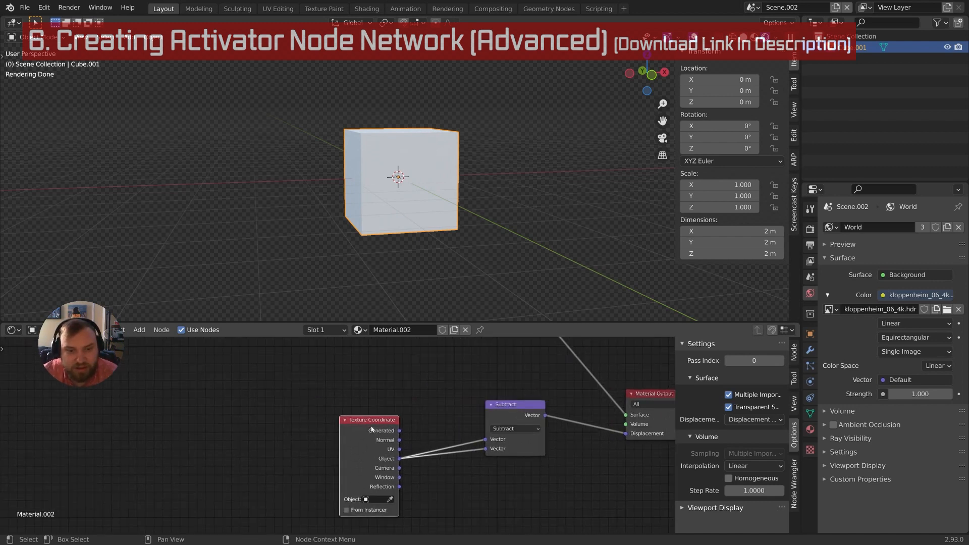
{"action": "left_click_drag", "start_coordinate": [371, 428], "coordinate": [307, 425]}
{"action": "scroll", "coordinate": [515, 465], "scroll_direction": "up", "scroll_amount": 2}
{"action": "middle_click_drag", "start_coordinate": [497, 463], "coordinate": [443, 460]}
{"action": "left_click_drag", "start_coordinate": [467, 401], "coordinate": [539, 434]}
{"action": "left_click", "coordinate": [494, 403]}
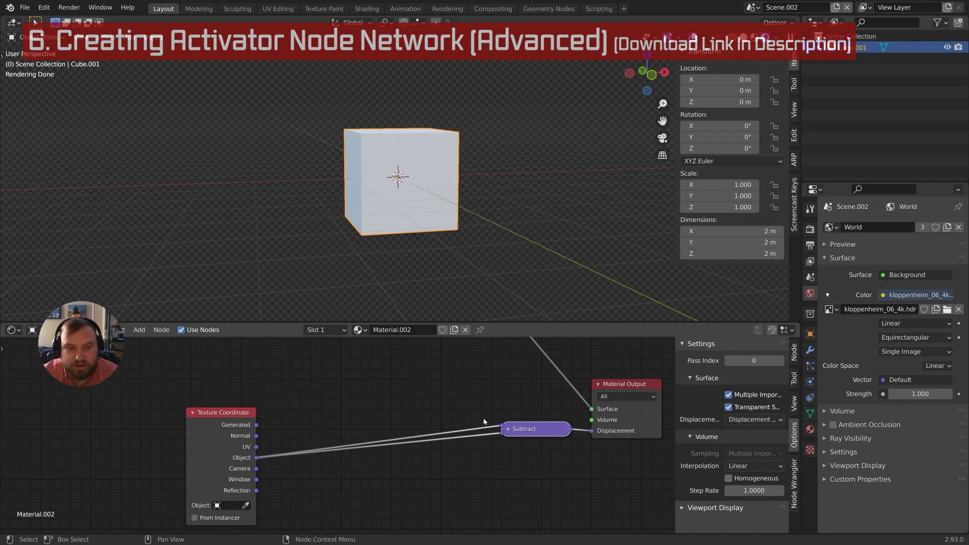
Add a reroute point on the upper Object link and move it near Texture Coordinate
{"action": "right_click_drag", "start_coordinate": [478, 419], "coordinate": [482, 430], "text": "shift"}
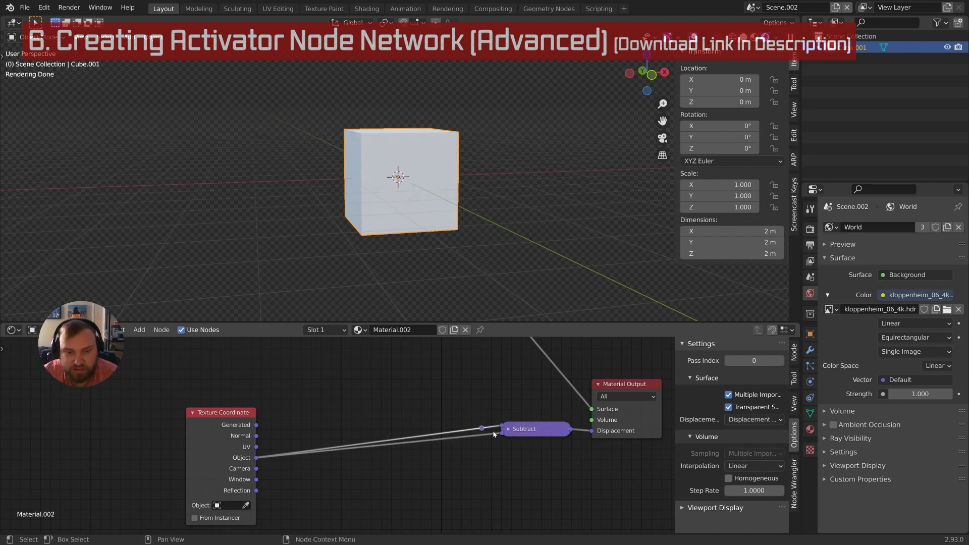
{"action": "left_click_drag", "start_coordinate": [483, 430], "coordinate": [299, 437]}
{"action": "scroll", "coordinate": [449, 450], "scroll_direction": "down", "scroll_amount": 1}
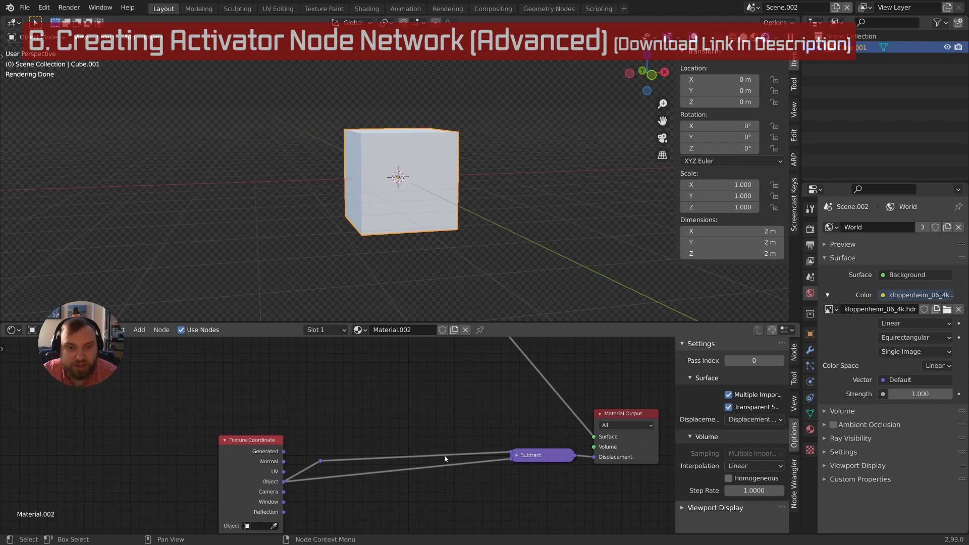
{"action": "scroll", "coordinate": [423, 421], "scroll_direction": "down", "scroll_amount": 1}
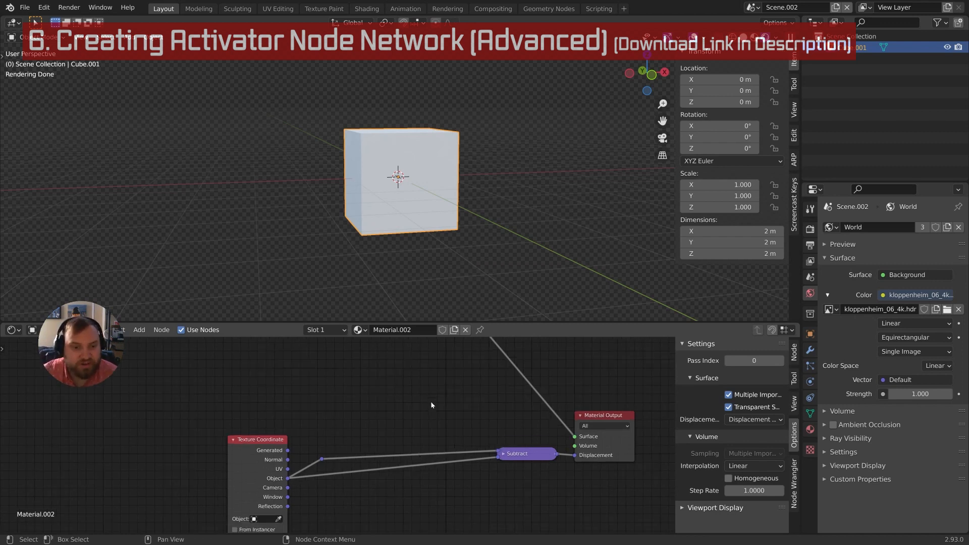
{"action": "middle_click_drag", "start_coordinate": [431, 402], "coordinate": [444, 423]}
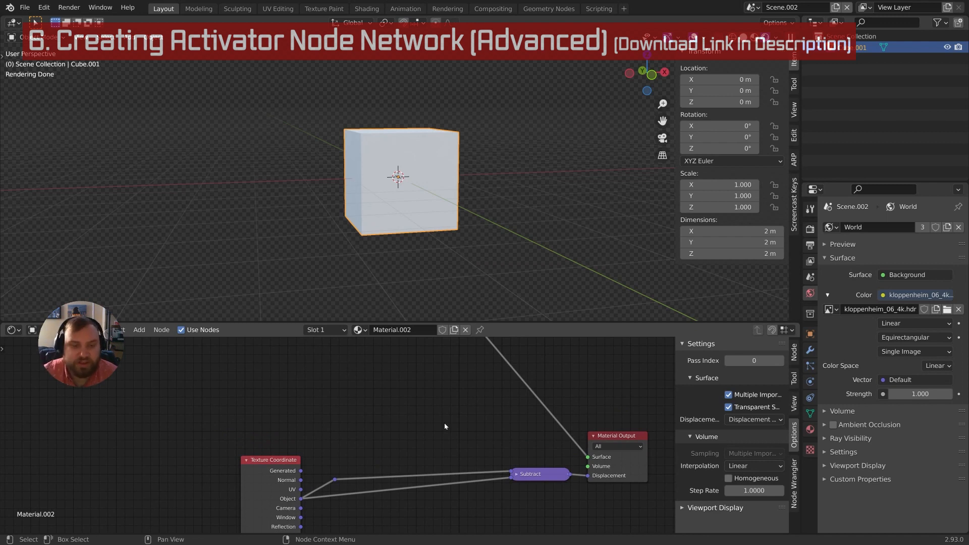
{"action": "scroll", "coordinate": [450, 484], "scroll_direction": "up", "scroll_amount": 1}
{"action": "middle_click_drag", "start_coordinate": [450, 484], "coordinate": [415, 452]}
{"action": "scroll", "coordinate": [449, 461], "scroll_direction": "down", "scroll_amount": 1}
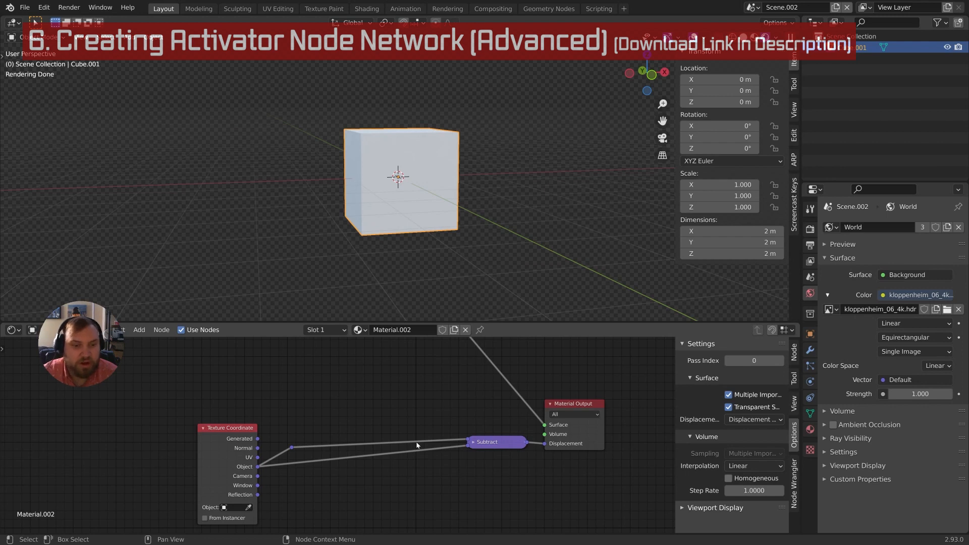
{"action": "scroll", "coordinate": [417, 445], "scroll_direction": "up", "scroll_amount": 1}
{"action": "scroll", "coordinate": [396, 401], "scroll_direction": "up", "scroll_amount": 1}
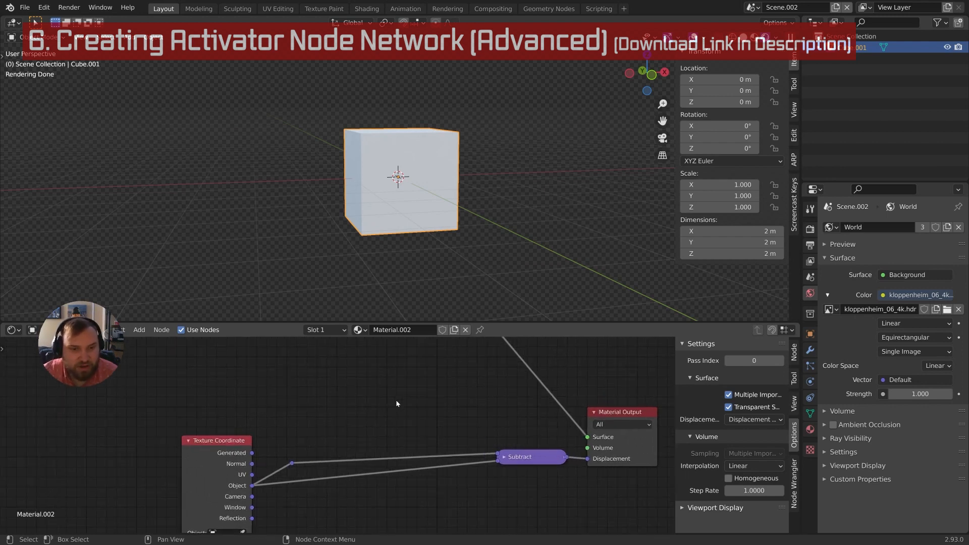
Add a Vector Math node from search and drop it on the upper link before Subtract
{"action": "key", "text": "shift+a"}
{"action": "left_click", "coordinate": [395, 399]}
{"action": "type", "text": "vec"}
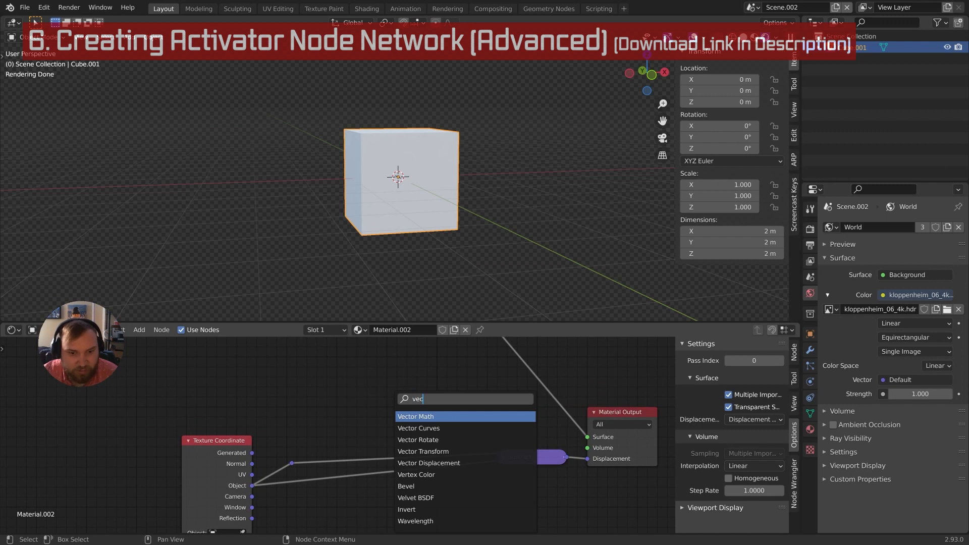
{"action": "left_click", "coordinate": [418, 418]}
{"action": "left_click", "coordinate": [393, 378]}
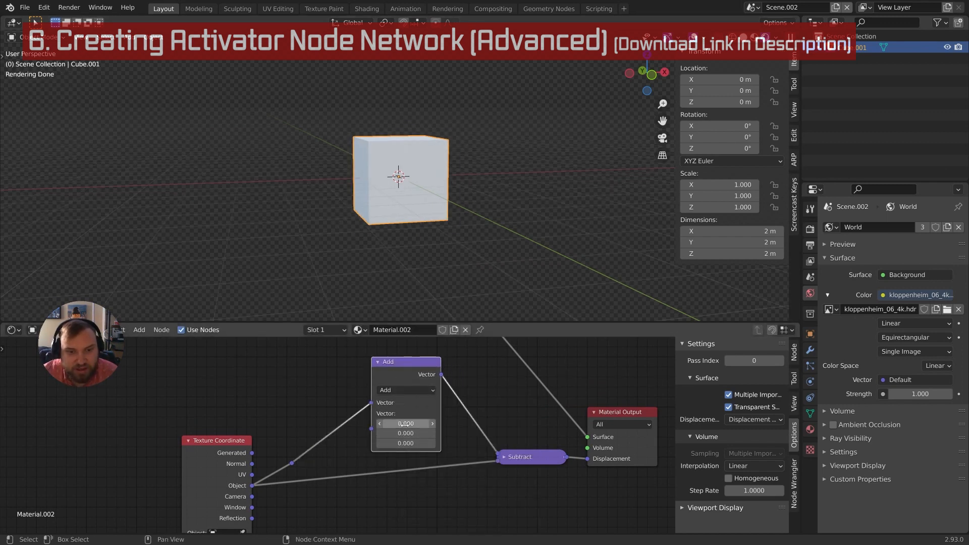
Test the Add node's first vector value at 3 to watch the cube shift, then reset it to 0
{"action": "left_click", "coordinate": [405, 424]}
{"action": "type", "text": "3"}
{"action": "key", "text": "Return"}
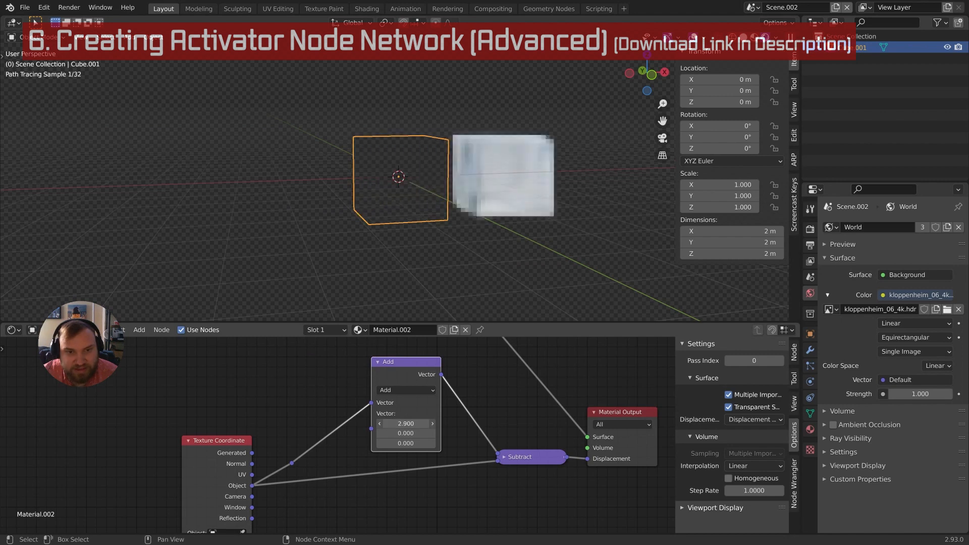
{"action": "left_click_drag", "start_coordinate": [405, 423], "coordinate": [382, 432]}
{"action": "double_click", "coordinate": [409, 424]}
{"action": "type", "text": "0"}
{"action": "key", "text": "Return"}
{"action": "left_click", "coordinate": [414, 390]}
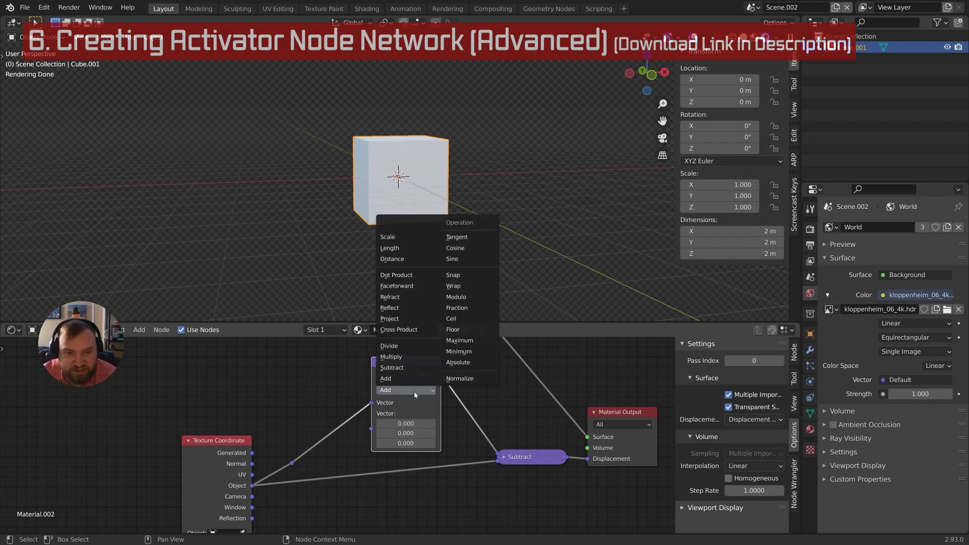
Switch the Vector Math node to Multiply and set its vector value to 1
{"action": "left_click", "coordinate": [414, 356]}
{"action": "scroll", "coordinate": [444, 219], "scroll_direction": "up", "scroll_amount": 3}
{"action": "middle_click_drag", "start_coordinate": [450, 181], "coordinate": [449, 231]}
{"action": "scroll", "coordinate": [449, 232], "scroll_direction": "up", "scroll_amount": 2}
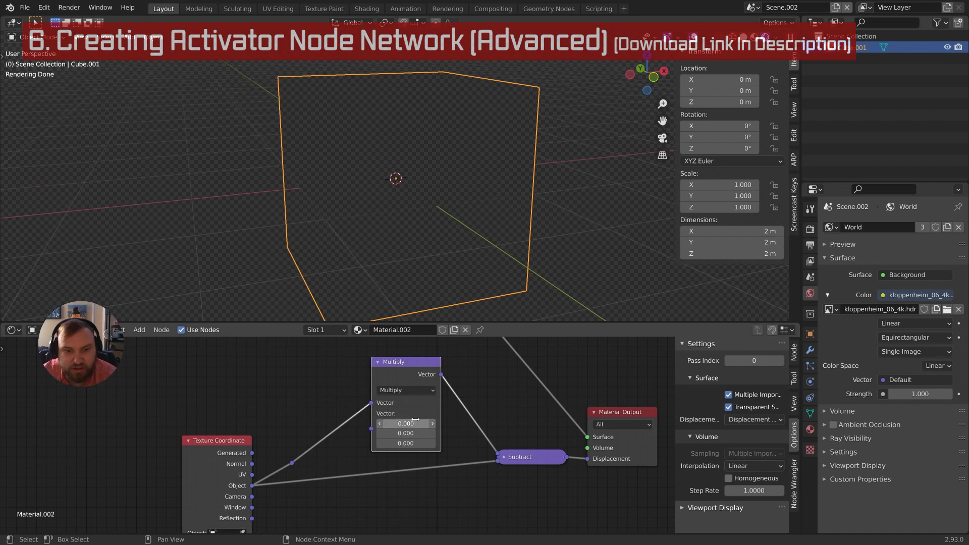
{"action": "left_click_drag", "start_coordinate": [409, 424], "coordinate": [410, 424]}
{"action": "type", "text": "1"}
{"action": "key", "text": "Return"}
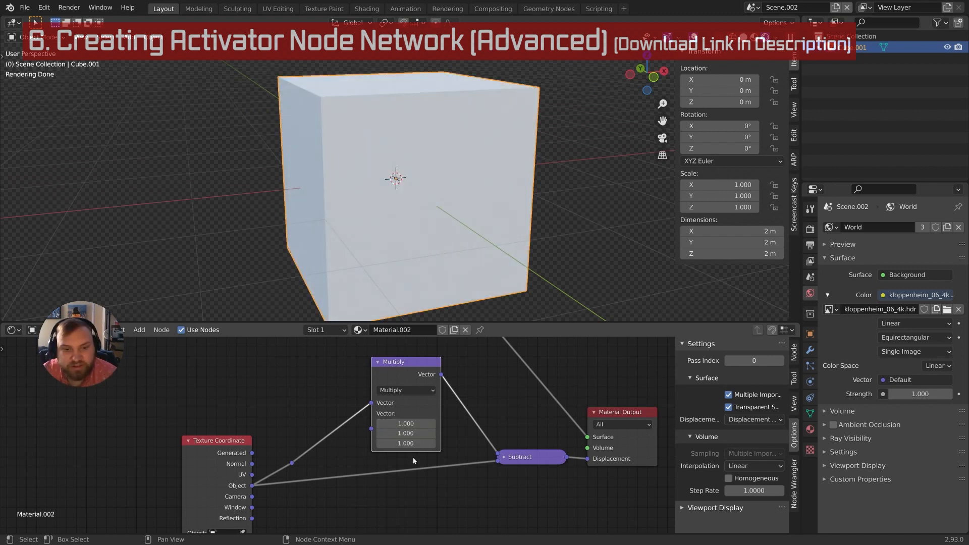
Set all three Multiply vector values to 0 as a test, then back to 1
{"action": "scroll", "coordinate": [412, 457], "scroll_direction": "down", "scroll_amount": 2}
{"action": "middle_click_drag", "start_coordinate": [413, 441], "coordinate": [465, 458]}
{"action": "scroll", "coordinate": [425, 467], "scroll_direction": "down", "scroll_amount": 2}
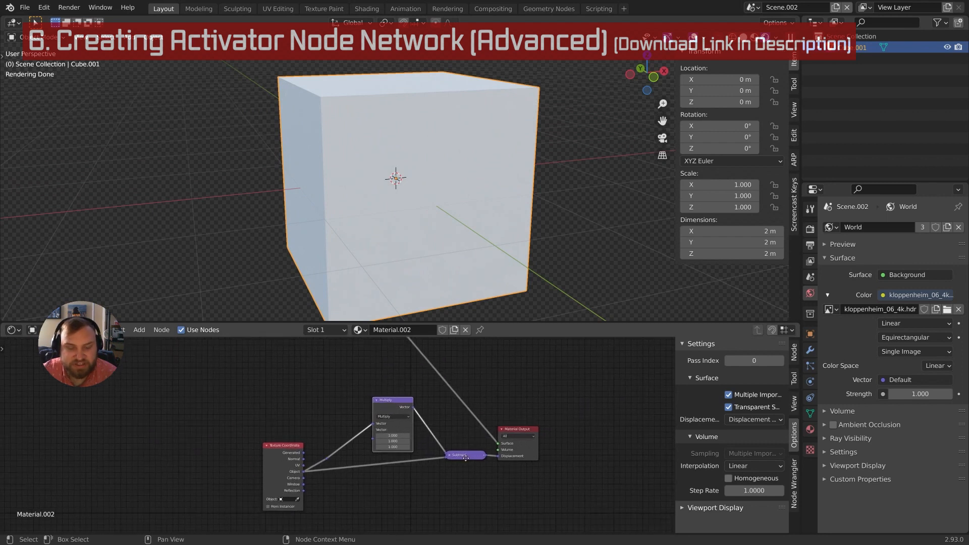
{"action": "scroll", "coordinate": [434, 445], "scroll_direction": "up", "scroll_amount": 2}
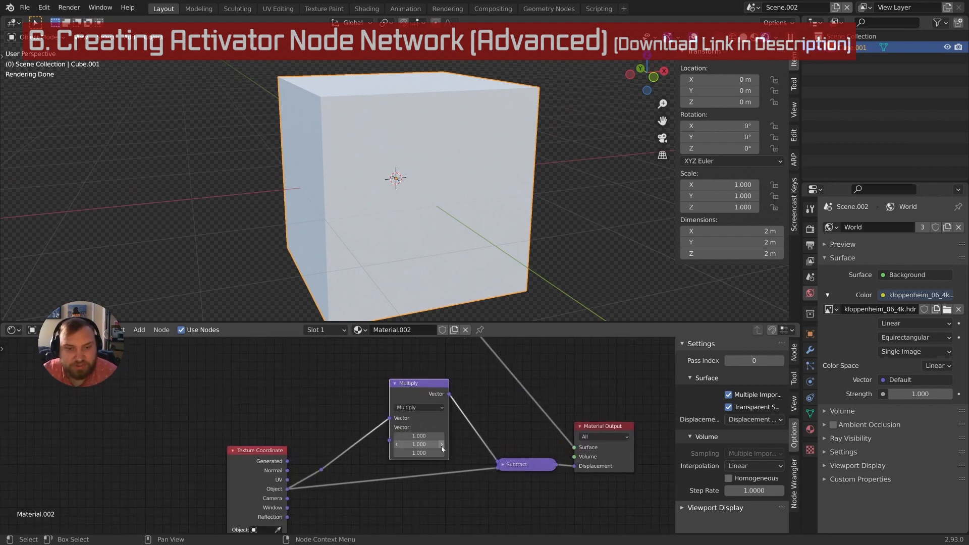
{"action": "middle_click_drag", "start_coordinate": [415, 439], "coordinate": [444, 449]}
{"action": "scroll", "coordinate": [399, 428], "scroll_direction": "down", "scroll_amount": 2}
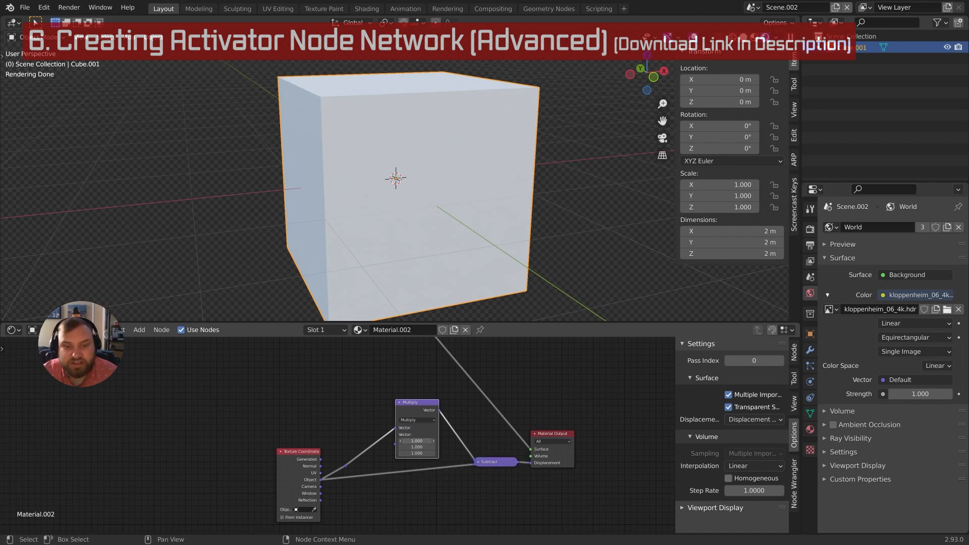
{"action": "left_click_drag", "start_coordinate": [416, 441], "coordinate": [417, 453]}
{"action": "type", "text": "0"}
{"action": "key", "text": "Return"}
{"action": "type", "text": "1"}
{"action": "key", "text": "Return"}
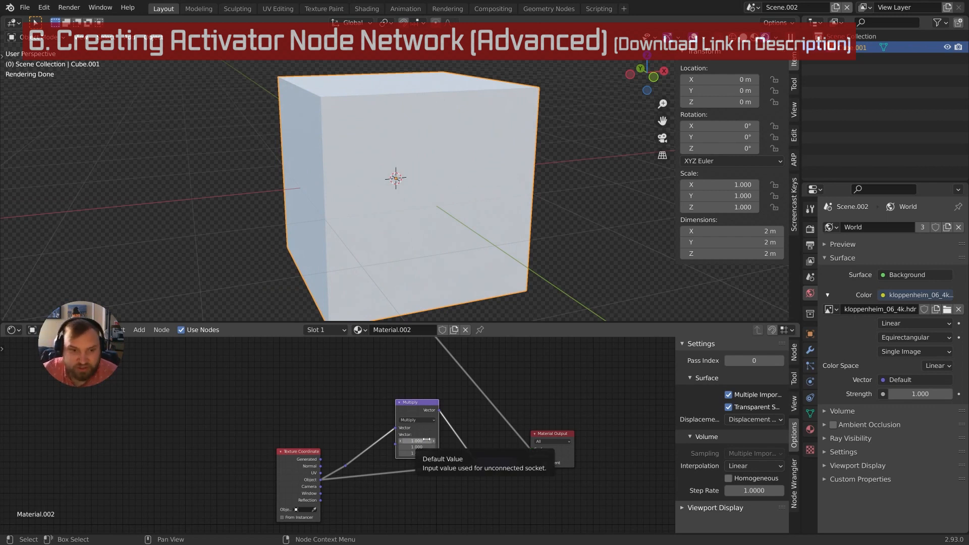
{"action": "middle_click_drag", "start_coordinate": [381, 449], "coordinate": [426, 434]}
{"action": "scroll", "coordinate": [399, 433], "scroll_direction": "down", "scroll_amount": 3}
{"action": "scroll", "coordinate": [391, 408], "scroll_direction": "up", "scroll_amount": 4}
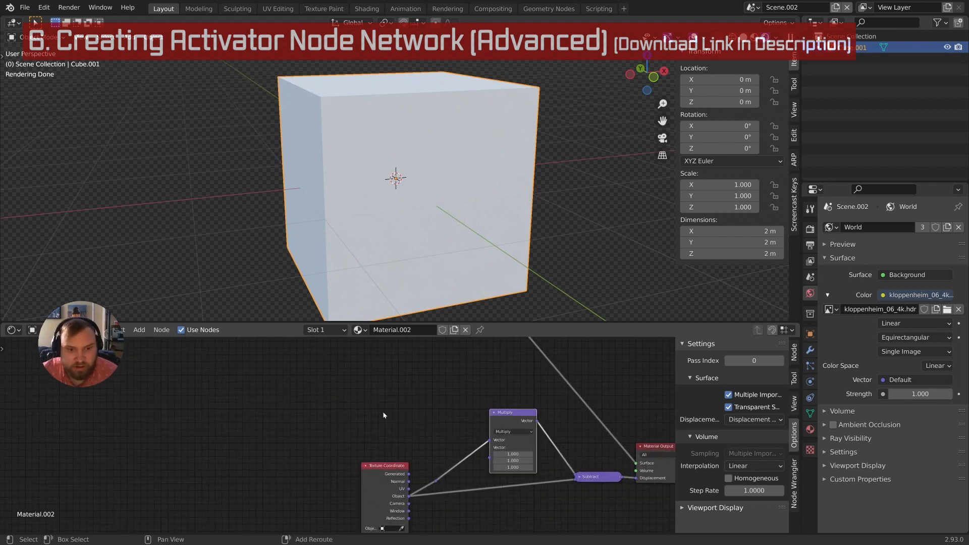
Add a Random node group to the material, then delete it
{"action": "key", "text": "shift+a"}
{"action": "mouse_move", "coordinate": [366, 524]}
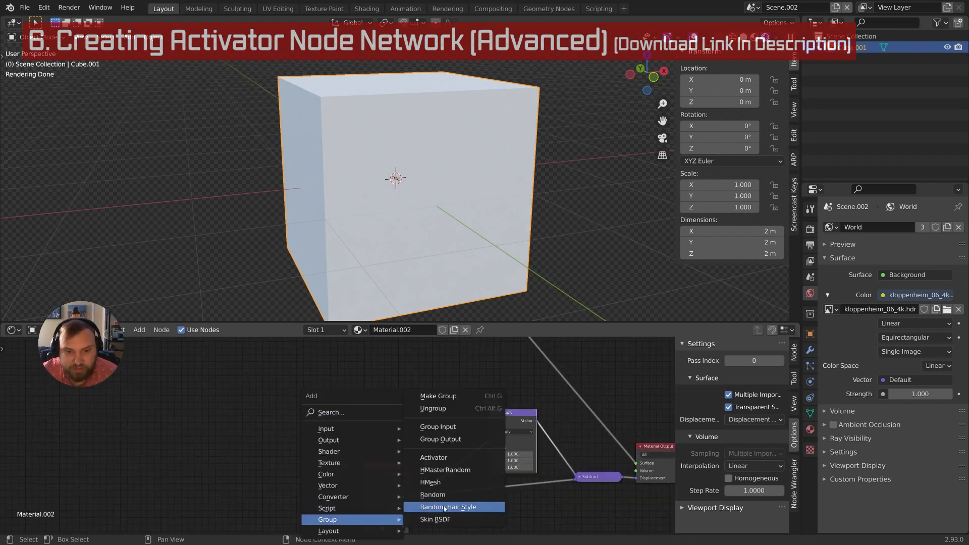
{"action": "left_click", "coordinate": [432, 494]}
{"action": "left_click", "coordinate": [373, 435]}
{"action": "scroll", "coordinate": [373, 438], "scroll_direction": "up", "scroll_amount": 1}
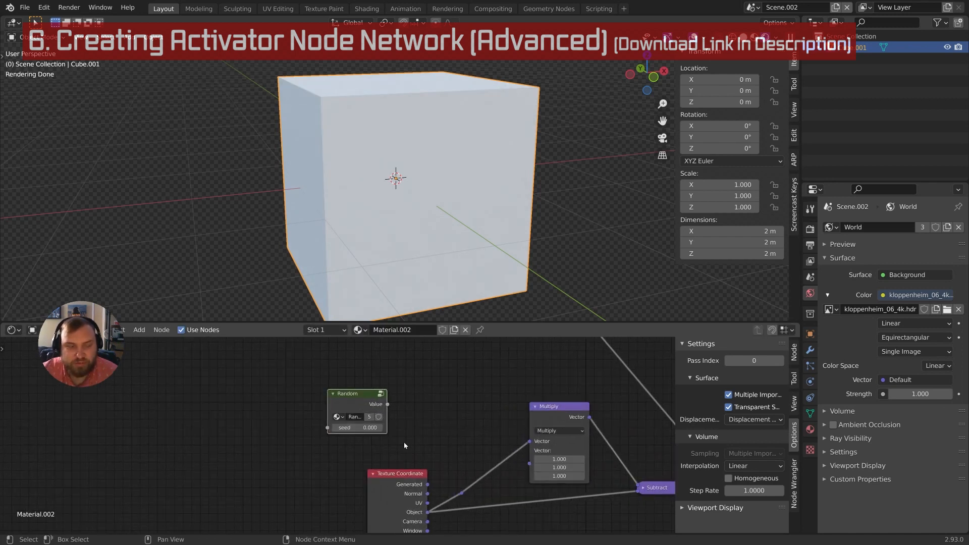
{"action": "middle_click_drag", "start_coordinate": [444, 437], "coordinate": [426, 438]}
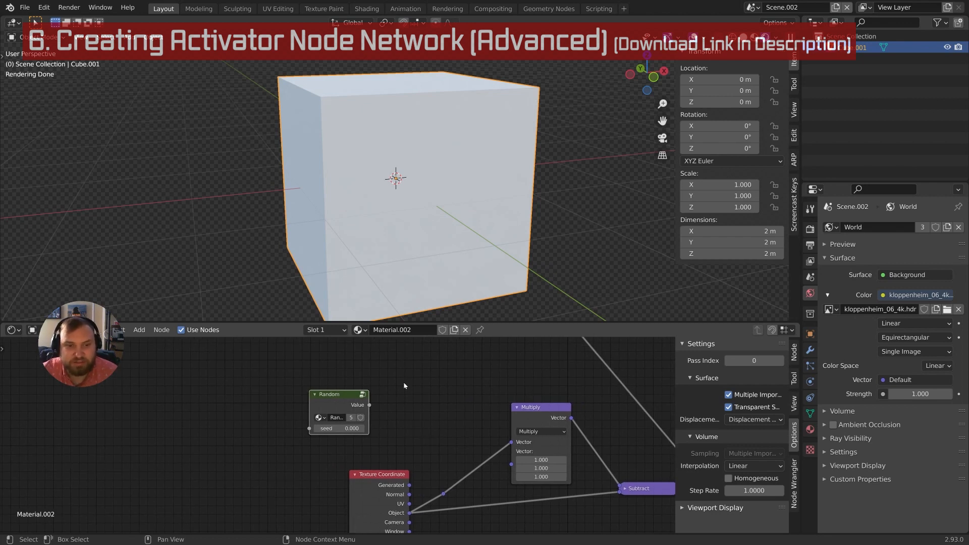
{"action": "key", "text": "x"}
Collapse the Multiply node and move it down beside Subtract
{"action": "middle_click_drag", "start_coordinate": [413, 423], "coordinate": [365, 422]}
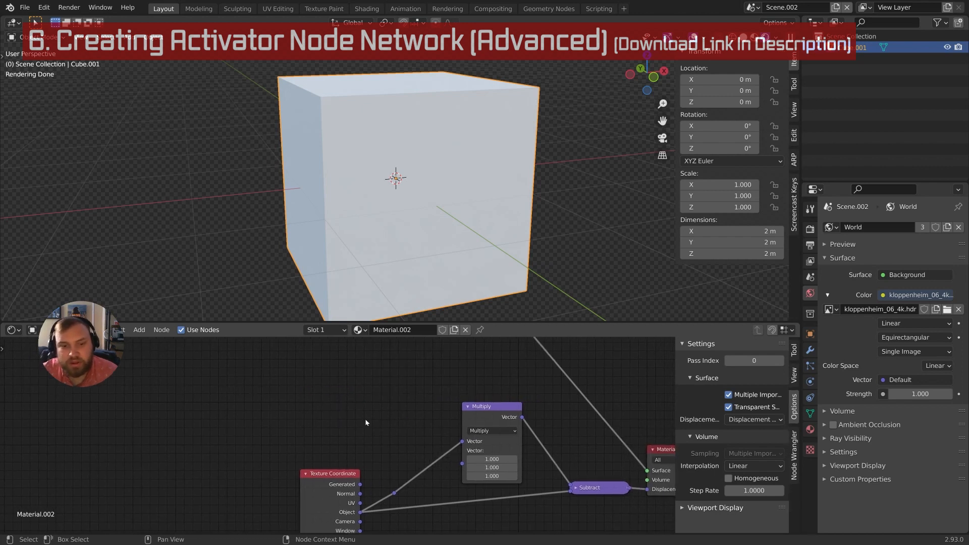
{"action": "scroll", "coordinate": [368, 422], "scroll_direction": "down", "scroll_amount": 3}
{"action": "middle_click_drag", "start_coordinate": [454, 417], "coordinate": [394, 416]}
{"action": "scroll", "coordinate": [394, 416], "scroll_direction": "up", "scroll_amount": 1}
{"action": "left_click", "coordinate": [383, 407]}
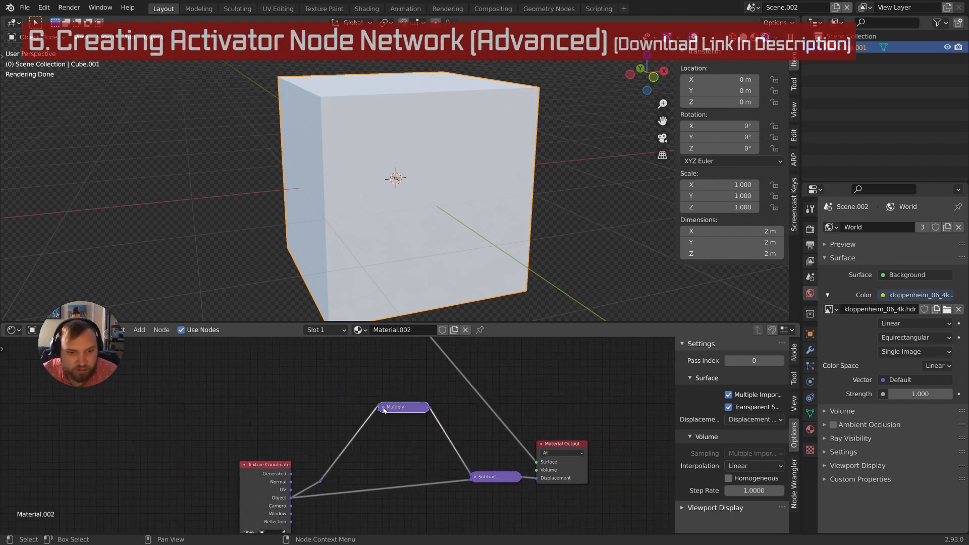
{"action": "left_click_drag", "start_coordinate": [406, 408], "coordinate": [396, 463]}
{"action": "middle_click_drag", "start_coordinate": [426, 465], "coordinate": [425, 462]}
{"action": "middle_click_drag", "start_coordinate": [425, 462], "coordinate": [424, 428]}
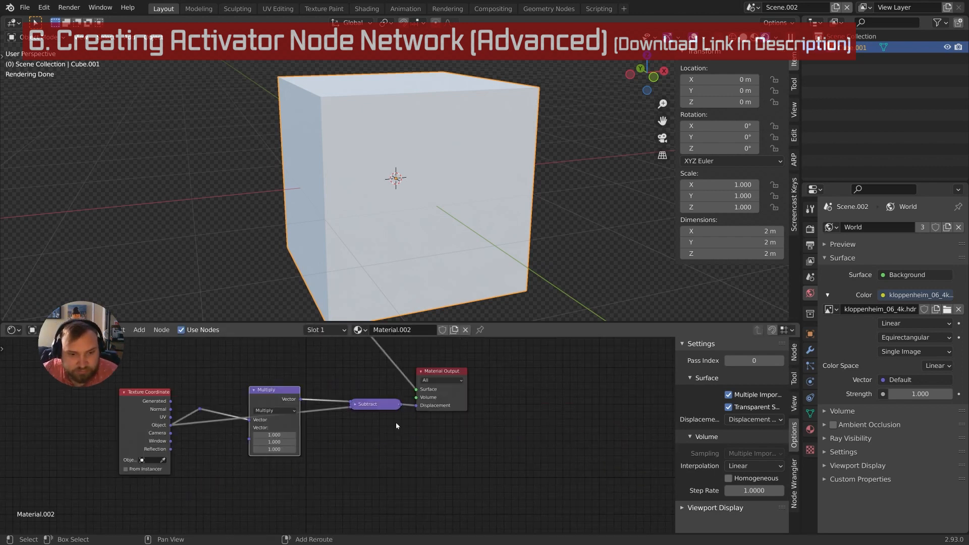
Add and place the Activator group node, then enter the group for editing
{"action": "key", "text": "shift+a"}
{"action": "mouse_move", "coordinate": [396, 426]}
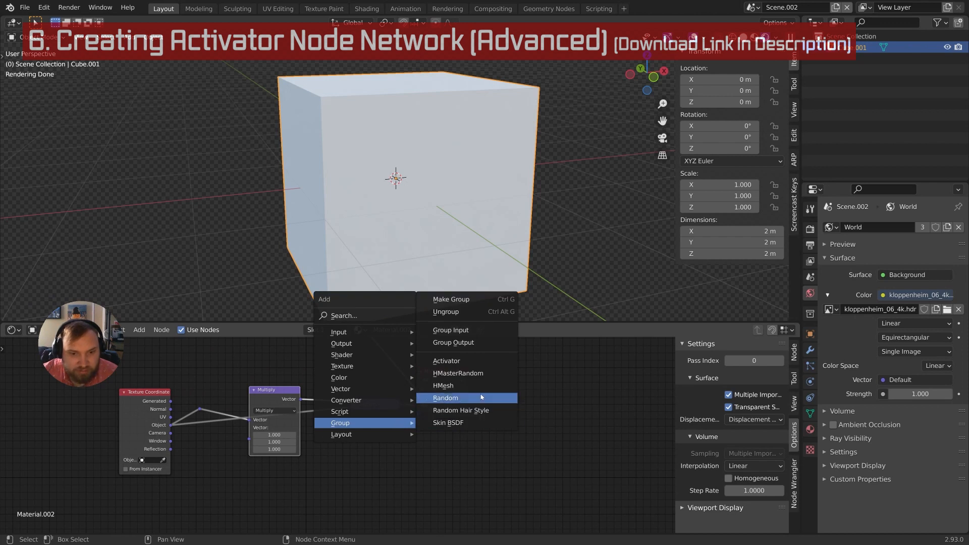
{"action": "left_click", "coordinate": [472, 359]}
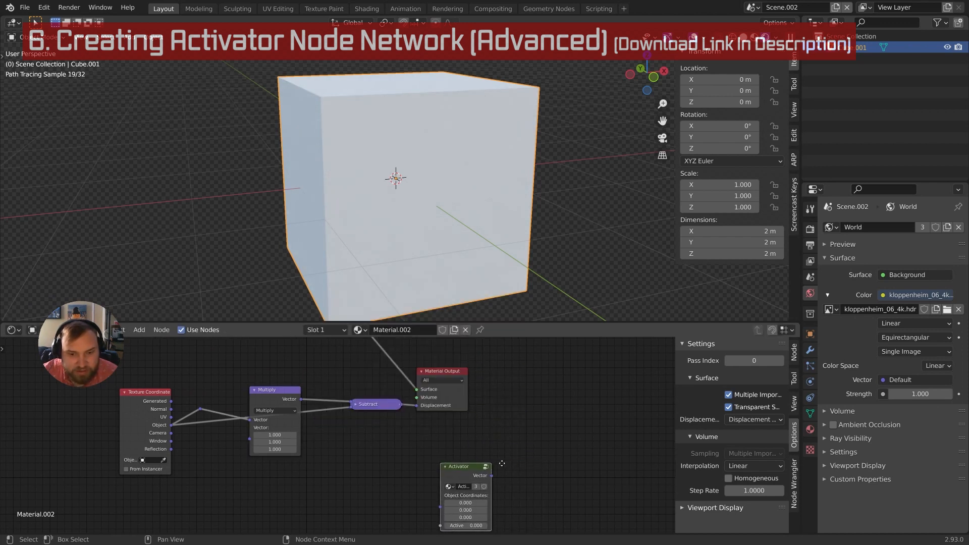
{"action": "left_click", "coordinate": [471, 446]}
{"action": "key", "text": "Tab"}
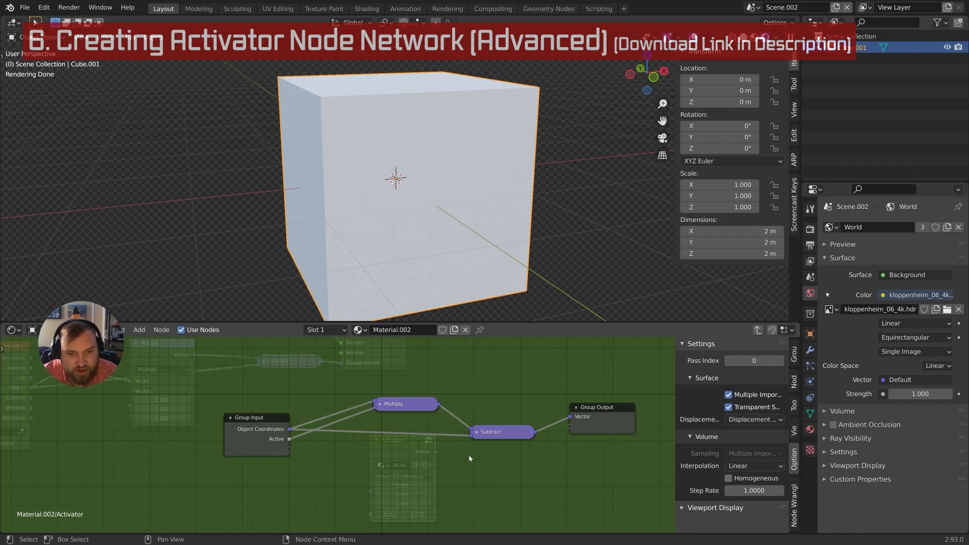
Expand the Multiply node, disconnect Active from its second Vector input, and move it up-left
{"action": "middle_click_drag", "start_coordinate": [468, 457], "coordinate": [455, 451]}
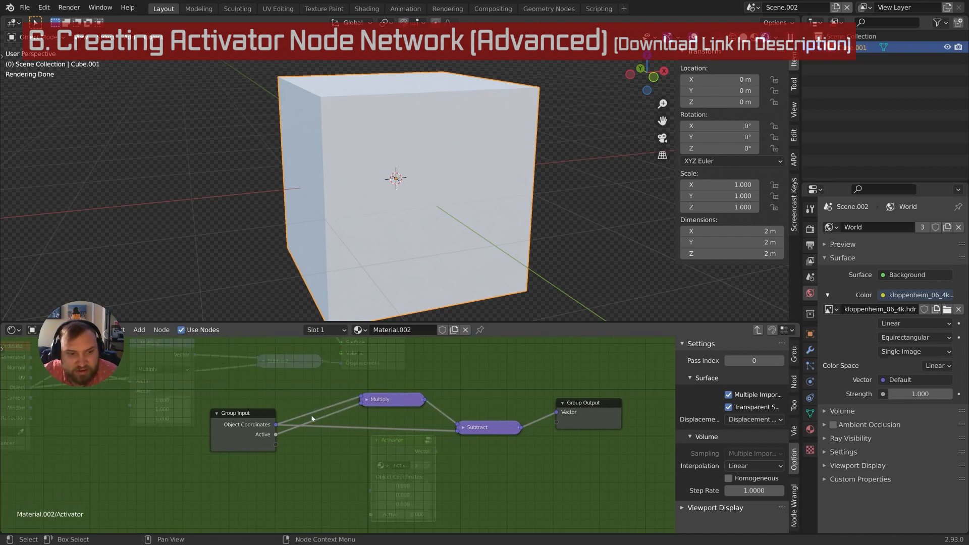
{"action": "left_click", "coordinate": [369, 400]}
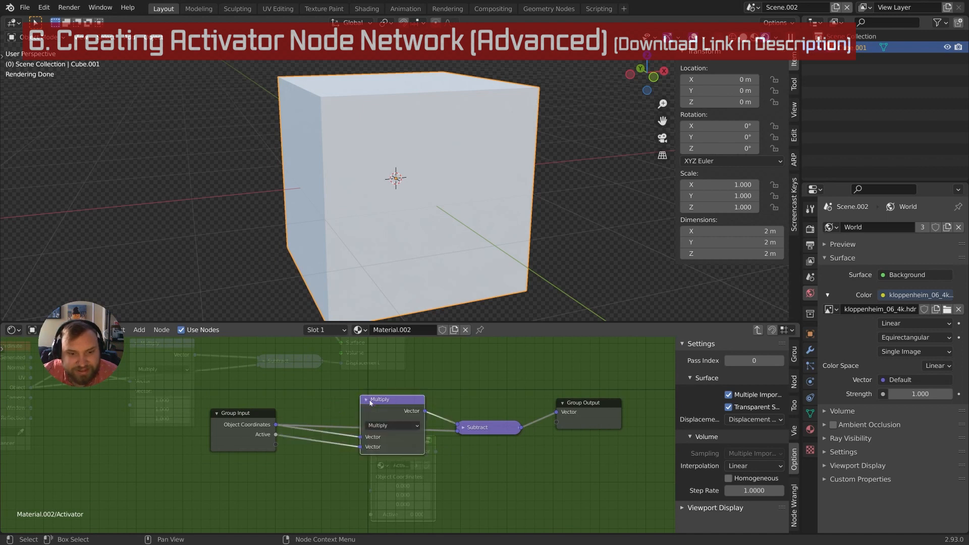
{"action": "left_click_drag", "start_coordinate": [359, 447], "coordinate": [283, 440]}
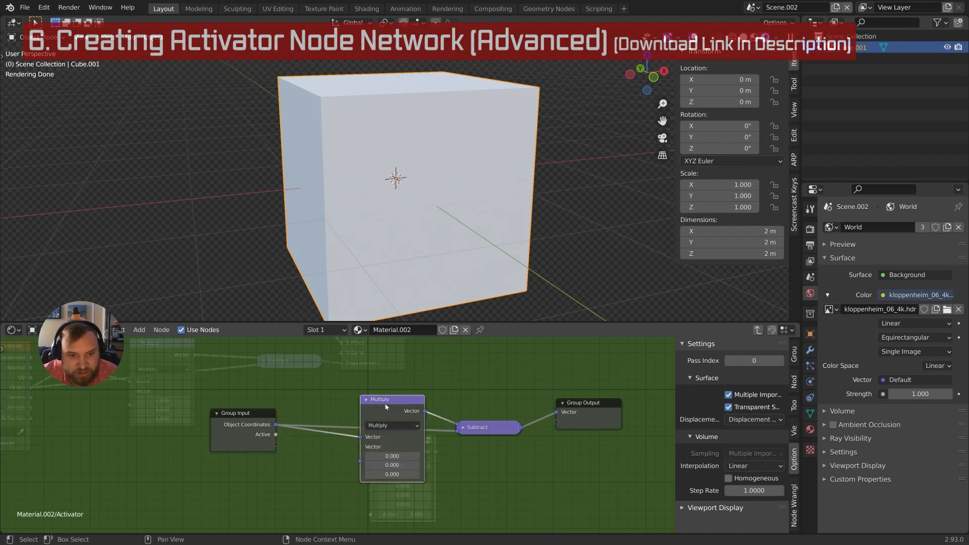
{"action": "left_click_drag", "start_coordinate": [385, 405], "coordinate": [369, 371]}
{"action": "mouse_move", "coordinate": [456, 449]}
{"action": "middle_mouse_down"}
{"action": "mouse_move", "coordinate": [473, 493]}
{"action": "mouse_move", "coordinate": [453, 448]}
{"action": "middle_mouse_up"}
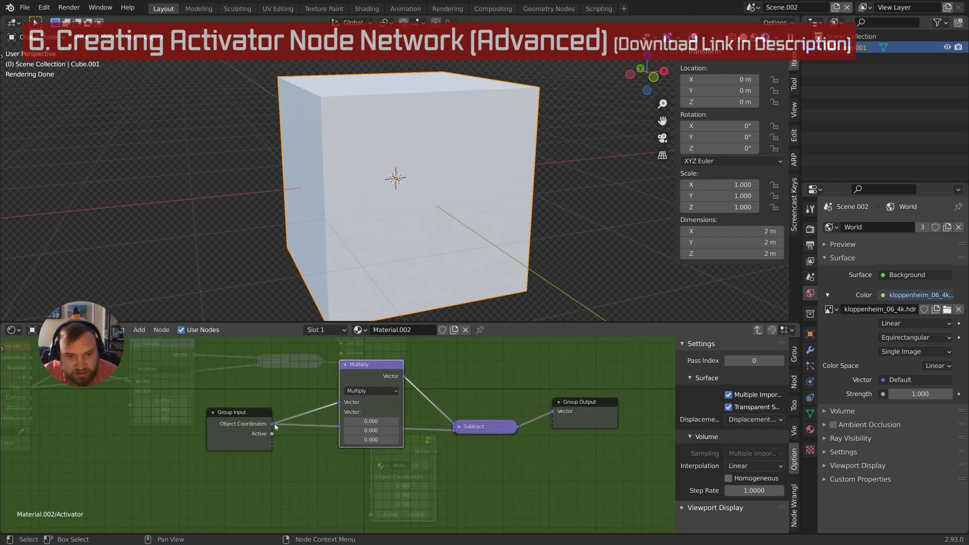
Reposition the Multiply node expanded and connect Active to its second Vector input
{"action": "left_click", "coordinate": [346, 364]}
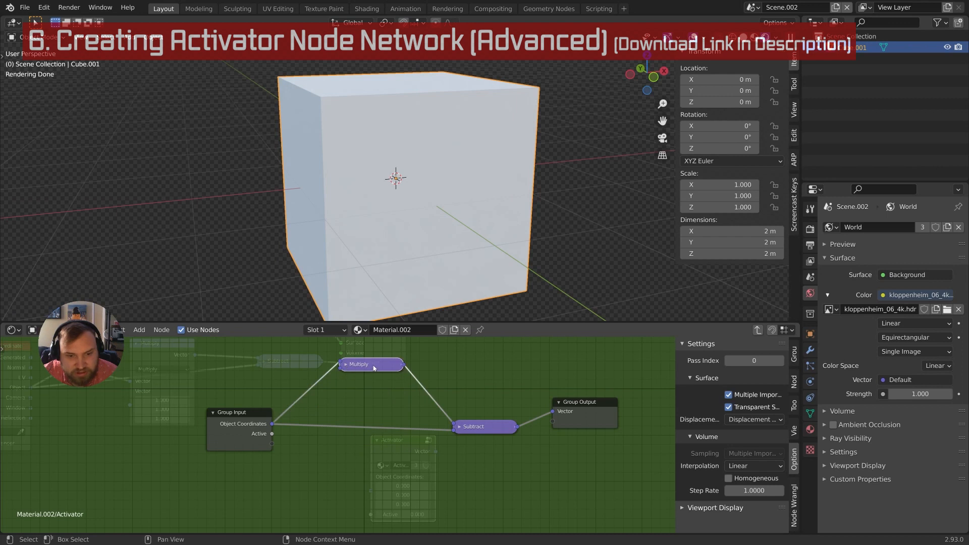
{"action": "left_click_drag", "start_coordinate": [372, 365], "coordinate": [373, 362]}
{"action": "middle_click_drag", "start_coordinate": [415, 398], "coordinate": [414, 416]}
{"action": "left_click", "coordinate": [345, 378]}
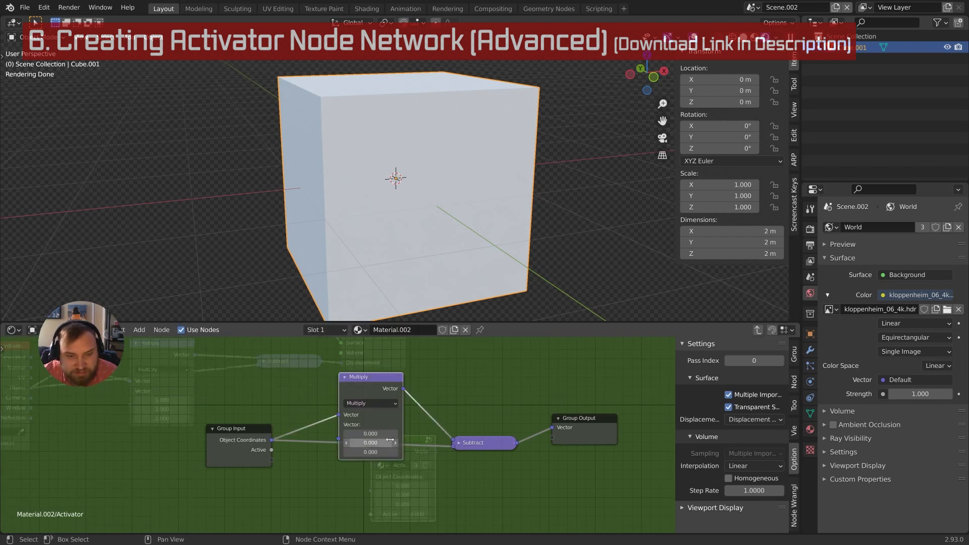
{"action": "scroll", "coordinate": [374, 383], "scroll_direction": "down", "scroll_amount": 2}
{"action": "scroll", "coordinate": [389, 452], "scroll_direction": "up", "scroll_amount": 2}
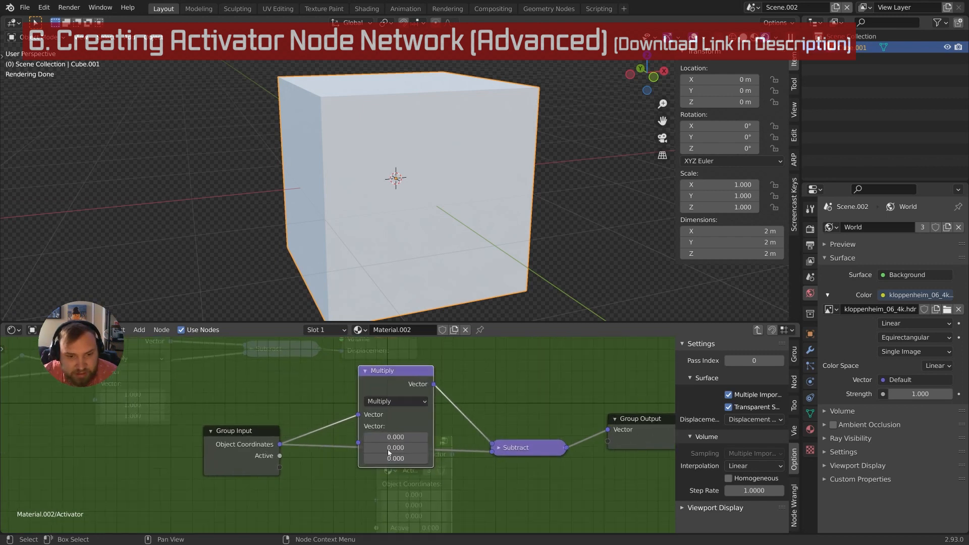
{"action": "left_click_drag", "start_coordinate": [280, 456], "coordinate": [364, 447]}
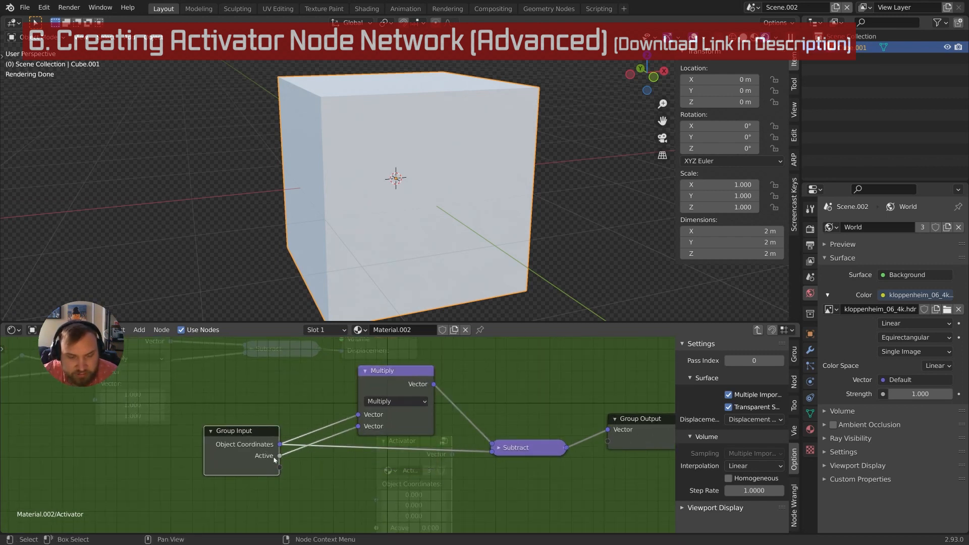
{"action": "middle_click_drag", "start_coordinate": [253, 458], "coordinate": [190, 472]}
{"action": "scroll", "coordinate": [190, 472], "scroll_direction": "up", "scroll_amount": 1}
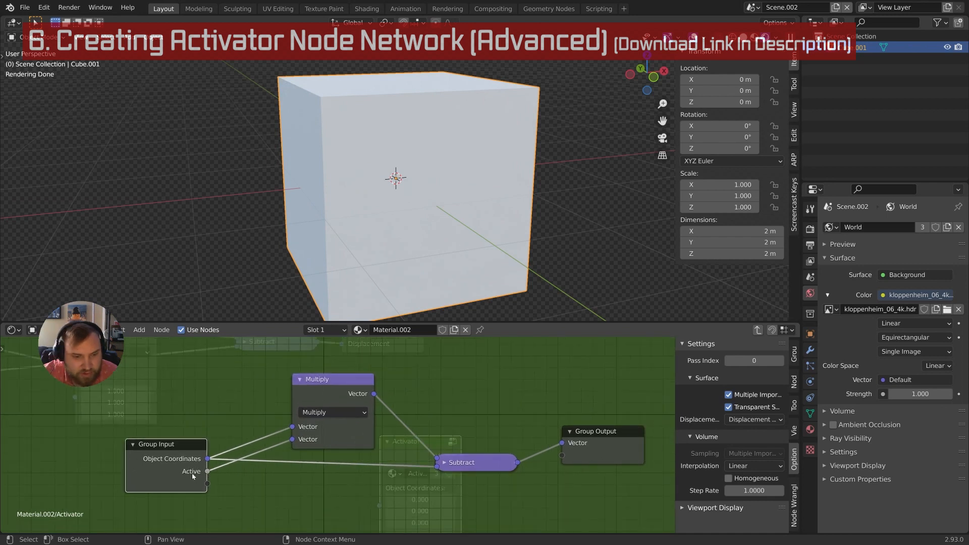
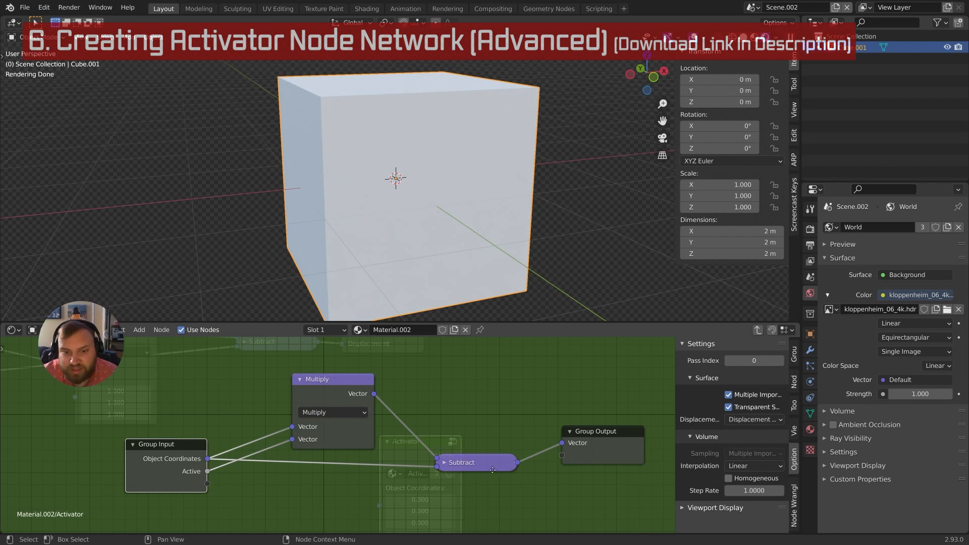
Exit the Activator group, now multiplying and subtracting by Active, back to Material.002
{"action": "middle_click_drag", "start_coordinate": [493, 470], "coordinate": [476, 469]}
{"action": "middle_click_drag", "start_coordinate": [475, 404], "coordinate": [475, 416]}
{"action": "key", "text": "Tab"}
{"action": "scroll", "coordinate": [449, 461], "scroll_direction": "down", "scroll_amount": 6}
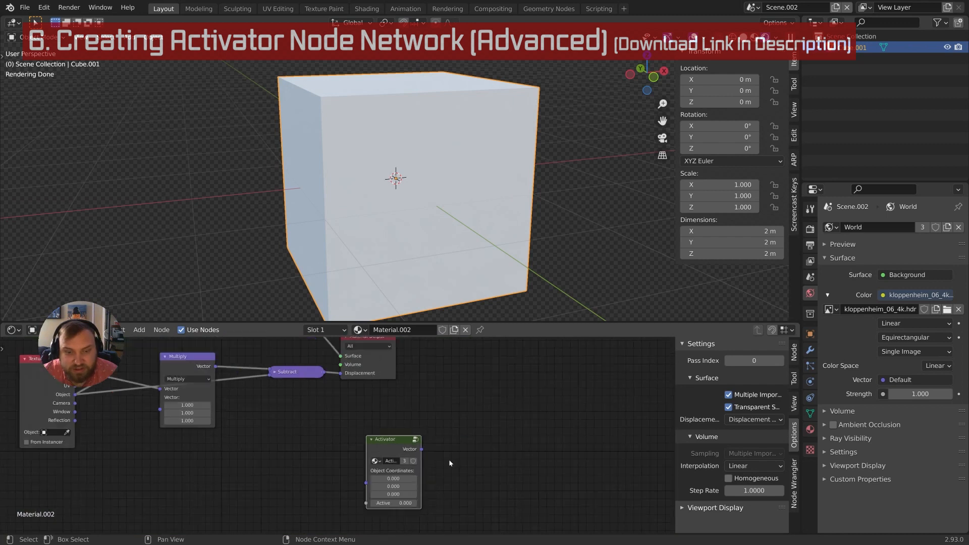
Connect Activator's Vector to Displacement and Texture Coordinate's Object into Activator
{"action": "middle_click_drag", "start_coordinate": [399, 375], "coordinate": [395, 411]}
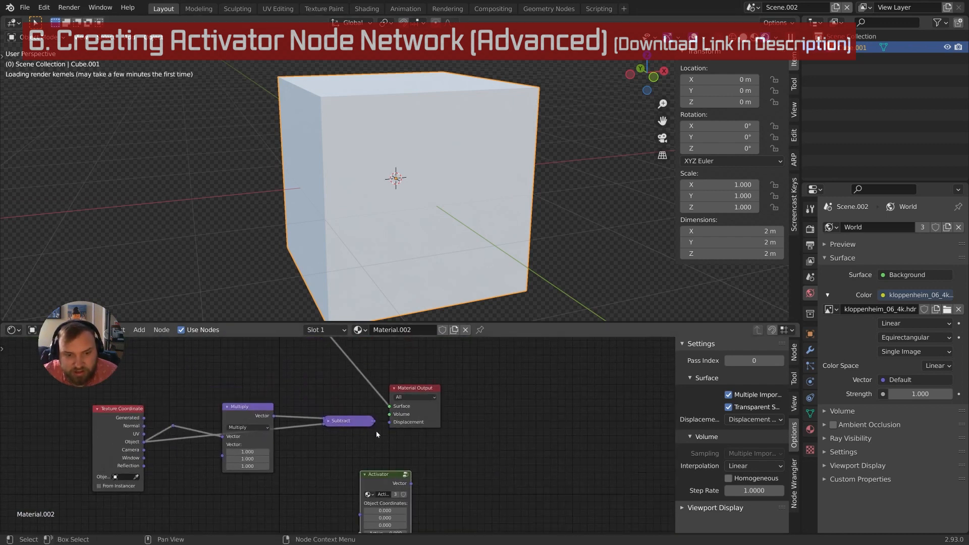
{"action": "left_click_drag", "start_coordinate": [416, 392], "coordinate": [465, 378]}
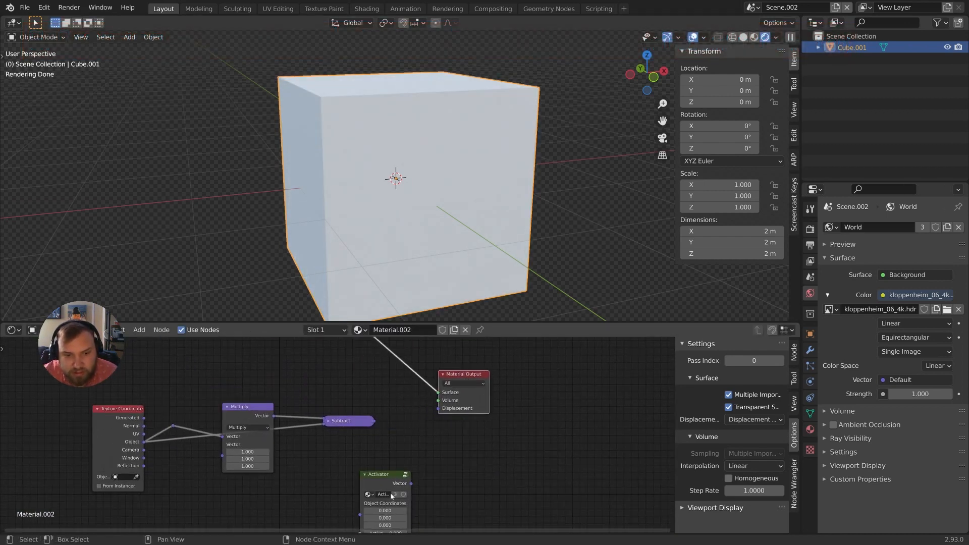
{"action": "left_click_drag", "start_coordinate": [412, 483], "coordinate": [437, 408]}
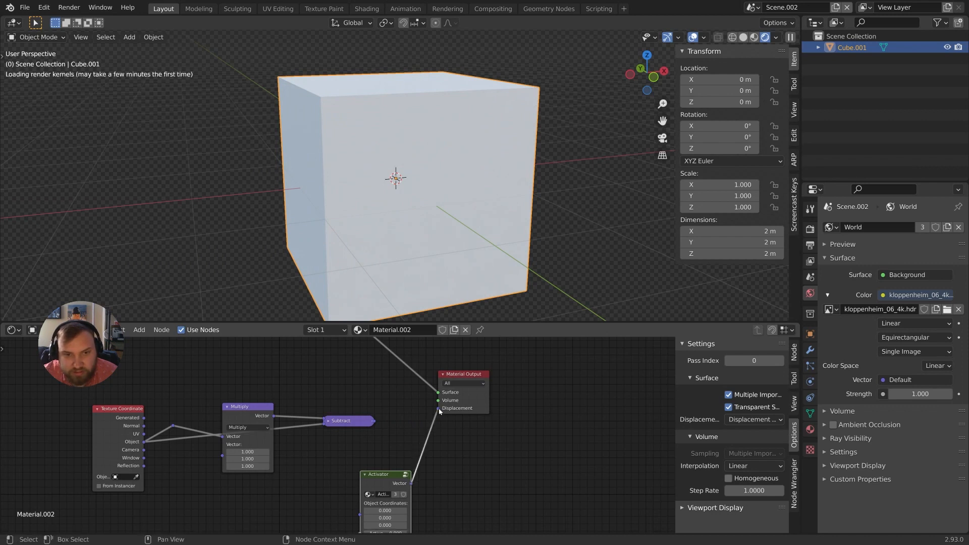
{"action": "middle_click_drag", "start_coordinate": [203, 477], "coordinate": [260, 425]}
{"action": "left_click_drag", "start_coordinate": [203, 393], "coordinate": [417, 451]}
{"action": "middle_click_drag", "start_coordinate": [459, 380], "coordinate": [409, 419]}
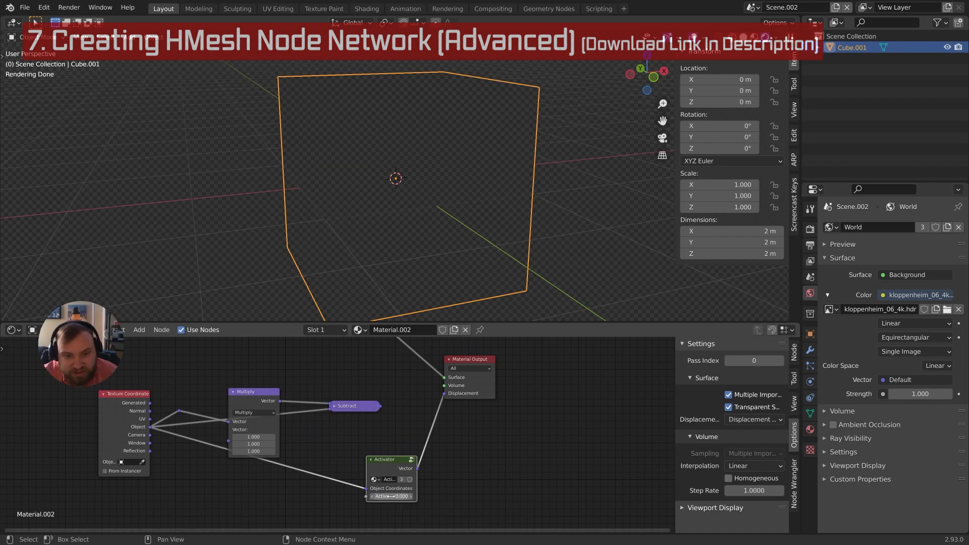
Test Activator's Active value by lowering and raising it, ending at 1.000
{"action": "left_click", "coordinate": [398, 496]}
{"action": "type", "text": "0.0"}
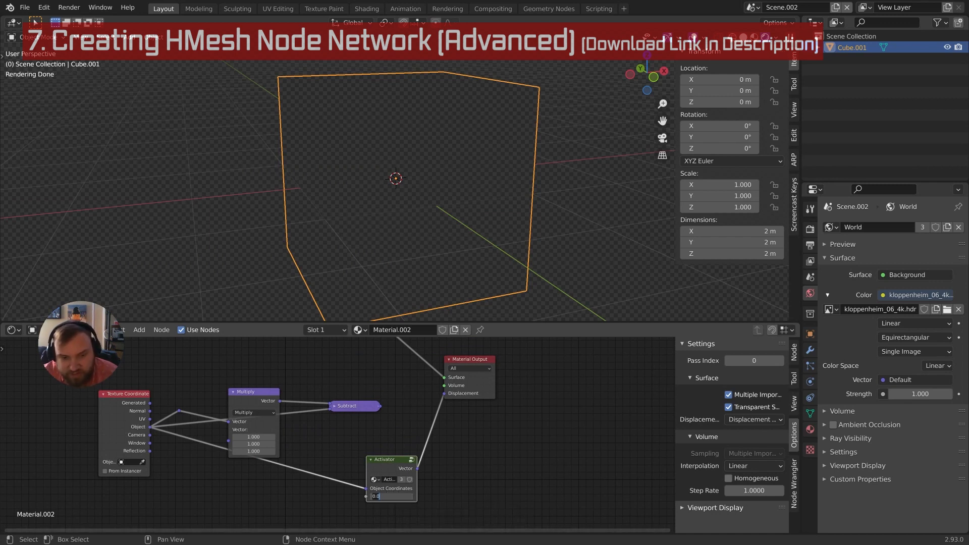
{"action": "key", "text": "Return"}
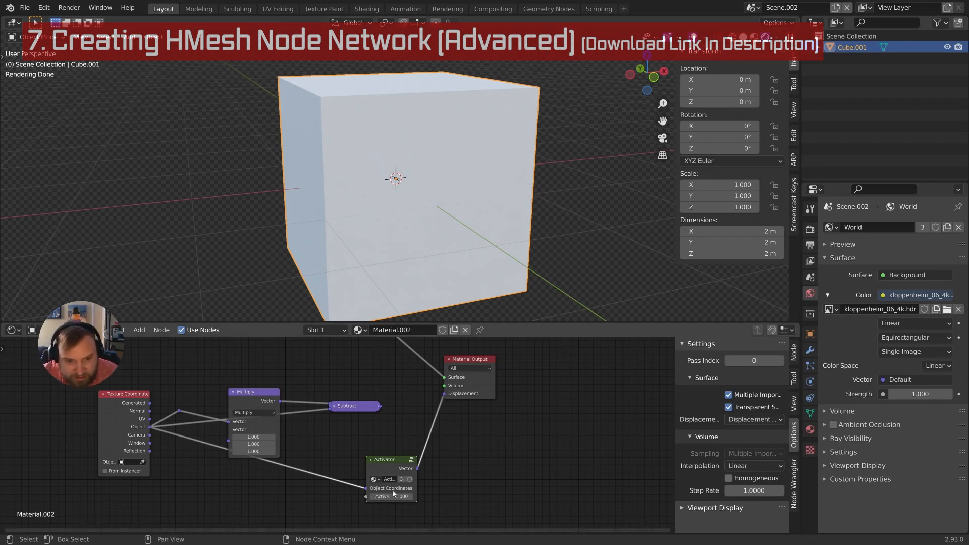
{"action": "left_click_drag", "start_coordinate": [394, 496], "coordinate": [292, 496], "text": "shift"}
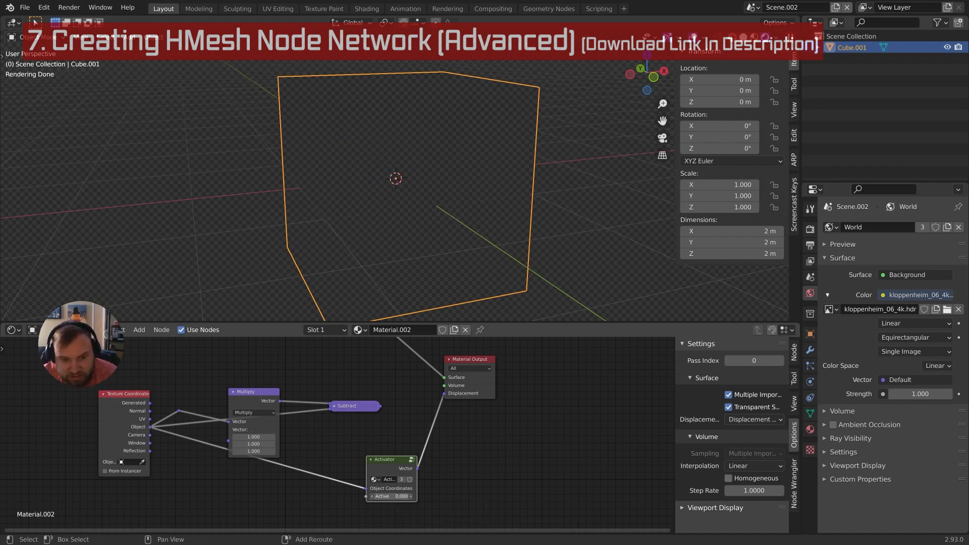
{"action": "left_click_drag", "start_coordinate": [391, 496], "coordinate": [444, 496]}
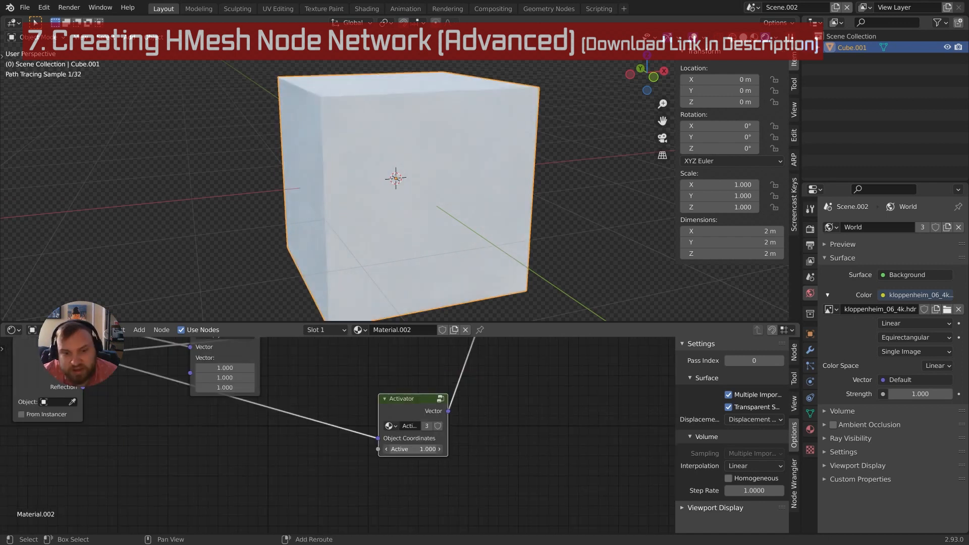
{"action": "mouse_move", "coordinate": [414, 449]}
{"action": "left_mouse_down"}
{"action": "mouse_move", "coordinate": [373, 449]}
{"action": "mouse_move", "coordinate": [415, 449]}
{"action": "left_mouse_up"}
{"action": "scroll", "coordinate": [314, 458], "scroll_direction": "down", "scroll_amount": 3}
{"action": "middle_click_drag", "start_coordinate": [286, 424], "coordinate": [398, 474]}
Add a Value node and connect it to Activator's Active input
{"action": "key", "text": "shift+a"}
{"action": "left_click", "coordinate": [251, 362]}
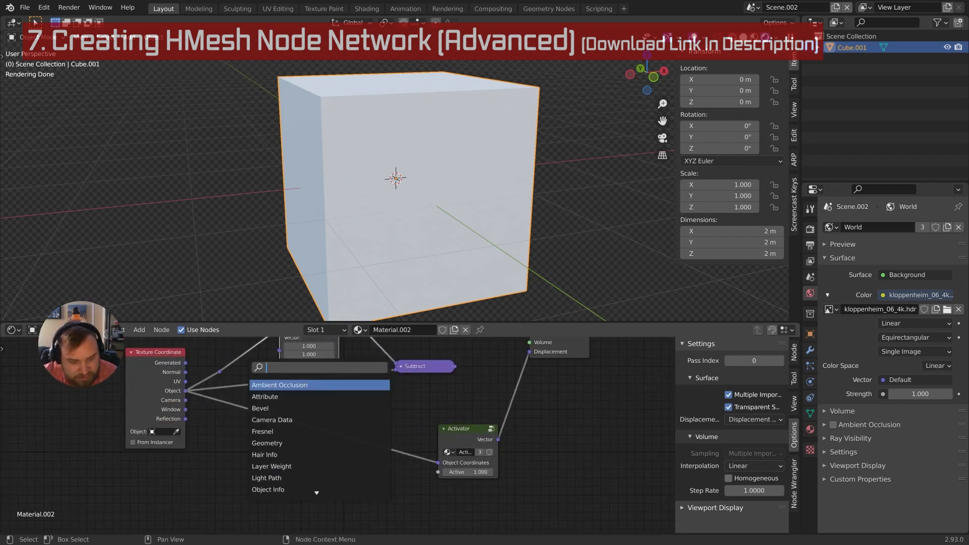
{"action": "type", "text": "value"}
{"action": "key", "text": "Return"}
{"action": "left_click", "coordinate": [257, 483]}
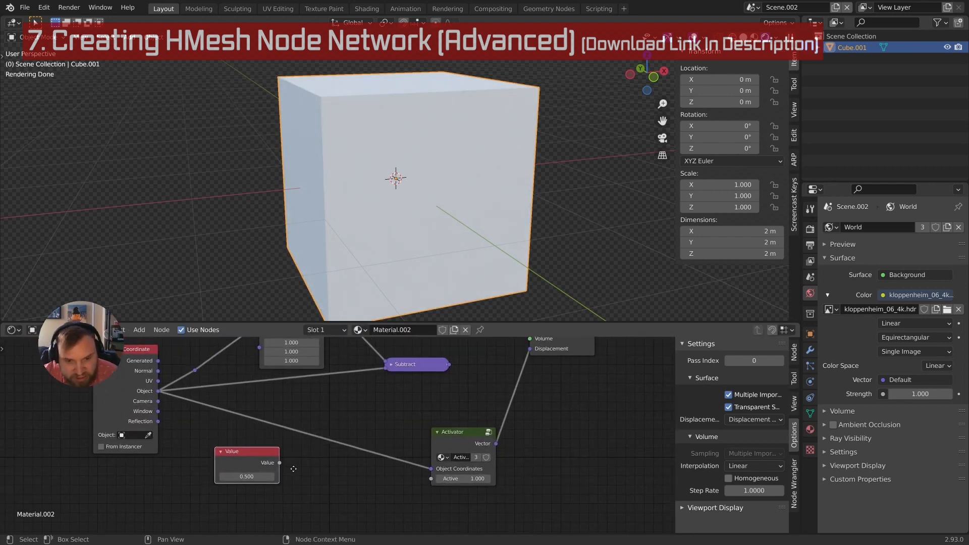
{"action": "scroll", "coordinate": [285, 467], "scroll_direction": "up", "scroll_amount": 1}
{"action": "left_click_drag", "start_coordinate": [275, 463], "coordinate": [426, 478]}
Set the Value node to 0, then 1, and tuck it left of Activator
{"action": "double_click", "coordinate": [242, 476]}
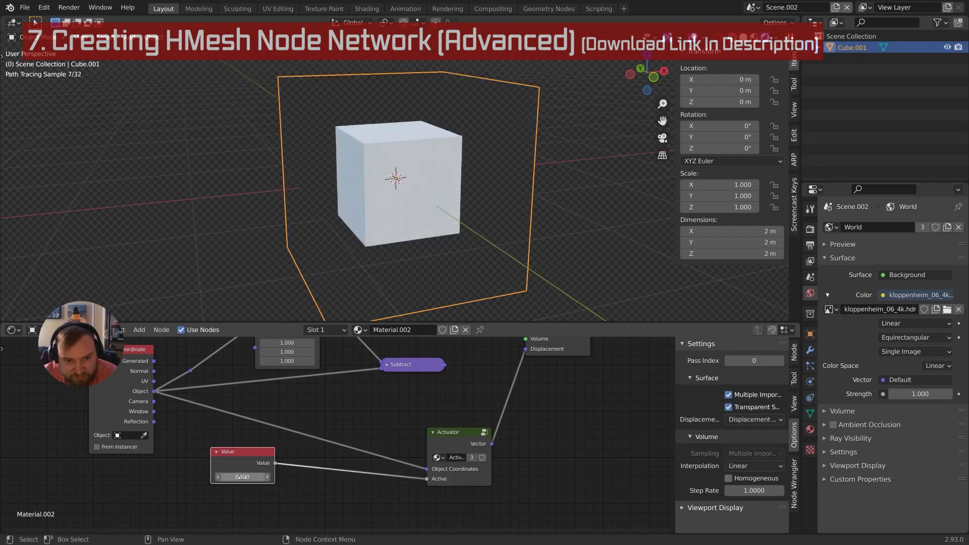
{"action": "type", "text": "0"}
{"action": "key", "text": "Return"}
{"action": "double_click", "coordinate": [242, 476]}
{"action": "type", "text": "1"}
{"action": "key", "text": "Return"}
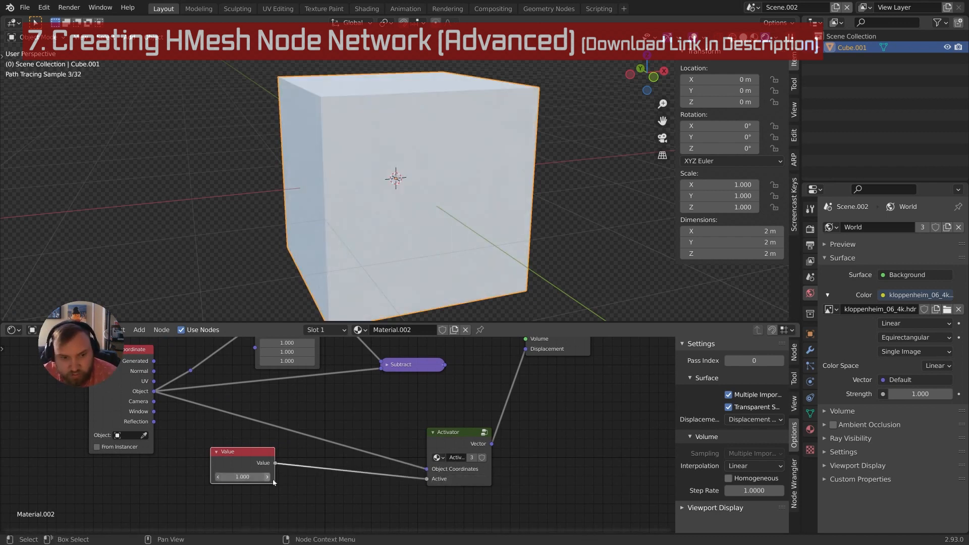
{"action": "left_click_drag", "start_coordinate": [245, 461], "coordinate": [228, 466]}
{"action": "scroll", "coordinate": [287, 470], "scroll_direction": "up", "scroll_amount": 1}
{"action": "scroll", "coordinate": [288, 470], "scroll_direction": "up", "scroll_amount": 2}
{"action": "middle_click_drag", "start_coordinate": [288, 470], "coordinate": [289, 462]}
Insert a Greater Than Math node (threshold 0.500) on the link and set Value to 0.510
{"action": "key", "text": "shift+a"}
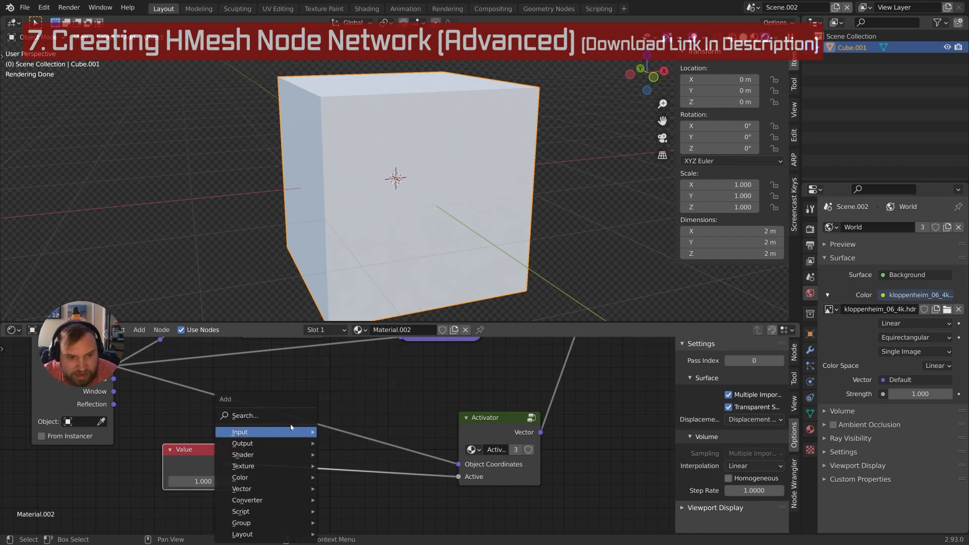
{"action": "left_click", "coordinate": [292, 414]}
{"action": "type", "text": "math"}
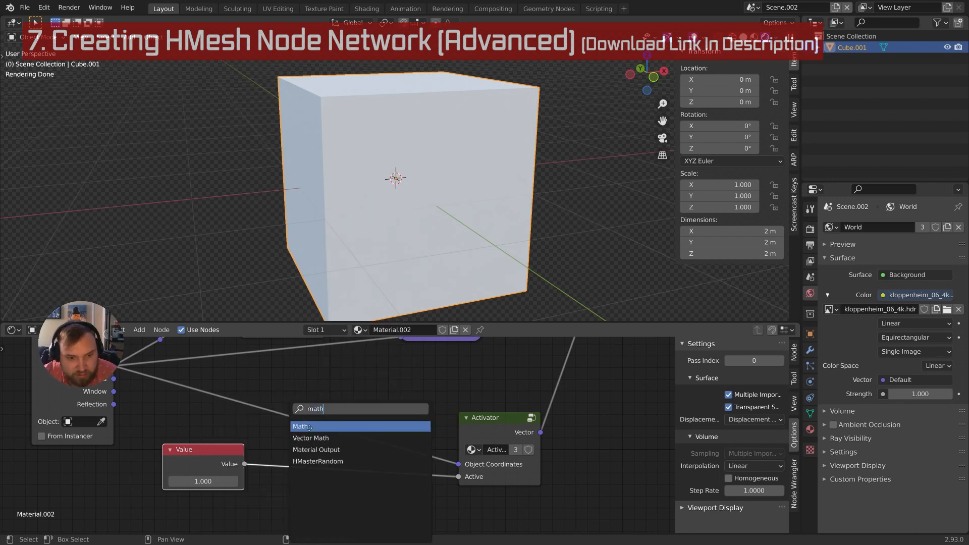
{"action": "key", "text": "Return"}
{"action": "left_click", "coordinate": [311, 456]}
{"action": "middle_click_drag", "start_coordinate": [312, 455], "coordinate": [313, 431]}
{"action": "left_click", "coordinate": [347, 453]}
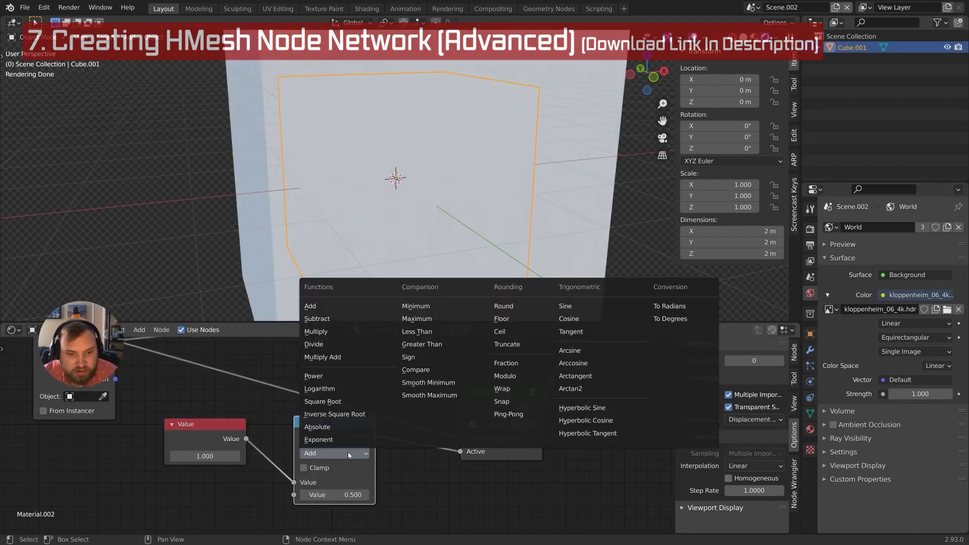
{"action": "left_click", "coordinate": [434, 343]}
{"action": "scroll", "coordinate": [342, 483], "scroll_direction": "down", "scroll_amount": 2}
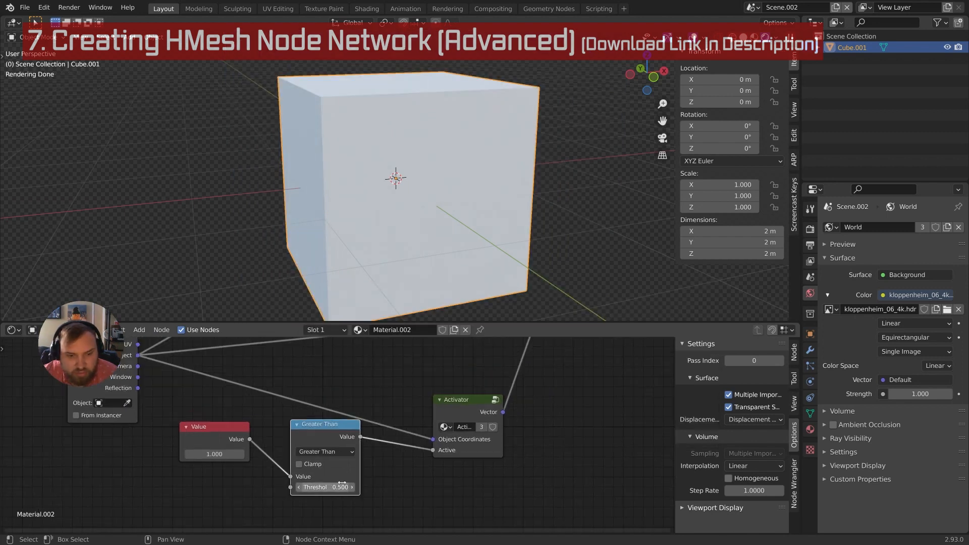
{"action": "mouse_move", "coordinate": [227, 455]}
{"action": "left_mouse_down", "text": "shift"}
{"action": "mouse_move", "coordinate": [177, 455]}
{"action": "mouse_move", "coordinate": [230, 455]}
{"action": "mouse_move", "coordinate": [187, 455]}
{"action": "mouse_move", "coordinate": [222, 455]}
{"action": "left_mouse_up", "text": "shift"}
{"action": "scroll", "coordinate": [363, 453], "scroll_direction": "down", "scroll_amount": 3}
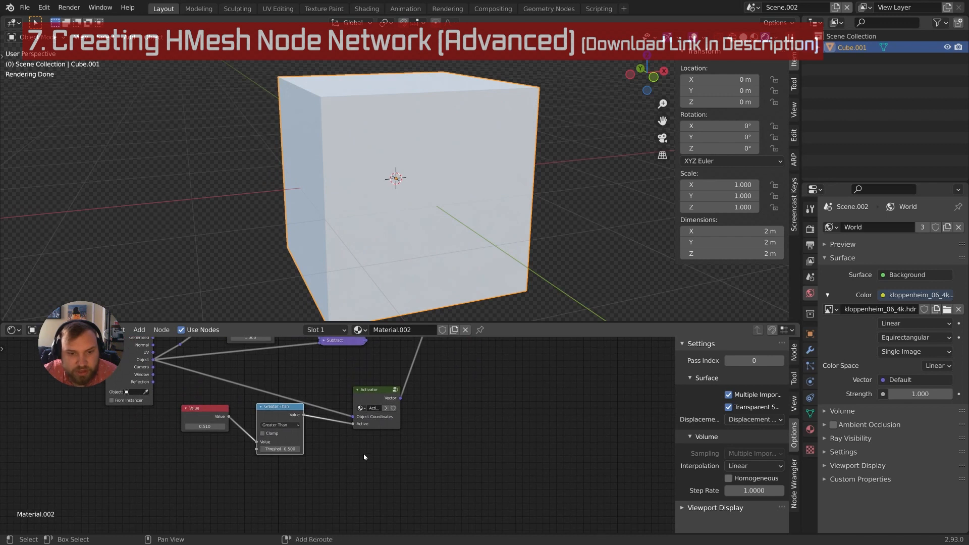
Place an HMesh group node below Activator, shift it left, and enter the group
{"action": "key", "text": "shift+a"}
{"action": "mouse_move", "coordinate": [328, 523]}
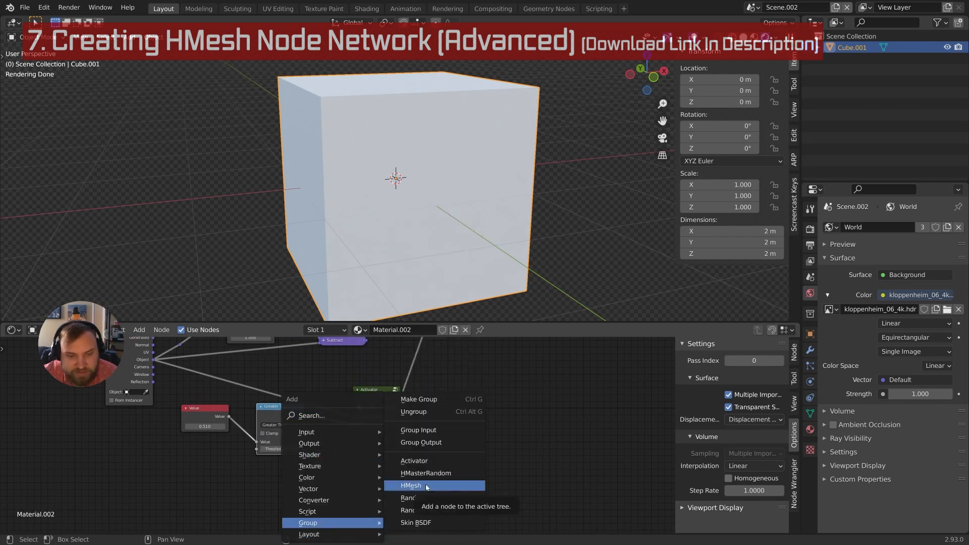
{"action": "left_click", "coordinate": [426, 487]}
{"action": "left_click", "coordinate": [356, 454]}
{"action": "scroll", "coordinate": [359, 457], "scroll_direction": "up", "scroll_amount": 4}
{"action": "middle_click_drag", "start_coordinate": [386, 480], "coordinate": [333, 455]}
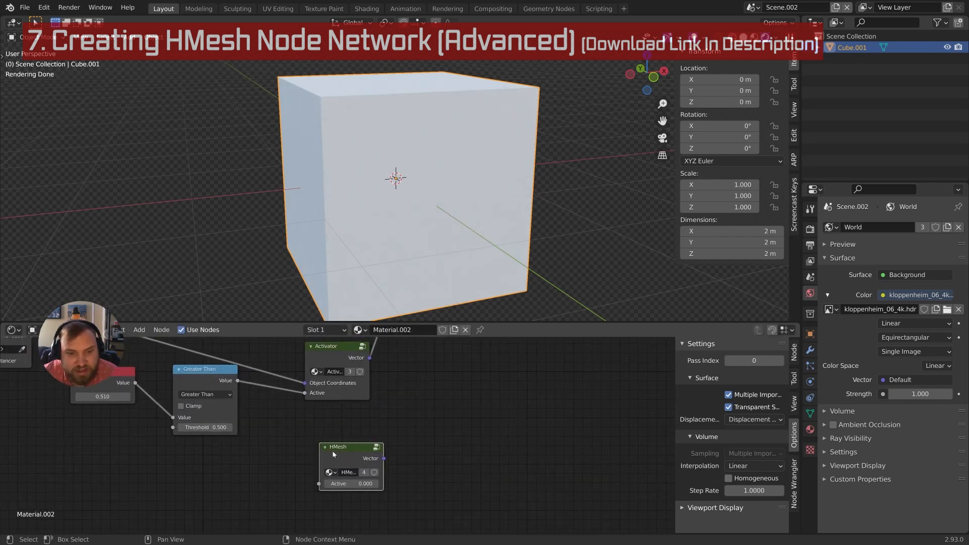
{"action": "middle_click_drag", "start_coordinate": [320, 399], "coordinate": [320, 401]}
{"action": "left_click", "coordinate": [332, 361]}
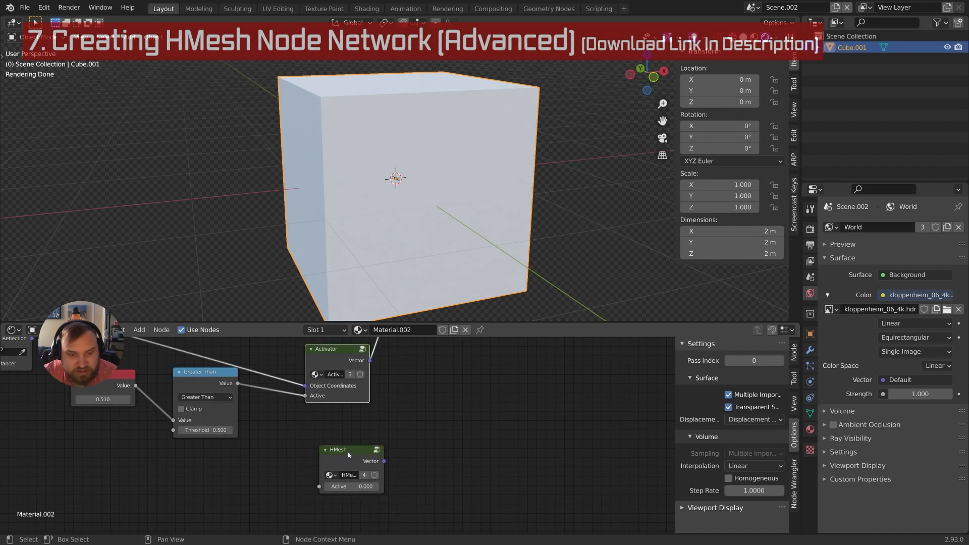
{"action": "left_click_drag", "start_coordinate": [348, 454], "coordinate": [326, 456]}
{"action": "middle_click_drag", "start_coordinate": [323, 440], "coordinate": [341, 449]}
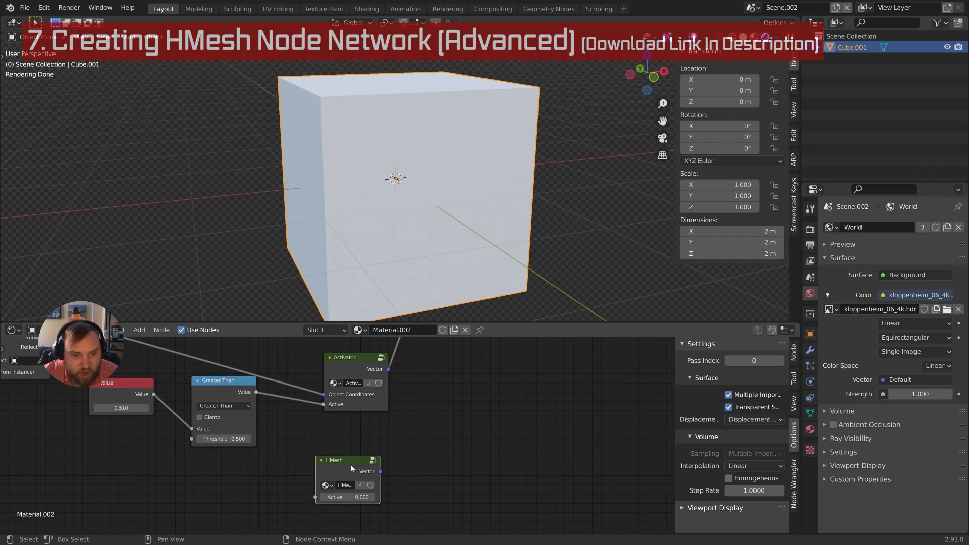
{"action": "key", "text": "Tab"}
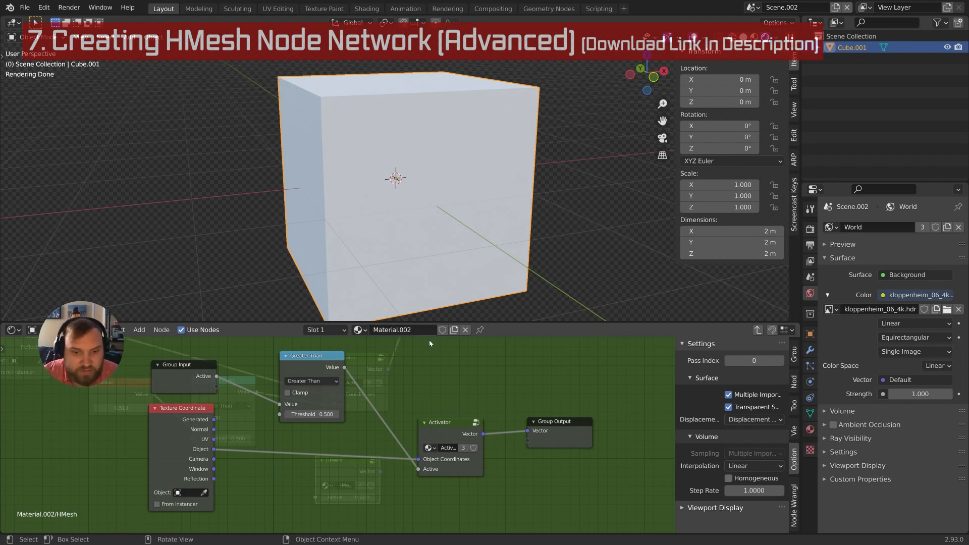
Trace HMesh's internal Active links and nudge its Greater Than node right
{"action": "left_click_drag", "start_coordinate": [219, 383], "coordinate": [228, 386]}
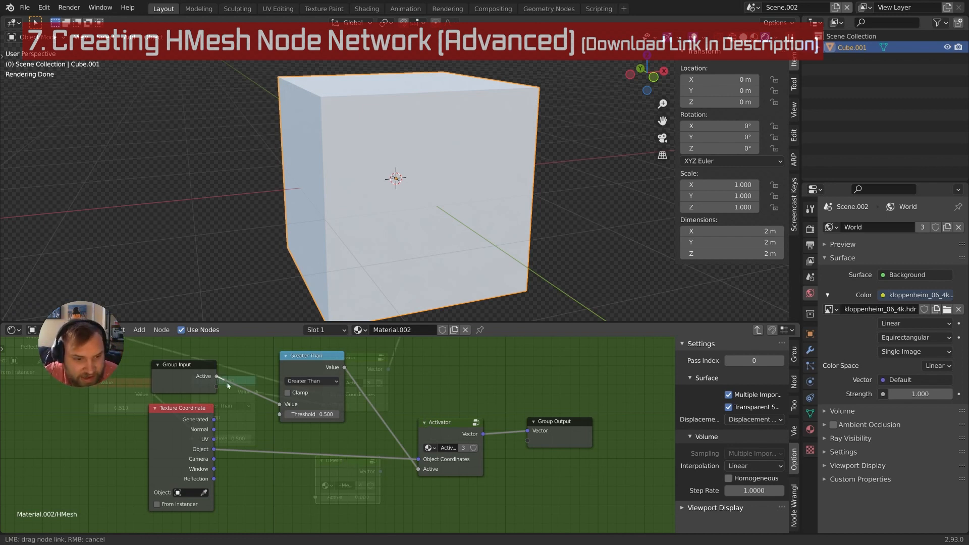
{"action": "left_click_drag", "start_coordinate": [258, 446], "coordinate": [252, 392]}
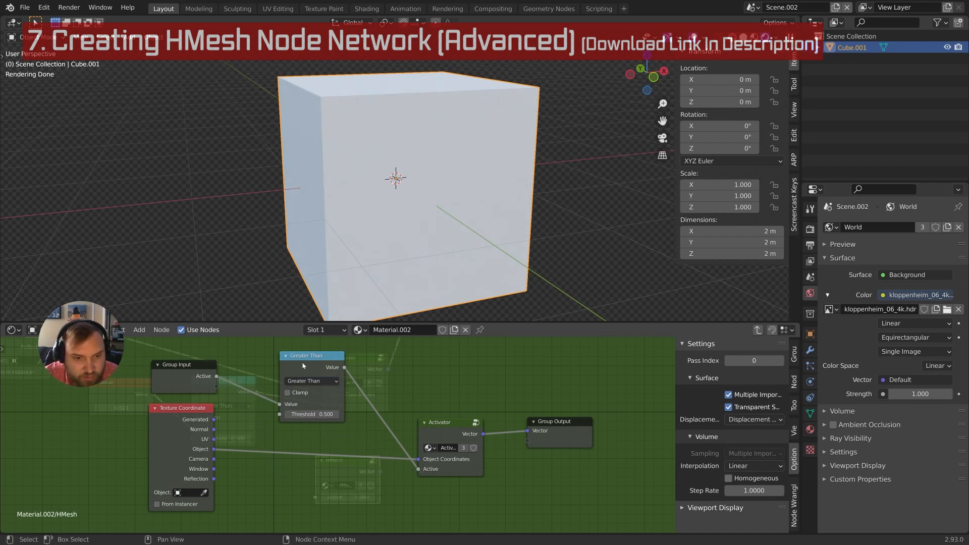
{"action": "left_click_drag", "start_coordinate": [305, 364], "coordinate": [307, 364]}
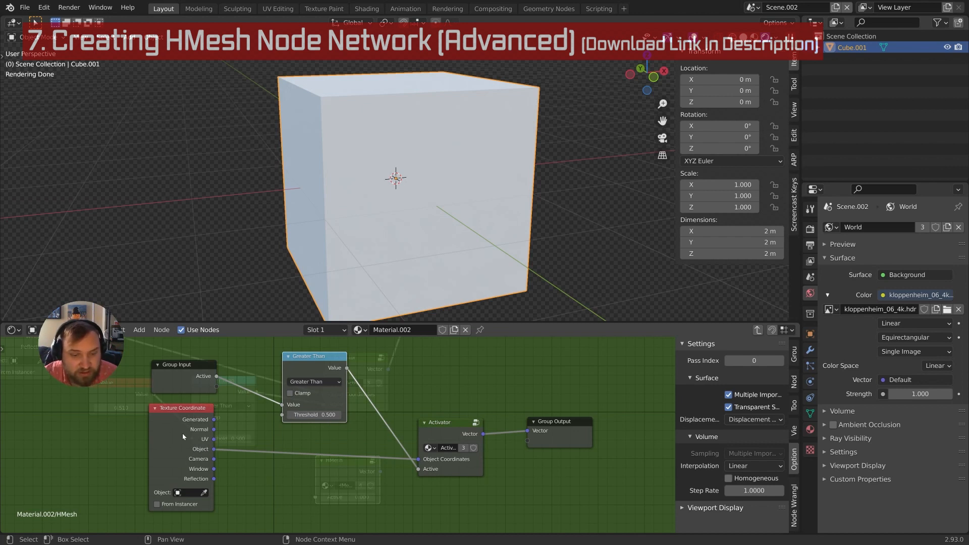
Return to the material tree, move HMesh left, and select the Greater Than node
{"action": "key", "text": "Tab"}
{"action": "left_click_drag", "start_coordinate": [342, 458], "coordinate": [305, 465]}
{"action": "middle_click_drag", "start_coordinate": [307, 463], "coordinate": [397, 470]}
{"action": "scroll", "coordinate": [348, 457], "scroll_direction": "down", "scroll_amount": 3}
{"action": "left_click", "coordinate": [352, 422]}
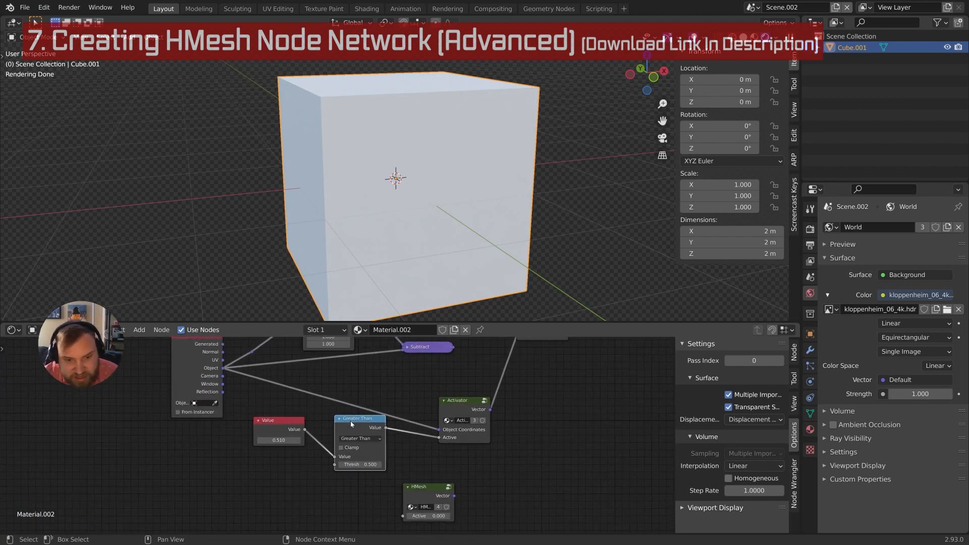
Delete the test Value and Greater Than nodes and the Activator node
{"action": "scroll", "coordinate": [328, 444], "scroll_direction": "down", "scroll_amount": 2}
{"action": "left_click_drag", "start_coordinate": [242, 487], "coordinate": [409, 362]}
{"action": "key", "text": "x"}
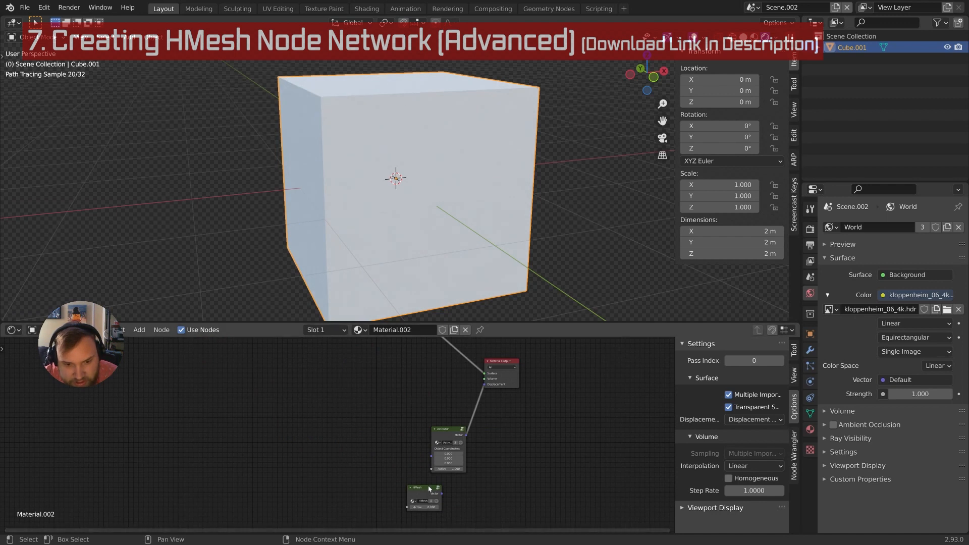
{"action": "left_click_drag", "start_coordinate": [428, 488], "coordinate": [370, 452]}
{"action": "scroll", "coordinate": [374, 454], "scroll_direction": "up", "scroll_amount": 5}
{"action": "middle_click_drag", "start_coordinate": [386, 460], "coordinate": [319, 430]}
{"action": "scroll", "coordinate": [363, 434], "scroll_direction": "down", "scroll_amount": 1}
{"action": "scroll", "coordinate": [367, 437], "scroll_direction": "up", "scroll_amount": 5}
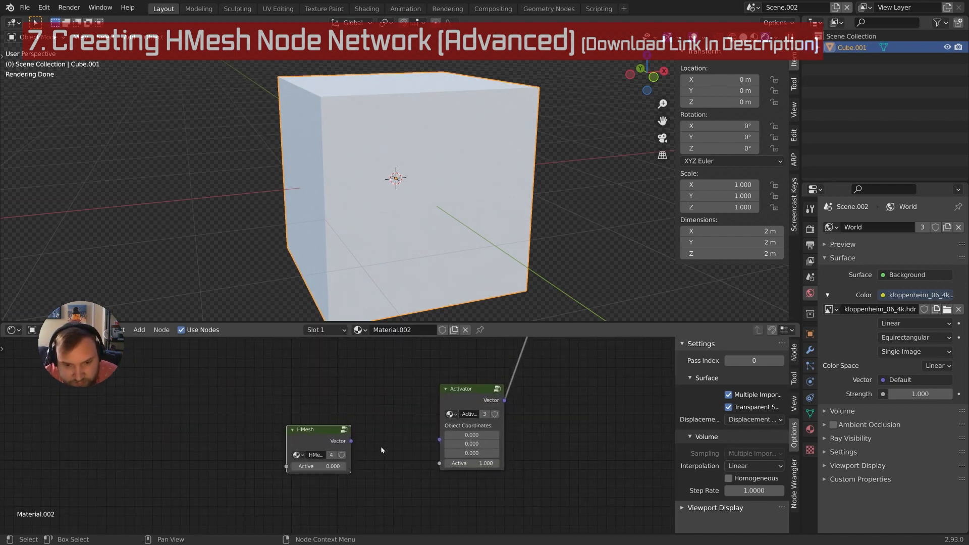
{"action": "scroll", "coordinate": [343, 436], "scroll_direction": "down", "scroll_amount": 4}
{"action": "middle_click_drag", "start_coordinate": [421, 412], "coordinate": [370, 471]}
{"action": "left_click", "coordinate": [370, 471]}
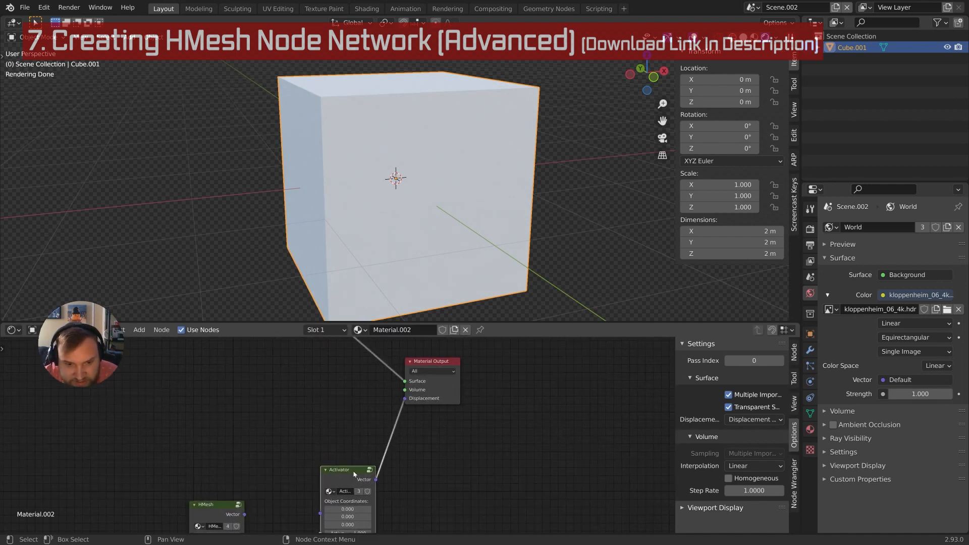
{"action": "key", "text": "x"}
Connect HMesh's Vector to Displacement and set its Active to 1
{"action": "left_click_drag", "start_coordinate": [241, 515], "coordinate": [417, 400]}
{"action": "left_click_drag", "start_coordinate": [309, 439], "coordinate": [405, 398]}
{"action": "scroll", "coordinate": [349, 462], "scroll_direction": "up", "scroll_amount": 1}
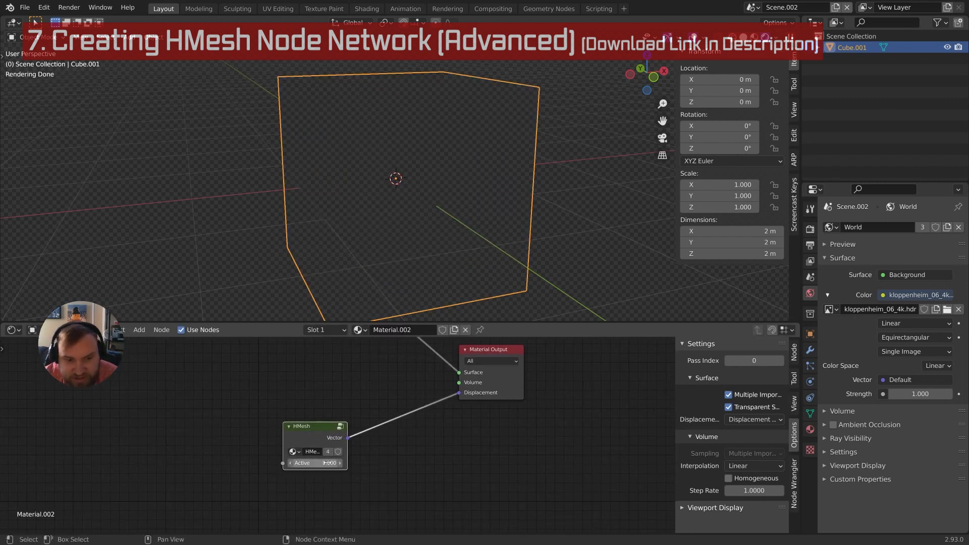
{"action": "left_click", "coordinate": [332, 462]}
{"action": "type", "text": "1"}
{"action": "key", "text": "Return"}
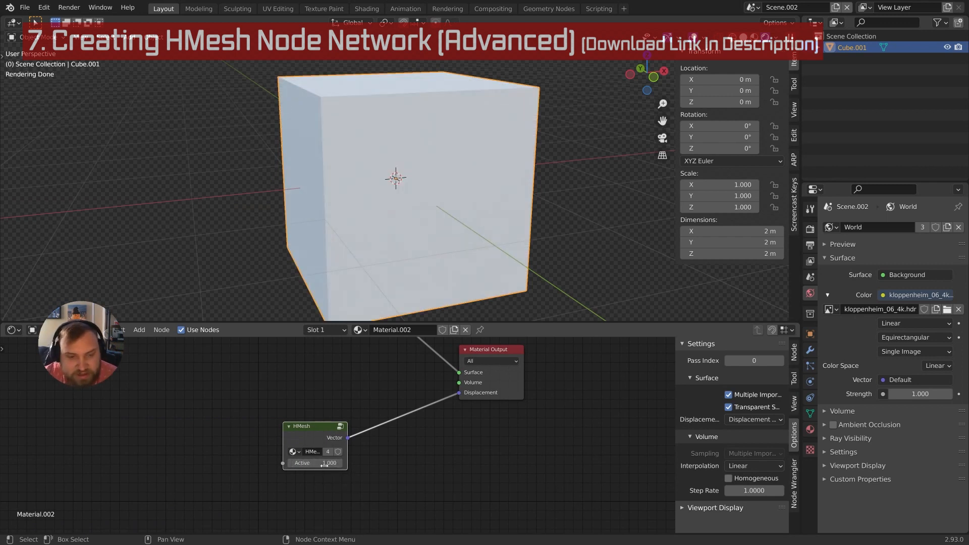
Test HMesh Active by dropping it to 0 and raising it back to 1
{"action": "left_click_drag", "start_coordinate": [327, 463], "coordinate": [335, 463]}
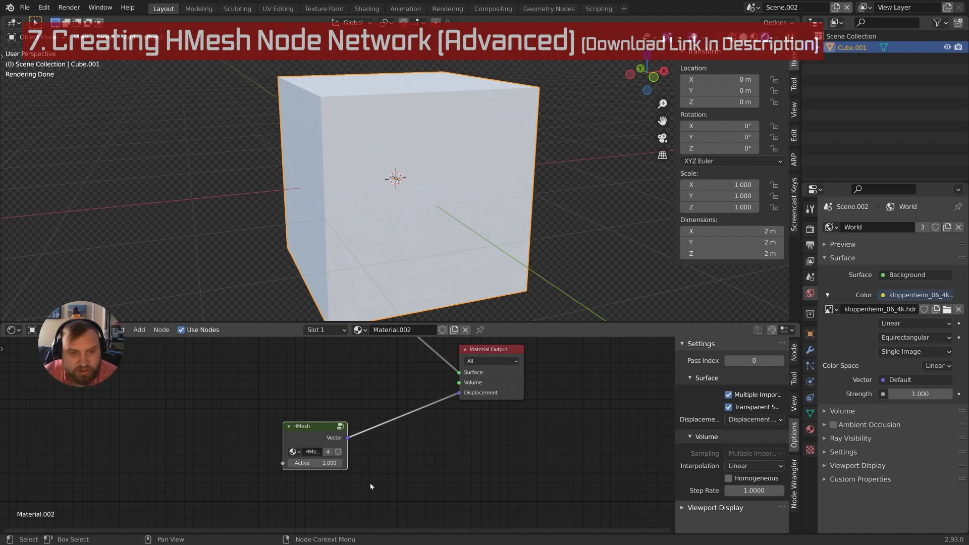
{"action": "middle_click_drag", "start_coordinate": [370, 482], "coordinate": [481, 472]}
{"action": "scroll", "coordinate": [482, 473], "scroll_direction": "up", "scroll_amount": 1}
{"action": "mouse_move", "coordinate": [425, 451]}
{"action": "left_mouse_down"}
{"action": "mouse_move", "coordinate": [401, 451]}
{"action": "mouse_move", "coordinate": [425, 450]}
{"action": "left_mouse_up"}
{"action": "scroll", "coordinate": [341, 436], "scroll_direction": "down", "scroll_amount": 4}
{"action": "middle_click_drag", "start_coordinate": [302, 424], "coordinate": [323, 430]}
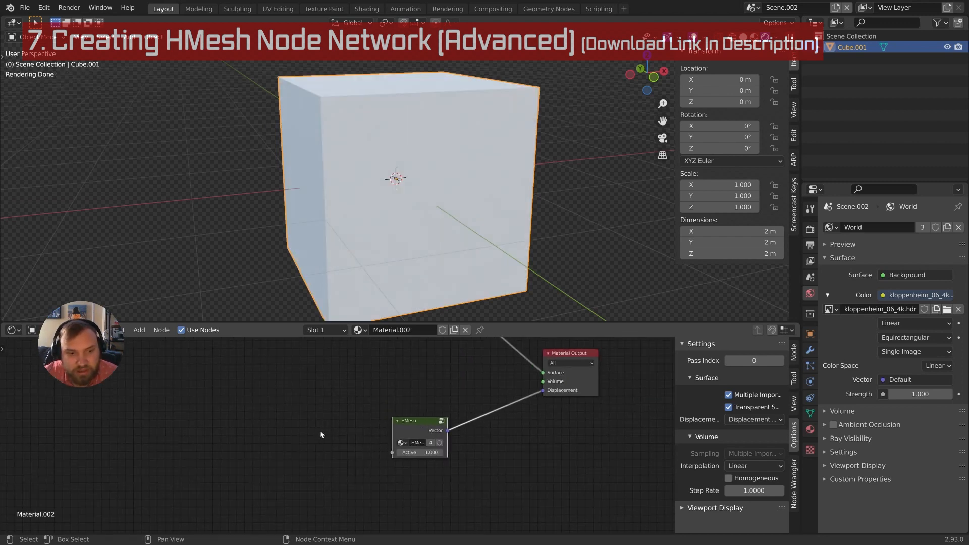
{"action": "scroll", "coordinate": [314, 430], "scroll_direction": "down", "scroll_amount": 1}
{"action": "middle_click_drag", "start_coordinate": [263, 430], "coordinate": [296, 430]}
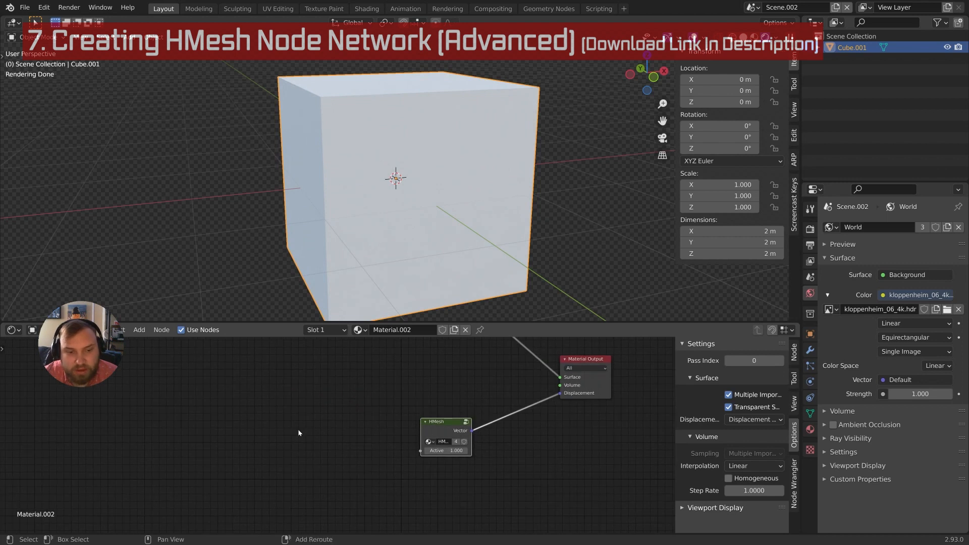
Add an HMasterRandom group node (Total Styles 5, Random 0) left of HMesh
{"action": "key", "text": "shift+a"}
{"action": "mouse_move", "coordinate": [300, 432]}
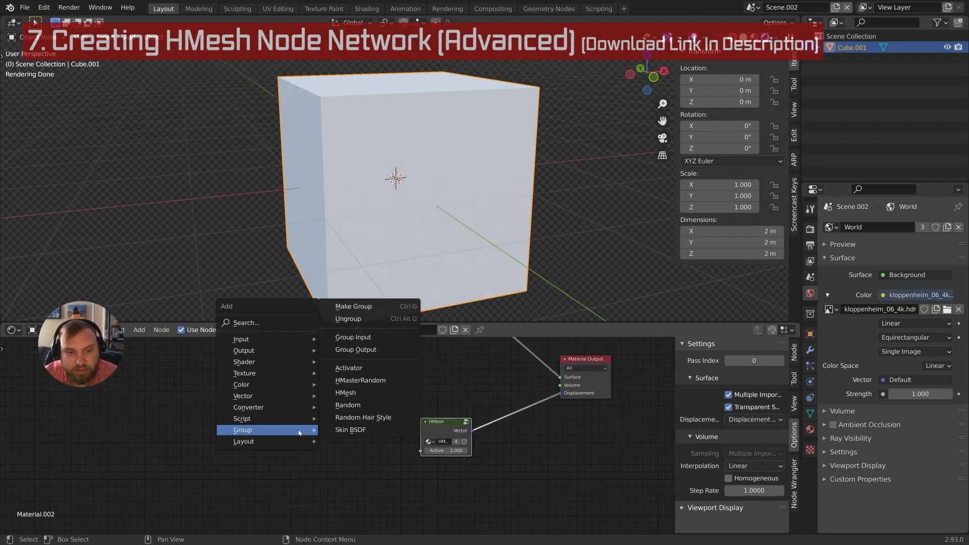
{"action": "left_click", "coordinate": [384, 381]}
{"action": "left_click", "coordinate": [357, 454]}
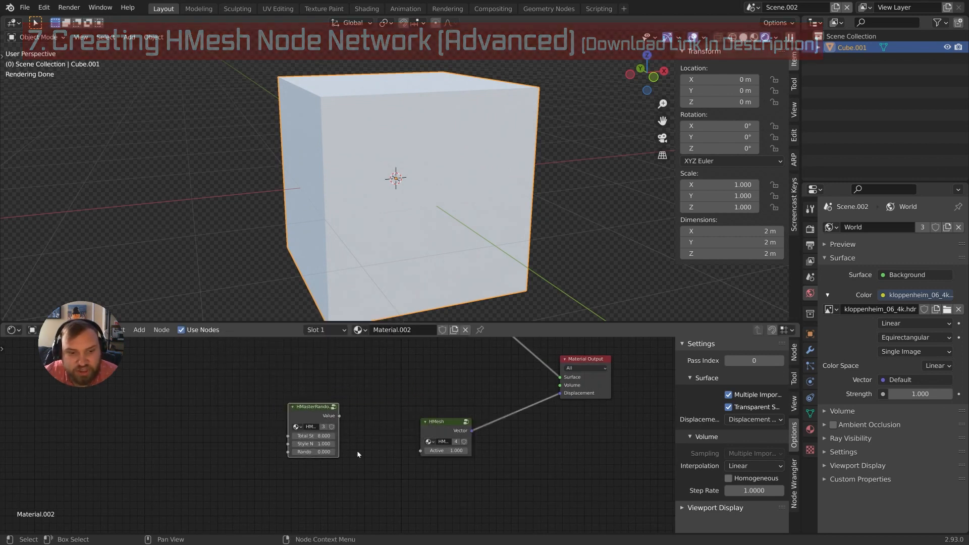
{"action": "scroll", "coordinate": [357, 453], "scroll_direction": "up", "scroll_amount": 2}
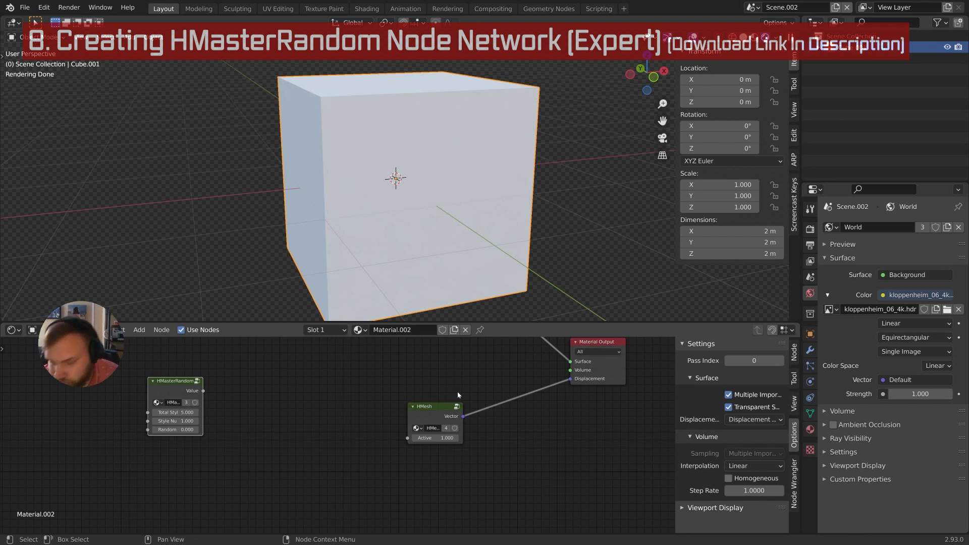
{"action": "left_click_drag", "start_coordinate": [438, 407], "coordinate": [444, 399]}
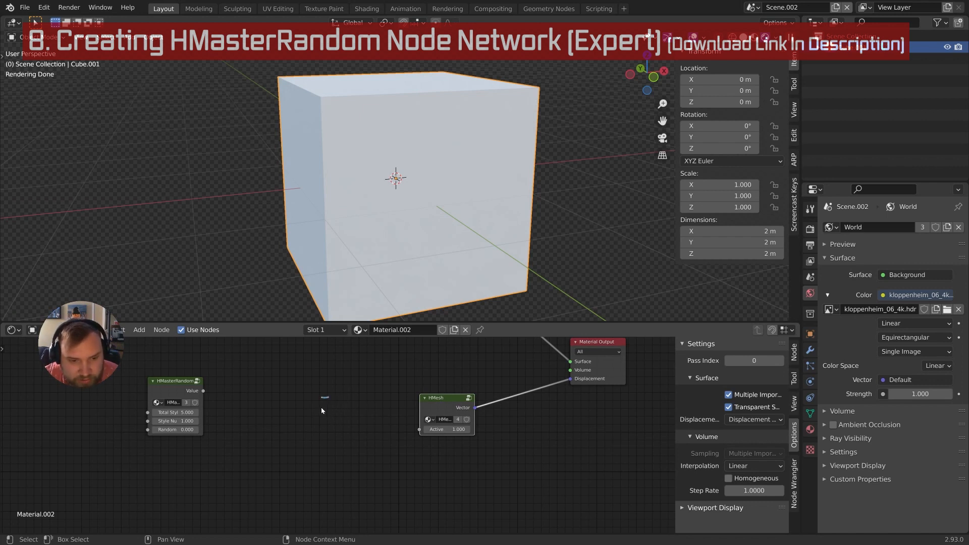
Hand-draw dashes with a 0, 1, 0, 0, 0 column of values beside the nodes
{"action": "right_click_drag", "start_coordinate": [329, 423], "coordinate": [324, 443], "text": "ctrl"}
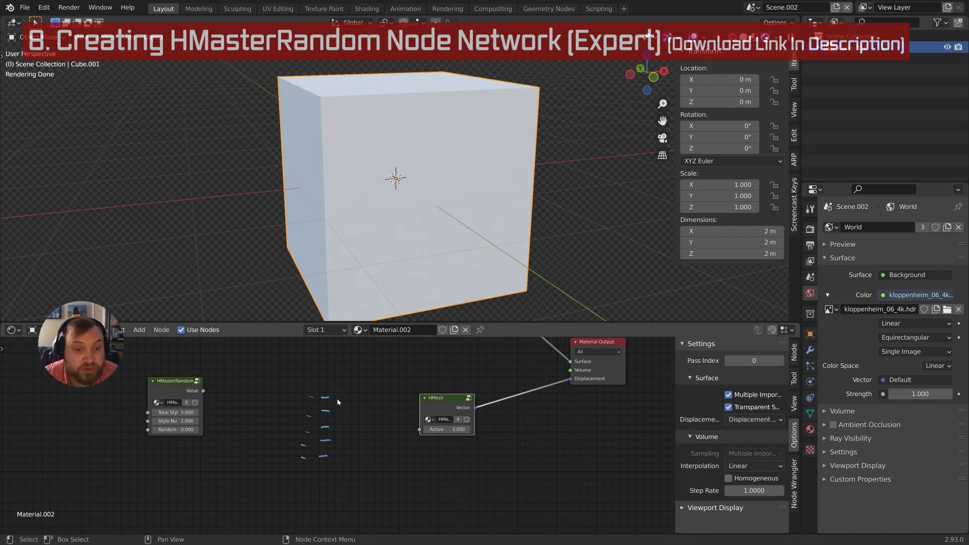
{"action": "left_click_drag", "start_coordinate": [337, 397], "coordinate": [338, 394]}
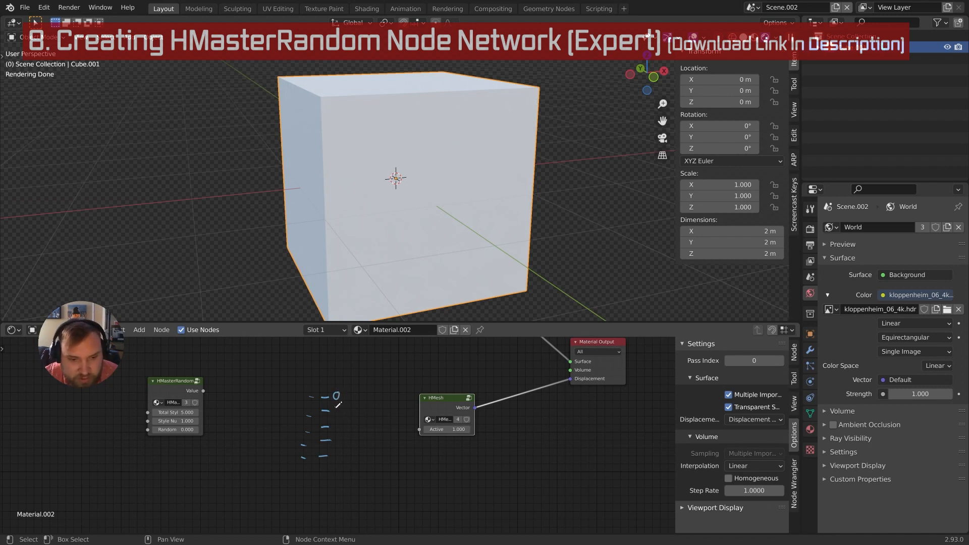
{"action": "left_click_drag", "start_coordinate": [335, 407], "coordinate": [335, 415]}
{"action": "left_click_drag", "start_coordinate": [336, 422], "coordinate": [338, 451]}
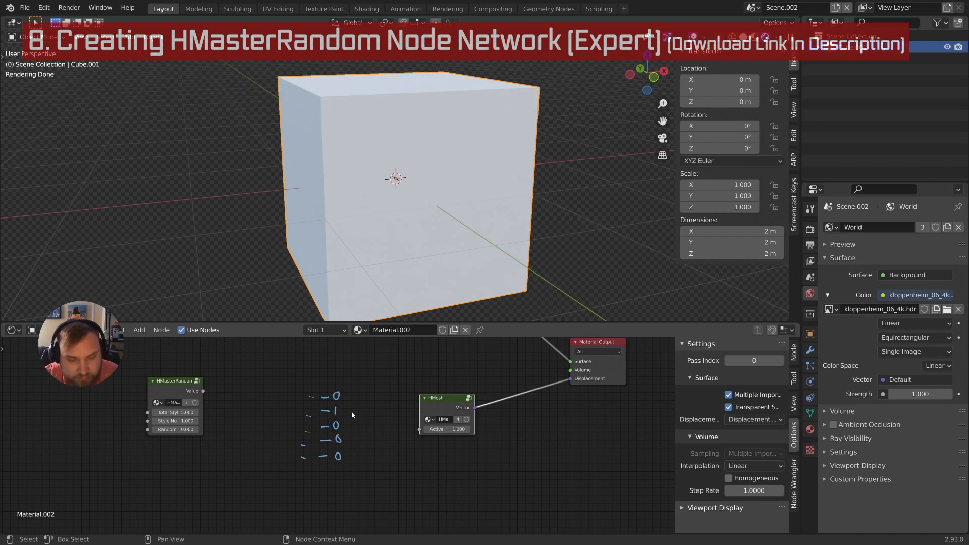
{"action": "middle_click_drag", "start_coordinate": [325, 437], "coordinate": [352, 436]}
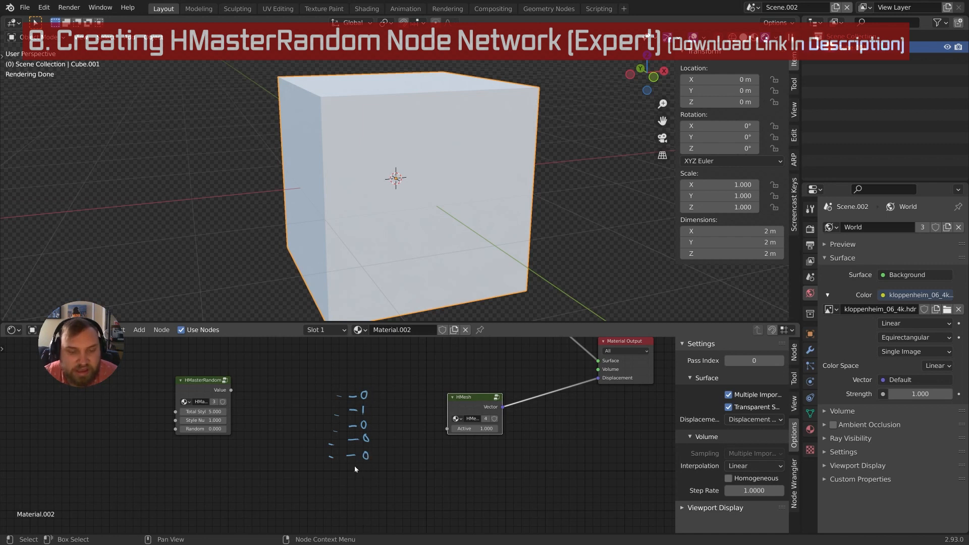
{"action": "mouse_move", "coordinate": [331, 435]}
{"action": "middle_mouse_down", "text": "ctrl"}
{"action": "mouse_move", "coordinate": [330, 444]}
{"action": "mouse_move", "coordinate": [352, 429]}
{"action": "middle_mouse_up", "text": "ctrl"}
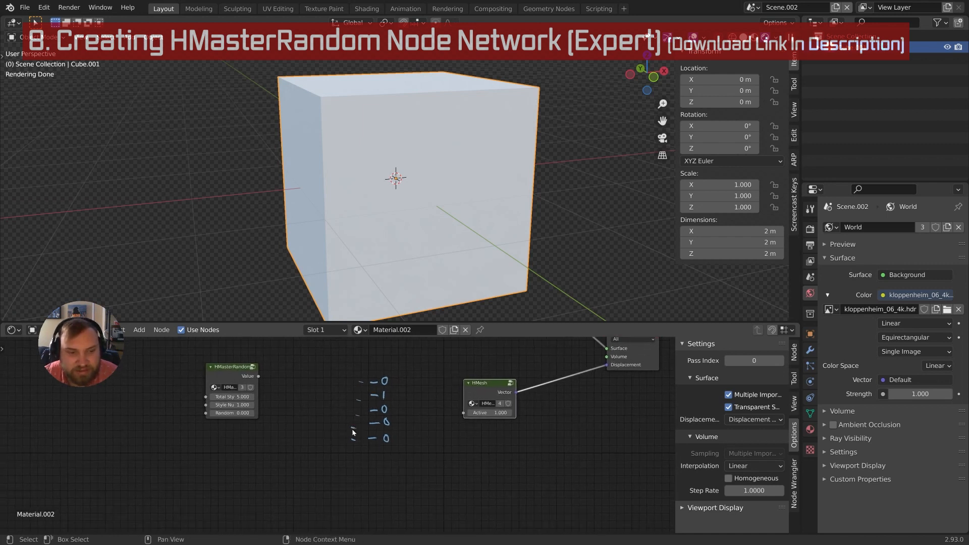
Search for and insert an Add math node
{"action": "key", "text": "shift+a"}
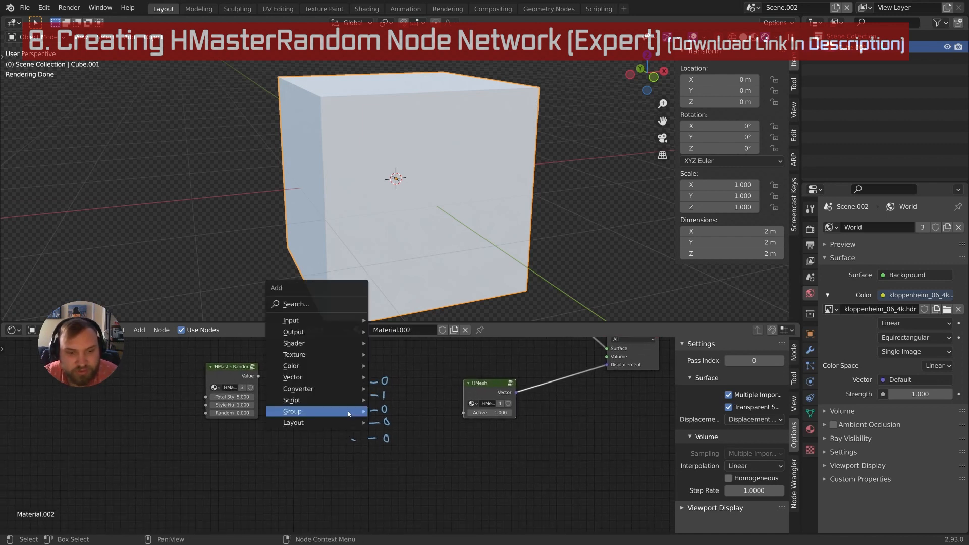
{"action": "left_click", "coordinate": [334, 304]}
{"action": "type", "text": "add"}
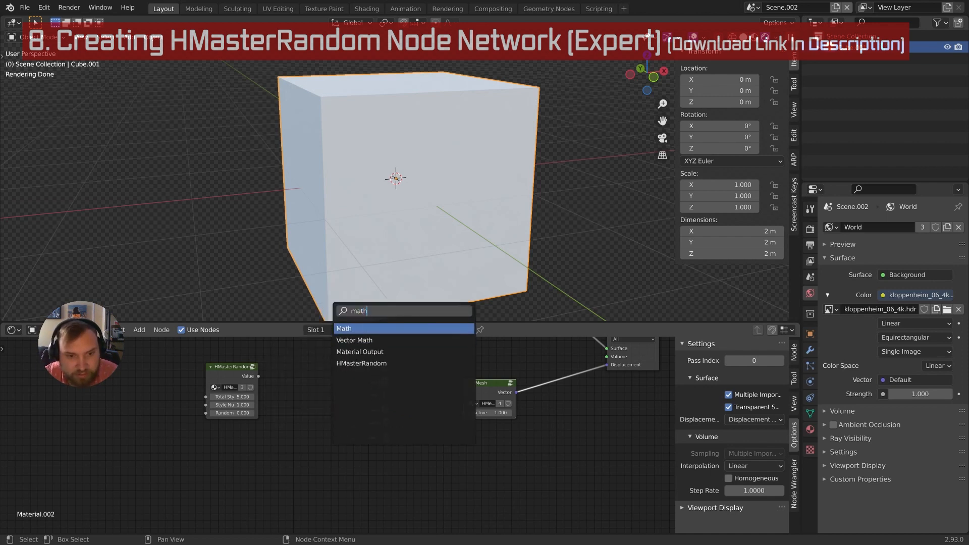
{"action": "key", "text": "Return"}
Place the Add math node below the hand-drawn notes
{"action": "left_click", "coordinate": [366, 479]}
{"action": "middle_click_drag", "start_coordinate": [366, 479], "coordinate": [353, 445]}
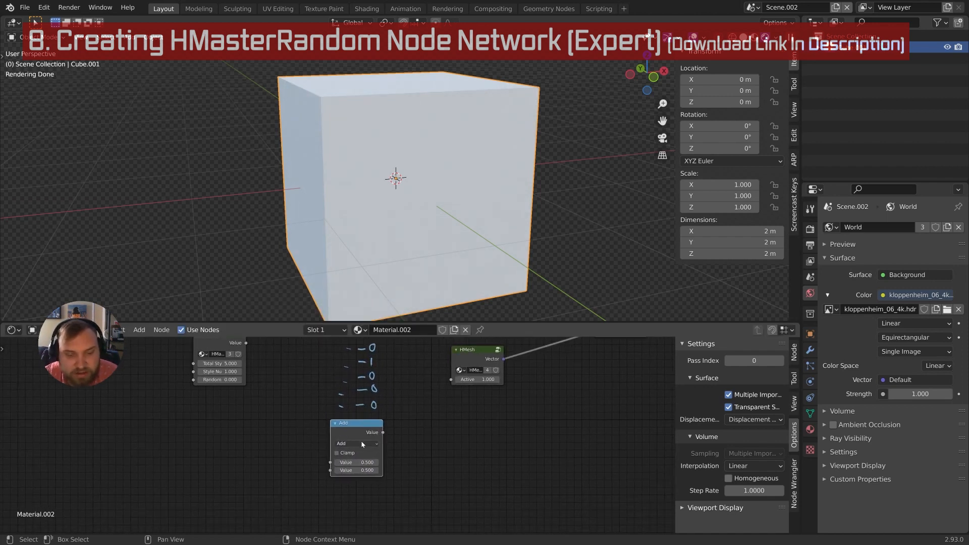
{"action": "left_click_drag", "start_coordinate": [365, 432], "coordinate": [375, 446]}
{"action": "mouse_move", "coordinate": [373, 446]}
{"action": "middle_mouse_down"}
{"action": "mouse_move", "coordinate": [408, 451]}
{"action": "mouse_move", "coordinate": [377, 428]}
{"action": "middle_mouse_up"}
Add a ColorRamp node and position it near HMesh
{"action": "key", "text": "shift+a"}
{"action": "type", "text": "color ramp"}
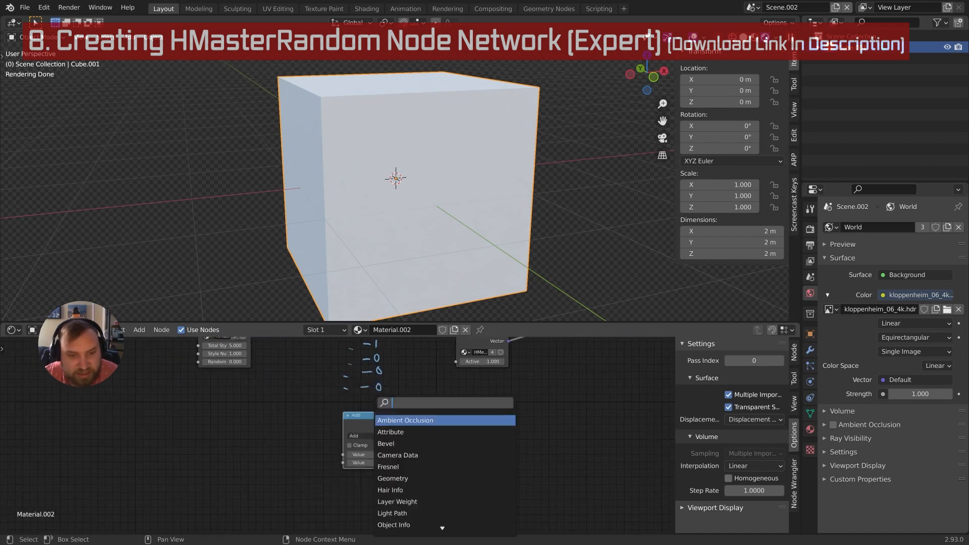
{"action": "key", "text": "Return"}
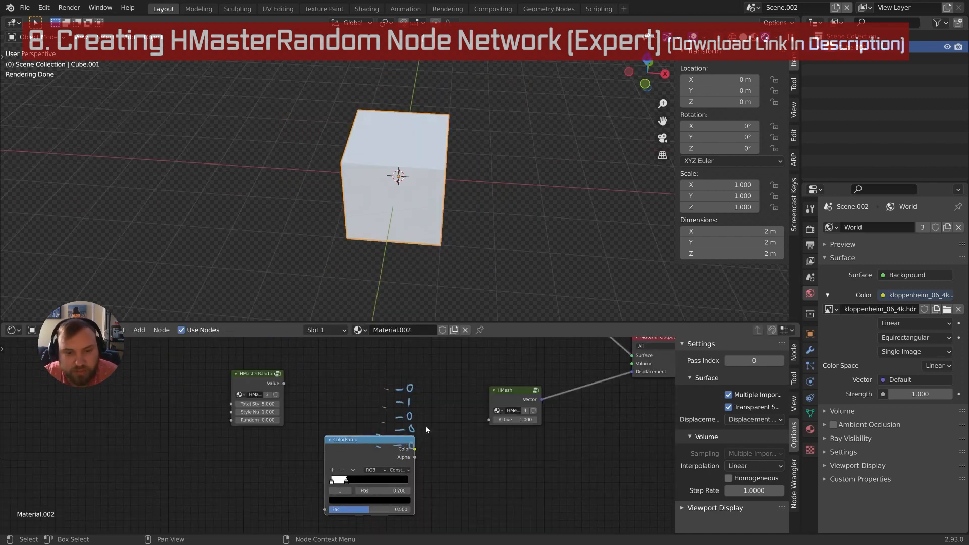
{"action": "middle_click_drag", "start_coordinate": [426, 430], "coordinate": [407, 371]}
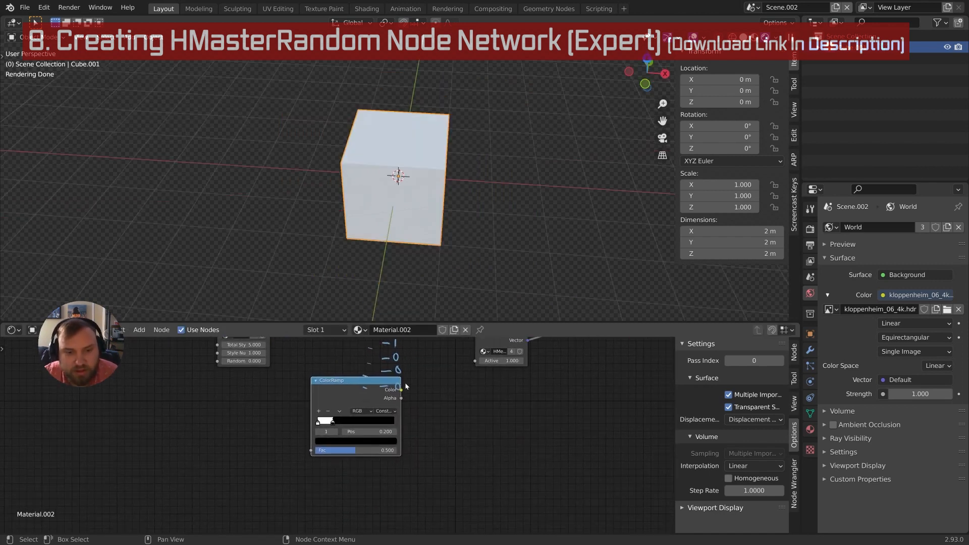
{"action": "left_click_drag", "start_coordinate": [400, 381], "coordinate": [422, 409]}
{"action": "scroll", "coordinate": [431, 419], "scroll_direction": "down", "scroll_amount": 4}
{"action": "middle_click_drag", "start_coordinate": [427, 389], "coordinate": [445, 426]}
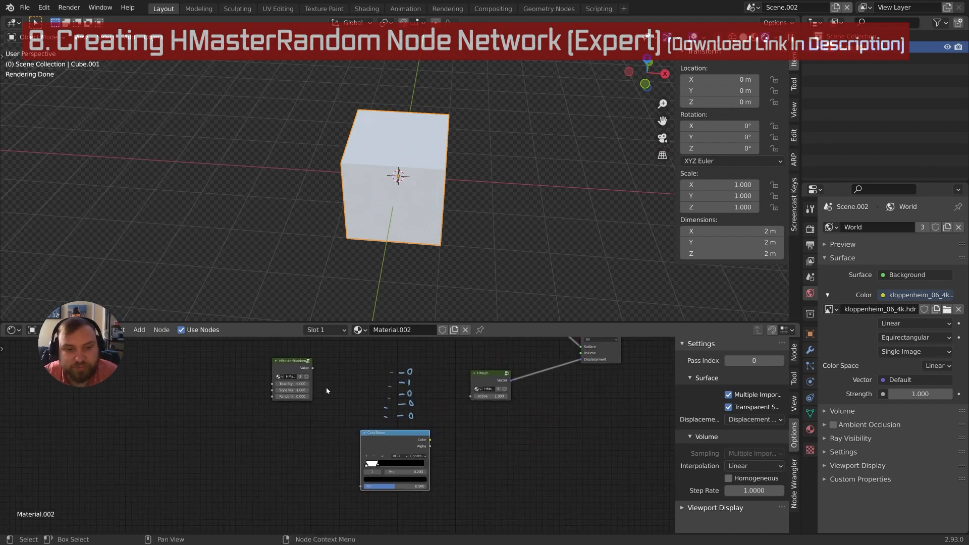
{"action": "middle_click_drag", "start_coordinate": [388, 211], "coordinate": [411, 207]}
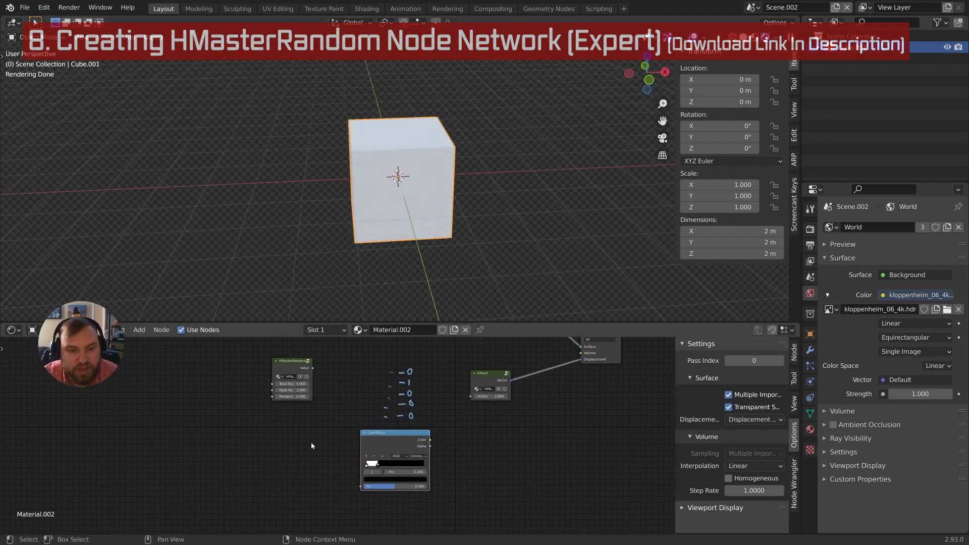
Add a Random group node with seed 3 and link ColorRamp's Color to HMesh Active
{"action": "key", "text": "shift+a"}
{"action": "mouse_move", "coordinate": [308, 444]}
{"action": "mouse_move", "coordinate": [293, 522]}
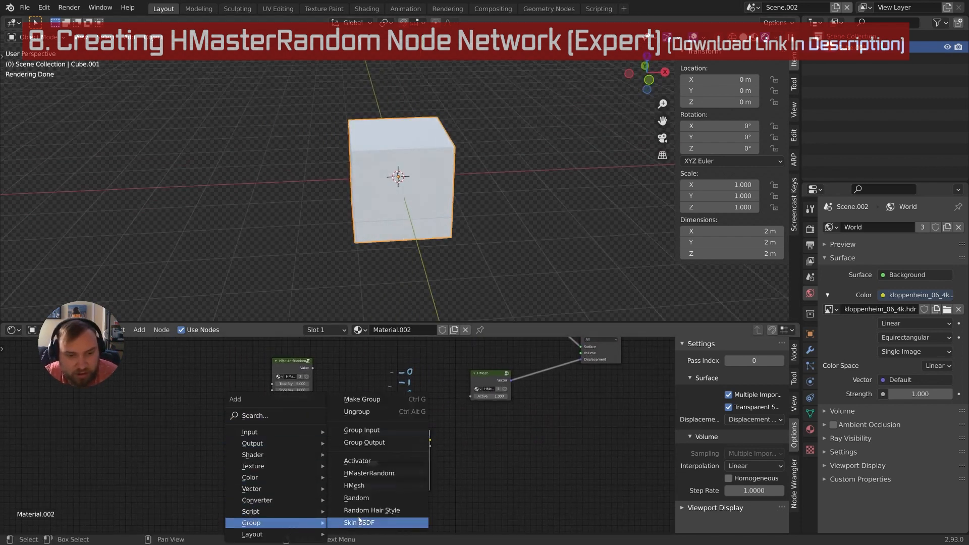
{"action": "left_click", "coordinate": [366, 497]}
{"action": "left_click", "coordinate": [291, 447]}
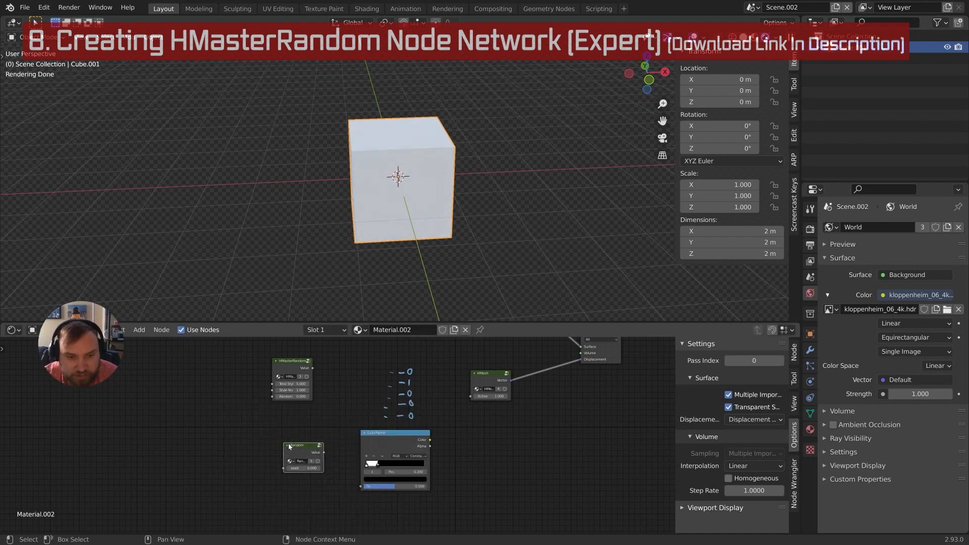
{"action": "left_click", "coordinate": [312, 468]}
{"action": "type", "text": "3"}
{"action": "key", "text": "Return"}
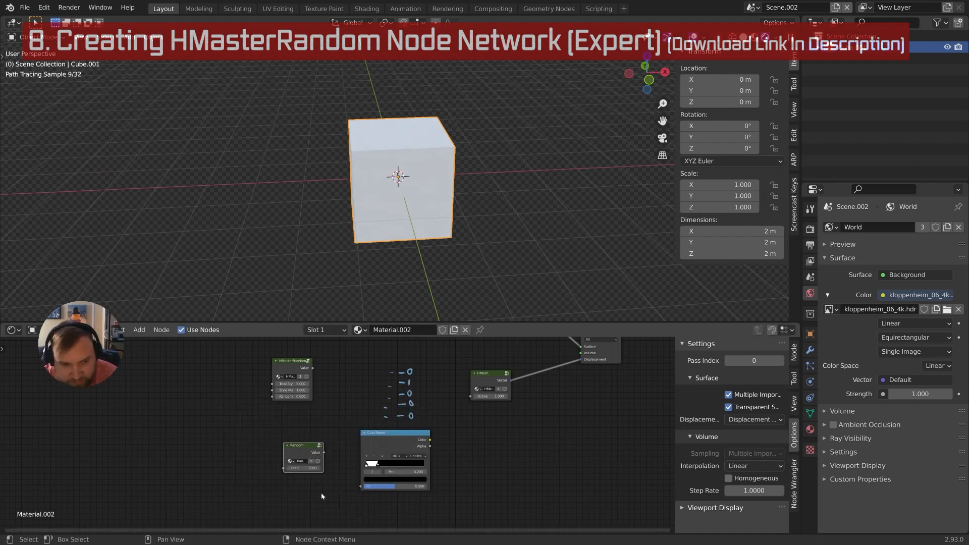
{"action": "left_click", "coordinate": [319, 490]}
{"action": "left_click_drag", "start_coordinate": [315, 454], "coordinate": [360, 486]}
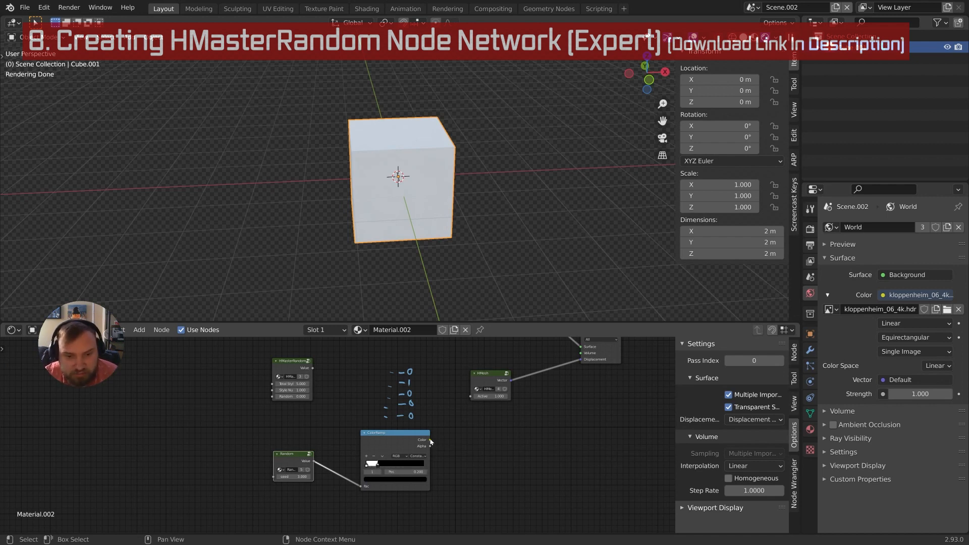
{"action": "left_click_drag", "start_coordinate": [430, 439], "coordinate": [470, 396]}
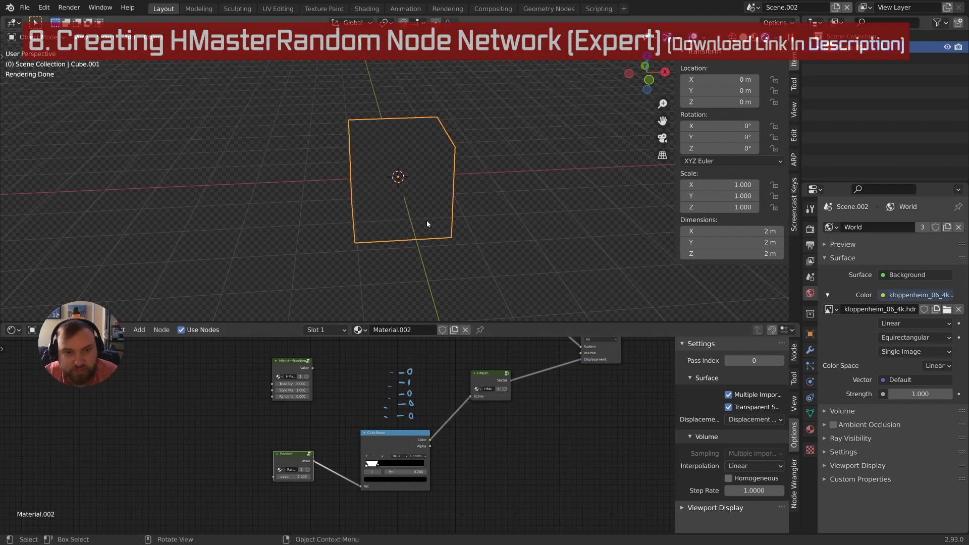
{"action": "middle_click_drag", "start_coordinate": [427, 224], "coordinate": [396, 228]}
Duplicate the cube three times along X, with one copy at 4.5643 m
{"action": "key", "text": "shift+d"}
{"action": "key", "text": "x"}
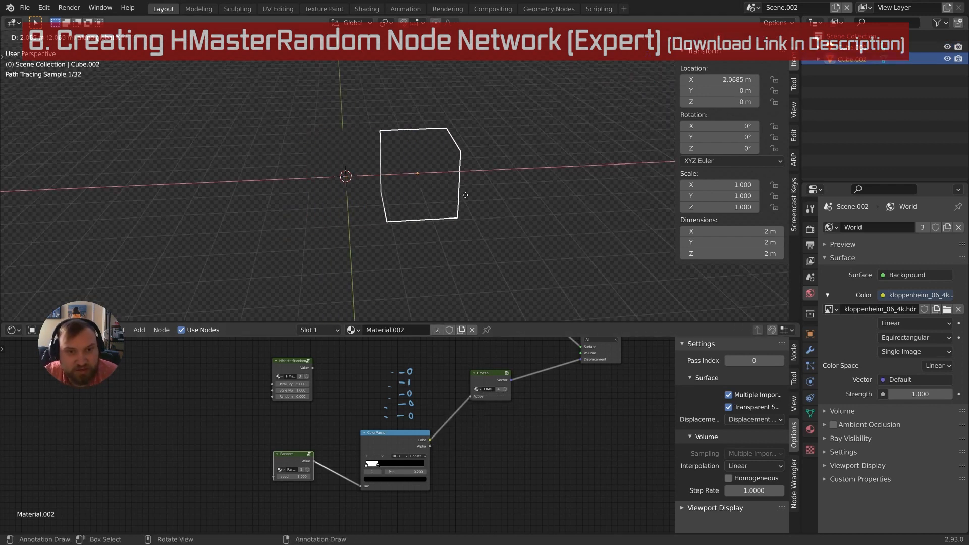
{"action": "left_click", "coordinate": [473, 196]}
{"action": "key", "text": "shift+d"}
{"action": "key", "text": "x"}
{"action": "left_click", "coordinate": [551, 194]}
{"action": "middle_click_drag", "start_coordinate": [559, 202], "coordinate": [473, 226], "text": "shift"}
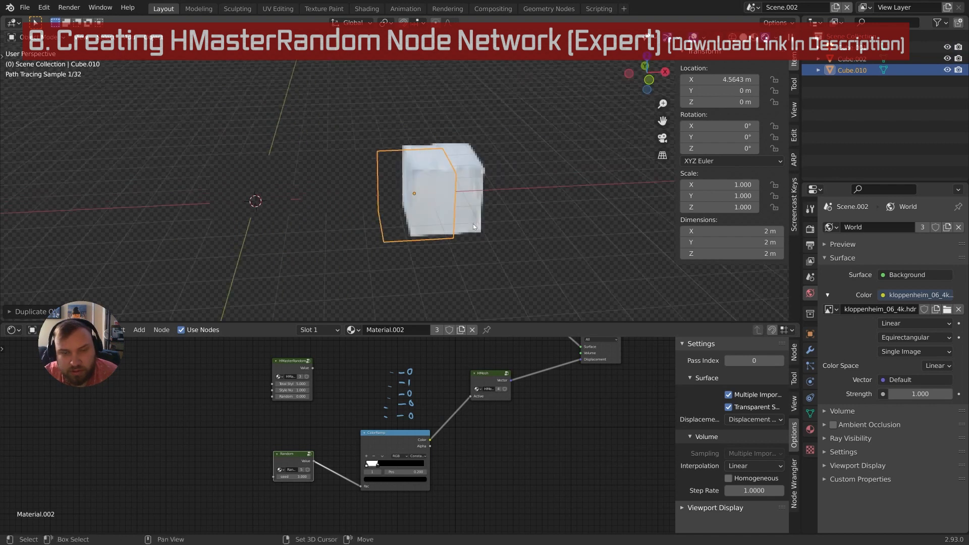
{"action": "key", "text": "shift+d"}
{"action": "key", "text": "x"}
{"action": "left_click", "coordinate": [544, 208]}
{"action": "middle_click_drag", "start_coordinate": [543, 208], "coordinate": [486, 223], "text": "shift"}
Add three more X-axis copies, Cube.012 to Cube.014, with Cube.013 at 11.624 m
{"action": "key", "text": "shift+d"}
{"action": "key", "text": "x"}
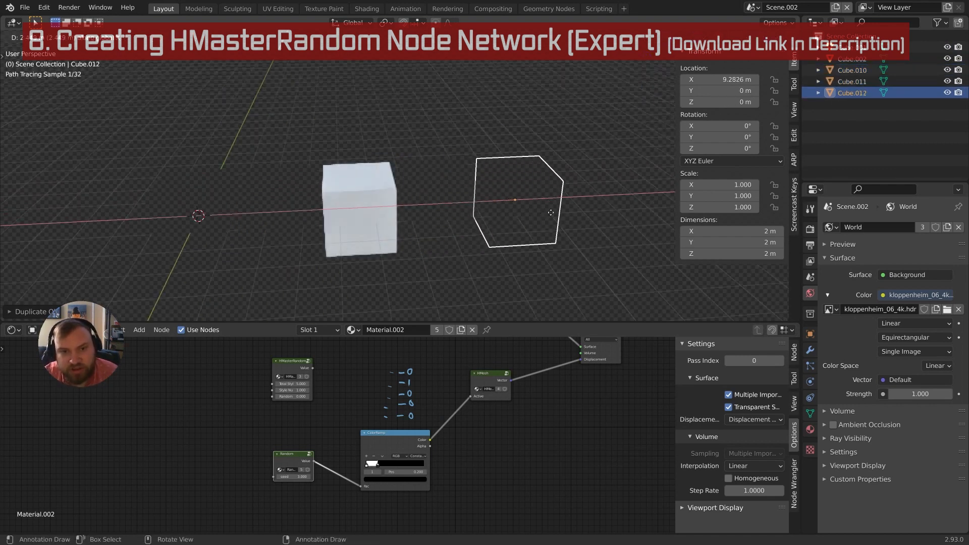
{"action": "left_click", "coordinate": [551, 212]}
{"action": "key", "text": "shift+d"}
{"action": "key", "text": "x"}
{"action": "left_click", "coordinate": [608, 221]}
{"action": "middle_click_drag", "start_coordinate": [608, 221], "coordinate": [543, 221], "text": "shift"}
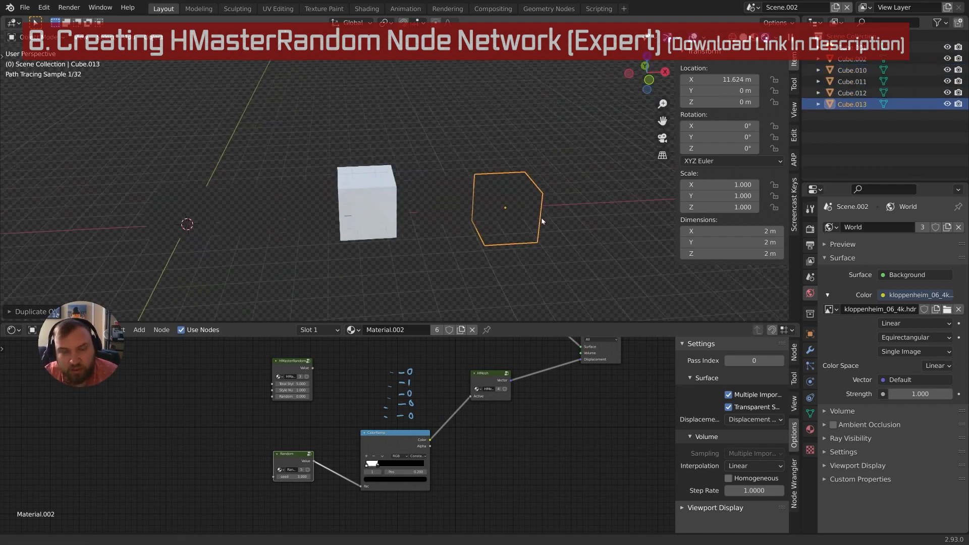
{"action": "key", "text": "shift+d"}
{"action": "key", "text": "x"}
{"action": "left_click", "coordinate": [595, 211]}
{"action": "scroll", "coordinate": [595, 211], "scroll_direction": "down", "scroll_amount": 2}
Raise Cube.015 along Z, then place Cube.016 and two more copies leftward along X
{"action": "key", "text": "shift+d"}
{"action": "key", "text": "z"}
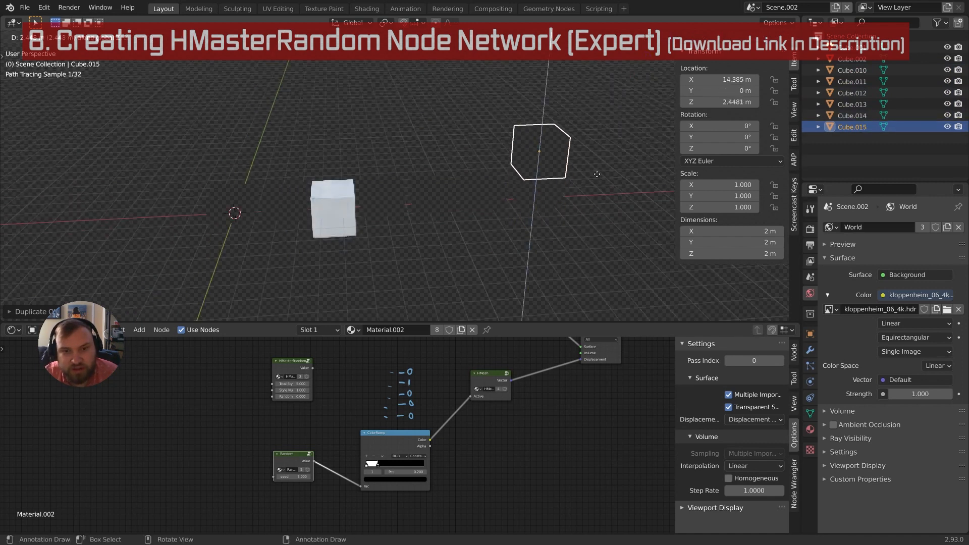
{"action": "left_click", "coordinate": [596, 174]}
{"action": "key", "text": "shift+d"}
{"action": "key", "text": "x"}
{"action": "left_click", "coordinate": [538, 184]}
{"action": "key", "text": "shift+d"}
{"action": "key", "text": "x"}
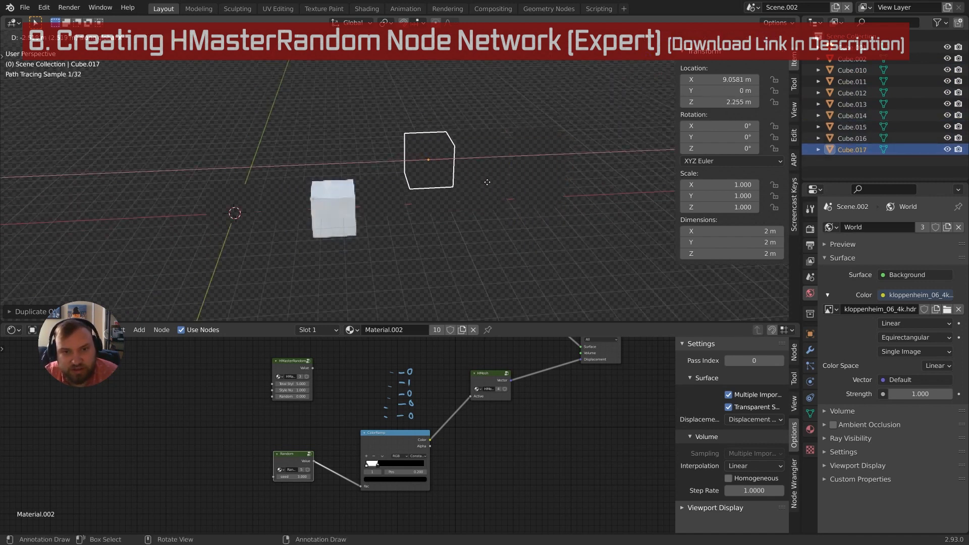
{"action": "left_click", "coordinate": [485, 182]}
{"action": "key", "text": "shift+d"}
{"action": "key", "text": "x"}
{"action": "left_click", "coordinate": [438, 182]}
Continue the row with four more cube copies leftward along X
{"action": "key", "text": "shift+d"}
{"action": "key", "text": "x"}
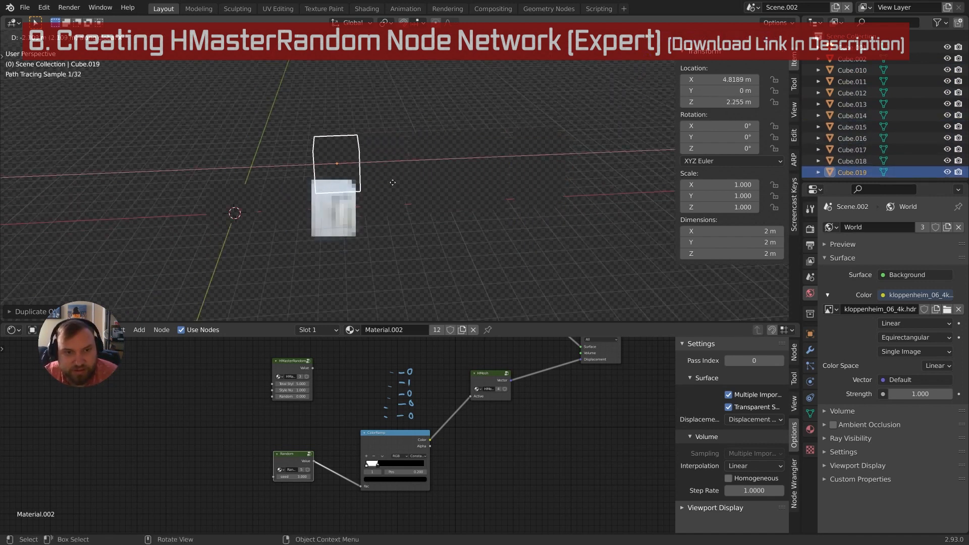
{"action": "left_click", "coordinate": [392, 182]}
{"action": "key", "text": "shift+d"}
{"action": "key", "text": "x"}
{"action": "left_click", "coordinate": [353, 181]}
{"action": "key", "text": "shift+d"}
{"action": "key", "text": "x"}
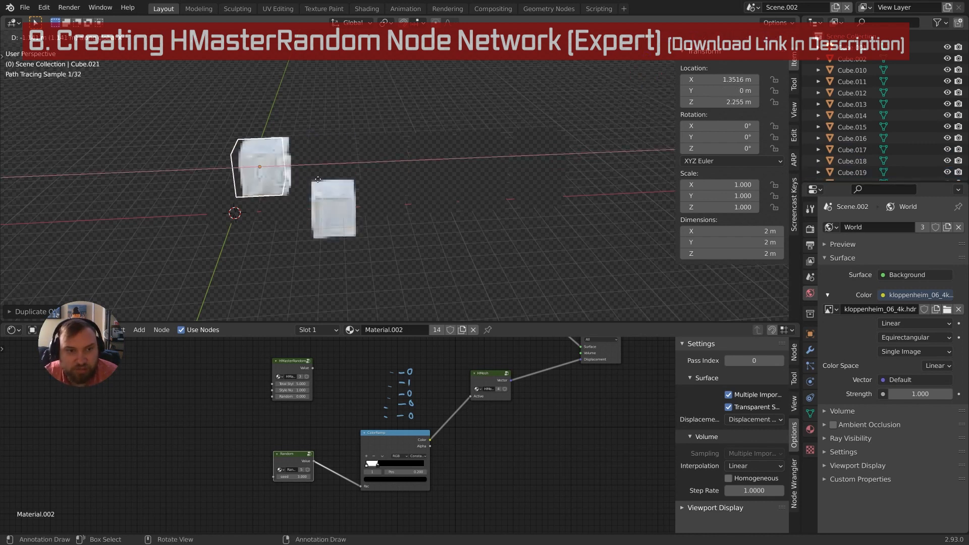
{"action": "left_click", "coordinate": [293, 183]}
{"action": "key", "text": "shift+d"}
{"action": "key", "text": "x"}
{"action": "left_click", "coordinate": [283, 187]}
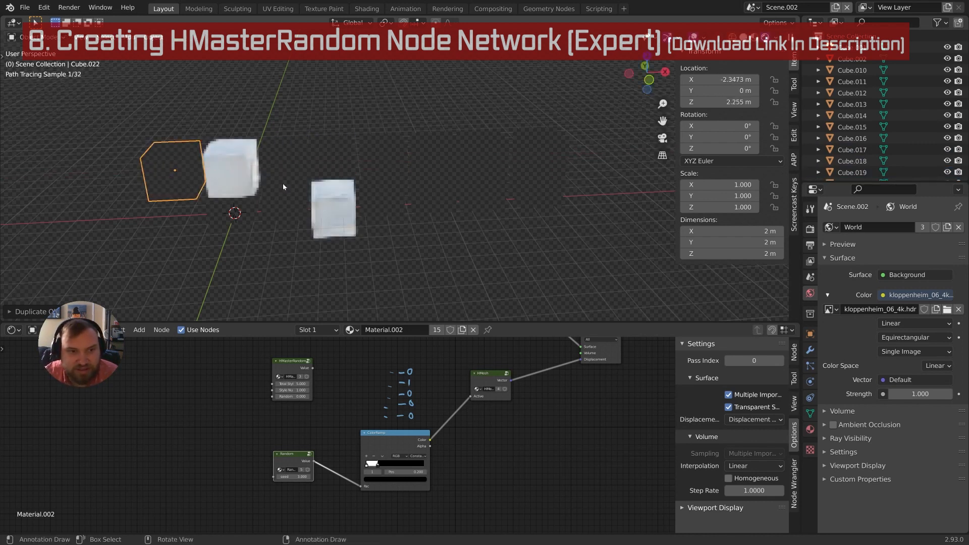
Stack two copies downward along Z and slide the ColorRamp's white stop right
{"action": "key", "text": "shift+d"}
{"action": "key", "text": "z"}
{"action": "left_click", "coordinate": [297, 222]}
{"action": "key", "text": "shift+d"}
{"action": "key", "text": "z"}
{"action": "left_click", "coordinate": [301, 253]}
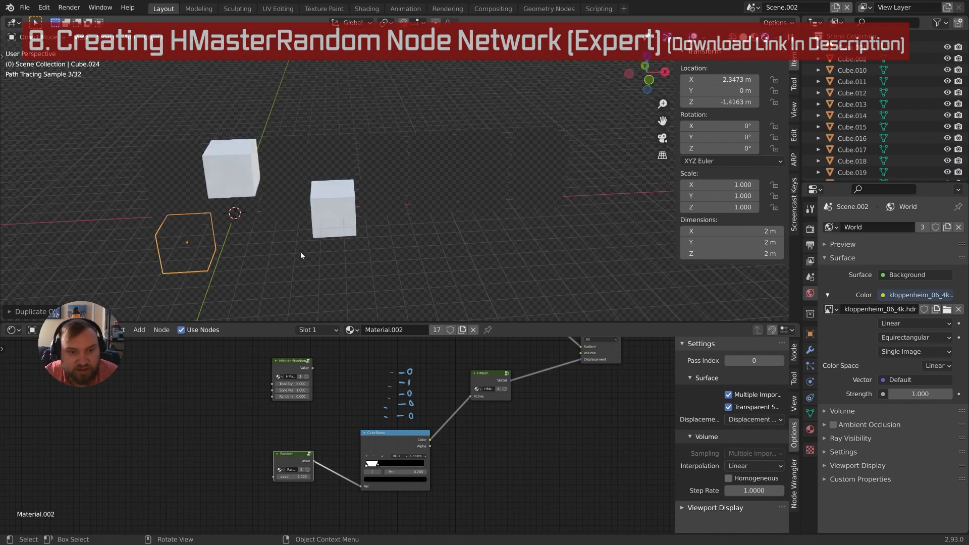
{"action": "mouse_move", "coordinate": [376, 467]}
{"action": "left_mouse_down"}
{"action": "mouse_move", "coordinate": [417, 471]}
{"action": "mouse_move", "coordinate": [388, 469]}
{"action": "left_mouse_up"}
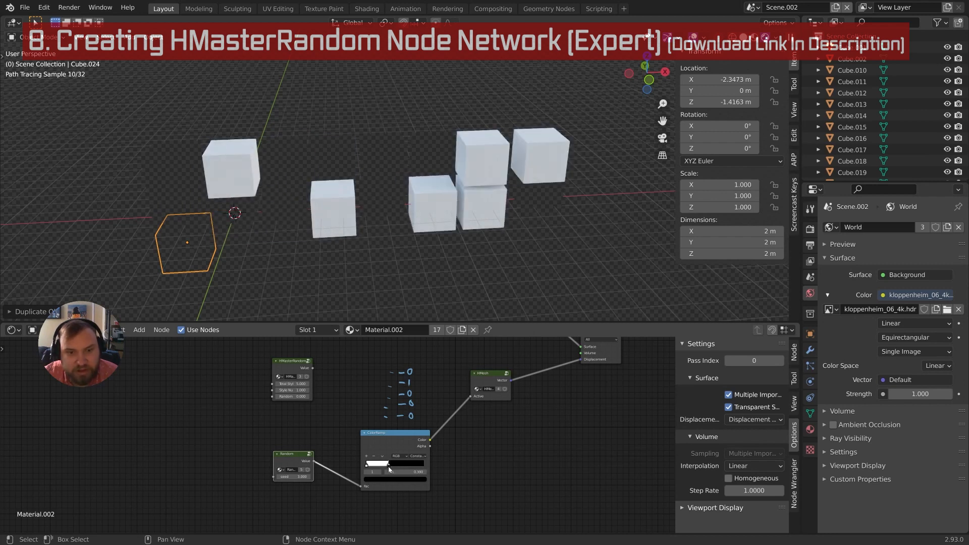
Nudge the ColorRamp stop slightly left and select the ColorRamp node
{"action": "scroll", "coordinate": [403, 456], "scroll_direction": "up", "scroll_amount": 7}
{"action": "middle_click_drag", "start_coordinate": [455, 445], "coordinate": [452, 405]}
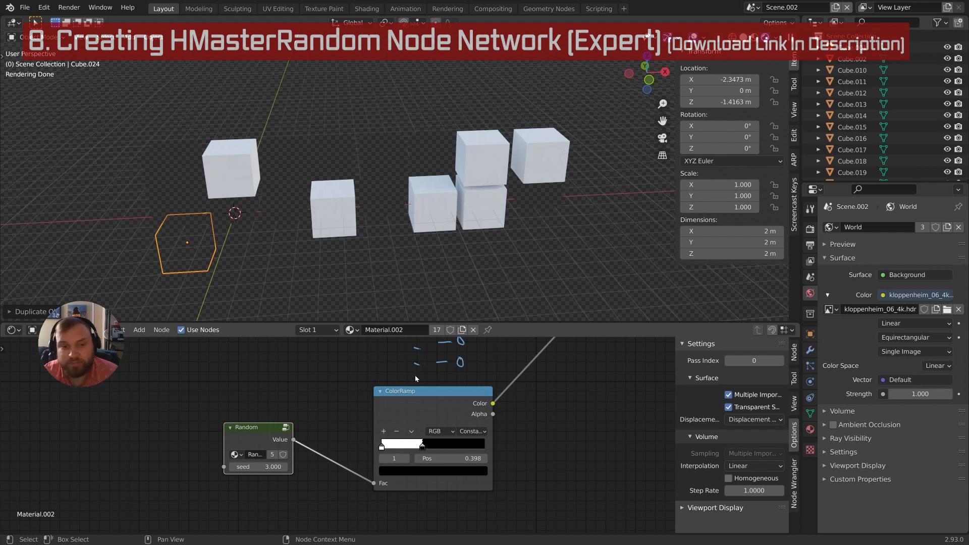
{"action": "mouse_move", "coordinate": [428, 401]}
{"action": "middle_mouse_down"}
{"action": "mouse_move", "coordinate": [412, 424]}
{"action": "mouse_move", "coordinate": [422, 391]}
{"action": "middle_mouse_up"}
{"action": "scroll", "coordinate": [420, 420], "scroll_direction": "down", "scroll_amount": 2}
{"action": "left_click", "coordinate": [418, 425]}
{"action": "scroll", "coordinate": [424, 428], "scroll_direction": "down", "scroll_amount": 2}
{"action": "mouse_move", "coordinate": [429, 459]}
{"action": "middle_mouse_down"}
{"action": "mouse_move", "coordinate": [427, 442]}
{"action": "mouse_move", "coordinate": [420, 463]}
{"action": "middle_mouse_up"}
{"action": "scroll", "coordinate": [423, 463], "scroll_direction": "down", "scroll_amount": 1}
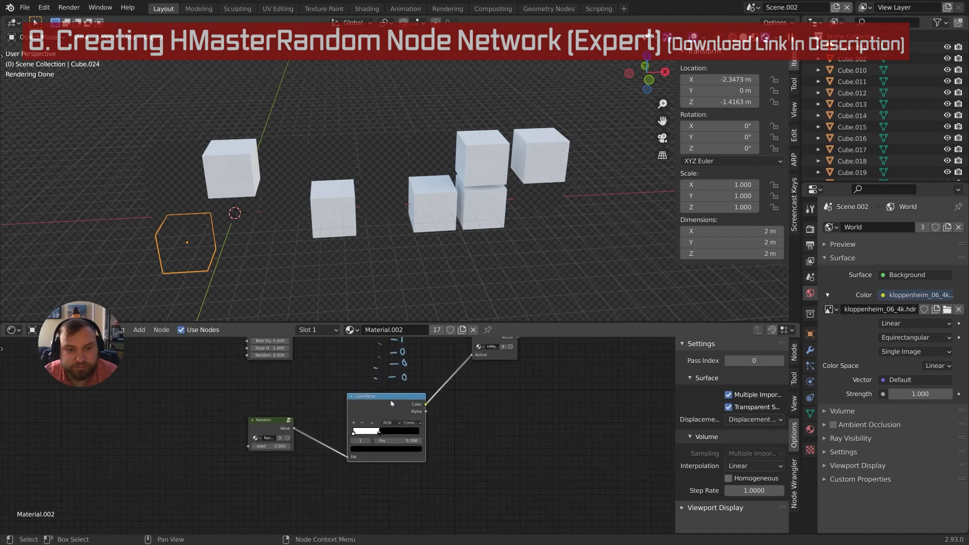
{"action": "middle_click_drag", "start_coordinate": [391, 408], "coordinate": [392, 396]}
{"action": "middle_click_drag", "start_coordinate": [393, 452], "coordinate": [389, 436]}
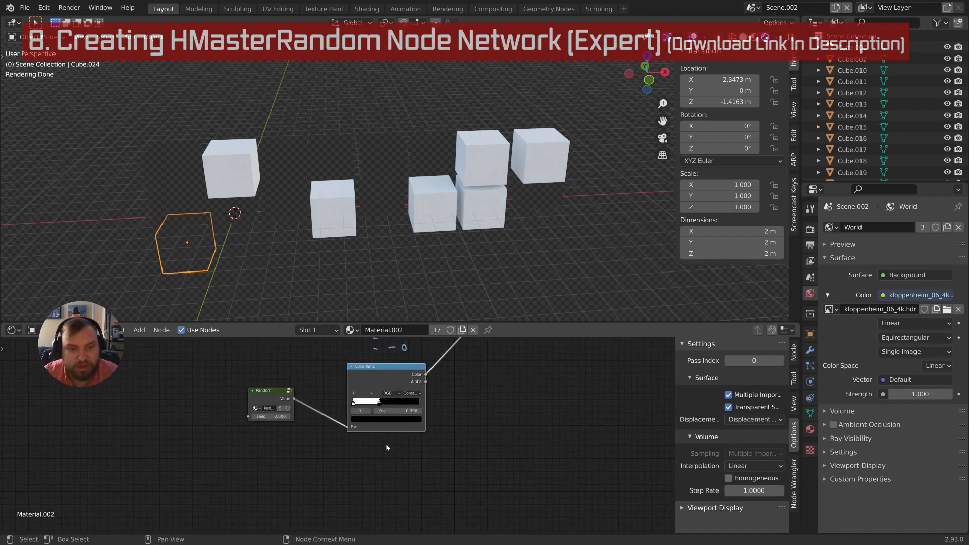
Move the ColorRamp node and enter 0.2 as the stop position
{"action": "key", "text": "g"}
{"action": "left_click", "coordinate": [373, 405]}
{"action": "double_click", "coordinate": [388, 412]}
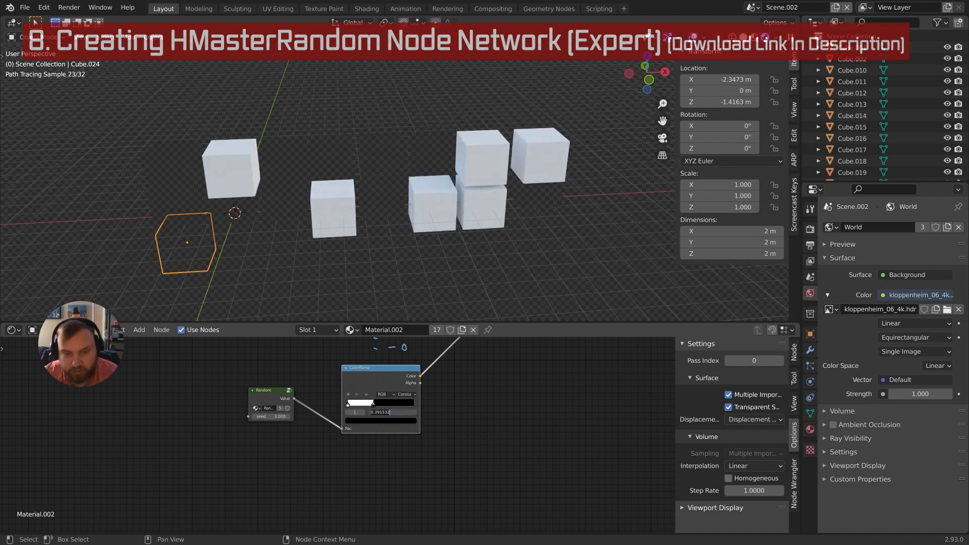
{"action": "type", "text": ".2"}
{"action": "key", "text": "Return"}
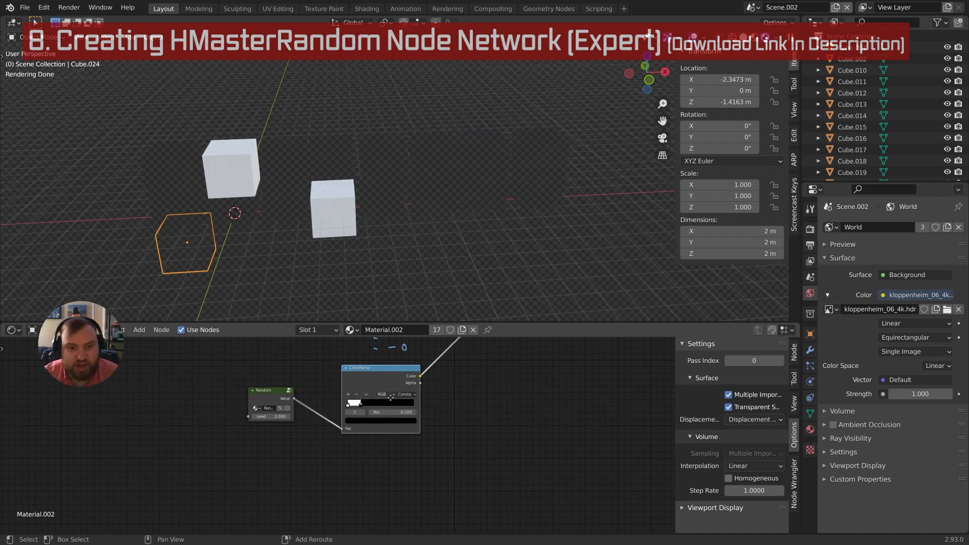
{"action": "middle_click_drag", "start_coordinate": [368, 411], "coordinate": [364, 432]}
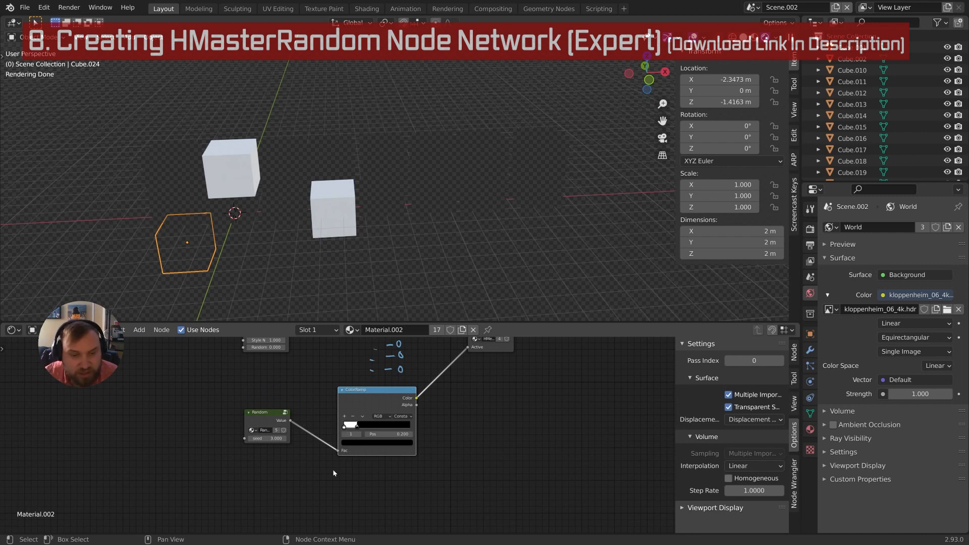
Add a Math node and set its operation to Less Than
{"action": "middle_click_drag", "start_coordinate": [332, 472], "coordinate": [341, 451]}
{"action": "key", "text": "shift+a"}
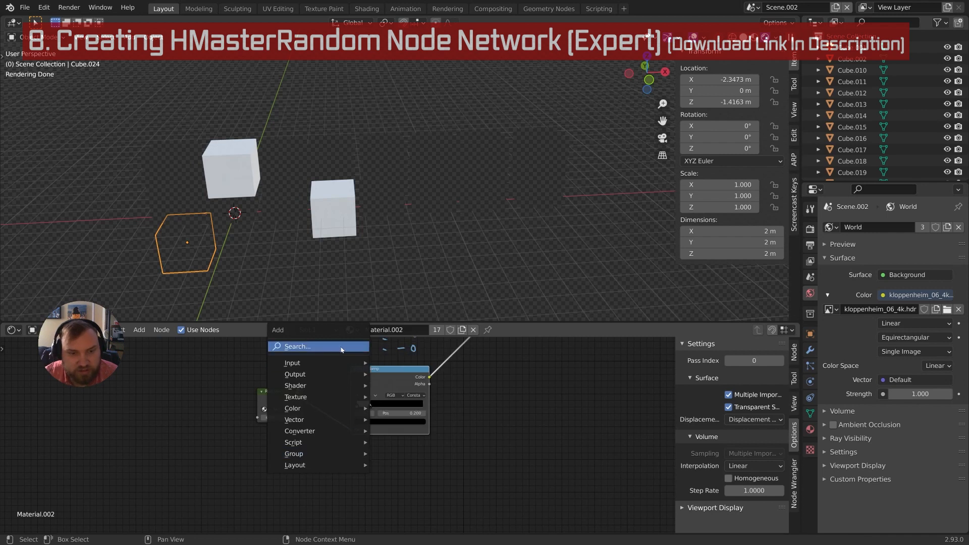
{"action": "left_click", "coordinate": [341, 347]}
{"action": "type", "text": "add"}
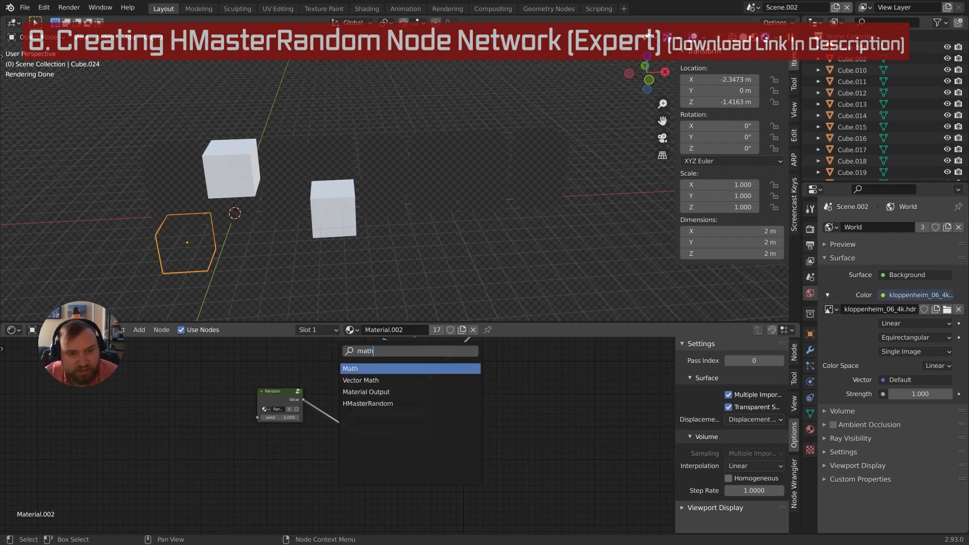
{"action": "key", "text": "Return"}
{"action": "left_click", "coordinate": [365, 460]}
{"action": "left_click", "coordinate": [373, 463]}
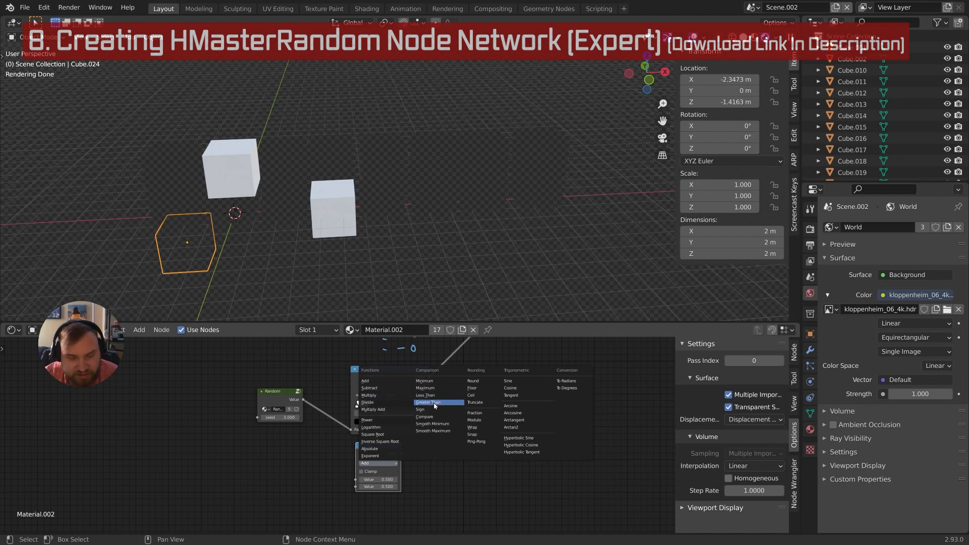
{"action": "left_click", "coordinate": [434, 403]}
{"action": "left_click", "coordinate": [379, 463]}
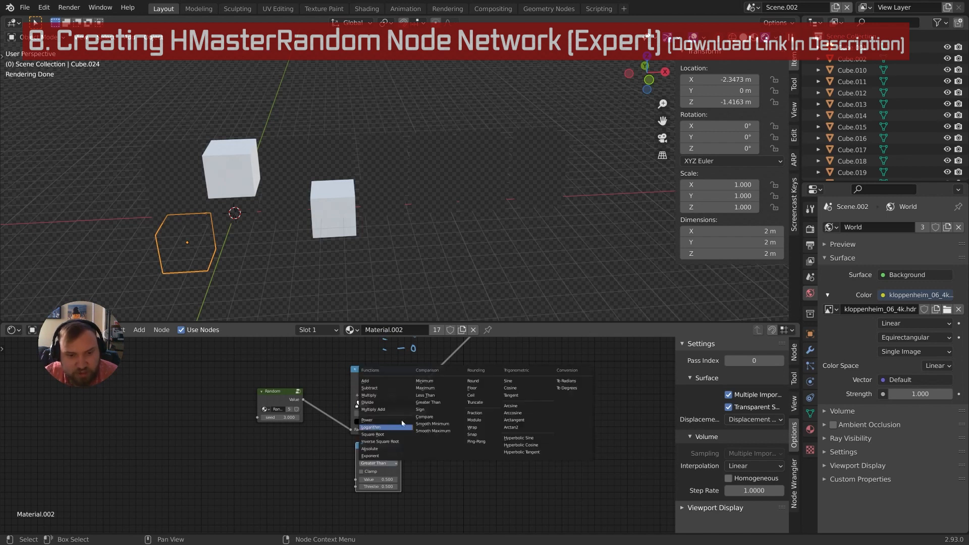
{"action": "left_click", "coordinate": [431, 397]}
{"action": "scroll", "coordinate": [386, 410], "scroll_direction": "up", "scroll_amount": 1}
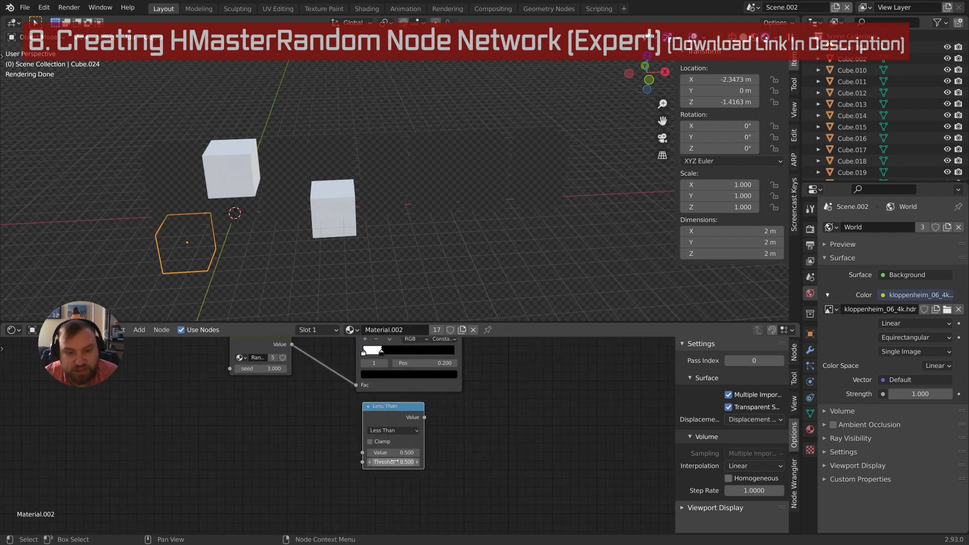
{"action": "middle_click_drag", "start_coordinate": [292, 419], "coordinate": [364, 417]}
Add a Value node set to 0.2 and link it into Less Than's Threshold
{"action": "key", "text": "shift+a"}
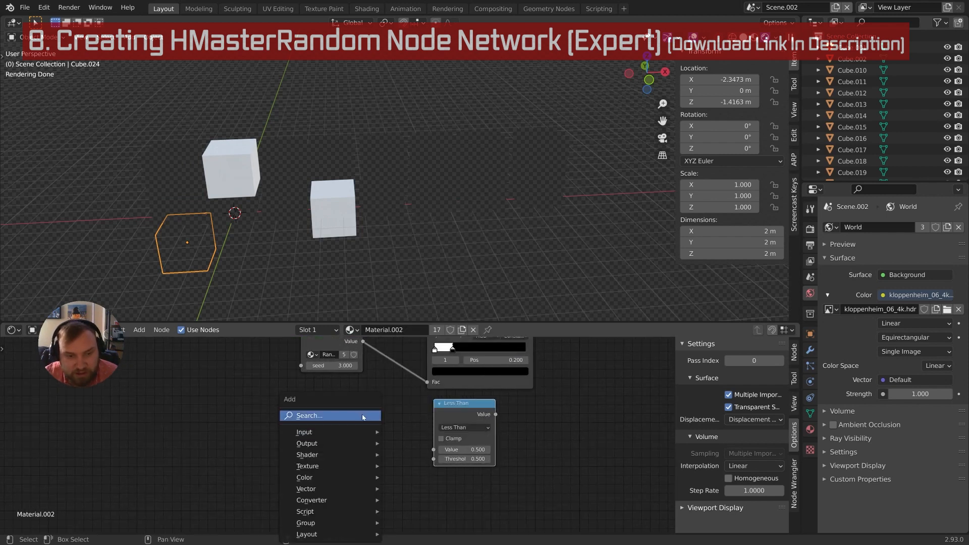
{"action": "type", "text": "value"}
{"action": "key", "text": "Return"}
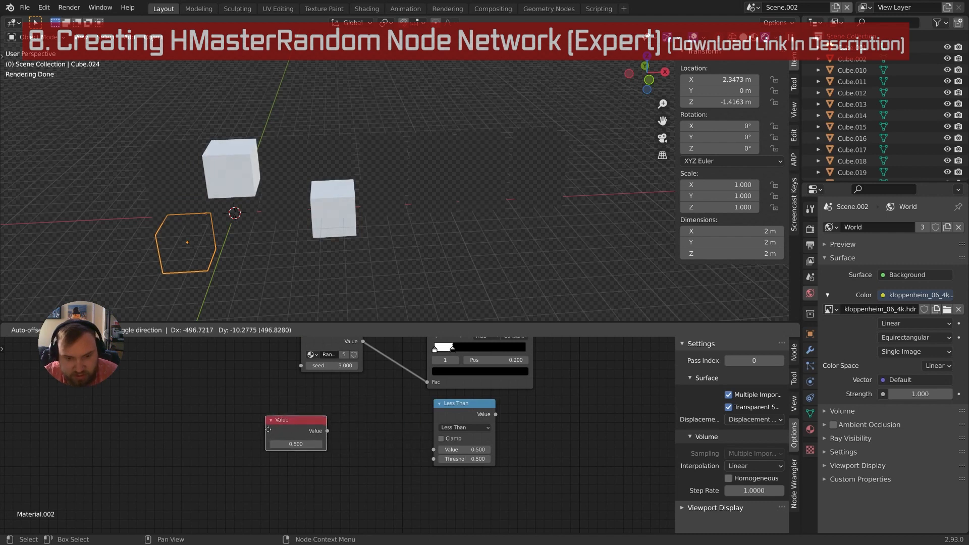
{"action": "left_click", "coordinate": [243, 425]}
{"action": "left_click", "coordinate": [270, 439]}
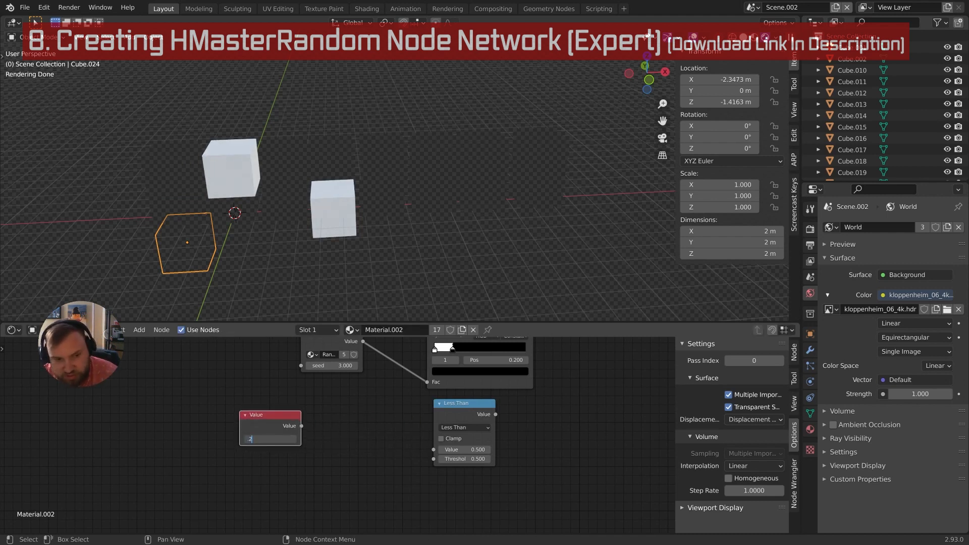
{"action": "type", "text": ".2"}
{"action": "key", "text": "Return"}
{"action": "middle_click_drag", "start_coordinate": [314, 431], "coordinate": [294, 421]}
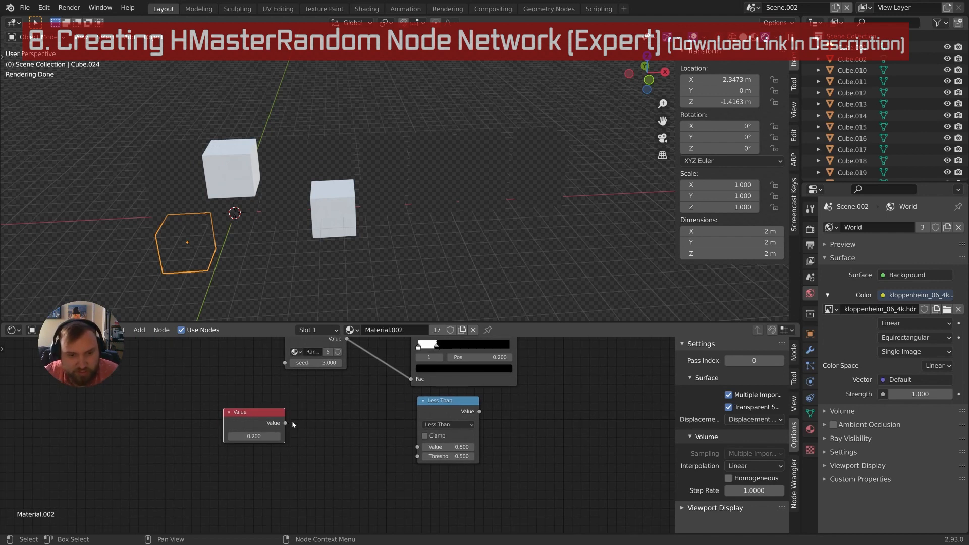
{"action": "left_click_drag", "start_coordinate": [285, 422], "coordinate": [417, 456]}
{"action": "middle_click_drag", "start_coordinate": [446, 434], "coordinate": [422, 450]}
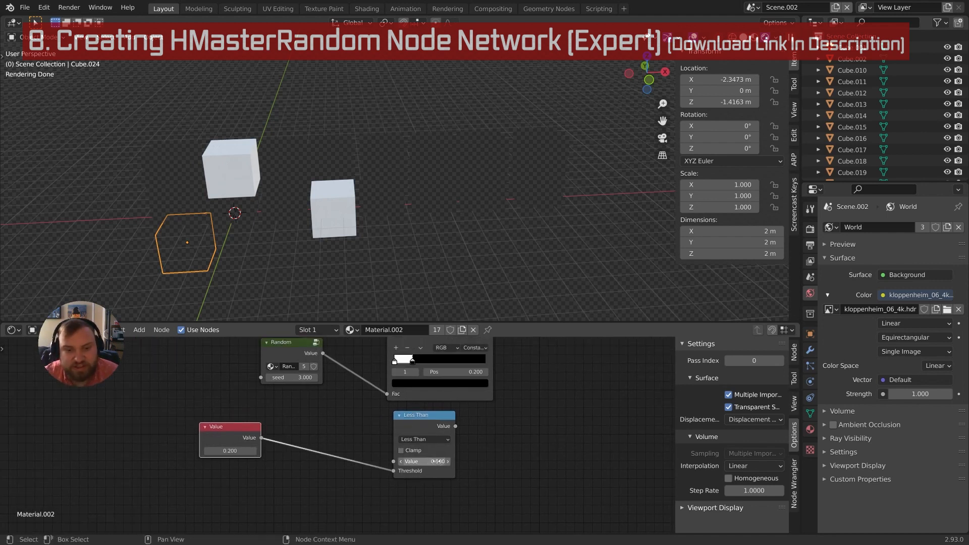
Start a link from the Less Than output, then abandon it
{"action": "middle_click_drag", "start_coordinate": [288, 452], "coordinate": [255, 464]}
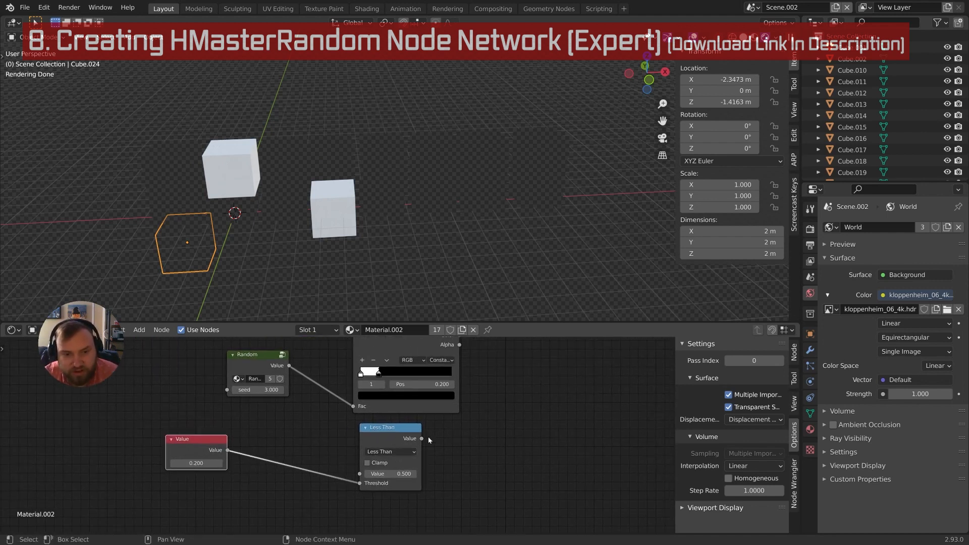
{"action": "left_click_drag", "start_coordinate": [421, 439], "coordinate": [473, 456]}
{"action": "middle_click_drag", "start_coordinate": [406, 454], "coordinate": [417, 454]}
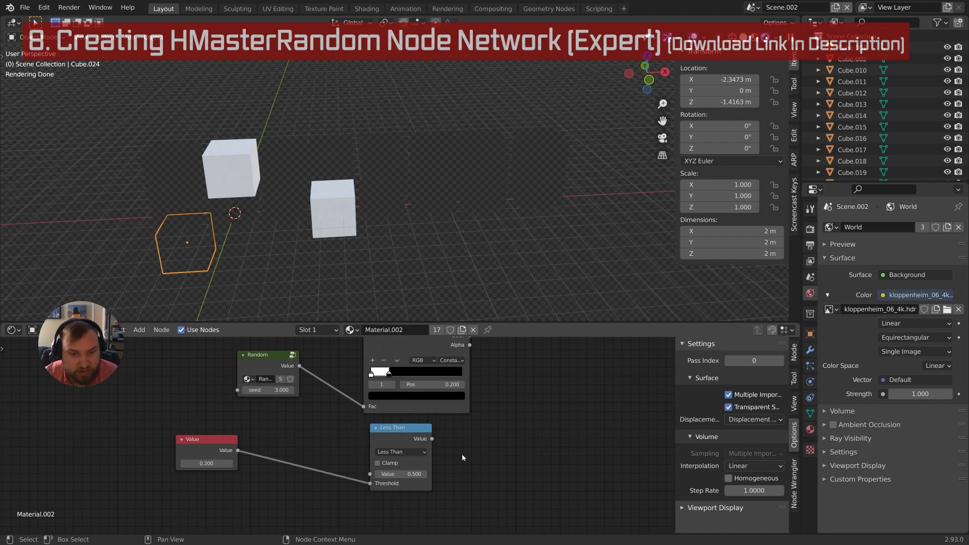
Shift the Random node left and set the ColorRamp's white stop to 0.400
{"action": "scroll", "coordinate": [359, 449], "scroll_direction": "down", "scroll_amount": 1}
{"action": "left_click_drag", "start_coordinate": [262, 393], "coordinate": [250, 389]}
{"action": "middle_click_drag", "start_coordinate": [275, 391], "coordinate": [254, 410]}
{"action": "left_click", "coordinate": [353, 385]}
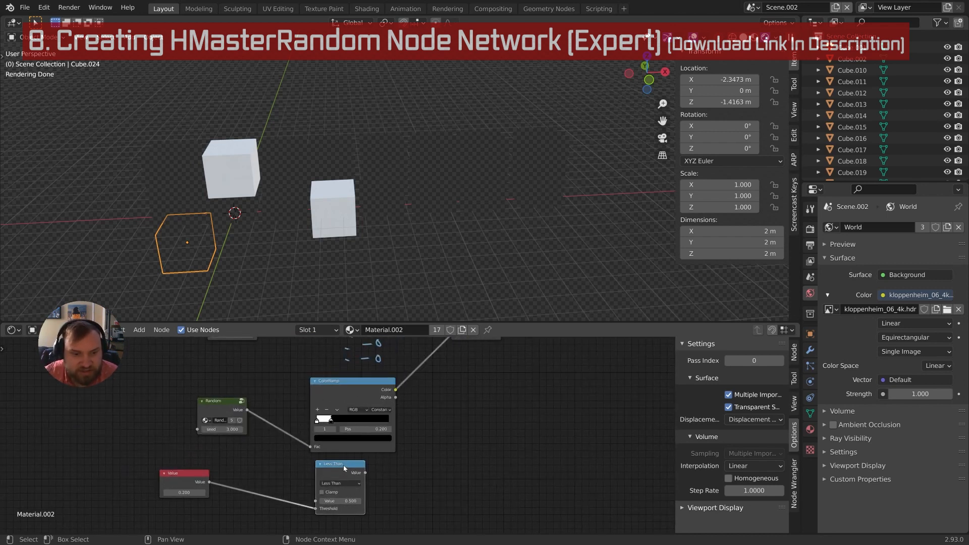
{"action": "middle_click_drag", "start_coordinate": [345, 464], "coordinate": [390, 430]}
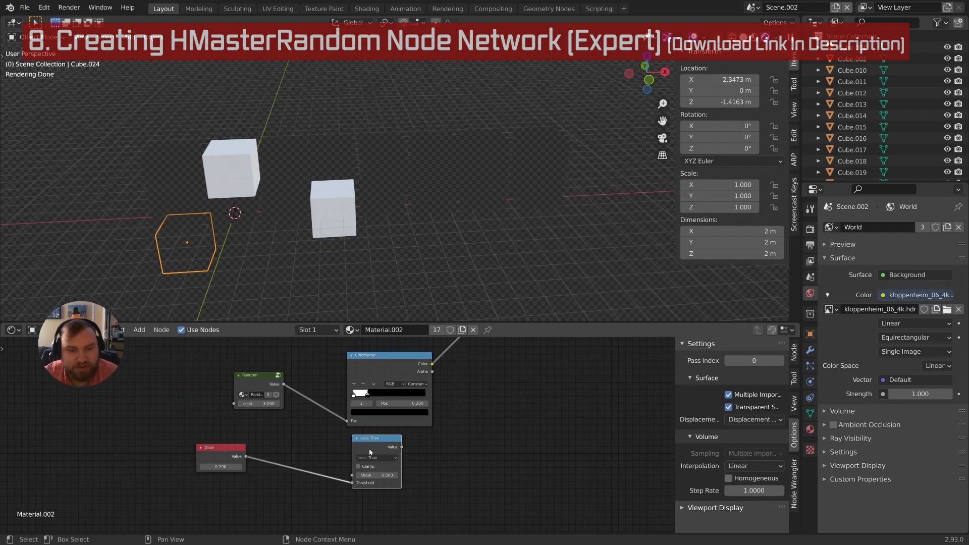
{"action": "mouse_move", "coordinate": [361, 421]}
{"action": "middle_mouse_down"}
{"action": "mouse_move", "coordinate": [368, 399]}
{"action": "mouse_move", "coordinate": [369, 417]}
{"action": "middle_mouse_up"}
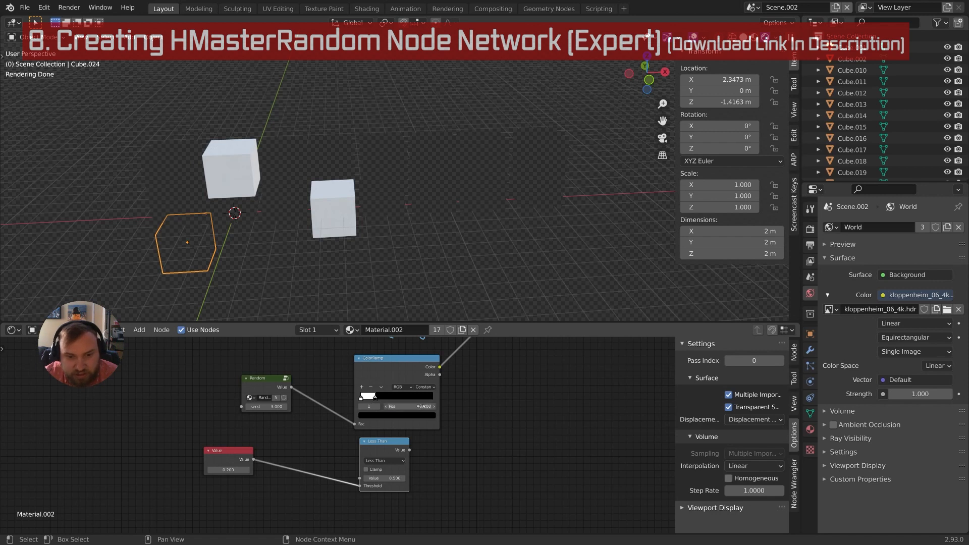
{"action": "left_click_drag", "start_coordinate": [421, 406], "coordinate": [389, 406]}
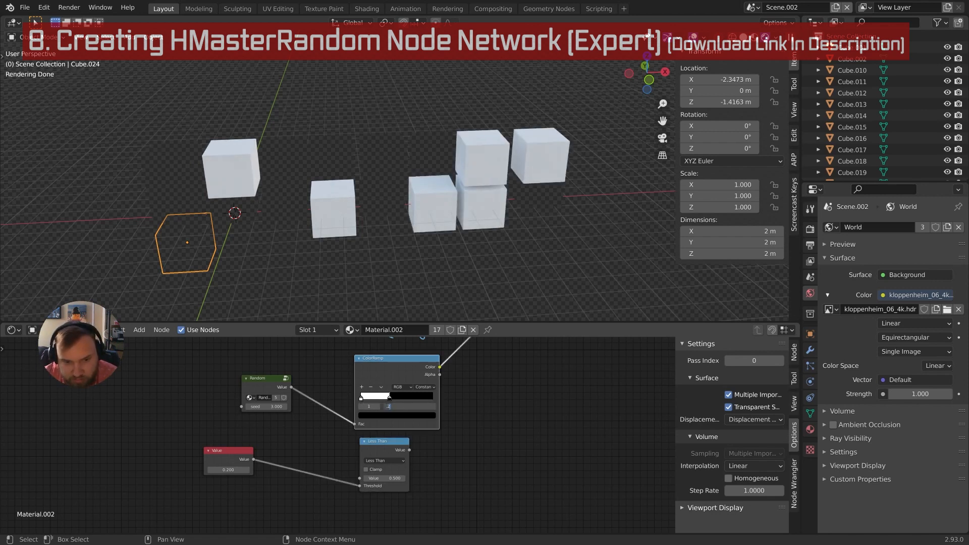
{"action": "left_click", "coordinate": [413, 406]}
{"action": "type", "text": ".4"}
{"action": "key", "text": "Return"}
Set the first ramp stop to 0.200, then make it black and move it to 0
{"action": "left_click", "coordinate": [362, 406]}
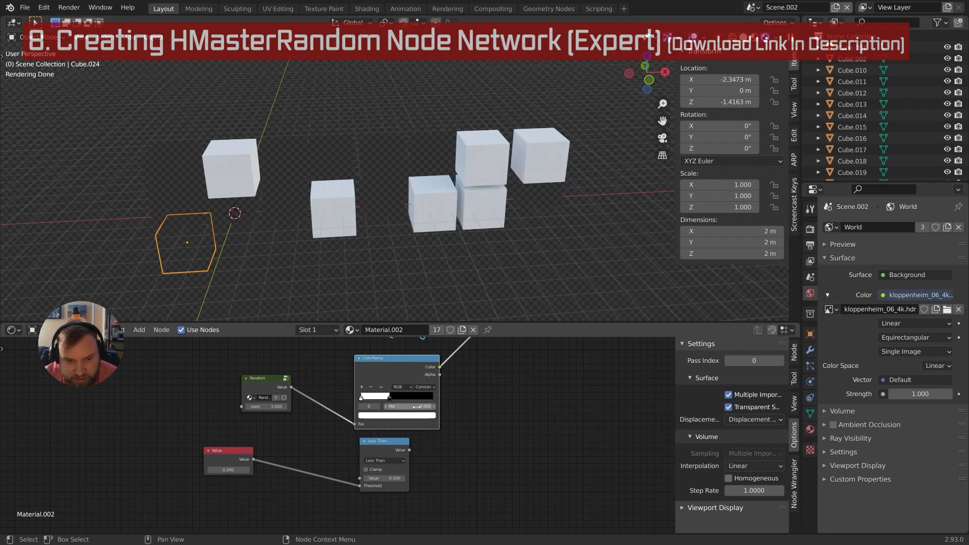
{"action": "left_click", "coordinate": [414, 406]}
{"action": "type", "text": ".2"}
{"action": "key", "text": "Return"}
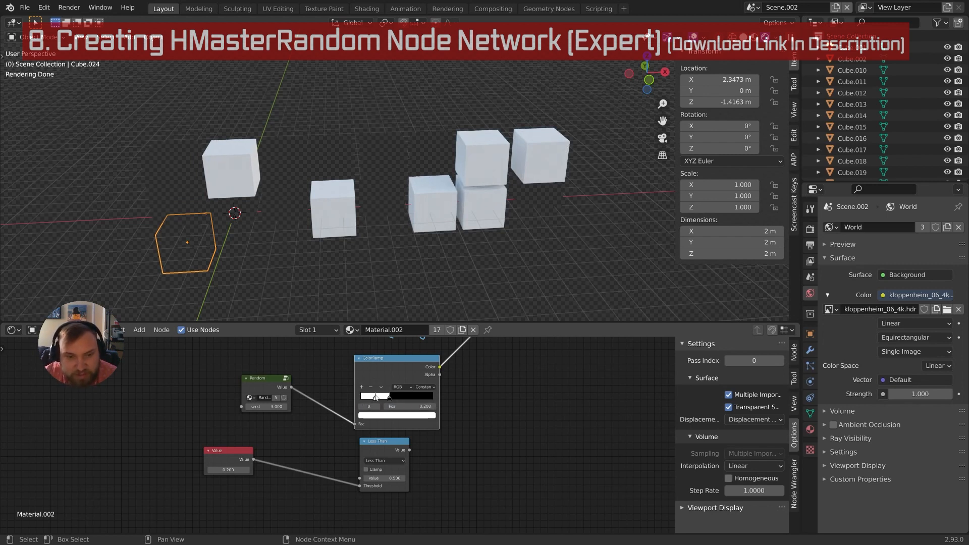
{"action": "left_click_drag", "start_coordinate": [374, 397], "coordinate": [363, 397]}
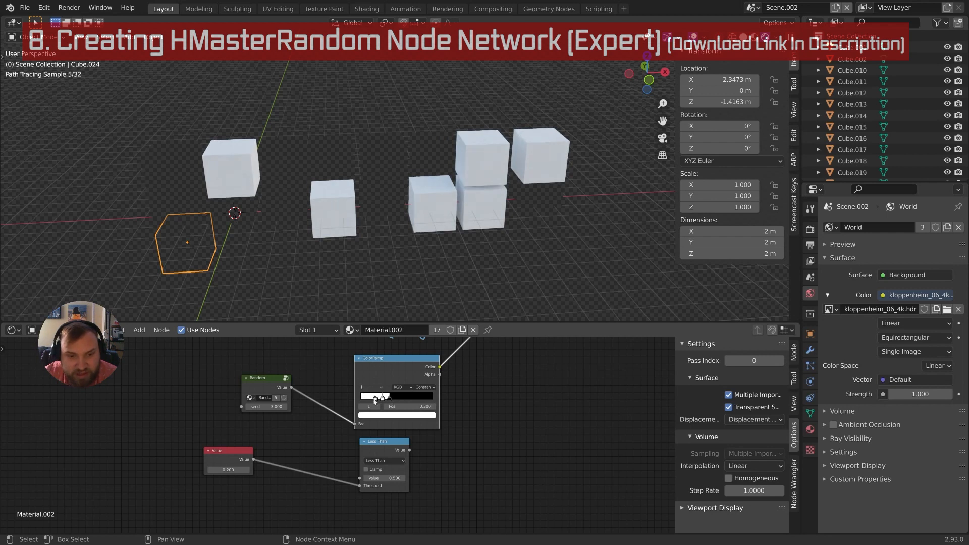
{"action": "left_click", "coordinate": [400, 415]}
{"action": "left_click", "coordinate": [420, 363]}
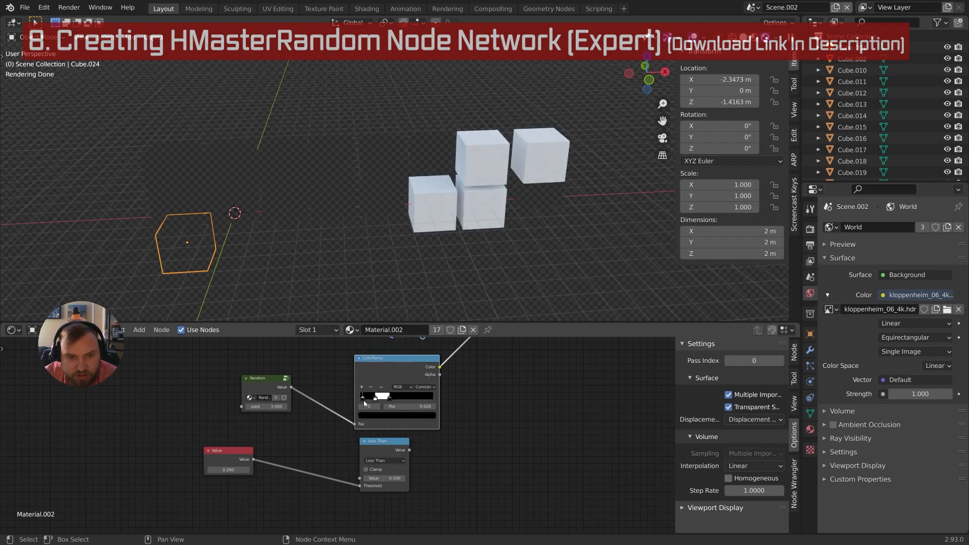
{"action": "left_click_drag", "start_coordinate": [364, 398], "coordinate": [350, 399]}
{"action": "middle_click_drag", "start_coordinate": [350, 399], "coordinate": [358, 422]}
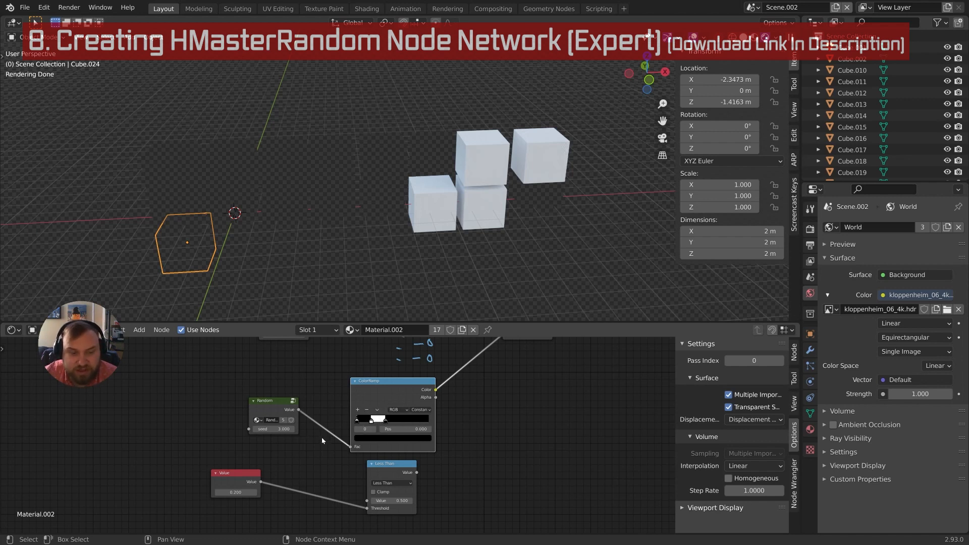
Delete the black stop at position 0, then collapse and re-expand the Less Than node
{"action": "middle_click_drag", "start_coordinate": [322, 438], "coordinate": [334, 443]}
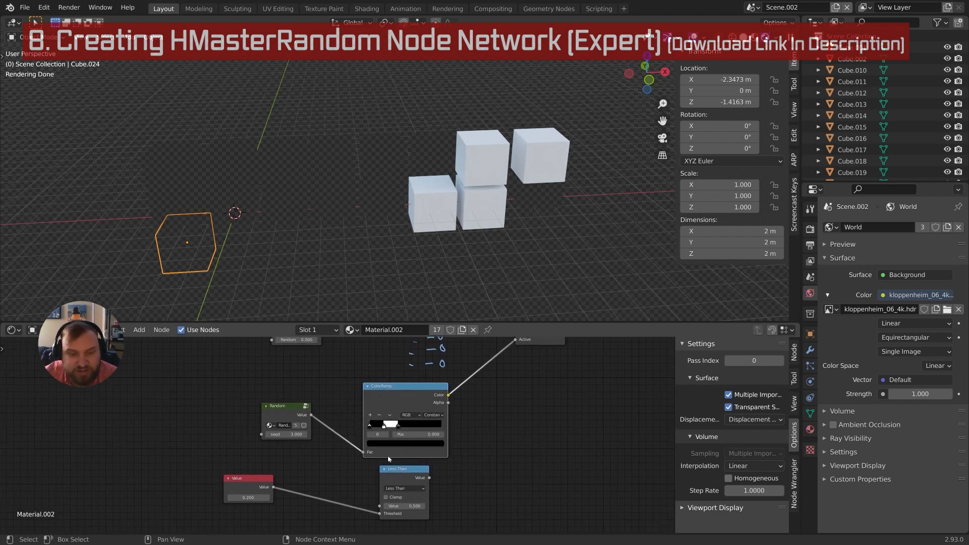
{"action": "middle_click_drag", "start_coordinate": [389, 459], "coordinate": [358, 453]}
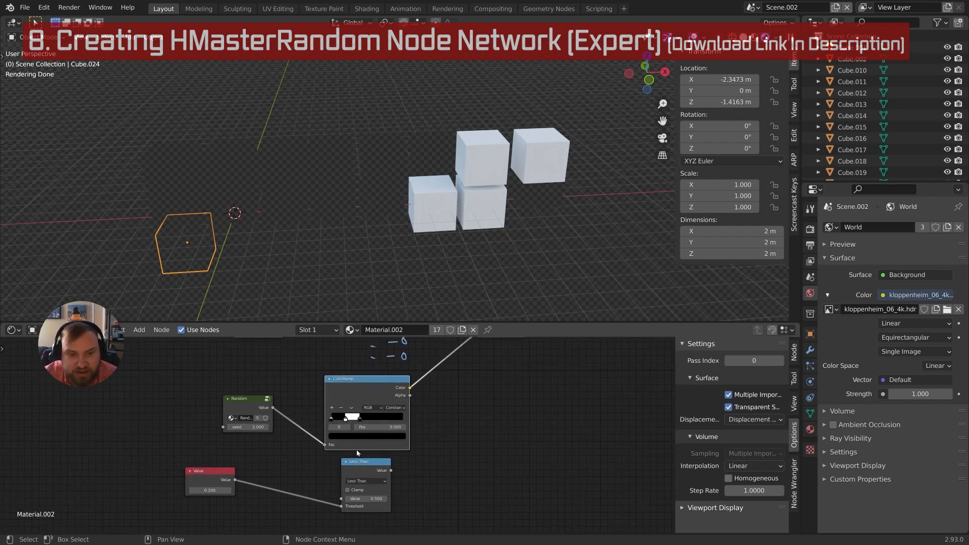
{"action": "left_click", "coordinate": [341, 407]}
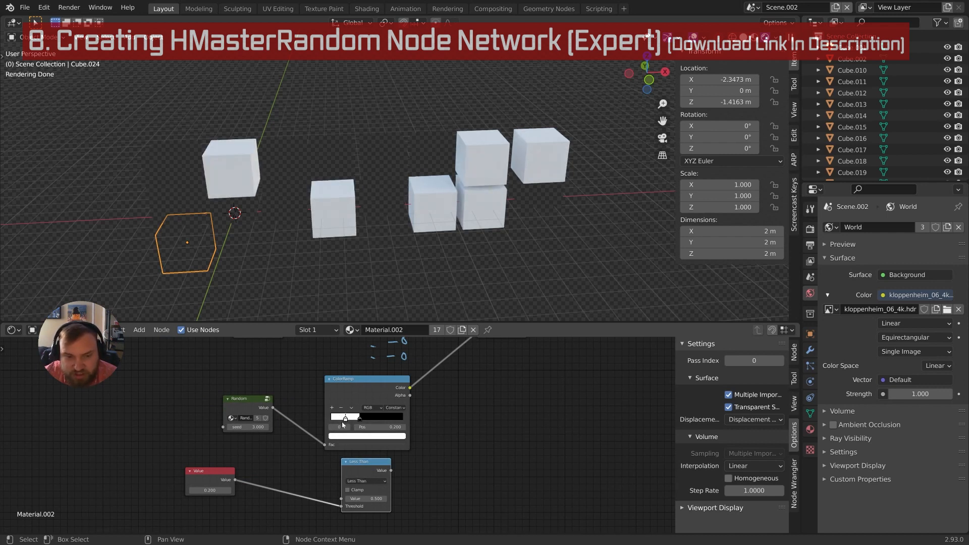
{"action": "middle_click_drag", "start_coordinate": [374, 492], "coordinate": [357, 429]}
{"action": "left_click", "coordinate": [345, 440]}
{"action": "key", "text": "h"}
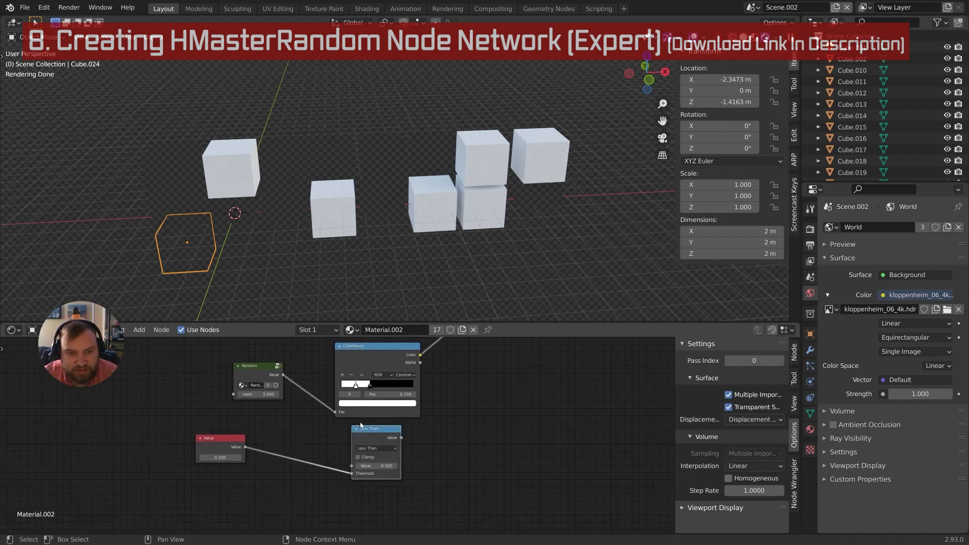
{"action": "middle_click_drag", "start_coordinate": [357, 433], "coordinate": [381, 406]}
Duplicate the Less Than node below itself and switch the copy to Greater Than
{"action": "key", "text": "shift+d"}
{"action": "left_click", "coordinate": [379, 456]}
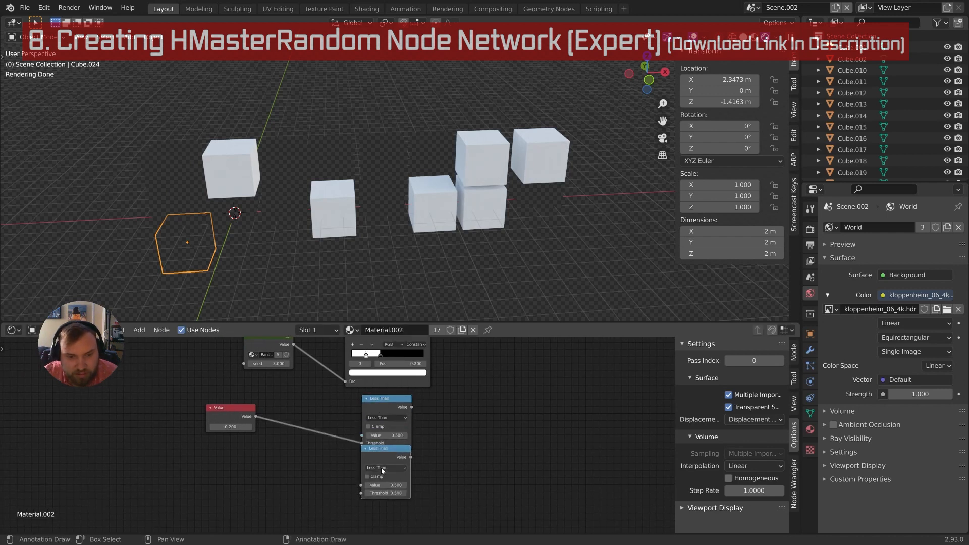
{"action": "left_click", "coordinate": [383, 468]}
{"action": "left_click", "coordinate": [438, 403]}
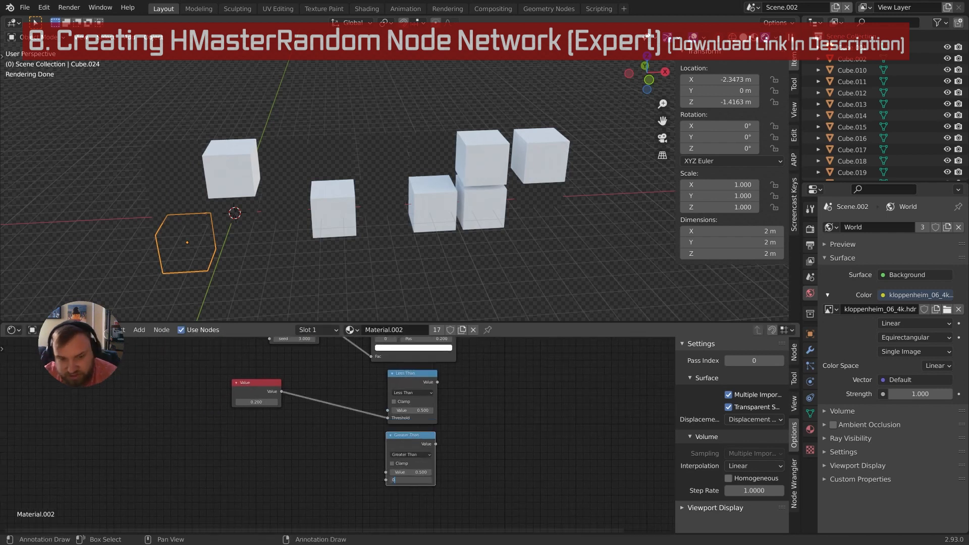
{"action": "middle_click_drag", "start_coordinate": [337, 479], "coordinate": [402, 438]}
Duplicate the 0.200 Value node and place the copy below the original
{"action": "left_click", "coordinate": [304, 379]}
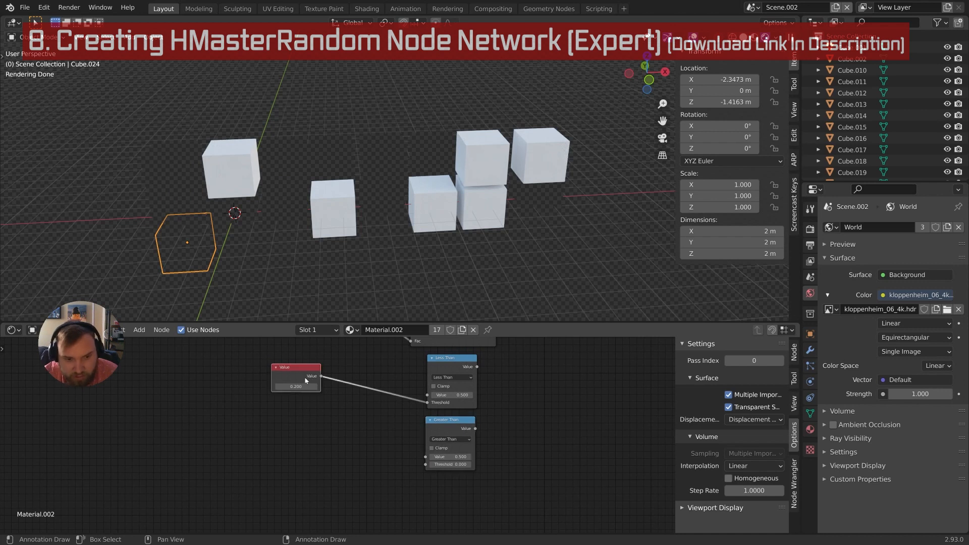
{"action": "middle_click_drag", "start_coordinate": [306, 382], "coordinate": [305, 427]}
{"action": "key", "text": "shift+d"}
{"action": "left_click", "coordinate": [325, 432]}
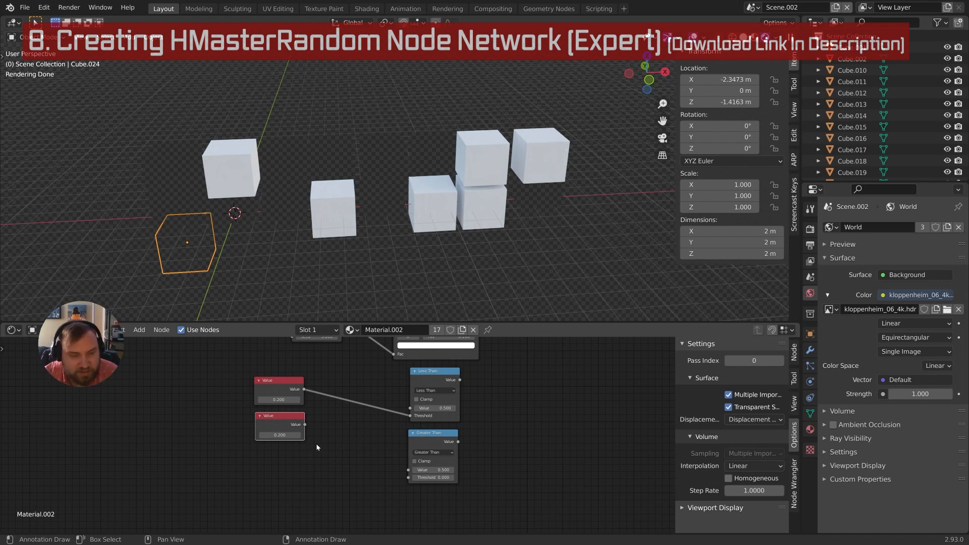
Add a Math node, set it to Subtract, and link the lower Value into its first input
{"action": "key", "text": "shift+a"}
{"action": "type", "text": "math"}
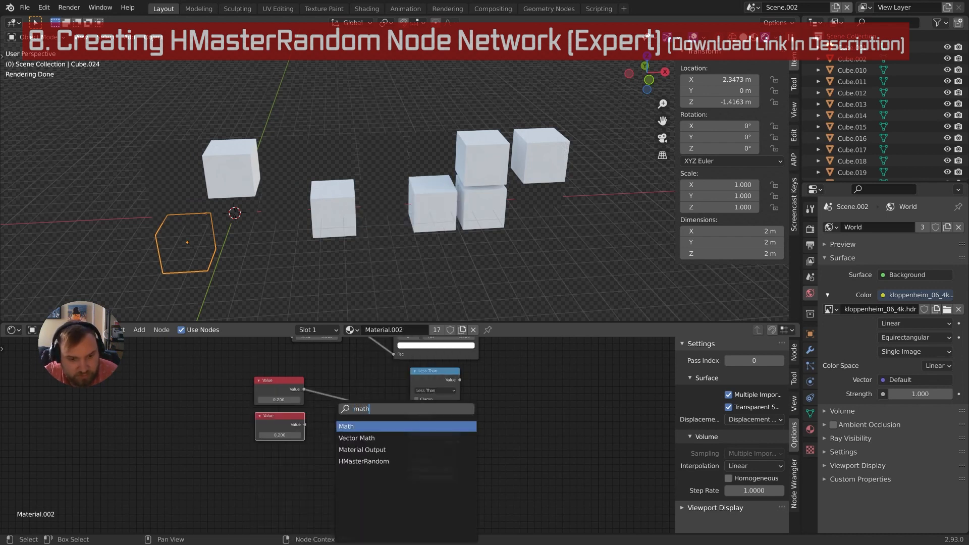
{"action": "key", "text": "Return"}
{"action": "left_click", "coordinate": [333, 425]}
{"action": "left_click_drag", "start_coordinate": [306, 425], "coordinate": [332, 464]}
{"action": "middle_click_drag", "start_coordinate": [344, 466], "coordinate": [324, 461]}
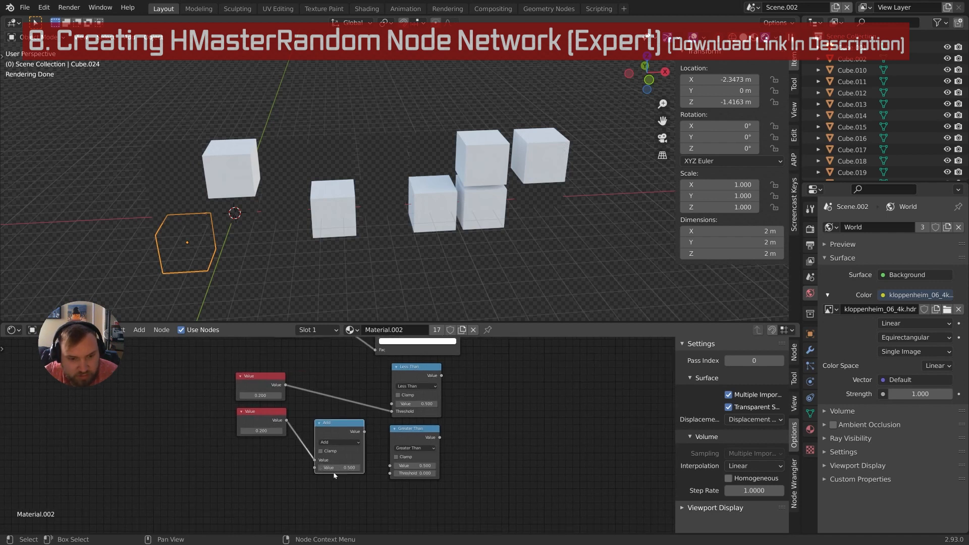
{"action": "left_click", "coordinate": [339, 442]}
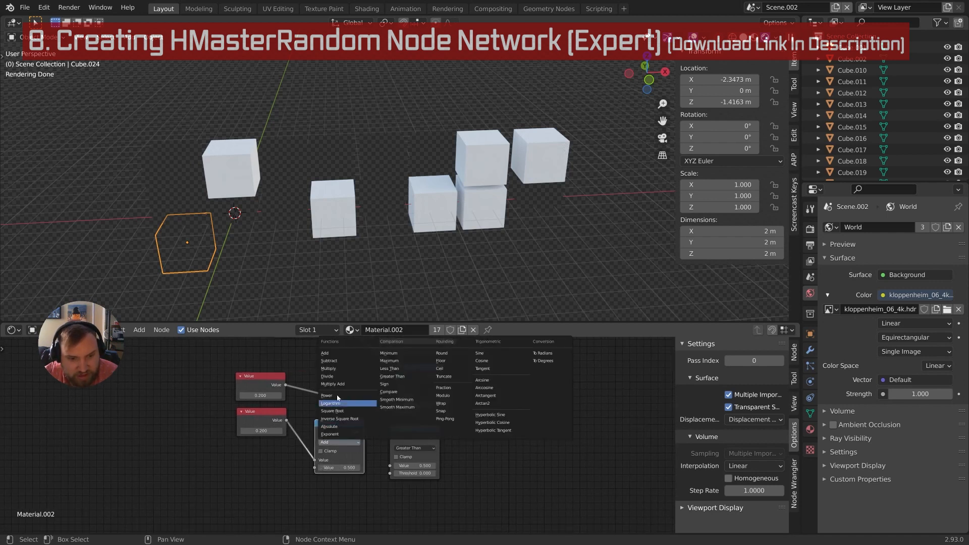
{"action": "left_click", "coordinate": [341, 366]}
Set Subtract's second value to 0 and wire both Value outputs into the Subtract node
{"action": "left_click", "coordinate": [339, 467]}
{"action": "type", "text": "0"}
{"action": "key", "text": "Return"}
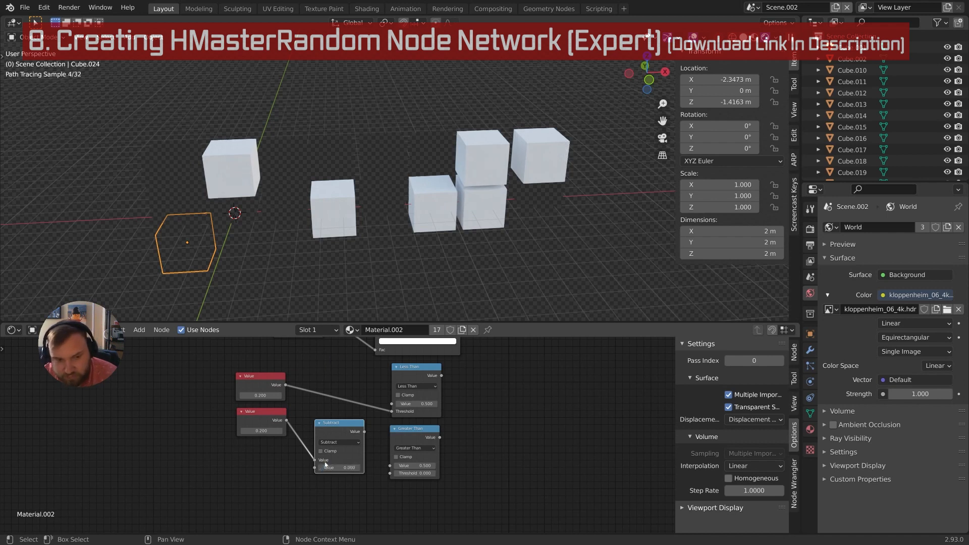
{"action": "left_click_drag", "start_coordinate": [286, 423], "coordinate": [314, 467]}
{"action": "left_click_drag", "start_coordinate": [343, 428], "coordinate": [405, 465]}
{"action": "scroll", "coordinate": [333, 500], "scroll_direction": "up", "scroll_amount": 1}
{"action": "middle_click_drag", "start_coordinate": [379, 425], "coordinate": [441, 441]}
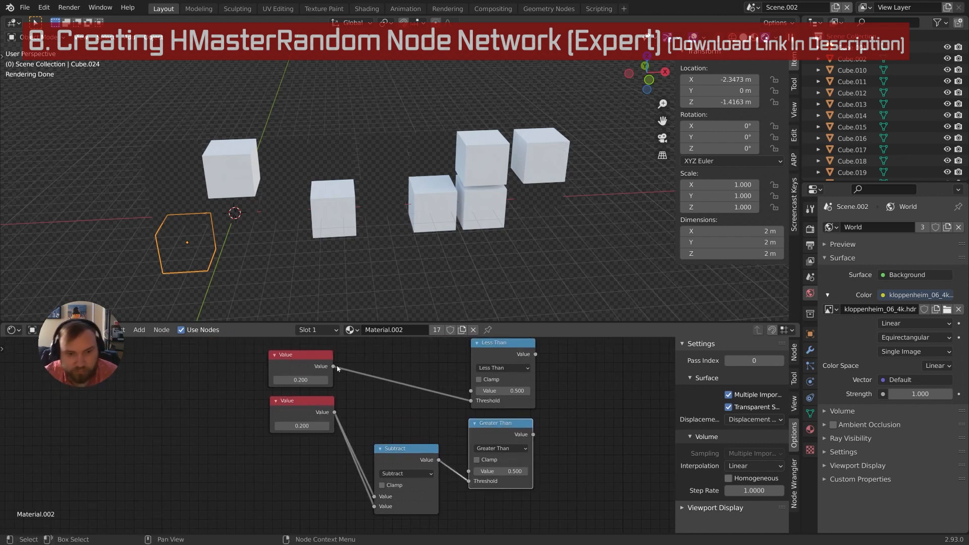
{"action": "left_click_drag", "start_coordinate": [334, 366], "coordinate": [374, 506]}
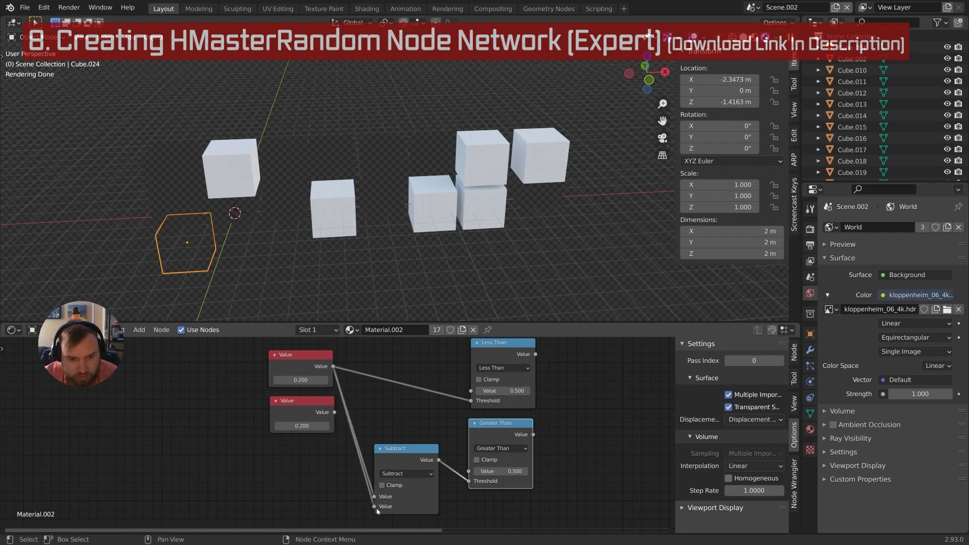
Delete the duplicate Value node and route the 0.200 Value into Subtract through a reroute point
{"action": "left_click", "coordinate": [311, 403]}
{"action": "key", "text": "x"}
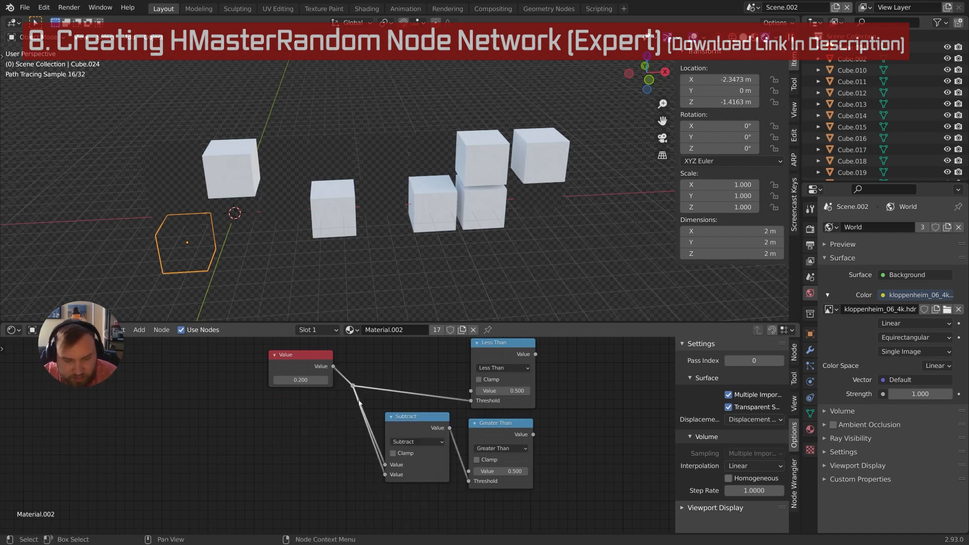
{"action": "key", "text": "g"}
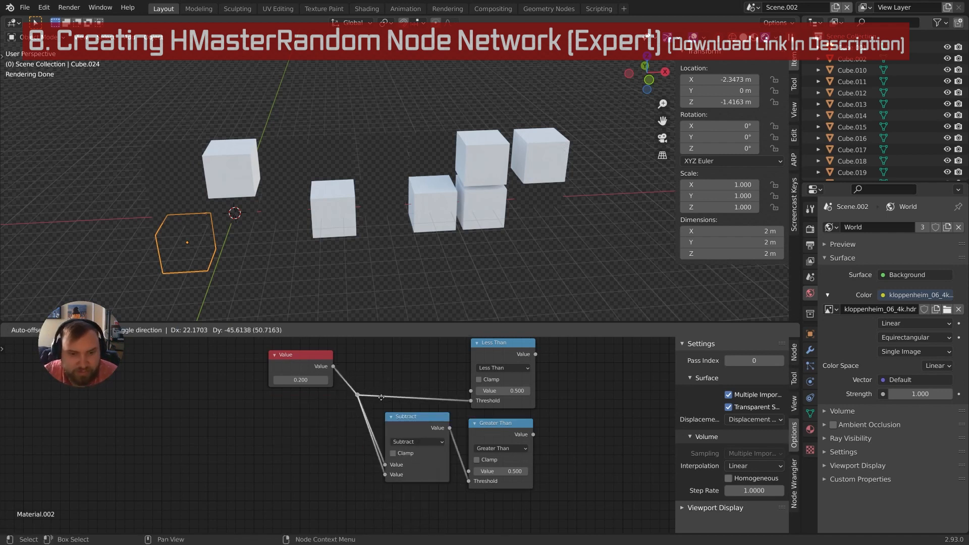
{"action": "left_click", "coordinate": [382, 406]}
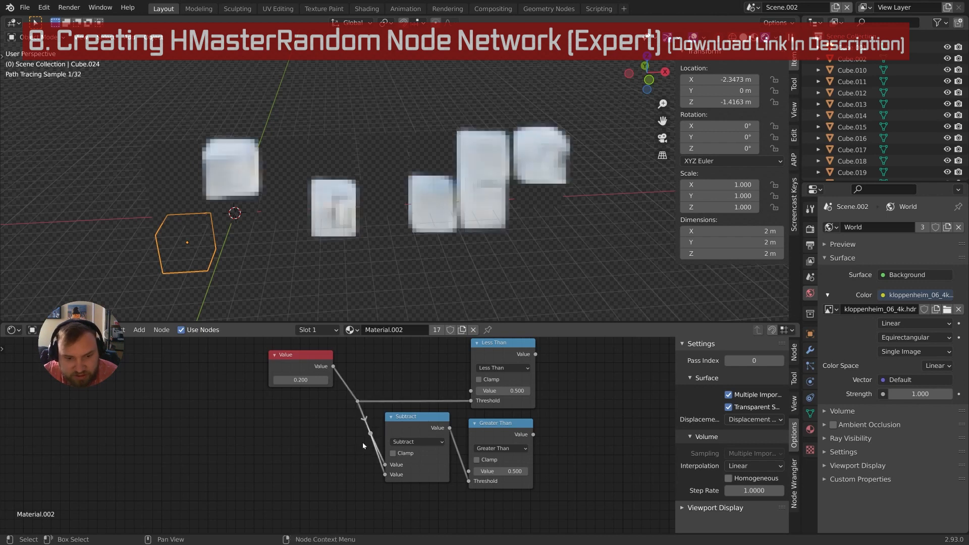
{"action": "right_click_drag", "start_coordinate": [362, 442], "coordinate": [386, 442], "text": "shift"}
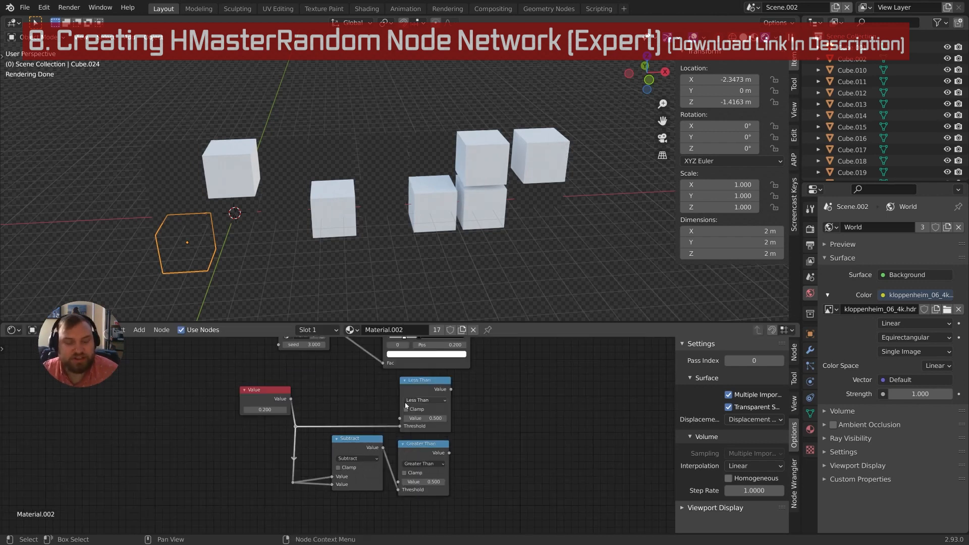
Pan over the Random, ColorRamp, Less Than, Subtract and Greater Than nodes to check the wiring
{"action": "scroll", "coordinate": [348, 448], "scroll_direction": "up", "scroll_amount": 2}
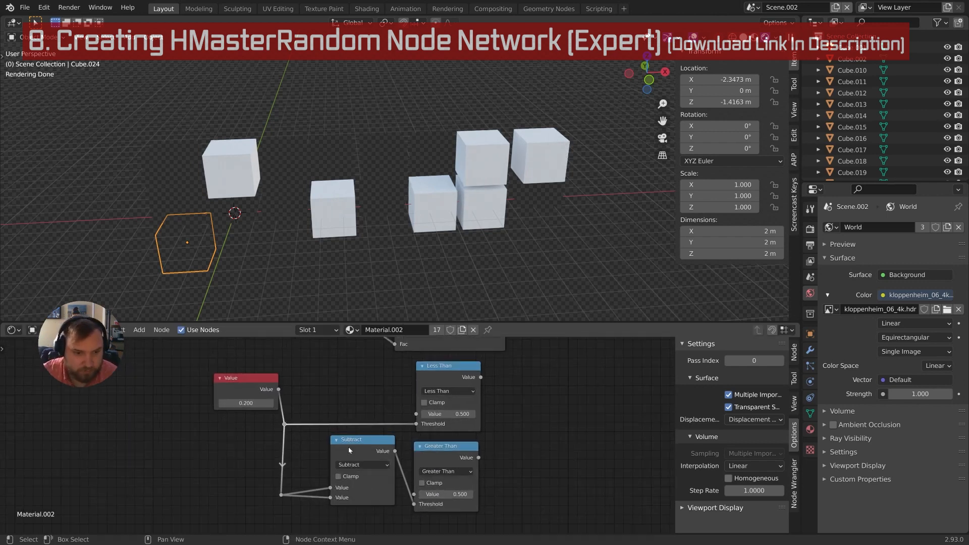
{"action": "scroll", "coordinate": [349, 447], "scroll_direction": "down", "scroll_amount": 1}
{"action": "middle_click_drag", "start_coordinate": [348, 447], "coordinate": [253, 458]}
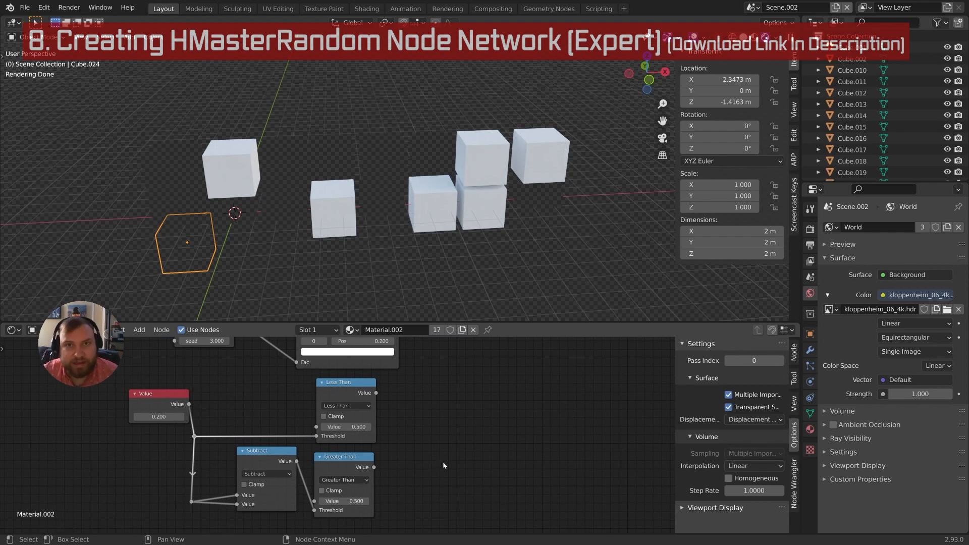
{"action": "left_click", "coordinate": [353, 391]}
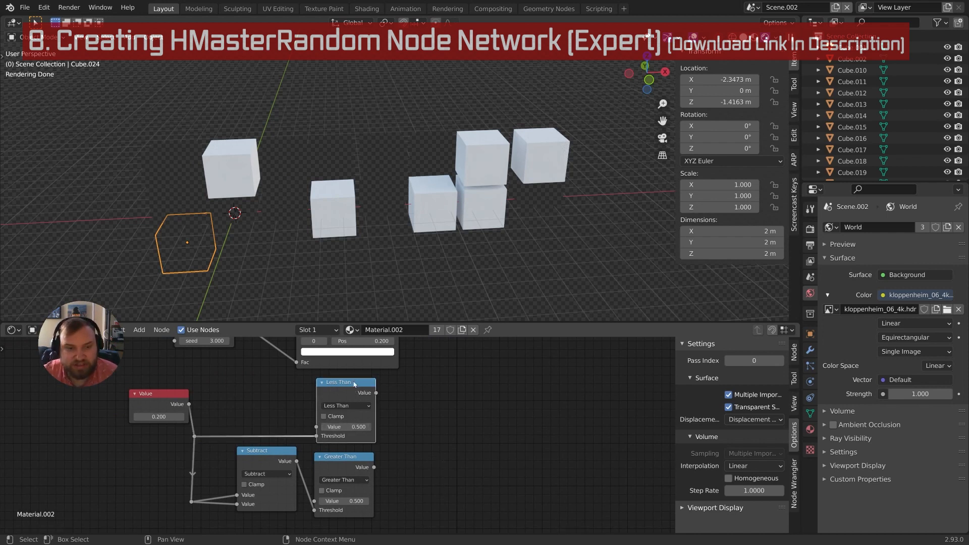
{"action": "middle_click_drag", "start_coordinate": [324, 339], "coordinate": [321, 374]}
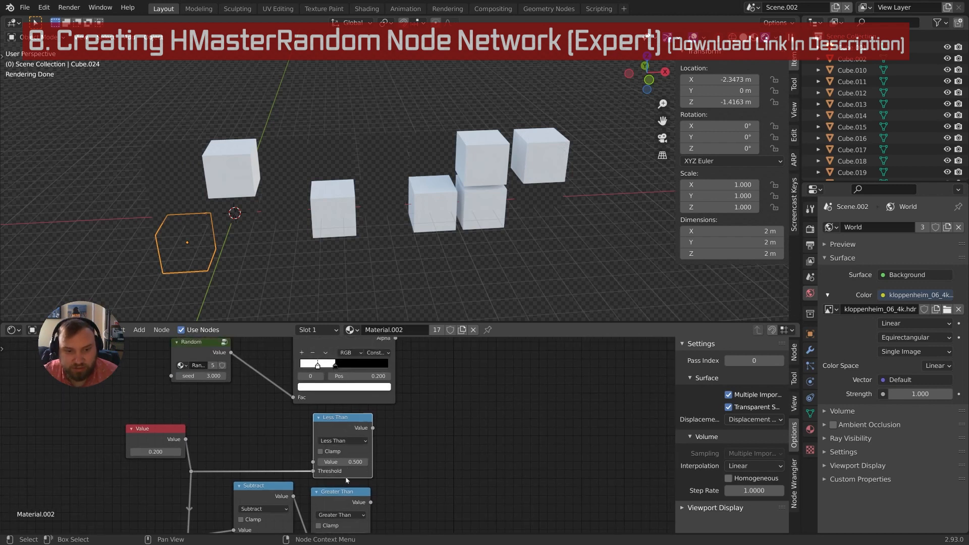
{"action": "middle_click_drag", "start_coordinate": [346, 481], "coordinate": [333, 517]}
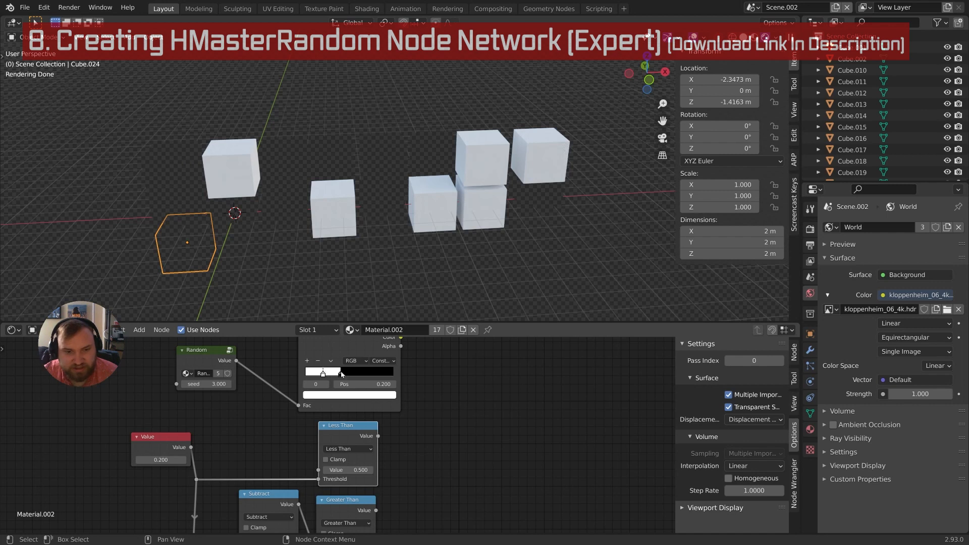
{"action": "mouse_move", "coordinate": [403, 444]}
{"action": "middle_mouse_down"}
{"action": "mouse_move", "coordinate": [409, 380]}
{"action": "mouse_move", "coordinate": [411, 427]}
{"action": "middle_mouse_up"}
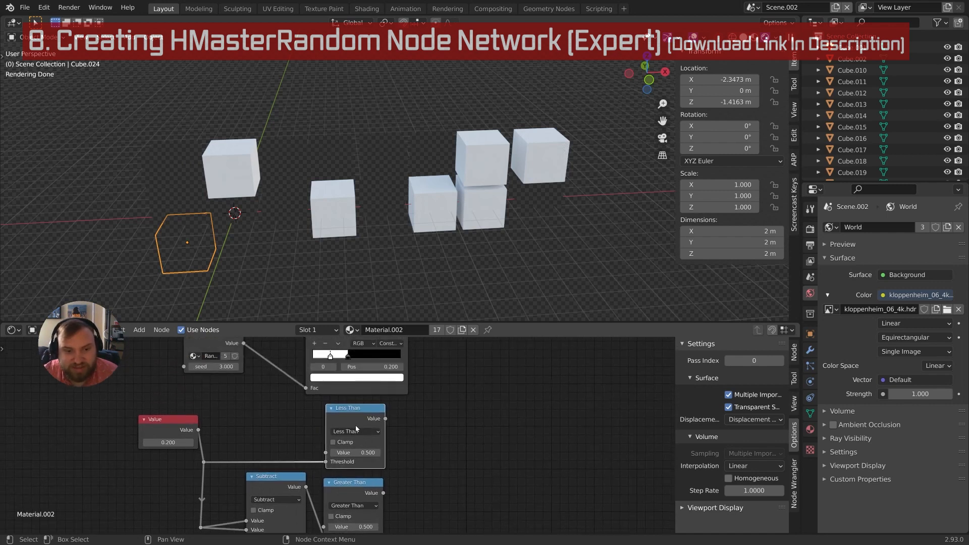
Add a new Math node via search and set its operation to Multiply
{"action": "middle_click_drag", "start_coordinate": [540, 490], "coordinate": [519, 458]}
{"action": "key", "text": "shift+a"}
{"action": "left_click", "coordinate": [436, 413]}
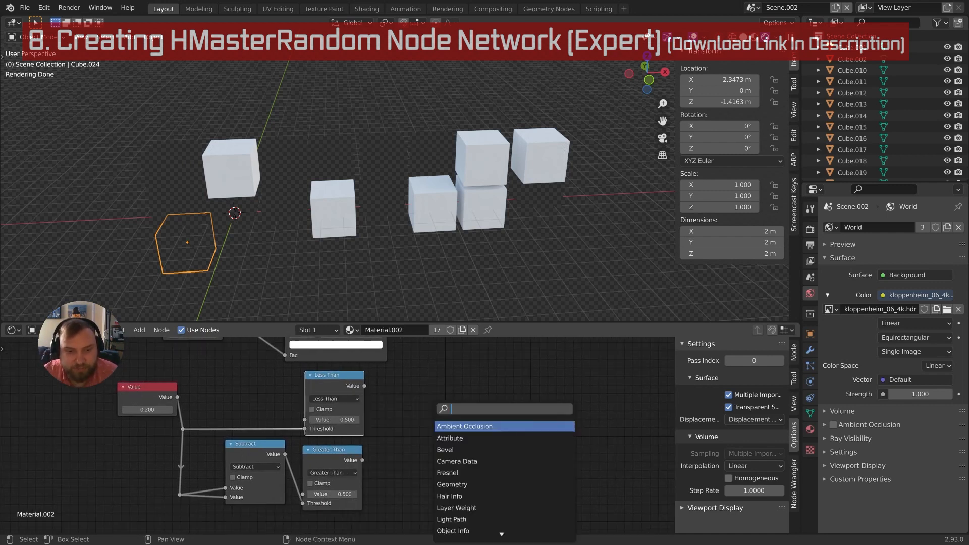
{"action": "key", "text": "Escape"}
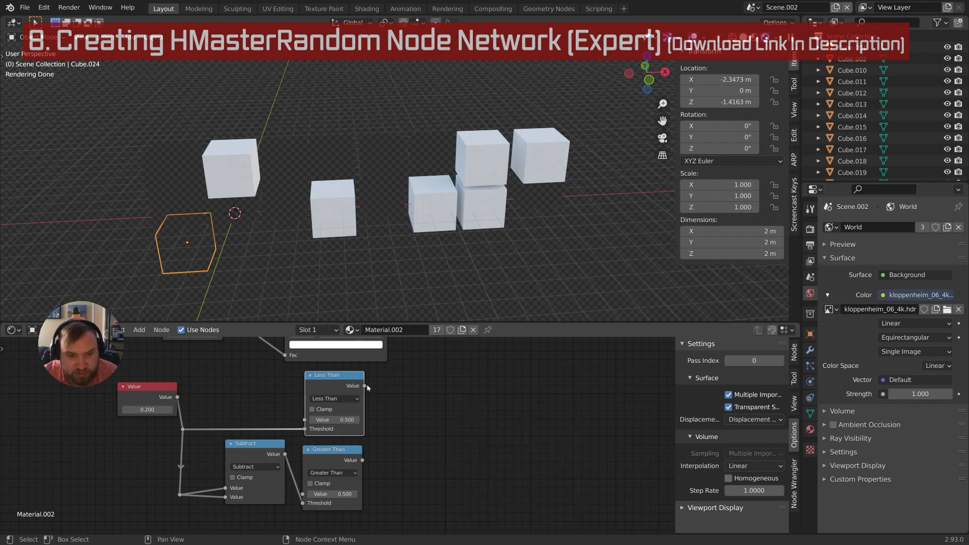
{"action": "key", "text": "shift+a"}
{"action": "left_click", "coordinate": [413, 410]}
{"action": "type", "text": "math"}
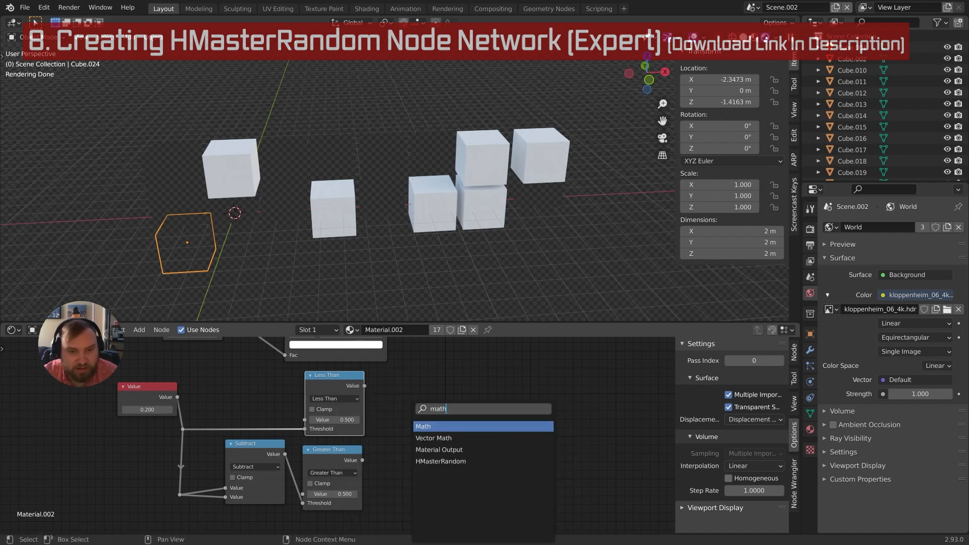
{"action": "key", "text": "Return"}
{"action": "left_click", "coordinate": [436, 416]}
{"action": "left_click", "coordinate": [438, 417]}
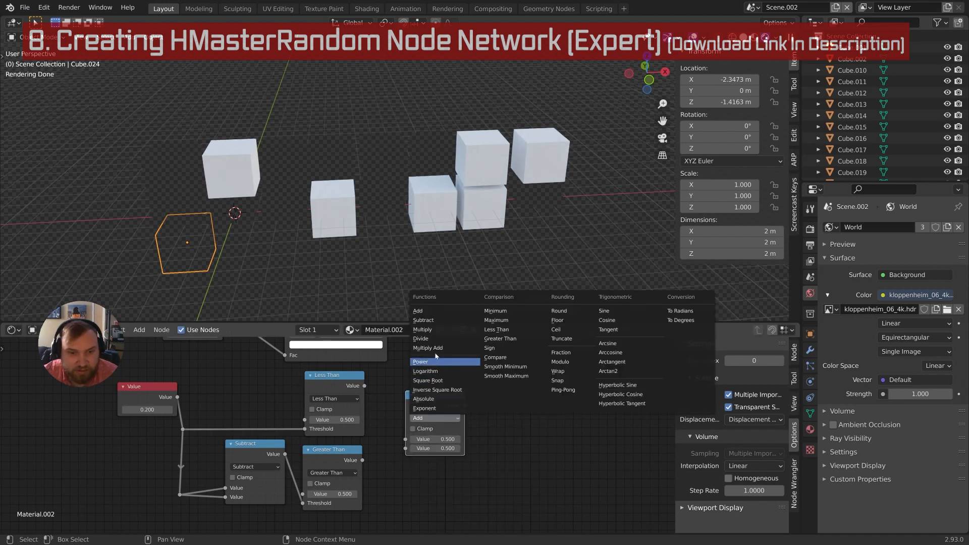
{"action": "left_click", "coordinate": [424, 330]}
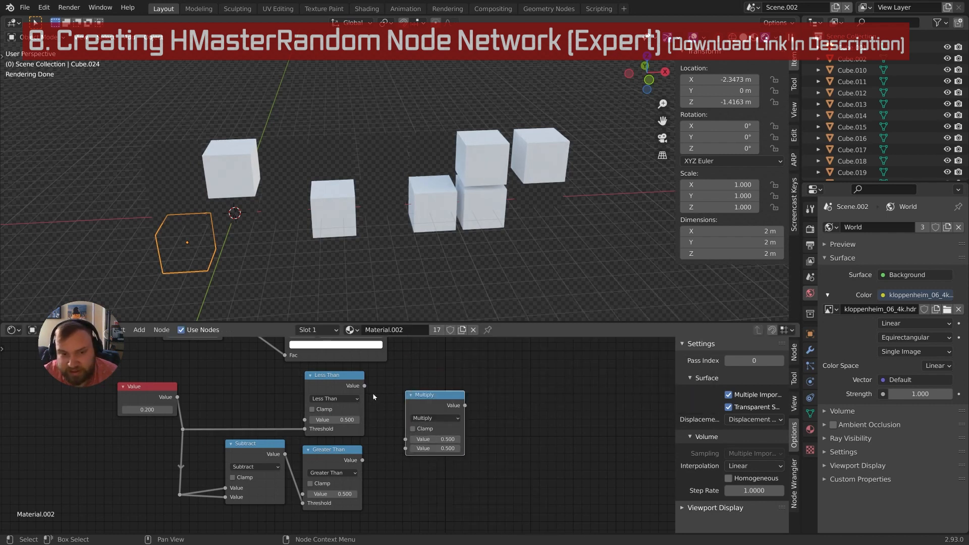
Feed Less Than and Greater Than into Multiply's two inputs and collapse the node
{"action": "left_click_drag", "start_coordinate": [365, 386], "coordinate": [406, 448]}
{"action": "left_click_drag", "start_coordinate": [434, 396], "coordinate": [412, 398]}
{"action": "middle_click_drag", "start_coordinate": [413, 399], "coordinate": [423, 429]}
{"action": "scroll", "coordinate": [411, 460], "scroll_direction": "down", "scroll_amount": 2}
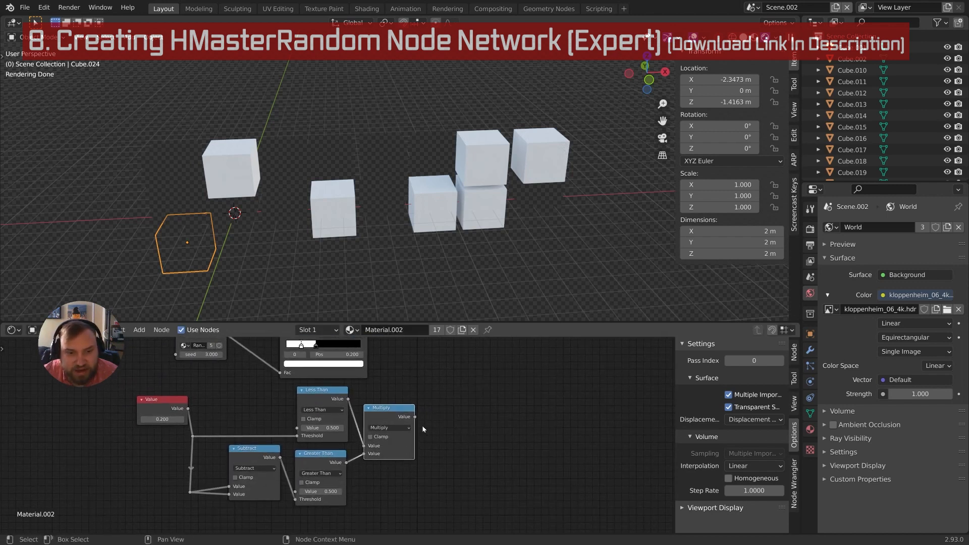
{"action": "left_click", "coordinate": [368, 408]}
{"action": "scroll", "coordinate": [426, 430], "scroll_direction": "down", "scroll_amount": 2}
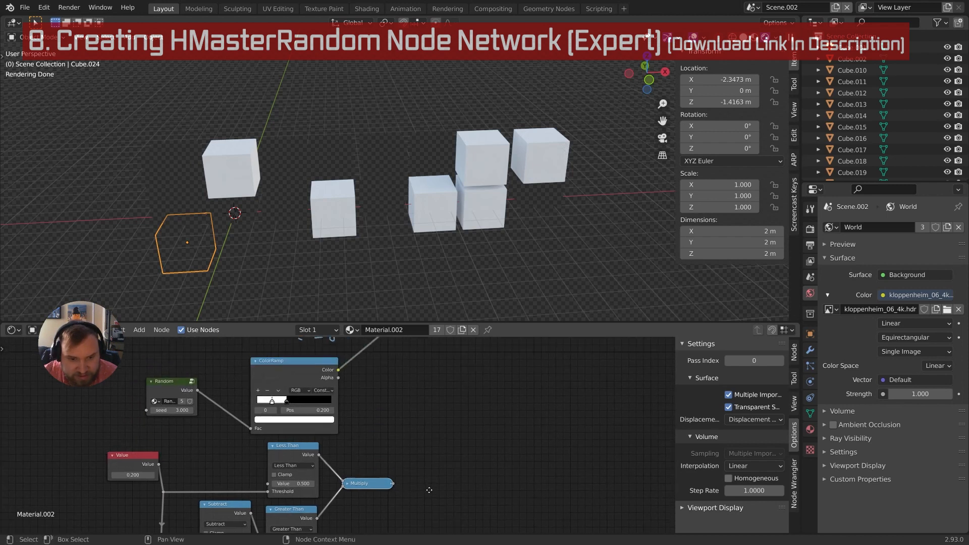
Connect Multiply's output to the group node's Active input, replacing the ColorRamp link
{"action": "middle_click_drag", "start_coordinate": [425, 430], "coordinate": [417, 474]}
{"action": "left_click_drag", "start_coordinate": [371, 478], "coordinate": [380, 368]}
{"action": "left_click_drag", "start_coordinate": [371, 479], "coordinate": [381, 362]}
{"action": "scroll", "coordinate": [414, 466], "scroll_direction": "up", "scroll_amount": 1}
{"action": "middle_click_drag", "start_coordinate": [414, 465], "coordinate": [463, 413]}
{"action": "scroll", "coordinate": [439, 459], "scroll_direction": "up", "scroll_amount": 3}
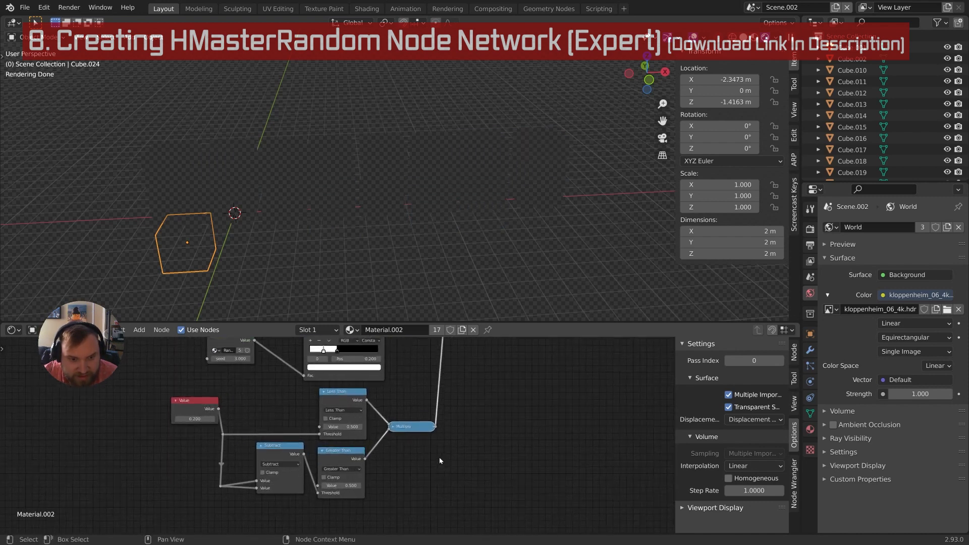
{"action": "middle_click_drag", "start_coordinate": [435, 449], "coordinate": [594, 469]}
{"action": "scroll", "coordinate": [366, 403], "scroll_direction": "up", "scroll_amount": 3}
{"action": "left_click", "coordinate": [356, 415]}
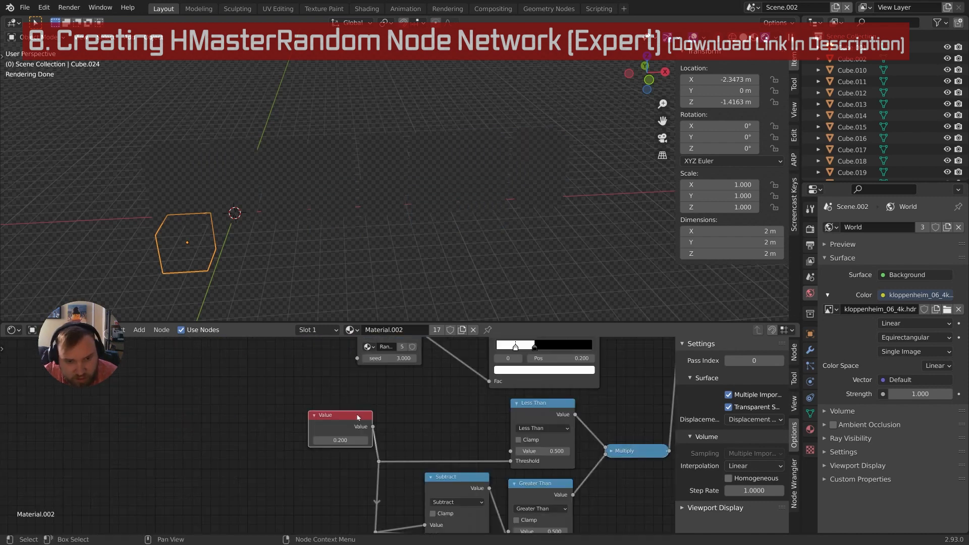
Duplicate the Value node, set the copy to 0.100, and wire it into Less Than and Greater Than
{"action": "key", "text": "shift+d"}
{"action": "left_click", "coordinate": [354, 371]}
{"action": "middle_click_drag", "start_coordinate": [406, 403], "coordinate": [354, 401]}
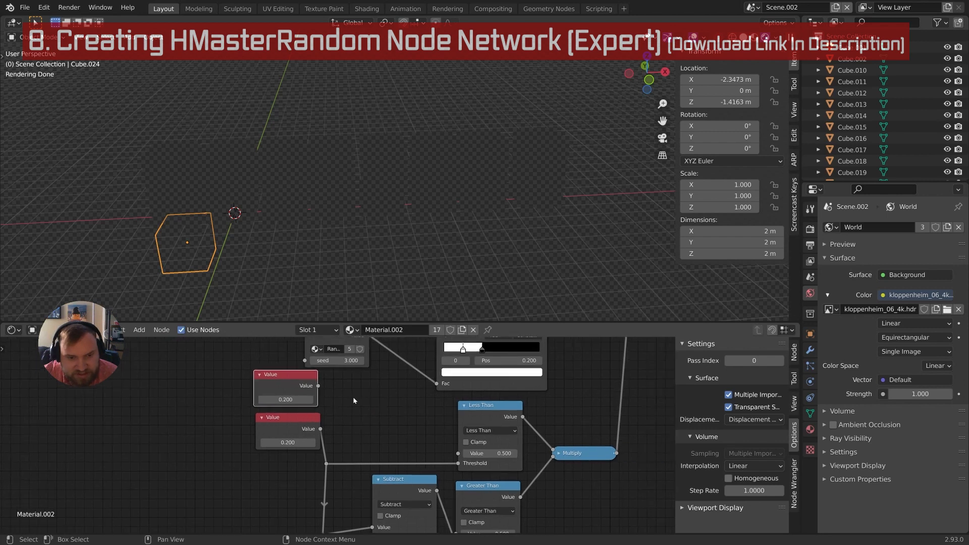
{"action": "left_click_drag", "start_coordinate": [319, 386], "coordinate": [458, 454]}
{"action": "left_click", "coordinate": [297, 400]}
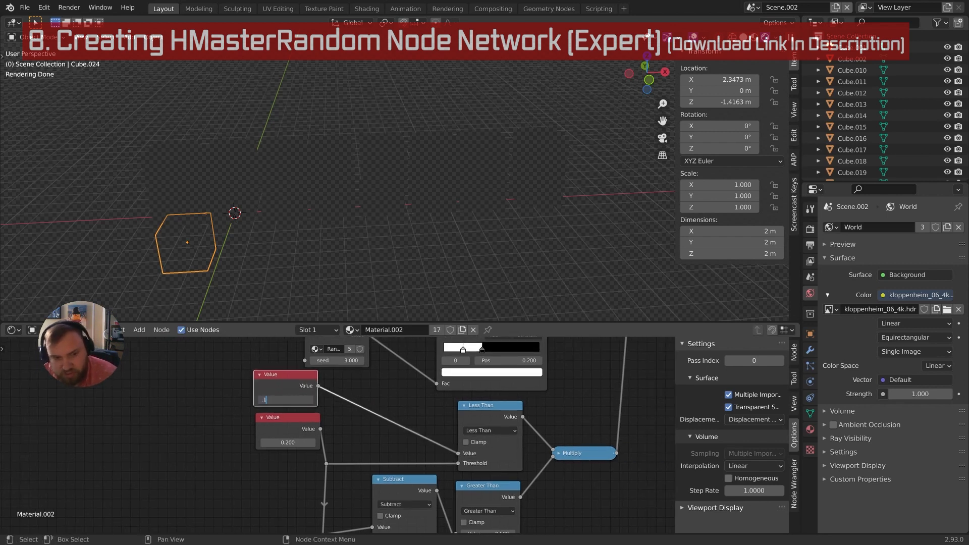
{"action": "type", "text": ".1"}
{"action": "key", "text": "Return"}
{"action": "scroll", "coordinate": [323, 370], "scroll_direction": "down", "scroll_amount": 2}
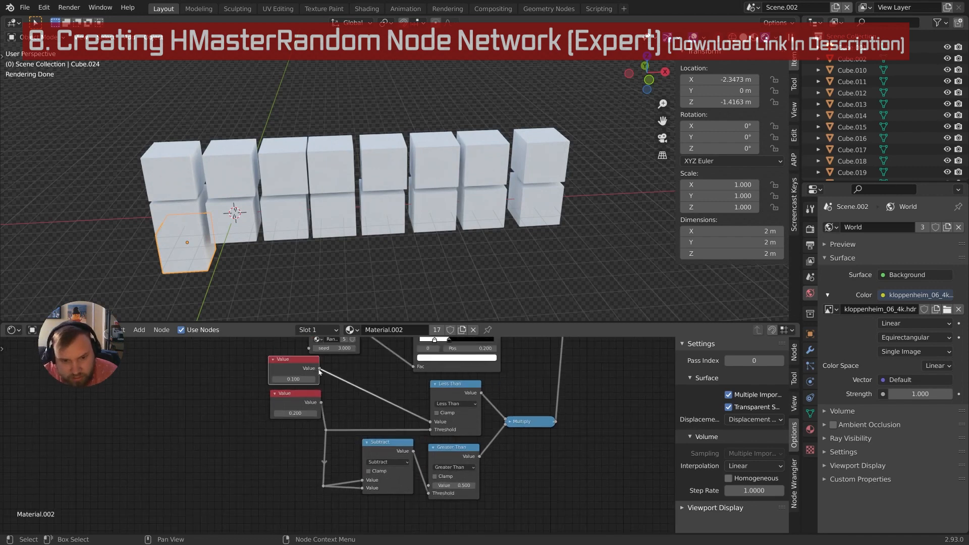
{"action": "left_click_drag", "start_coordinate": [320, 372], "coordinate": [432, 488]}
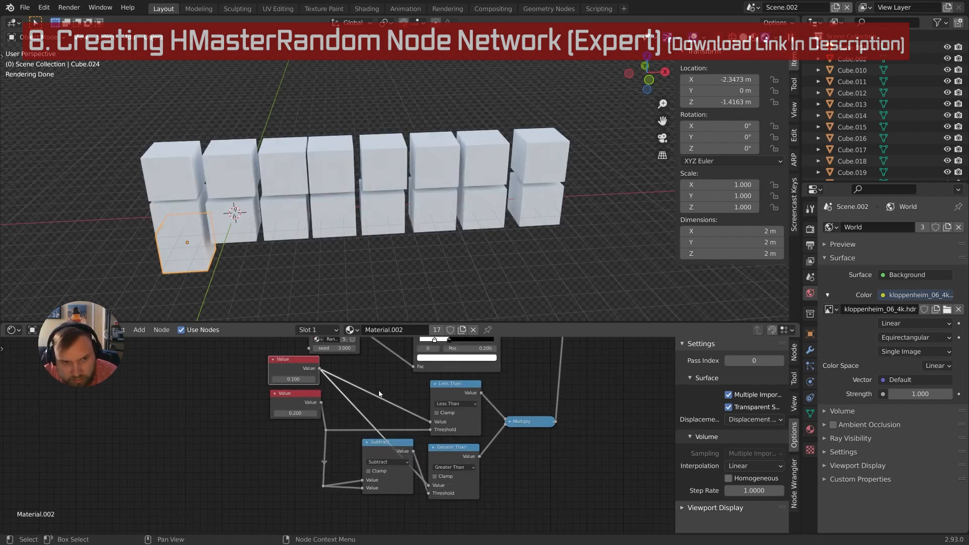
{"action": "middle_click_drag", "start_coordinate": [295, 239], "coordinate": [313, 211]}
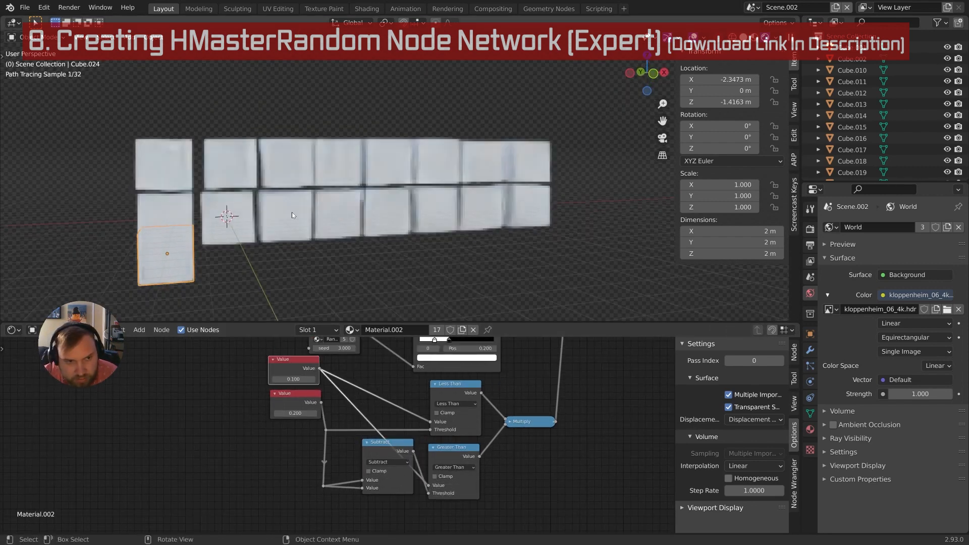
Select and delete 16 cubes, then frame the single remaining cube
{"action": "left_click", "coordinate": [165, 201], "text": "shift"}
{"action": "left_click", "coordinate": [170, 166], "text": "shift"}
{"action": "left_click", "coordinate": [245, 146], "text": "shift"}
{"action": "key", "text": "c"}
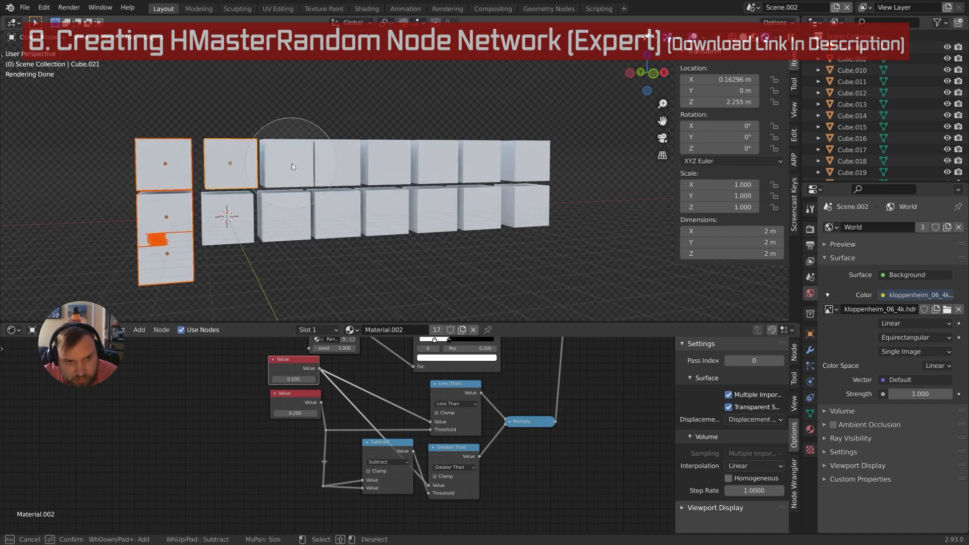
{"action": "mouse_move", "coordinate": [298, 163]}
{"action": "left_mouse_down"}
{"action": "mouse_move", "coordinate": [346, 187]}
{"action": "mouse_move", "coordinate": [535, 186]}
{"action": "left_mouse_up"}
{"action": "key", "text": "Escape"}
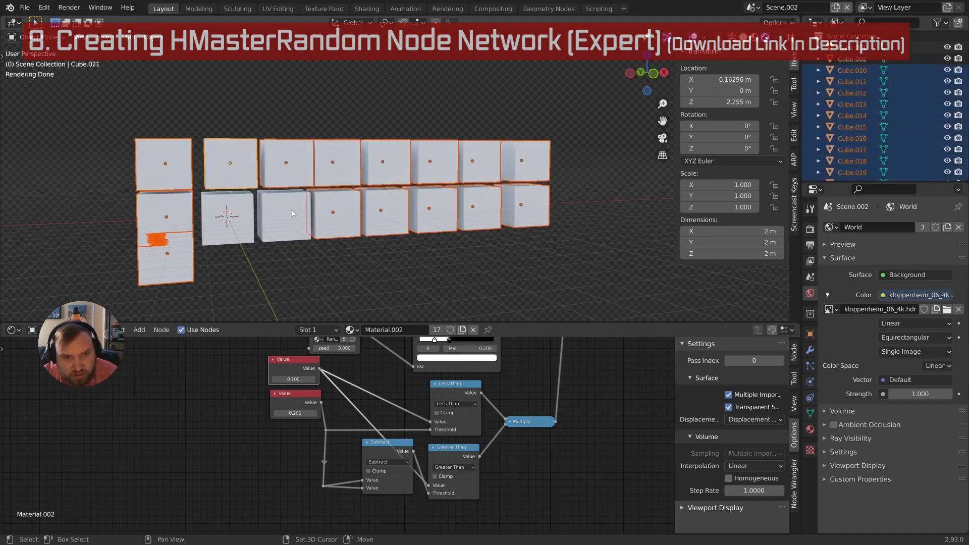
{"action": "left_click", "coordinate": [292, 214], "text": "shift"}
{"action": "key", "text": "Delete"}
{"action": "left_click", "coordinate": [237, 219]}
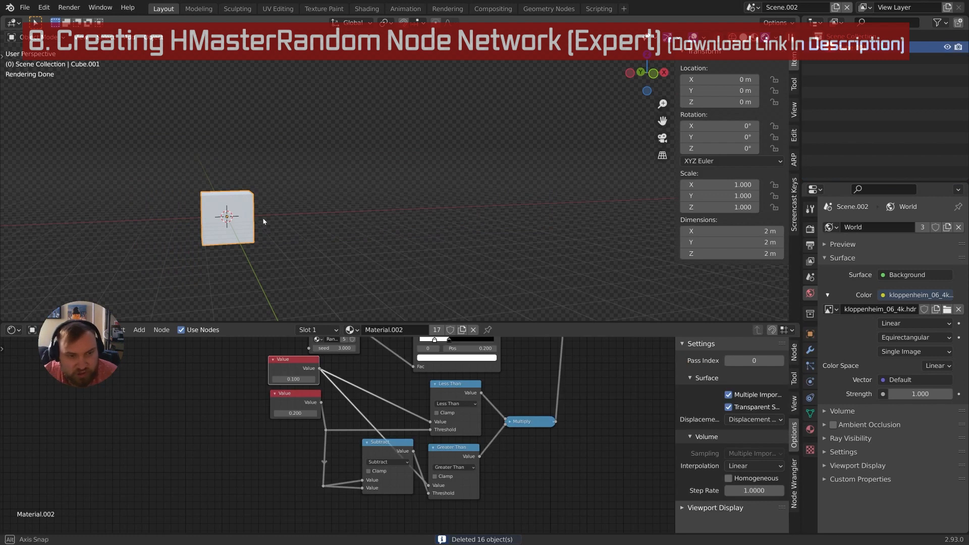
{"action": "key", "text": "KP_Decimal"}
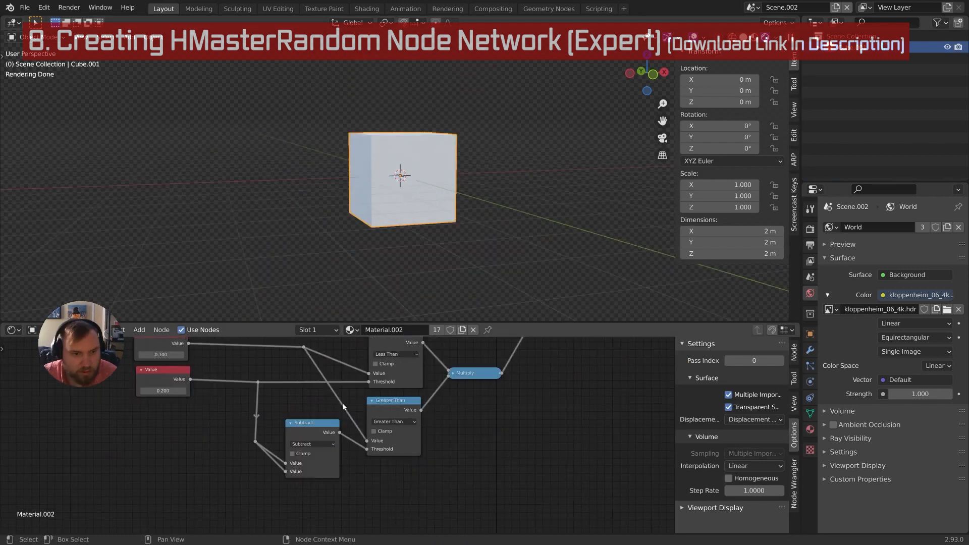
Move the Multiply node to the right and select the Greater Than node
{"action": "middle_click_drag", "start_coordinate": [343, 404], "coordinate": [404, 431]}
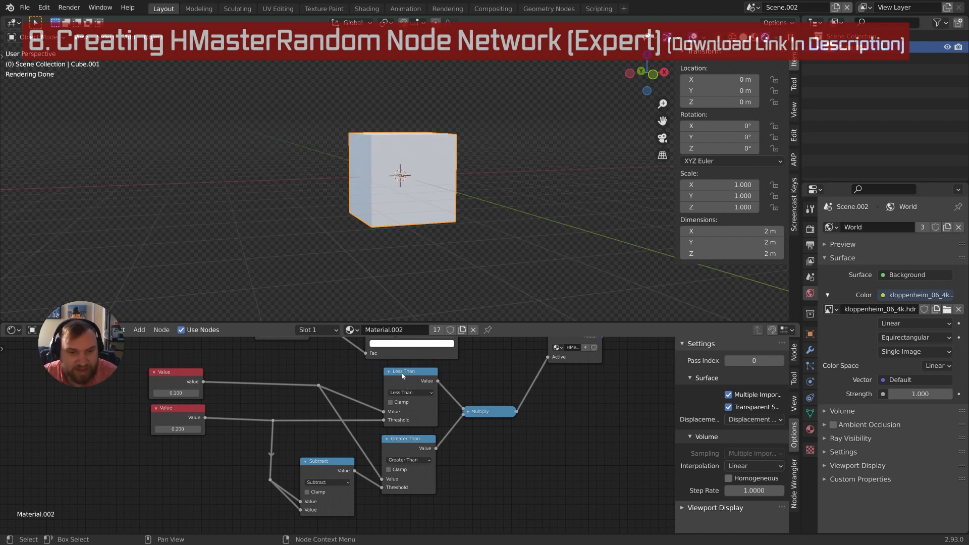
{"action": "scroll", "coordinate": [403, 389], "scroll_direction": "down", "scroll_amount": 2, "text": "shift"}
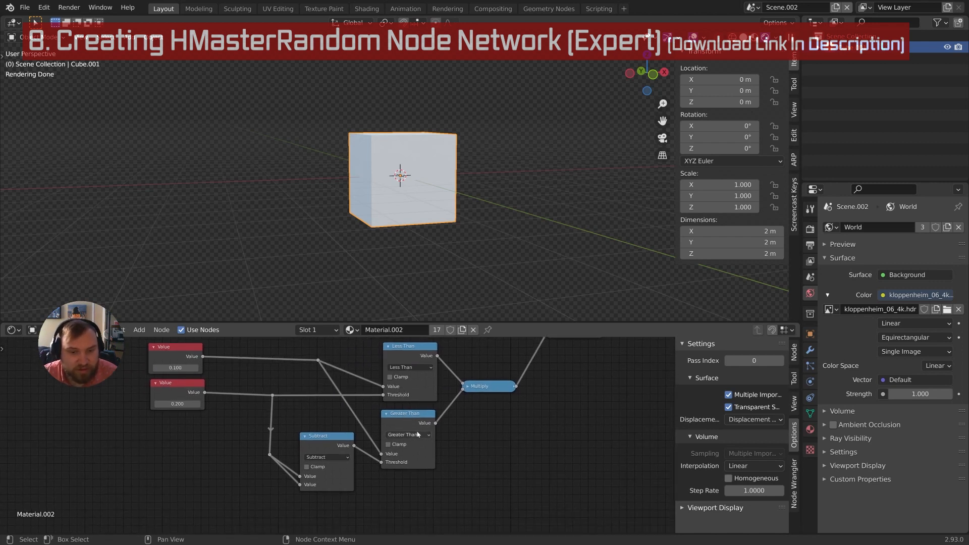
{"action": "left_click", "coordinate": [414, 435]}
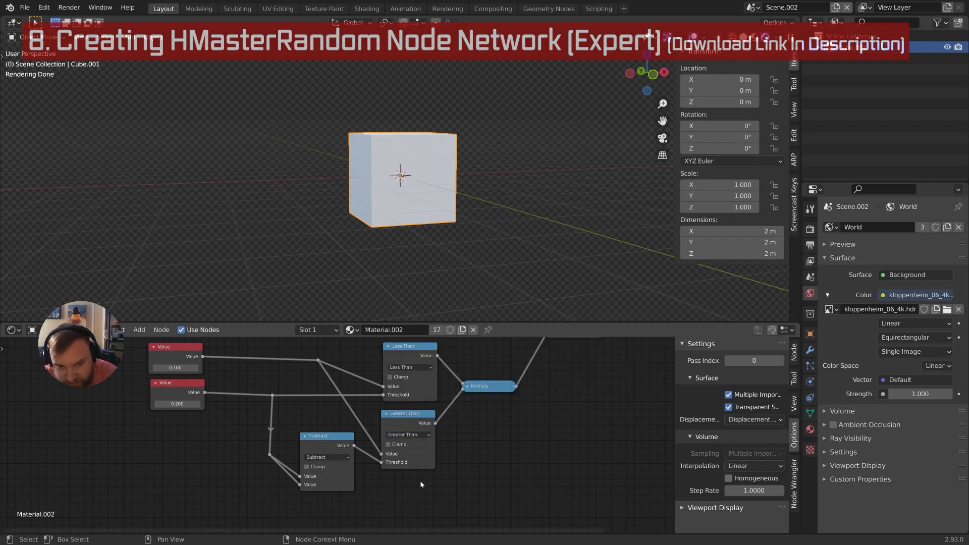
{"action": "middle_click_drag", "start_coordinate": [386, 415], "coordinate": [370, 400]}
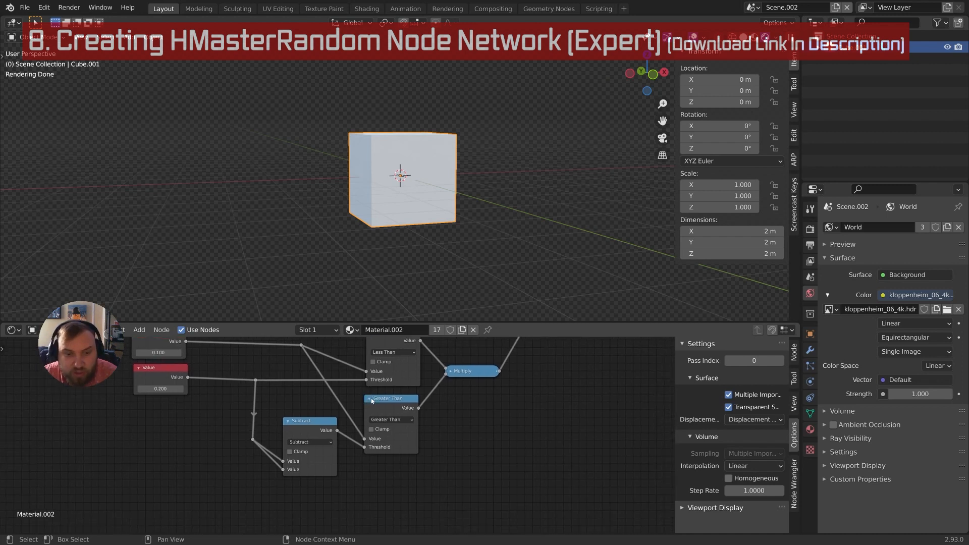
{"action": "left_click_drag", "start_coordinate": [464, 372], "coordinate": [483, 367]}
{"action": "left_click", "coordinate": [383, 406]}
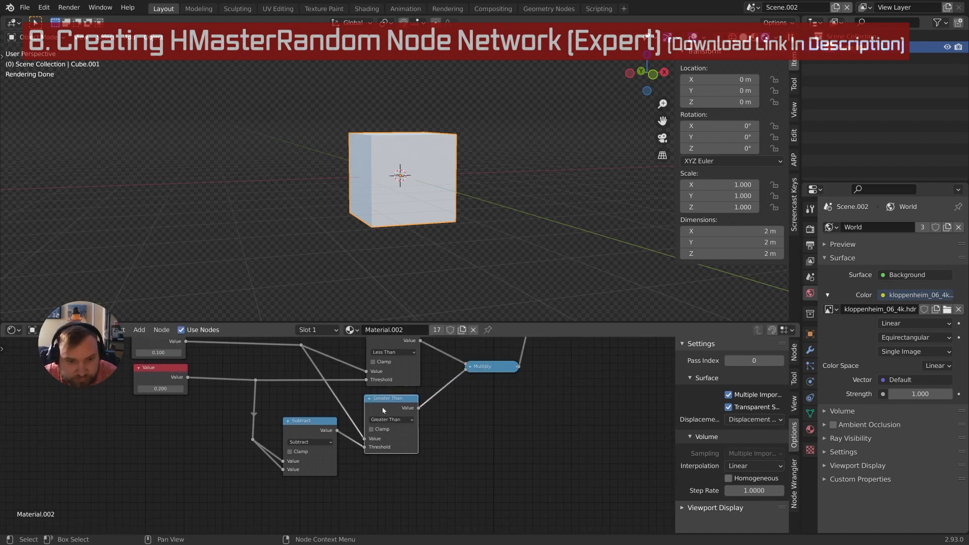
{"action": "middle_click_drag", "start_coordinate": [383, 407], "coordinate": [381, 394]}
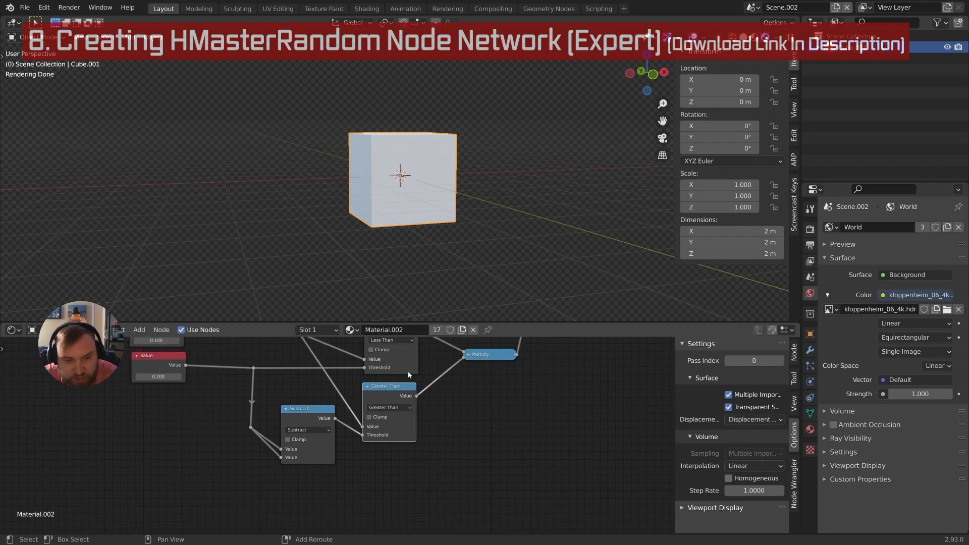
Duplicate Greater Than below itself and turn the copy into a Compare node
{"action": "key", "text": "shift+d"}
{"action": "left_click", "coordinate": [411, 442]}
{"action": "middle_click_drag", "start_coordinate": [407, 451], "coordinate": [422, 410]}
{"action": "left_click", "coordinate": [403, 459]}
{"action": "left_click", "coordinate": [456, 406]}
Link the reroute into Compare's first Value input and Subtract into its second
{"action": "middle_click_drag", "start_coordinate": [414, 407], "coordinate": [400, 456]}
{"action": "middle_click_drag", "start_coordinate": [369, 432], "coordinate": [388, 437]}
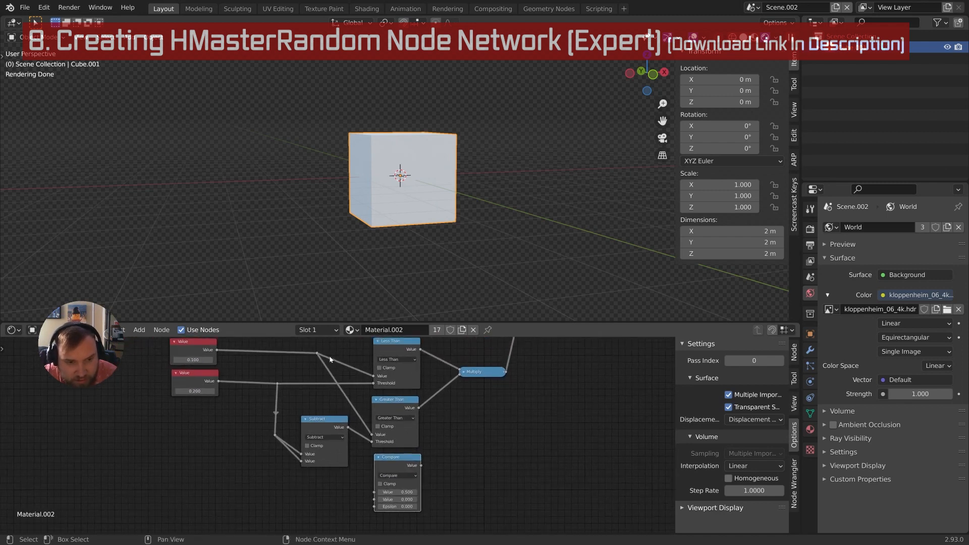
{"action": "left_click_drag", "start_coordinate": [320, 353], "coordinate": [374, 491]}
{"action": "middle_click_drag", "start_coordinate": [379, 456], "coordinate": [367, 418]}
{"action": "left_click_drag", "start_coordinate": [329, 395], "coordinate": [367, 500]}
{"action": "middle_click_drag", "start_coordinate": [384, 367], "coordinate": [381, 417]}
{"action": "middle_click_drag", "start_coordinate": [380, 417], "coordinate": [395, 408], "text": "ctrl"}
Move the Compare node up beneath Greater Than
{"action": "left_click", "coordinate": [391, 412]}
{"action": "left_click_drag", "start_coordinate": [387, 478], "coordinate": [382, 471]}
{"action": "middle_click_drag", "start_coordinate": [385, 462], "coordinate": [384, 405]}
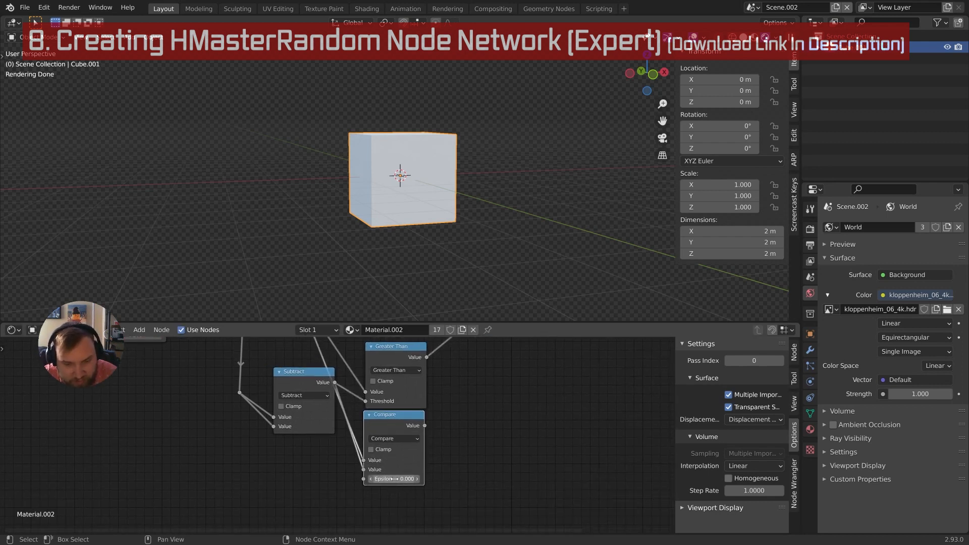
{"action": "middle_click_drag", "start_coordinate": [429, 412], "coordinate": [388, 445]}
{"action": "middle_click_drag", "start_coordinate": [432, 384], "coordinate": [416, 410]}
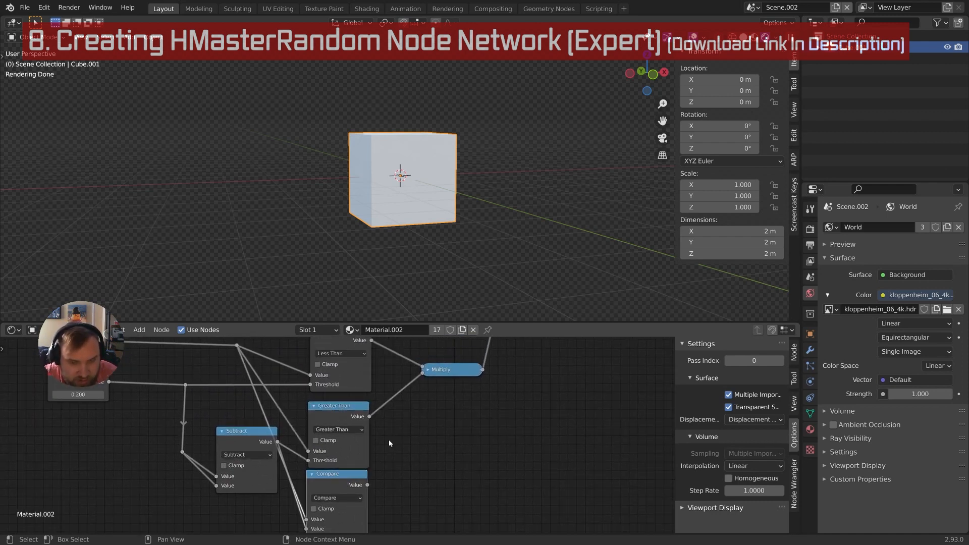
{"action": "middle_click_drag", "start_coordinate": [389, 440], "coordinate": [368, 426]}
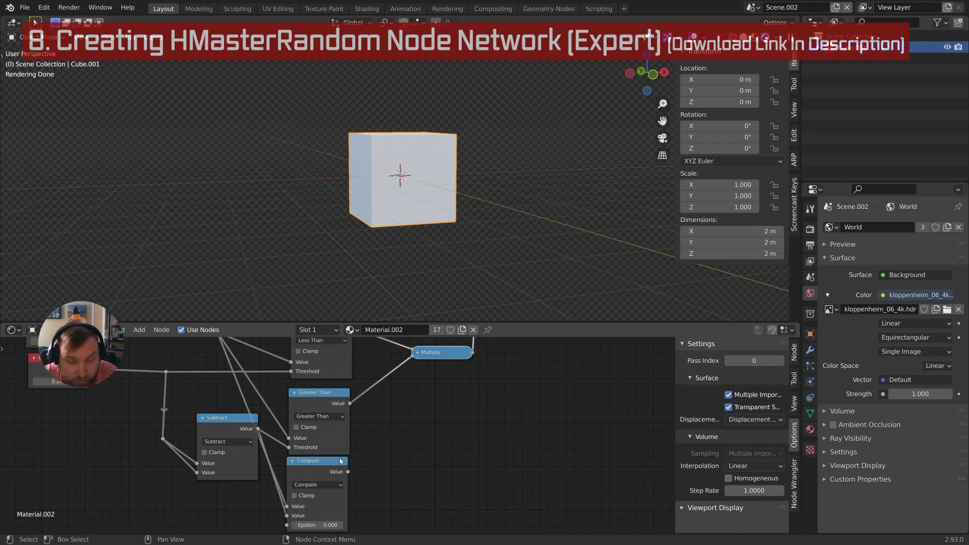
{"action": "key", "text": "shift+a"}
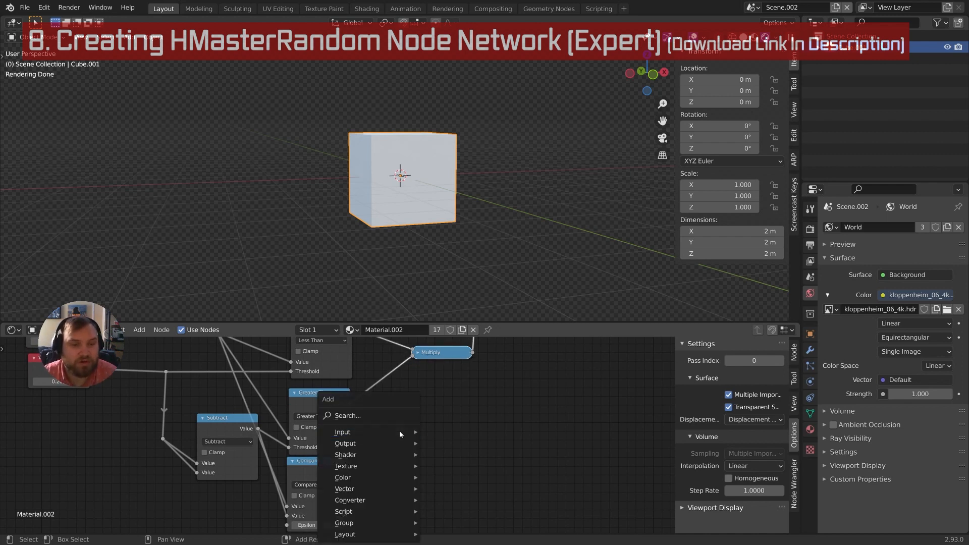
Add an Add math node fed by Greater Than and Compare, with Clamp enabled
{"action": "left_click", "coordinate": [396, 416]}
{"action": "type", "text": "math"}
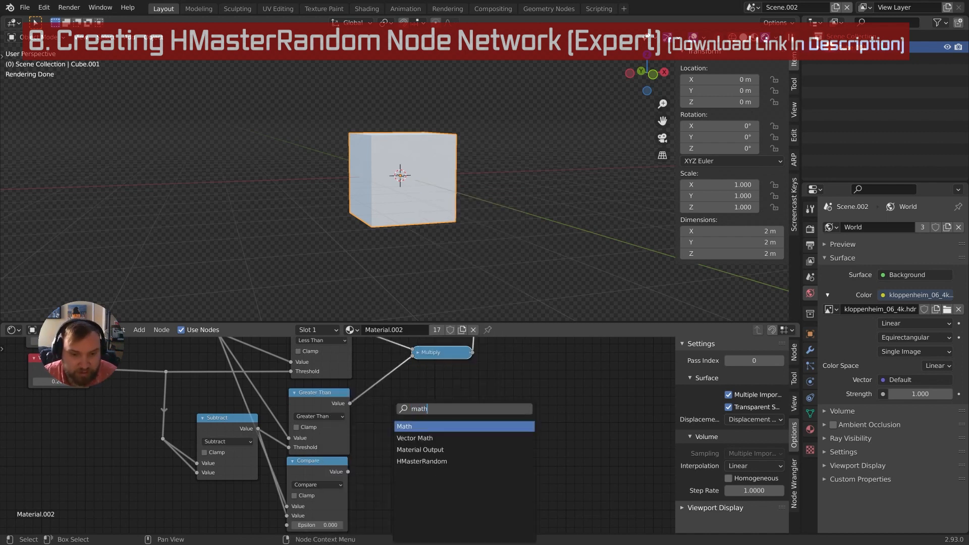
{"action": "key", "text": "Return"}
{"action": "left_click", "coordinate": [365, 415]}
{"action": "left_click_drag", "start_coordinate": [348, 405], "coordinate": [385, 447]}
{"action": "left_click_drag", "start_coordinate": [350, 404], "coordinate": [391, 456]}
{"action": "left_click_drag", "start_coordinate": [416, 406], "coordinate": [411, 395]}
{"action": "middle_click_drag", "start_coordinate": [399, 416], "coordinate": [417, 403]}
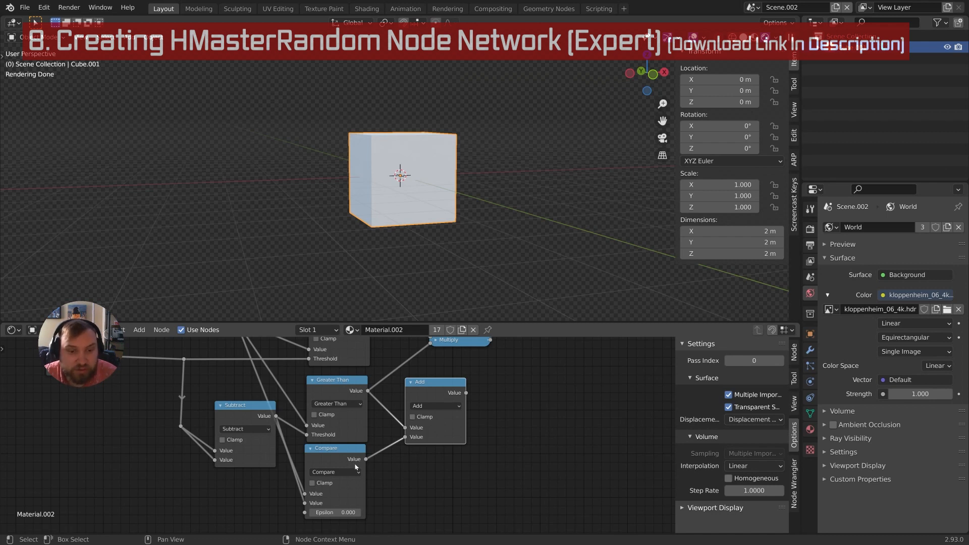
{"action": "left_click", "coordinate": [413, 417]}
{"action": "middle_click_drag", "start_coordinate": [441, 380], "coordinate": [382, 425]}
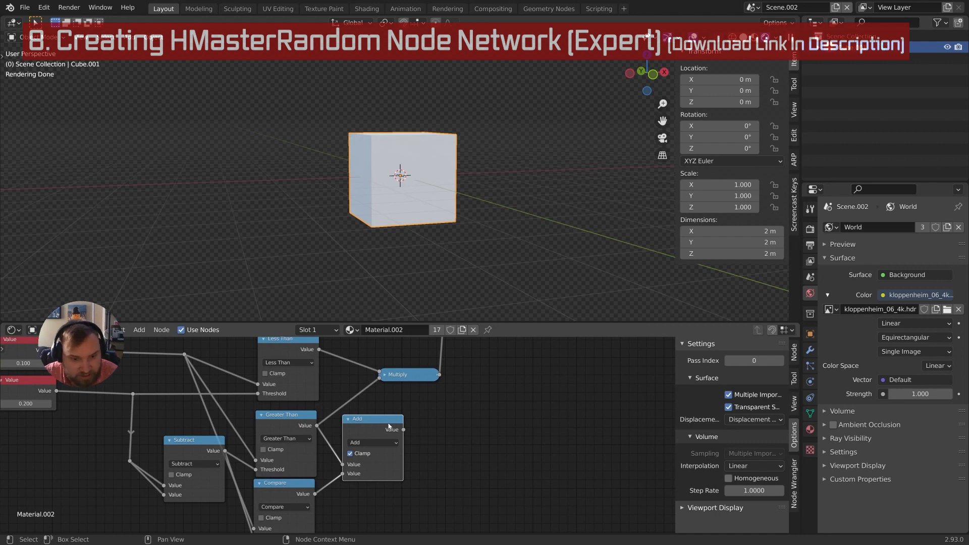
Label the Add node 'or' and the Multiply node 'and'
{"action": "key", "text": "F2"}
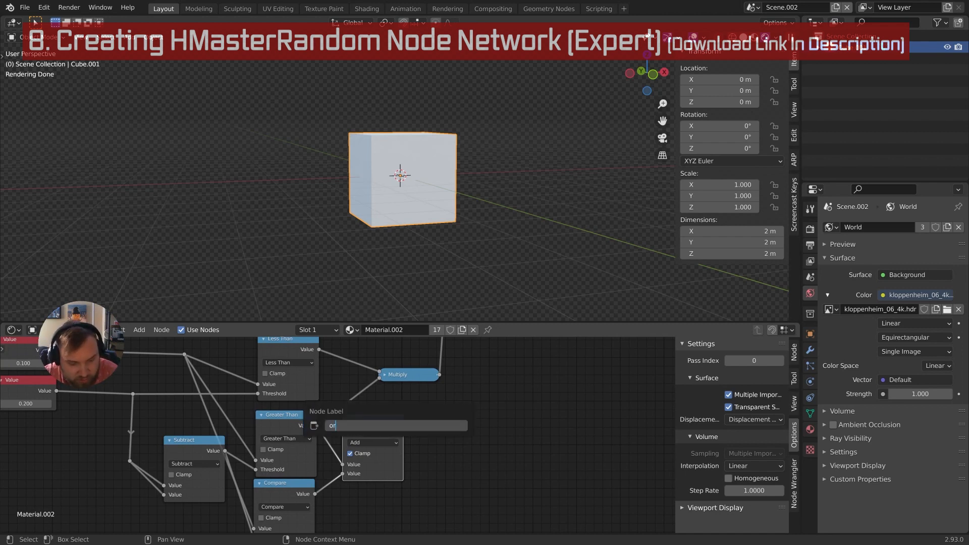
{"action": "type", "text": "or"}
{"action": "key", "text": "Return"}
{"action": "middle_click_drag", "start_coordinate": [411, 380], "coordinate": [410, 393]}
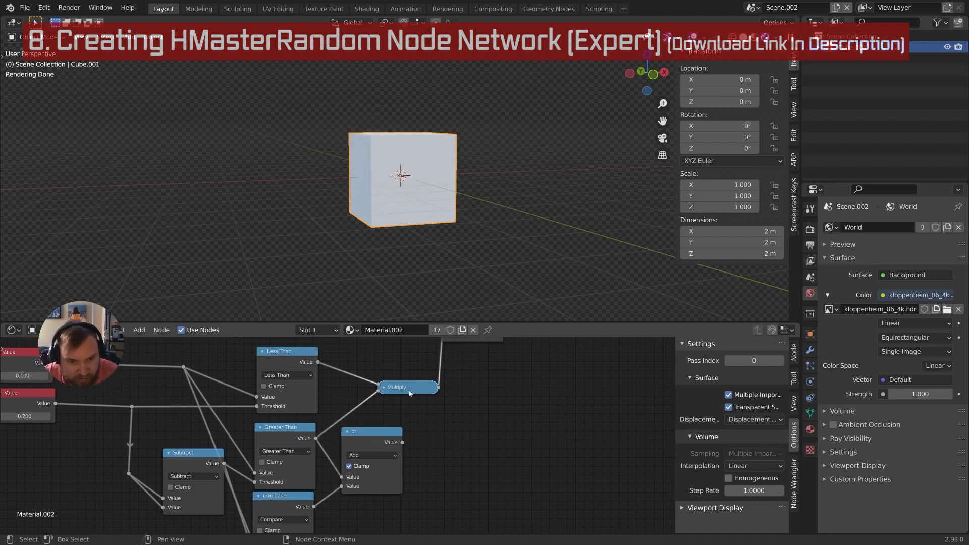
{"action": "key", "text": "F2"}
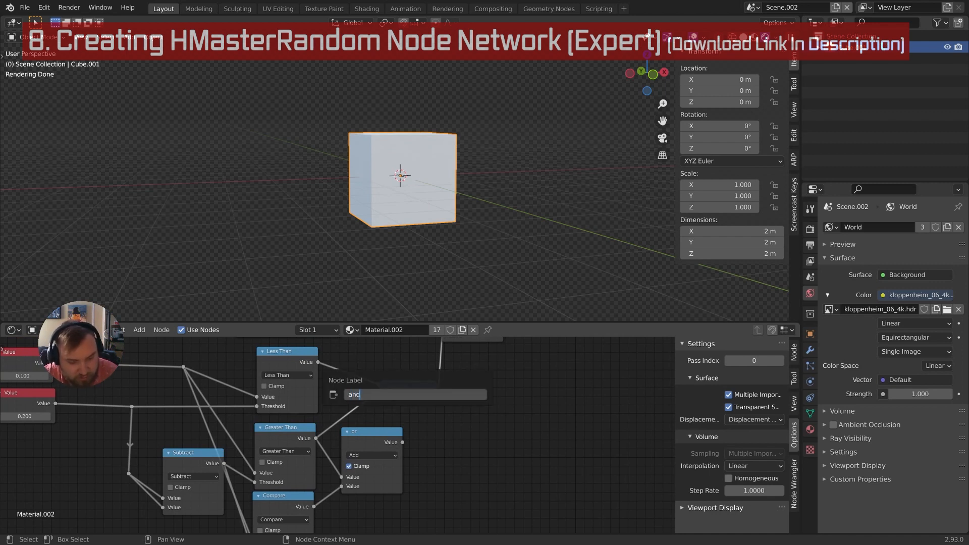
{"action": "type", "text": "and"}
{"action": "key", "text": "Return"}
Collapse the 'or' node beside Greater Than and label the Compare node 'equal to'
{"action": "middle_click_drag", "start_coordinate": [397, 423], "coordinate": [373, 450]}
{"action": "left_click", "coordinate": [344, 437]}
{"action": "left_click_drag", "start_coordinate": [369, 451], "coordinate": [373, 462]}
{"action": "middle_click_drag", "start_coordinate": [383, 448], "coordinate": [382, 391]}
{"action": "left_click", "coordinate": [323, 451]}
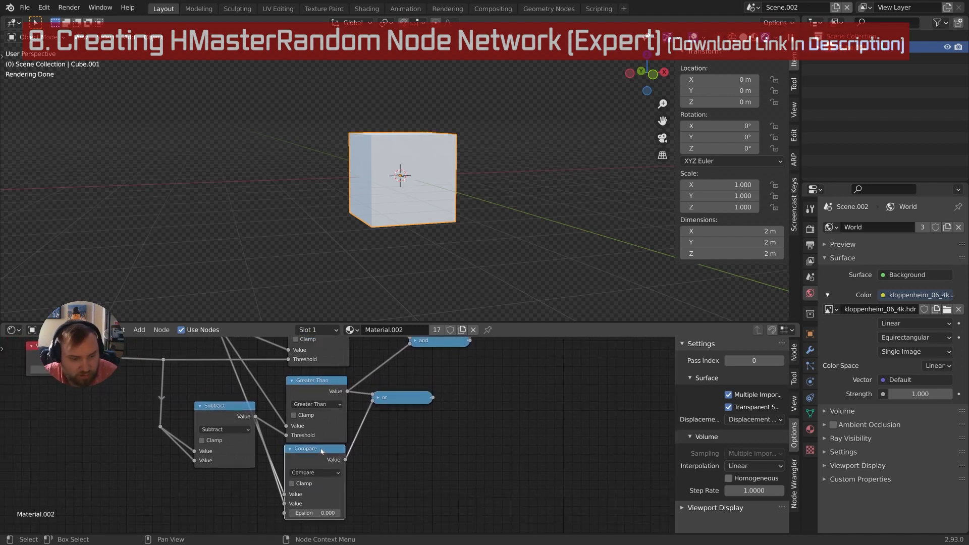
{"action": "key", "text": "F2"}
{"action": "type", "text": "equ"}
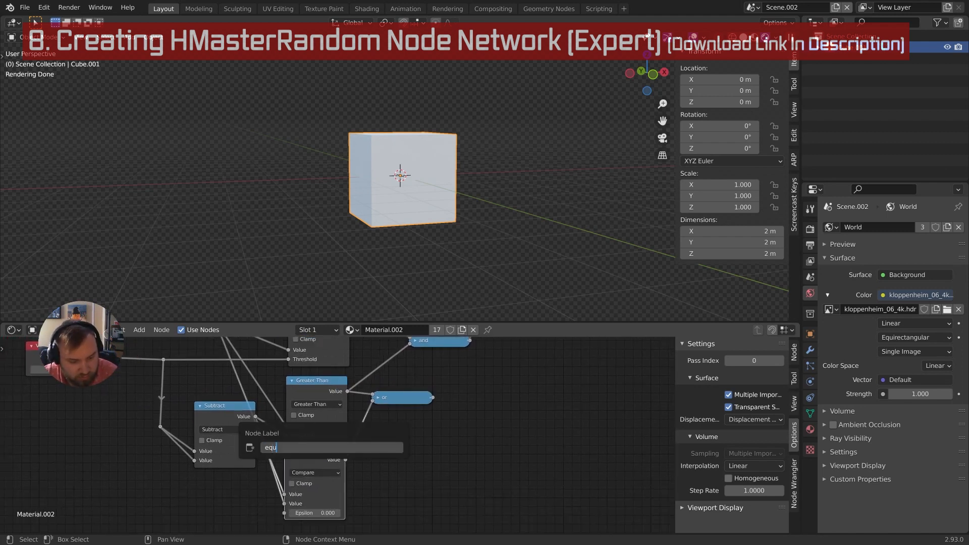
{"action": "type", "text": "al to"}
{"action": "key", "text": "Return"}
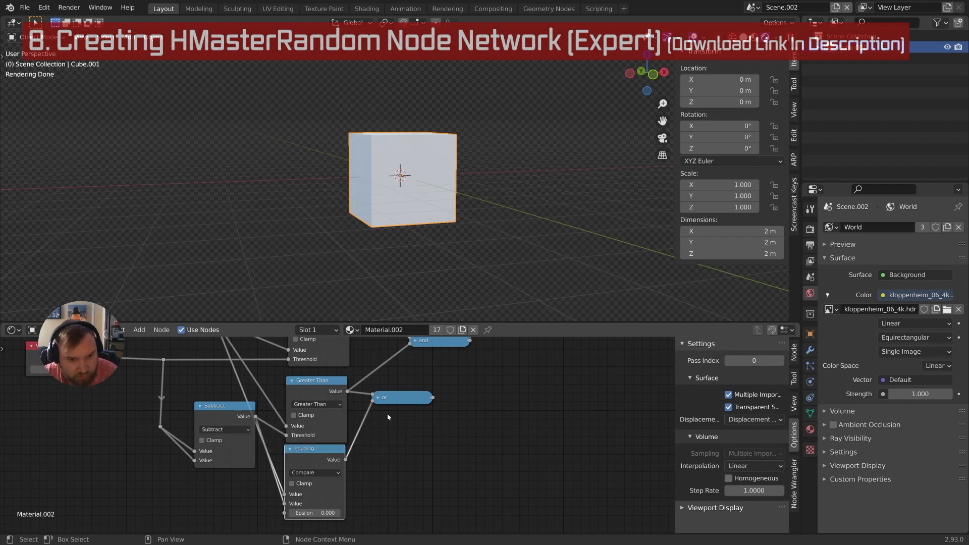
{"action": "middle_click_drag", "start_coordinate": [400, 398], "coordinate": [382, 433]}
{"action": "left_click_drag", "start_coordinate": [381, 433], "coordinate": [392, 378]}
Collapse the Greater Than and equal to nodes and stack equal to just below Greater Than
{"action": "scroll", "coordinate": [390, 448], "scroll_direction": "down", "scroll_amount": 3}
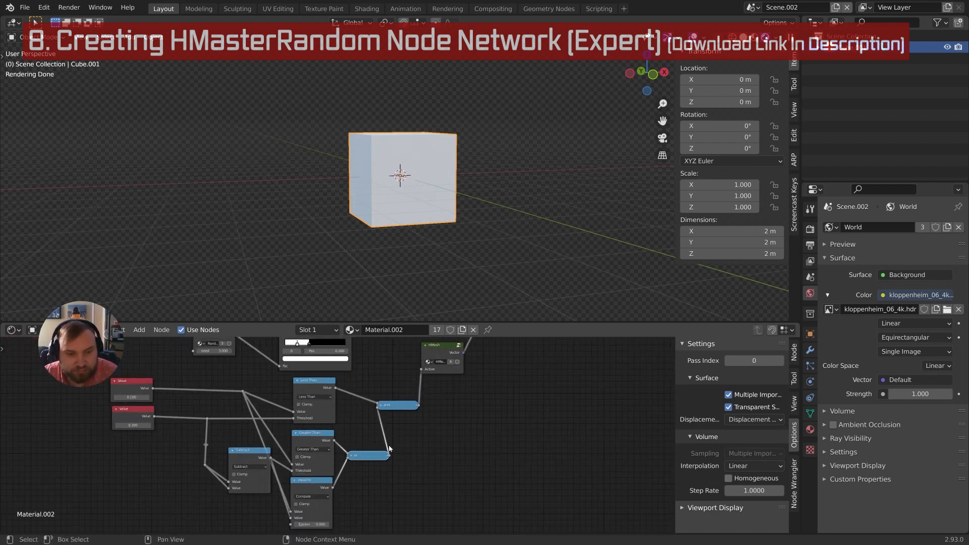
{"action": "middle_click_drag", "start_coordinate": [389, 448], "coordinate": [442, 406]}
{"action": "middle_click_drag", "start_coordinate": [379, 425], "coordinate": [369, 480]}
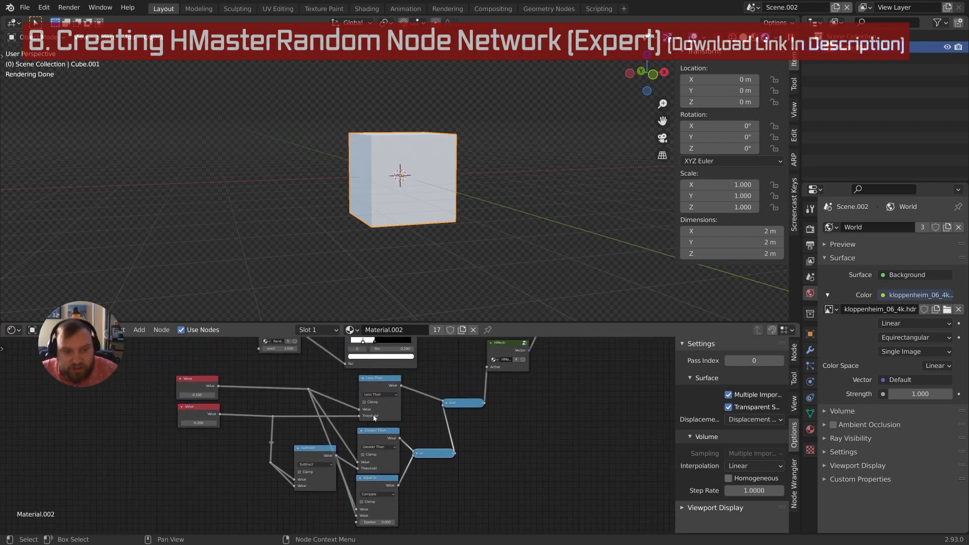
{"action": "middle_click_drag", "start_coordinate": [372, 417], "coordinate": [368, 462]}
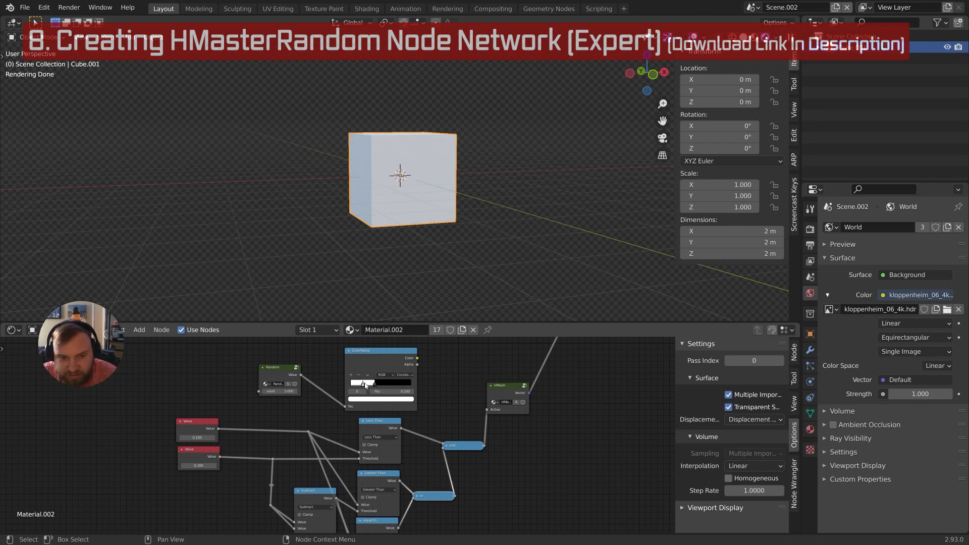
{"action": "middle_click_drag", "start_coordinate": [437, 455], "coordinate": [357, 440]}
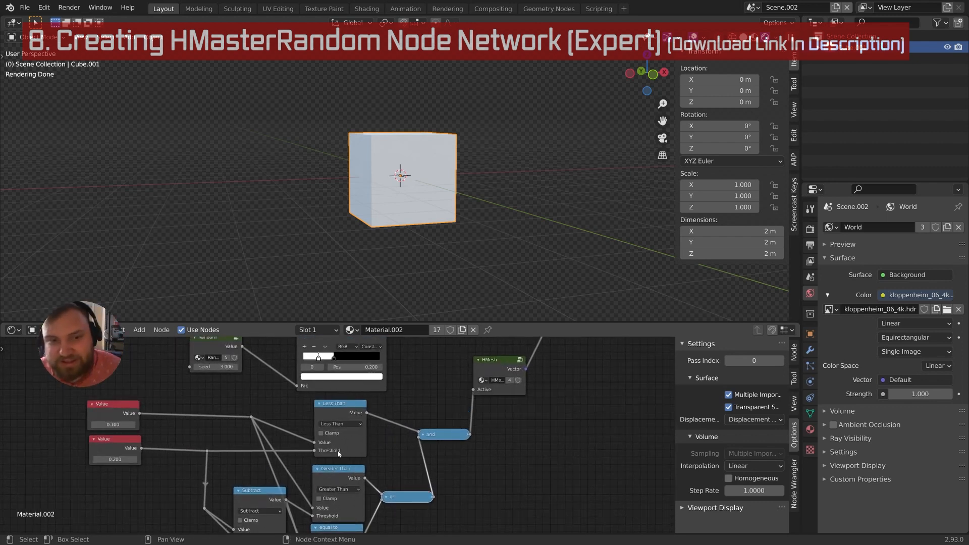
{"action": "middle_click_drag", "start_coordinate": [370, 440], "coordinate": [377, 388]}
{"action": "left_click", "coordinate": [326, 427]}
{"action": "middle_click_drag", "start_coordinate": [325, 431], "coordinate": [332, 414]}
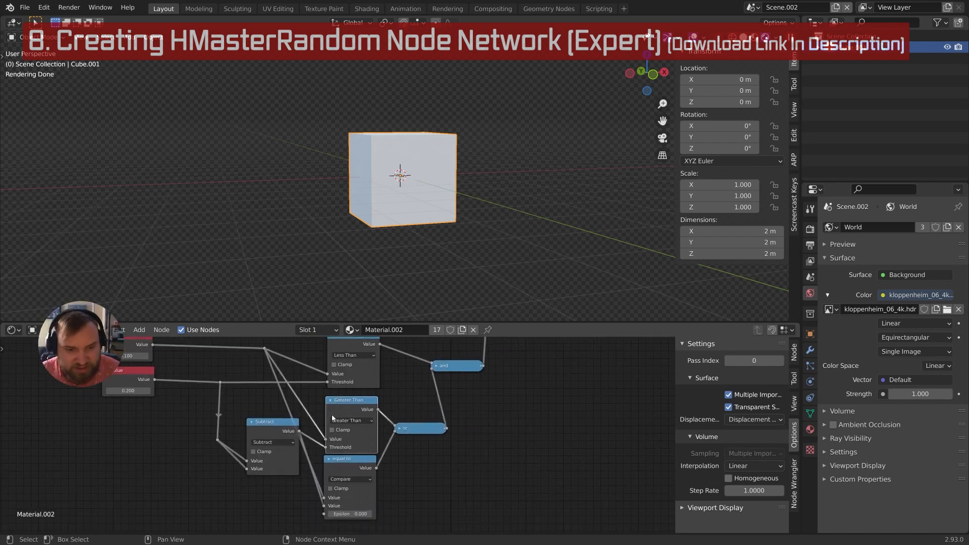
{"action": "left_click", "coordinate": [330, 400]}
{"action": "left_click", "coordinate": [328, 459]}
{"action": "middle_click_drag", "start_coordinate": [347, 457], "coordinate": [341, 476]}
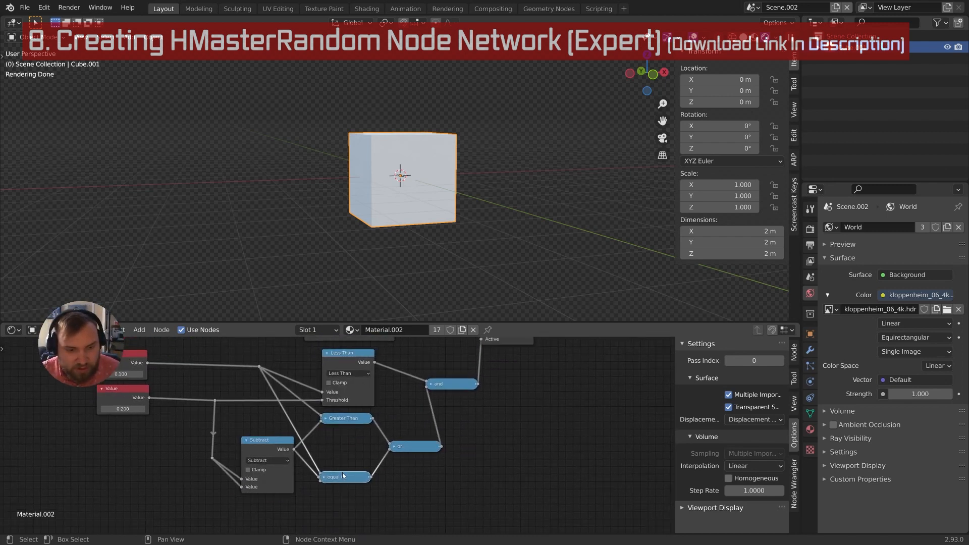
{"action": "left_click_drag", "start_coordinate": [341, 476], "coordinate": [342, 461]}
{"action": "left_click_drag", "start_coordinate": [348, 417], "coordinate": [347, 437]}
Collapse the Less Than node and move it and the and node down
{"action": "middle_click_drag", "start_coordinate": [342, 429], "coordinate": [362, 441]}
{"action": "left_click", "coordinate": [347, 364]}
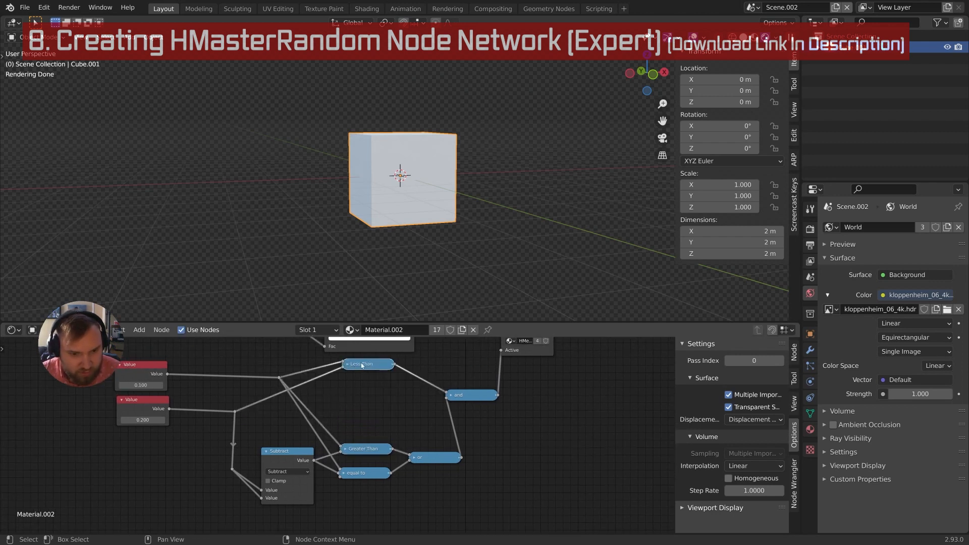
{"action": "left_click_drag", "start_coordinate": [351, 367], "coordinate": [358, 395]}
{"action": "left_click_drag", "start_coordinate": [463, 397], "coordinate": [465, 412]}
{"action": "middle_click_drag", "start_coordinate": [464, 412], "coordinate": [469, 480]}
{"action": "scroll", "coordinate": [413, 467], "scroll_direction": "down", "scroll_amount": 3}
{"action": "middle_click_drag", "start_coordinate": [413, 466], "coordinate": [419, 458]}
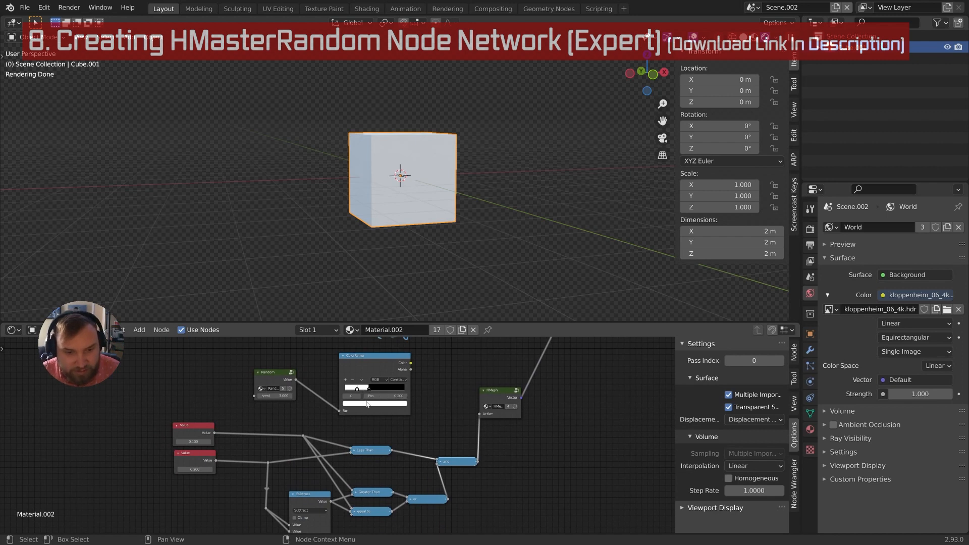
Move the reroute point down-left, then collapse the Subtract node and nudge it down
{"action": "mouse_move", "coordinate": [366, 404]}
{"action": "middle_mouse_down"}
{"action": "mouse_move", "coordinate": [409, 401]}
{"action": "mouse_move", "coordinate": [381, 392]}
{"action": "middle_mouse_up"}
{"action": "scroll", "coordinate": [379, 426], "scroll_direction": "up", "scroll_amount": 2}
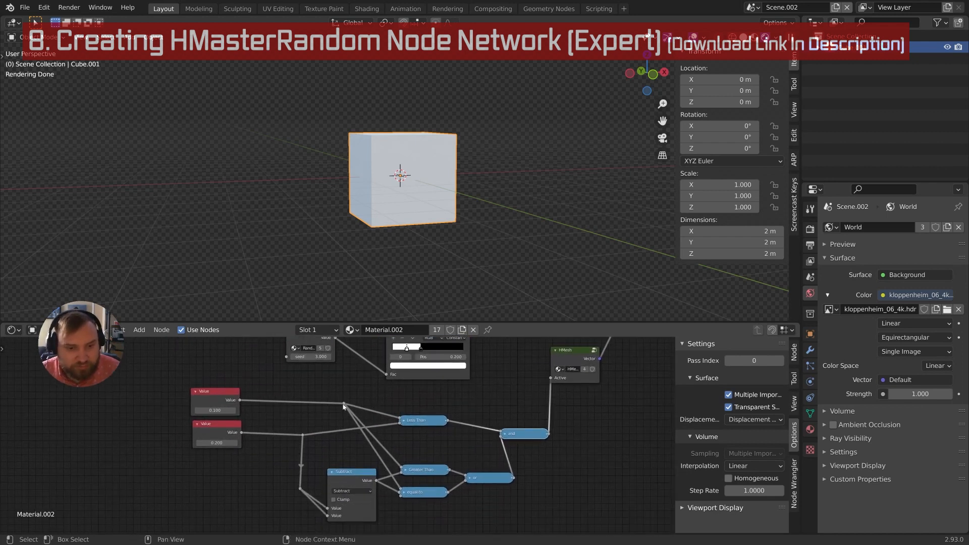
{"action": "left_click_drag", "start_coordinate": [343, 405], "coordinate": [340, 417]}
{"action": "middle_click_drag", "start_coordinate": [334, 475], "coordinate": [338, 467]}
{"action": "scroll", "coordinate": [338, 467], "scroll_direction": "up", "scroll_amount": 3}
{"action": "left_click", "coordinate": [338, 464]}
{"action": "left_click_drag", "start_coordinate": [346, 463], "coordinate": [347, 470]}
{"action": "mouse_move", "coordinate": [351, 444]}
{"action": "middle_mouse_down"}
{"action": "mouse_move", "coordinate": [371, 437]}
{"action": "mouse_move", "coordinate": [364, 444]}
{"action": "middle_mouse_up"}
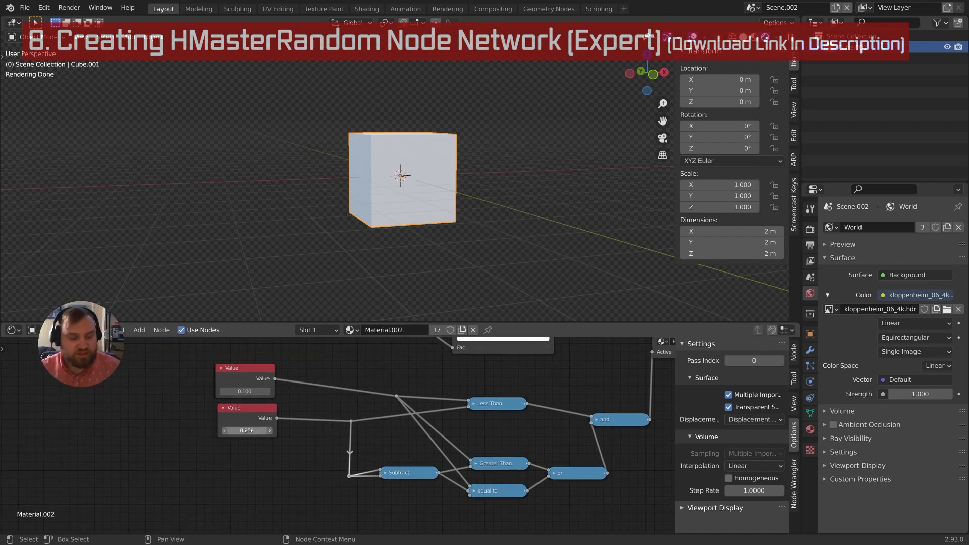
Recentre the view on the network and select the 0.200 Value node
{"action": "middle_click_drag", "start_coordinate": [376, 411], "coordinate": [370, 433]}
{"action": "scroll", "coordinate": [338, 427], "scroll_direction": "down", "scroll_amount": 3}
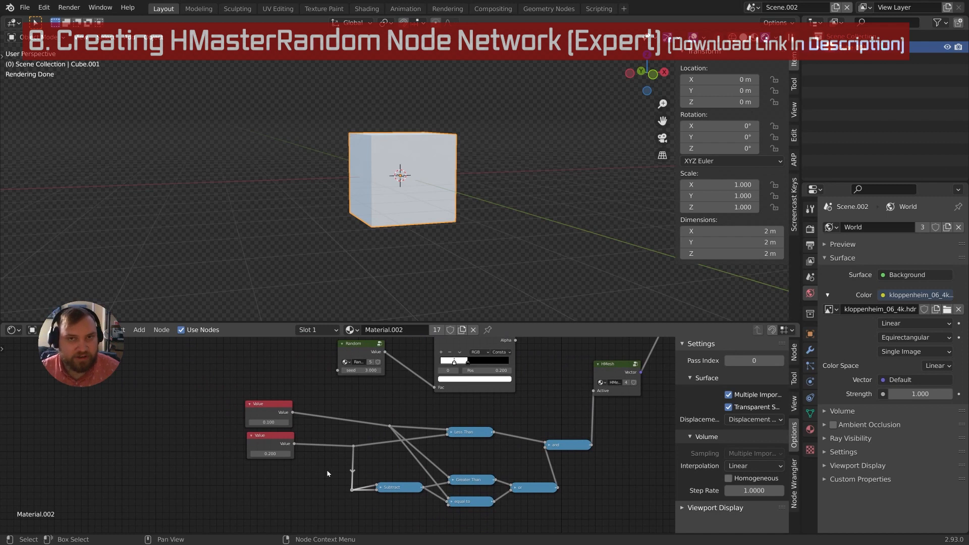
{"action": "middle_click_drag", "start_coordinate": [326, 468], "coordinate": [301, 436]}
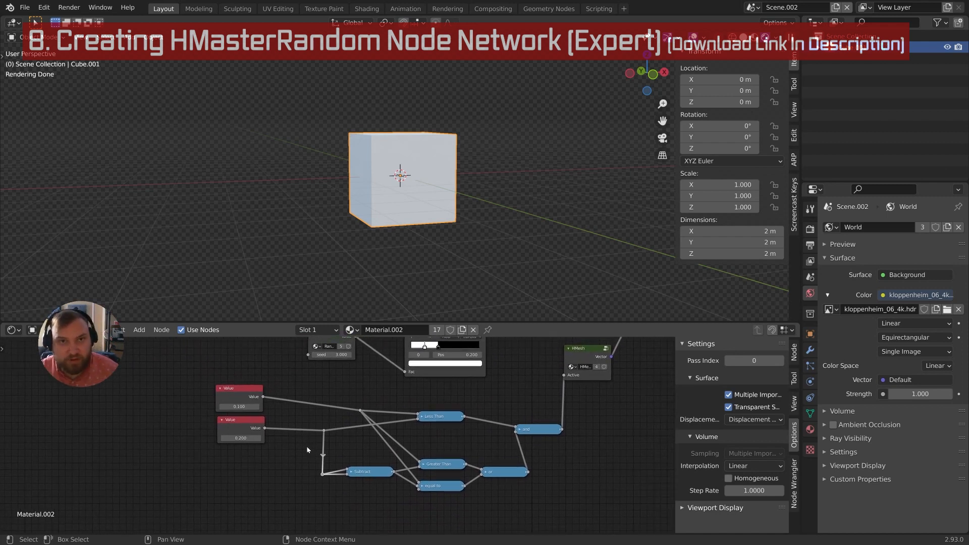
{"action": "middle_click_drag", "start_coordinate": [306, 452], "coordinate": [353, 450]}
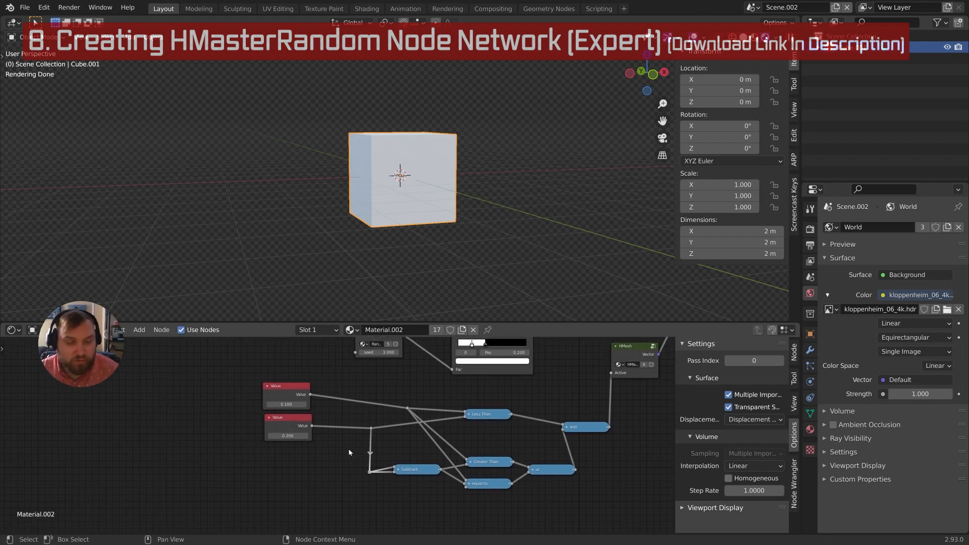
{"action": "middle_click_drag", "start_coordinate": [299, 435], "coordinate": [330, 459]}
{"action": "left_click", "coordinate": [318, 443]}
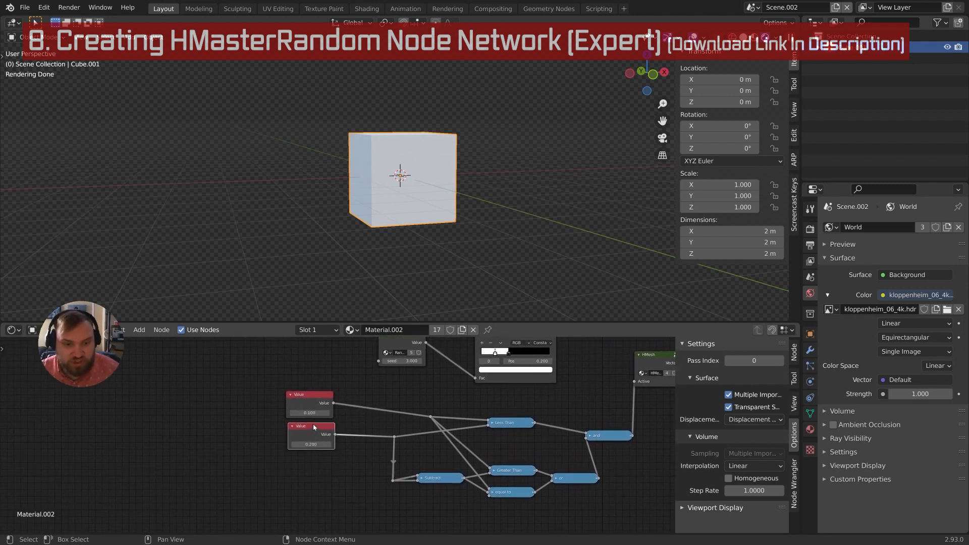
{"action": "scroll", "coordinate": [319, 443], "scroll_direction": "up", "scroll_amount": 2}
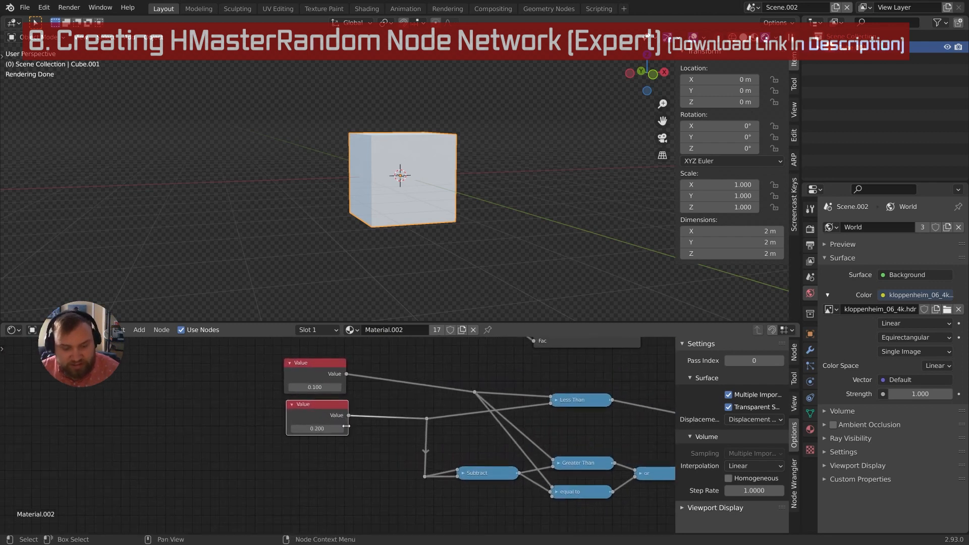
Delete the 0.200 Value node and add a Math node linked into the reroute point
{"action": "key", "text": "x"}
{"action": "key", "text": "shift+a"}
{"action": "left_click", "coordinate": [333, 411]}
{"action": "type", "text": "ma"}
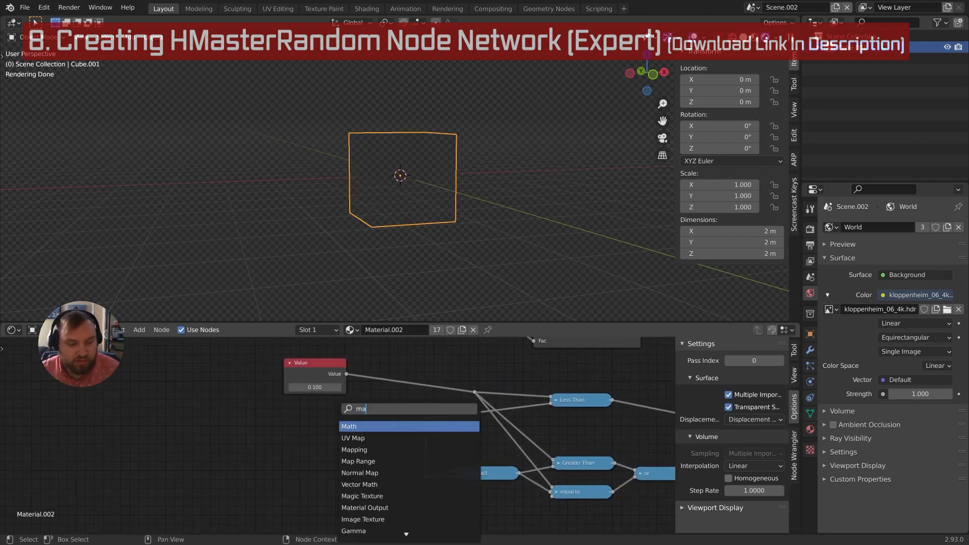
{"action": "type", "text": "th"}
{"action": "key", "text": "Return"}
{"action": "left_click", "coordinate": [307, 413]}
{"action": "left_click_drag", "start_coordinate": [368, 427], "coordinate": [426, 420]}
Set the Math node to Divide 1.000 by 5.000 and duplicate the 0.100 Value node
{"action": "left_click", "coordinate": [342, 440]}
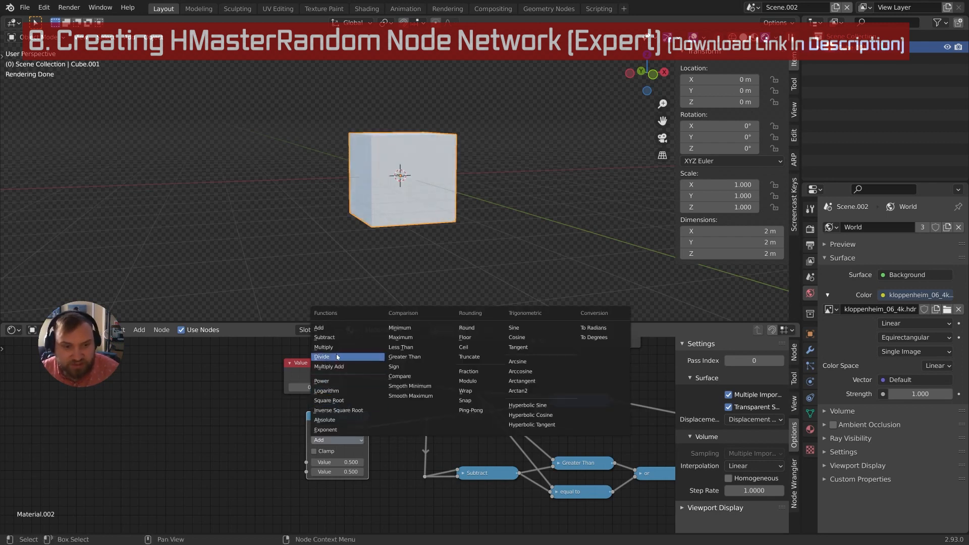
{"action": "left_click", "coordinate": [323, 357]}
{"action": "left_click", "coordinate": [337, 461]}
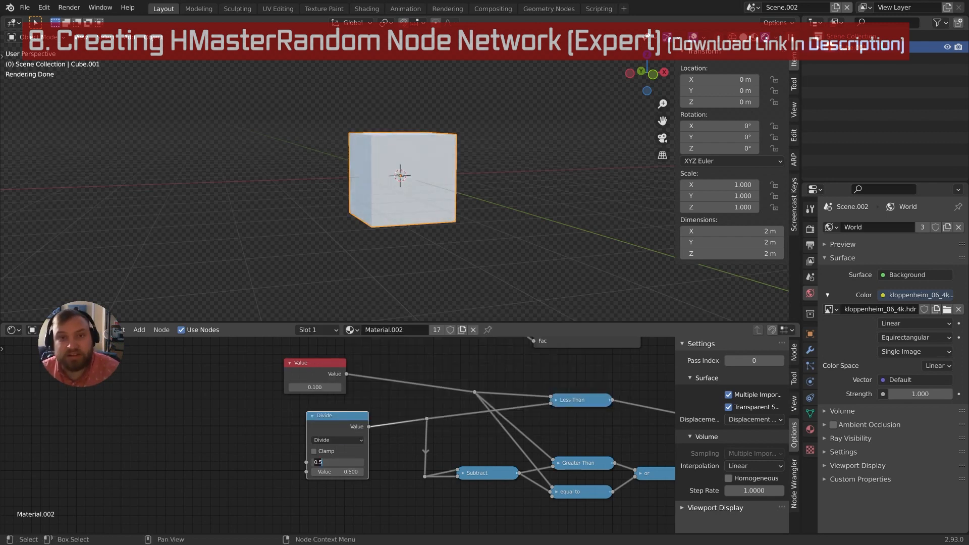
{"action": "type", "text": "1"}
{"action": "key", "text": "Return"}
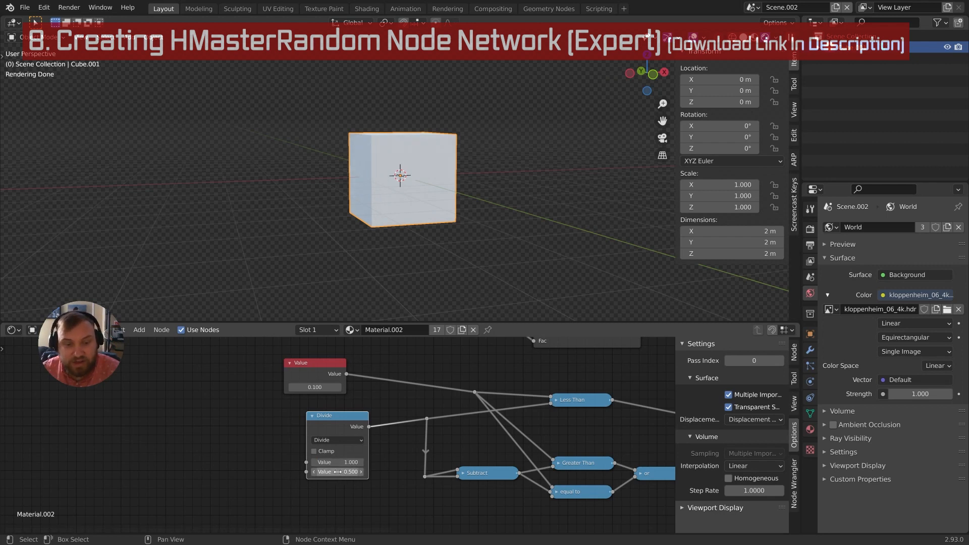
{"action": "left_click", "coordinate": [337, 471]}
{"action": "type", "text": "5"}
{"action": "key", "text": "Return"}
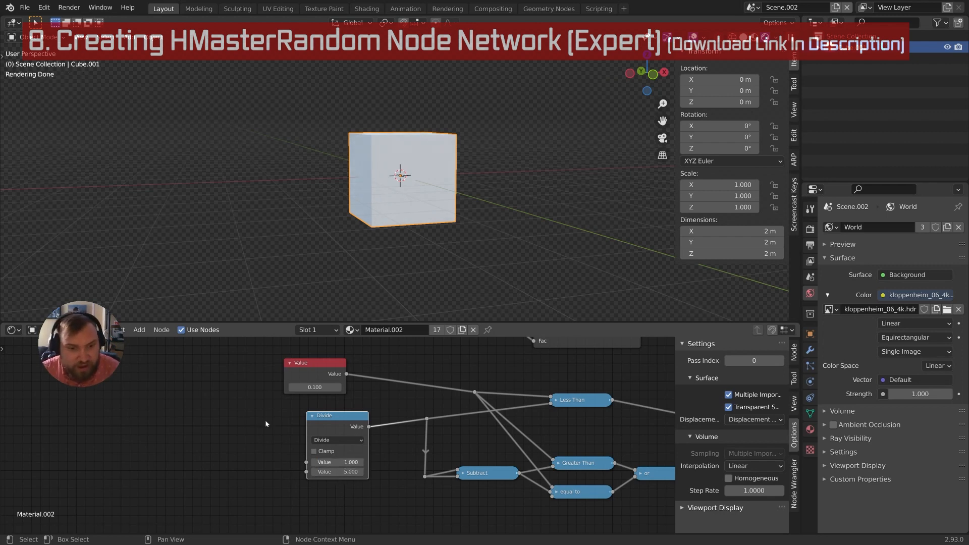
{"action": "key", "text": "shift+d"}
{"action": "left_click", "coordinate": [209, 443]}
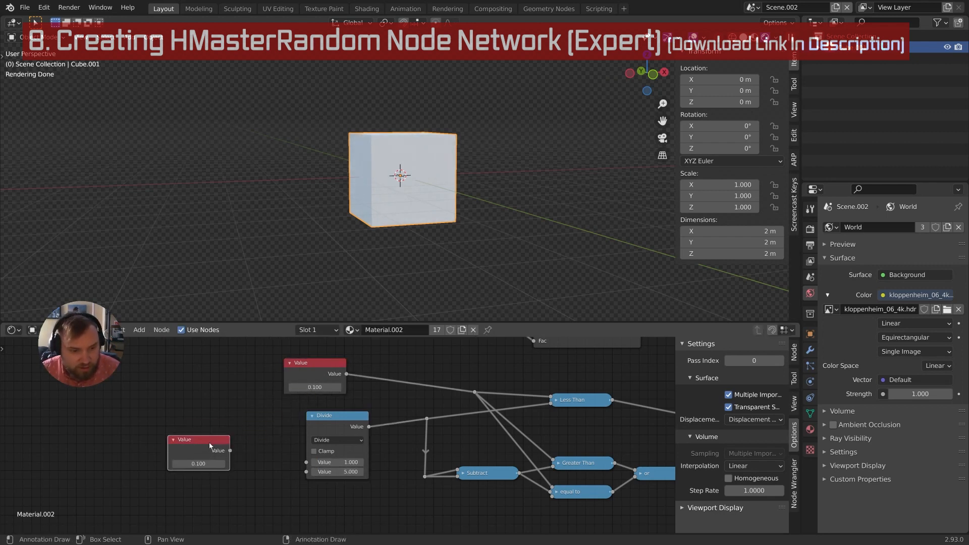
Label the copied Value node 'HairStyles'
{"action": "key", "text": "F2"}
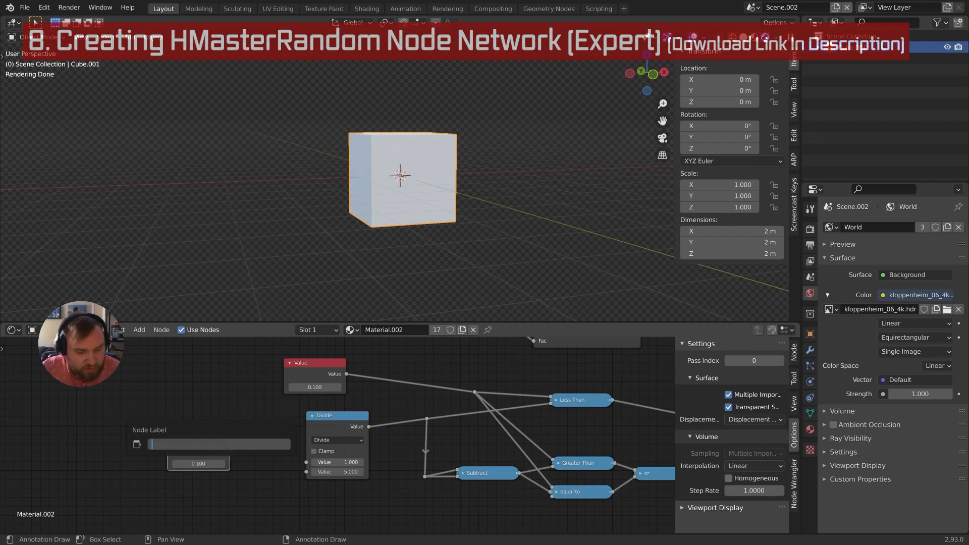
{"action": "type", "text": "Number Of"}
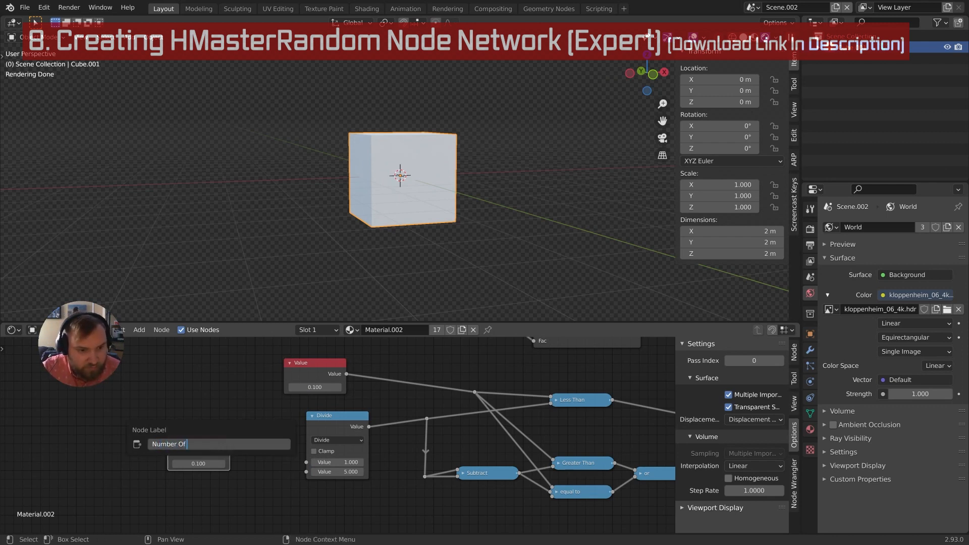
{"action": "type", "text": " Hair St"}
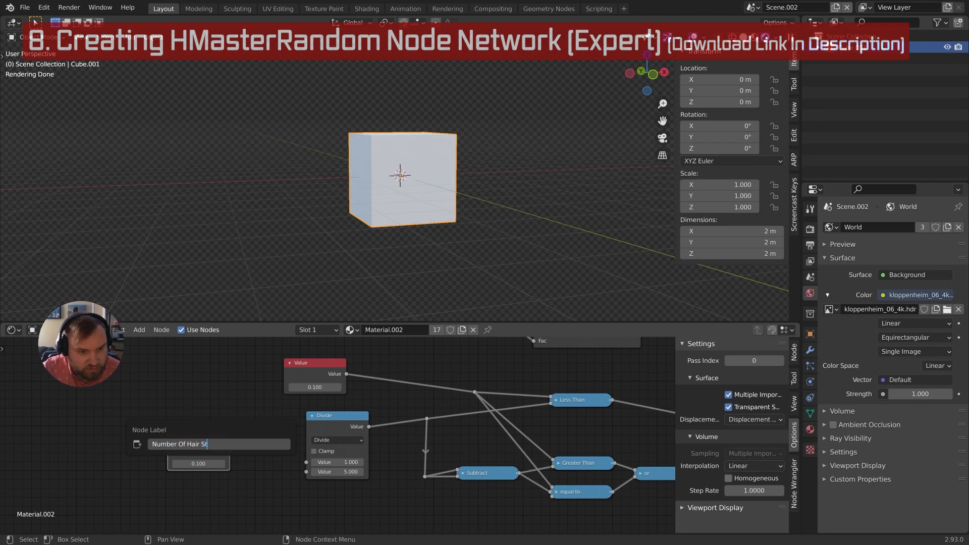
{"action": "type", "text": "yulles"}
{"action": "key", "text": "Return"}
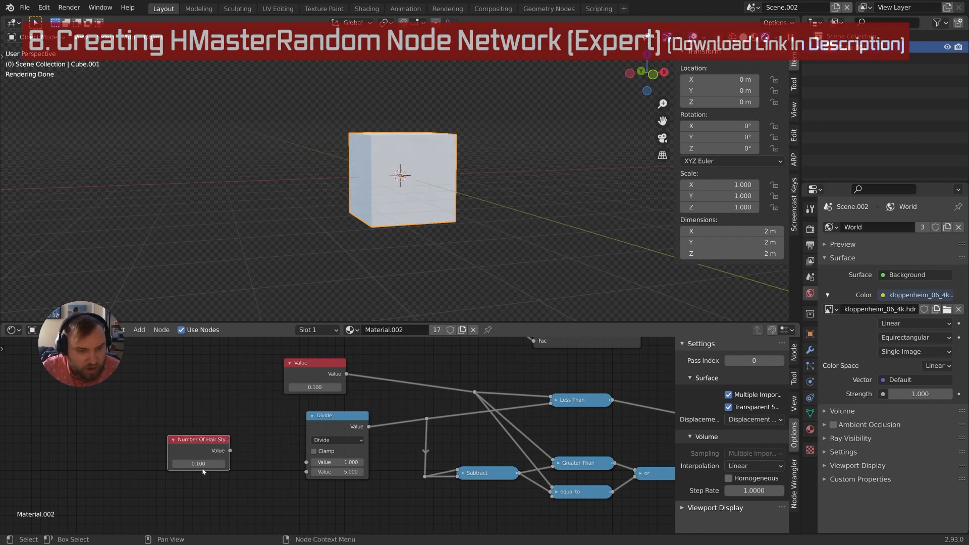
{"action": "key", "text": "F2"}
{"action": "type", "text": "Hair"}
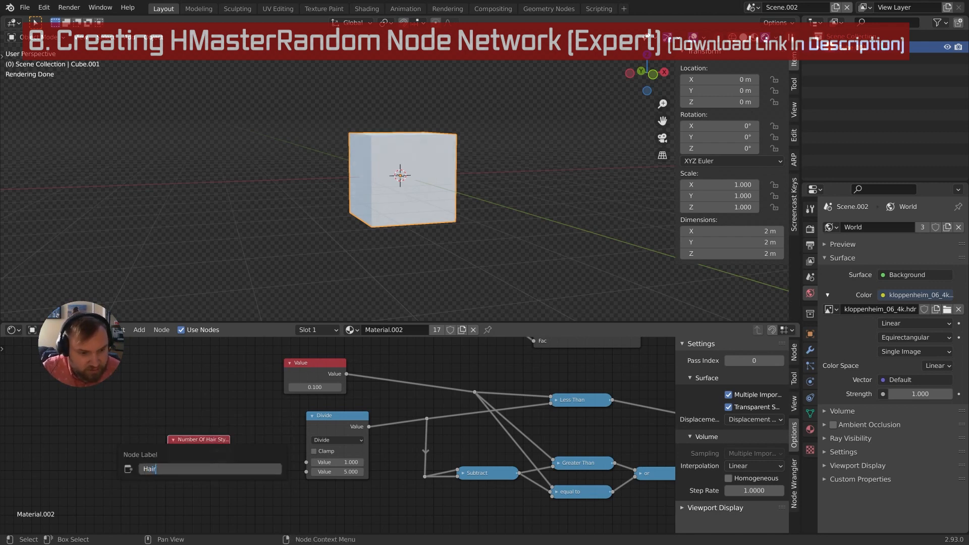
{"action": "type", "text": "Sty"}
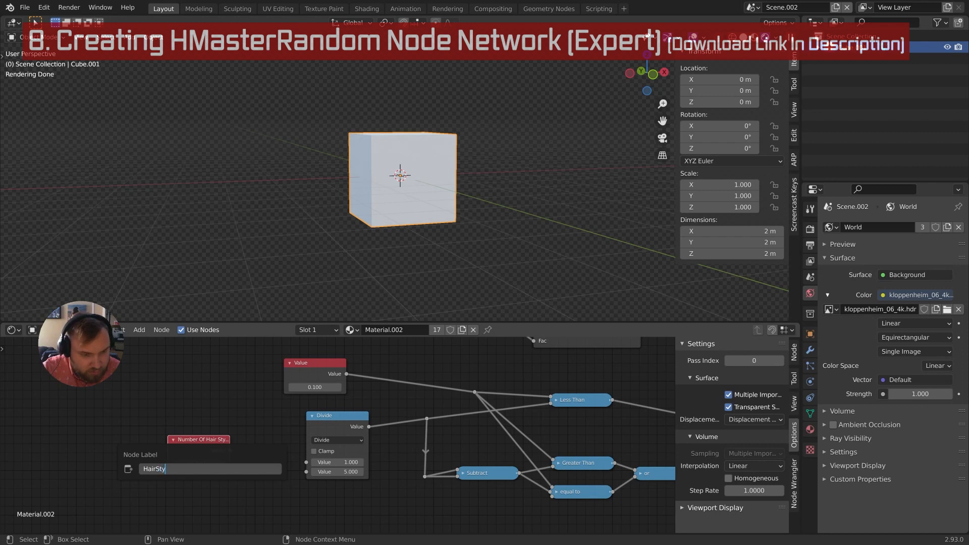
{"action": "type", "text": "les"}
{"action": "key", "text": "Return"}
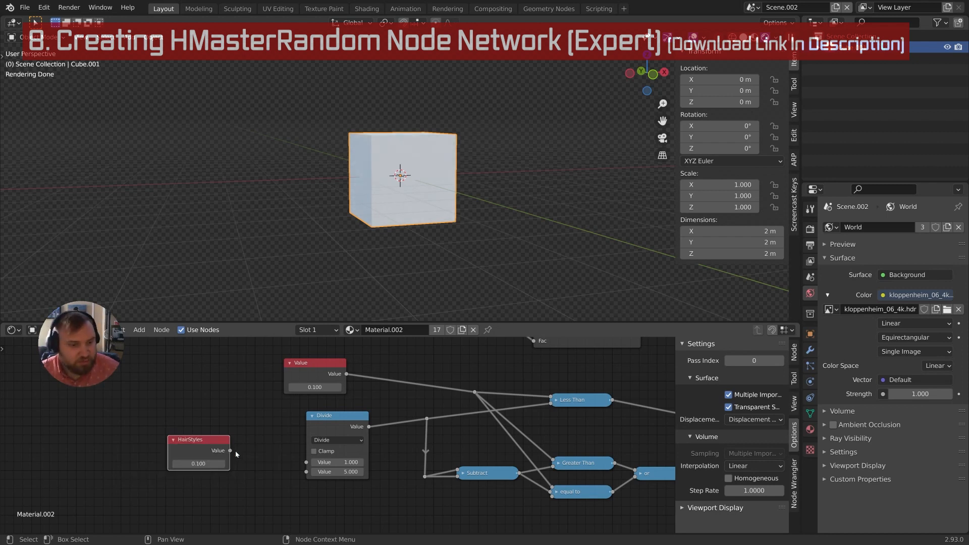
Connect HairStyles into the Divide node's divisor and set its value to 5
{"action": "left_click_drag", "start_coordinate": [233, 452], "coordinate": [306, 471]}
{"action": "left_click", "coordinate": [198, 463]}
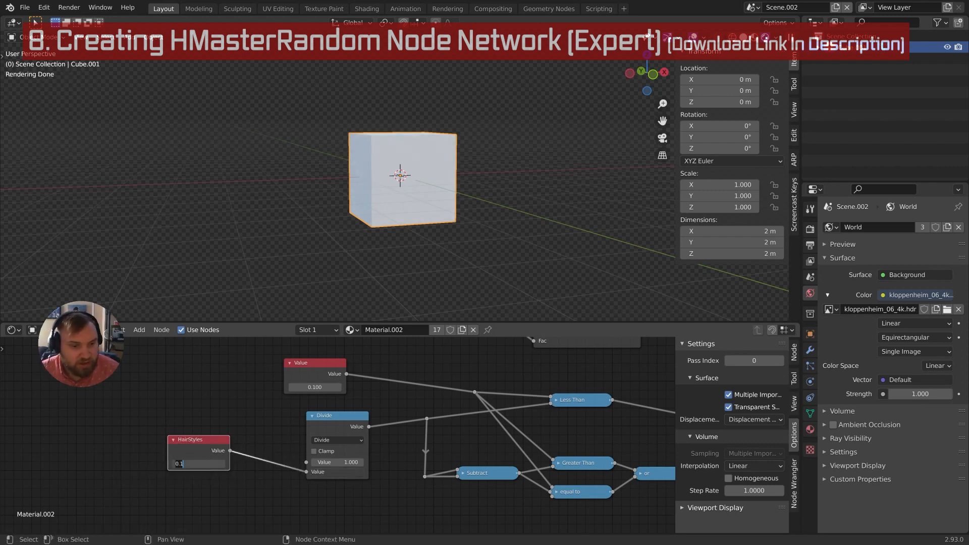
{"action": "type", "text": "5"}
{"action": "key", "text": "Return"}
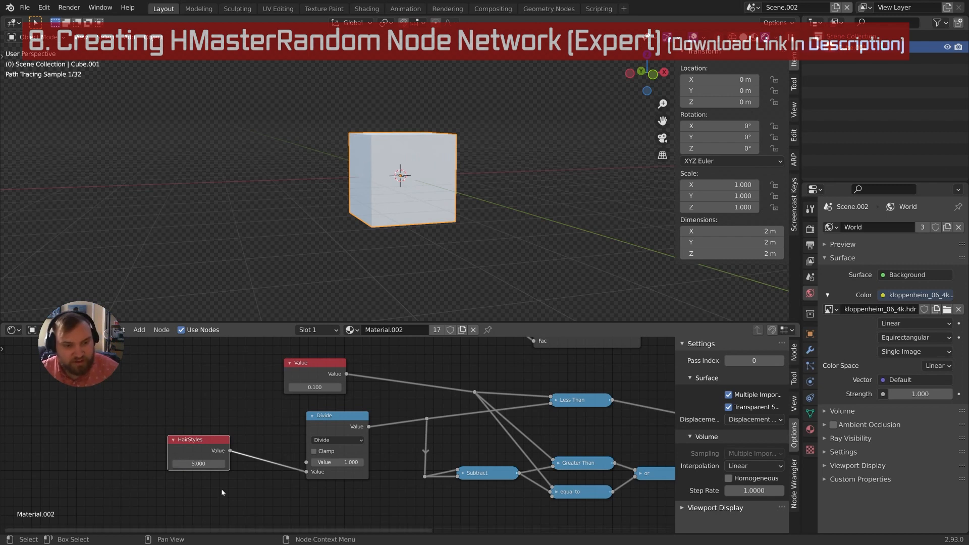
Try a HairStyles value of 6
{"action": "middle_click_drag", "start_coordinate": [387, 414], "coordinate": [284, 438]}
{"action": "scroll", "coordinate": [304, 435], "scroll_direction": "down", "scroll_amount": 3}
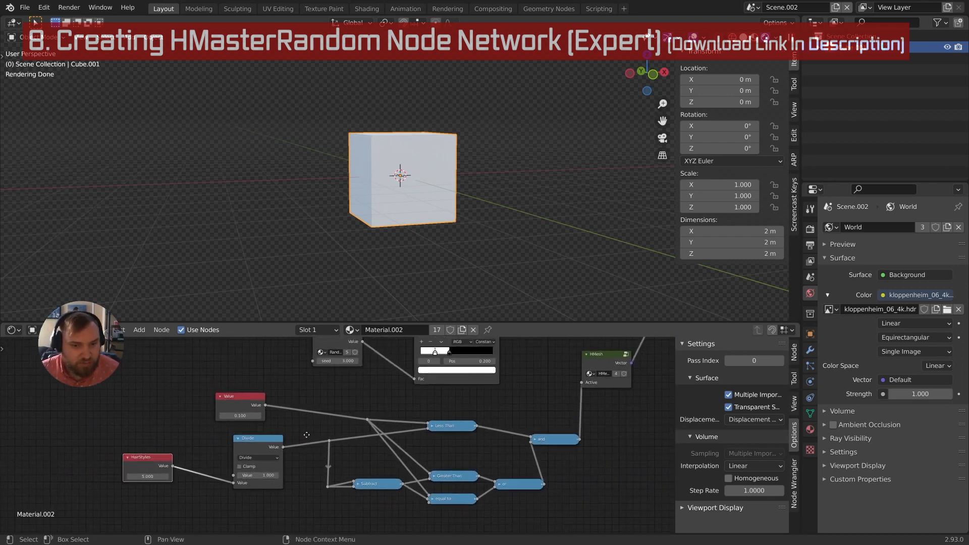
{"action": "middle_click_drag", "start_coordinate": [405, 377], "coordinate": [354, 416]}
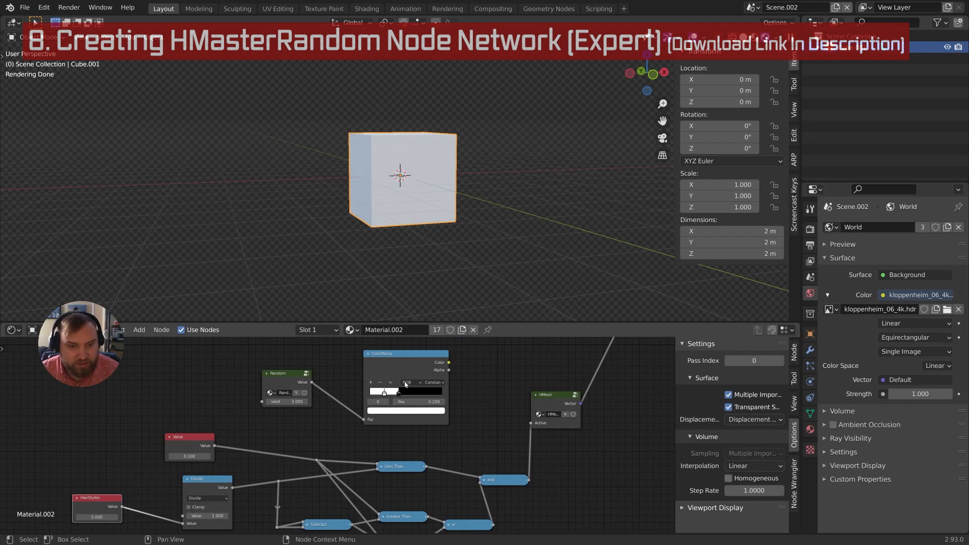
{"action": "middle_click_drag", "start_coordinate": [383, 444], "coordinate": [429, 363]}
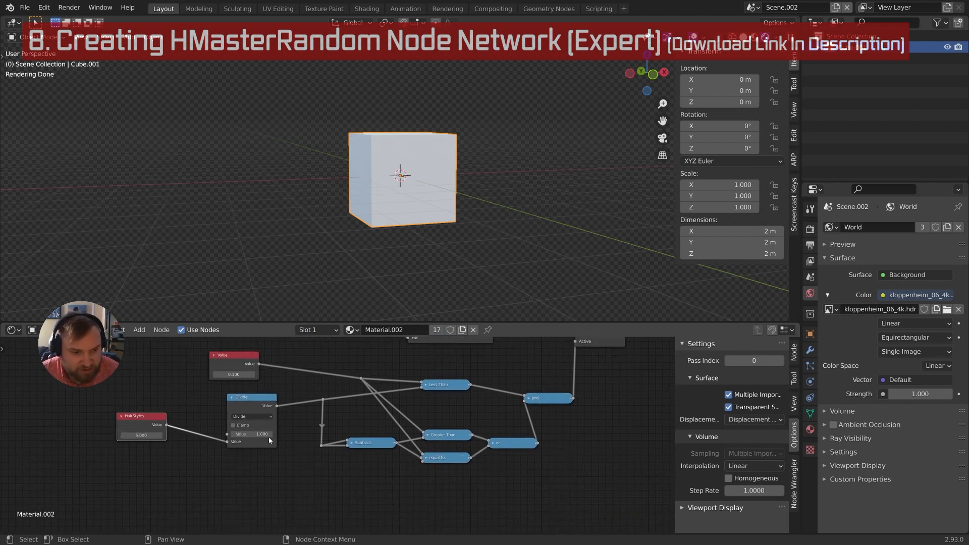
{"action": "left_click", "coordinate": [137, 435]}
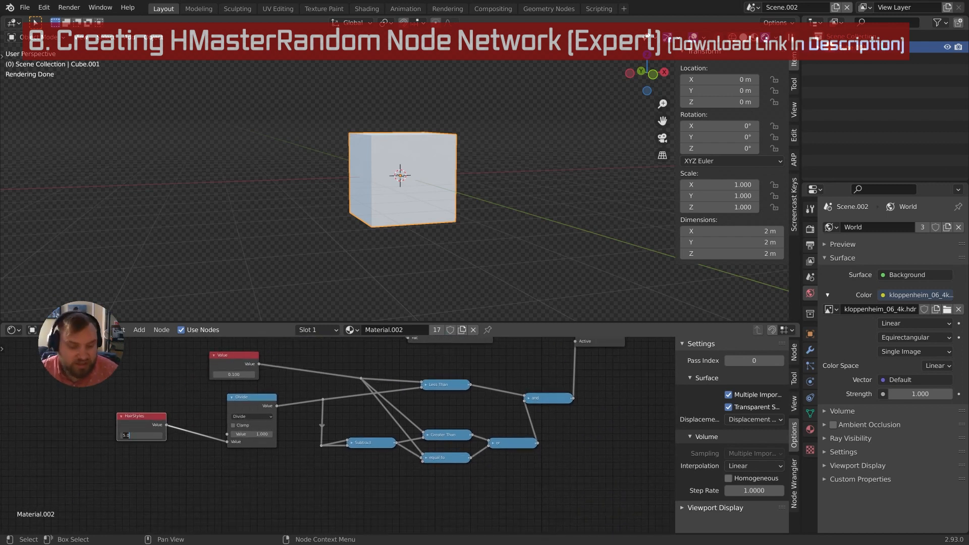
{"action": "type", "text": "6"}
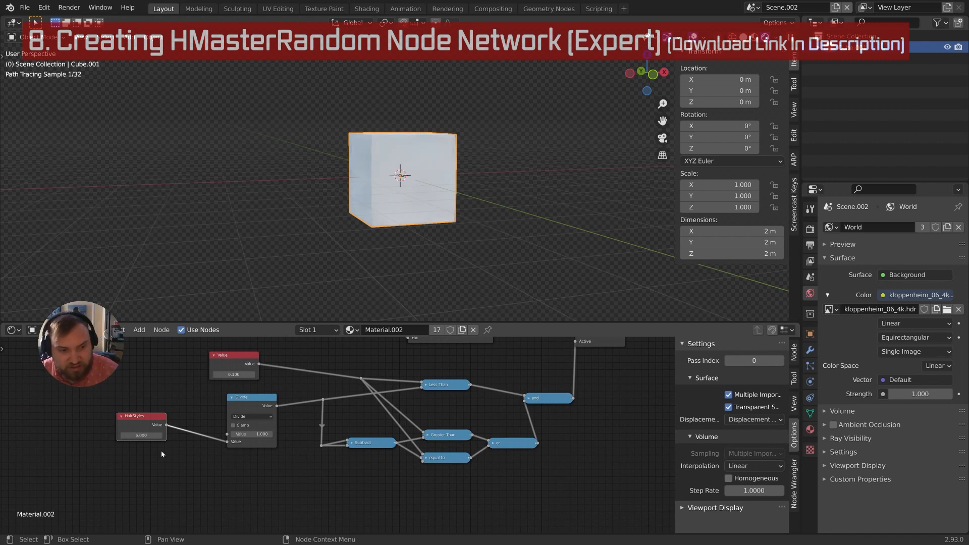
{"action": "key", "text": "Return"}
Set HairStyles back to 5 after briefly trying 4
{"action": "middle_click_drag", "start_coordinate": [196, 433], "coordinate": [173, 443]}
{"action": "middle_click_drag", "start_coordinate": [442, 412], "coordinate": [424, 456]}
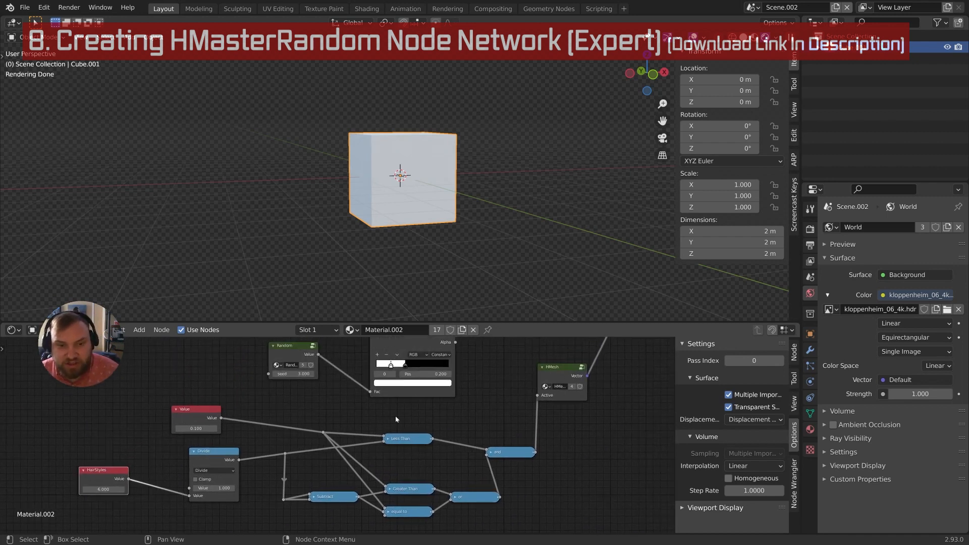
{"action": "scroll", "coordinate": [217, 525], "scroll_direction": "up", "scroll_amount": 4}
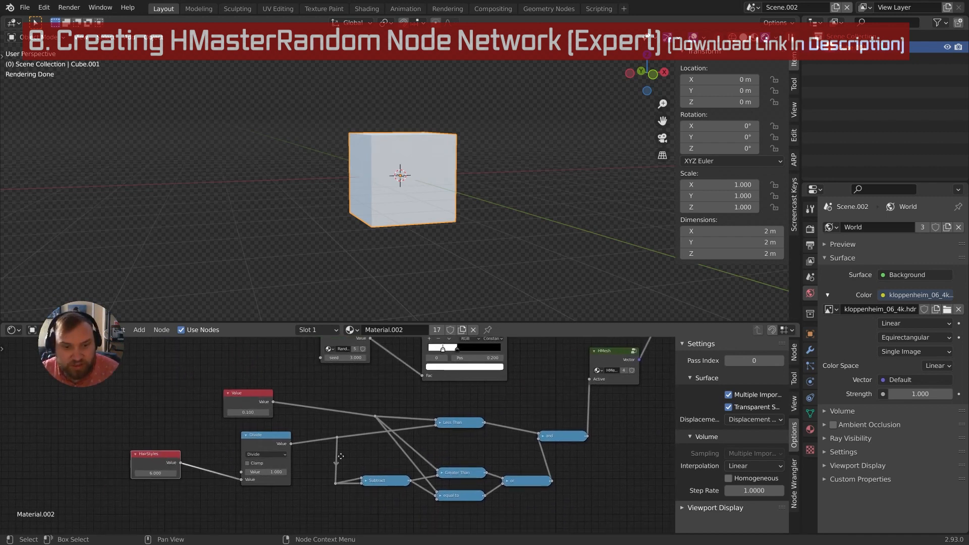
{"action": "left_click", "coordinate": [42, 465]}
{"action": "type", "text": "4"}
{"action": "key", "text": "Return"}
{"action": "left_click", "coordinate": [43, 465]}
{"action": "type", "text": "5"}
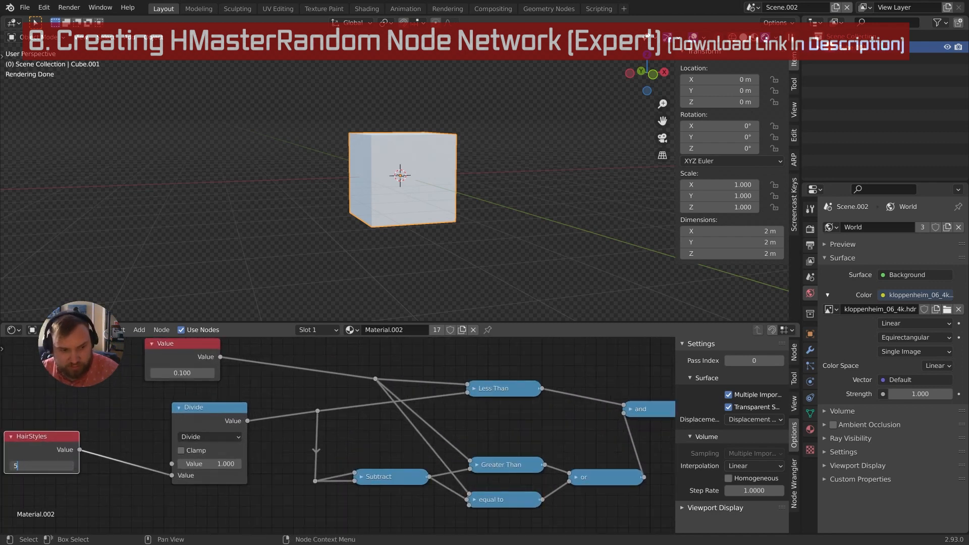
{"action": "key", "text": "Return"}
Expand the Subtract node to inspect its inputs
{"action": "middle_click_drag", "start_coordinate": [110, 446], "coordinate": [116, 498]}
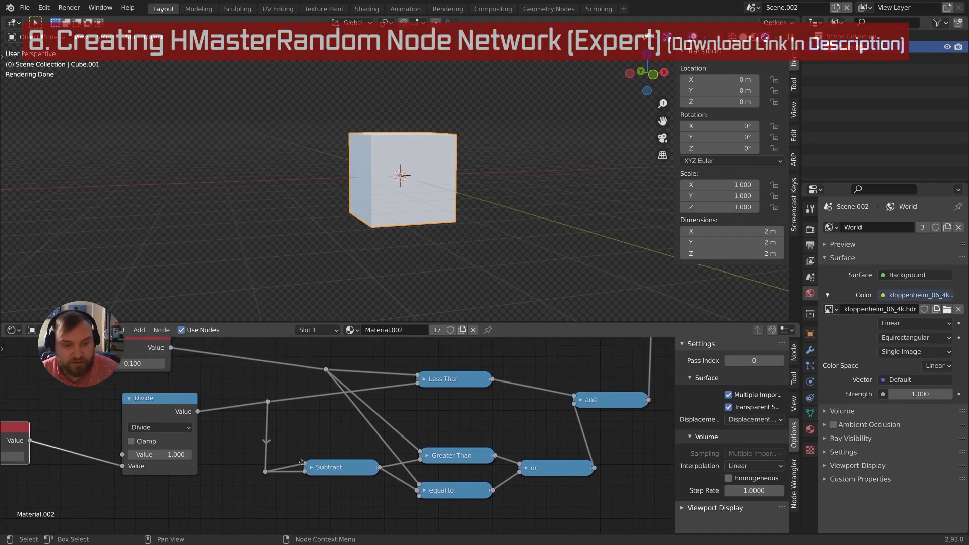
{"action": "scroll", "coordinate": [275, 474], "scroll_direction": "down", "scroll_amount": 1}
{"action": "middle_click_drag", "start_coordinate": [276, 474], "coordinate": [284, 451]}
{"action": "scroll", "coordinate": [302, 426], "scroll_direction": "up", "scroll_amount": 1}
{"action": "middle_click_drag", "start_coordinate": [308, 418], "coordinate": [330, 447]}
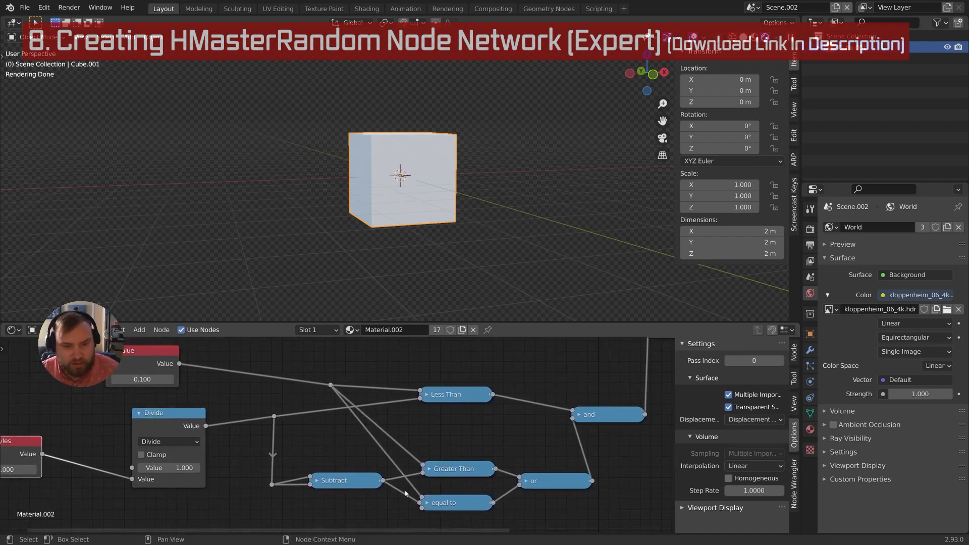
{"action": "middle_click_drag", "start_coordinate": [411, 472], "coordinate": [404, 458]}
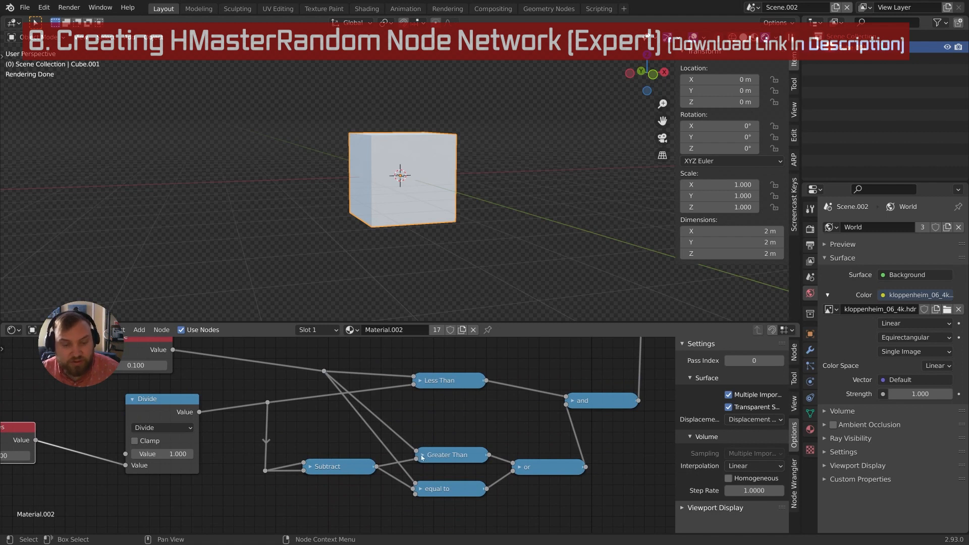
{"action": "left_click", "coordinate": [422, 458]}
{"action": "left_click", "coordinate": [423, 459]}
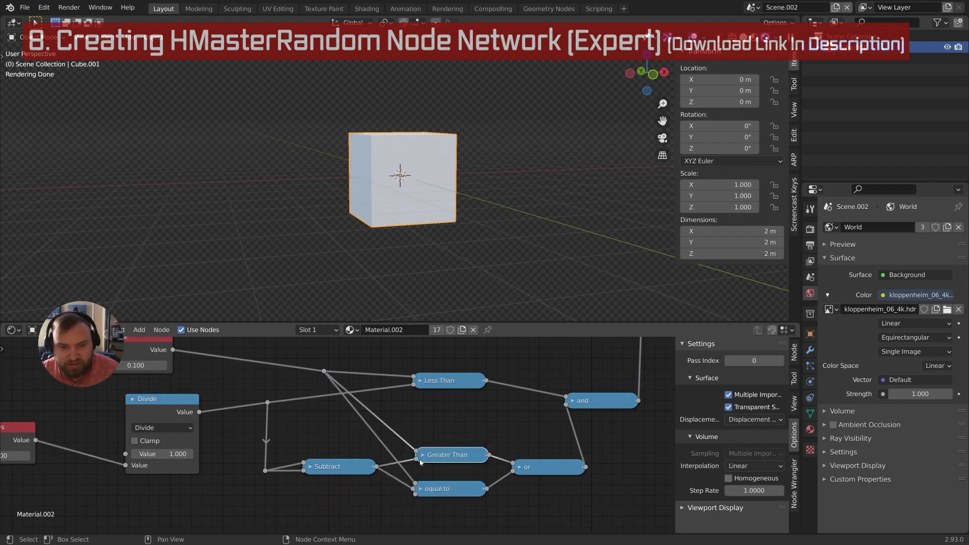
{"action": "left_click", "coordinate": [308, 468]}
{"action": "middle_click_drag", "start_coordinate": [224, 412], "coordinate": [231, 359]}
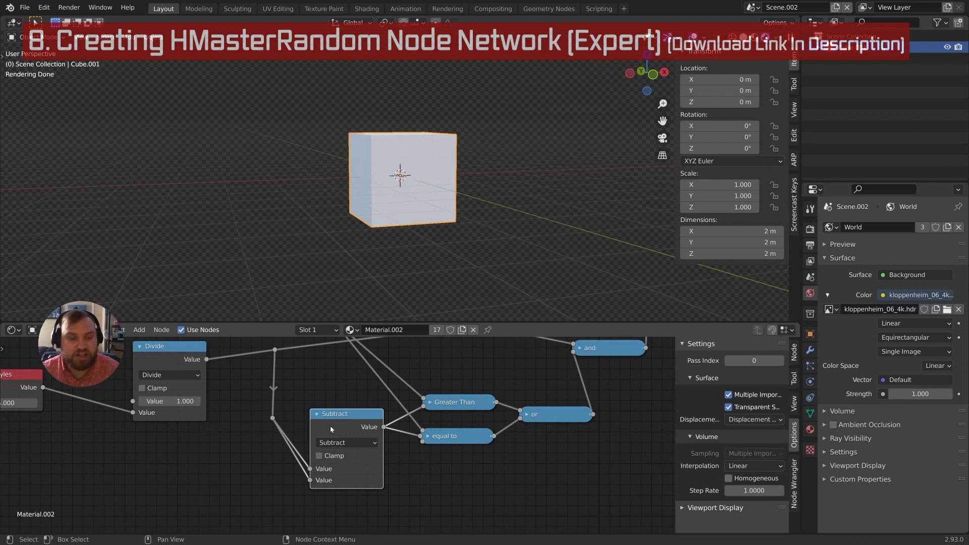
Move the reroute point feeding Subtract down-left and reposition the Subtract node
{"action": "left_click_drag", "start_coordinate": [256, 401], "coordinate": [289, 441]}
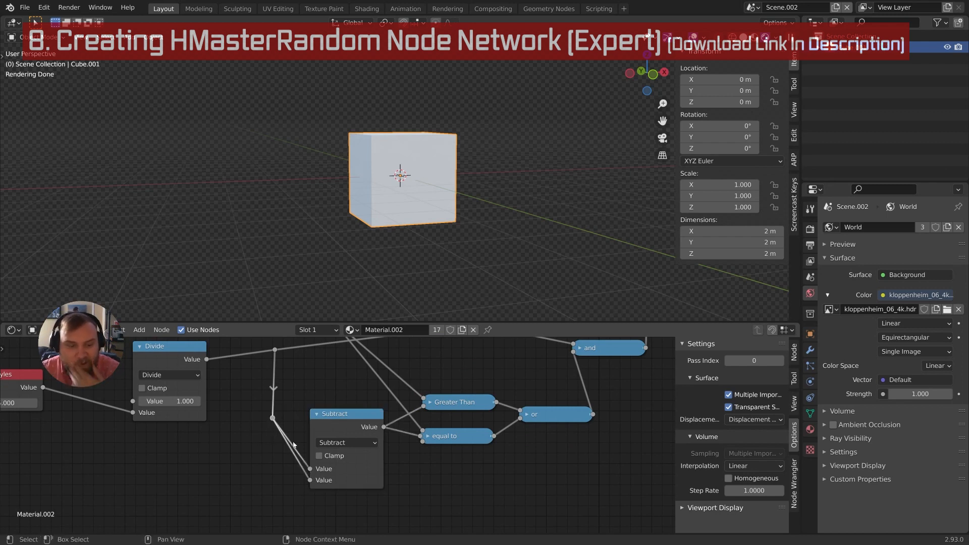
{"action": "middle_click_drag", "start_coordinate": [290, 442], "coordinate": [335, 413]}
{"action": "key", "text": "g"}
{"action": "left_click", "coordinate": [271, 450]}
{"action": "scroll", "coordinate": [307, 427], "scroll_direction": "up", "scroll_amount": 3}
{"action": "left_click", "coordinate": [347, 396]}
{"action": "key", "text": "g"}
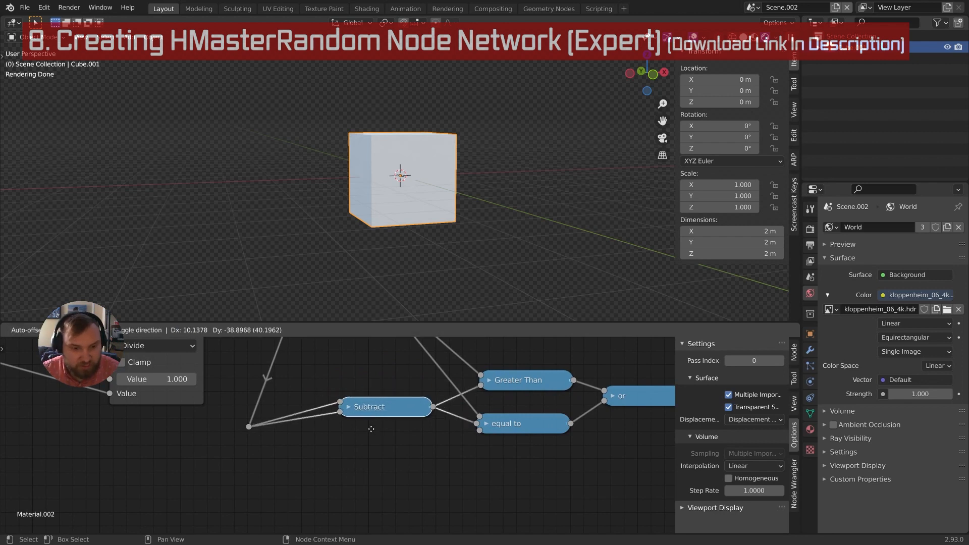
{"action": "left_click", "coordinate": [379, 433]}
Duplicate Subtract onto its incoming link, switch the copy to Multiply, and set its second value to 1
{"action": "key", "text": "shift+d"}
{"action": "left_click", "coordinate": [332, 420]}
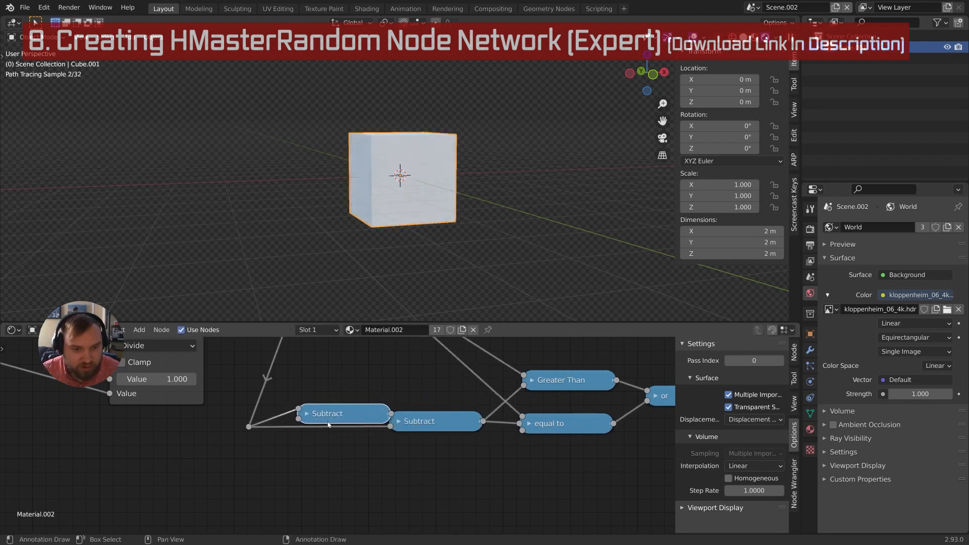
{"action": "key", "text": "g"}
{"action": "left_click", "coordinate": [368, 402]}
{"action": "middle_click_drag", "start_coordinate": [362, 385], "coordinate": [358, 413]}
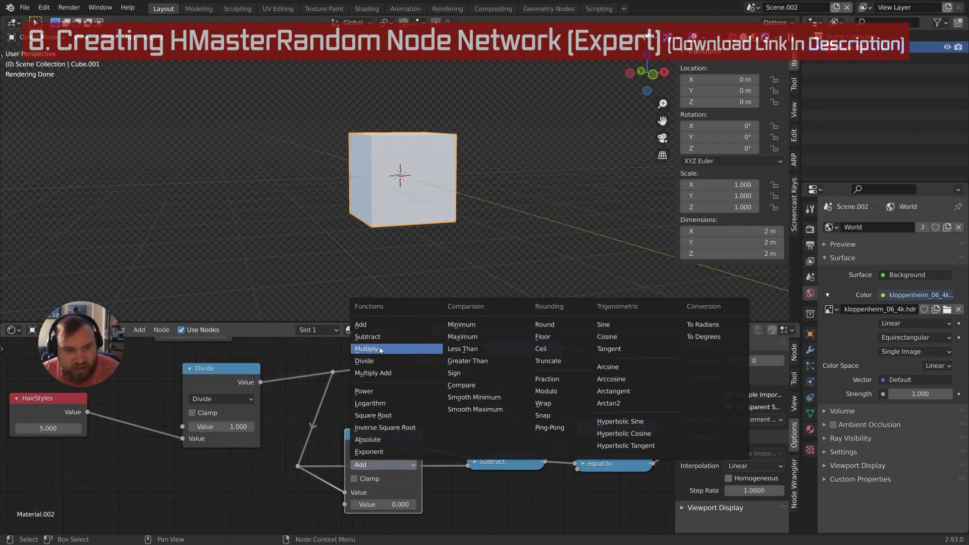
{"action": "left_click", "coordinate": [377, 347]}
{"action": "middle_click_drag", "start_coordinate": [366, 428], "coordinate": [345, 418]}
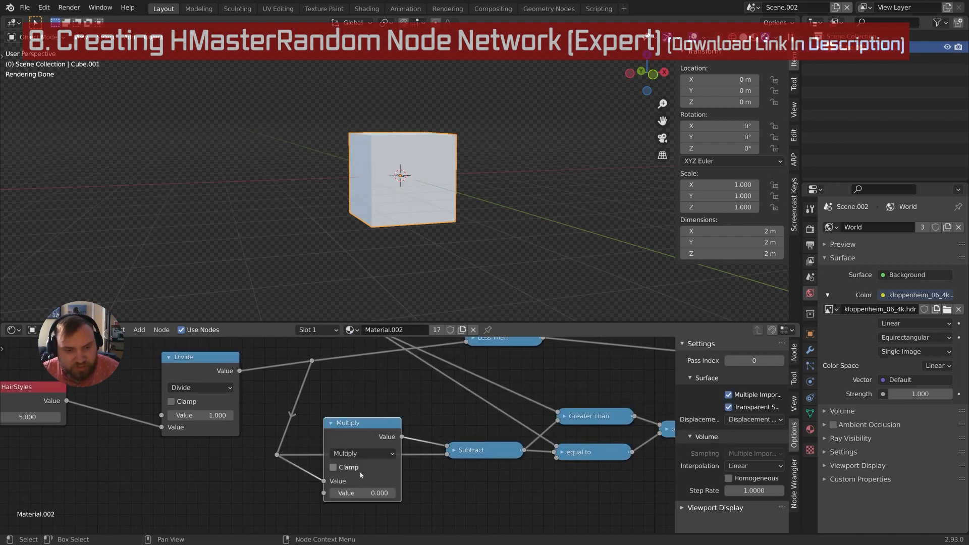
{"action": "left_click", "coordinate": [362, 493]}
{"action": "type", "text": "1"}
{"action": "key", "text": "Return"}
{"action": "scroll", "coordinate": [356, 488], "scroll_direction": "down", "scroll_amount": 3}
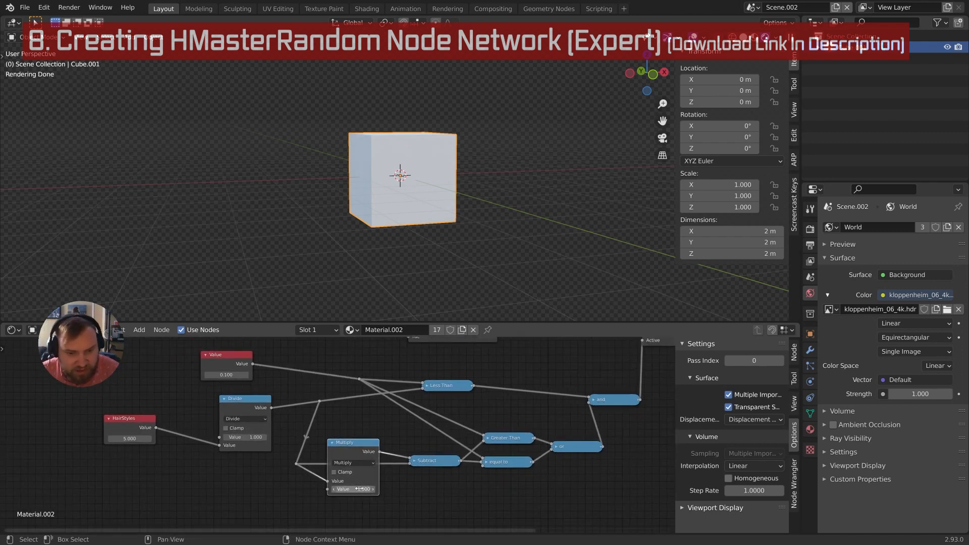
{"action": "middle_click_drag", "start_coordinate": [350, 468], "coordinate": [295, 449]}
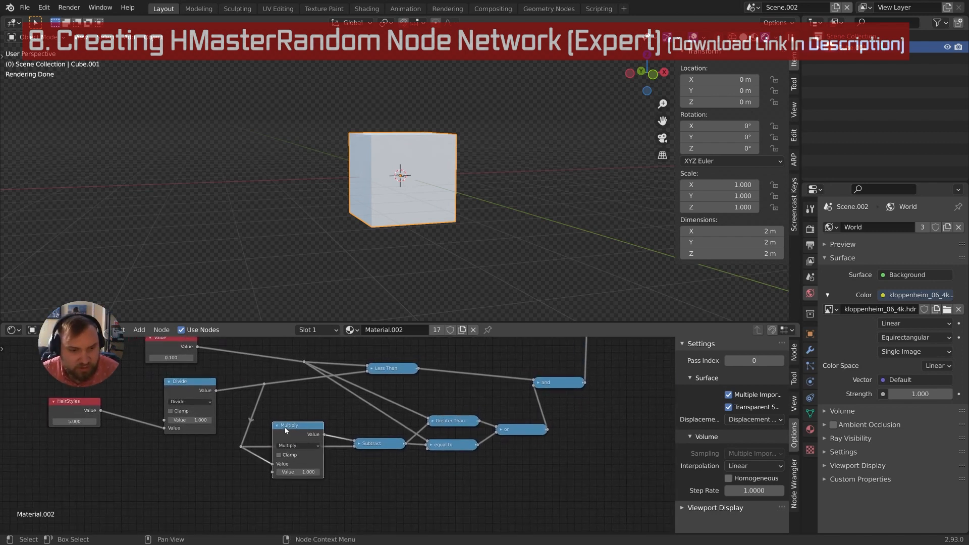
Duplicate the HairStyles node below the original and set the copy to 1
{"action": "left_click", "coordinate": [277, 426]}
{"action": "middle_click_drag", "start_coordinate": [152, 369], "coordinate": [202, 398]}
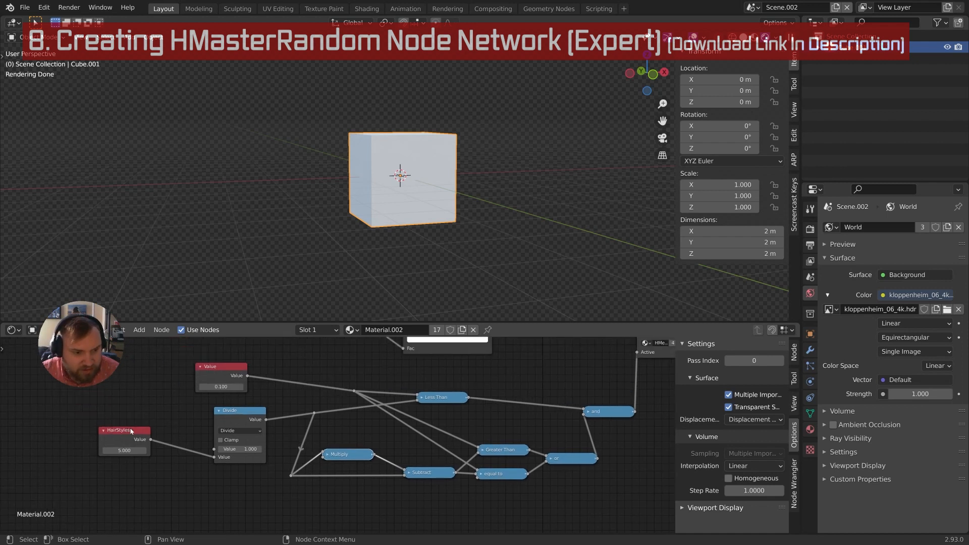
{"action": "left_click", "coordinate": [132, 430]}
{"action": "middle_click_drag", "start_coordinate": [148, 423], "coordinate": [177, 386]}
{"action": "key", "text": "shift+d"}
{"action": "left_click", "coordinate": [174, 423]}
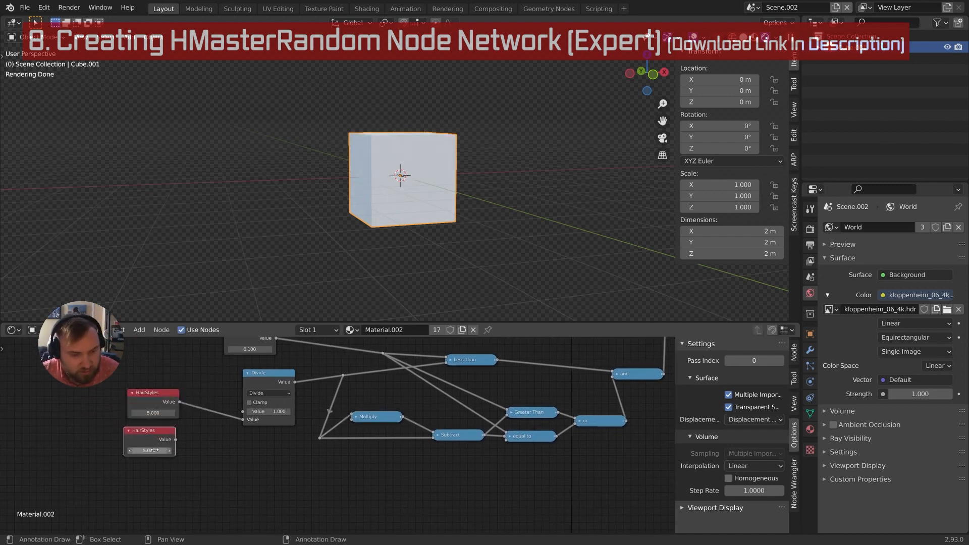
{"action": "left_click", "coordinate": [155, 450]}
{"action": "type", "text": "1"}
Shift the ColorRamp's first colour stop, then expand the Multiply node to check it
{"action": "middle_click_drag", "start_coordinate": [400, 361], "coordinate": [320, 454]}
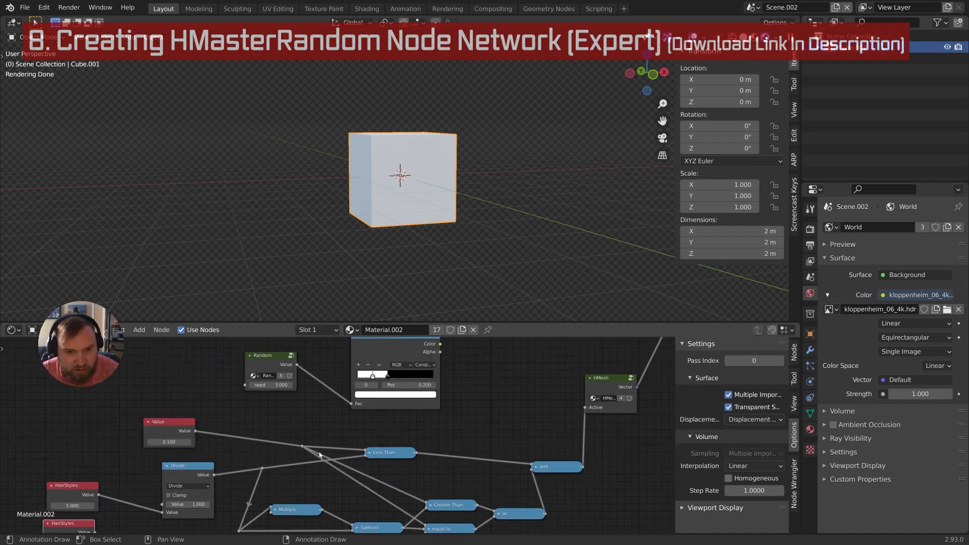
{"action": "mouse_move", "coordinate": [372, 377]}
{"action": "left_mouse_down"}
{"action": "mouse_move", "coordinate": [356, 377]}
{"action": "mouse_move", "coordinate": [373, 379]}
{"action": "left_mouse_up"}
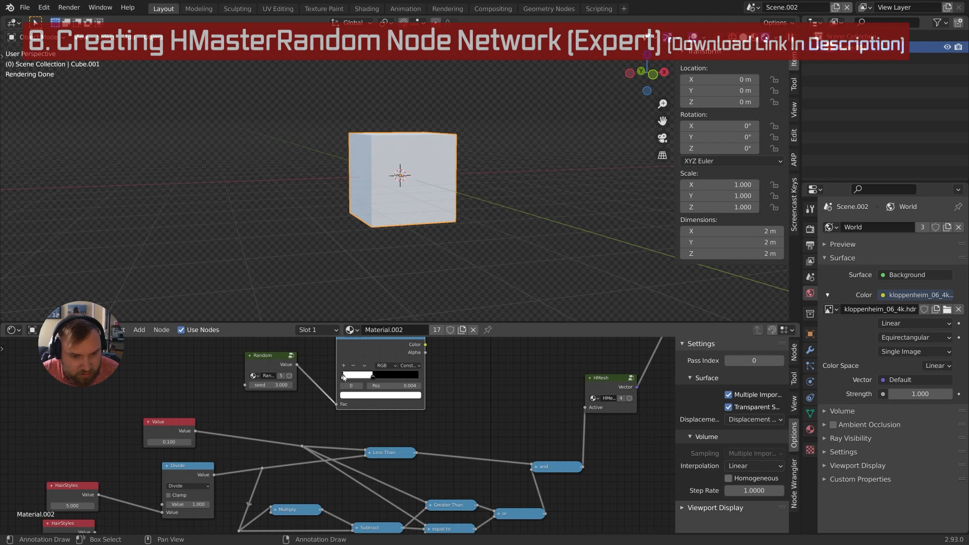
{"action": "middle_click_drag", "start_coordinate": [288, 504], "coordinate": [318, 449]}
{"action": "left_click", "coordinate": [304, 454]}
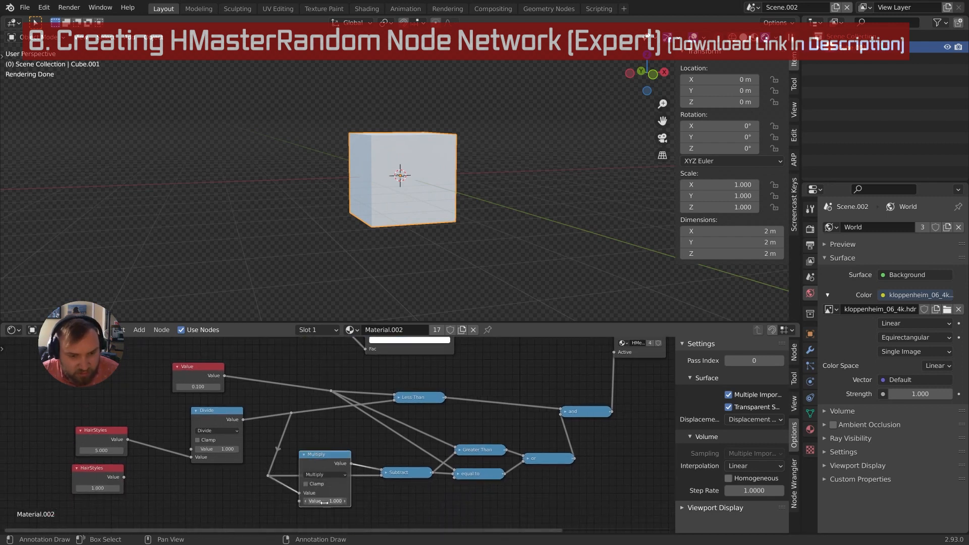
{"action": "left_click", "coordinate": [304, 454]}
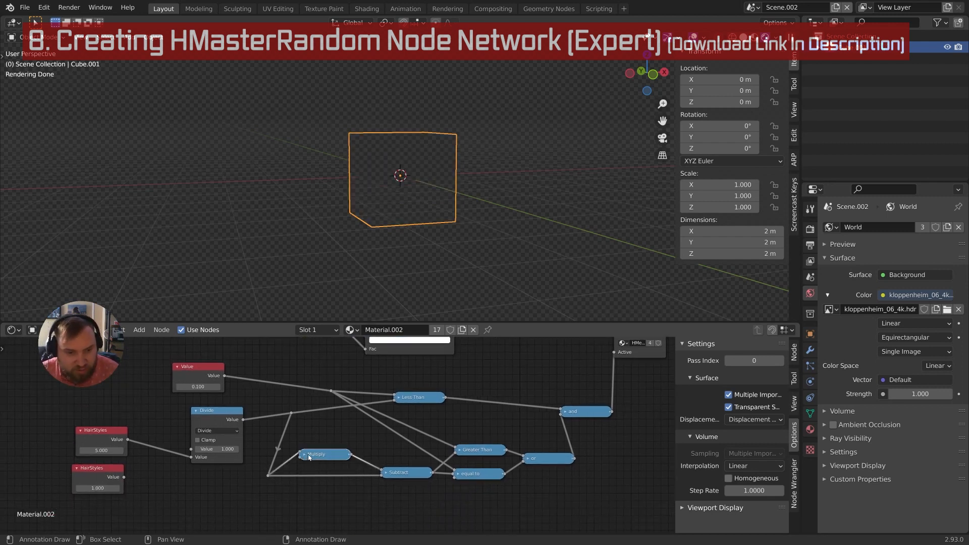
{"action": "mouse_move", "coordinate": [311, 466]}
{"action": "middle_mouse_down"}
{"action": "mouse_move", "coordinate": [312, 478]}
{"action": "mouse_move", "coordinate": [328, 469]}
{"action": "middle_mouse_up"}
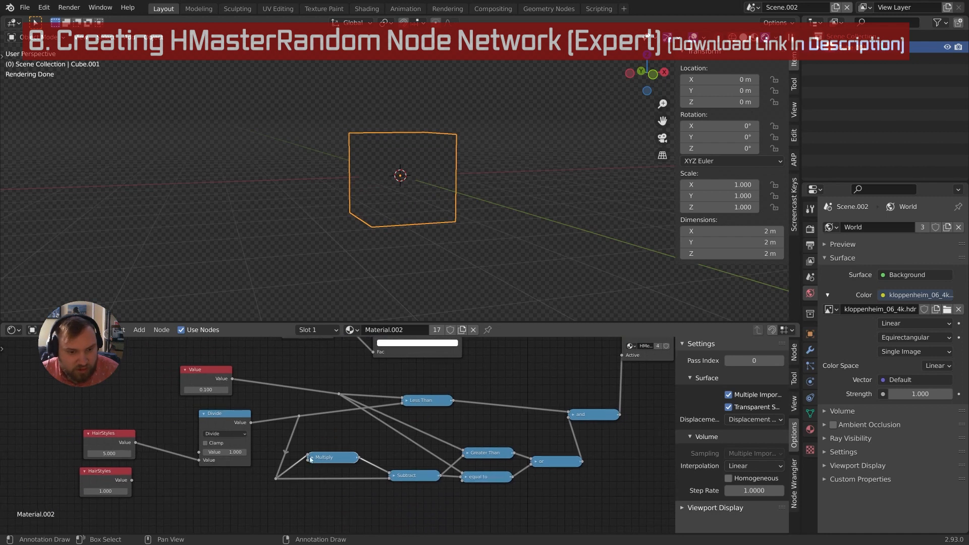
{"action": "left_click", "coordinate": [312, 458]}
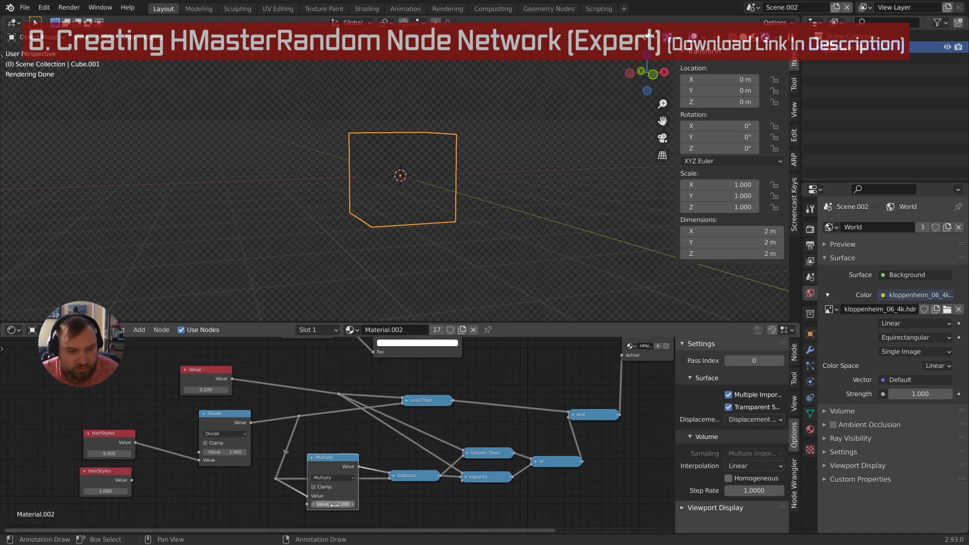
{"action": "middle_click_drag", "start_coordinate": [355, 413], "coordinate": [325, 491]}
Adjust the ColorRamp's first stop position, then undo those changes
{"action": "left_click_drag", "start_coordinate": [351, 404], "coordinate": [367, 407]}
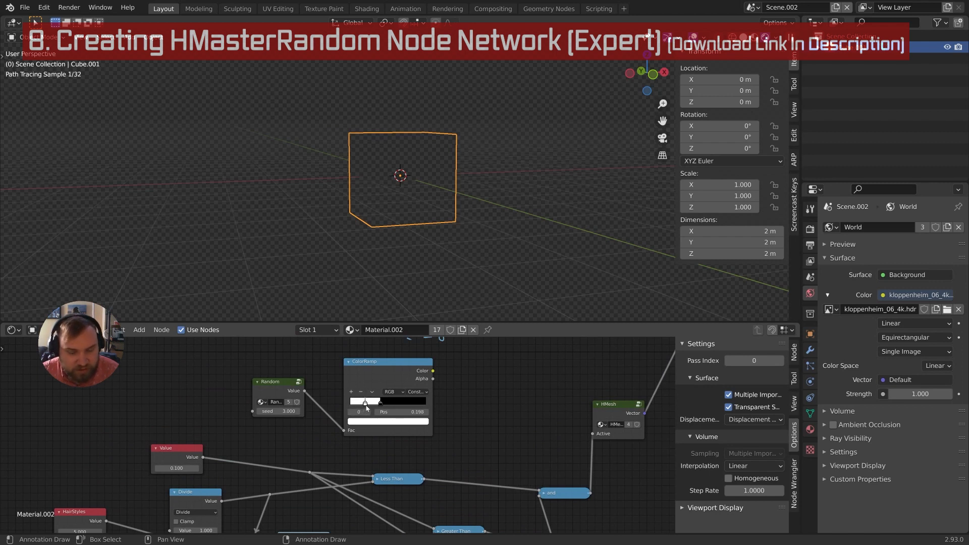
{"action": "middle_click_drag", "start_coordinate": [347, 452], "coordinate": [359, 422]}
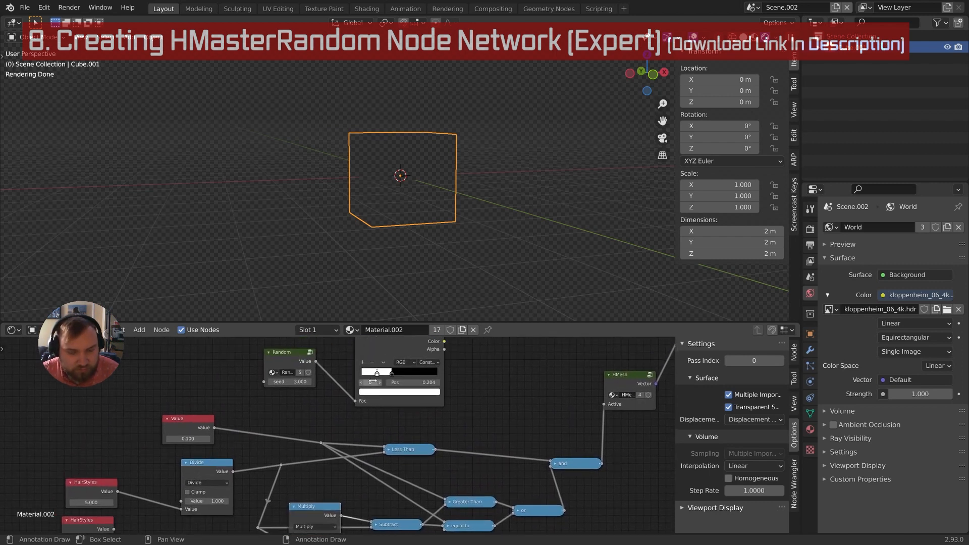
{"action": "left_click_drag", "start_coordinate": [377, 376], "coordinate": [365, 375]}
{"action": "left_click", "coordinate": [363, 363]}
{"action": "key", "text": "ctrl+z"}
{"action": "key", "text": "ctrl+z"}
{"action": "key", "text": "ctrl+z"}
{"action": "key", "text": "ctrl+z"}
{"action": "key", "text": "ctrl+z"}
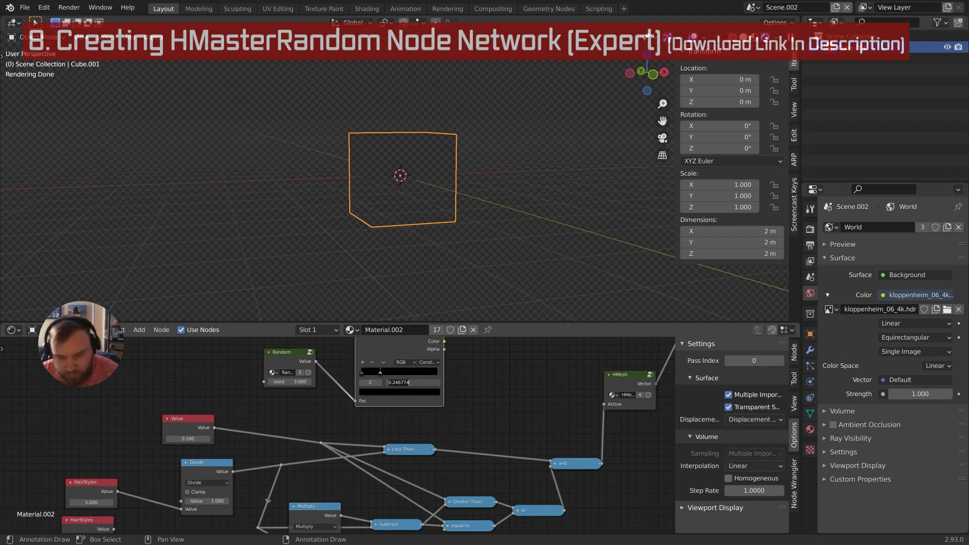
Wire the second HairStyles (1.000) into Multiply's second input and collapse Multiply
{"action": "middle_click_drag", "start_coordinate": [333, 444], "coordinate": [359, 442]}
{"action": "scroll", "coordinate": [348, 440], "scroll_direction": "down", "scroll_amount": 2}
{"action": "middle_click_drag", "start_coordinate": [338, 523], "coordinate": [350, 490]}
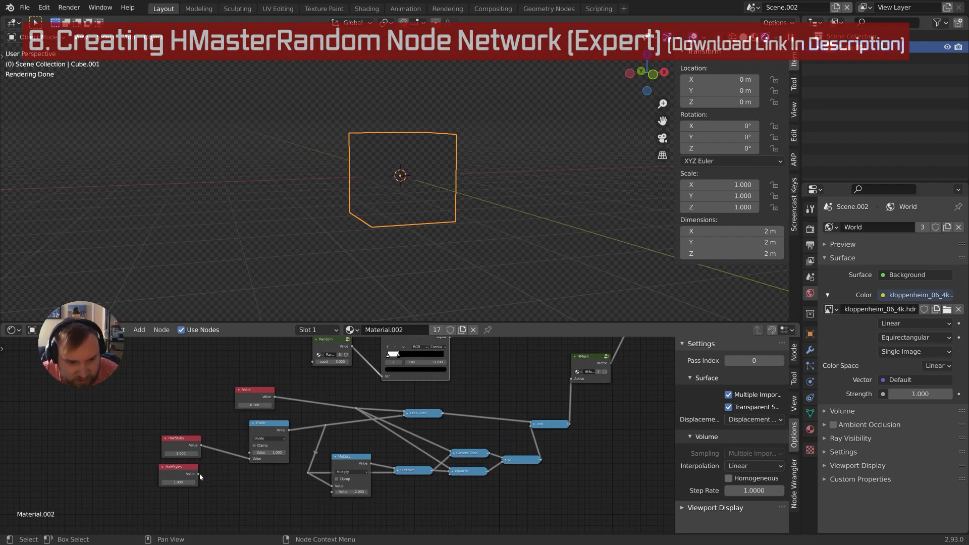
{"action": "left_click_drag", "start_coordinate": [198, 474], "coordinate": [331, 492]}
{"action": "left_click", "coordinate": [336, 457]}
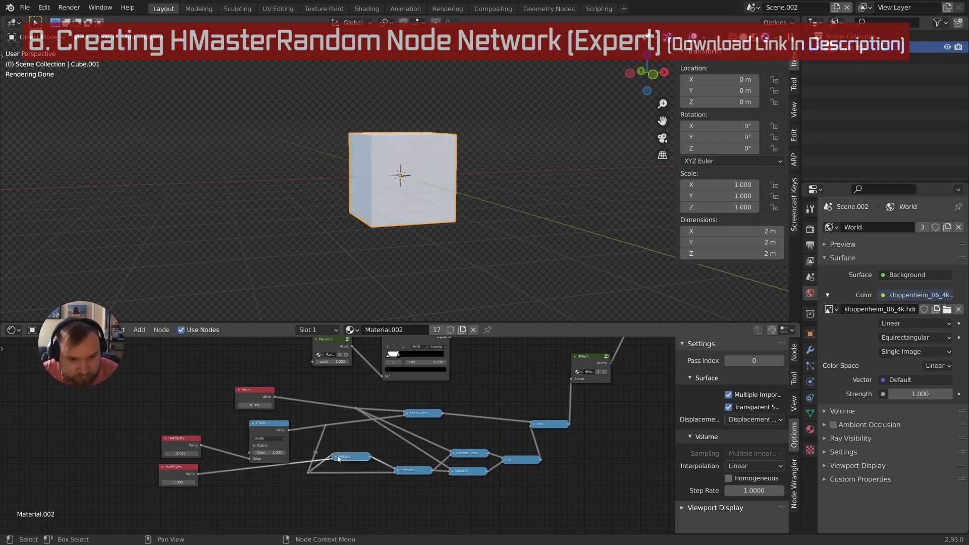
Shift the Subtract node slightly left to tidy the comparison network
{"action": "left_click", "coordinate": [178, 468]}
{"action": "middle_click_drag", "start_coordinate": [208, 474], "coordinate": [256, 476]}
{"action": "middle_click_drag", "start_coordinate": [457, 372], "coordinate": [410, 385]}
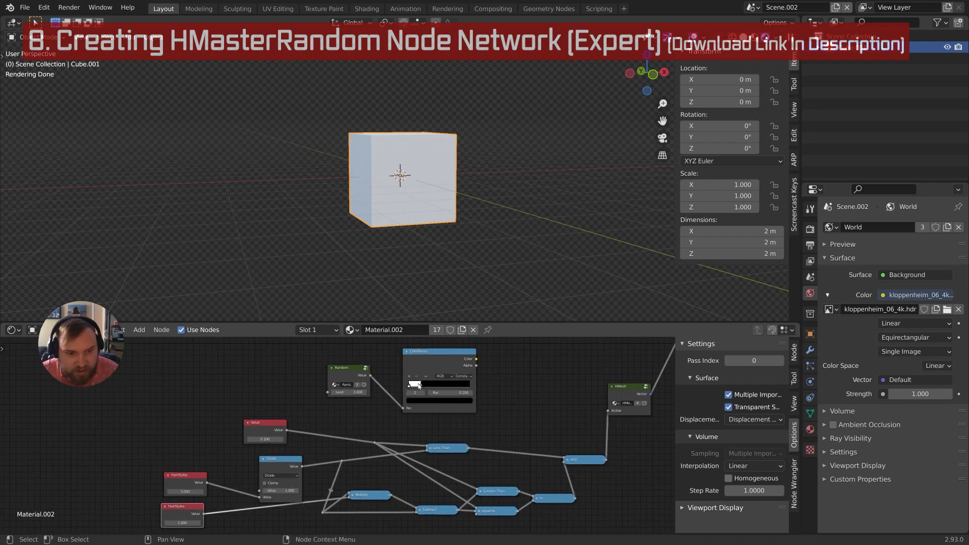
{"action": "middle_click_drag", "start_coordinate": [381, 484], "coordinate": [374, 451]}
{"action": "left_click_drag", "start_coordinate": [416, 458], "coordinate": [405, 458]}
{"action": "middle_click_drag", "start_coordinate": [397, 467], "coordinate": [386, 471]}
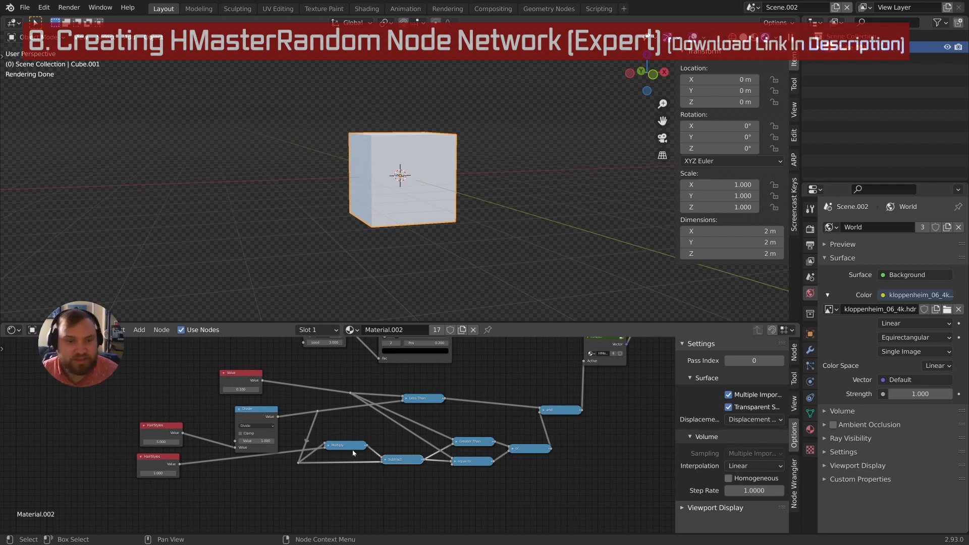
Shift the Divide node up and left, then select the Multiply node and the comparison reroute point
{"action": "scroll", "coordinate": [363, 469], "scroll_direction": "up", "scroll_amount": 3}
{"action": "middle_click_drag", "start_coordinate": [362, 444], "coordinate": [406, 447]}
{"action": "middle_click_drag", "start_coordinate": [379, 484], "coordinate": [343, 460]}
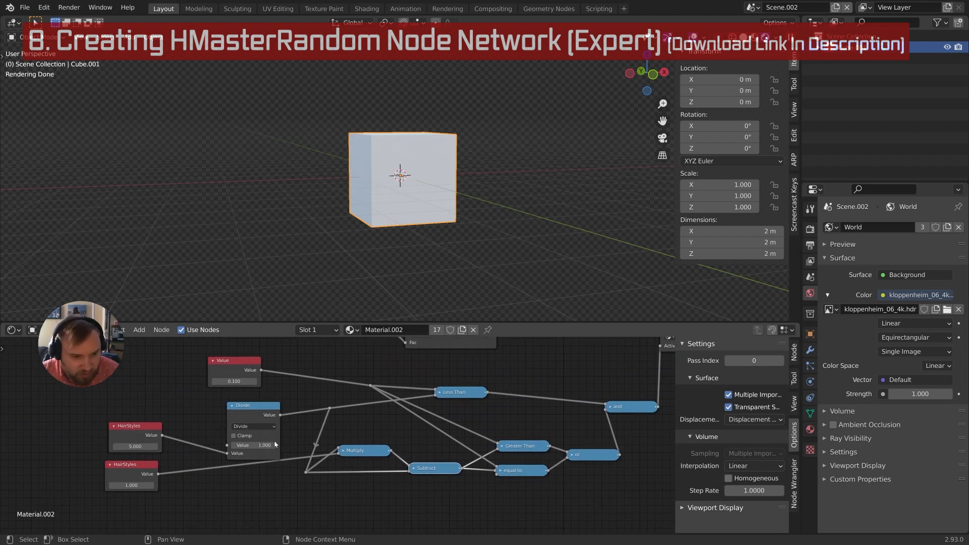
{"action": "left_click_drag", "start_coordinate": [277, 441], "coordinate": [268, 437]}
{"action": "middle_click_drag", "start_coordinate": [338, 427], "coordinate": [328, 406]}
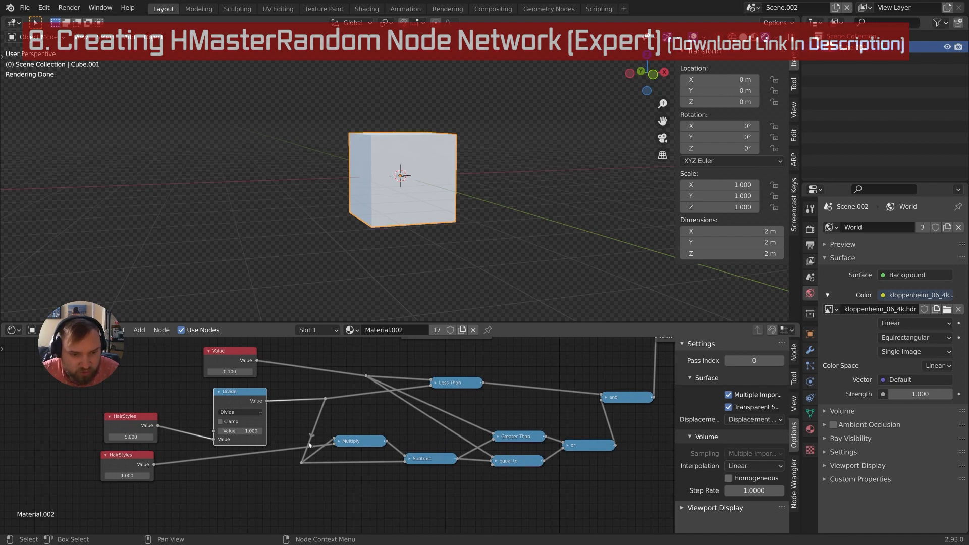
{"action": "scroll", "coordinate": [349, 442], "scroll_direction": "up", "scroll_amount": 1}
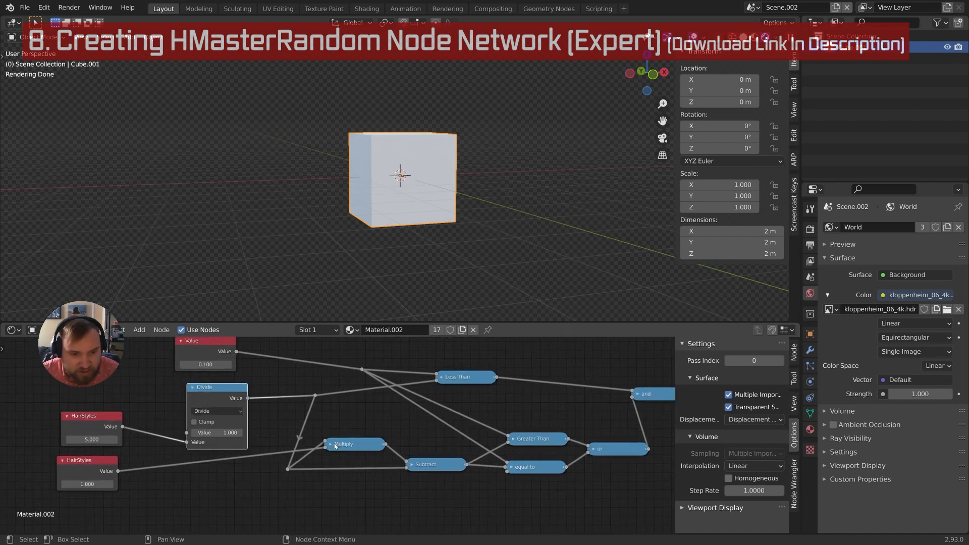
{"action": "left_click", "coordinate": [334, 448]}
{"action": "middle_click_drag", "start_coordinate": [341, 448], "coordinate": [338, 430]}
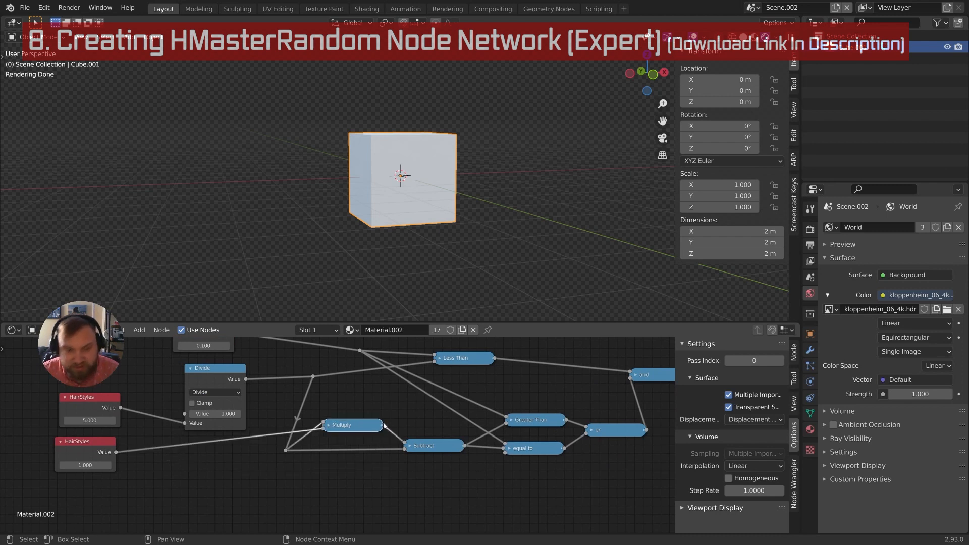
{"action": "middle_click_drag", "start_coordinate": [380, 445], "coordinate": [361, 428]}
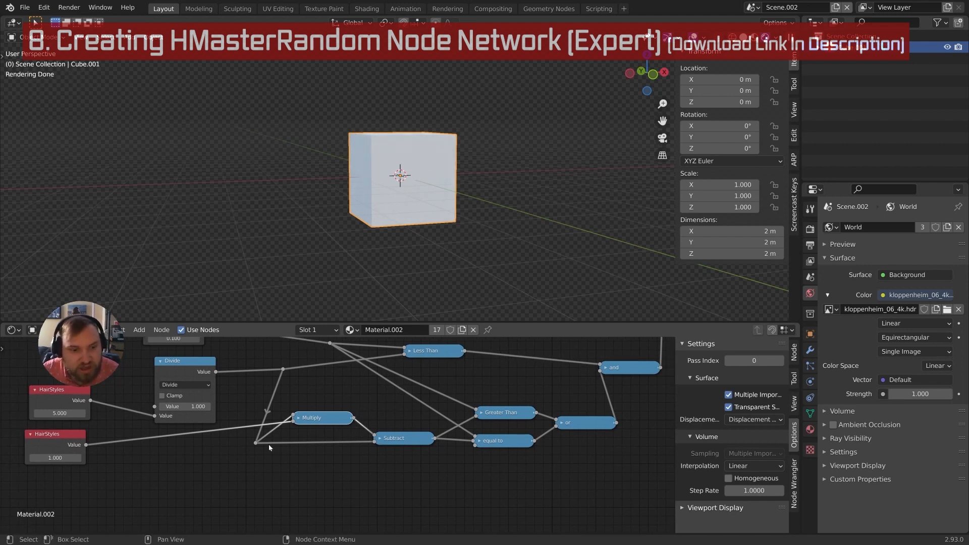
{"action": "left_click", "coordinate": [258, 443]}
Expand and collapse the Subtract and Greater Than nodes to check their inputs
{"action": "left_click", "coordinate": [380, 439]}
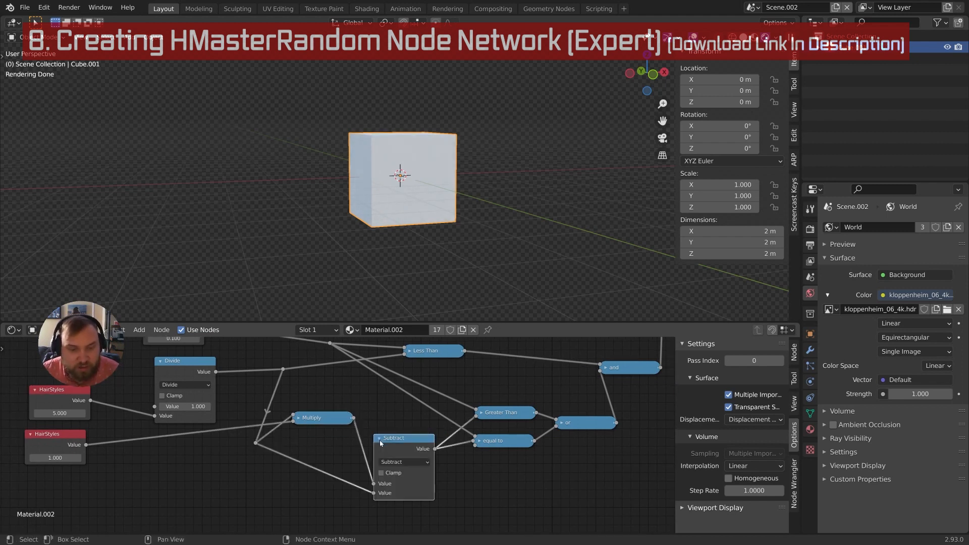
{"action": "left_click", "coordinate": [380, 439]}
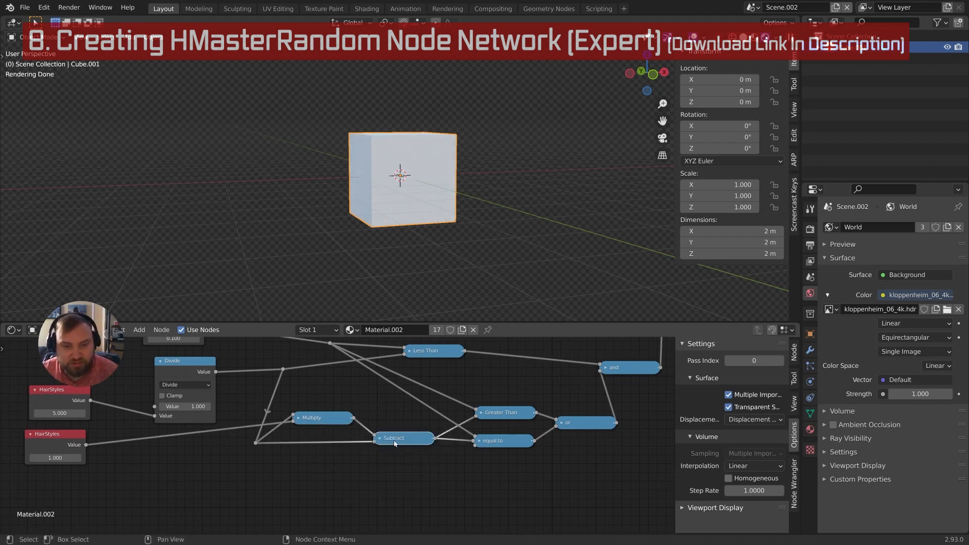
{"action": "middle_click_drag", "start_coordinate": [449, 427], "coordinate": [420, 443]}
{"action": "left_click", "coordinate": [452, 430]}
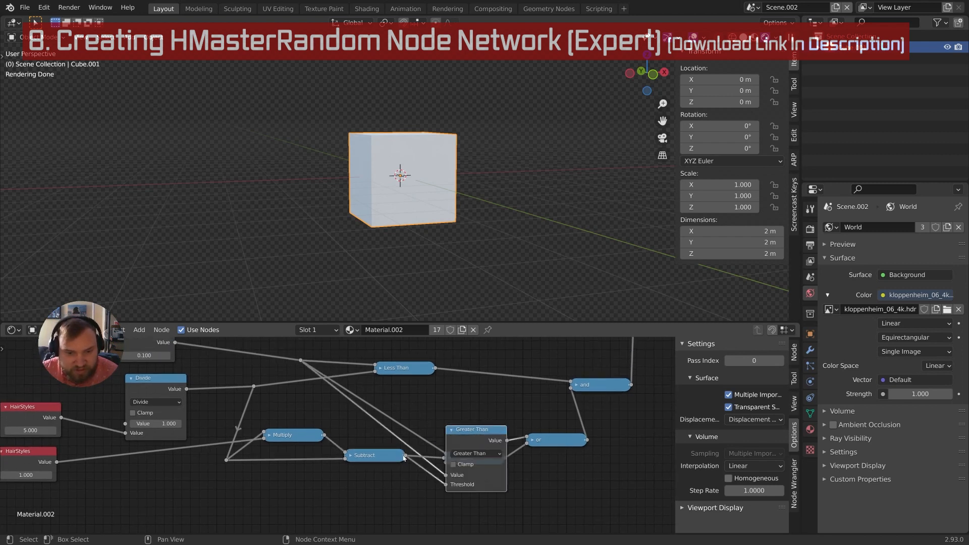
{"action": "left_click_drag", "start_coordinate": [405, 456], "coordinate": [410, 485]}
{"action": "left_click", "coordinate": [452, 430]}
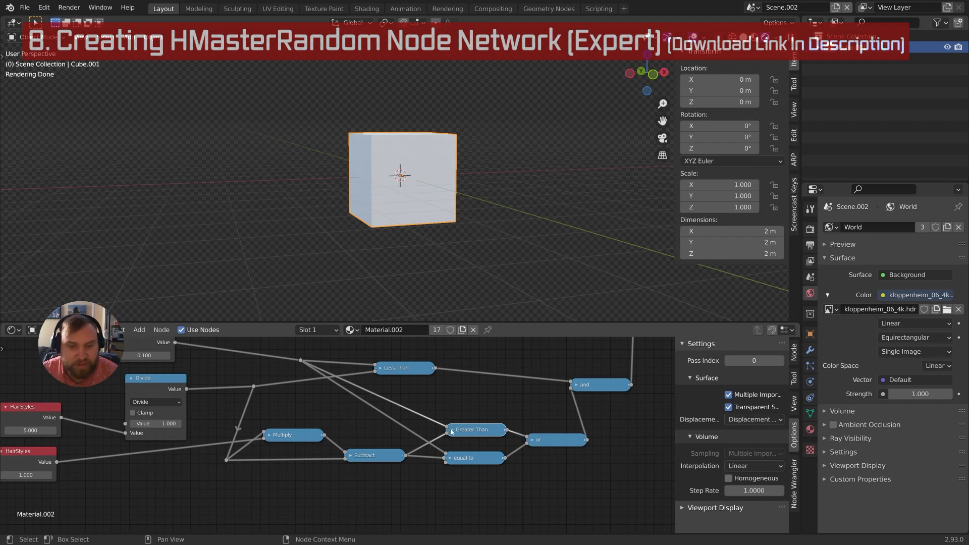
{"action": "left_click", "coordinate": [451, 430]}
{"action": "left_click", "coordinate": [453, 431]}
{"action": "middle_click_drag", "start_coordinate": [427, 436], "coordinate": [459, 446]}
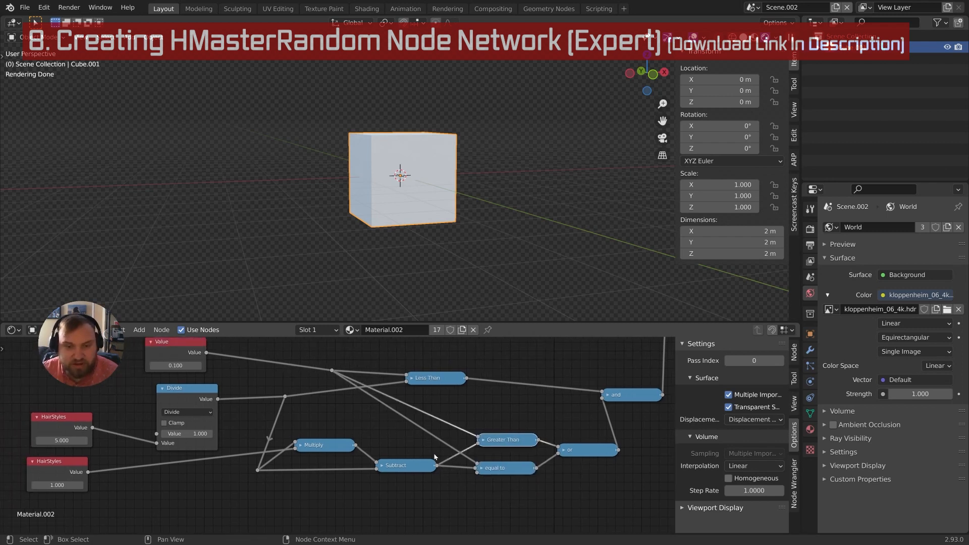
{"action": "middle_click_drag", "start_coordinate": [314, 416], "coordinate": [329, 433]}
{"action": "middle_click_drag", "start_coordinate": [222, 381], "coordinate": [240, 389]}
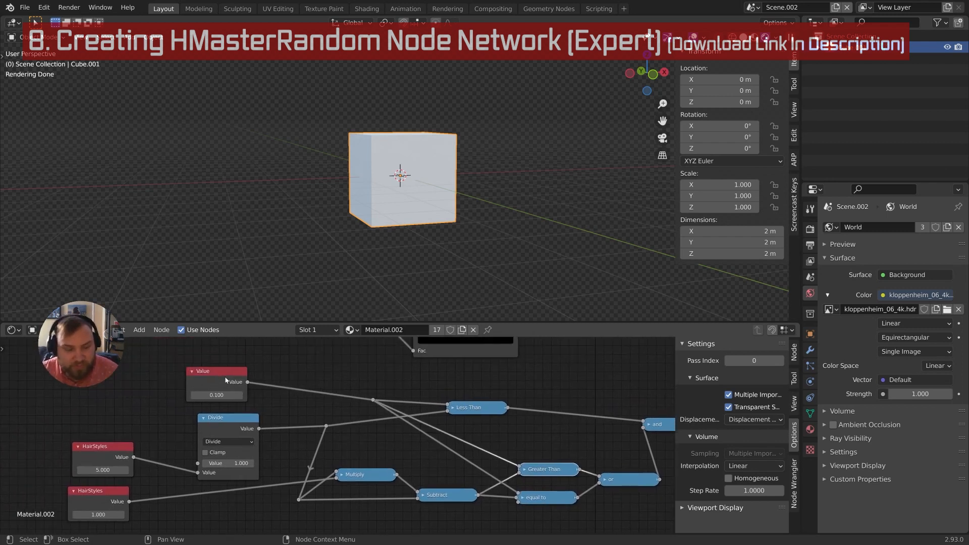
Move the Value node up and left and check the Less Than node's inputs
{"action": "left_click", "coordinate": [227, 378]}
{"action": "left_click_drag", "start_coordinate": [227, 377], "coordinate": [228, 369]}
{"action": "middle_click_drag", "start_coordinate": [227, 368], "coordinate": [256, 388]}
{"action": "left_click_drag", "start_coordinate": [255, 368], "coordinate": [236, 368]}
{"action": "middle_click_drag", "start_coordinate": [248, 367], "coordinate": [233, 394]}
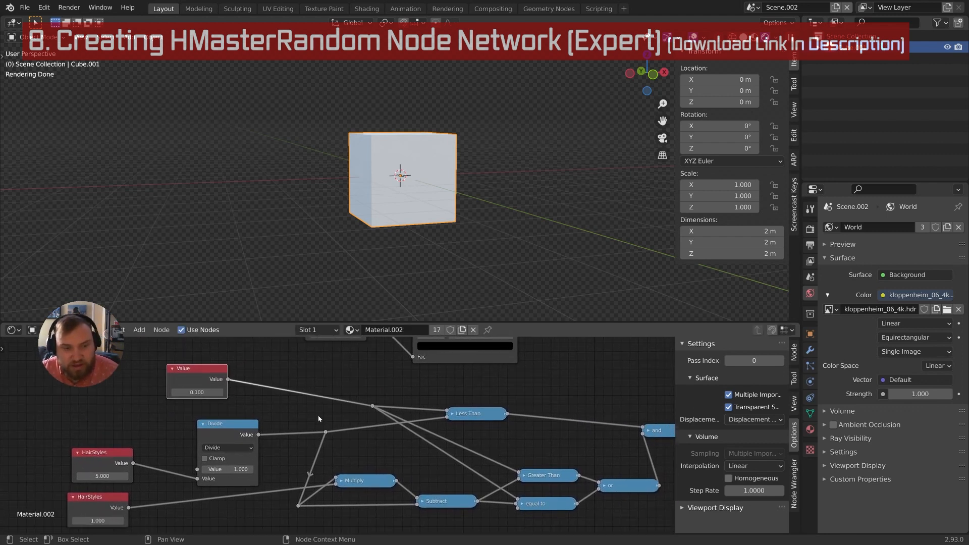
{"action": "middle_click_drag", "start_coordinate": [321, 418], "coordinate": [286, 441]}
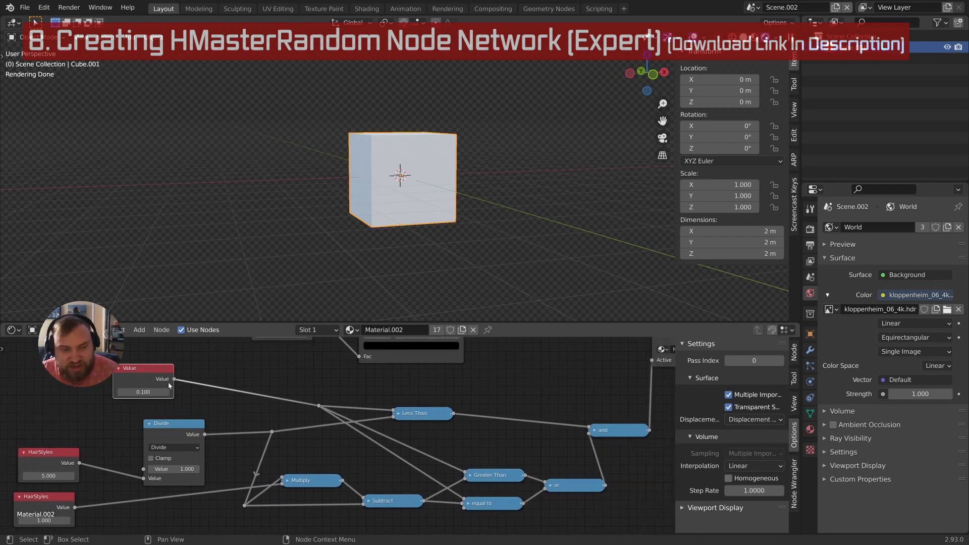
{"action": "middle_click_drag", "start_coordinate": [336, 420], "coordinate": [351, 422]}
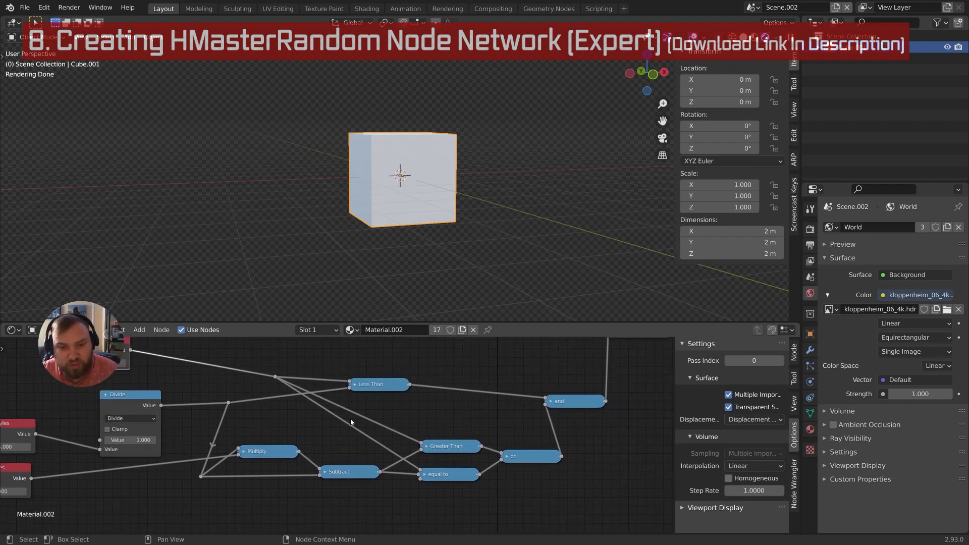
{"action": "left_click_drag", "start_coordinate": [363, 388], "coordinate": [377, 387]}
{"action": "left_click", "coordinate": [367, 385]}
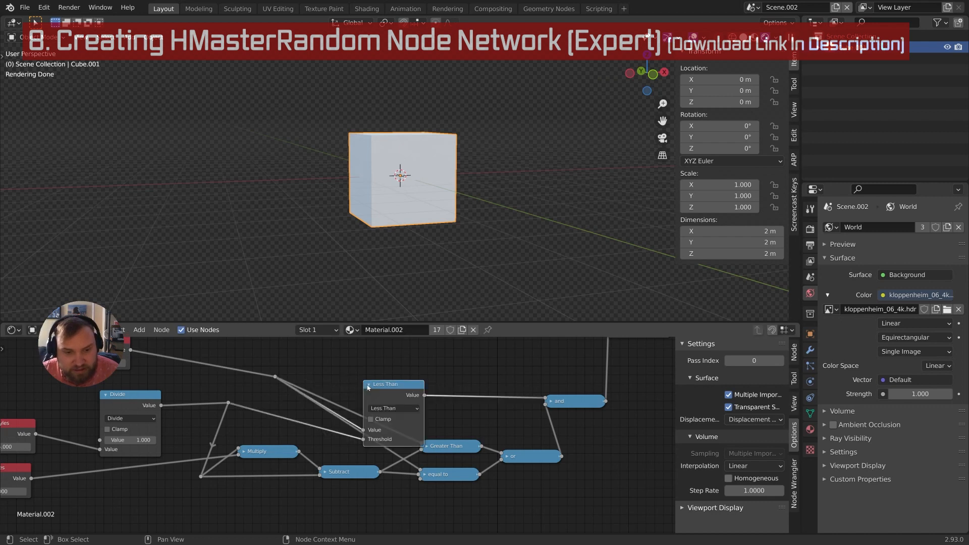
{"action": "left_click", "coordinate": [369, 384]}
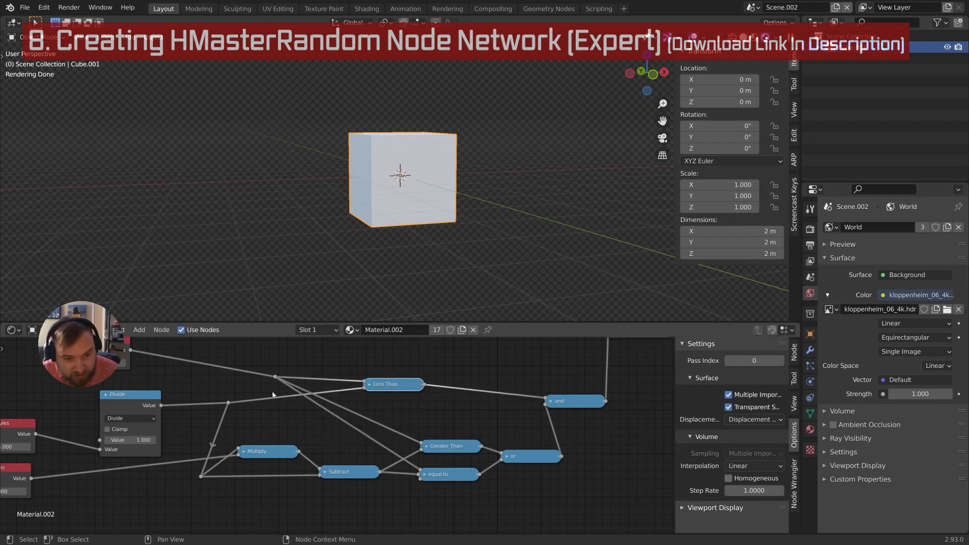
{"action": "middle_click_drag", "start_coordinate": [30, 474], "coordinate": [104, 467]}
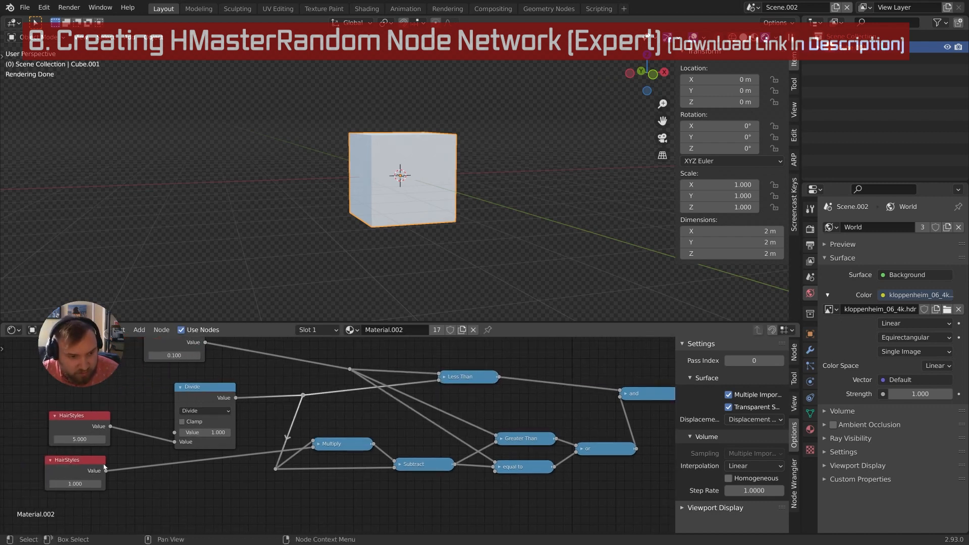
Select the Divide node, recheck the Less Than node, and survey the surrounding network
{"action": "left_click", "coordinate": [200, 395]}
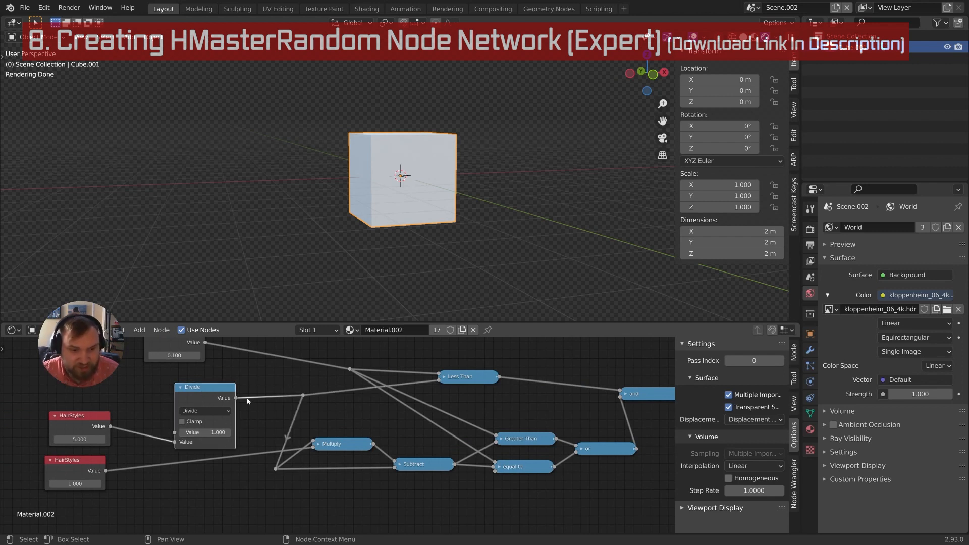
{"action": "middle_click_drag", "start_coordinate": [252, 401], "coordinate": [231, 406]}
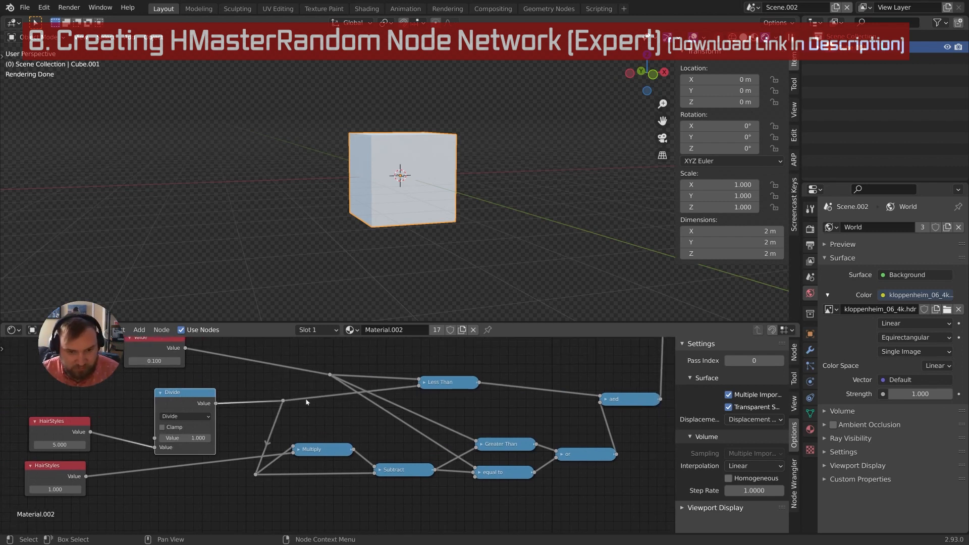
{"action": "left_click", "coordinate": [425, 383]}
{"action": "left_click", "coordinate": [426, 383]}
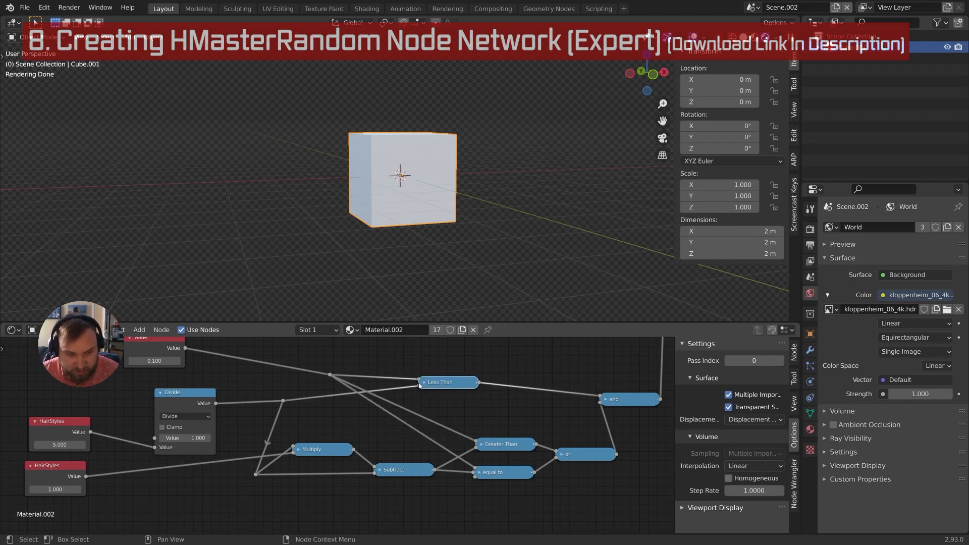
{"action": "middle_click_drag", "start_coordinate": [419, 384], "coordinate": [405, 404]}
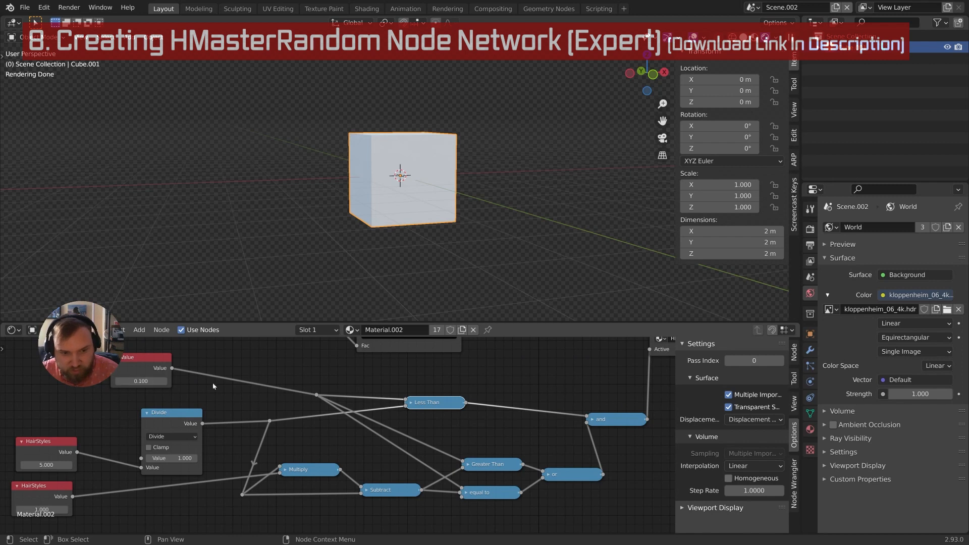
{"action": "middle_click_drag", "start_coordinate": [417, 415], "coordinate": [384, 393]}
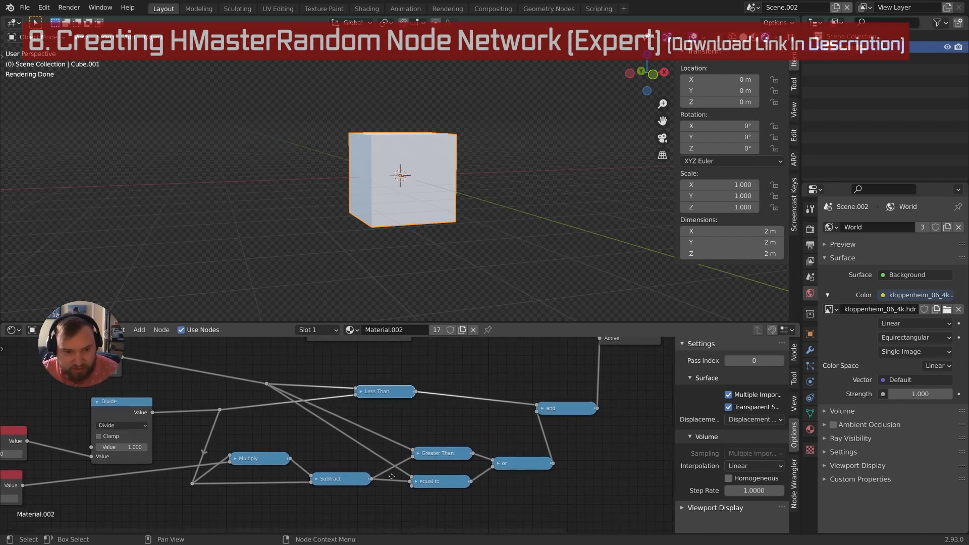
{"action": "middle_click_drag", "start_coordinate": [356, 451], "coordinate": [348, 434]}
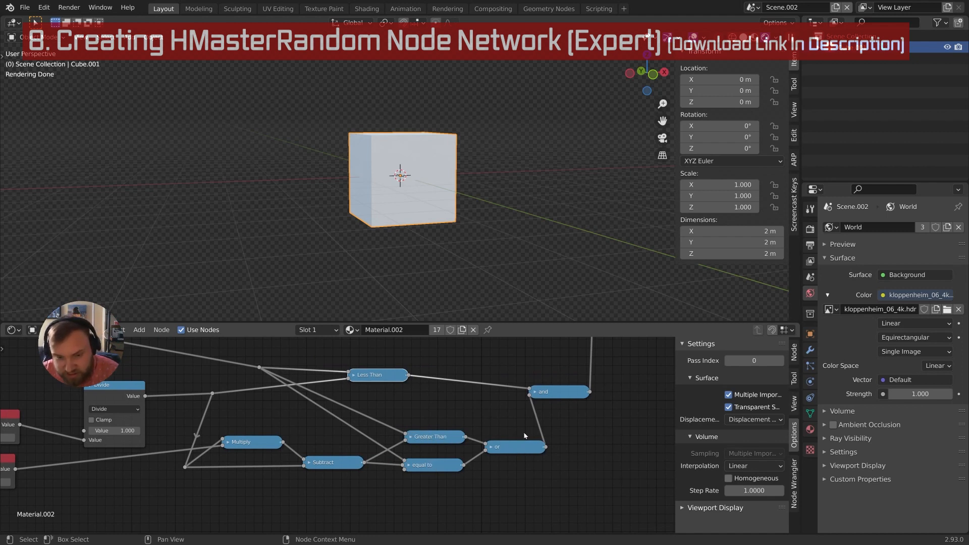
{"action": "middle_click_drag", "start_coordinate": [548, 400], "coordinate": [457, 482]}
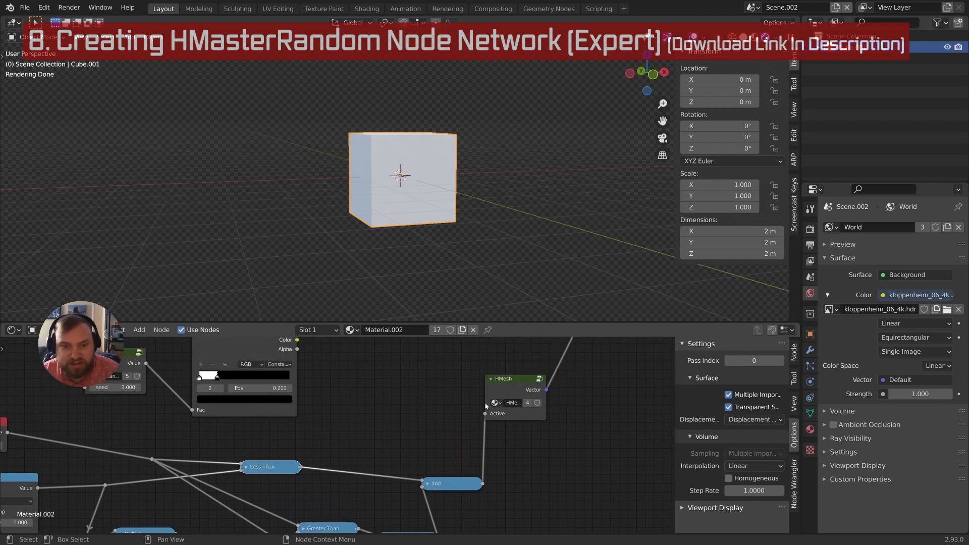
{"action": "middle_click_drag", "start_coordinate": [417, 441], "coordinate": [503, 390]}
{"action": "mouse_move", "coordinate": [351, 458]}
{"action": "middle_mouse_down"}
{"action": "mouse_move", "coordinate": [399, 421]}
{"action": "mouse_move", "coordinate": [365, 467]}
{"action": "mouse_move", "coordinate": [373, 450]}
{"action": "mouse_move", "coordinate": [366, 454]}
{"action": "middle_mouse_up"}
{"action": "scroll", "coordinate": [396, 421], "scroll_direction": "down", "scroll_amount": 1}
{"action": "scroll", "coordinate": [366, 463], "scroll_direction": "down", "scroll_amount": 2}
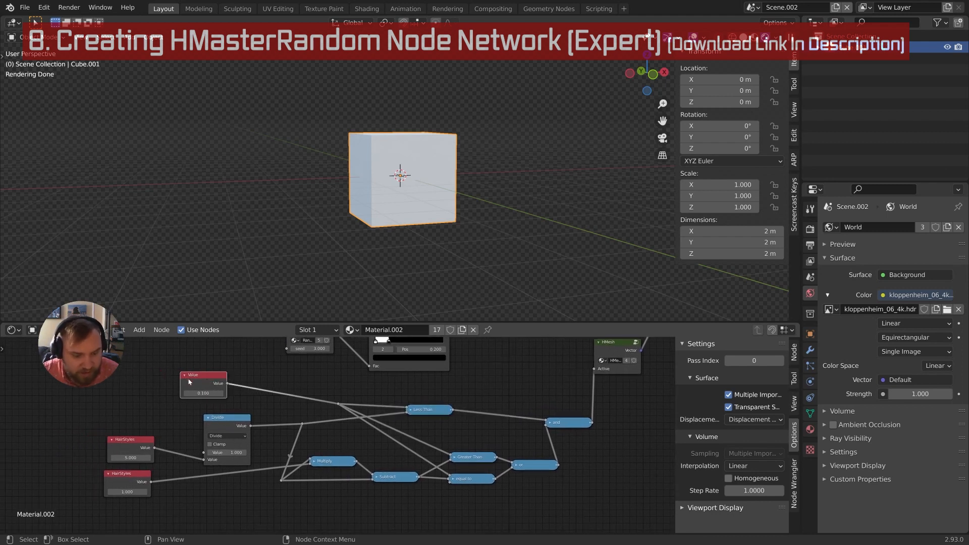
Move the Value node further left and inspect the Less Than node again
{"action": "left_click_drag", "start_coordinate": [208, 381], "coordinate": [138, 388]}
{"action": "middle_click_drag", "start_coordinate": [147, 479], "coordinate": [210, 458]}
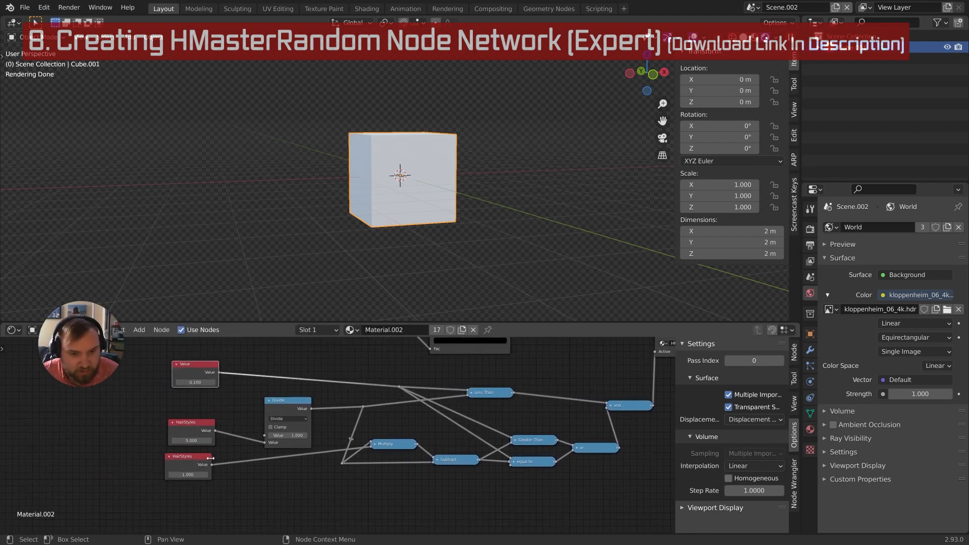
{"action": "middle_click_drag", "start_coordinate": [411, 412], "coordinate": [372, 427]}
{"action": "scroll", "coordinate": [339, 432], "scroll_direction": "up", "scroll_amount": 2}
{"action": "middle_click_drag", "start_coordinate": [262, 457], "coordinate": [255, 462]}
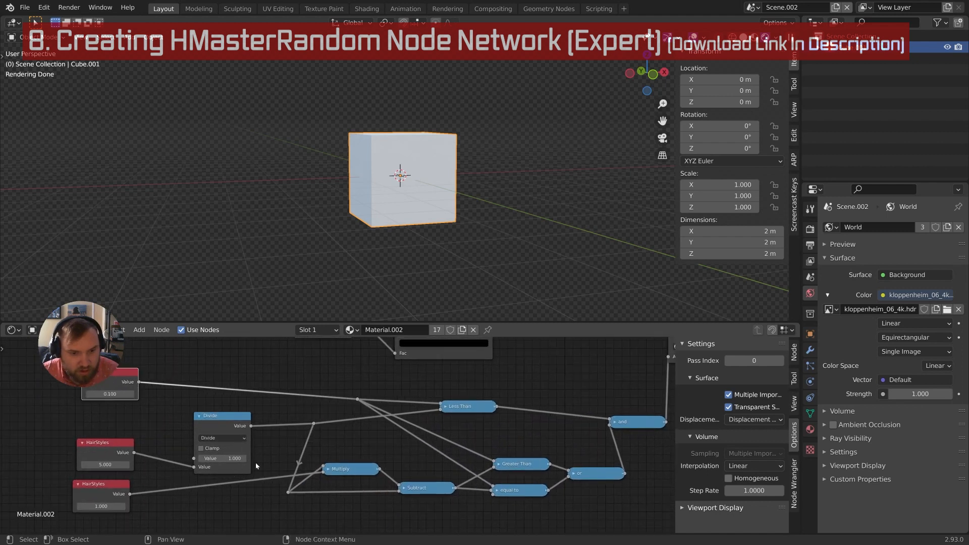
{"action": "middle_click_drag", "start_coordinate": [318, 431], "coordinate": [297, 429]}
{"action": "left_click", "coordinate": [426, 405]}
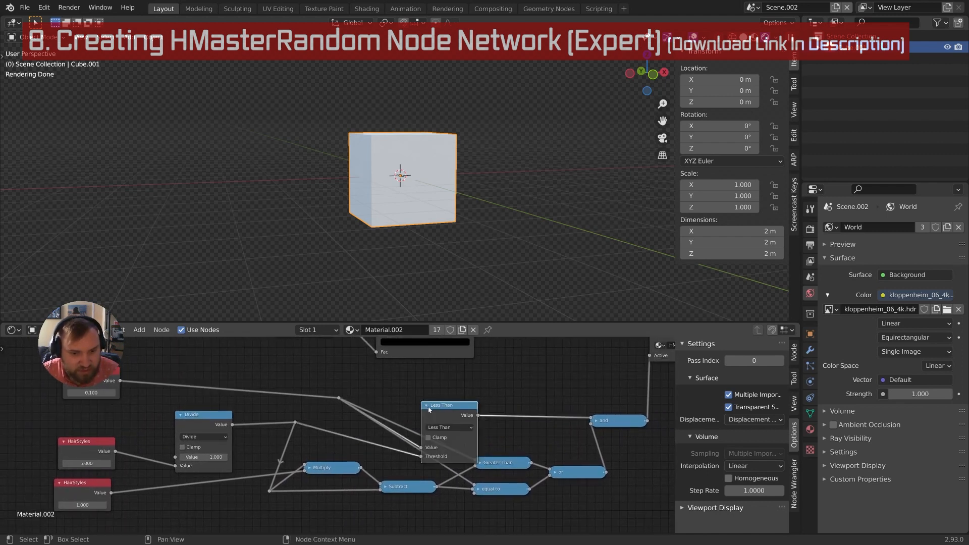
{"action": "left_click", "coordinate": [427, 406]}
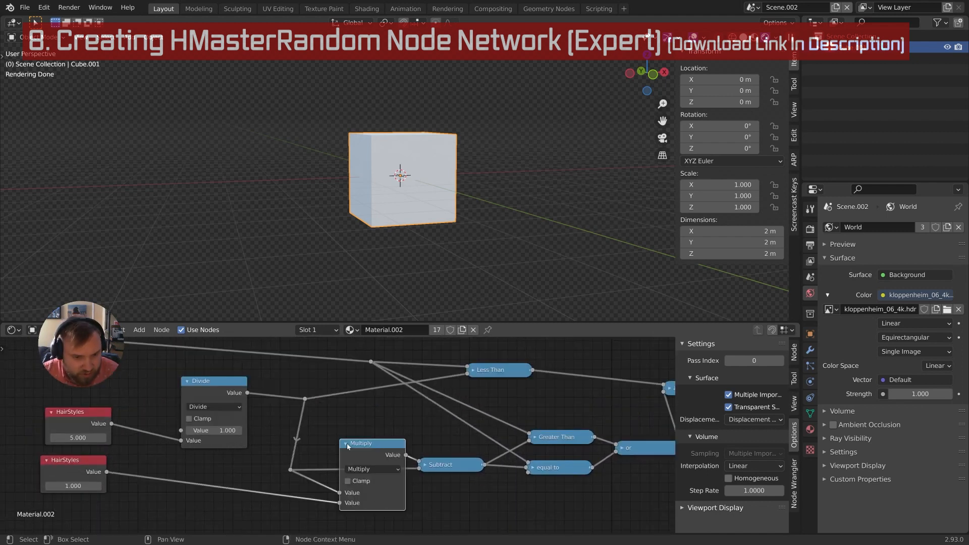
Collapse the Multiply node and link its output into Less Than's lower input
{"action": "left_click", "coordinate": [345, 443]}
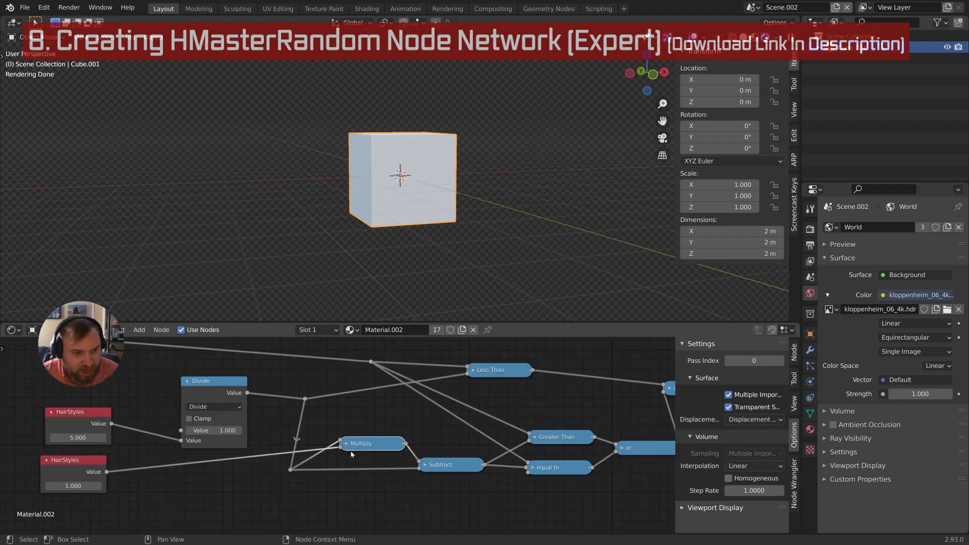
{"action": "middle_click_drag", "start_coordinate": [391, 437], "coordinate": [351, 471]}
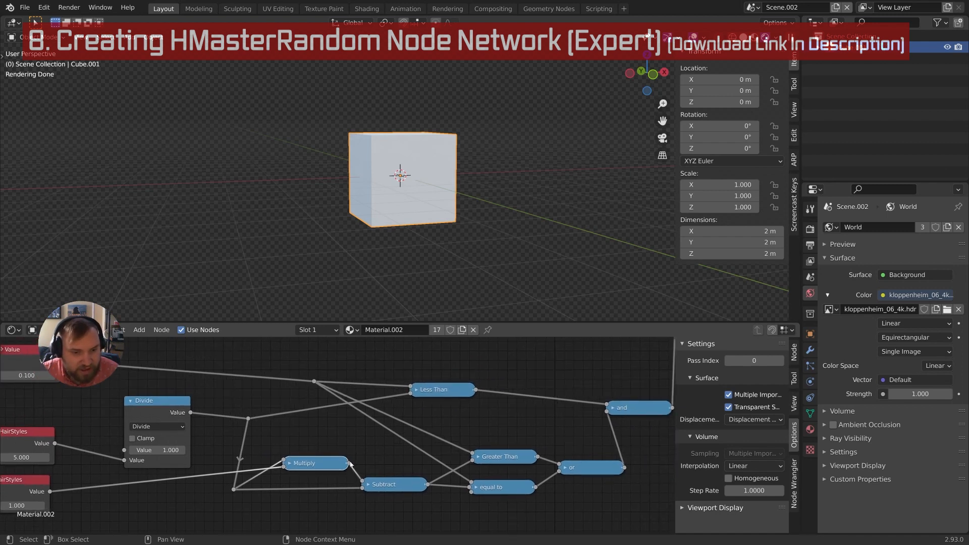
{"action": "left_click_drag", "start_coordinate": [349, 463], "coordinate": [410, 392]}
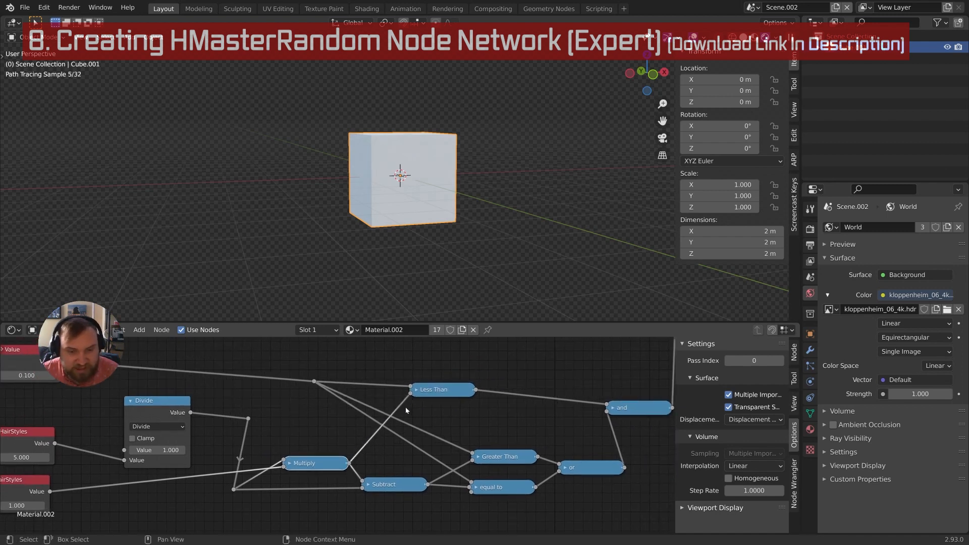
{"action": "middle_click_drag", "start_coordinate": [369, 442], "coordinate": [401, 424]}
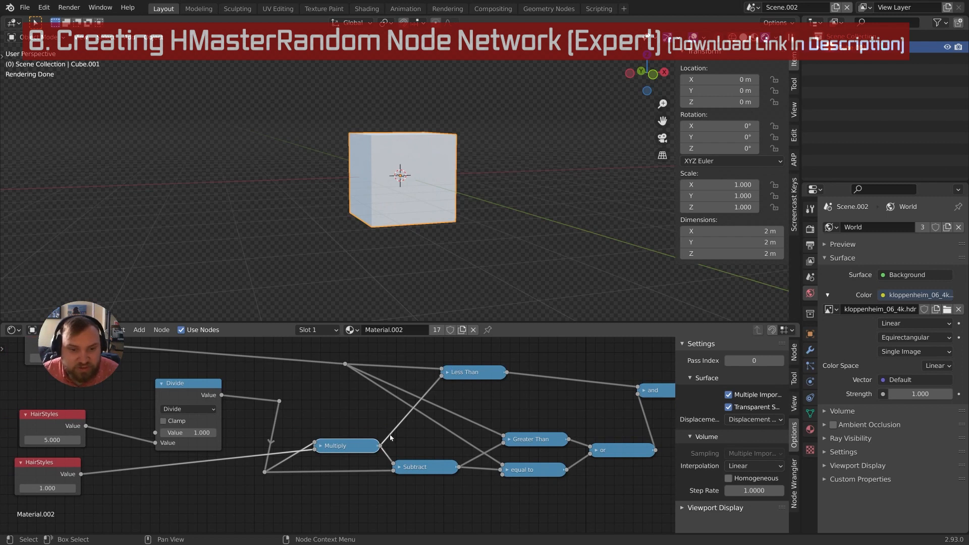
{"action": "middle_click_drag", "start_coordinate": [157, 490], "coordinate": [231, 499]}
Set the lower HairStyles value to 2
{"action": "left_click", "coordinate": [121, 496]}
{"action": "type", "text": "2"}
{"action": "key", "text": "Return"}
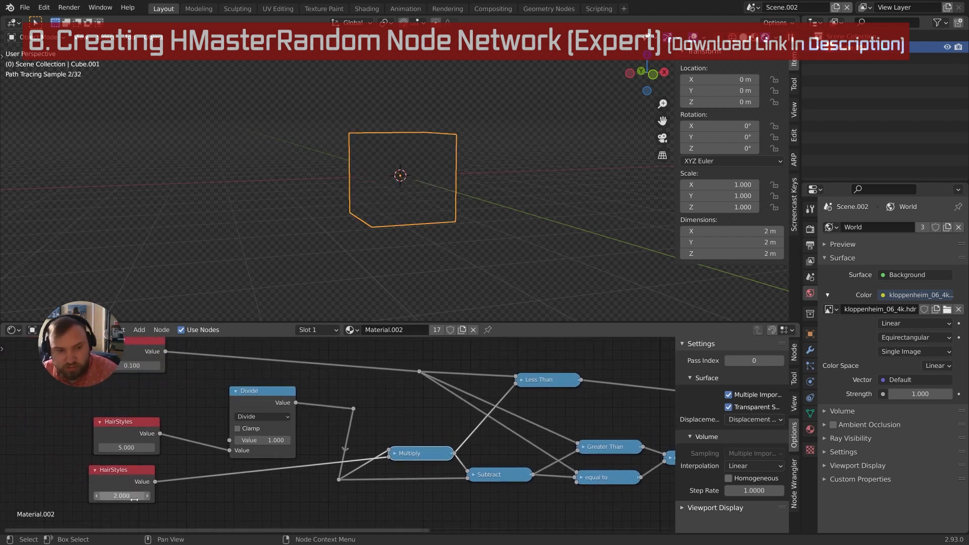
Set the ColorRamp stop positions to 0.4 and 0.2 for the white stop
{"action": "middle_click_drag", "start_coordinate": [384, 407], "coordinate": [313, 441]}
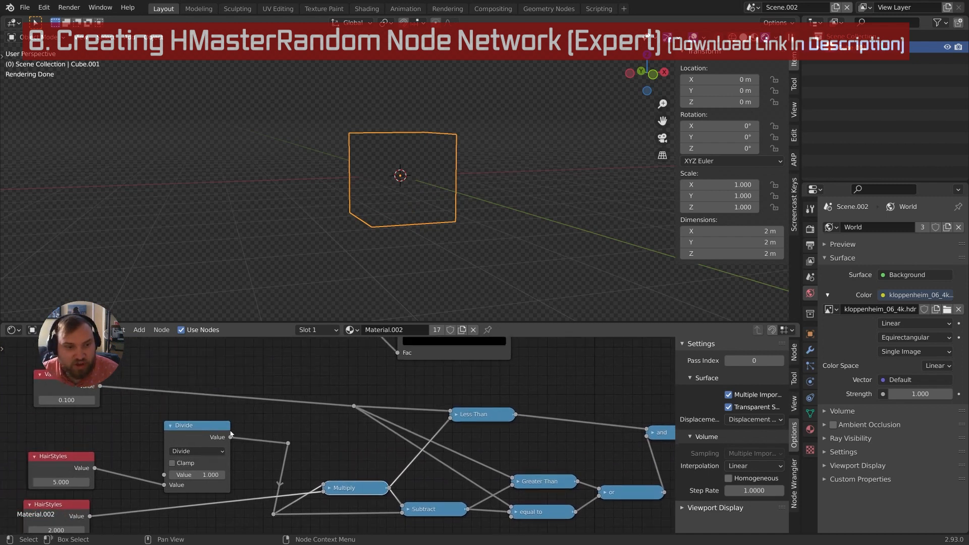
{"action": "middle_click_drag", "start_coordinate": [363, 366], "coordinate": [306, 433]}
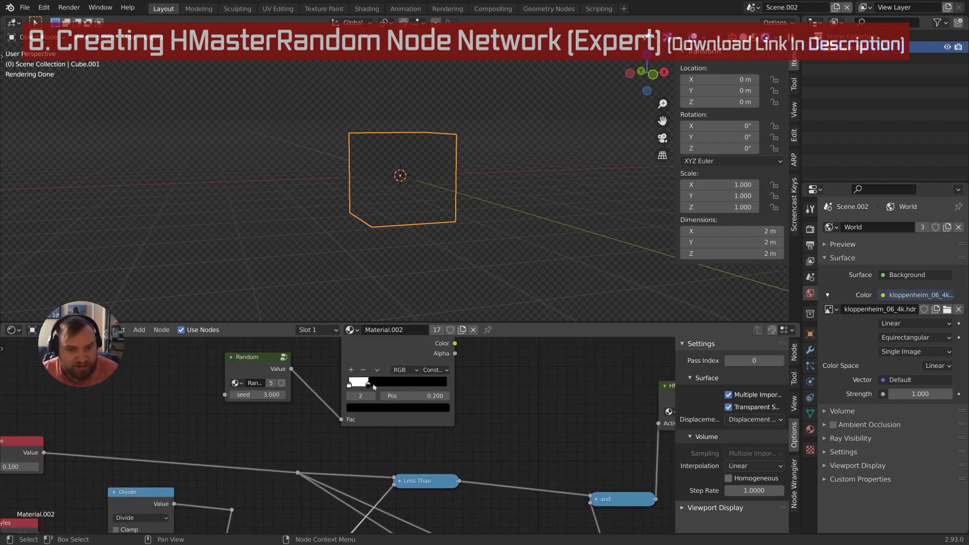
{"action": "left_click_drag", "start_coordinate": [369, 387], "coordinate": [393, 386]}
{"action": "left_click", "coordinate": [395, 396]}
{"action": "type", "text": ".4"}
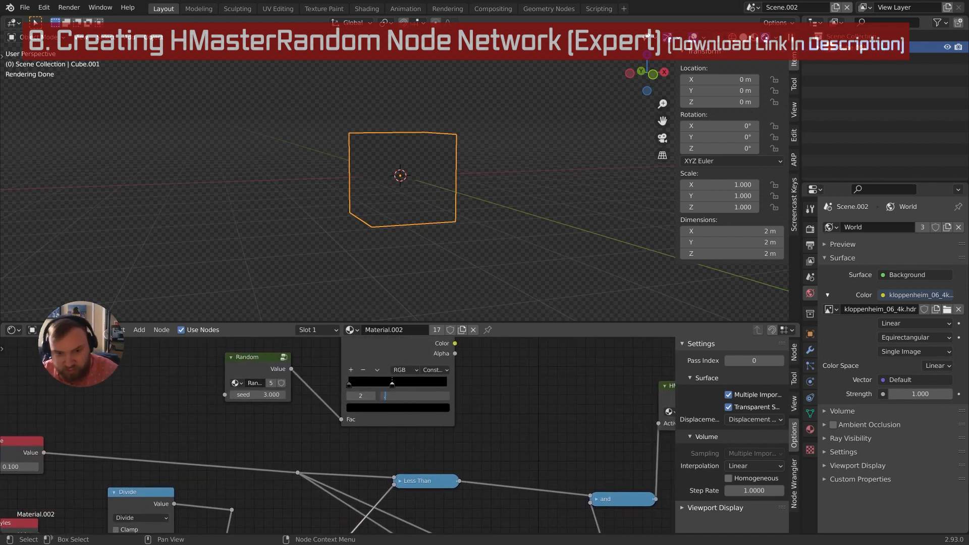
{"action": "key", "text": "Return"}
{"action": "left_click", "coordinate": [350, 396]}
{"action": "left_click", "coordinate": [415, 395]}
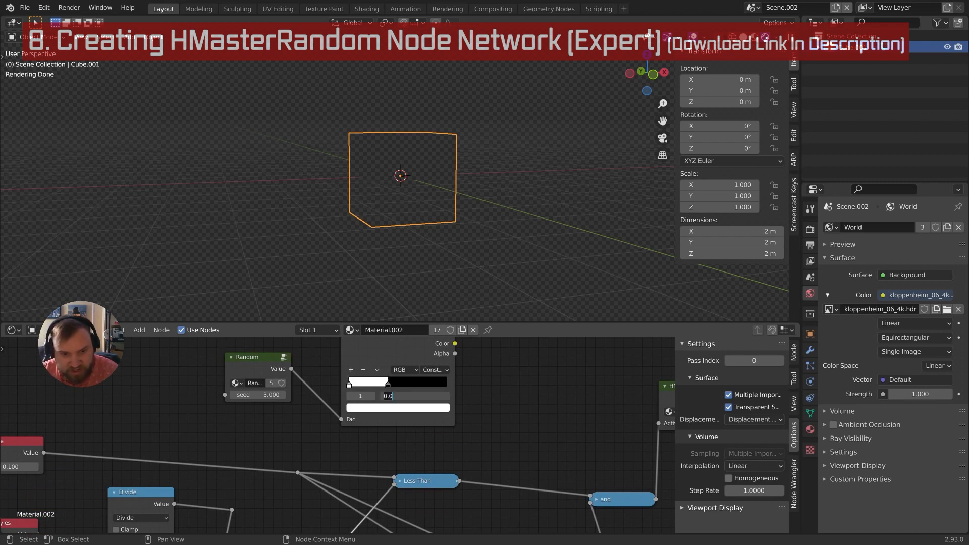
{"action": "type", "text": ".2"}
{"action": "key", "text": "Return"}
Drag the Value node's number up to 0.410
{"action": "scroll", "coordinate": [378, 394], "scroll_direction": "down", "scroll_amount": 2}
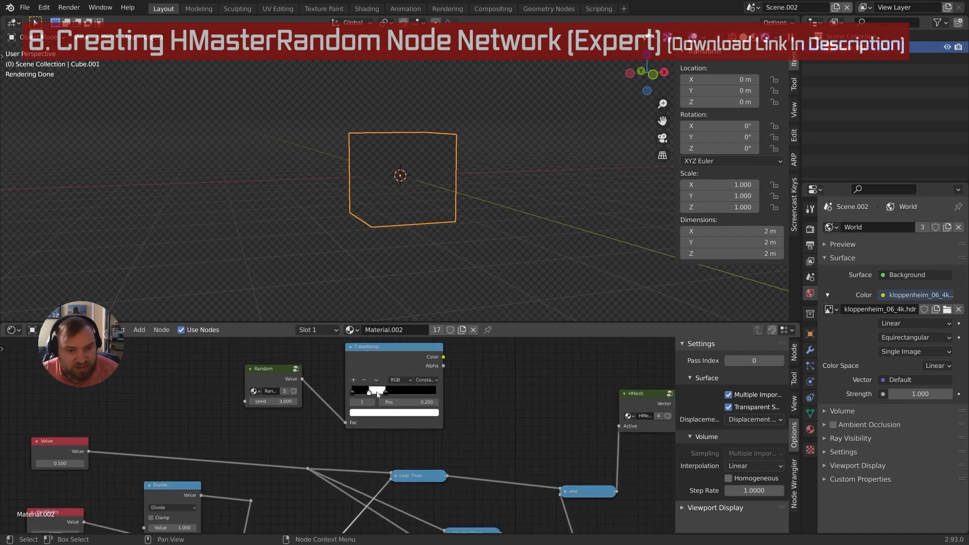
{"action": "mouse_move", "coordinate": [66, 467]}
{"action": "left_mouse_down"}
{"action": "mouse_move", "coordinate": [80, 467]}
{"action": "mouse_move", "coordinate": [66, 476]}
{"action": "left_mouse_up"}
{"action": "middle_click_drag", "start_coordinate": [180, 472], "coordinate": [229, 412]}
{"action": "scroll", "coordinate": [242, 423], "scroll_direction": "down", "scroll_amount": 1}
{"action": "scroll", "coordinate": [229, 411], "scroll_direction": "down", "scroll_amount": 1}
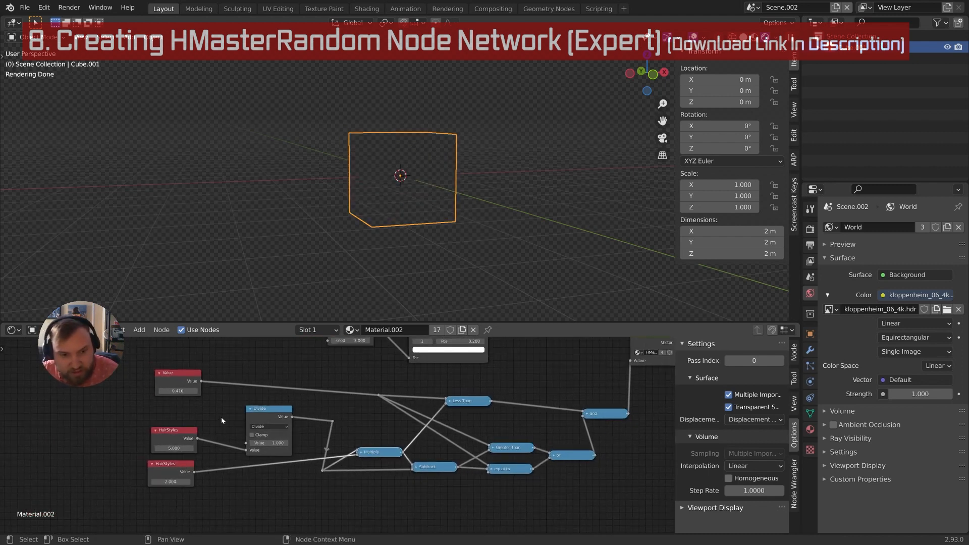
Set the lower HairStyles value to 3
{"action": "double_click", "coordinate": [174, 482]}
{"action": "type", "text": "3"}
{"action": "key", "text": "Return"}
Raise the Value node's number to 0.610
{"action": "middle_click_drag", "start_coordinate": [231, 421], "coordinate": [213, 451]}
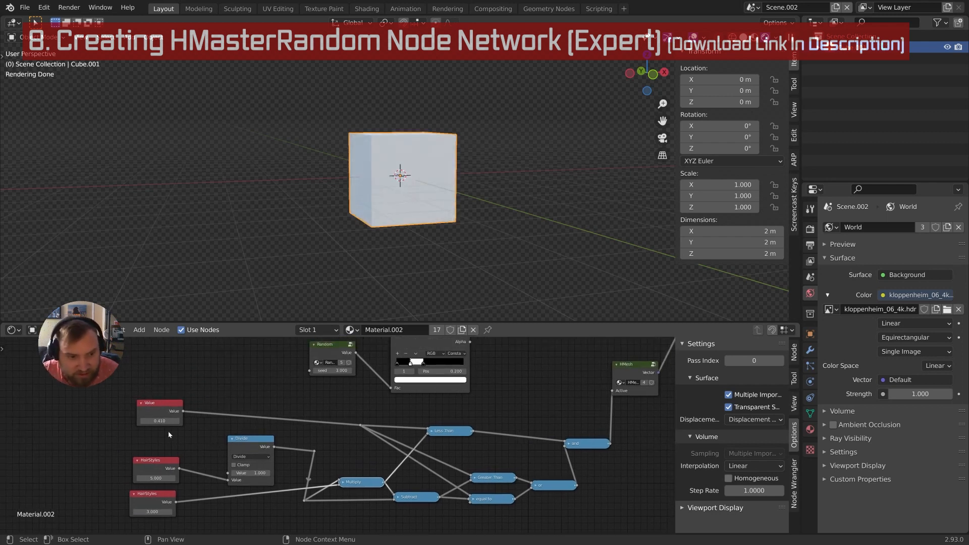
{"action": "scroll", "coordinate": [166, 425], "scroll_direction": "up", "scroll_amount": 2, "text": "ctrl"}
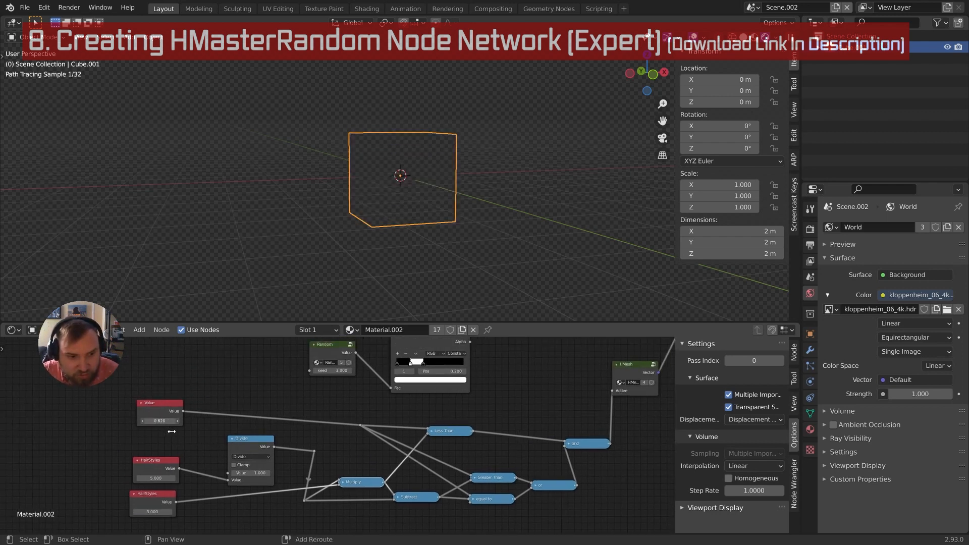
{"action": "middle_click_drag", "start_coordinate": [232, 426], "coordinate": [217, 425]}
Collapse the Divide node and move the reroute point lower left
{"action": "middle_click_drag", "start_coordinate": [210, 462], "coordinate": [222, 432]}
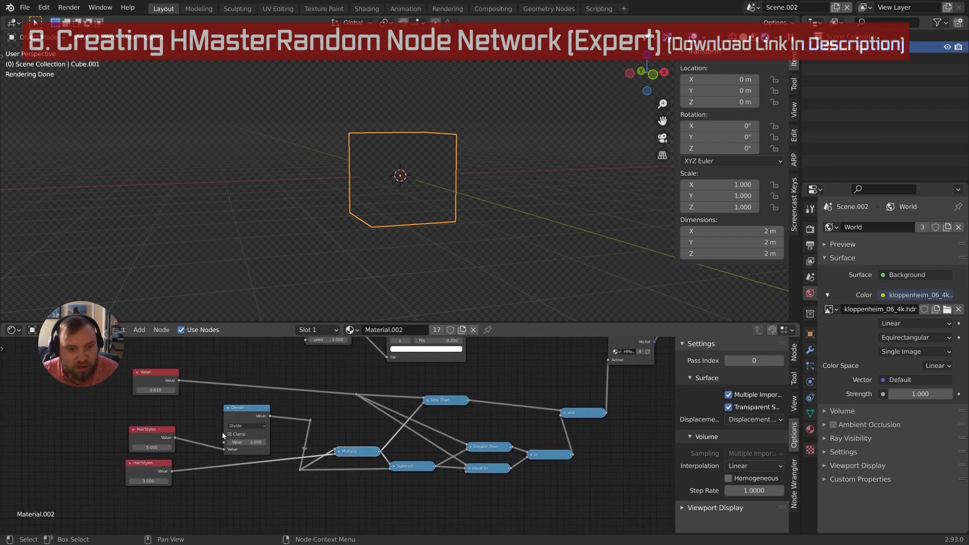
{"action": "scroll", "coordinate": [222, 431], "scroll_direction": "up", "scroll_amount": 3}
{"action": "left_click", "coordinate": [204, 405]}
{"action": "left_click", "coordinate": [203, 403]}
{"action": "middle_click_drag", "start_coordinate": [312, 404], "coordinate": [227, 433]}
{"action": "key", "text": "g"}
{"action": "left_click", "coordinate": [249, 485]}
Zoom out over the whole network and bring up the Add node menu
{"action": "middle_click_drag", "start_coordinate": [325, 428], "coordinate": [285, 430]}
{"action": "middle_click_drag", "start_coordinate": [285, 410], "coordinate": [302, 416]}
{"action": "middle_click_drag", "start_coordinate": [387, 486], "coordinate": [361, 465]}
{"action": "key", "text": "shift+a"}
{"action": "middle_click_drag", "start_coordinate": [470, 432], "coordinate": [514, 486]}
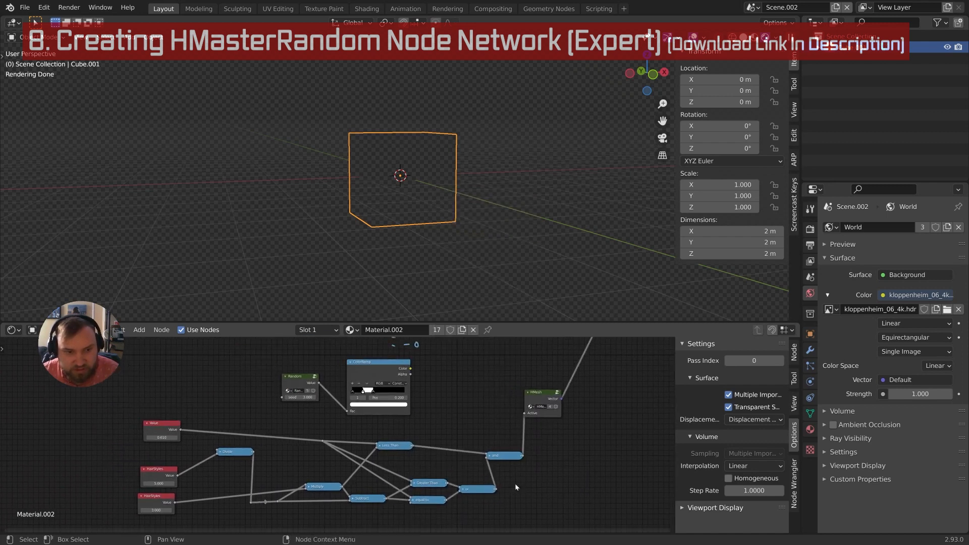
{"action": "middle_click_drag", "start_coordinate": [349, 431], "coordinate": [337, 402]}
{"action": "key", "text": "shift+a"}
Add an HMasterRandom group node below the hand-built network
{"action": "mouse_move", "coordinate": [390, 506]}
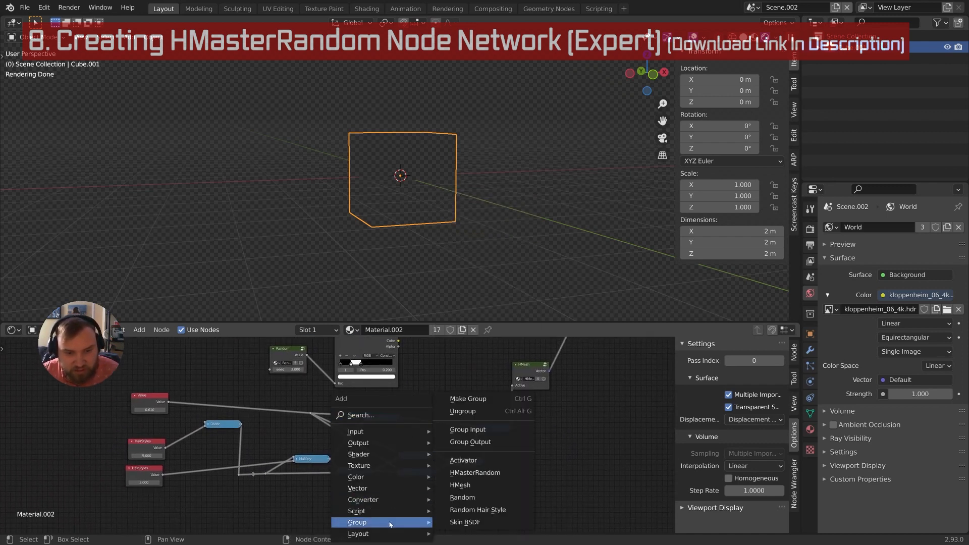
{"action": "left_click", "coordinate": [469, 472]}
{"action": "left_click", "coordinate": [547, 452]}
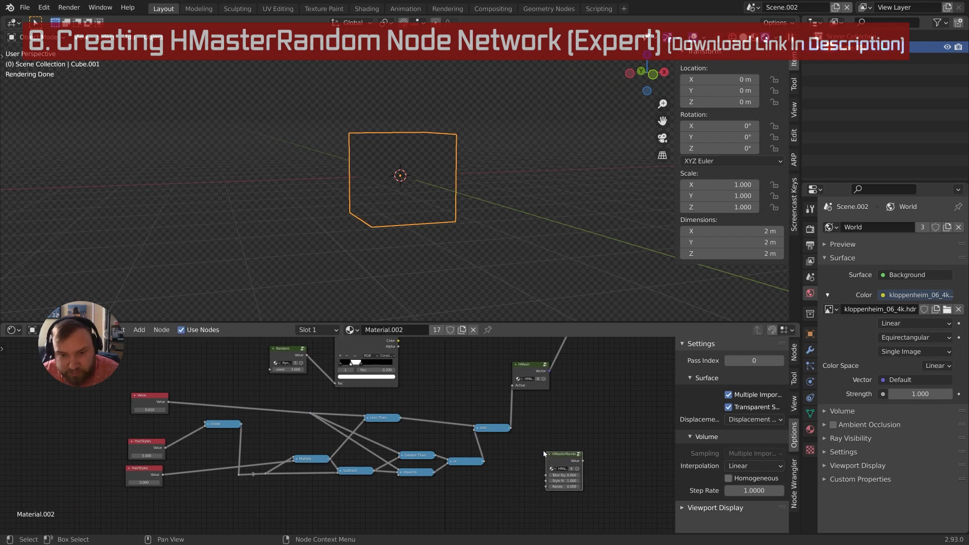
{"action": "scroll", "coordinate": [540, 451], "scroll_direction": "up", "scroll_amount": 3}
Inspect the nodes inside the HMasterRandom group, nudge Group Input up, and exit
{"action": "key", "text": "Tab"}
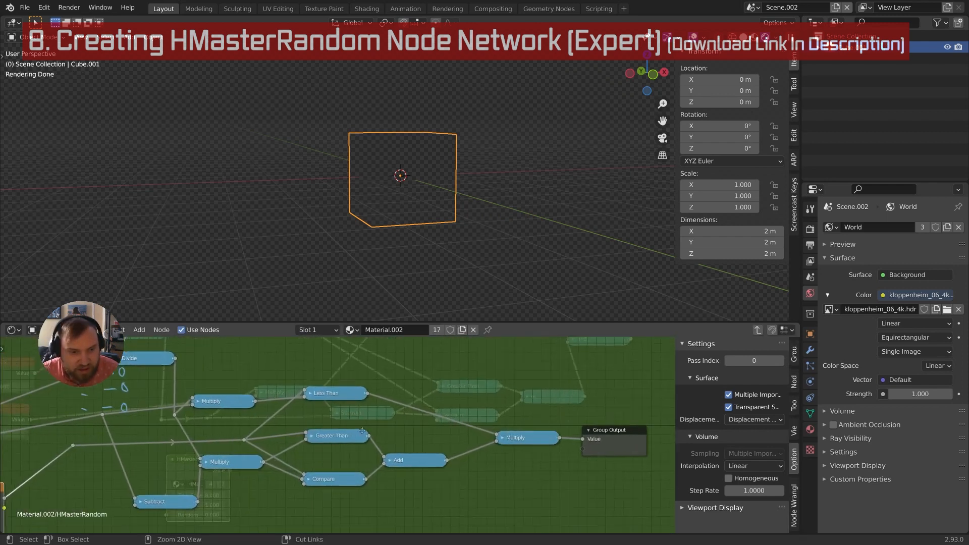
{"action": "scroll", "coordinate": [279, 485], "scroll_direction": "down", "scroll_amount": 2}
{"action": "scroll", "coordinate": [365, 453], "scroll_direction": "up", "scroll_amount": 3}
{"action": "middle_click_drag", "start_coordinate": [351, 446], "coordinate": [352, 445], "text": "ctrl"}
{"action": "mouse_move", "coordinate": [333, 460]}
{"action": "middle_mouse_down"}
{"action": "mouse_move", "coordinate": [386, 435]}
{"action": "mouse_move", "coordinate": [346, 471]}
{"action": "middle_mouse_up"}
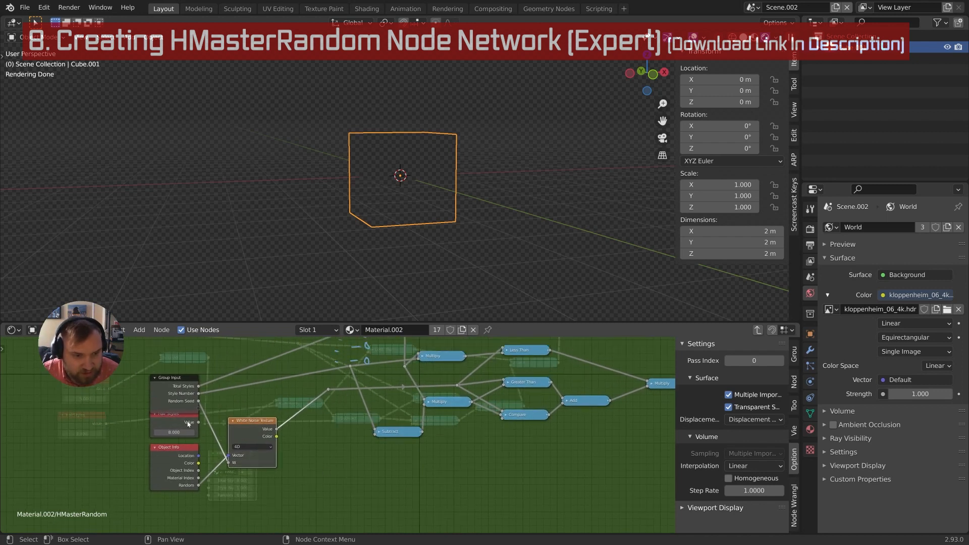
{"action": "left_click_drag", "start_coordinate": [180, 379], "coordinate": [179, 368]}
{"action": "middle_click_drag", "start_coordinate": [201, 381], "coordinate": [205, 427]}
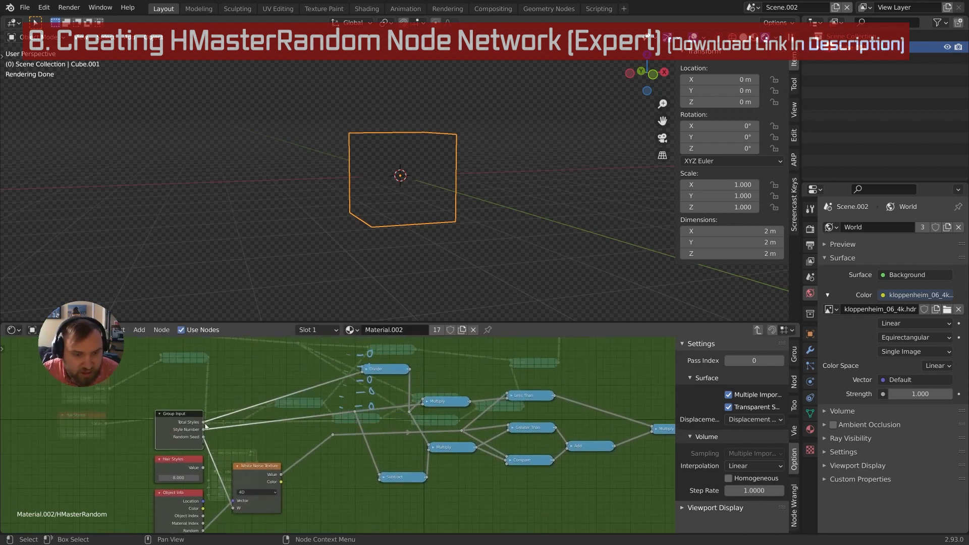
{"action": "key", "text": "Tab"}
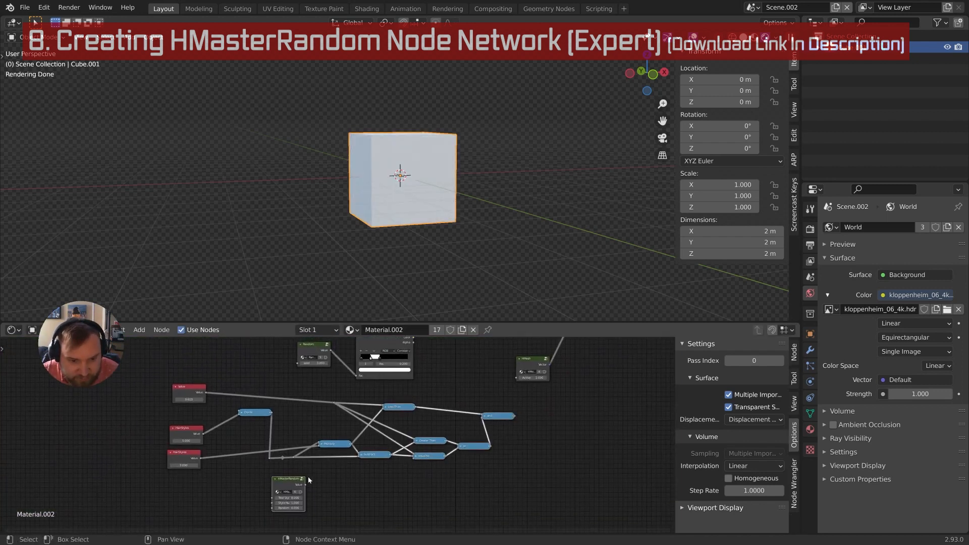
Move the HMasterRandom node to the left beside the network
{"action": "middle_click_drag", "start_coordinate": [455, 390], "coordinate": [437, 407]}
{"action": "mouse_move", "coordinate": [385, 485]}
{"action": "middle_mouse_down"}
{"action": "mouse_move", "coordinate": [376, 462]}
{"action": "mouse_move", "coordinate": [381, 473]}
{"action": "middle_mouse_up"}
{"action": "scroll", "coordinate": [371, 464], "scroll_direction": "up", "scroll_amount": 3}
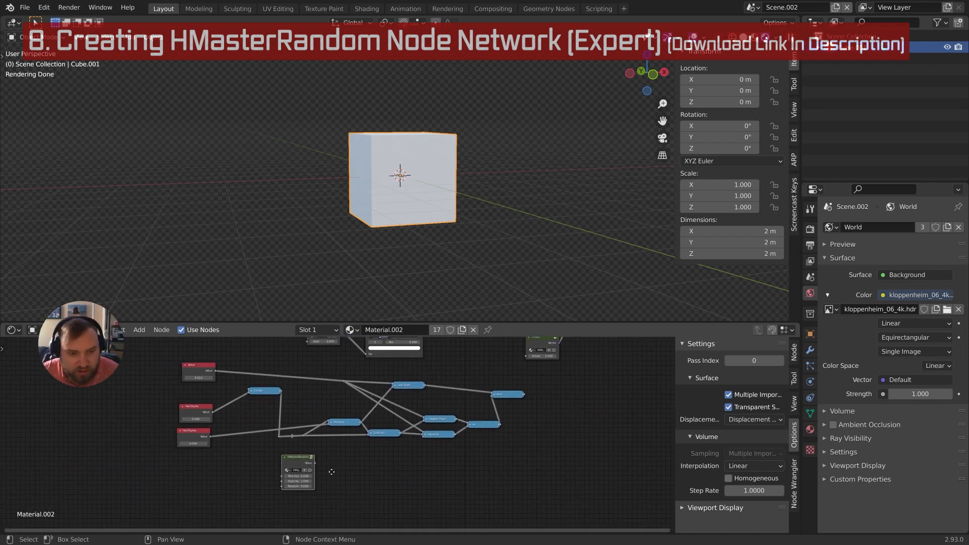
{"action": "middle_click_drag", "start_coordinate": [333, 456], "coordinate": [394, 456]}
{"action": "left_click_drag", "start_coordinate": [394, 456], "coordinate": [86, 394]}
{"action": "middle_click_drag", "start_coordinate": [153, 399], "coordinate": [300, 457]}
{"action": "middle_click_drag", "start_coordinate": [300, 457], "coordinate": [297, 473]}
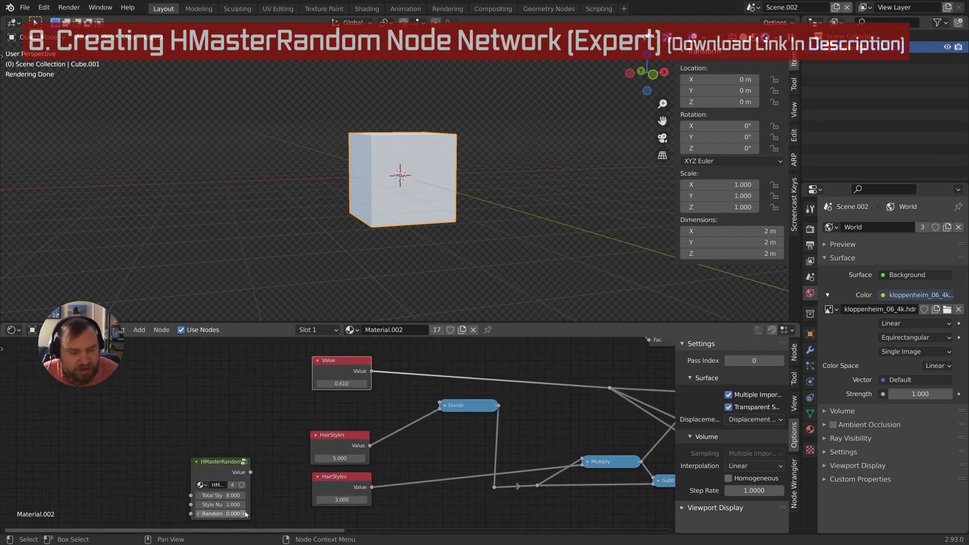
Set HMasterRandom's Total Styles to 5, keep Style Number 1, and widen the node
{"action": "left_click", "coordinate": [348, 498]}
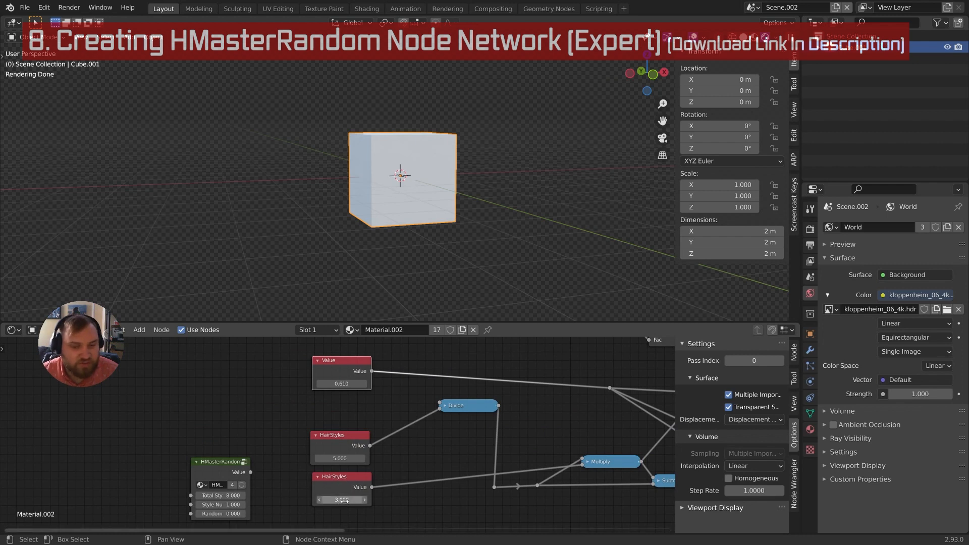
{"action": "left_click", "coordinate": [341, 459]}
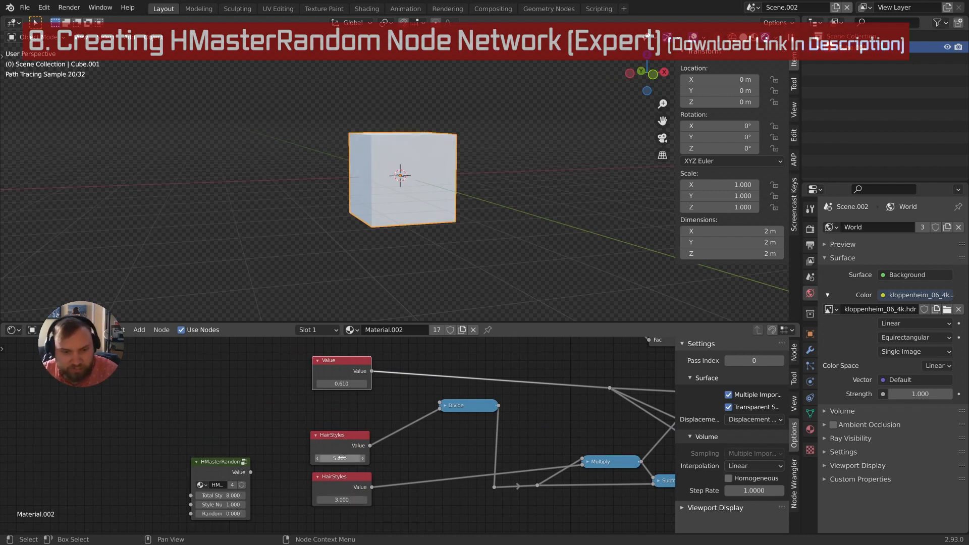
{"action": "left_click", "coordinate": [341, 458]}
{"action": "key", "text": "Return"}
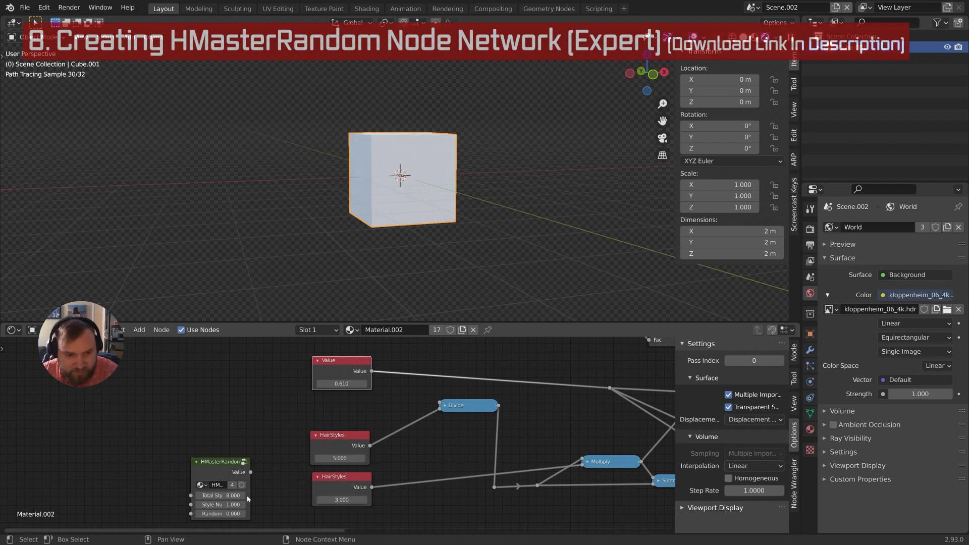
{"action": "left_click", "coordinate": [221, 504]}
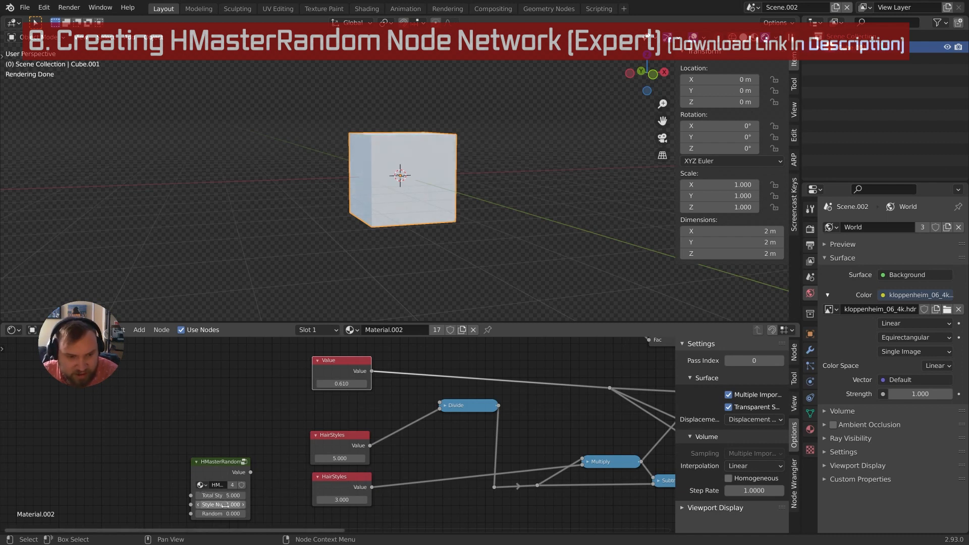
{"action": "key", "text": "Return"}
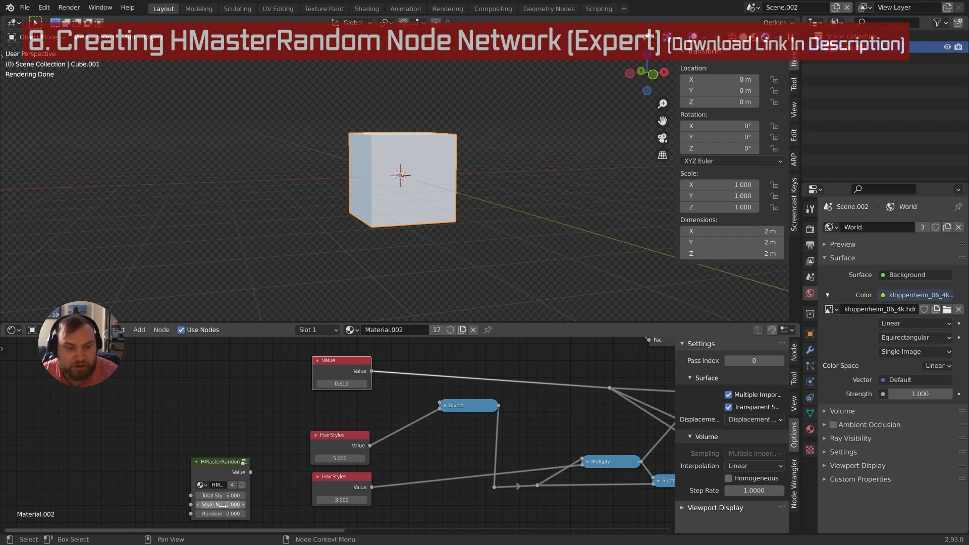
{"action": "middle_click_drag", "start_coordinate": [236, 507], "coordinate": [232, 491]}
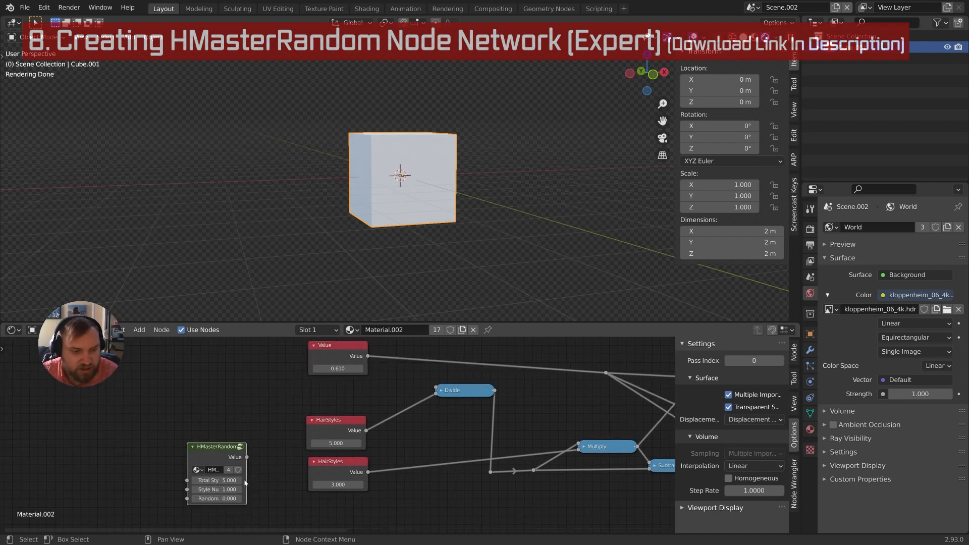
{"action": "left_click_drag", "start_coordinate": [248, 480], "coordinate": [269, 489]}
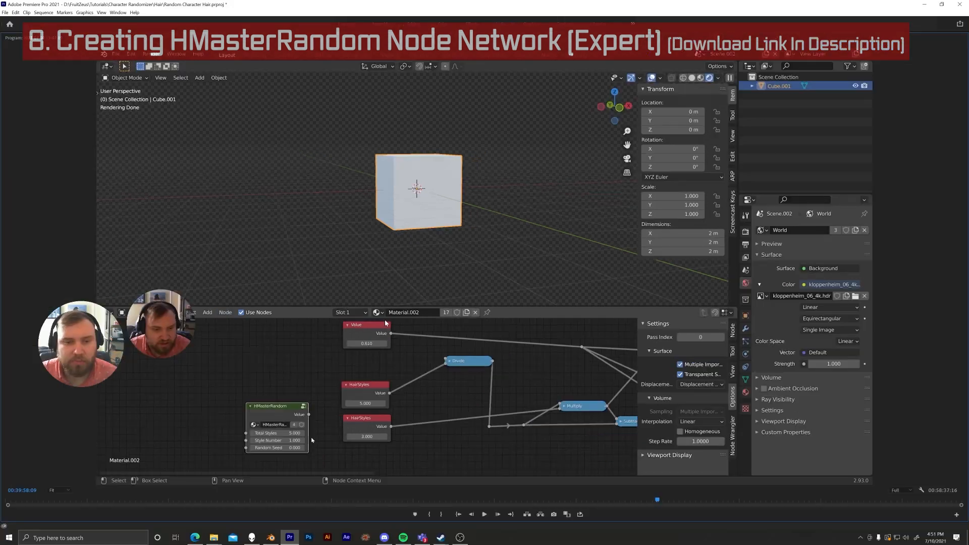
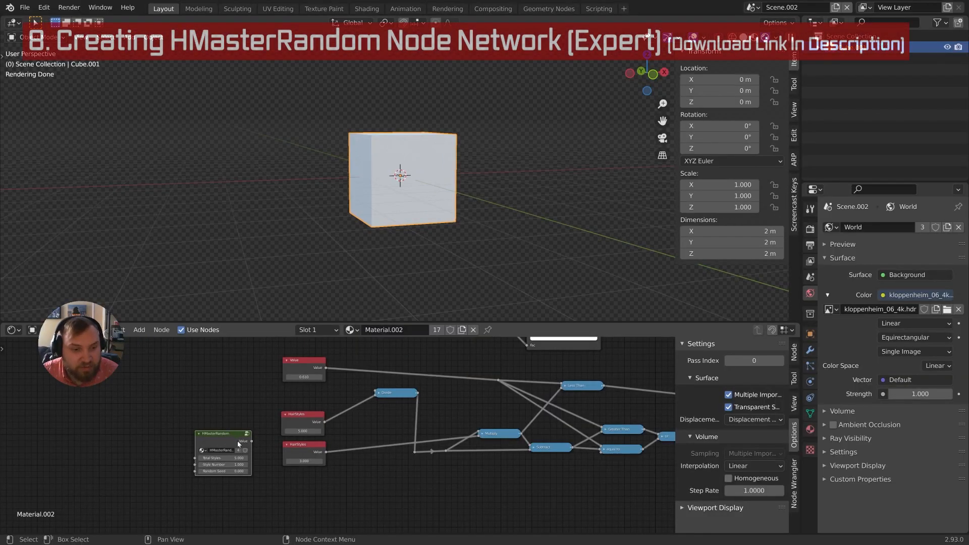
Inside HMasterRandom, add a Random group node beside the White Noise and Object Info nodes
{"action": "key", "text": "Tab"}
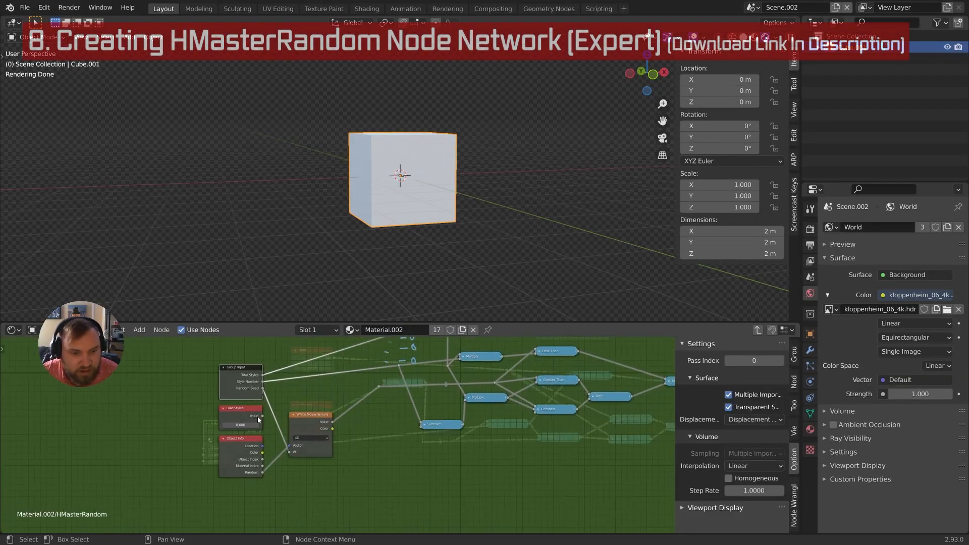
{"action": "middle_click_drag", "start_coordinate": [279, 428], "coordinate": [282, 425], "text": "ctrl"}
{"action": "left_click_drag", "start_coordinate": [301, 411], "coordinate": [320, 410]}
{"action": "scroll", "coordinate": [321, 410], "scroll_direction": "down", "scroll_amount": 2}
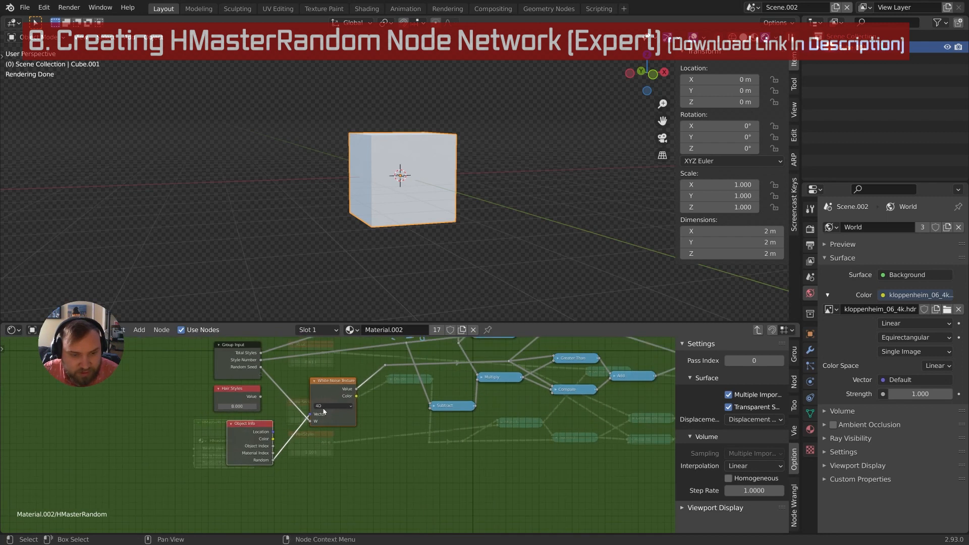
{"action": "left_click", "coordinate": [329, 389]}
{"action": "left_click_drag", "start_coordinate": [258, 424], "coordinate": [257, 423]}
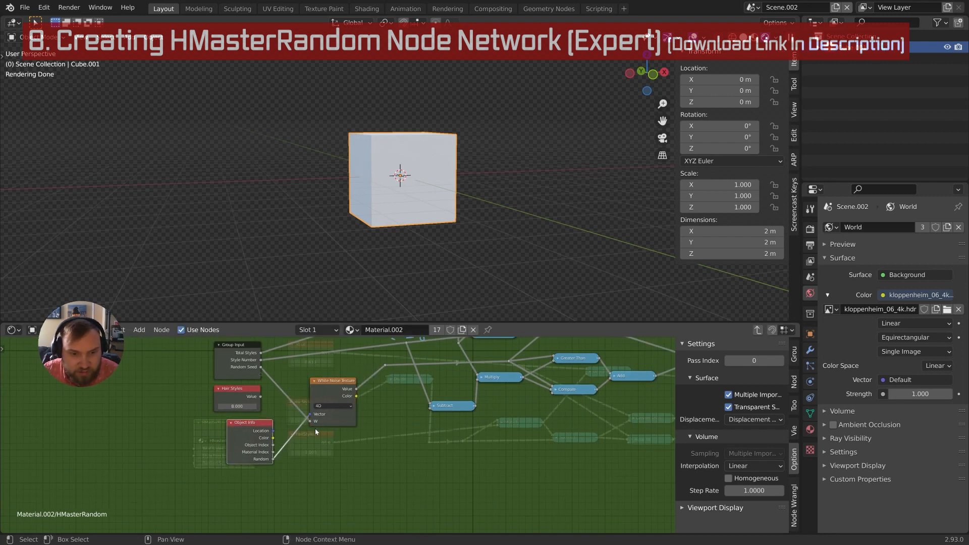
{"action": "key", "text": "shift+a"}
{"action": "mouse_move", "coordinate": [341, 427]}
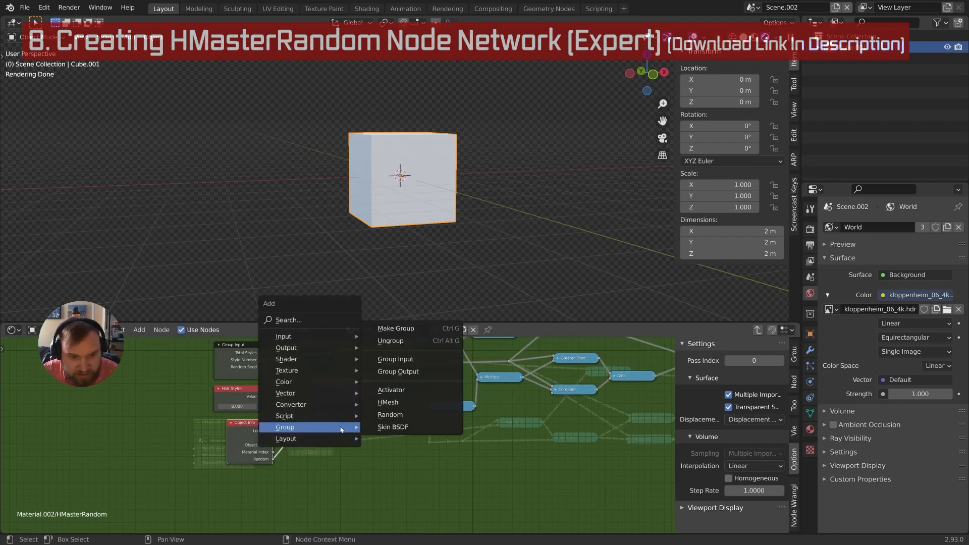
{"action": "left_click", "coordinate": [379, 426]}
{"action": "left_click", "coordinate": [333, 442]}
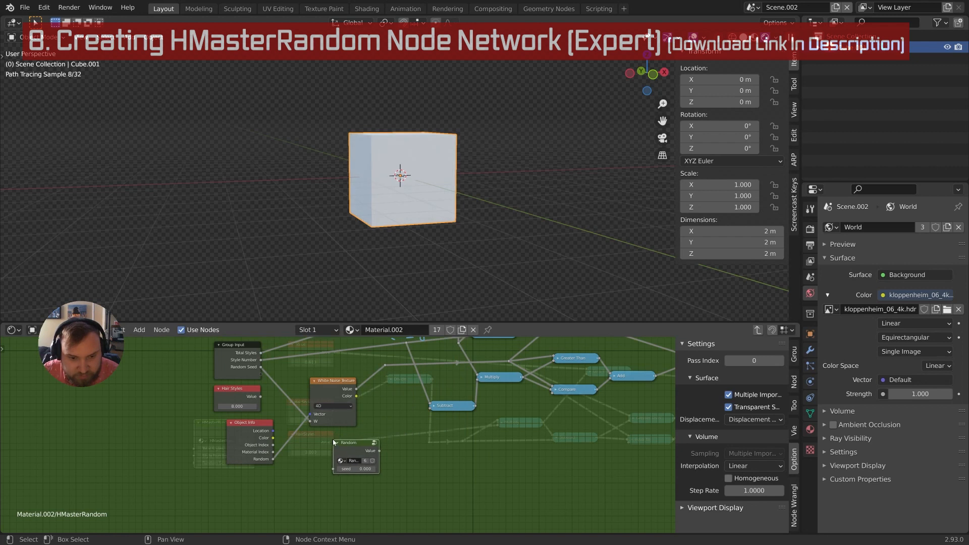
Delete Object Info and White Noise Texture, then wire Random's Value to the reroute and Random Seed to seed
{"action": "left_click", "coordinate": [263, 439]}
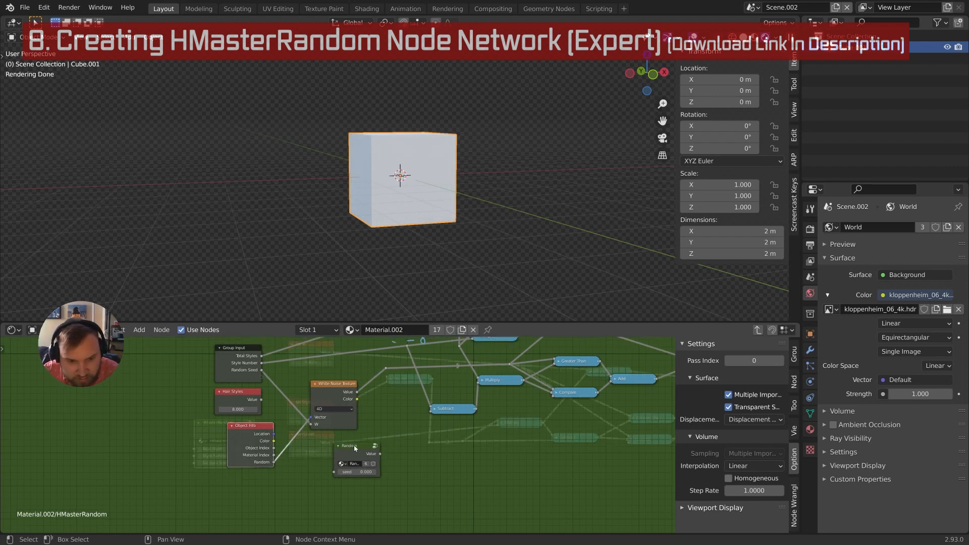
{"action": "key", "text": "x"}
{"action": "left_click", "coordinate": [335, 387]}
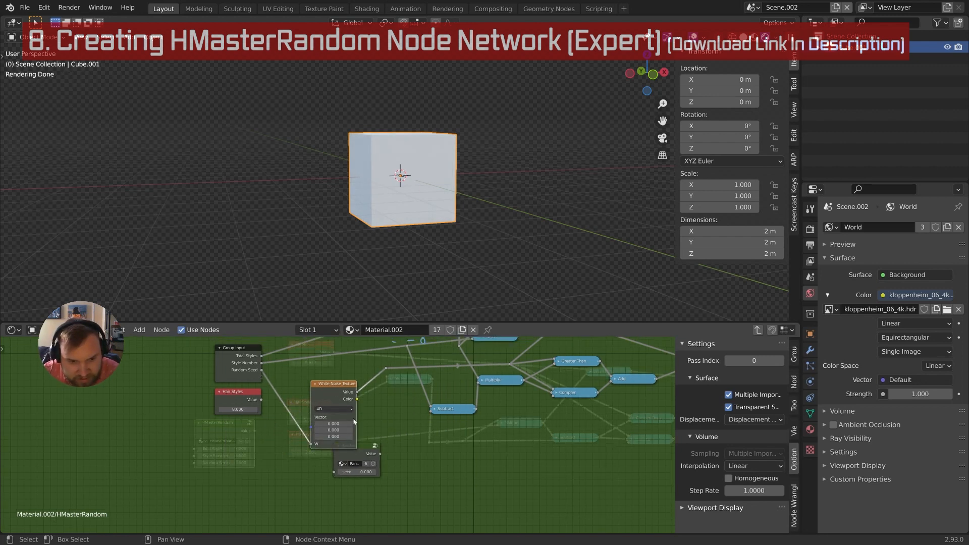
{"action": "key", "text": "x"}
{"action": "left_click_drag", "start_coordinate": [365, 454], "coordinate": [386, 368]}
{"action": "left_click_drag", "start_coordinate": [262, 370], "coordinate": [319, 386]}
{"action": "middle_click_drag", "start_coordinate": [319, 392], "coordinate": [337, 432]}
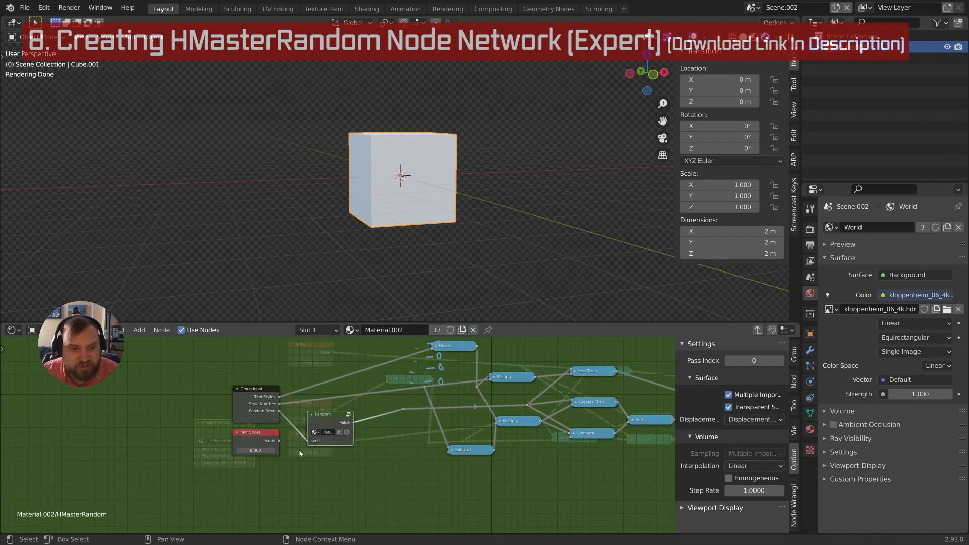
Return to the material tree and move HMasterRandom under the HairStyles node
{"action": "key", "text": "Tab"}
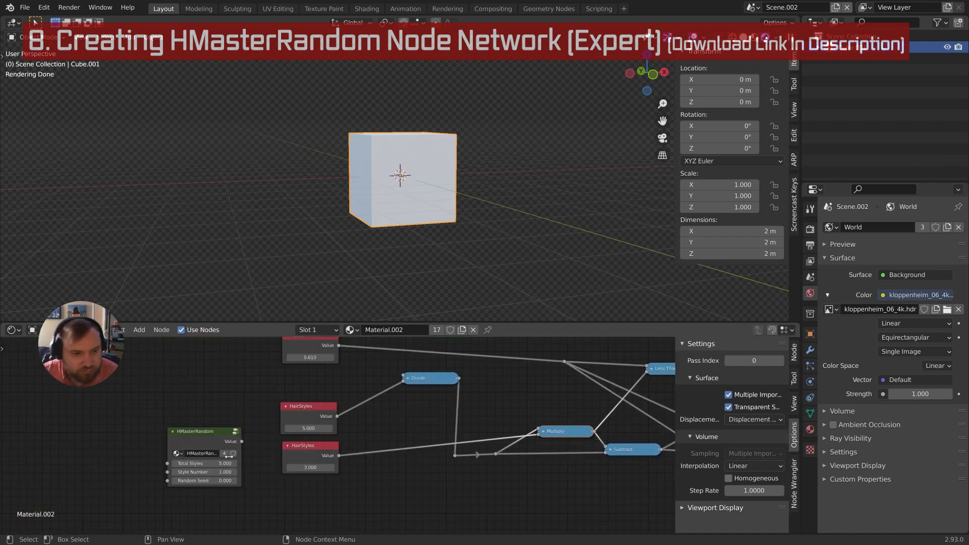
{"action": "middle_click_drag", "start_coordinate": [211, 446], "coordinate": [213, 465]}
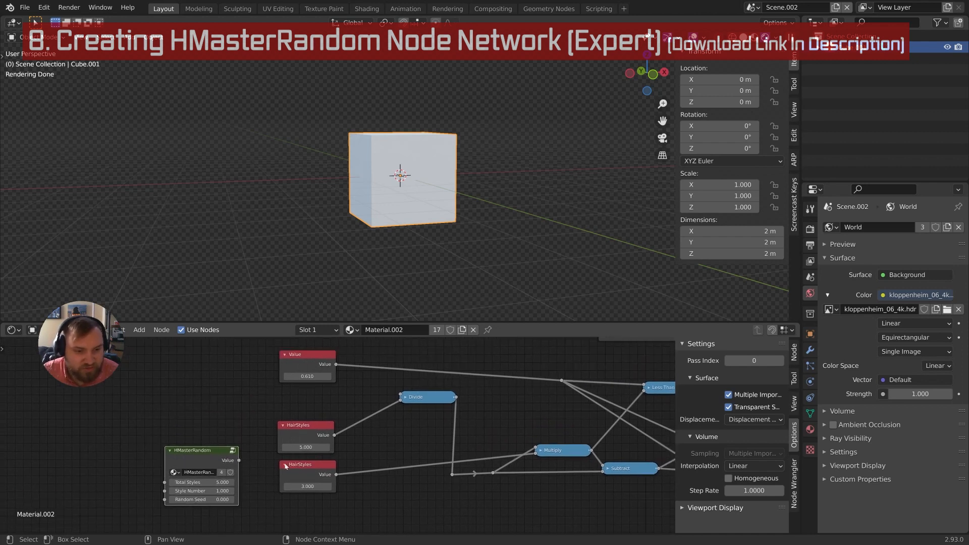
{"action": "middle_click_drag", "start_coordinate": [310, 437], "coordinate": [319, 390]}
{"action": "scroll", "coordinate": [282, 444], "scroll_direction": "down", "scroll_amount": 2}
{"action": "key", "text": "g"}
{"action": "left_click", "coordinate": [293, 437]}
{"action": "middle_click_drag", "start_coordinate": [294, 437], "coordinate": [272, 390]}
{"action": "key", "text": "g"}
{"action": "left_click", "coordinate": [366, 411]}
{"action": "middle_click_drag", "start_coordinate": [369, 391], "coordinate": [315, 453]}
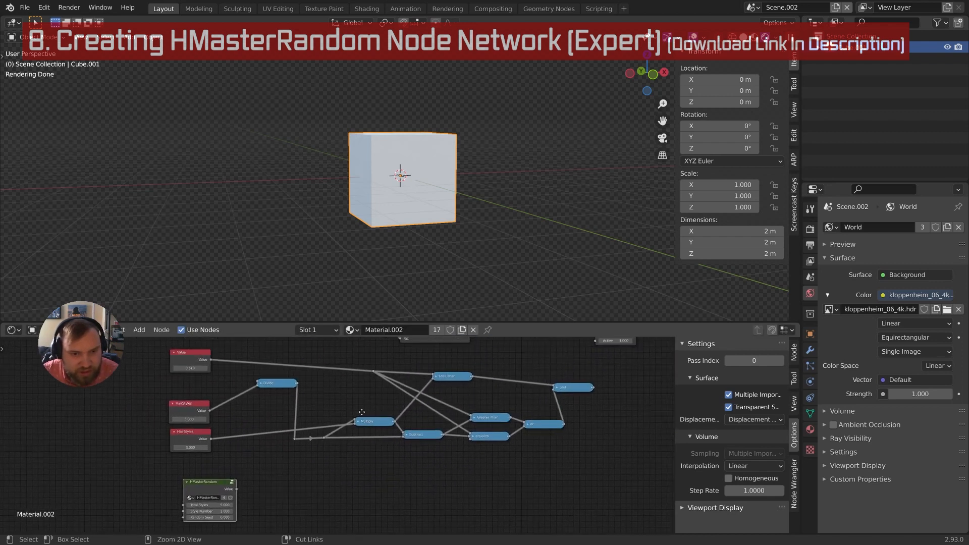
{"action": "scroll", "coordinate": [343, 432], "scroll_direction": "down", "scroll_amount": 2}
Shift the whole math node network far left and place HMasterRandom beneath the HMesh node
{"action": "left_click_drag", "start_coordinate": [193, 369], "coordinate": [519, 445]}
{"action": "key", "text": "g"}
{"action": "left_click", "coordinate": [235, 409]}
{"action": "left_click", "coordinate": [251, 468]}
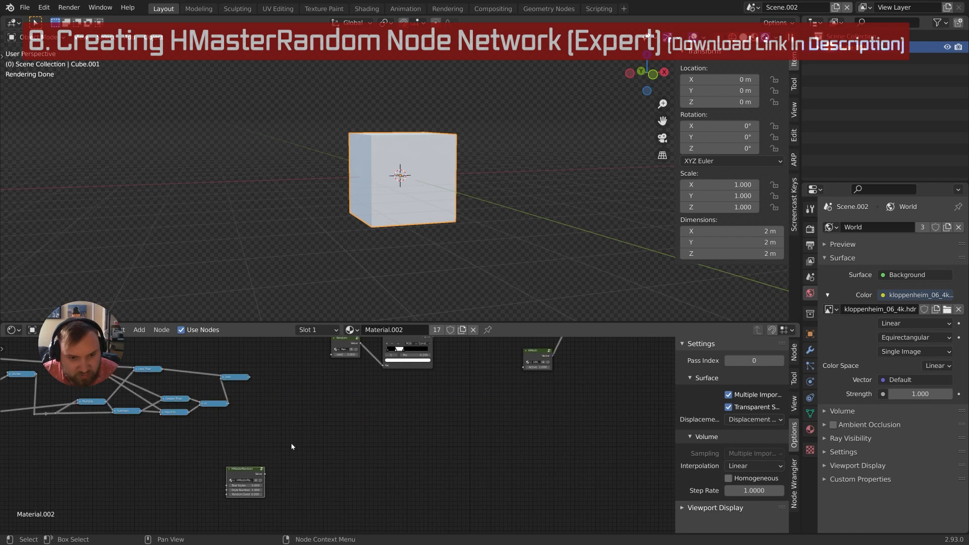
{"action": "middle_click_drag", "start_coordinate": [294, 449], "coordinate": [238, 480]}
{"action": "key", "text": "g"}
{"action": "left_click", "coordinate": [486, 391]}
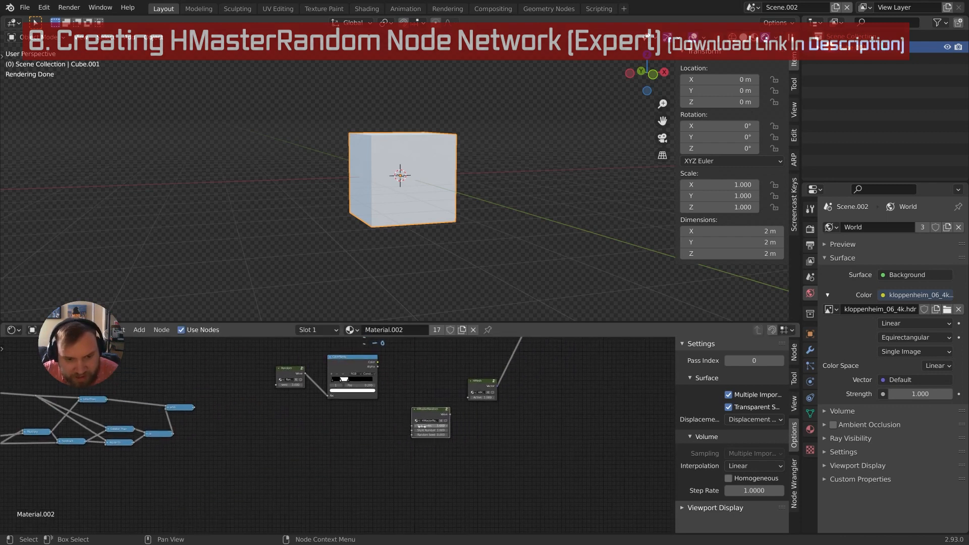
{"action": "scroll", "coordinate": [431, 382], "scroll_direction": "up", "scroll_amount": 2}
{"action": "scroll", "coordinate": [405, 392], "scroll_direction": "up", "scroll_amount": 2}
{"action": "middle_click_drag", "start_coordinate": [431, 382], "coordinate": [389, 417]}
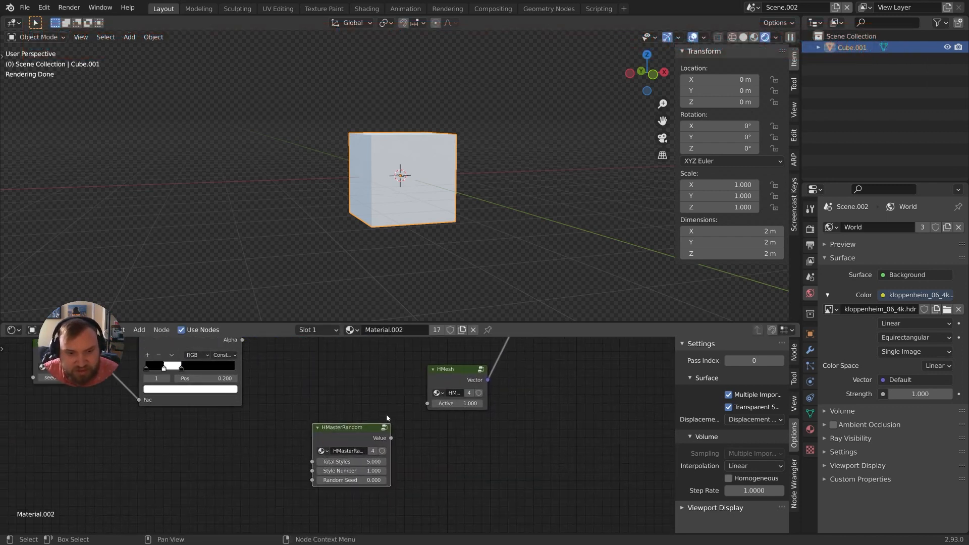
Discard a stray link and connect HMasterRandom's Value output to HMesh's Active input
{"action": "middle_click_drag", "start_coordinate": [281, 437], "coordinate": [482, 413]}
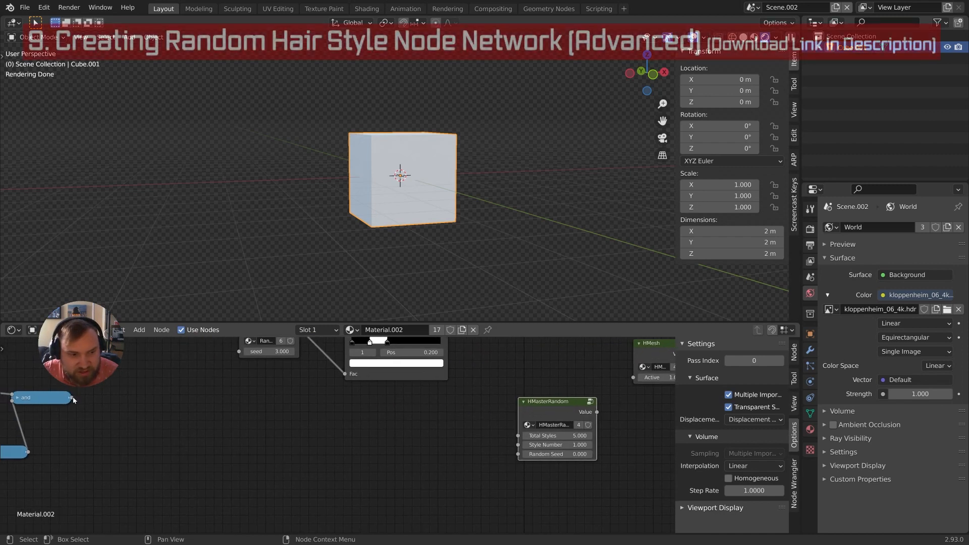
{"action": "left_click_drag", "start_coordinate": [69, 397], "coordinate": [188, 432]}
{"action": "middle_click_drag", "start_coordinate": [452, 443], "coordinate": [321, 474]}
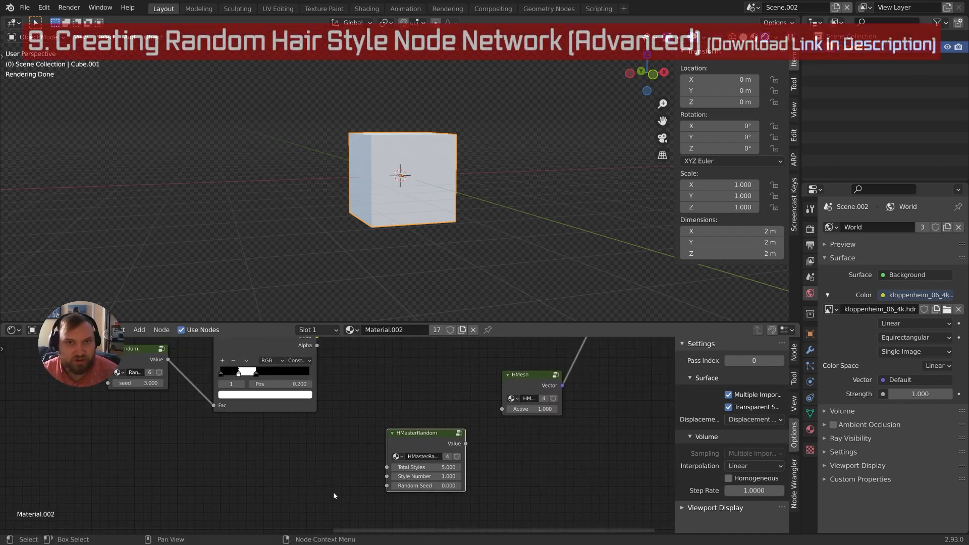
{"action": "middle_click_drag", "start_coordinate": [501, 435], "coordinate": [489, 440]}
{"action": "left_click_drag", "start_coordinate": [404, 437], "coordinate": [489, 414]}
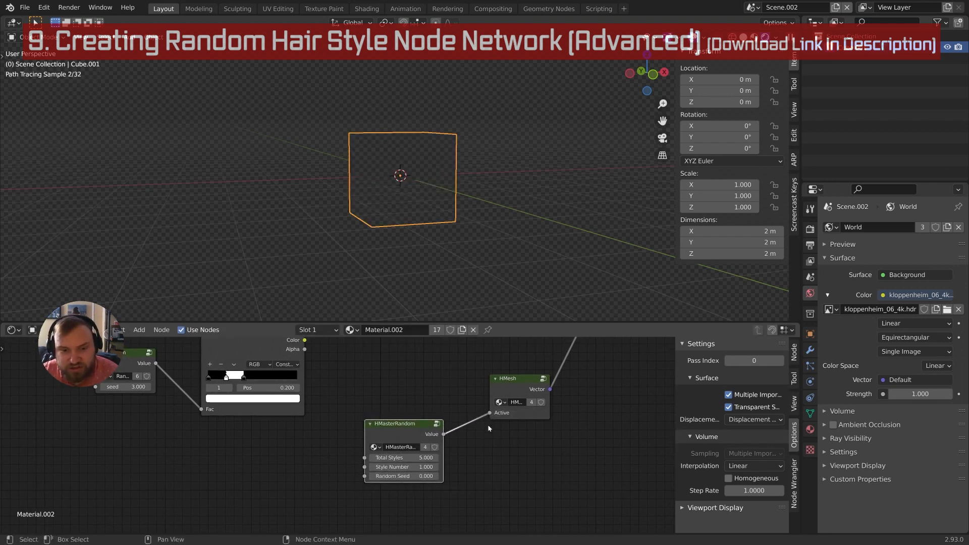
{"action": "middle_click_drag", "start_coordinate": [465, 447], "coordinate": [483, 468]}
{"action": "left_click_drag", "start_coordinate": [425, 446], "coordinate": [411, 443]}
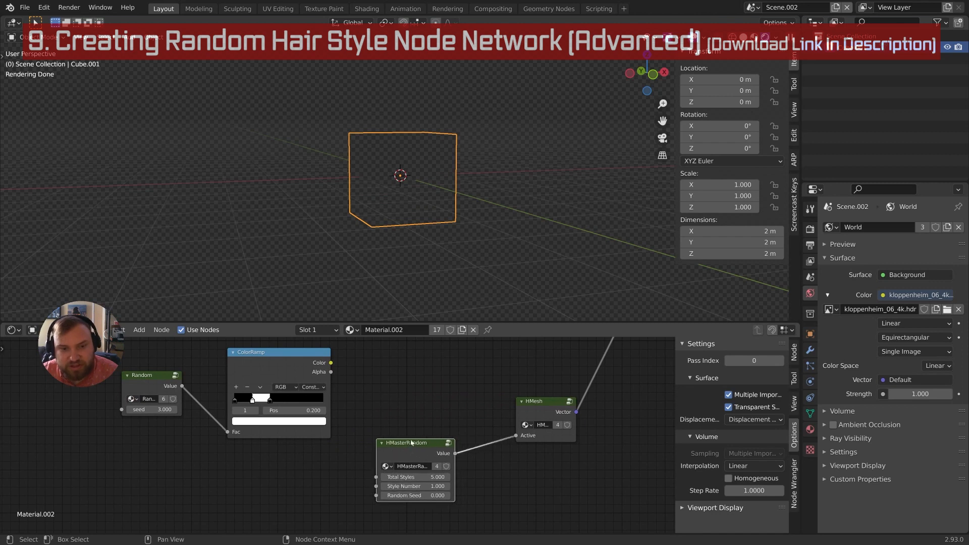
{"action": "middle_click_drag", "start_coordinate": [411, 424], "coordinate": [417, 461]}
{"action": "middle_click_drag", "start_coordinate": [329, 452], "coordinate": [335, 433]}
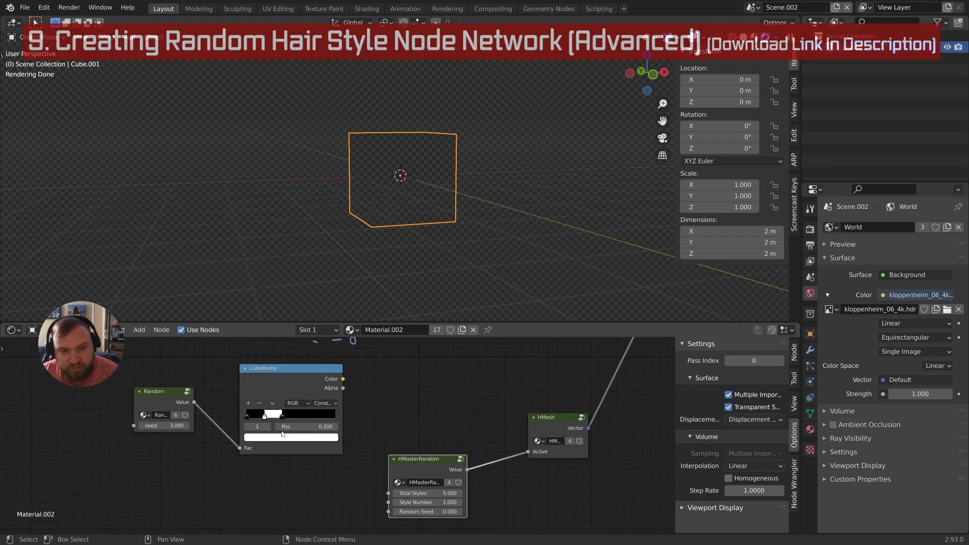
{"action": "middle_click_drag", "start_coordinate": [427, 473], "coordinate": [436, 440]}
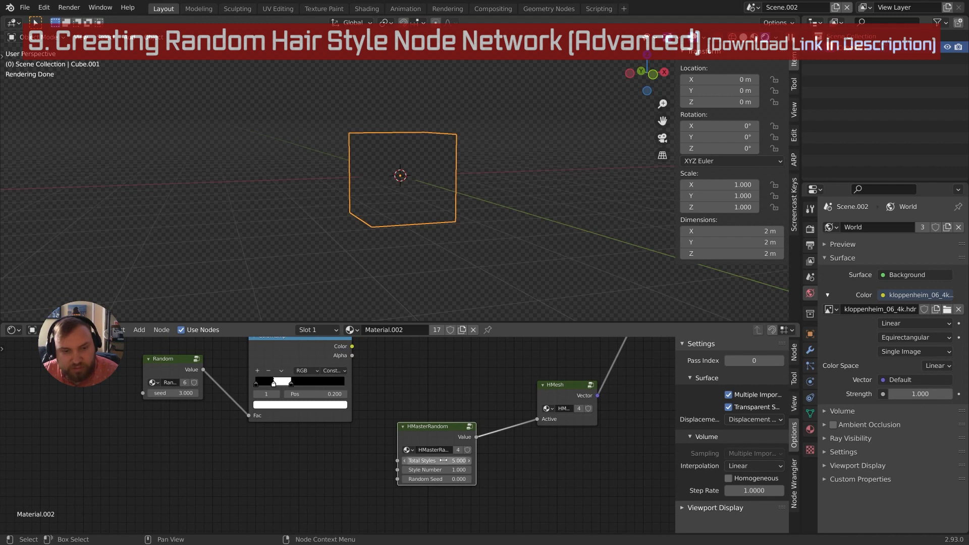
Try HMasterRandom Style Number values 1.02, 3 and 4
{"action": "left_click", "coordinate": [443, 469]}
{"action": "type", "text": "1.0"}
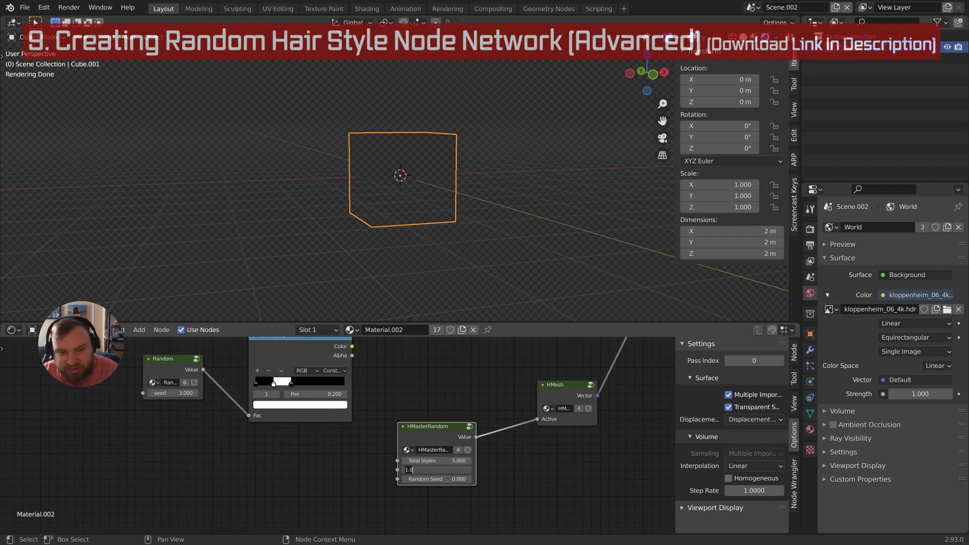
{"action": "type", "text": "2"}
{"action": "key", "text": "Return"}
{"action": "left_click", "coordinate": [443, 469]}
{"action": "type", "text": "3"}
{"action": "key", "text": "Return"}
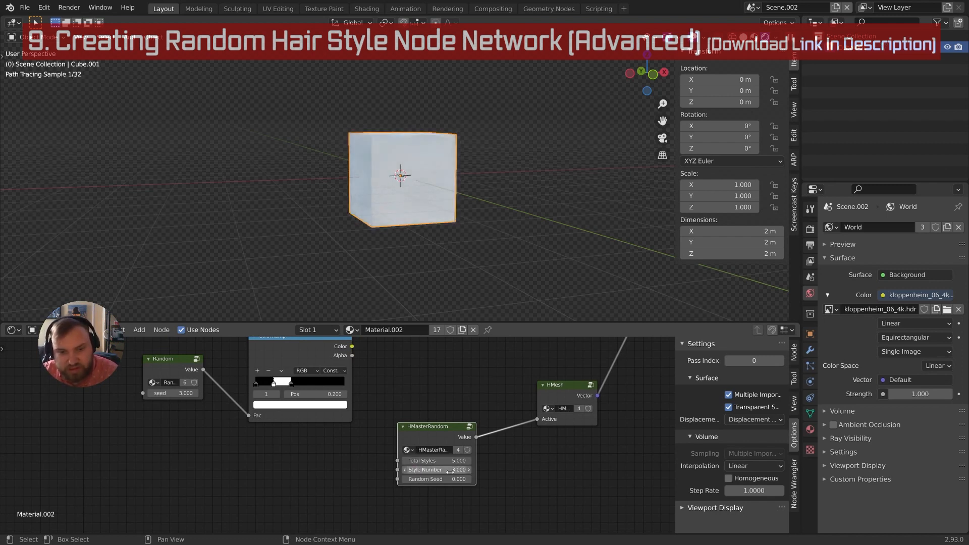
{"action": "left_click", "coordinate": [443, 470]}
{"action": "type", "text": "4"}
{"action": "key", "text": "Return"}
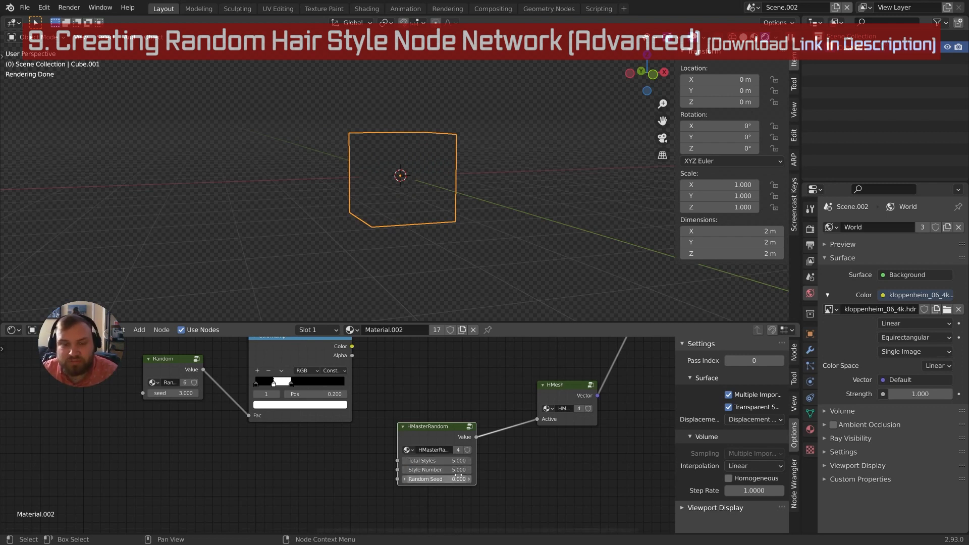
Select the HMesh node and bring up the Add node menu
{"action": "middle_click_drag", "start_coordinate": [418, 475], "coordinate": [389, 467]}
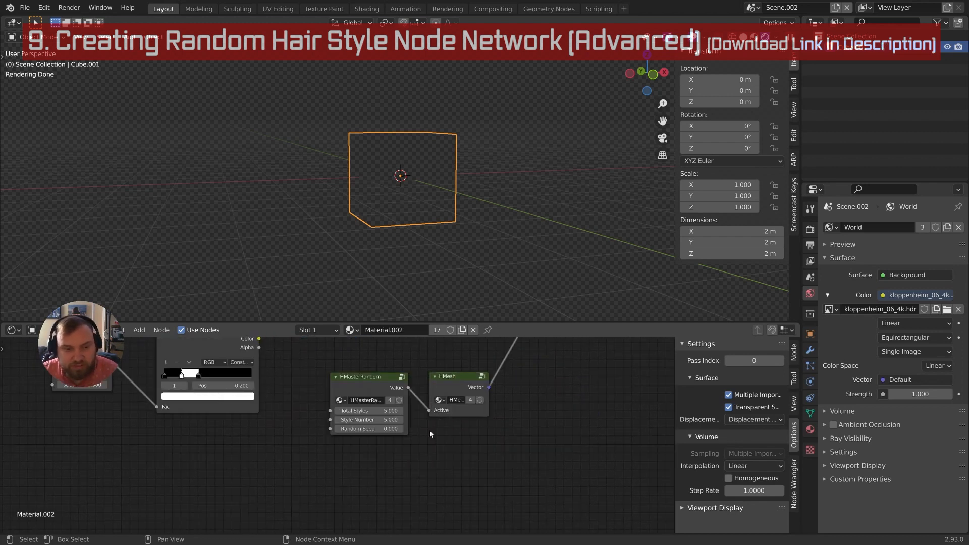
{"action": "scroll", "coordinate": [381, 440], "scroll_direction": "down", "scroll_amount": 2}
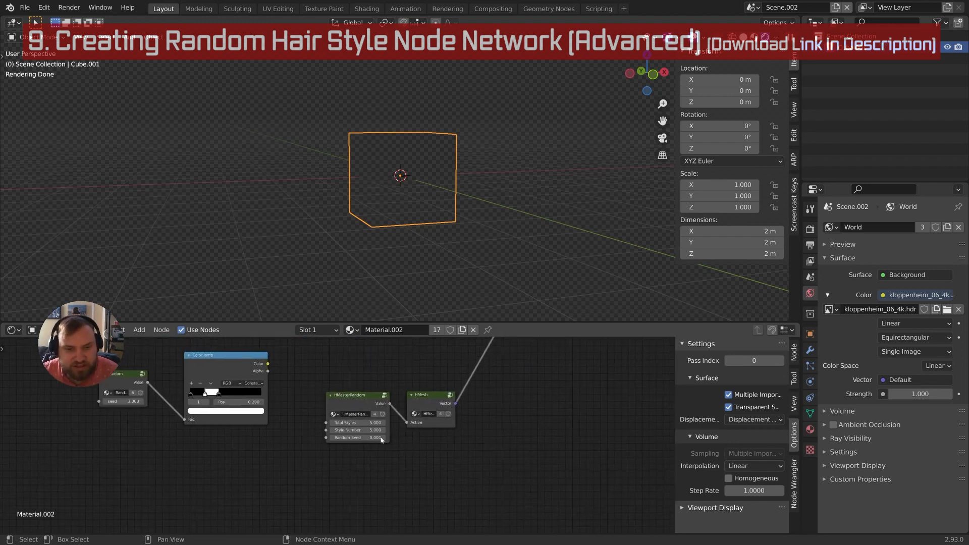
{"action": "left_click", "coordinate": [426, 399]}
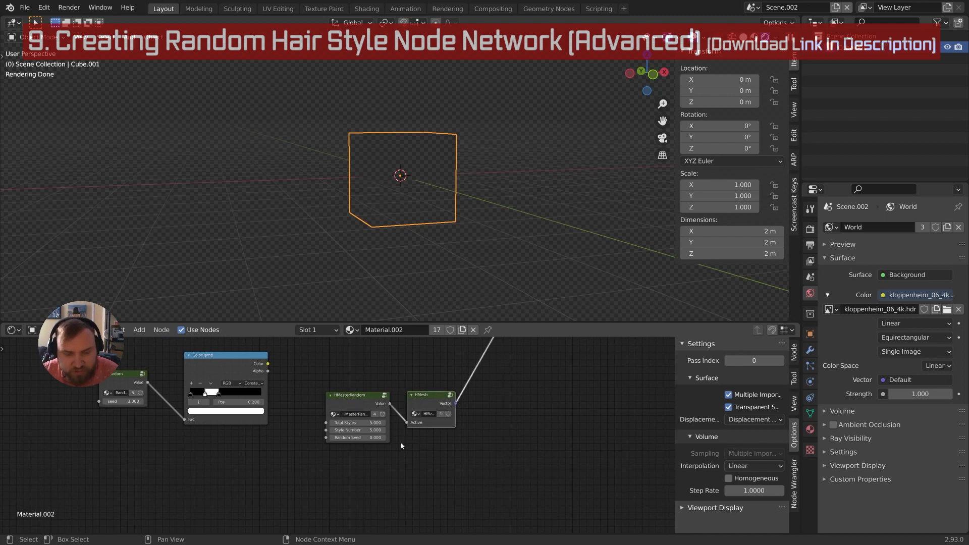
{"action": "middle_click_drag", "start_coordinate": [402, 448], "coordinate": [414, 447]}
{"action": "key", "text": "shift+a"}
{"action": "mouse_move", "coordinate": [420, 423]}
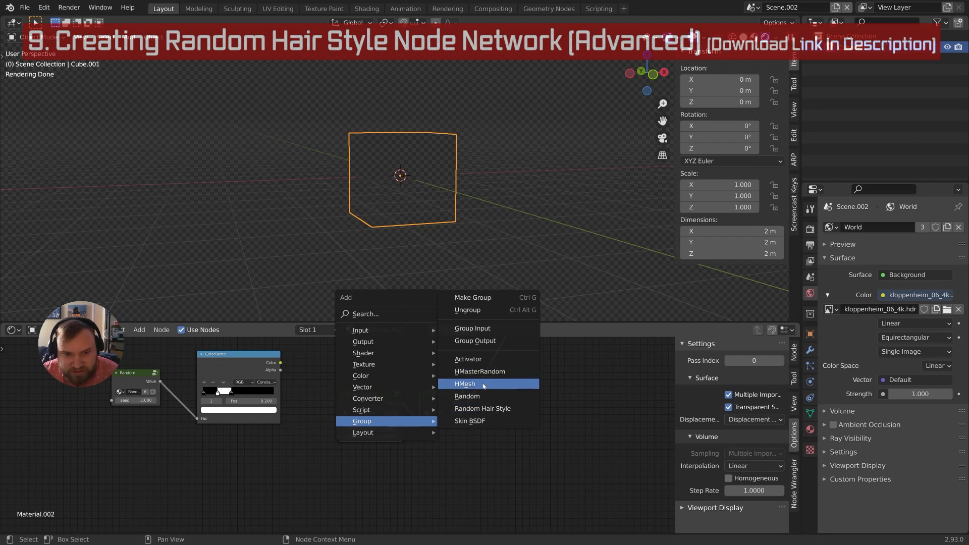
{"action": "left_click", "coordinate": [487, 410]}
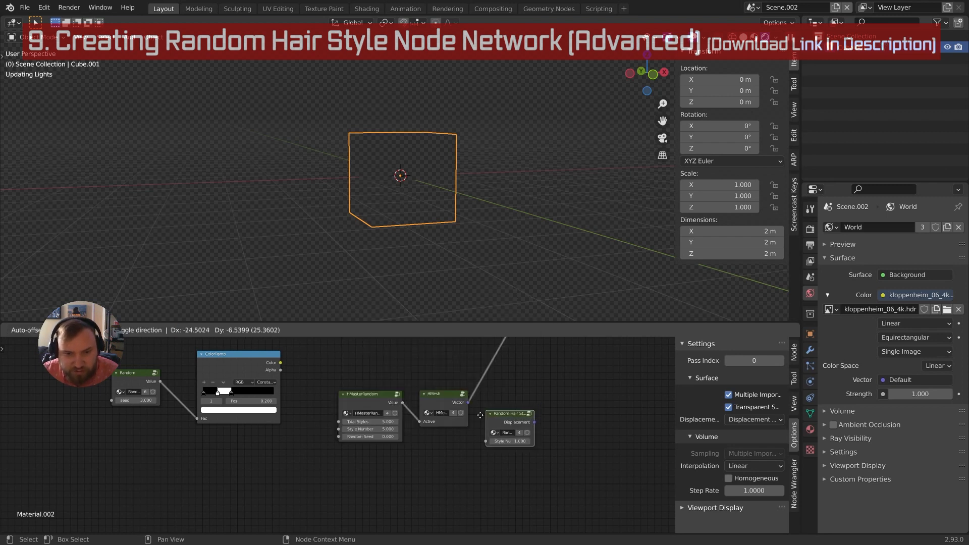
{"action": "left_click", "coordinate": [457, 456]}
{"action": "middle_click_drag", "start_coordinate": [474, 441], "coordinate": [391, 461]}
{"action": "scroll", "coordinate": [416, 429], "scroll_direction": "up", "scroll_amount": 5}
{"action": "scroll", "coordinate": [406, 449], "scroll_direction": "down", "scroll_amount": 2}
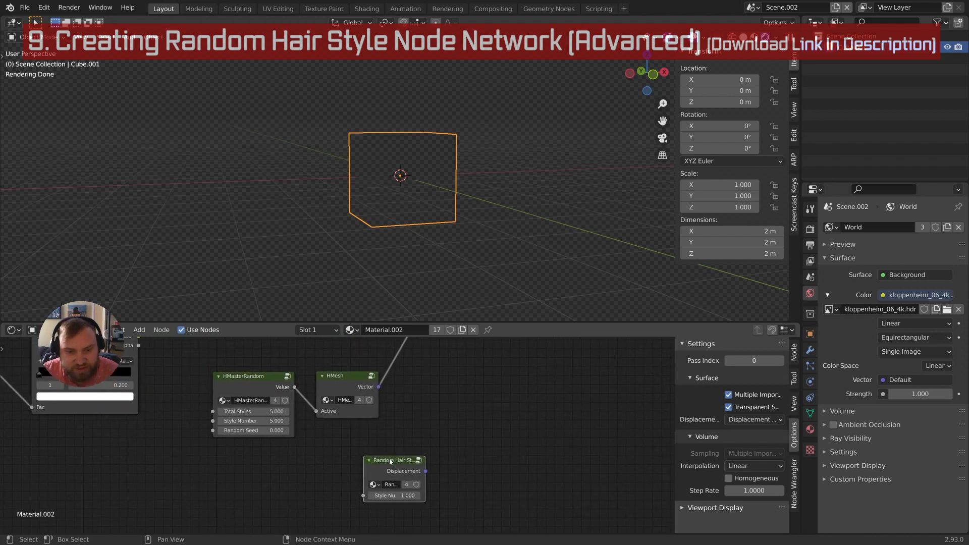
{"action": "key", "text": "Tab"}
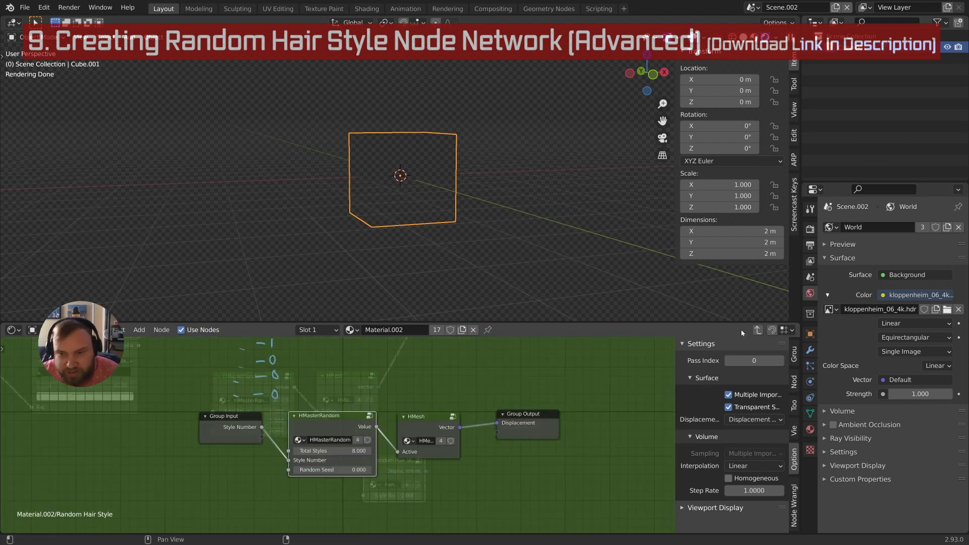
{"action": "left_click", "coordinate": [758, 330]}
{"action": "middle_click_drag", "start_coordinate": [424, 481], "coordinate": [437, 456]}
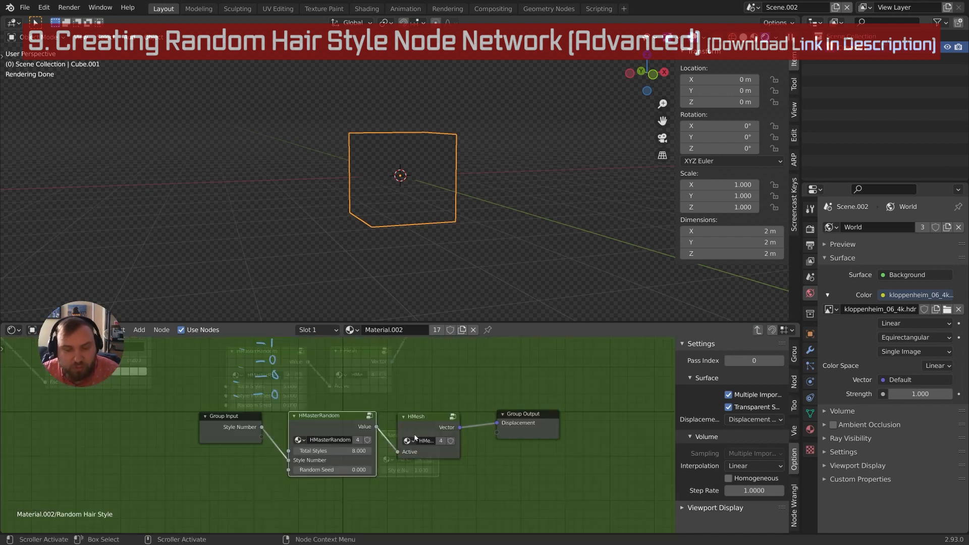
{"action": "key", "text": "Tab"}
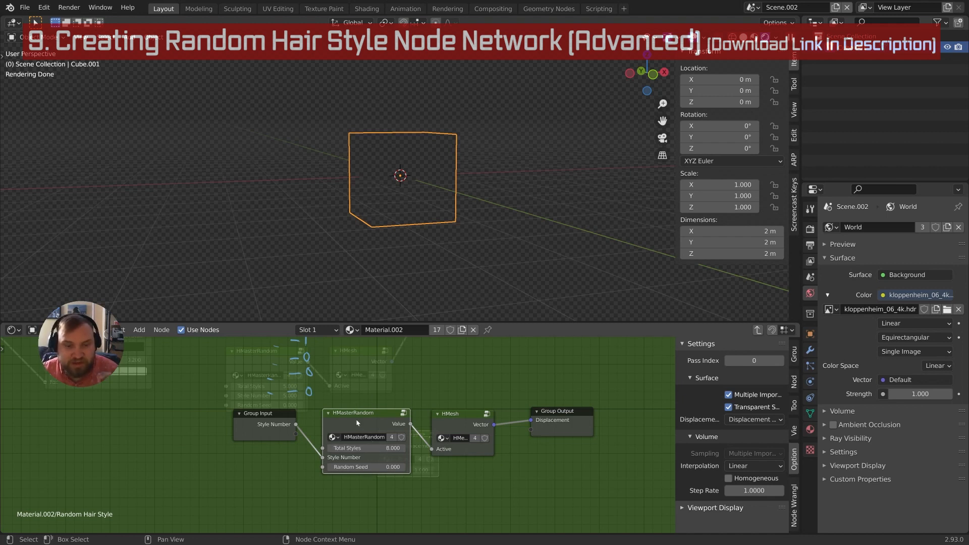
{"action": "left_click", "coordinate": [757, 330]}
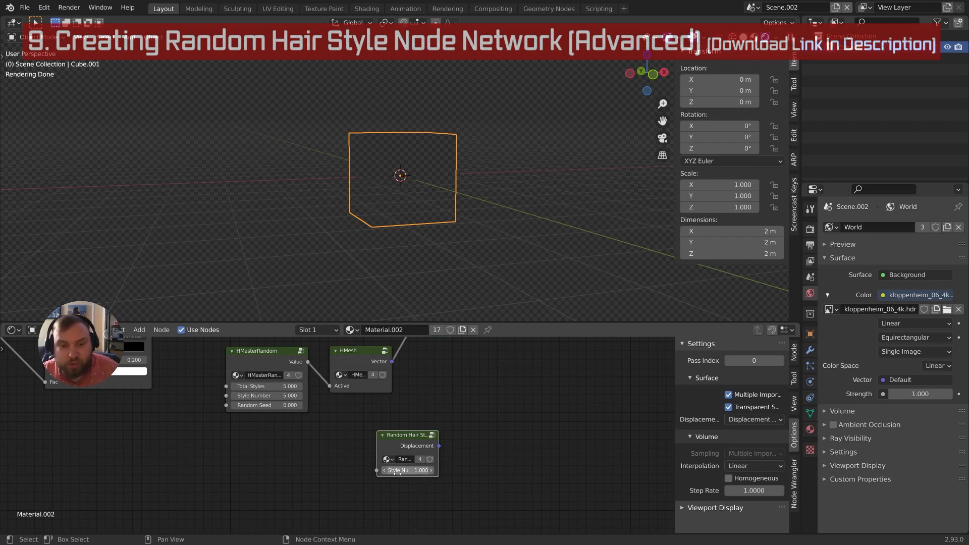
{"action": "middle_click_drag", "start_coordinate": [445, 460], "coordinate": [489, 406]}
Add a Random Hair Style group node in empty space and widen it
{"action": "middle_click_drag", "start_coordinate": [471, 439], "coordinate": [471, 427], "text": "ctrl"}
{"action": "middle_click_drag", "start_coordinate": [463, 469], "coordinate": [463, 450]}
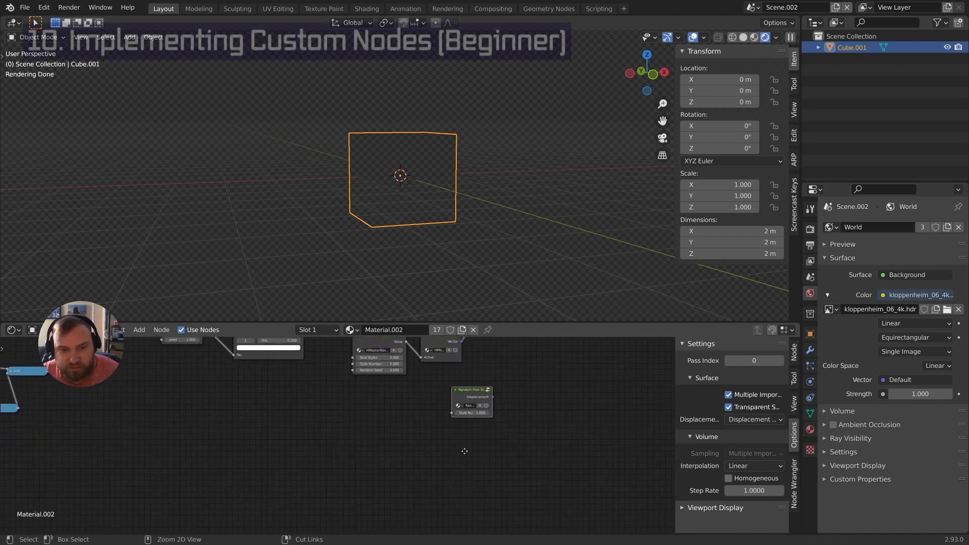
{"action": "key", "text": "shift+a"}
{"action": "mouse_move", "coordinate": [458, 439]}
{"action": "left_click", "coordinate": [524, 424]}
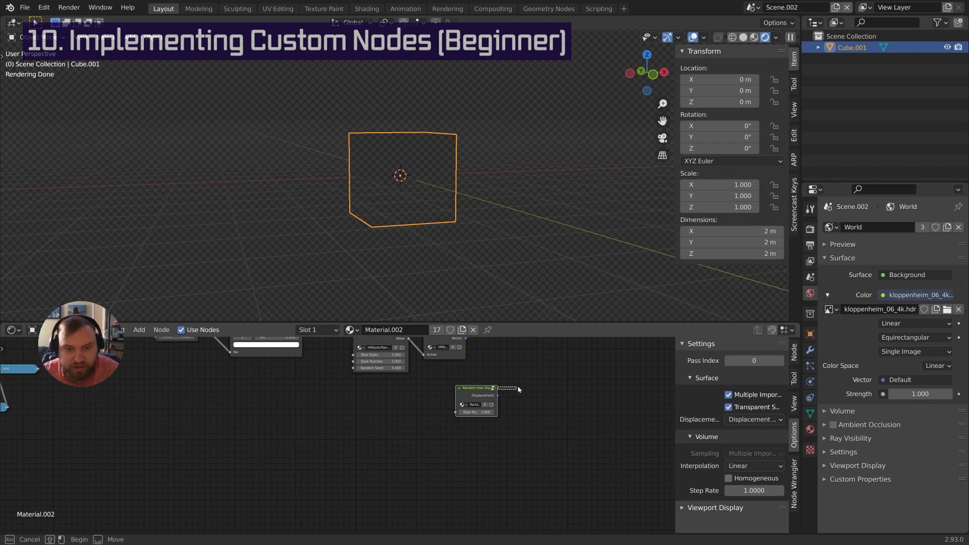
{"action": "left_click_drag", "start_coordinate": [497, 388], "coordinate": [514, 387]}
{"action": "middle_click_drag", "start_coordinate": [456, 376], "coordinate": [441, 461]}
Duplicate the HMasterRandom and HMesh nodes, placing the HMesh copy lower down
{"action": "left_click", "coordinate": [414, 410]}
{"action": "key", "text": "shift+d"}
{"action": "left_click", "coordinate": [442, 365]}
{"action": "key", "text": "shift+d"}
{"action": "left_click", "coordinate": [470, 488]}
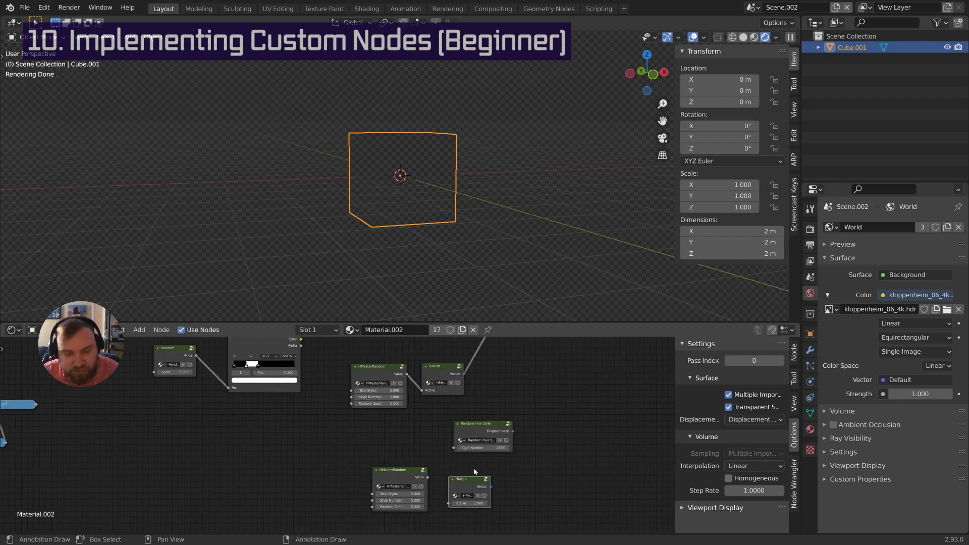
{"action": "middle_click_drag", "start_coordinate": [536, 458], "coordinate": [505, 422]}
Add an Activator group node below the copies
{"action": "key", "text": "shift+a"}
{"action": "mouse_move", "coordinate": [509, 343]}
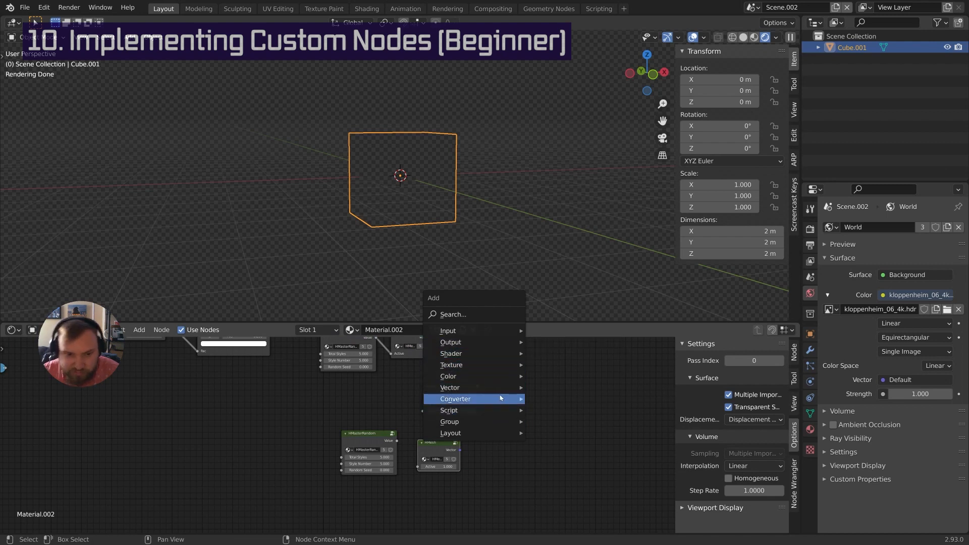
{"action": "mouse_move", "coordinate": [500, 409]}
{"action": "left_click", "coordinate": [560, 361]}
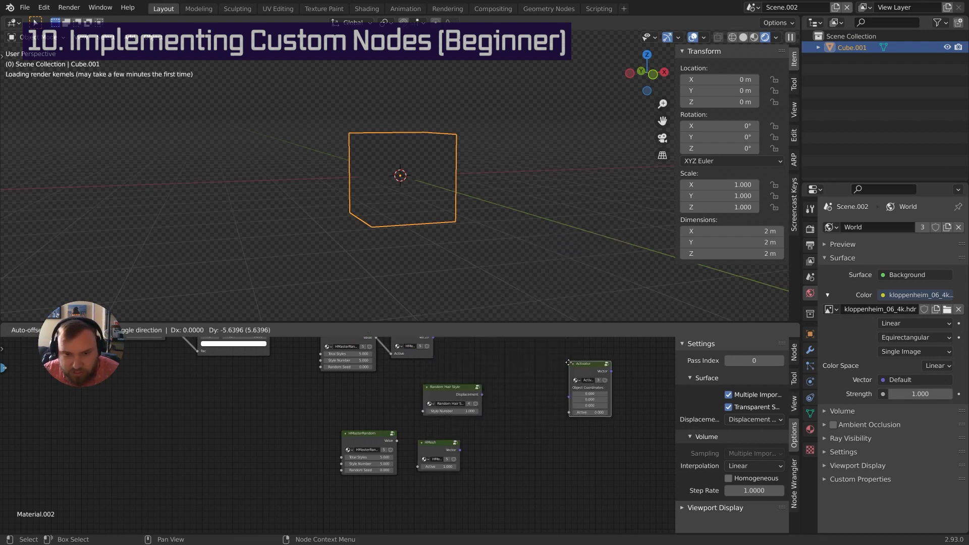
{"action": "left_click", "coordinate": [421, 477]}
Arrange the HMesh copy, HMasterRandom, Random Hair Style and Activator nodes neatly
{"action": "middle_click_drag", "start_coordinate": [438, 458], "coordinate": [464, 440]}
{"action": "left_click_drag", "start_coordinate": [471, 428], "coordinate": [477, 423]}
{"action": "middle_click_drag", "start_coordinate": [477, 461], "coordinate": [487, 428]}
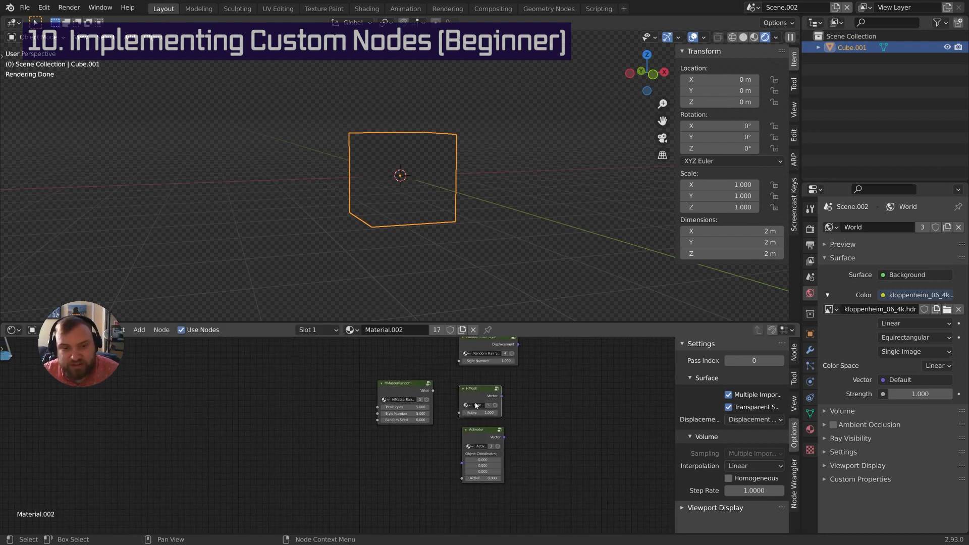
{"action": "middle_click_drag", "start_coordinate": [480, 402], "coordinate": [475, 429]}
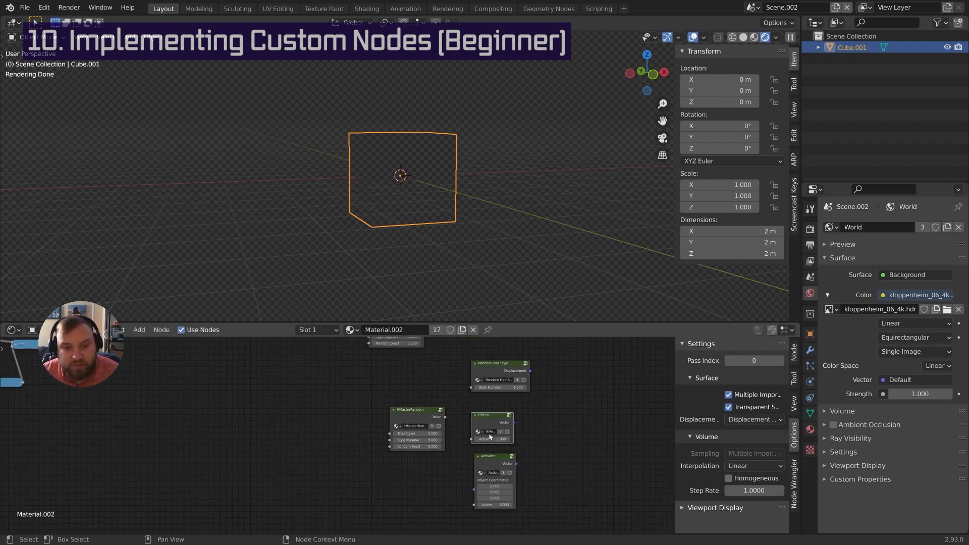
{"action": "left_click_drag", "start_coordinate": [418, 417], "coordinate": [428, 419]}
{"action": "left_click_drag", "start_coordinate": [503, 374], "coordinate": [501, 375]}
{"action": "middle_click_drag", "start_coordinate": [501, 374], "coordinate": [481, 388]}
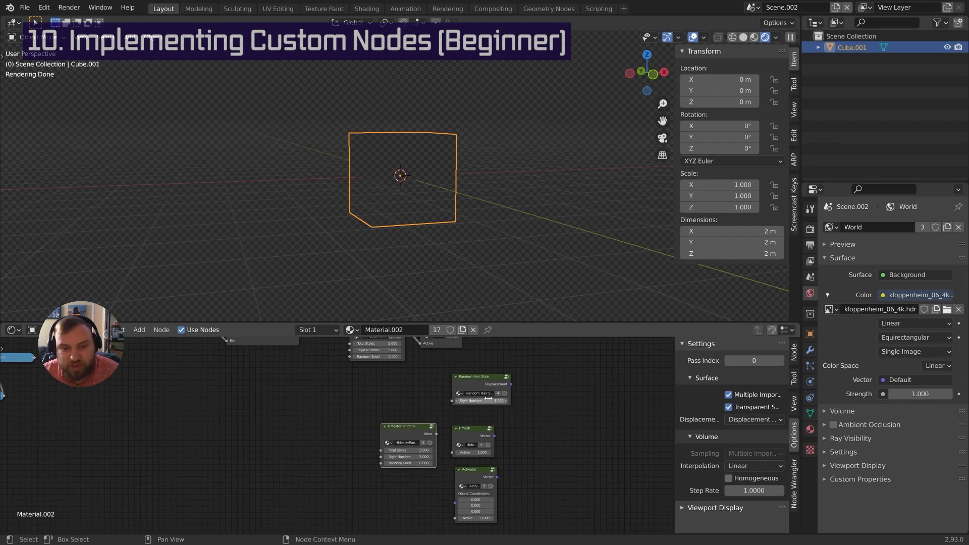
{"action": "left_click_drag", "start_coordinate": [477, 474], "coordinate": [476, 478]}
{"action": "scroll", "coordinate": [473, 417], "scroll_direction": "up", "scroll_amount": 2}
{"action": "middle_click_drag", "start_coordinate": [473, 417], "coordinate": [481, 395]}
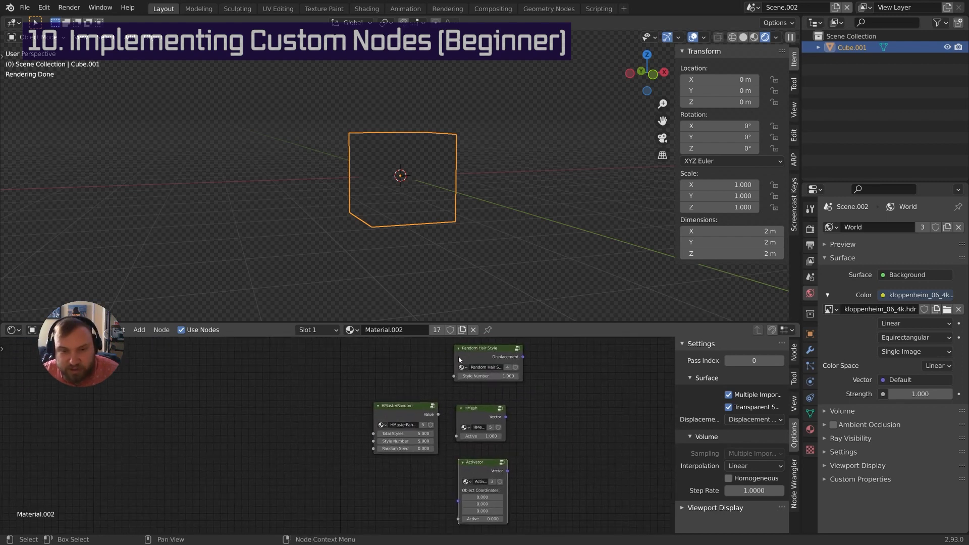
Select HMasterRandom, HMesh and Activator together and bring up the scene list
{"action": "left_click", "coordinate": [486, 350]}
{"action": "middle_click_drag", "start_coordinate": [445, 479], "coordinate": [463, 443]}
{"action": "scroll", "coordinate": [484, 436], "scroll_direction": "down", "scroll_amount": 2}
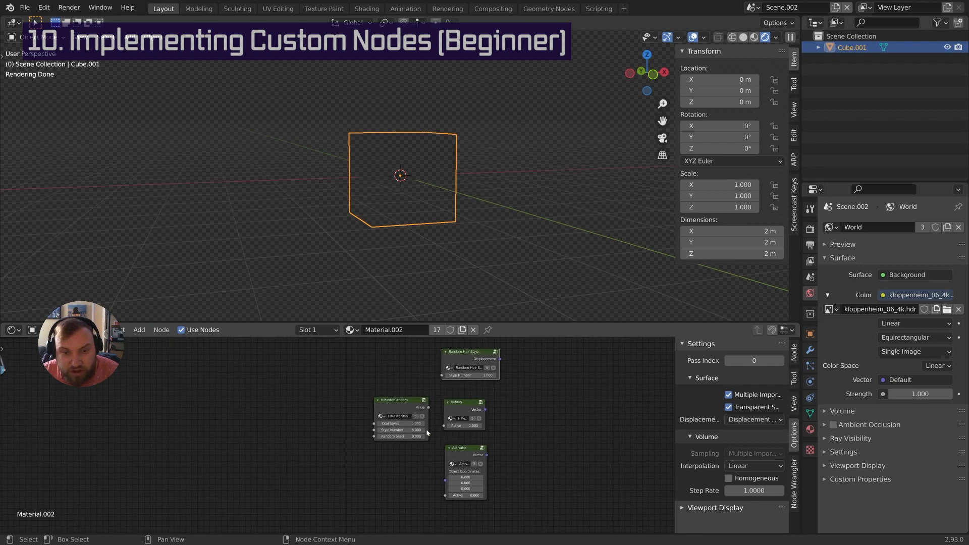
{"action": "left_click_drag", "start_coordinate": [323, 398], "coordinate": [493, 494]}
{"action": "middle_click_drag", "start_coordinate": [480, 393], "coordinate": [543, 487]}
{"action": "scroll", "coordinate": [520, 454], "scroll_direction": "down", "scroll_amount": 5}
{"action": "middle_click_drag", "start_coordinate": [482, 428], "coordinate": [519, 423]}
{"action": "scroll", "coordinate": [509, 434], "scroll_direction": "down", "scroll_amount": 4}
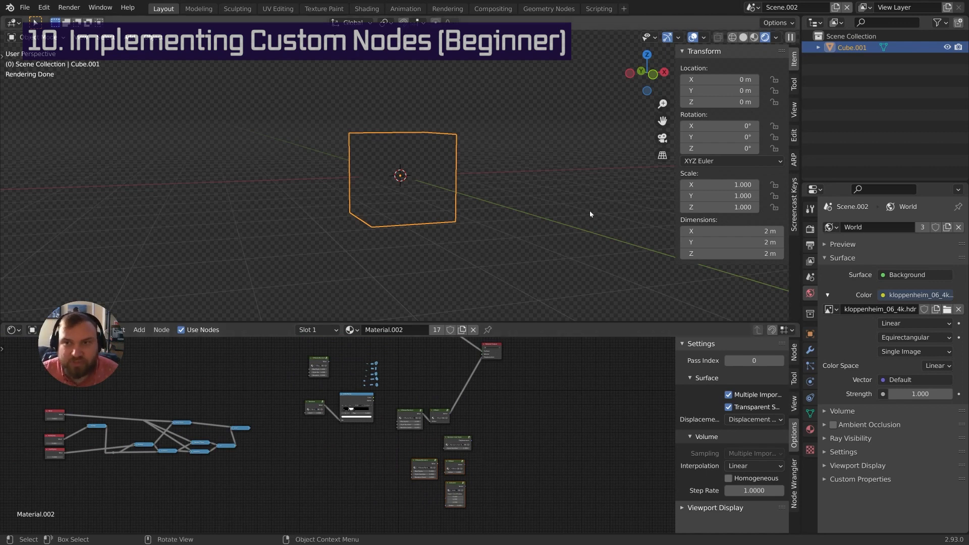
{"action": "left_click", "coordinate": [753, 7]}
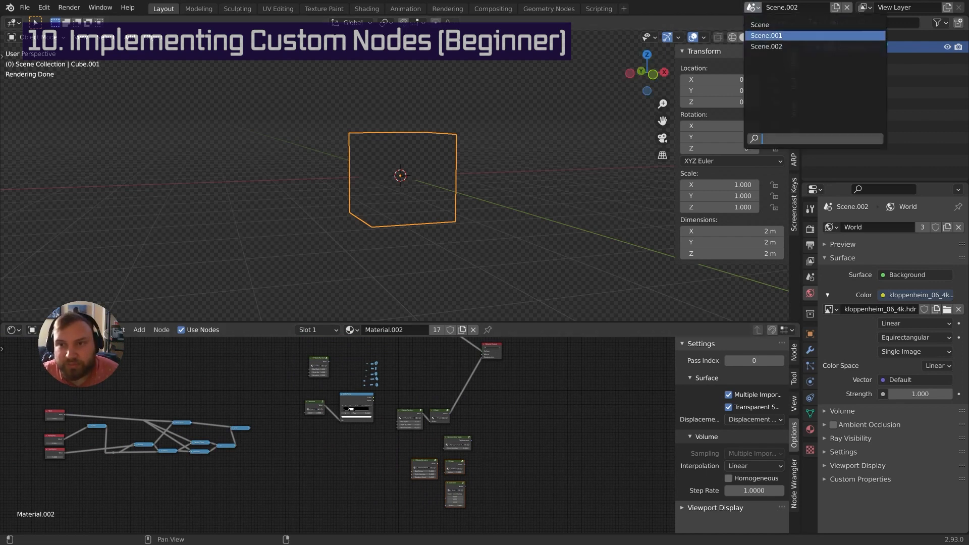
Switch to the head's scene and view its Balding material nodes
{"action": "left_click", "coordinate": [787, 35]}
{"action": "scroll", "coordinate": [403, 247], "scroll_direction": "up", "scroll_amount": 4}
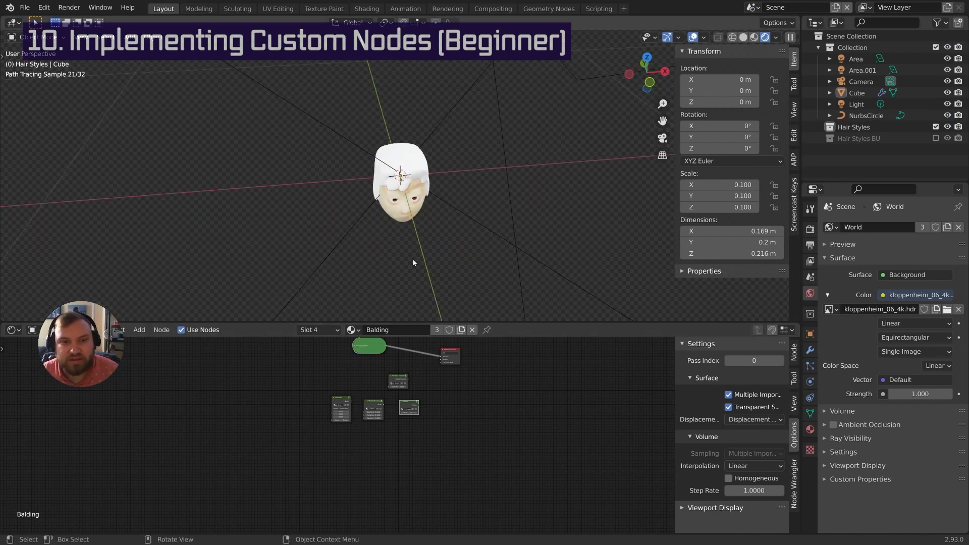
{"action": "middle_click_drag", "start_coordinate": [404, 247], "coordinate": [433, 244]}
{"action": "scroll", "coordinate": [436, 233], "scroll_direction": "up", "scroll_amount": 4}
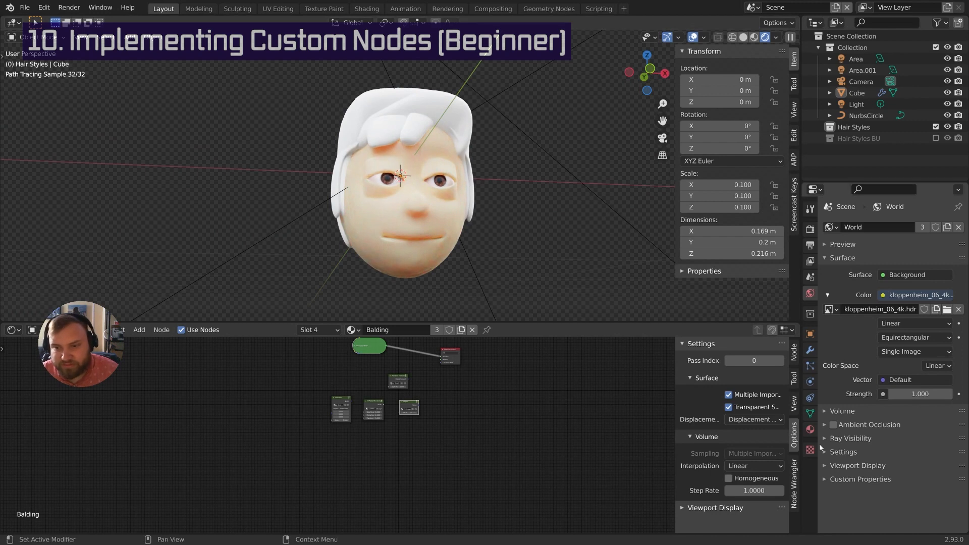
{"action": "left_click", "coordinate": [810, 429]}
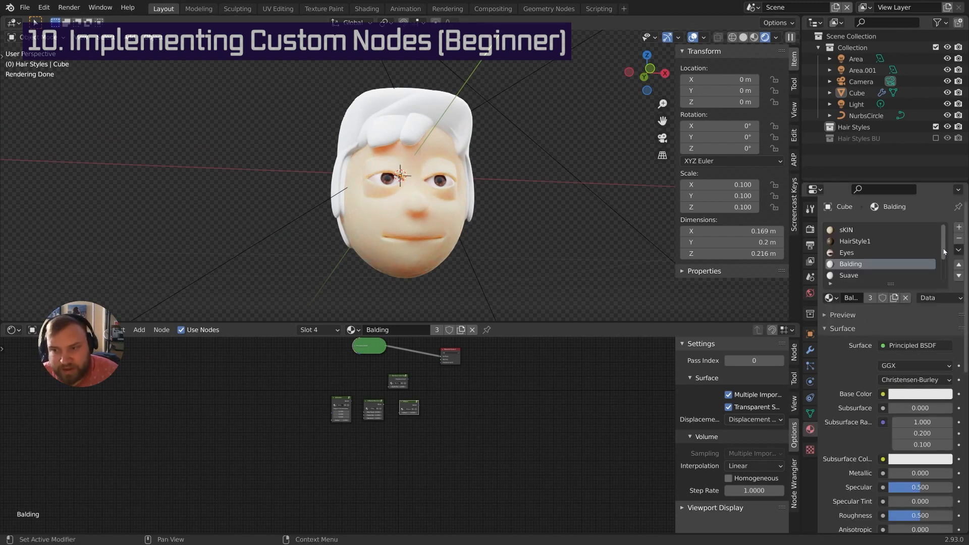
{"action": "scroll", "coordinate": [944, 250], "scroll_direction": "down", "scroll_amount": 3}
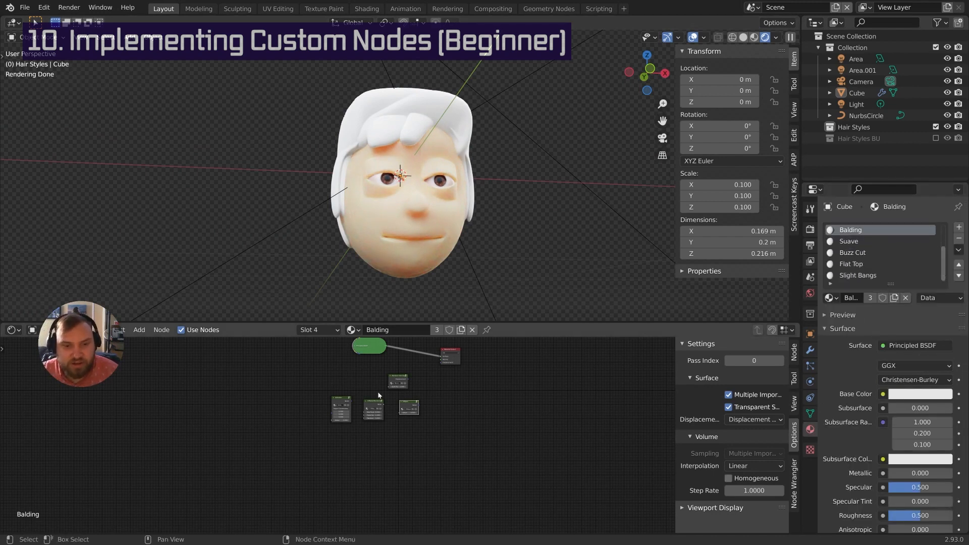
{"action": "middle_click_drag", "start_coordinate": [379, 395], "coordinate": [402, 425], "text": "ctrl"}
{"action": "middle_click_drag", "start_coordinate": [353, 388], "coordinate": [339, 403]}
Delete the Activator, HMasterRandom and HMesh nodes and reposition the Random Hair Style node
{"action": "left_click", "coordinate": [325, 426]}
{"action": "left_click_drag", "start_coordinate": [206, 482], "coordinate": [435, 504]}
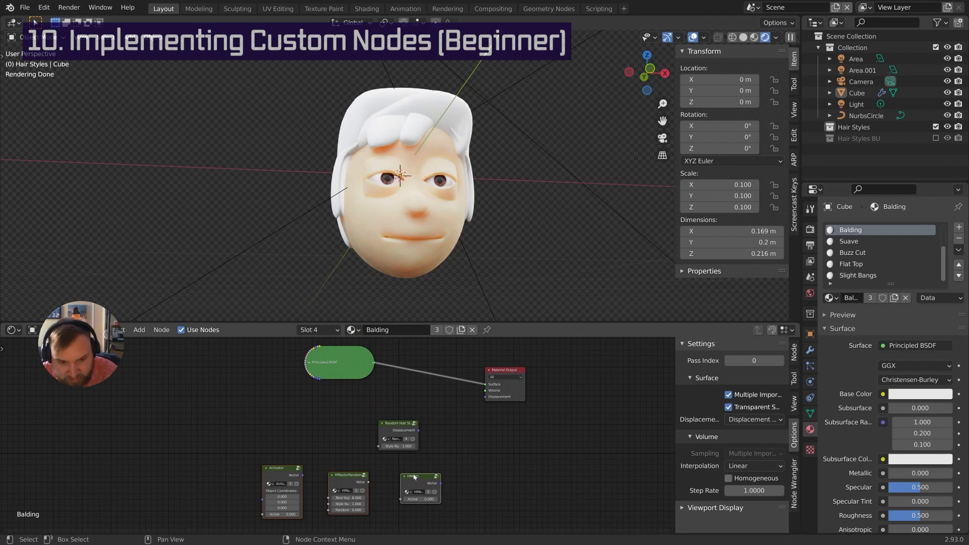
{"action": "key", "text": "x"}
{"action": "left_click_drag", "start_coordinate": [415, 425], "coordinate": [439, 413]}
{"action": "middle_click_drag", "start_coordinate": [440, 418], "coordinate": [408, 449]}
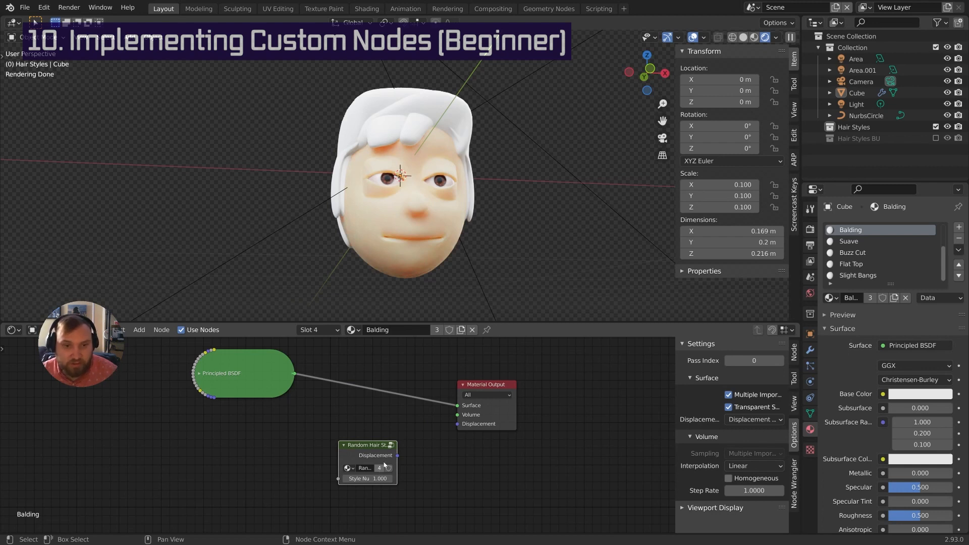
{"action": "middle_click_drag", "start_coordinate": [391, 438], "coordinate": [404, 456]}
{"action": "middle_click_drag", "start_coordinate": [411, 454], "coordinate": [430, 446]}
{"action": "left_click_drag", "start_coordinate": [377, 442], "coordinate": [367, 441]}
{"action": "mouse_move", "coordinate": [424, 435]}
{"action": "middle_mouse_down"}
{"action": "mouse_move", "coordinate": [431, 440]}
{"action": "mouse_move", "coordinate": [422, 424]}
{"action": "middle_mouse_up"}
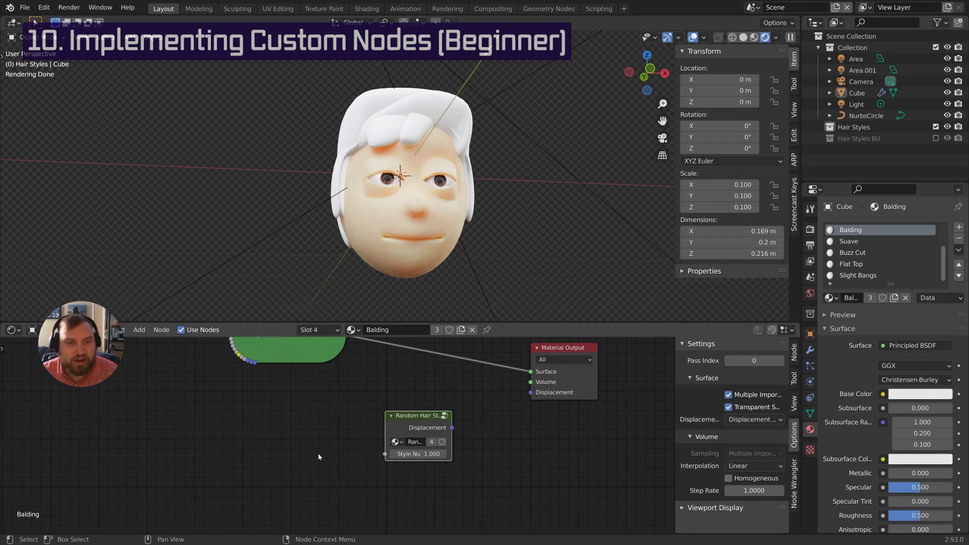
Enter the Random Hair Style group for editing
{"action": "middle_click_drag", "start_coordinate": [322, 470], "coordinate": [306, 433]}
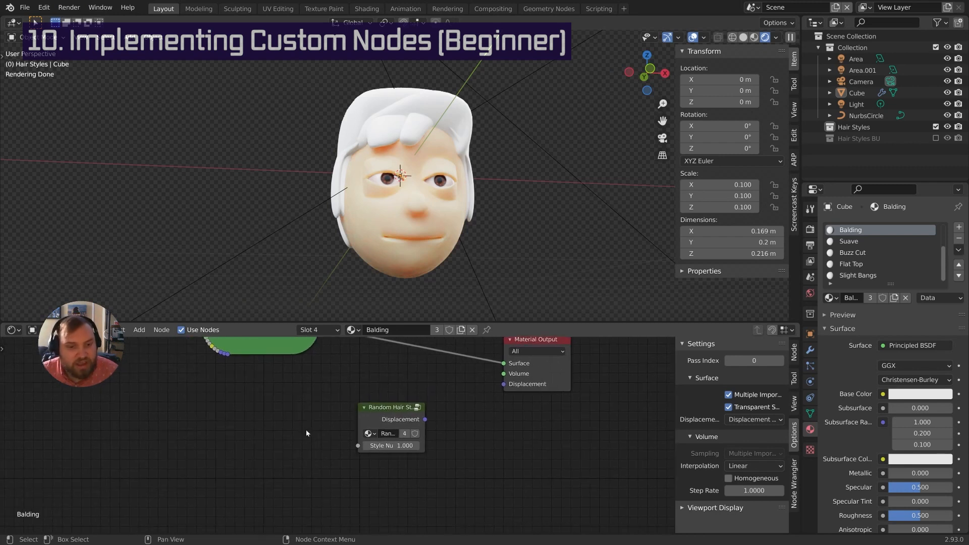
{"action": "left_click", "coordinate": [381, 408]}
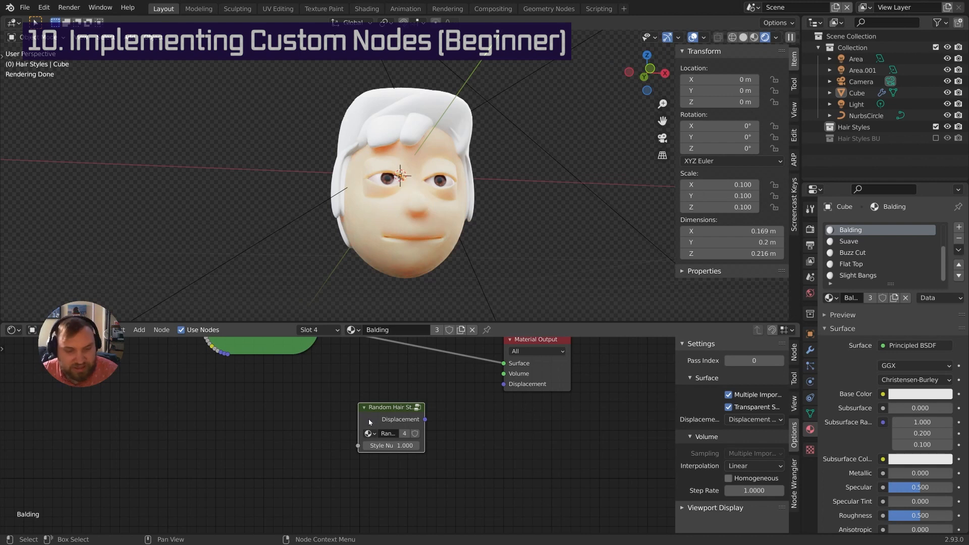
{"action": "key", "text": "Tab"}
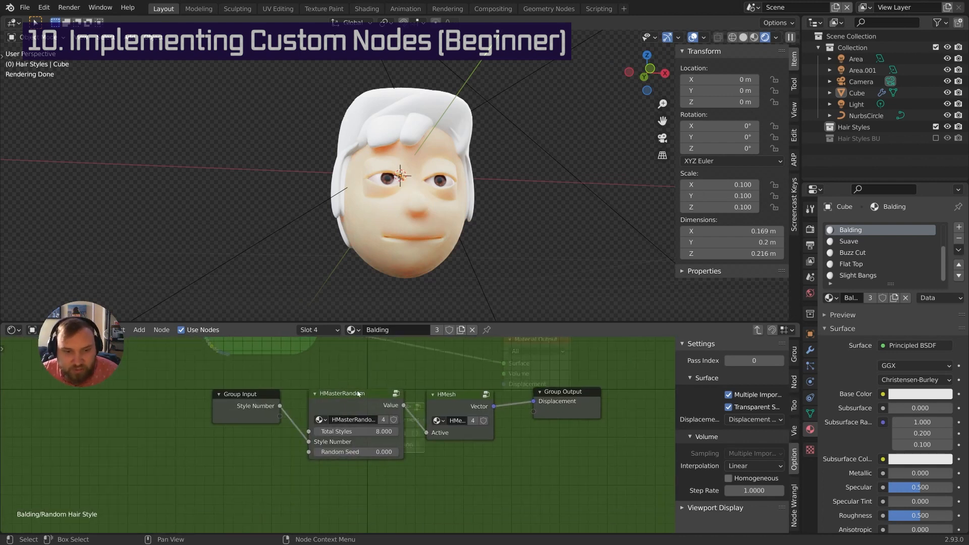
Give the inner HMasterRandom Total Styles 5 and Random Seed 2, then exit the group
{"action": "middle_click_drag", "start_coordinate": [357, 393], "coordinate": [352, 380]}
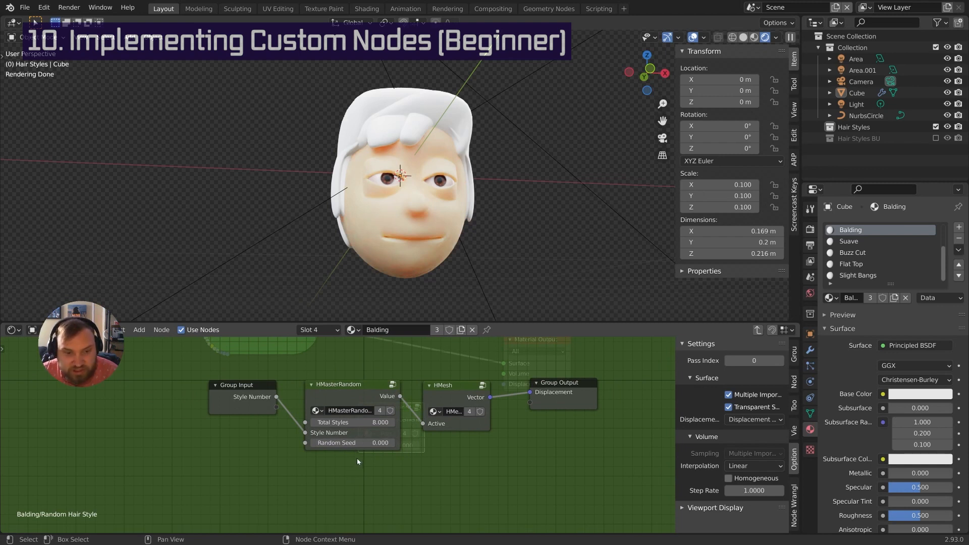
{"action": "left_click", "coordinate": [362, 426]}
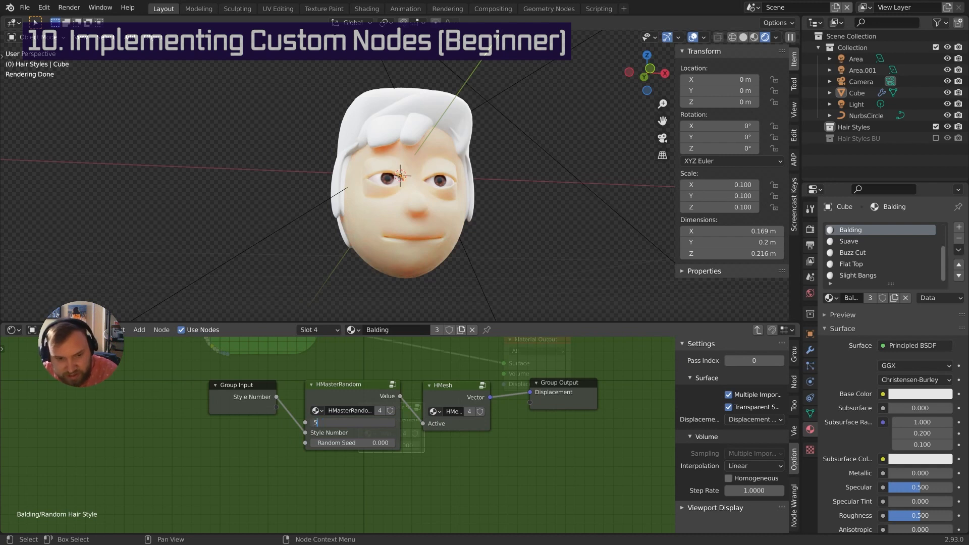
{"action": "type", "text": "5"}
{"action": "key", "text": "Return"}
{"action": "middle_click_drag", "start_coordinate": [364, 452], "coordinate": [357, 461]}
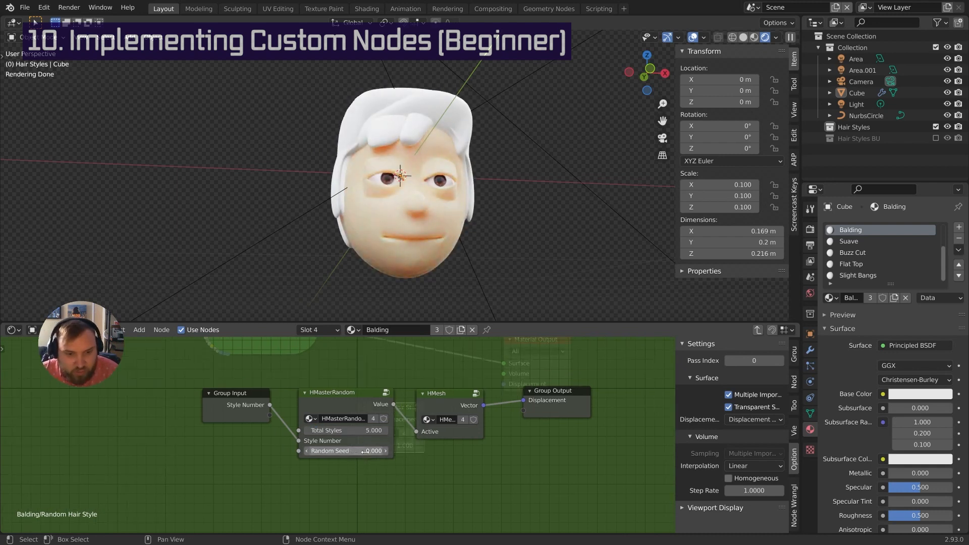
{"action": "left_click", "coordinate": [345, 450]}
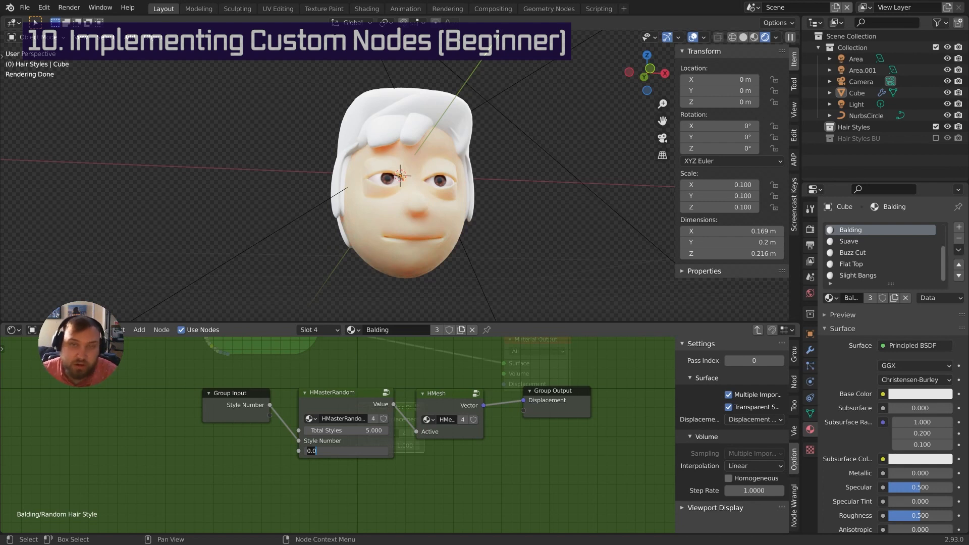
{"action": "key", "text": "Return"}
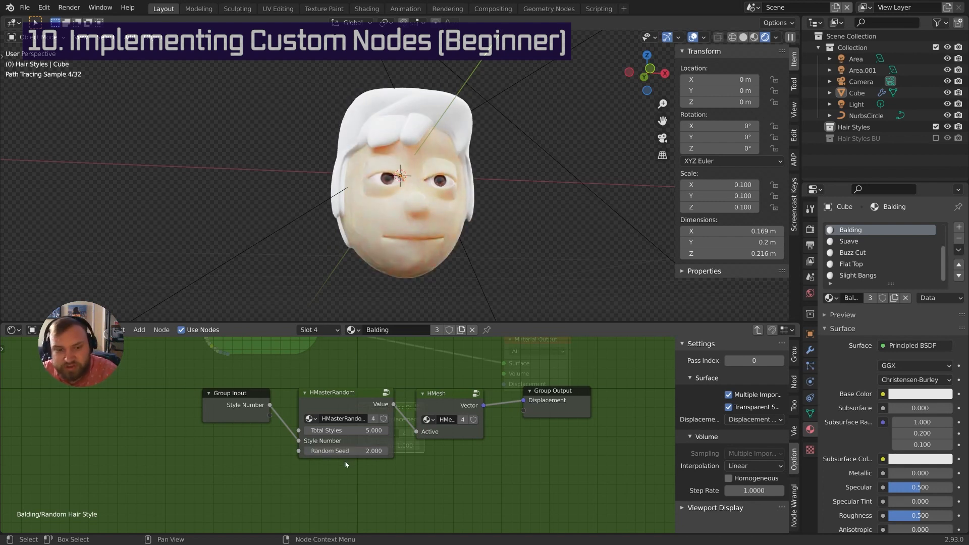
{"action": "middle_click_drag", "start_coordinate": [428, 372], "coordinate": [418, 393]}
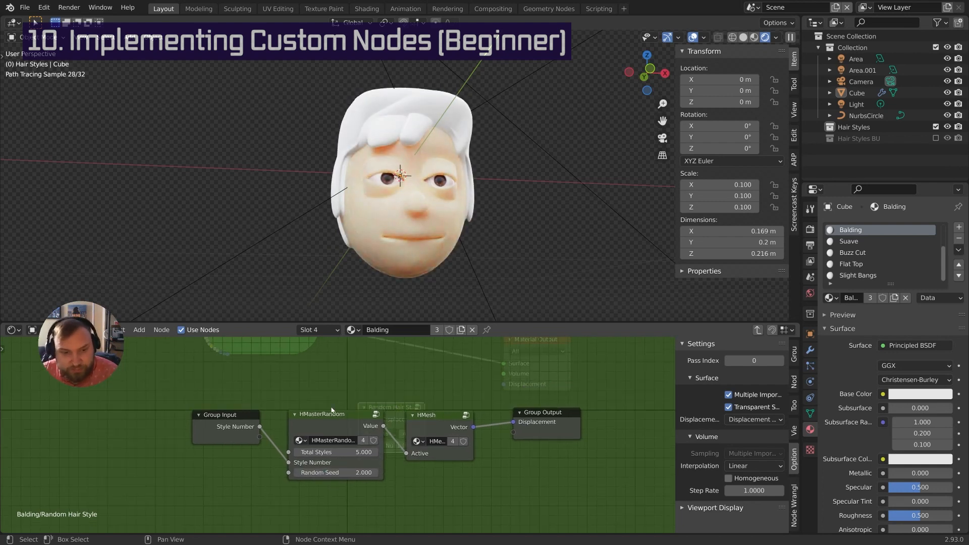
{"action": "left_click", "coordinate": [758, 331]}
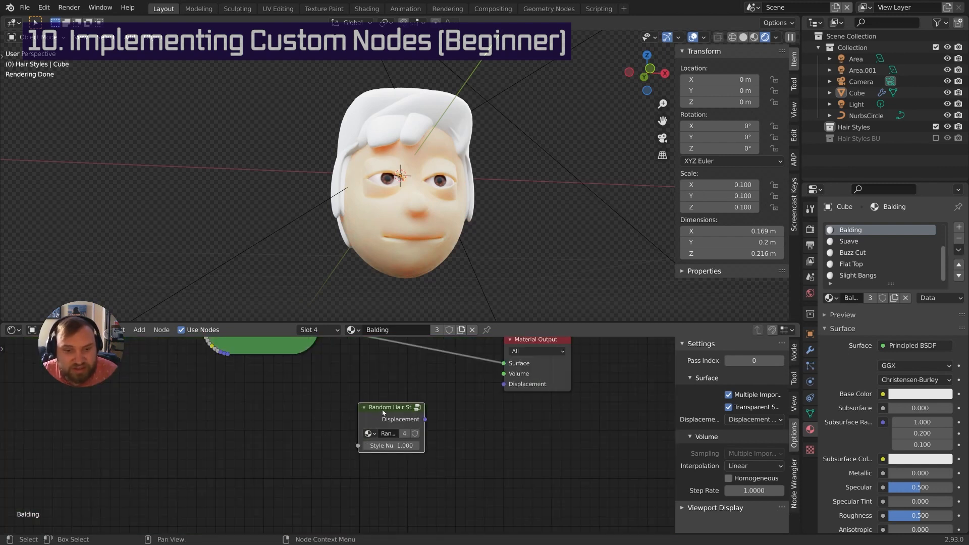
Link Random Hair Style's Displacement to Material Output's Displacement, then switch to the Suave material
{"action": "middle_click_drag", "start_coordinate": [428, 405], "coordinate": [397, 412]}
{"action": "left_click_drag", "start_coordinate": [396, 426], "coordinate": [476, 393]}
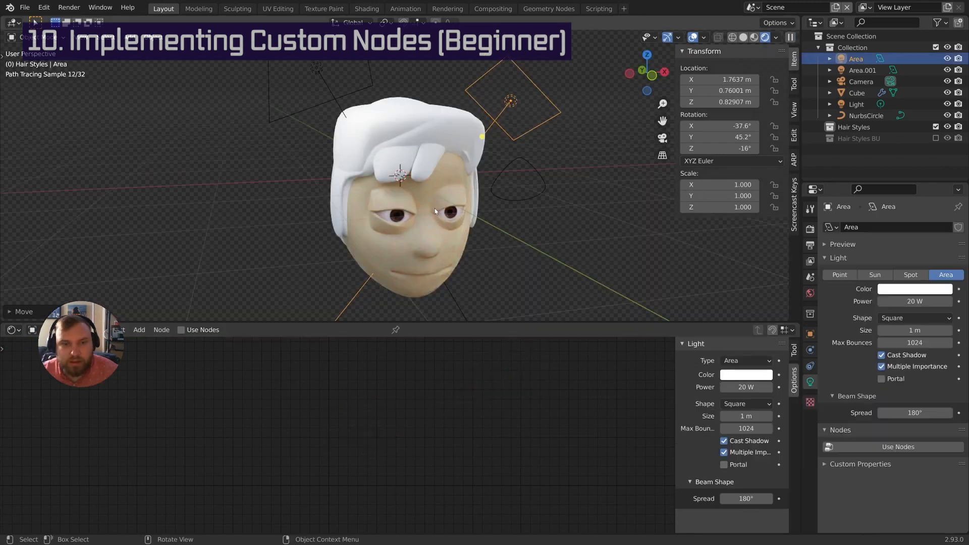
{"action": "left_click", "coordinate": [433, 149]}
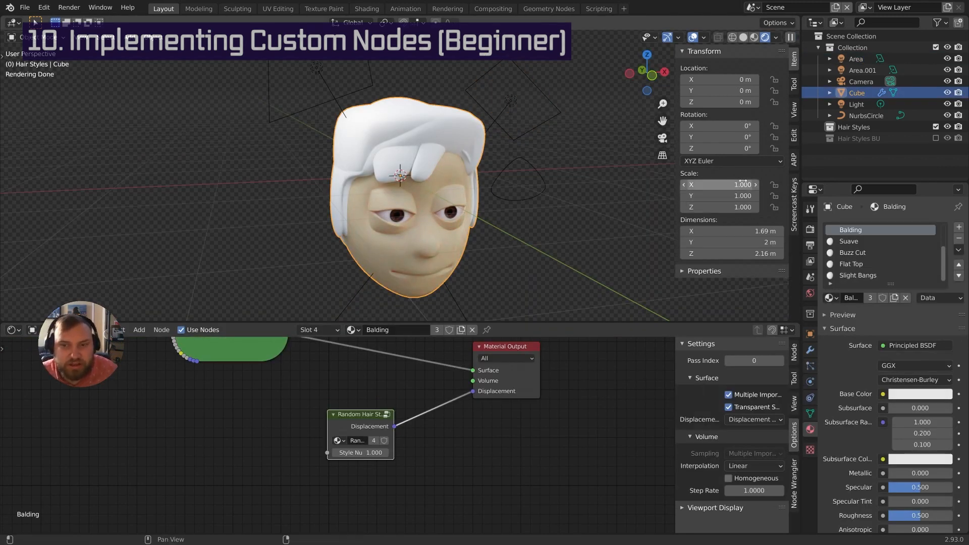
{"action": "mouse_move", "coordinate": [445, 171]}
{"action": "middle_mouse_down"}
{"action": "mouse_move", "coordinate": [470, 174]}
{"action": "mouse_move", "coordinate": [453, 178]}
{"action": "mouse_move", "coordinate": [409, 227]}
{"action": "middle_mouse_up"}
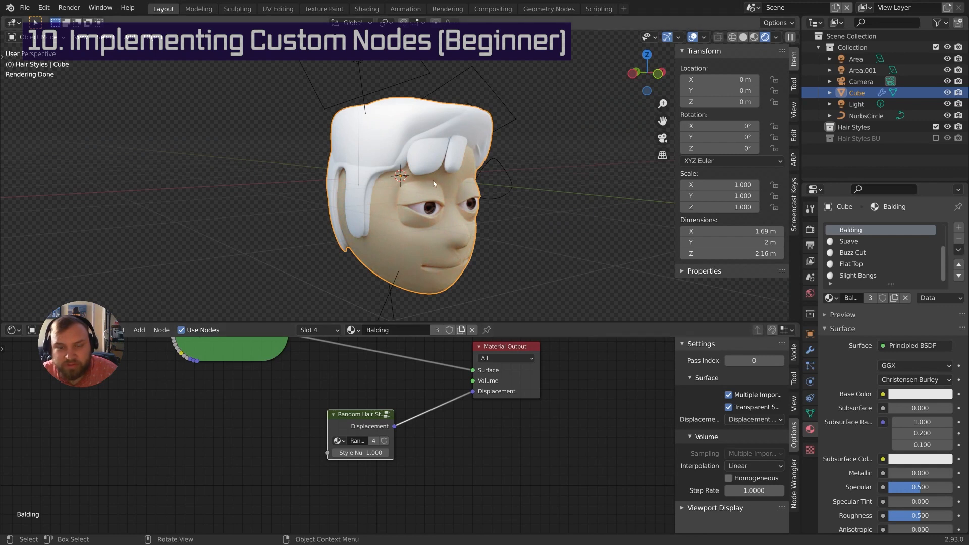
{"action": "middle_click_drag", "start_coordinate": [416, 156], "coordinate": [352, 171]}
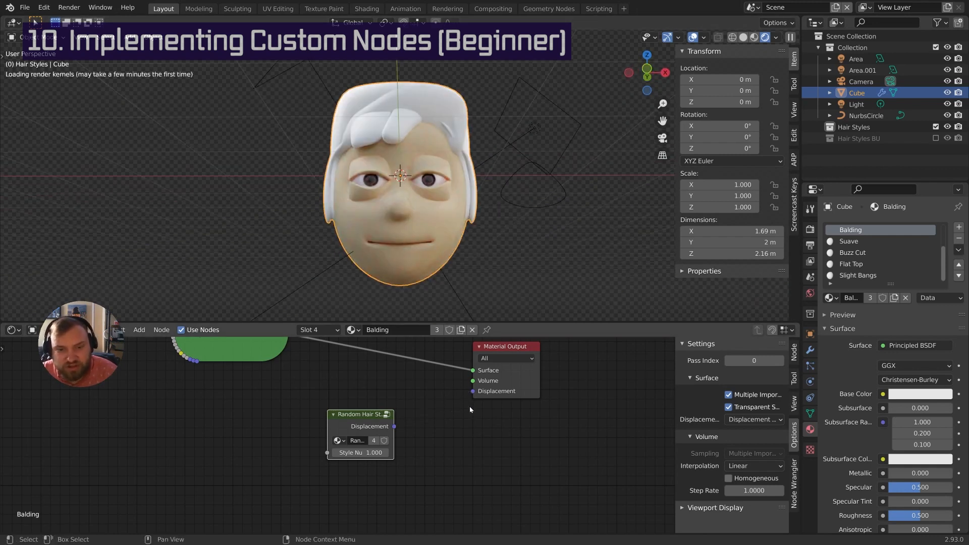
{"action": "left_click_drag", "start_coordinate": [394, 426], "coordinate": [472, 391]}
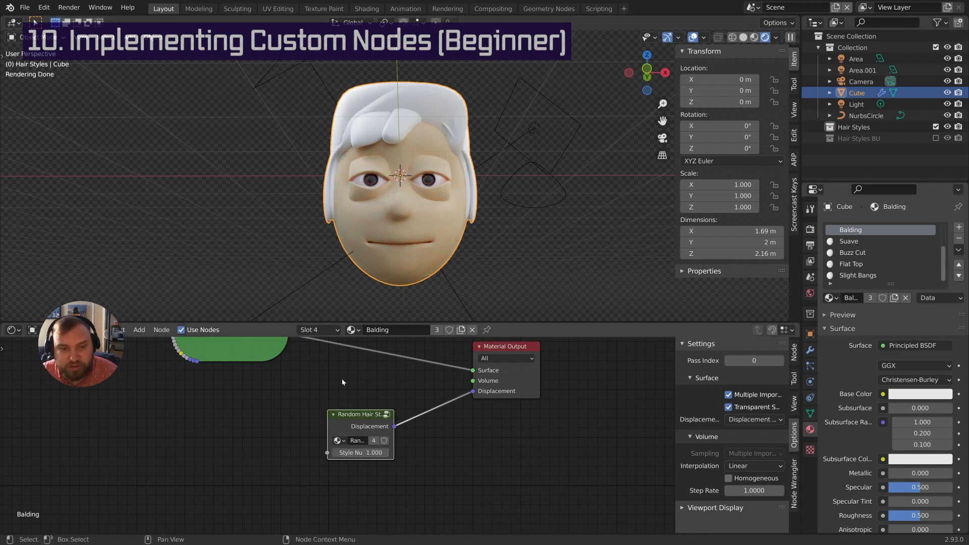
{"action": "left_click", "coordinate": [849, 242]}
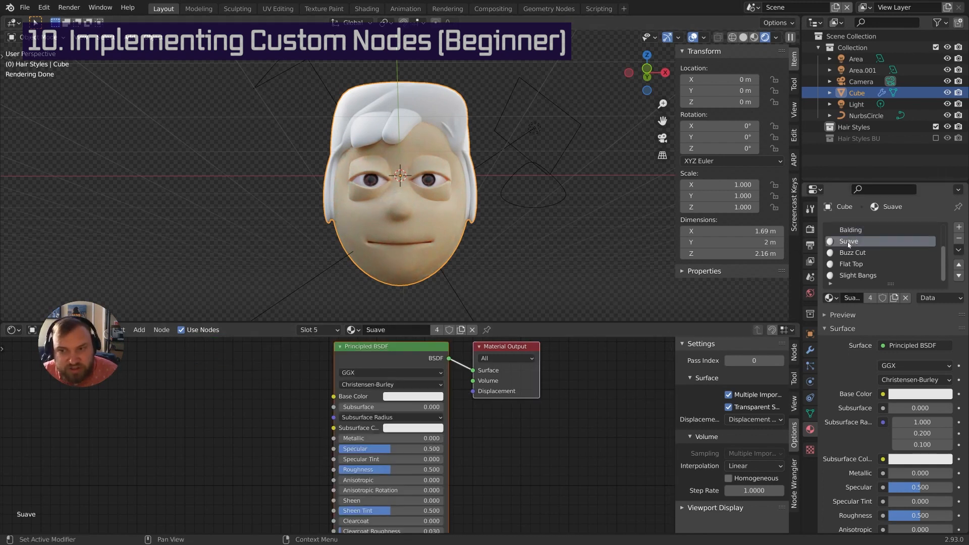
In the Suave material, add a Random Hair Style node driving Displacement with Style Number 2
{"action": "left_click", "coordinate": [378, 364]}
{"action": "key", "text": "h"}
{"action": "middle_click_drag", "start_coordinate": [364, 406], "coordinate": [378, 388]}
{"action": "key", "text": "shift+a"}
{"action": "mouse_move", "coordinate": [378, 388]}
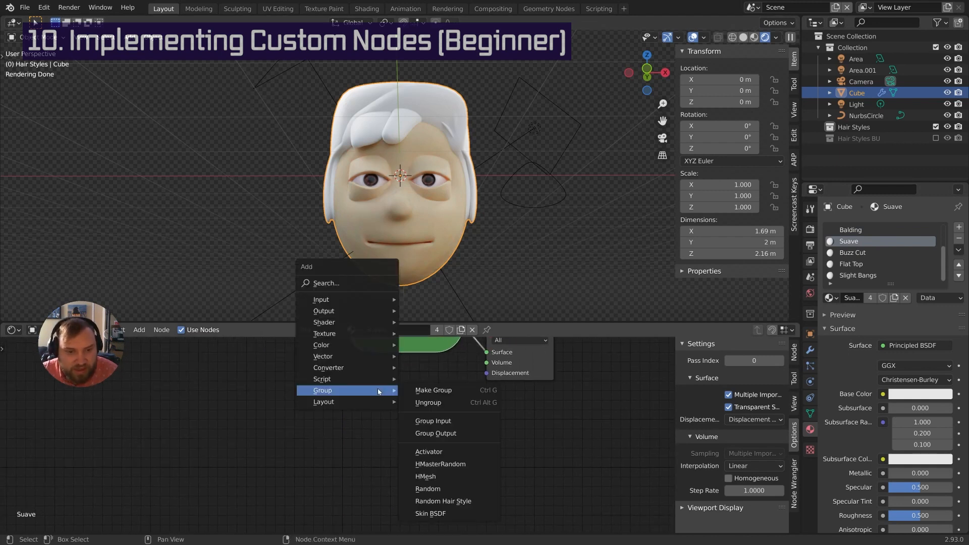
{"action": "left_click", "coordinate": [449, 502]}
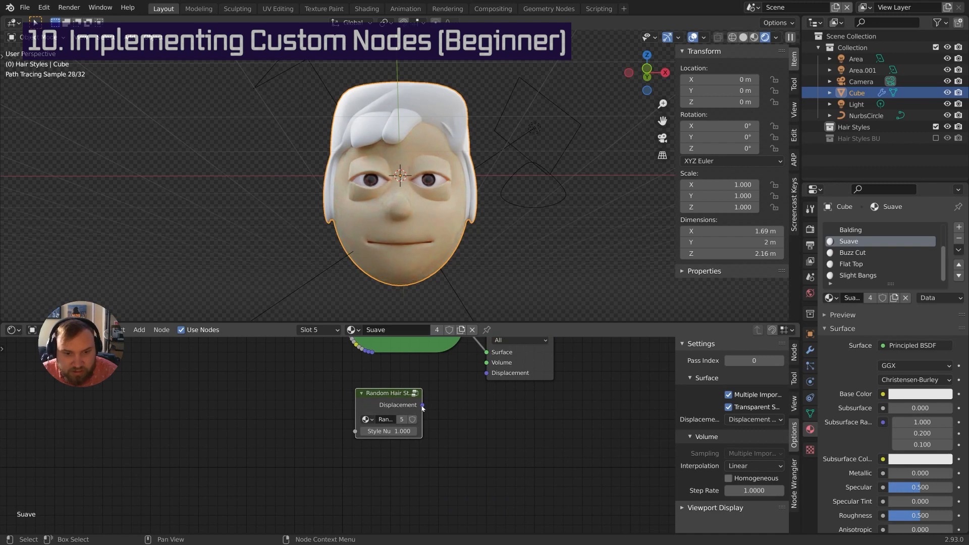
{"action": "left_click_drag", "start_coordinate": [422, 405], "coordinate": [487, 374]}
{"action": "left_click", "coordinate": [398, 431]}
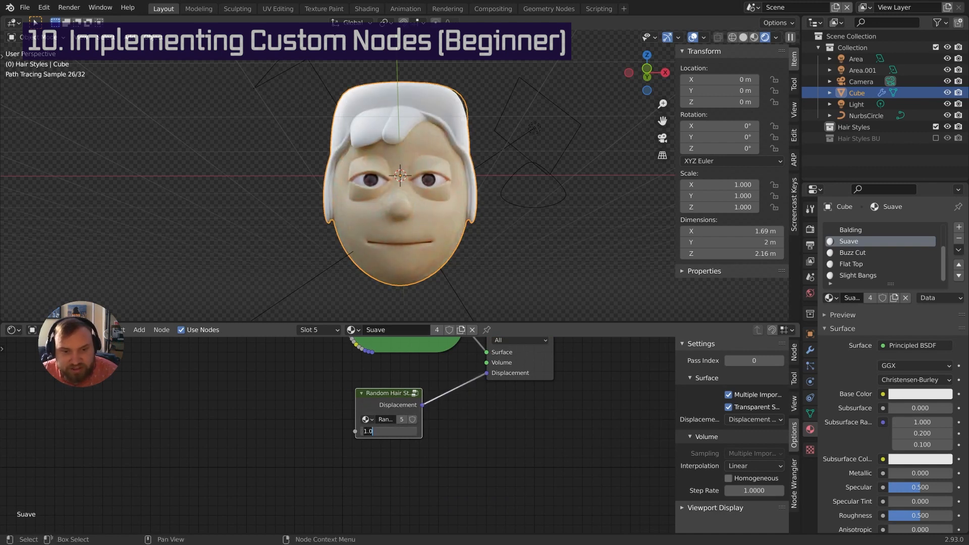
{"action": "type", "text": "2"}
{"action": "key", "text": "Return"}
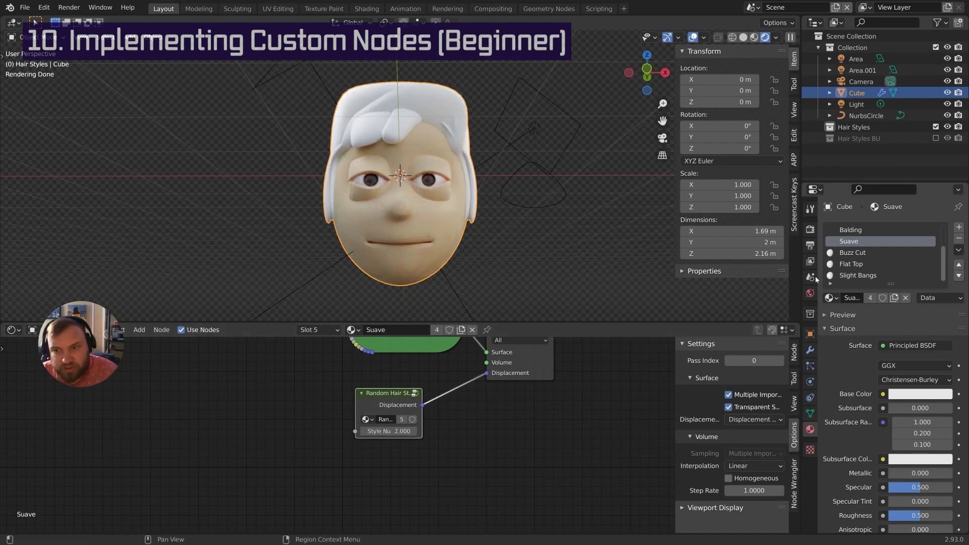
In Buzz Cut, add a Random Hair Style node driving Displacement with Style Number 3, then open Flat Top
{"action": "left_click", "coordinate": [851, 254]}
{"action": "middle_click_drag", "start_coordinate": [398, 358], "coordinate": [417, 419]}
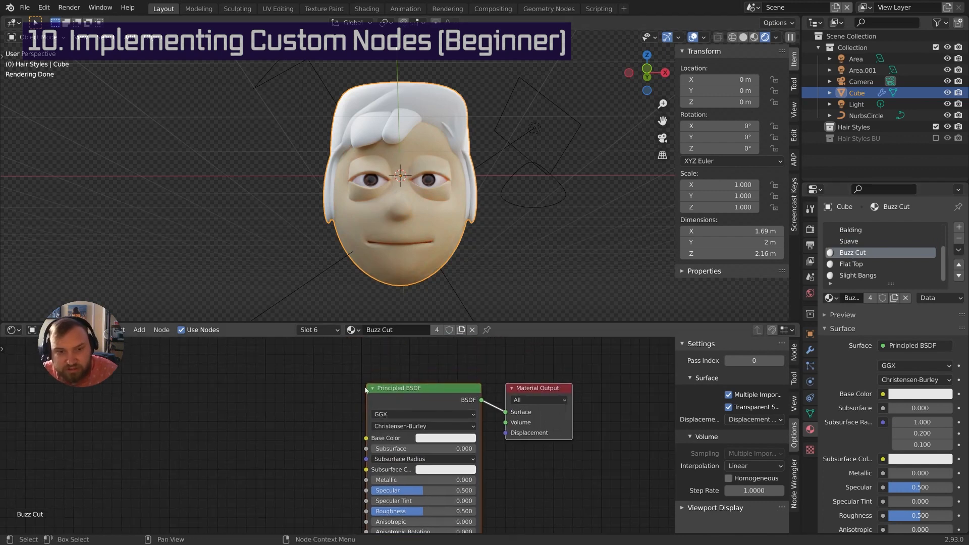
{"action": "left_click", "coordinate": [372, 389]}
{"action": "left_click_drag", "start_coordinate": [395, 403], "coordinate": [355, 327]}
{"action": "middle_click_drag", "start_coordinate": [396, 391], "coordinate": [420, 359]}
{"action": "key", "text": "shift+a"}
{"action": "mouse_move", "coordinate": [412, 402]}
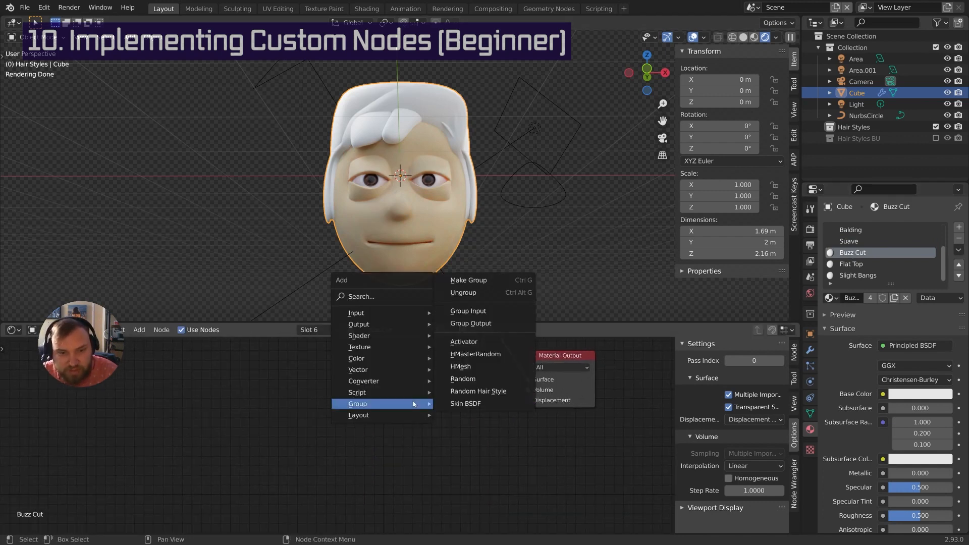
{"action": "left_click", "coordinate": [472, 391]}
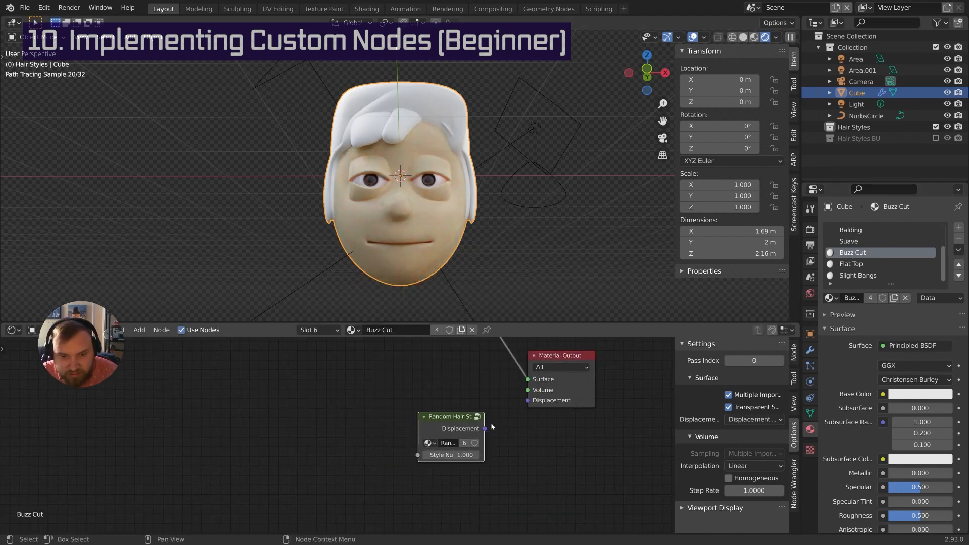
{"action": "left_click_drag", "start_coordinate": [485, 428], "coordinate": [528, 400]}
{"action": "double_click", "coordinate": [460, 455]}
{"action": "type", "text": "3"}
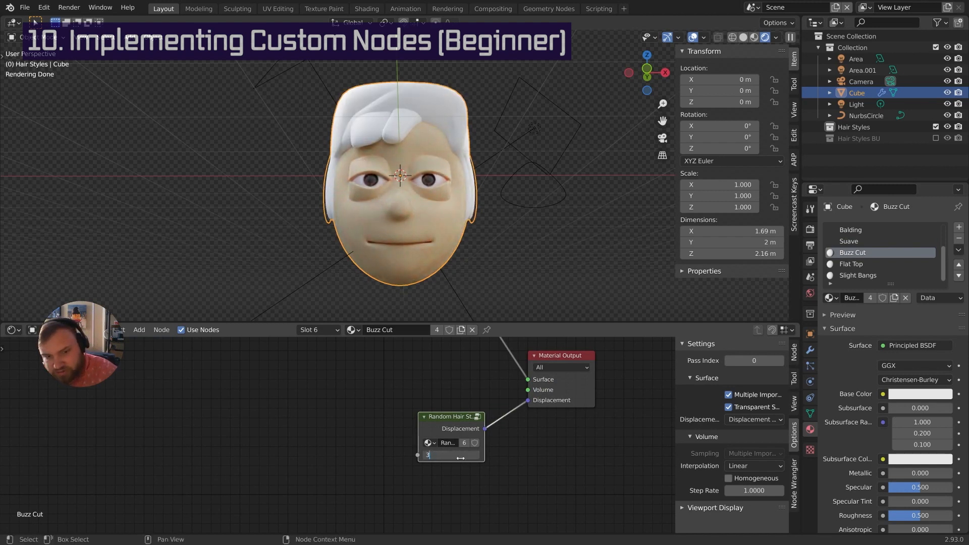
{"action": "key", "text": "Return"}
{"action": "left_click", "coordinate": [424, 417]}
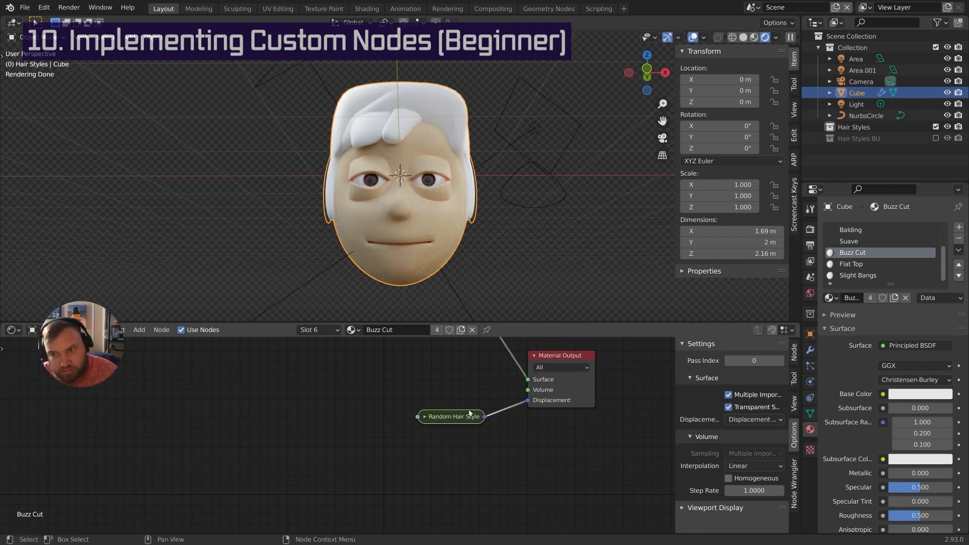
{"action": "left_click", "coordinate": [864, 265]}
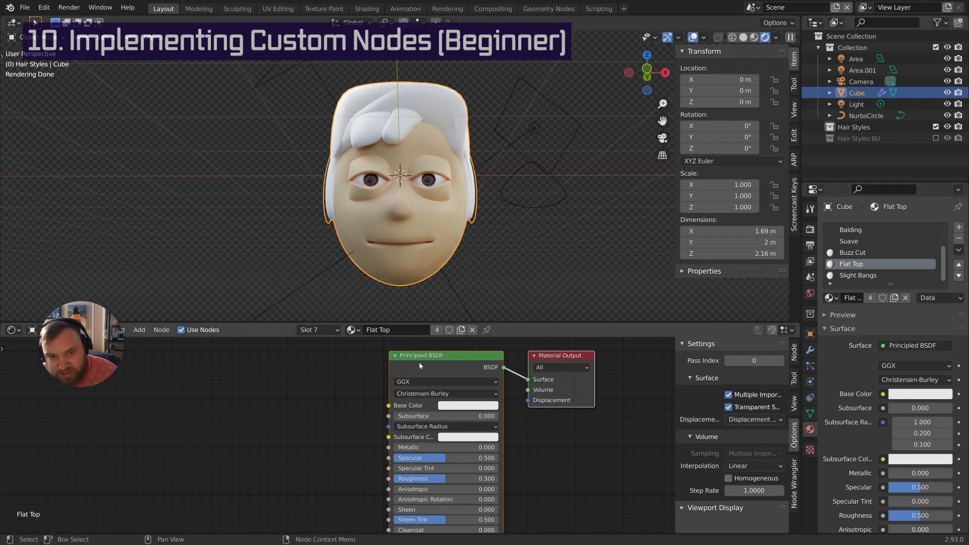
{"action": "key", "text": "h"}
{"action": "middle_click_drag", "start_coordinate": [408, 368], "coordinate": [425, 338]}
{"action": "key", "text": "shift+a"}
{"action": "mouse_move", "coordinate": [403, 387]}
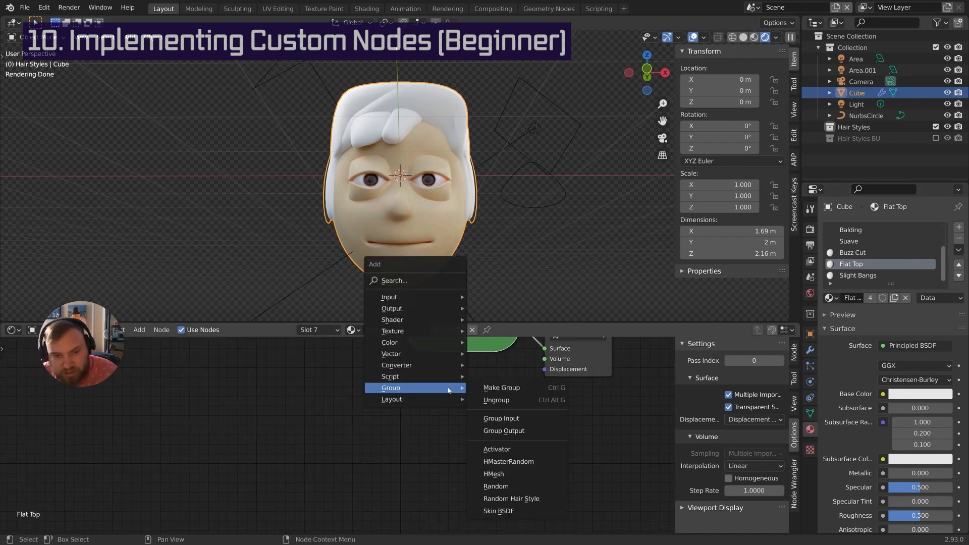
{"action": "left_click", "coordinate": [508, 499]}
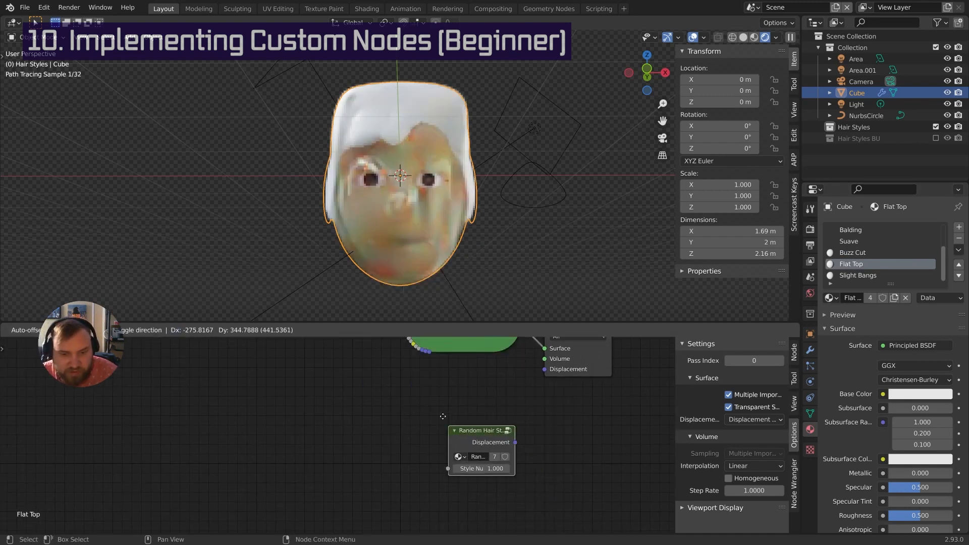
{"action": "left_click", "coordinate": [450, 401]}
{"action": "left_click_drag", "start_coordinate": [483, 395], "coordinate": [545, 372]}
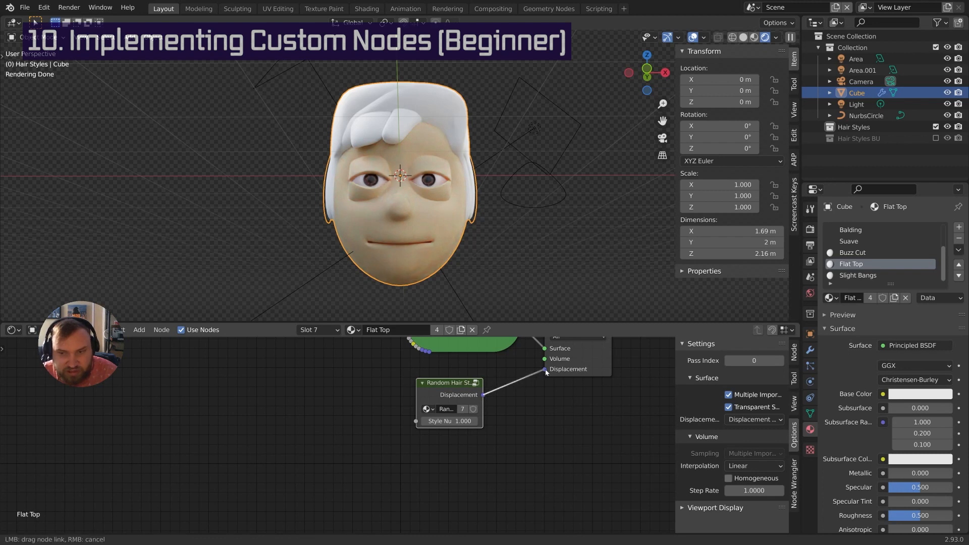
{"action": "left_click", "coordinate": [448, 422]}
{"action": "type", "text": "4"}
{"action": "key", "text": "Return"}
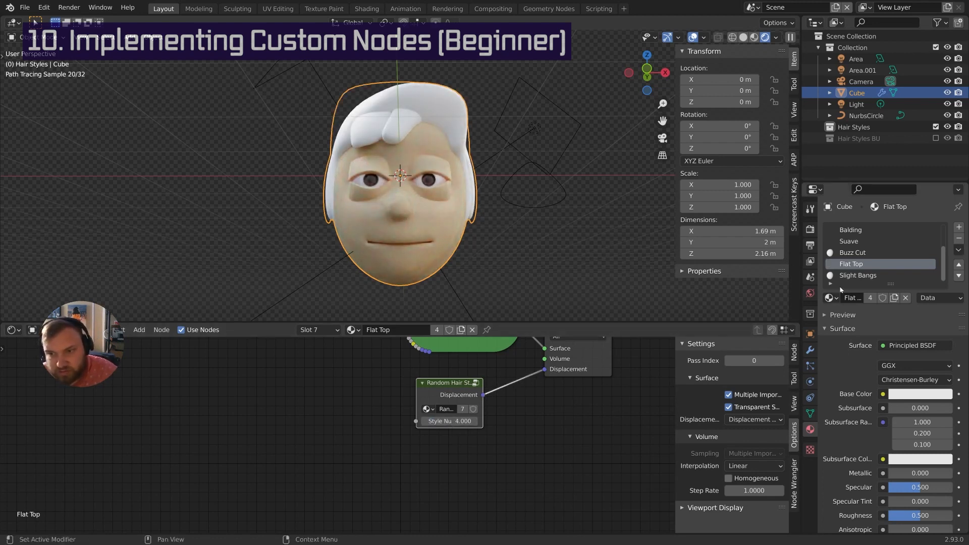
{"action": "left_click", "coordinate": [858, 275]}
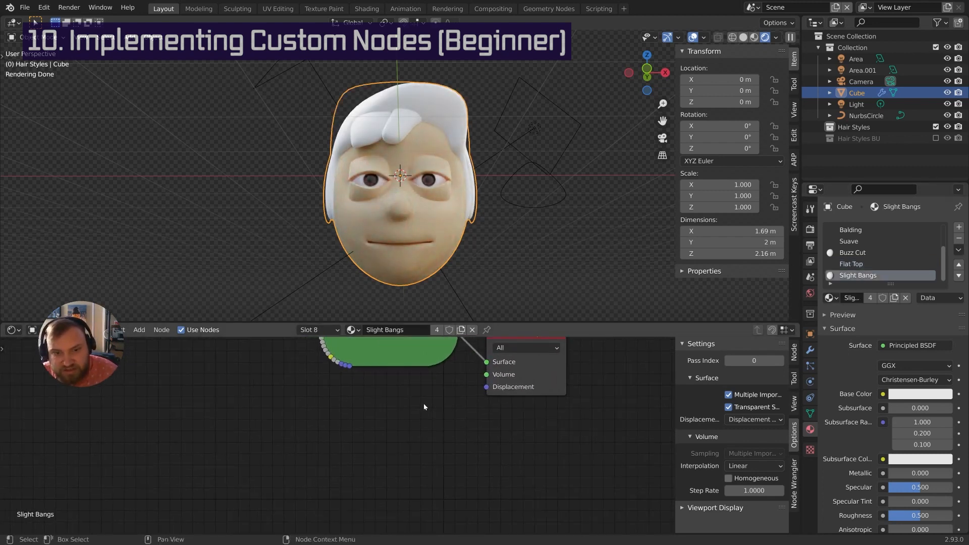
{"action": "key", "text": "shift+a"}
{"action": "mouse_move", "coordinate": [427, 400]}
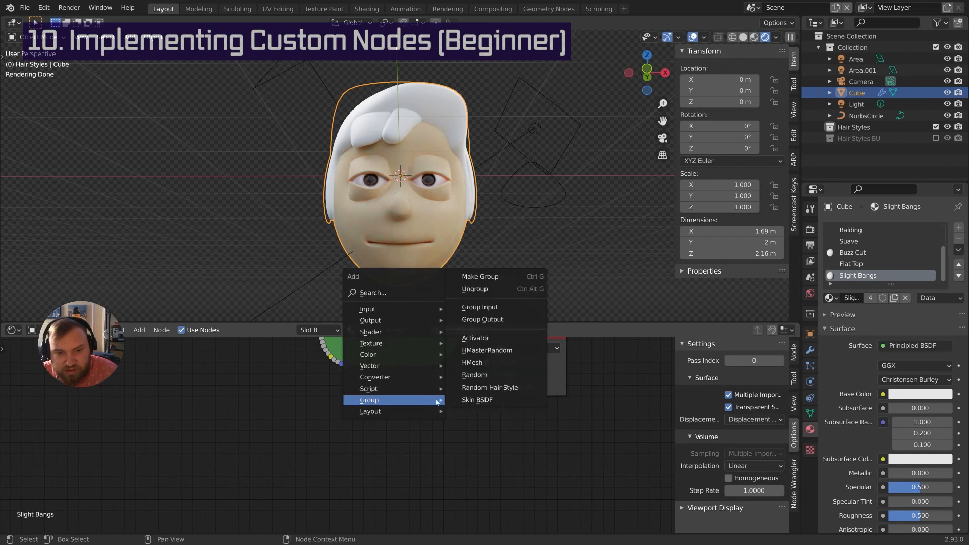
{"action": "left_click", "coordinate": [486, 392]}
{"action": "left_click", "coordinate": [429, 429]}
{"action": "left_click_drag", "start_coordinate": [429, 426], "coordinate": [487, 387]}
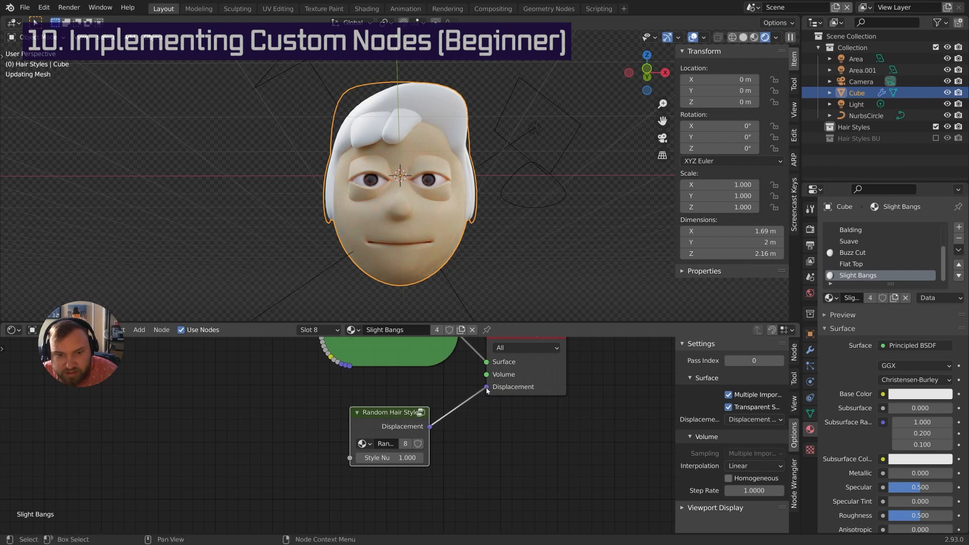
{"action": "double_click", "coordinate": [393, 458]}
{"action": "type", "text": "5"}
{"action": "key", "text": "Return"}
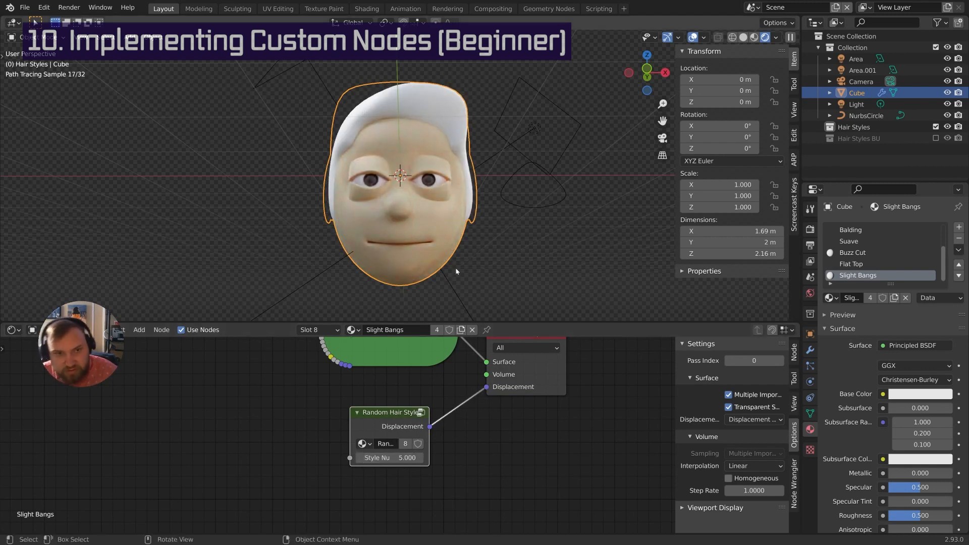
{"action": "middle_click_drag", "start_coordinate": [456, 271], "coordinate": [480, 260]}
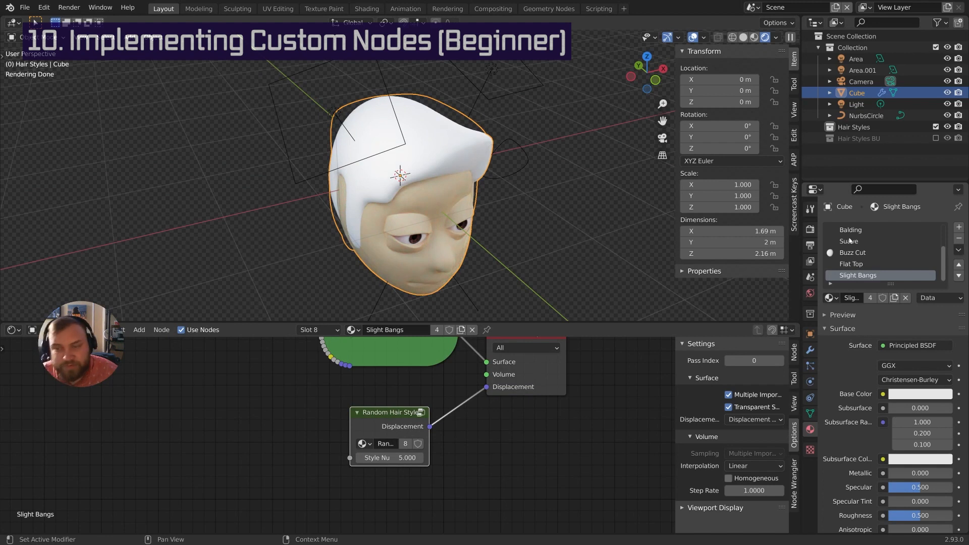
{"action": "middle_click_drag", "start_coordinate": [554, 222], "coordinate": [520, 201]}
{"action": "left_click", "coordinate": [533, 230]}
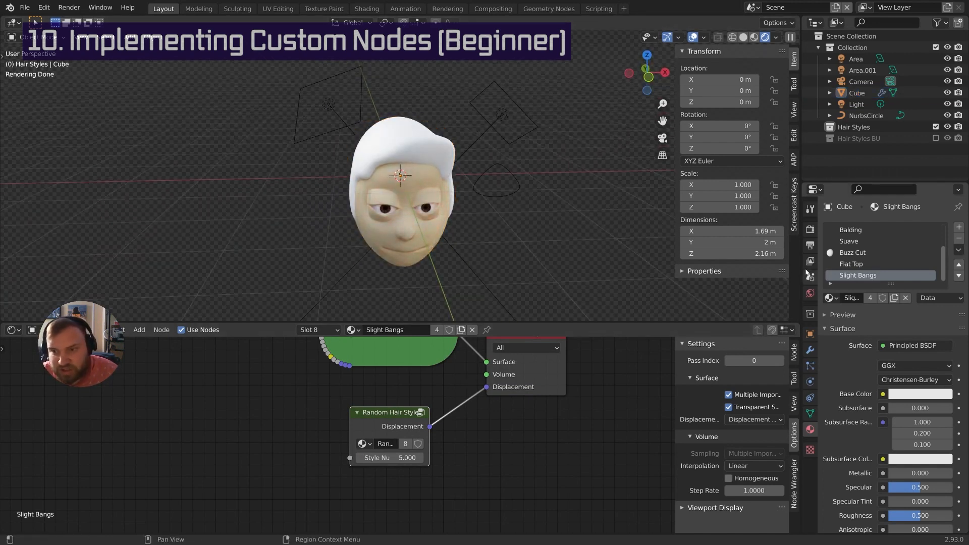
{"action": "middle_click_drag", "start_coordinate": [380, 391], "coordinate": [399, 425]}
{"action": "scroll", "coordinate": [397, 410], "scroll_direction": "down", "scroll_amount": 2}
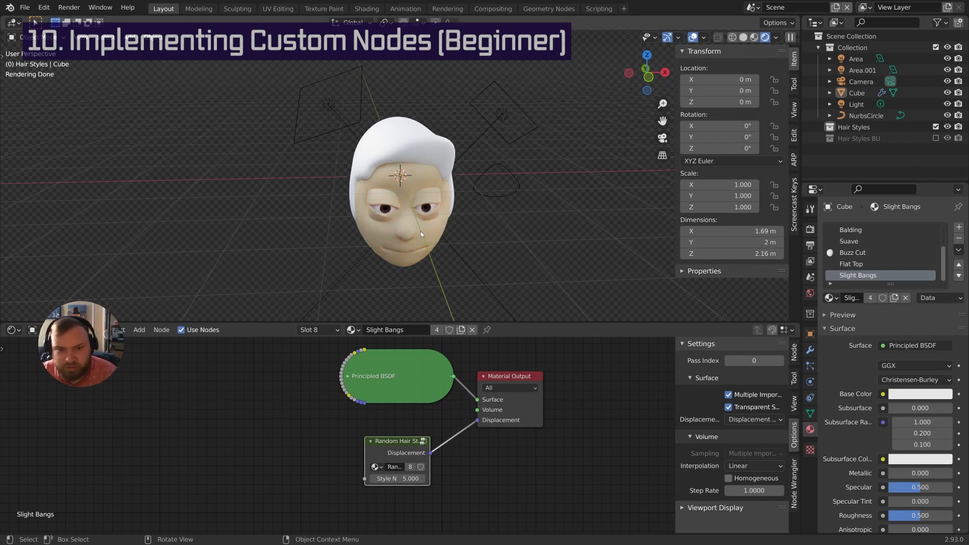
{"action": "mouse_move", "coordinate": [419, 234]}
{"action": "middle_mouse_down"}
{"action": "mouse_move", "coordinate": [439, 212]}
{"action": "mouse_move", "coordinate": [438, 195]}
{"action": "mouse_move", "coordinate": [477, 205]}
{"action": "middle_mouse_up"}
Select the head and inspect it in solid and rendered shading
{"action": "left_click", "coordinate": [421, 184]}
{"action": "mouse_move", "coordinate": [421, 184]}
{"action": "middle_mouse_down"}
{"action": "mouse_move", "coordinate": [413, 214]}
{"action": "mouse_move", "coordinate": [428, 228]}
{"action": "mouse_move", "coordinate": [392, 211]}
{"action": "mouse_move", "coordinate": [446, 218]}
{"action": "mouse_move", "coordinate": [371, 153]}
{"action": "mouse_move", "coordinate": [431, 189]}
{"action": "mouse_move", "coordinate": [411, 196]}
{"action": "mouse_move", "coordinate": [419, 257]}
{"action": "mouse_move", "coordinate": [411, 246]}
{"action": "mouse_move", "coordinate": [423, 233]}
{"action": "mouse_move", "coordinate": [393, 240]}
{"action": "middle_mouse_up"}
{"action": "key", "text": "z"}
{"action": "scroll", "coordinate": [447, 217], "scroll_direction": "up", "scroll_amount": 3}
{"action": "key", "text": "z"}
Duplicate the head twice along X to start a row of three heads
{"action": "key", "text": "shift+d"}
{"action": "key", "text": "x"}
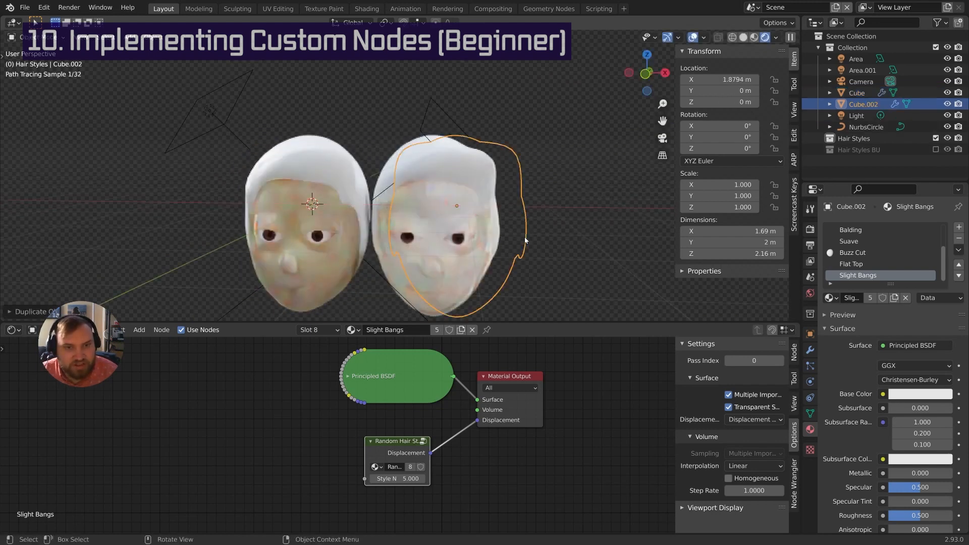
{"action": "left_click", "coordinate": [525, 229]}
{"action": "middle_click_drag", "start_coordinate": [525, 229], "coordinate": [441, 205]}
{"action": "key", "text": "shift+d"}
{"action": "key", "text": "x"}
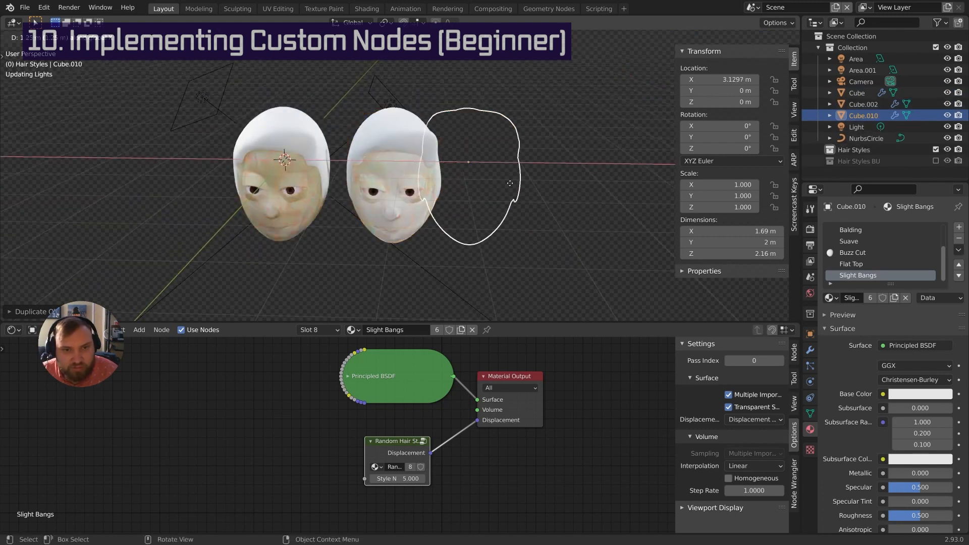
{"action": "left_click", "coordinate": [542, 183]}
{"action": "middle_click_drag", "start_coordinate": [543, 184], "coordinate": [449, 187], "text": "shift"}
Add three more X-axis copies, extending the row to six heads
{"action": "key", "text": "shift+d"}
{"action": "key", "text": "x"}
{"action": "left_click", "coordinate": [566, 175]}
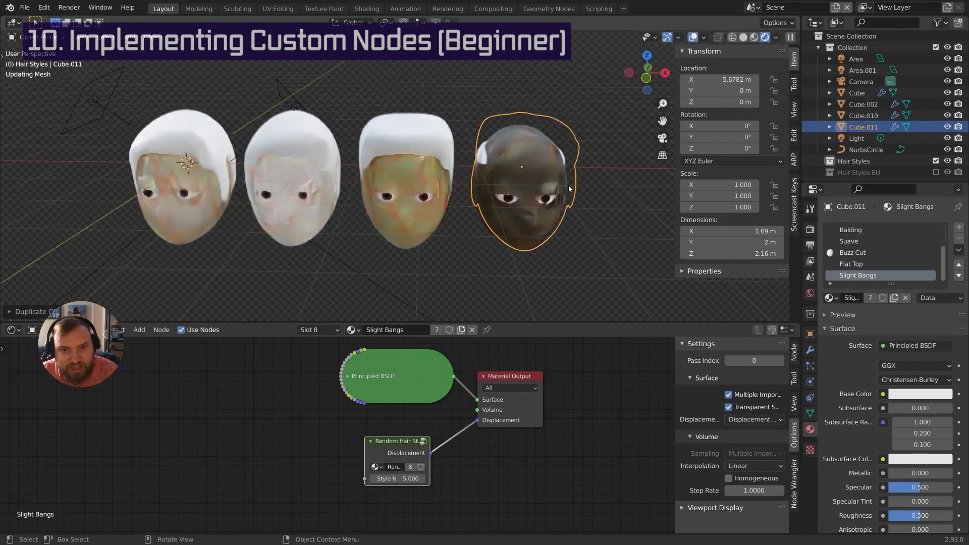
{"action": "middle_click_drag", "start_coordinate": [568, 175], "coordinate": [506, 190], "text": "shift"}
{"action": "key", "text": "shift+d"}
{"action": "key", "text": "x"}
{"action": "left_click", "coordinate": [499, 181]}
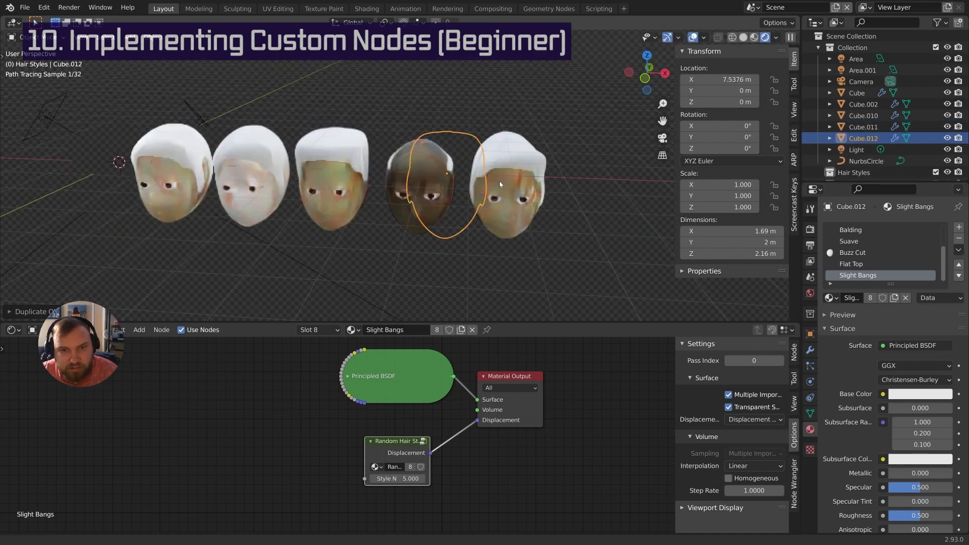
{"action": "middle_click_drag", "start_coordinate": [626, 187], "coordinate": [504, 189], "text": "shift"}
{"action": "key", "text": "shift+d"}
{"action": "key", "text": "x"}
{"action": "left_click", "coordinate": [552, 198]}
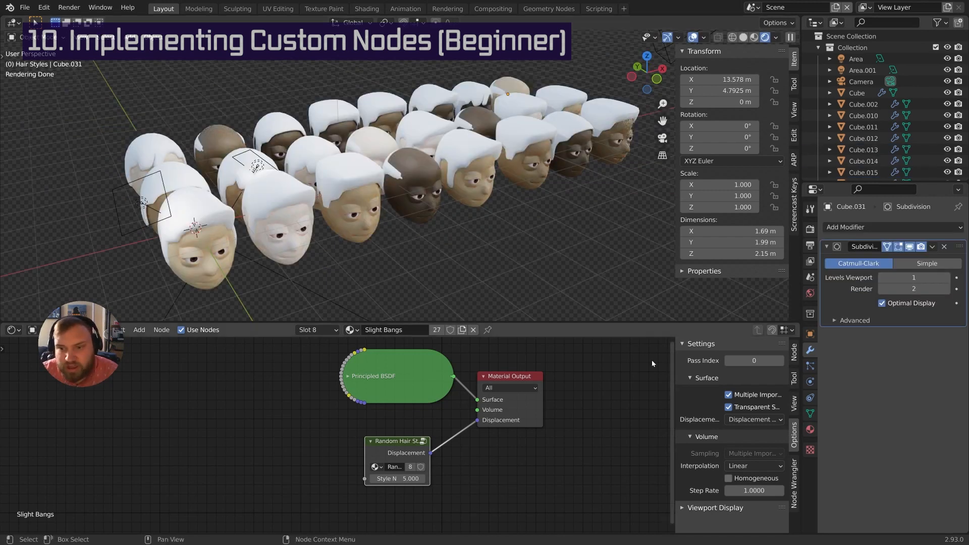
Move the Random Hair Style node below Material Output and expand the Principled BSDF
{"action": "left_click", "coordinate": [333, 329]}
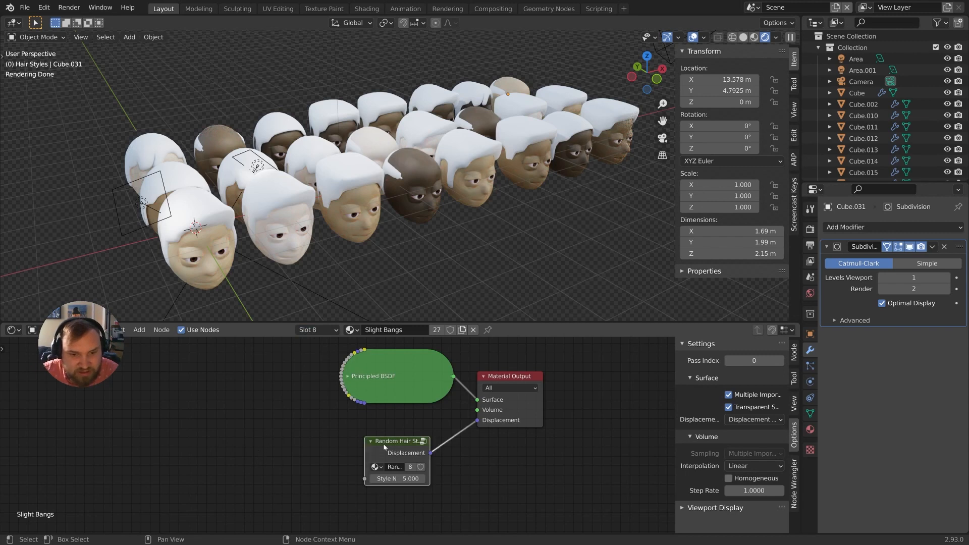
{"action": "left_click_drag", "start_coordinate": [384, 444], "coordinate": [501, 446]}
{"action": "left_click", "coordinate": [348, 377]}
{"action": "mouse_move", "coordinate": [382, 394]}
{"action": "middle_mouse_down"}
{"action": "mouse_move", "coordinate": [383, 374]}
{"action": "mouse_move", "coordinate": [404, 373]}
{"action": "middle_mouse_up"}
Change the hair base colour from white to a dark olive tone
{"action": "left_click", "coordinate": [419, 407]}
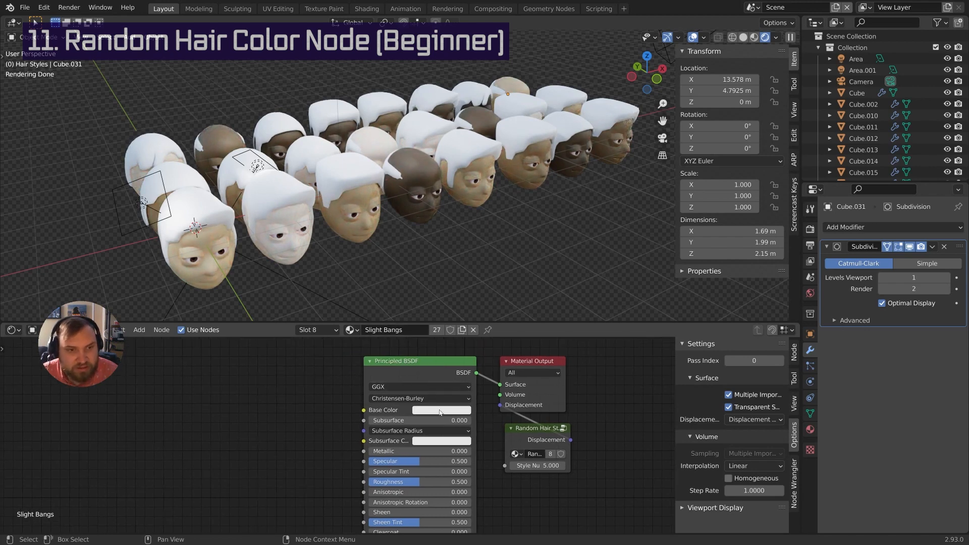
{"action": "left_click", "coordinate": [440, 412]}
{"action": "left_click", "coordinate": [441, 322]}
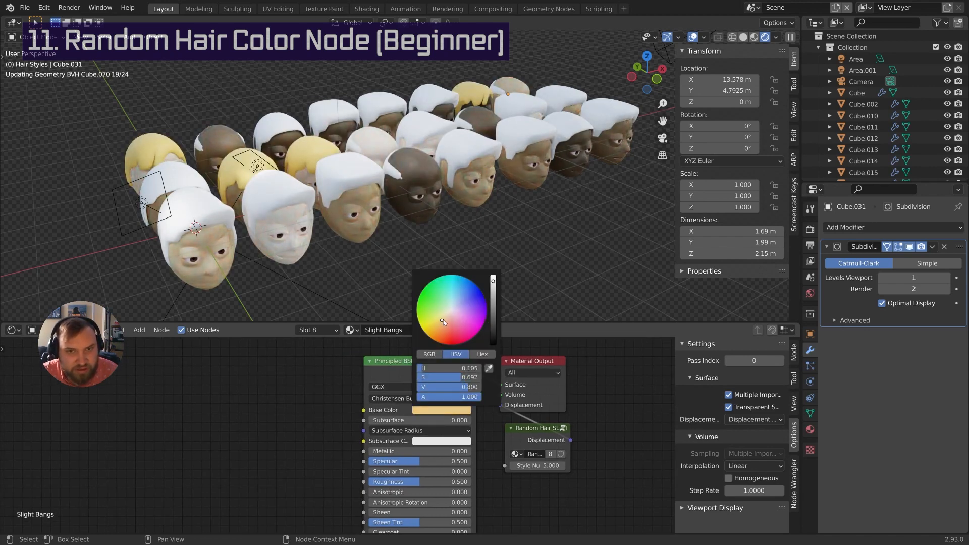
{"action": "left_click_drag", "start_coordinate": [442, 319], "coordinate": [441, 317]}
{"action": "left_click", "coordinate": [493, 314]}
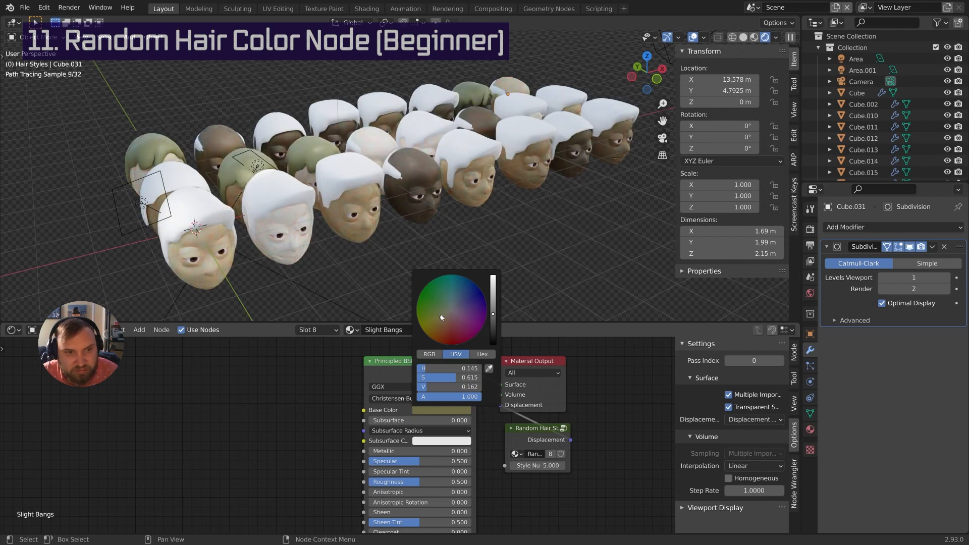
{"action": "middle_click_drag", "start_coordinate": [523, 297], "coordinate": [401, 227]}
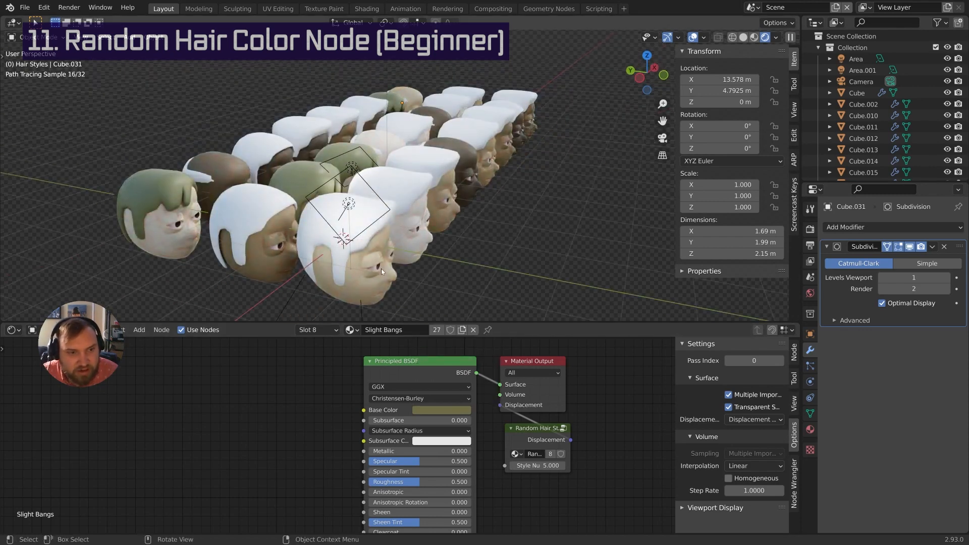
{"action": "middle_click_drag", "start_coordinate": [381, 269], "coordinate": [372, 197]}
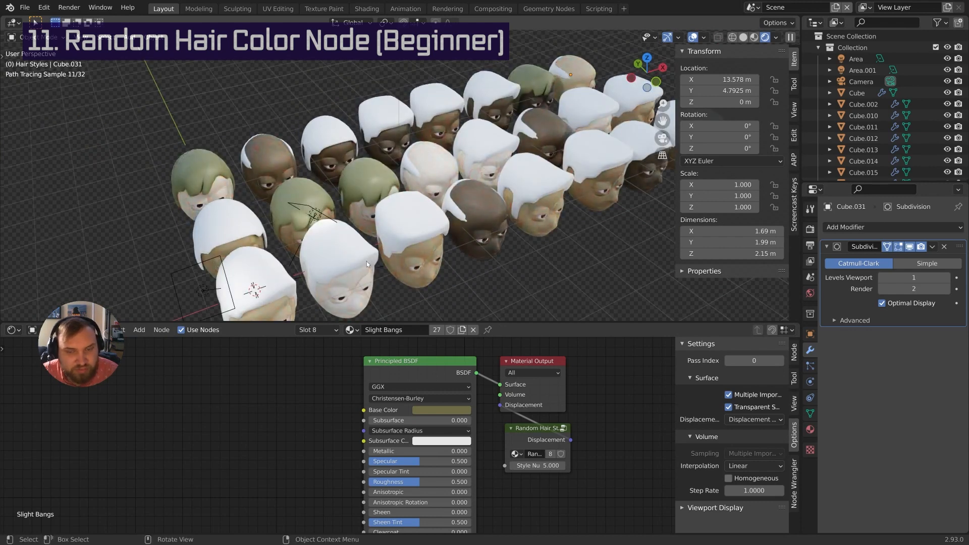
Clear space on the node canvas for a new node, cancelling a first node search
{"action": "middle_click_drag", "start_coordinate": [255, 399], "coordinate": [320, 395]}
{"action": "key", "text": "shift+a"}
{"action": "mouse_move", "coordinate": [322, 388]}
{"action": "left_click", "coordinate": [309, 284]}
{"action": "key", "text": "Escape"}
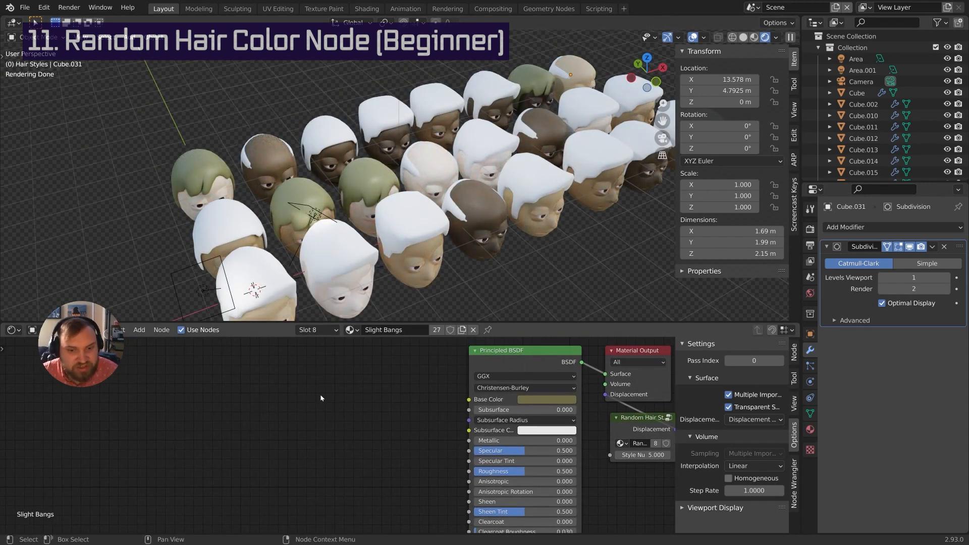
{"action": "scroll", "coordinate": [314, 438], "scroll_direction": "up", "scroll_amount": 1}
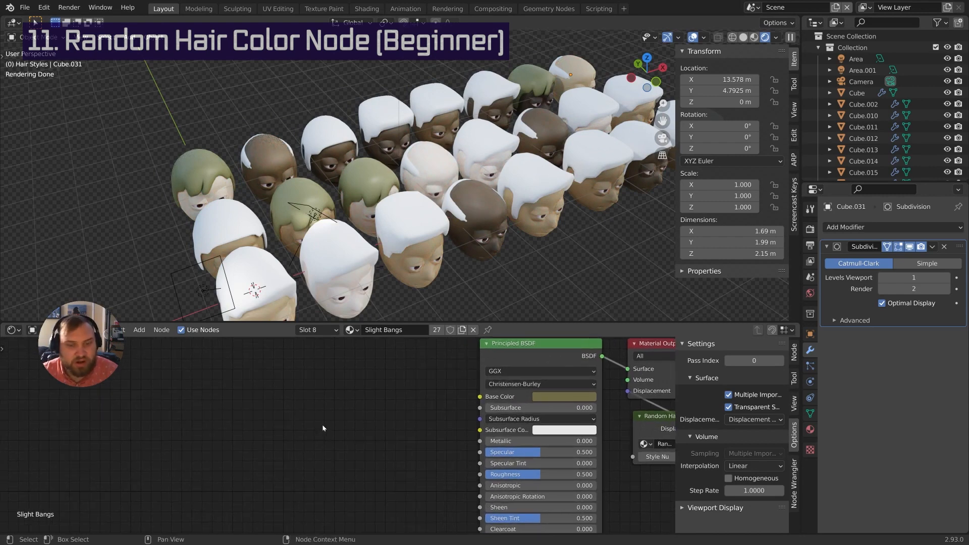
{"action": "key", "text": "shift+a"}
Add the Random node group with seed 3 and move it to the left
{"action": "mouse_move", "coordinate": [311, 512]}
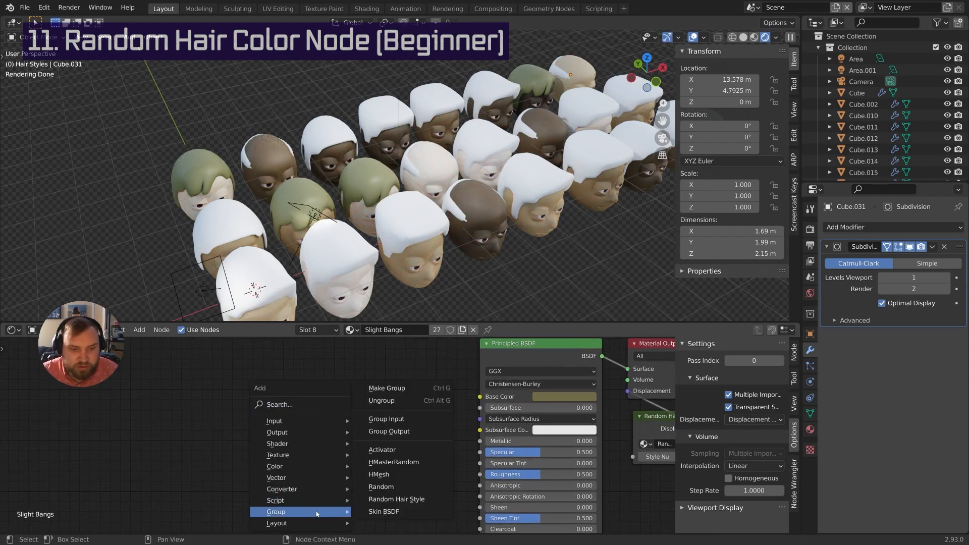
{"action": "left_click", "coordinate": [392, 486]}
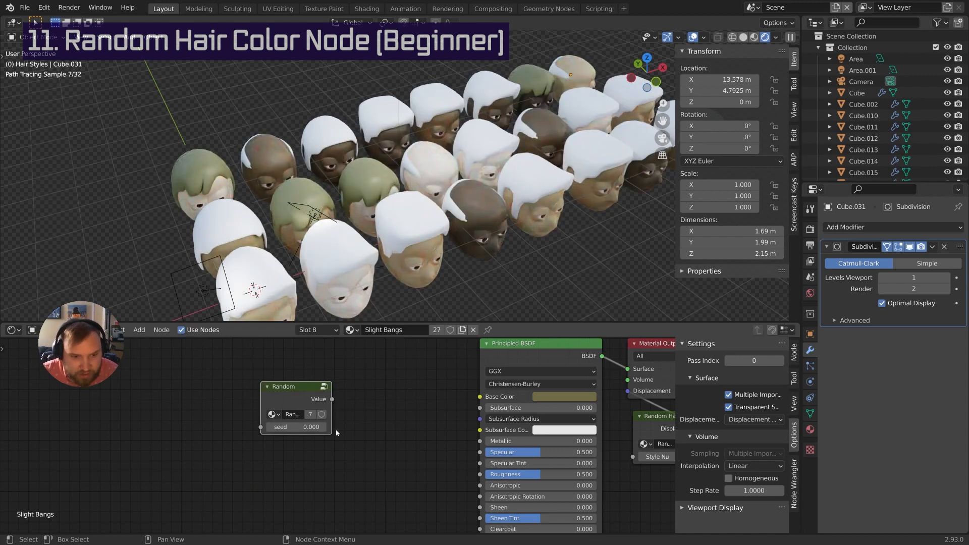
{"action": "type", "text": "3"}
{"action": "key", "text": "Return"}
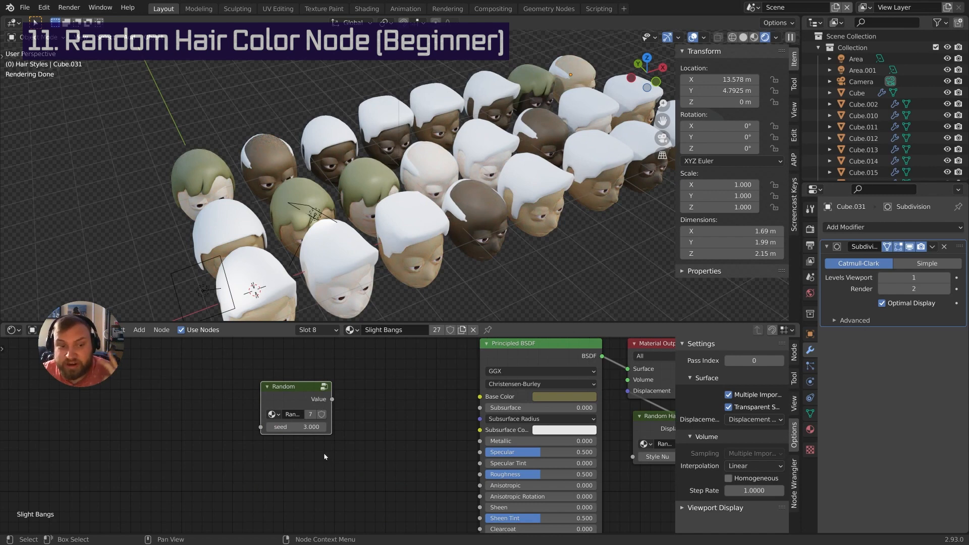
{"action": "middle_click_drag", "start_coordinate": [346, 385], "coordinate": [370, 368]}
{"action": "key", "text": "g"}
{"action": "left_click", "coordinate": [291, 370]}
{"action": "middle_click_drag", "start_coordinate": [305, 381], "coordinate": [353, 412]}
Add a ColorRamp node via search 'col' and place it beside the Principled BSDF
{"action": "key", "text": "shift+a"}
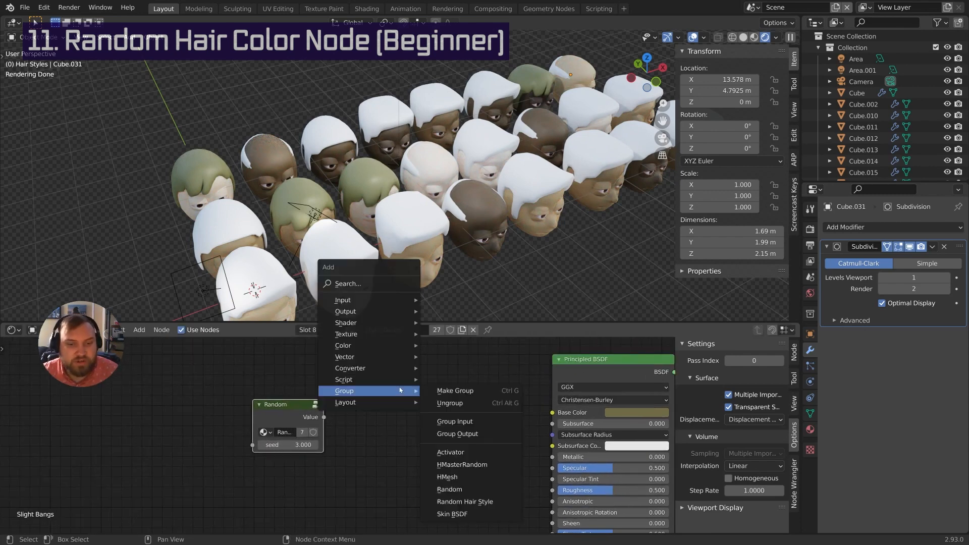
{"action": "left_click", "coordinate": [390, 284]}
{"action": "type", "text": "c"}
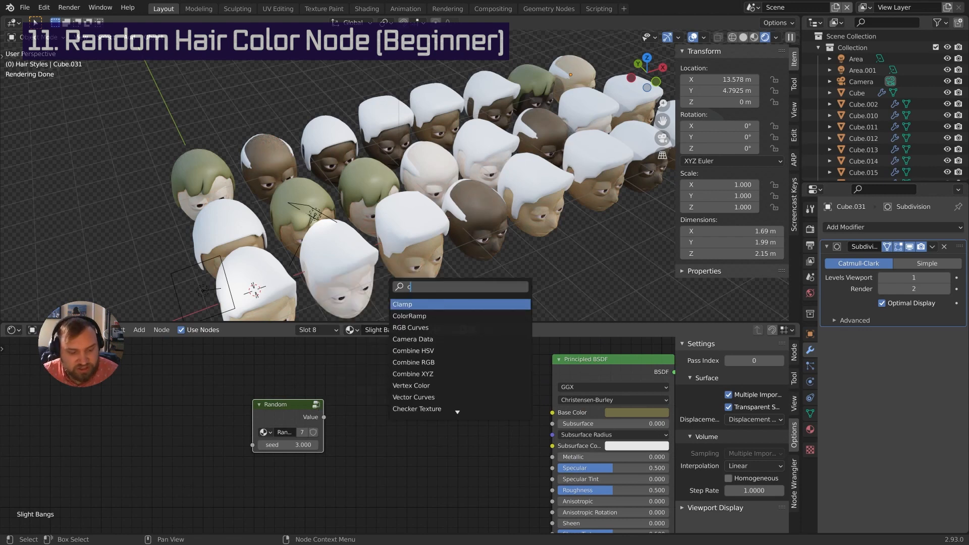
{"action": "type", "text": "ol"}
{"action": "key", "text": "Return"}
{"action": "left_click", "coordinate": [377, 364]}
{"action": "middle_click_drag", "start_coordinate": [377, 364], "coordinate": [411, 360]}
{"action": "left_click_drag", "start_coordinate": [315, 410], "coordinate": [280, 410]}
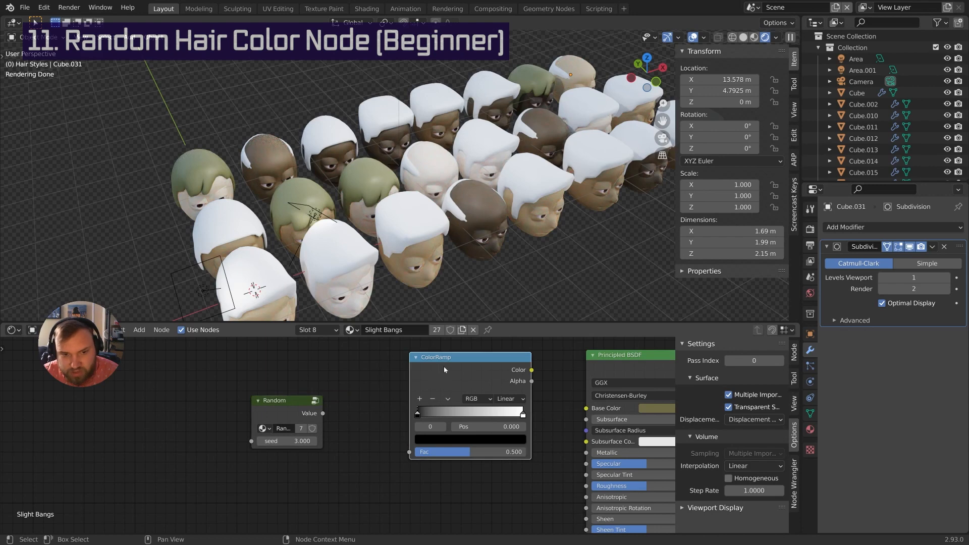
Slide the ramp's right colour stop to 0.274 and make it dark brown
{"action": "left_click_drag", "start_coordinate": [444, 365], "coordinate": [427, 372]}
{"action": "middle_click_drag", "start_coordinate": [428, 372], "coordinate": [412, 379]}
{"action": "left_click_drag", "start_coordinate": [427, 381], "coordinate": [426, 379]}
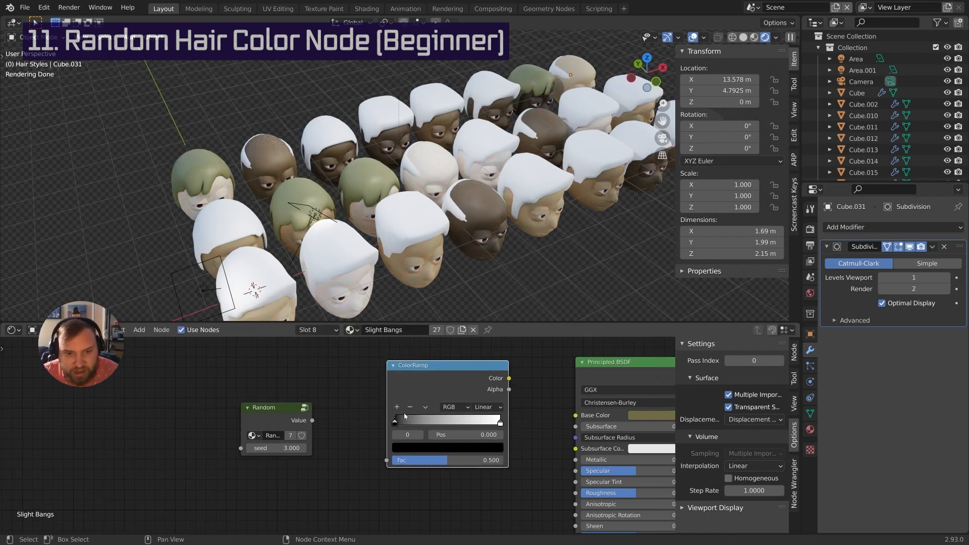
{"action": "left_click", "coordinate": [395, 424]}
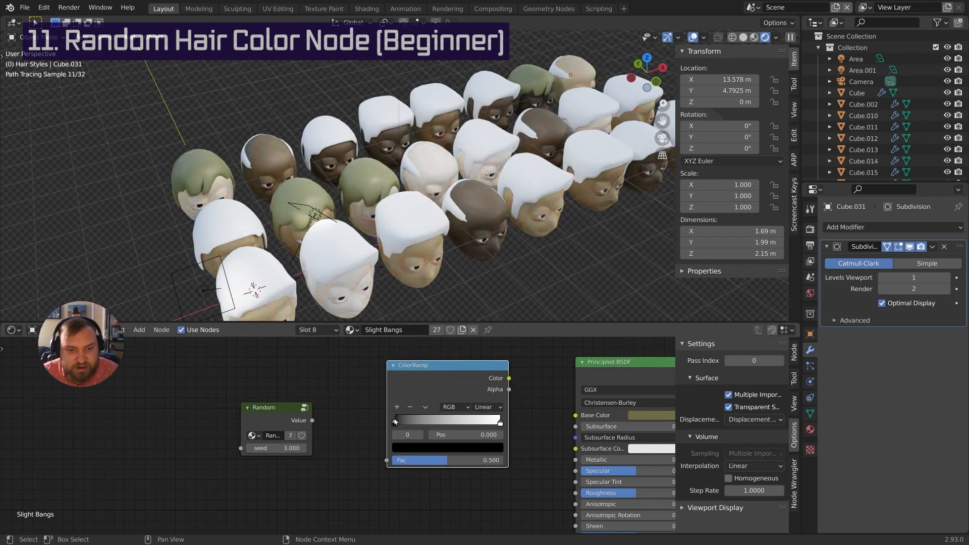
{"action": "left_click_drag", "start_coordinate": [395, 423], "coordinate": [396, 425]}
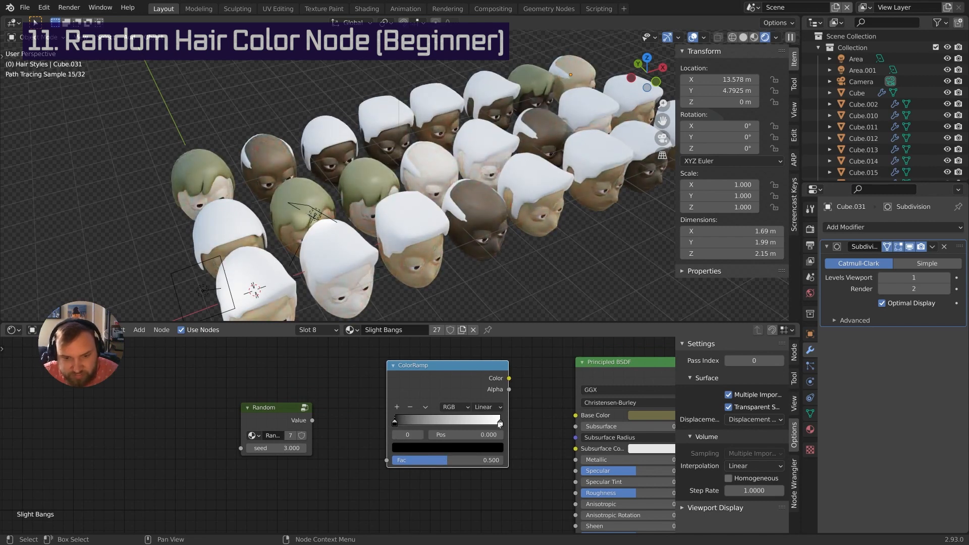
{"action": "left_click_drag", "start_coordinate": [498, 423], "coordinate": [421, 424]}
{"action": "left_click", "coordinate": [434, 447]}
{"action": "left_click", "coordinate": [428, 355]}
{"action": "left_click_drag", "start_coordinate": [479, 323], "coordinate": [478, 359]}
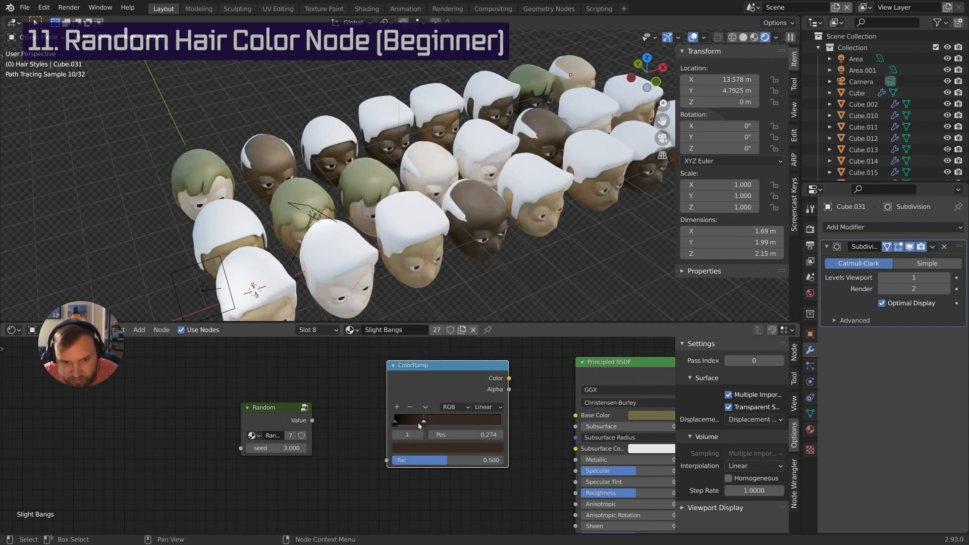
Add a third stop around 0.484 coloured tan
{"action": "left_click_drag", "start_coordinate": [418, 423], "coordinate": [415, 423]}
{"action": "left_click", "coordinate": [397, 407]}
{"action": "left_click_drag", "start_coordinate": [408, 423], "coordinate": [447, 422]}
{"action": "left_click", "coordinate": [440, 447]}
{"action": "left_click", "coordinate": [425, 350]}
{"action": "left_click_drag", "start_coordinate": [479, 343], "coordinate": [478, 325]}
{"action": "scroll", "coordinate": [479, 480], "scroll_direction": "up", "scroll_amount": 4}
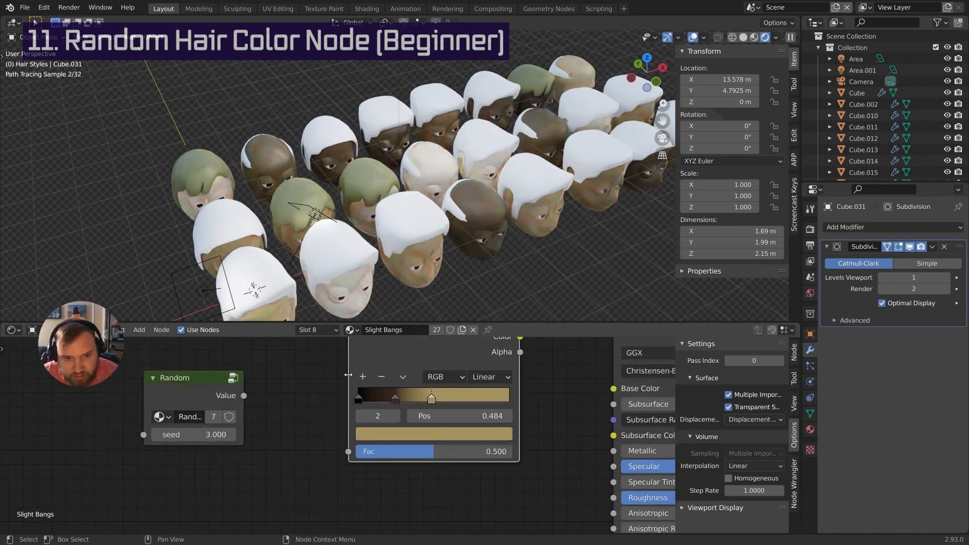
Add an orange-tan stop at 0.690 and darken the third stop's colour
{"action": "left_click", "coordinate": [362, 376]}
{"action": "left_click_drag", "start_coordinate": [414, 405], "coordinate": [462, 401]}
{"action": "left_click_drag", "start_coordinate": [461, 396], "coordinate": [512, 396]}
{"action": "middle_click_drag", "start_coordinate": [511, 395], "coordinate": [417, 432]}
{"action": "left_click", "coordinate": [410, 466]}
{"action": "left_click", "coordinate": [349, 340]}
{"action": "left_click_drag", "start_coordinate": [433, 306], "coordinate": [433, 297]}
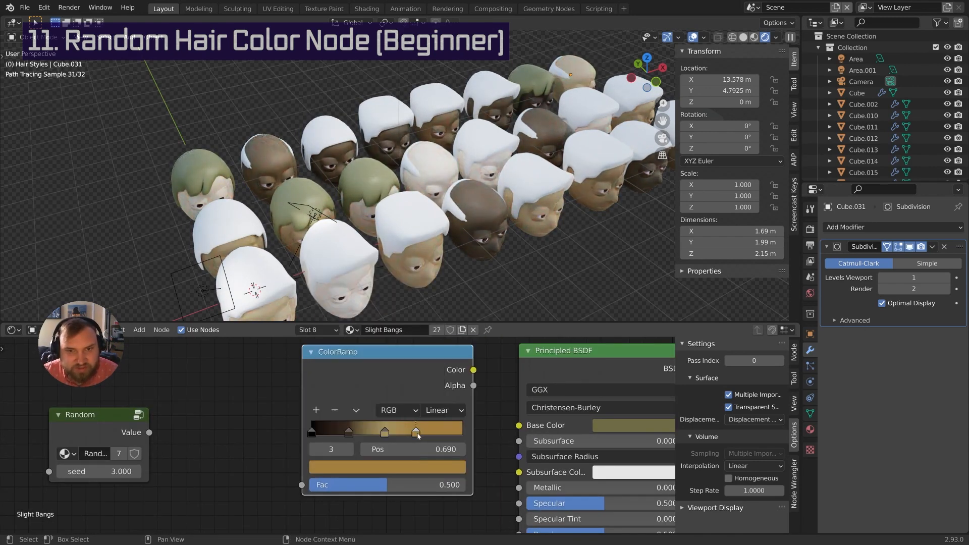
{"action": "middle_click_drag", "start_coordinate": [417, 436], "coordinate": [380, 426]}
{"action": "left_click", "coordinate": [378, 458]}
{"action": "left_click_drag", "start_coordinate": [394, 288], "coordinate": [395, 341]}
{"action": "left_click_drag", "start_coordinate": [379, 422], "coordinate": [374, 422]}
{"action": "middle_click_drag", "start_coordinate": [374, 421], "coordinate": [369, 422]}
Add a pale cream stop at 0.463
{"action": "left_click", "coordinate": [274, 401]}
{"action": "mouse_move", "coordinate": [344, 422]}
{"action": "left_mouse_down"}
{"action": "mouse_move", "coordinate": [354, 420]}
{"action": "mouse_move", "coordinate": [345, 421]}
{"action": "left_mouse_up"}
{"action": "left_click", "coordinate": [339, 458]}
{"action": "left_click", "coordinate": [320, 311]}
{"action": "left_click_drag", "start_coordinate": [393, 301], "coordinate": [392, 261]}
{"action": "left_click_drag", "start_coordinate": [351, 426], "coordinate": [373, 423]}
{"action": "left_click", "coordinate": [369, 423]}
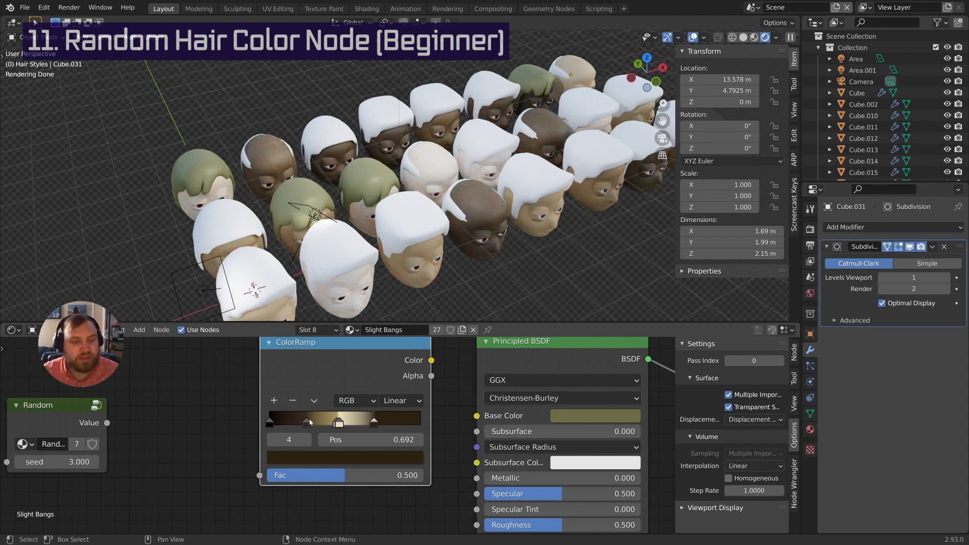
Add a stop near the ramp's end at 0.882 coloured deep blue-purple
{"action": "left_click", "coordinate": [274, 400]}
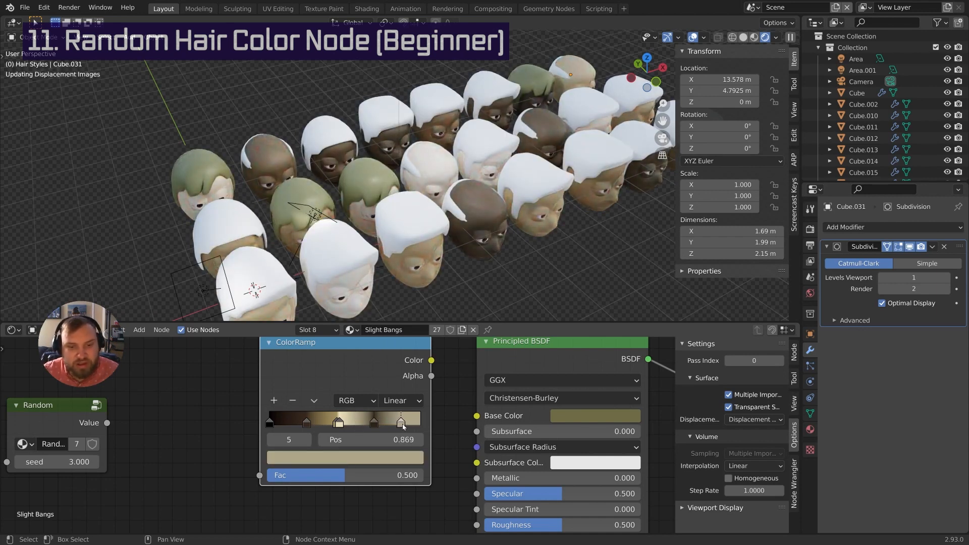
{"action": "mouse_move", "coordinate": [397, 423]}
{"action": "left_mouse_down"}
{"action": "mouse_move", "coordinate": [408, 425]}
{"action": "mouse_move", "coordinate": [387, 425]}
{"action": "mouse_move", "coordinate": [402, 426]}
{"action": "left_mouse_up"}
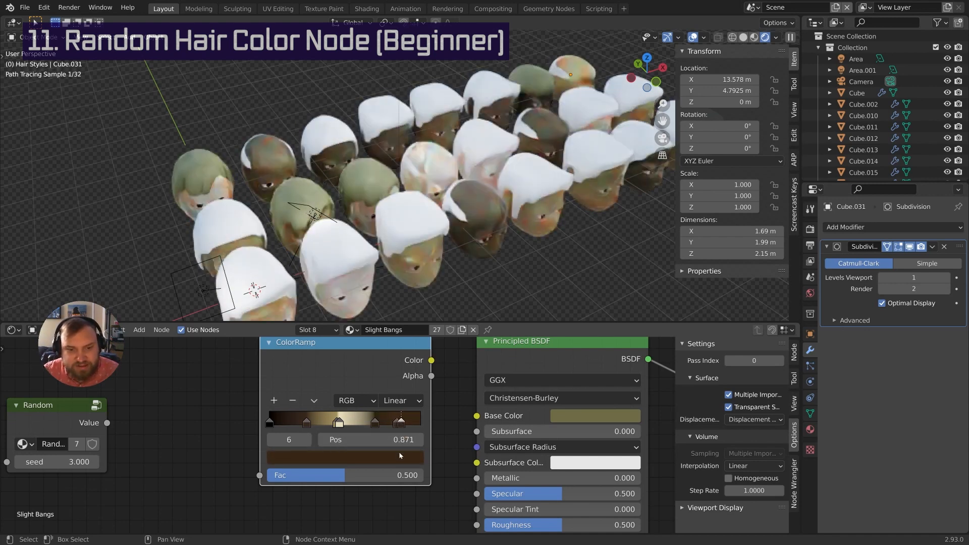
{"action": "left_click", "coordinate": [376, 458]}
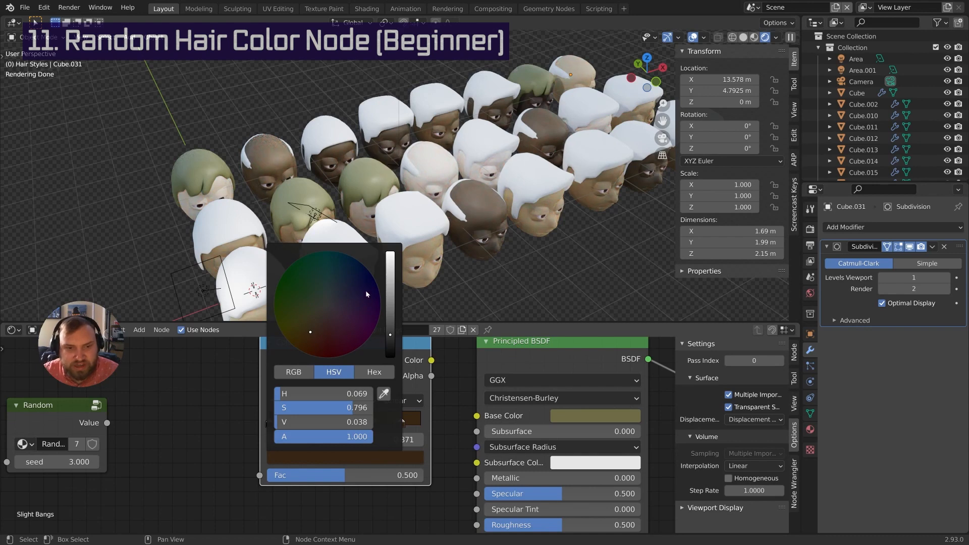
{"action": "left_click_drag", "start_coordinate": [367, 293], "coordinate": [340, 293]}
{"action": "left_click_drag", "start_coordinate": [390, 330], "coordinate": [388, 283]}
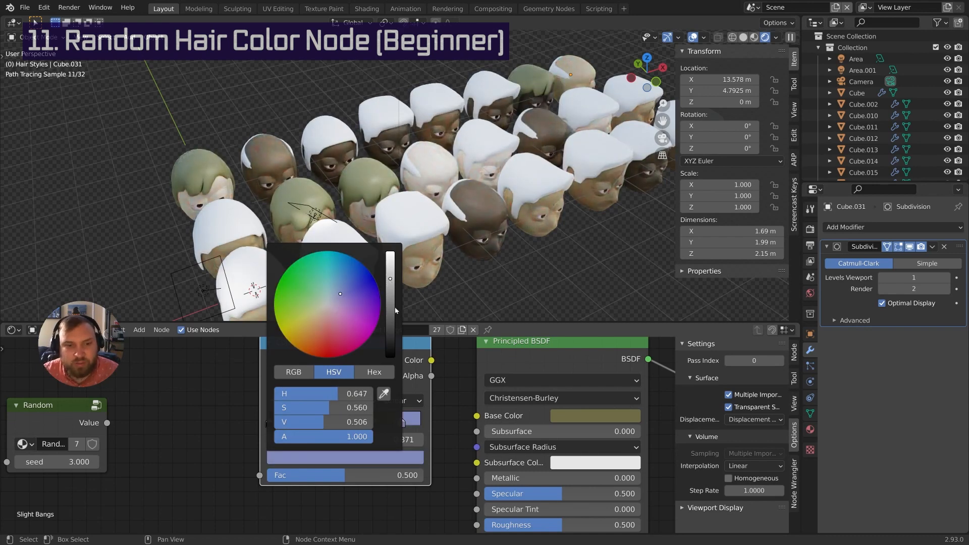
{"action": "left_click", "coordinate": [392, 304]}
{"action": "left_click", "coordinate": [349, 294]}
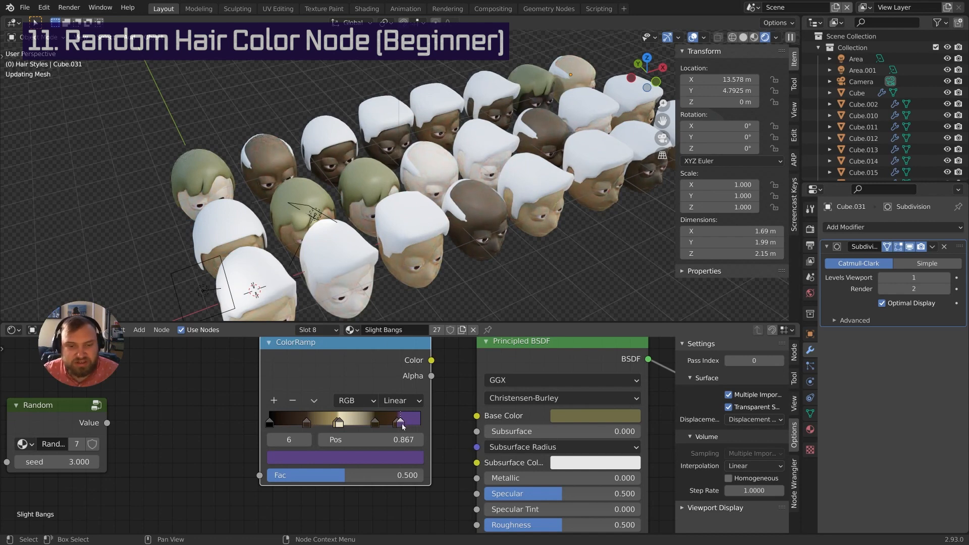
Add an orange stop at 0.909
{"action": "left_click", "coordinate": [274, 400]}
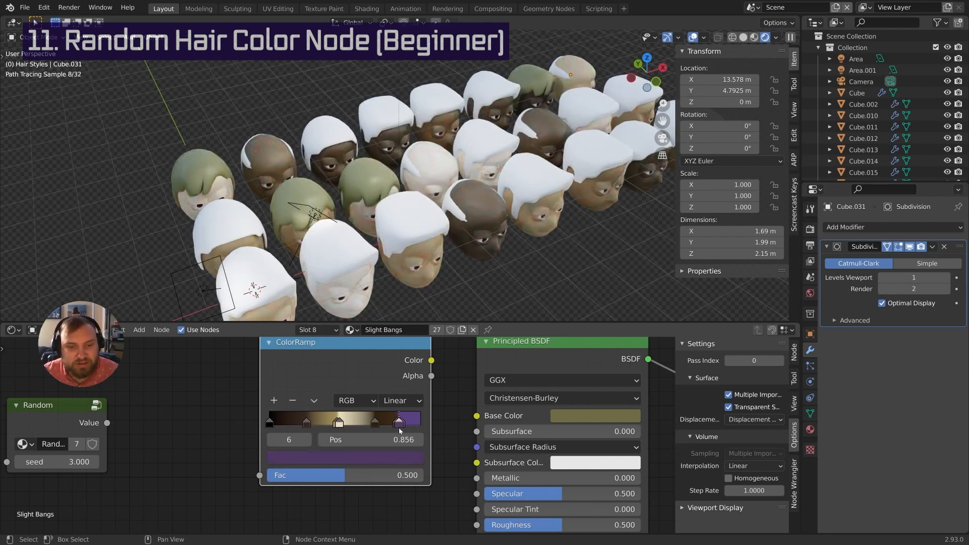
{"action": "left_click_drag", "start_coordinate": [399, 425], "coordinate": [407, 427]}
{"action": "left_click", "coordinate": [351, 457]}
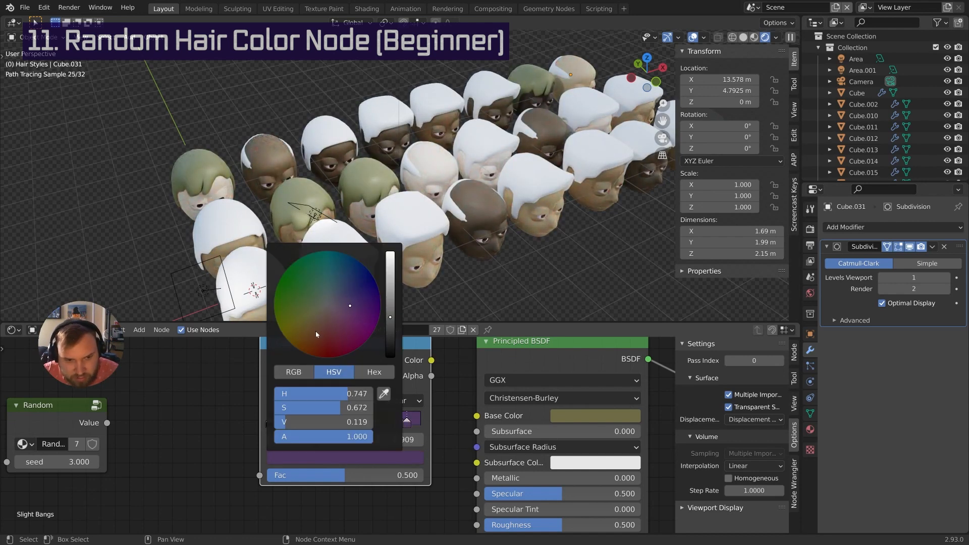
{"action": "left_click_drag", "start_coordinate": [316, 331], "coordinate": [322, 340]}
{"action": "left_click_drag", "start_coordinate": [390, 317], "coordinate": [390, 265]}
{"action": "left_click", "coordinate": [356, 457]}
{"action": "left_click", "coordinate": [314, 341]}
{"action": "left_click", "coordinate": [360, 458]}
Add a final purple-pink stop at 0.970
{"action": "left_click", "coordinate": [274, 401]}
{"action": "left_click_drag", "start_coordinate": [402, 426], "coordinate": [416, 427]}
{"action": "left_click", "coordinate": [353, 457]}
{"action": "left_click", "coordinate": [325, 280]}
{"action": "left_click_drag", "start_coordinate": [390, 308], "coordinate": [390, 271]}
{"action": "mouse_move", "coordinate": [343, 339]}
{"action": "left_mouse_down"}
{"action": "mouse_move", "coordinate": [349, 324]}
{"action": "mouse_move", "coordinate": [350, 335]}
{"action": "left_mouse_up"}
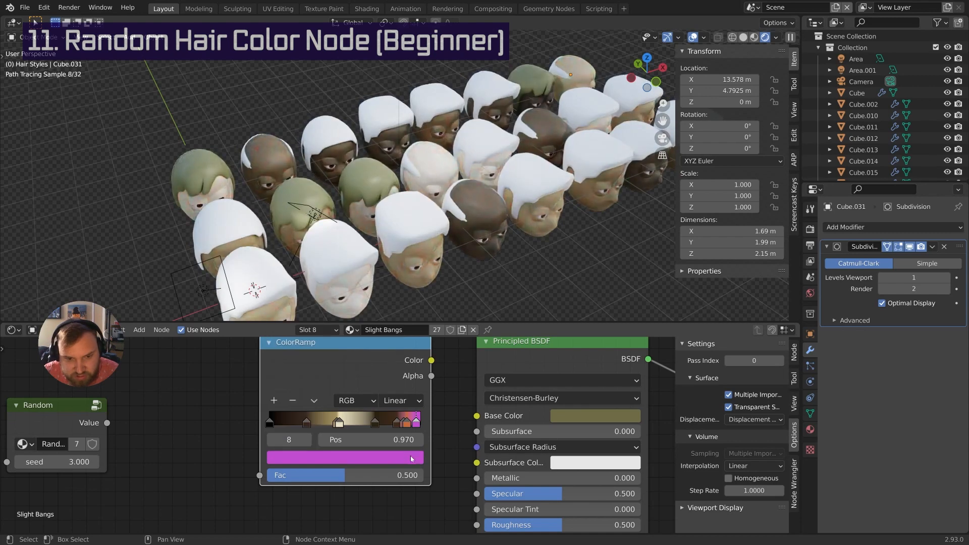
{"action": "left_click", "coordinate": [376, 457]}
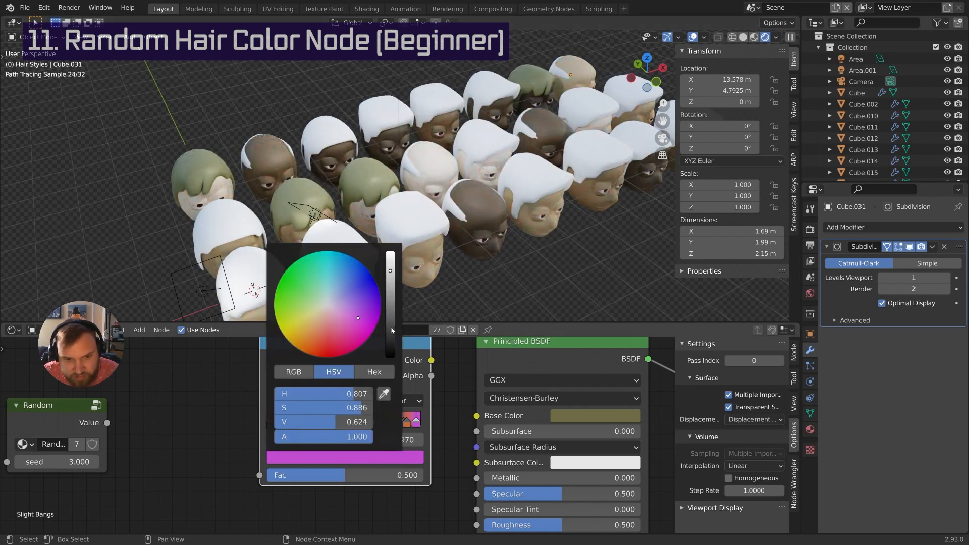
{"action": "left_click_drag", "start_coordinate": [392, 328], "coordinate": [395, 297]}
{"action": "middle_click_drag", "start_coordinate": [431, 453], "coordinate": [457, 450]}
{"action": "middle_click_drag", "start_coordinate": [427, 384], "coordinate": [458, 398]}
{"action": "scroll", "coordinate": [457, 414], "scroll_direction": "down", "scroll_amount": 2}
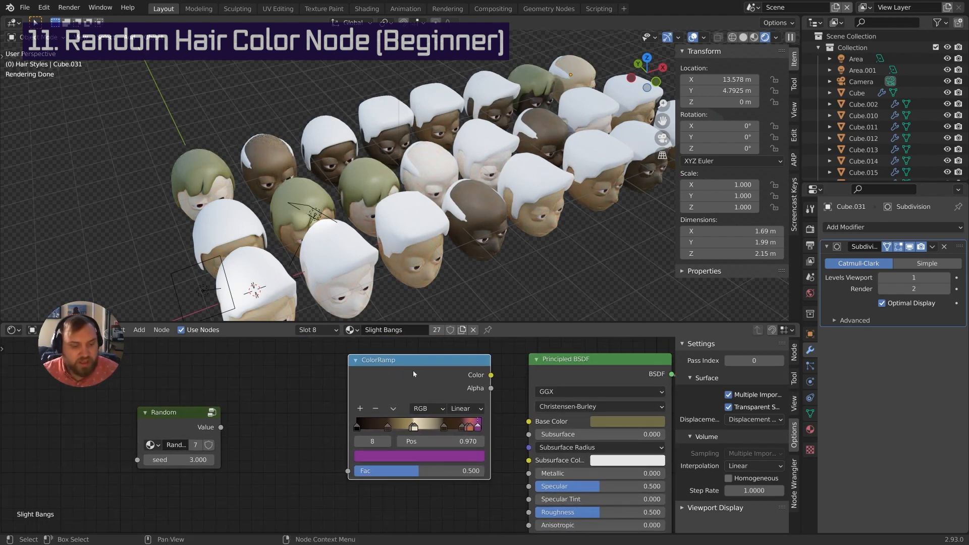
Label the ColorRamp node 'Hair Colors' with F2
{"action": "key", "text": "F2"}
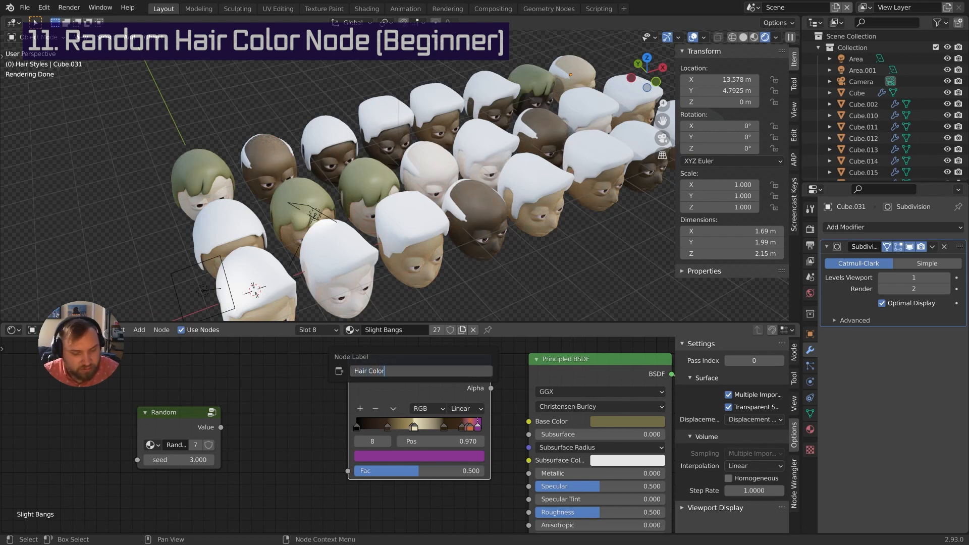
{"action": "key", "text": "Return"}
{"action": "left_click_drag", "start_coordinate": [403, 363], "coordinate": [338, 378]}
{"action": "middle_click_drag", "start_coordinate": [265, 418], "coordinate": [306, 398]}
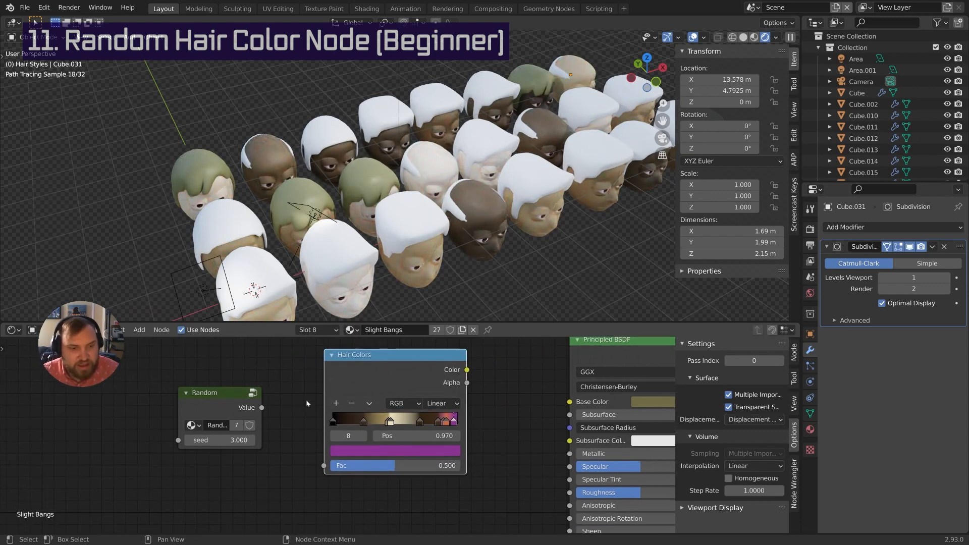
Connect the Random node's value output to the Hair Colors Fac input
{"action": "left_click", "coordinate": [219, 394]}
{"action": "left_click_drag", "start_coordinate": [219, 394], "coordinate": [226, 388]}
{"action": "middle_click_drag", "start_coordinate": [320, 392], "coordinate": [336, 401]}
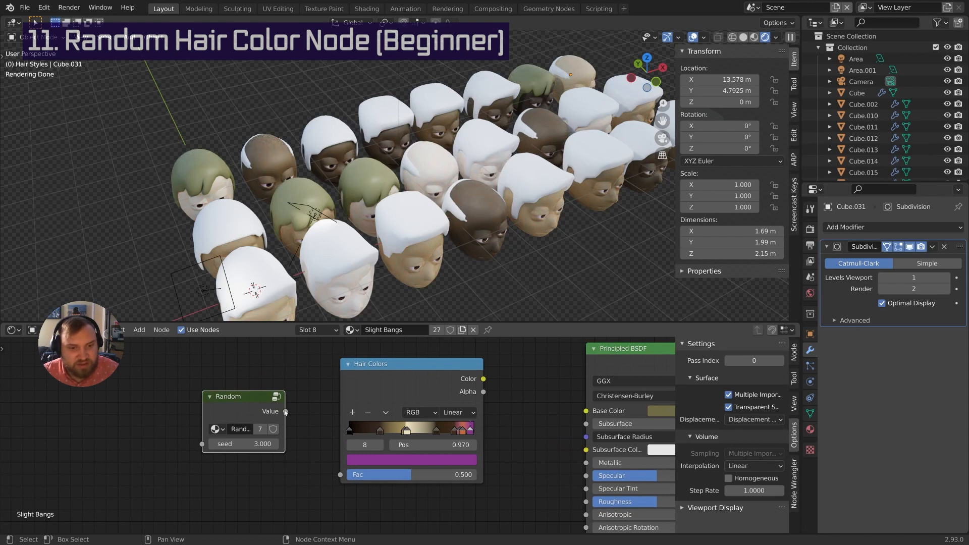
{"action": "left_click_drag", "start_coordinate": [287, 411], "coordinate": [340, 474]}
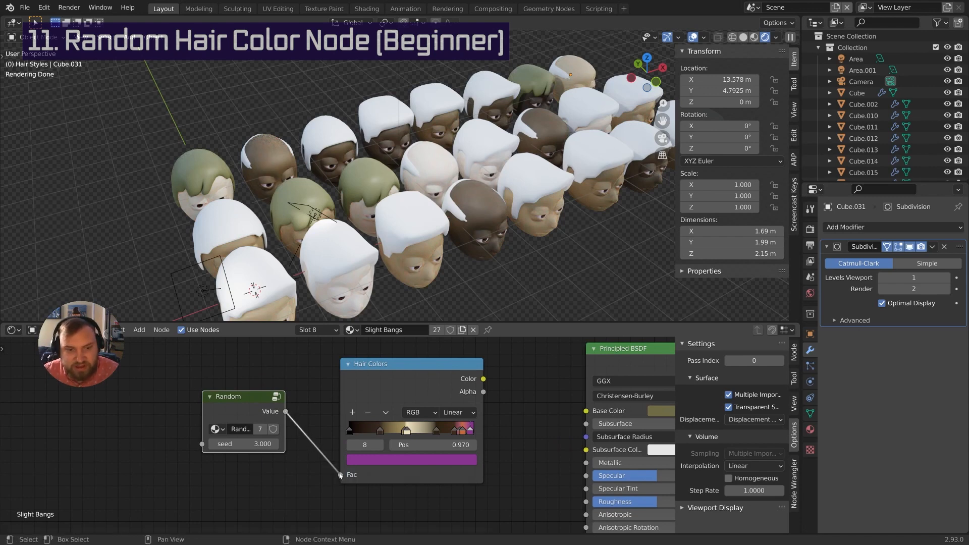
{"action": "middle_click_drag", "start_coordinate": [371, 427], "coordinate": [343, 458]}
Link the Hair Colors colour output to the Principled BSDF Base Color
{"action": "left_click_drag", "start_coordinate": [114, 362], "coordinate": [486, 516]}
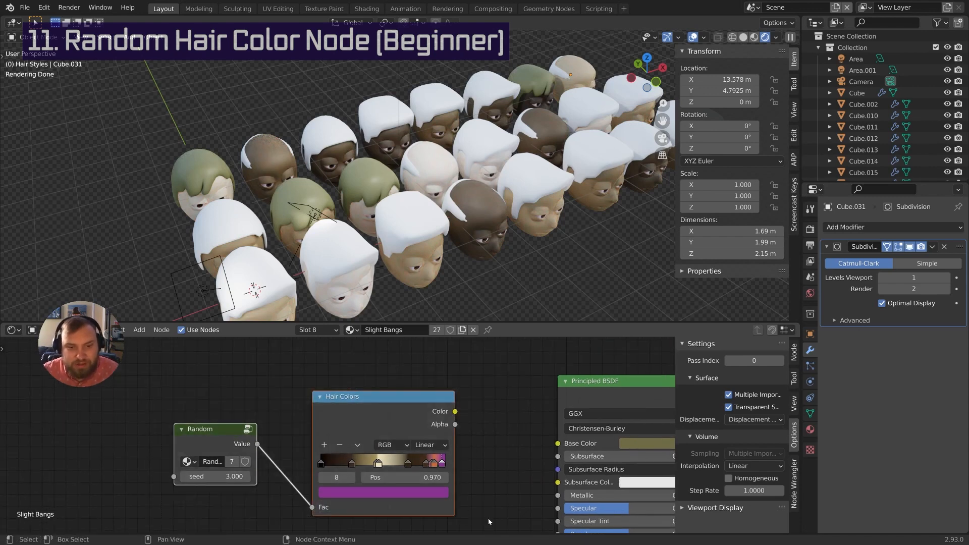
{"action": "middle_click_drag", "start_coordinate": [479, 465], "coordinate": [481, 455]}
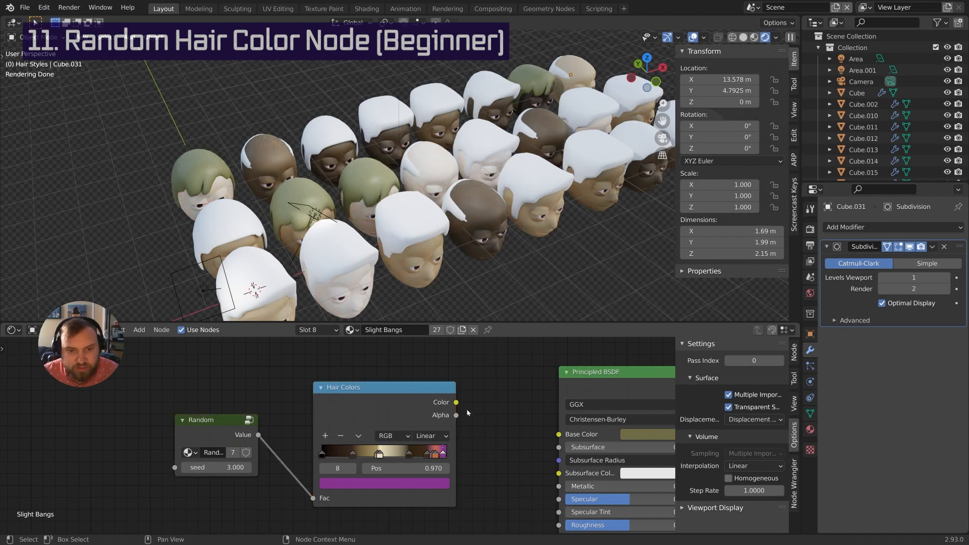
{"action": "left_click_drag", "start_coordinate": [456, 402], "coordinate": [511, 414]}
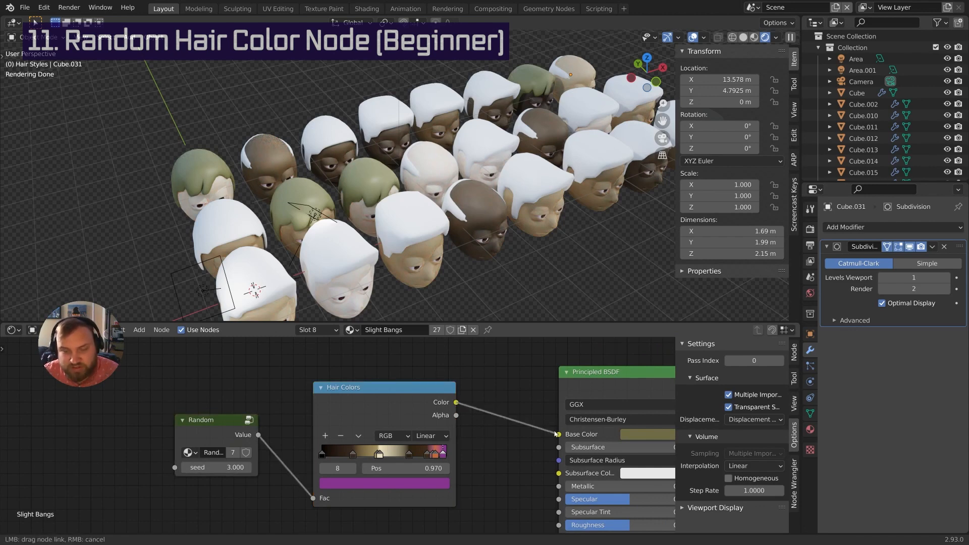
{"action": "left_click_drag", "start_coordinate": [556, 435], "coordinate": [558, 435]}
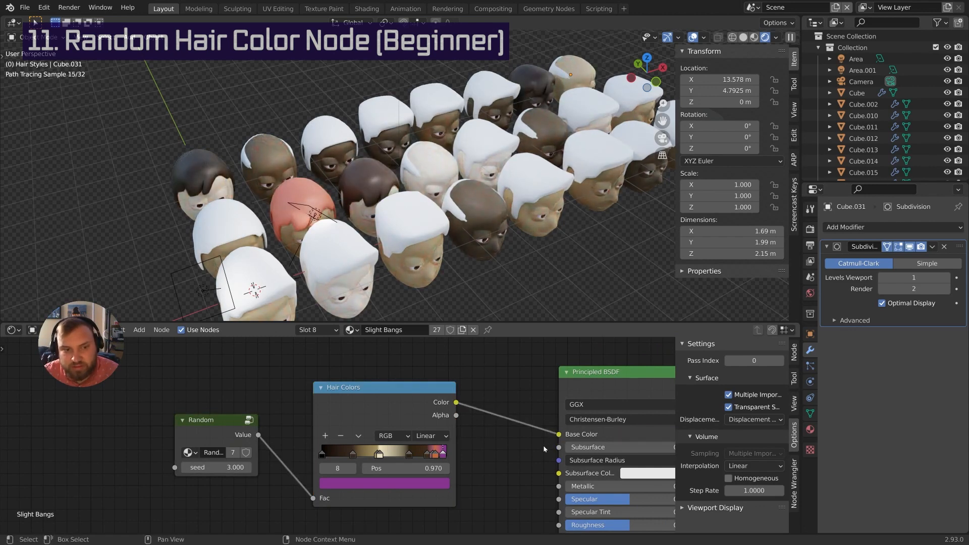
{"action": "middle_click_drag", "start_coordinate": [479, 253], "coordinate": [376, 212]}
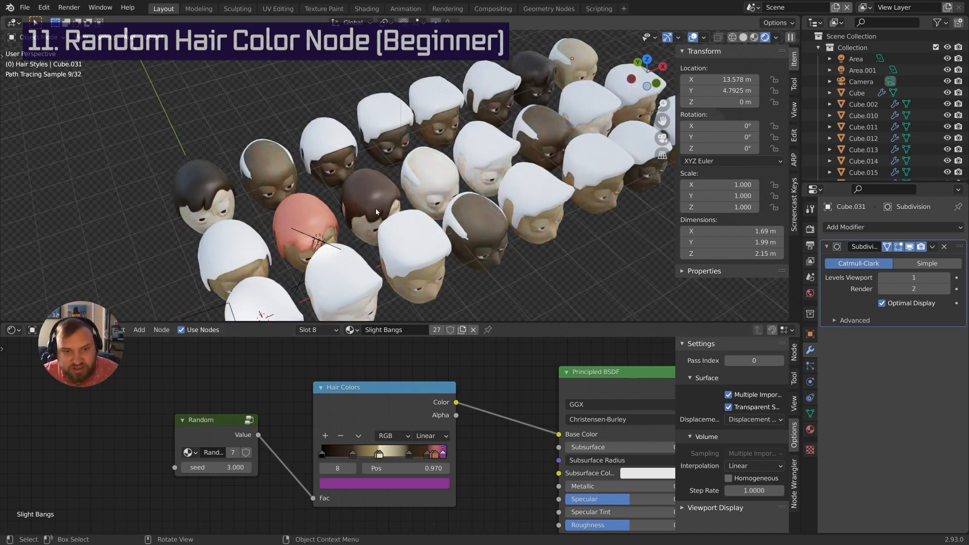
{"action": "scroll", "coordinate": [215, 375], "scroll_direction": "down", "scroll_amount": 2}
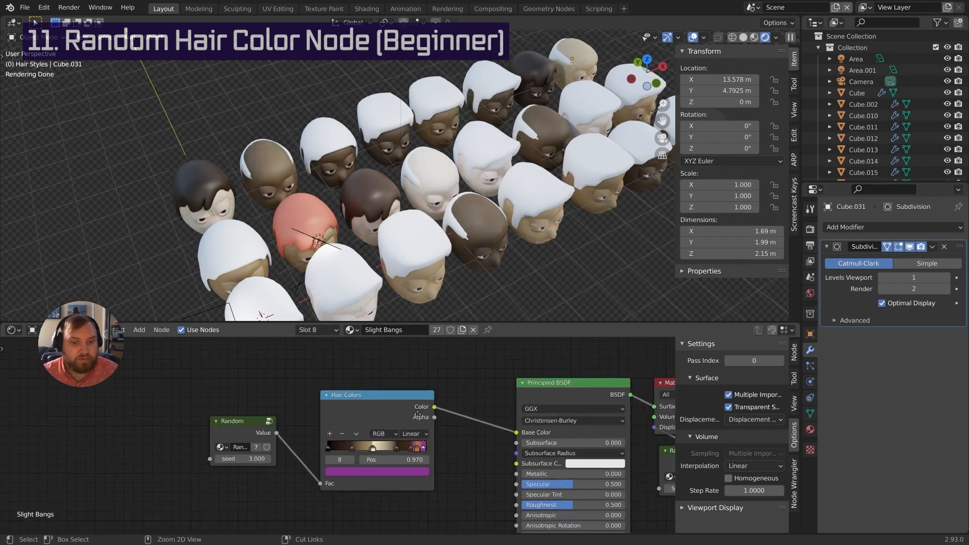
{"action": "left_click_drag", "start_coordinate": [215, 375], "coordinate": [441, 485]}
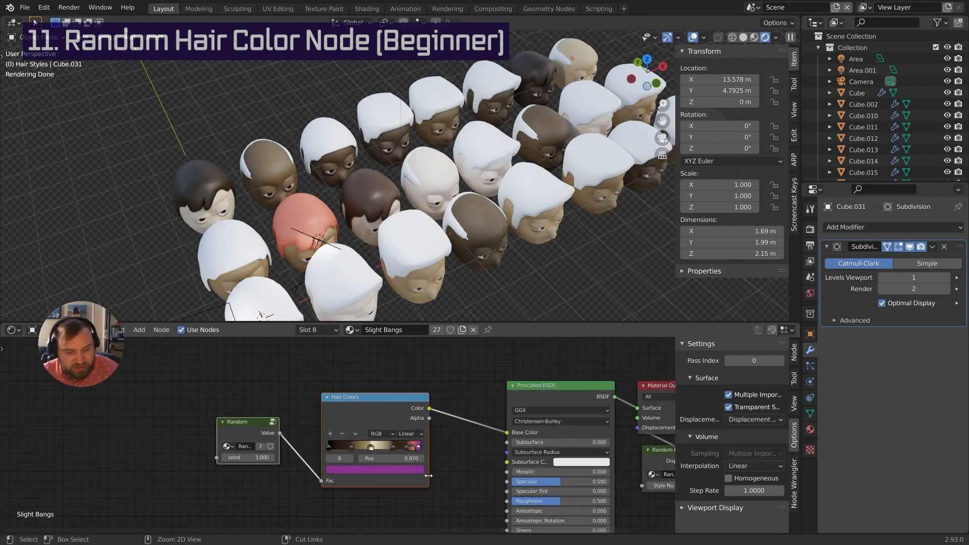
Group the Random and Hair Colors nodes with Ctrl+G and name the group 'Random Hair Color'
{"action": "key", "text": "ctrl+g"}
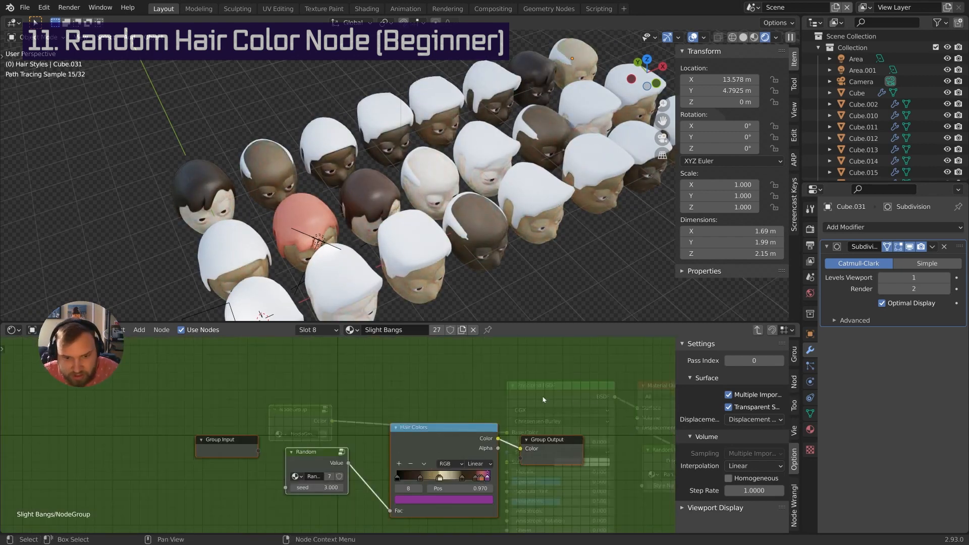
{"action": "left_click", "coordinate": [756, 330]}
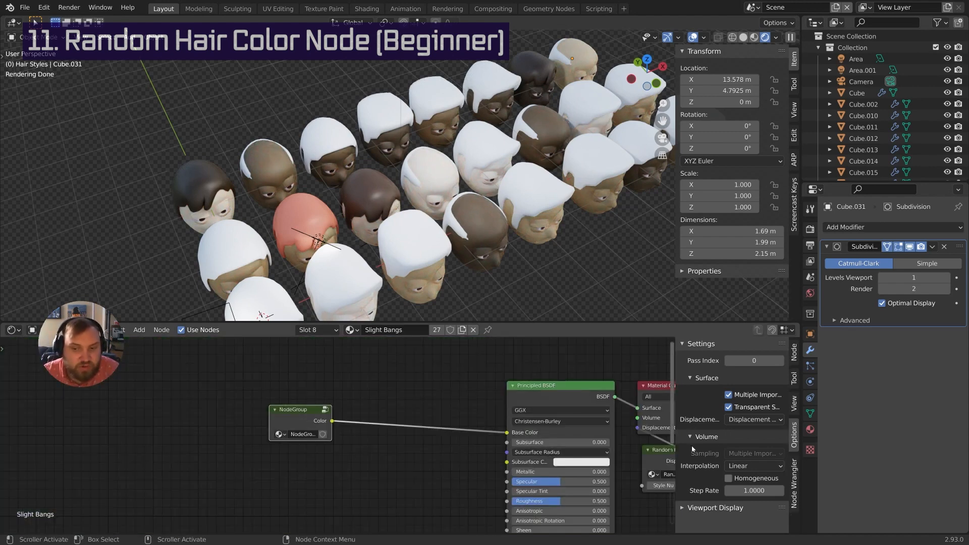
{"action": "left_click", "coordinate": [793, 353]}
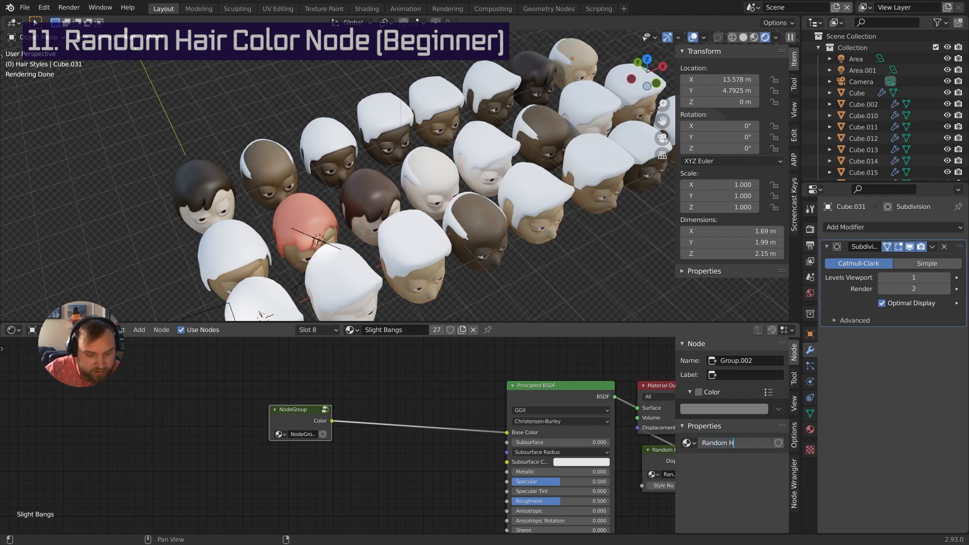
{"action": "type", "text": "or"}
{"action": "key", "text": "Return"}
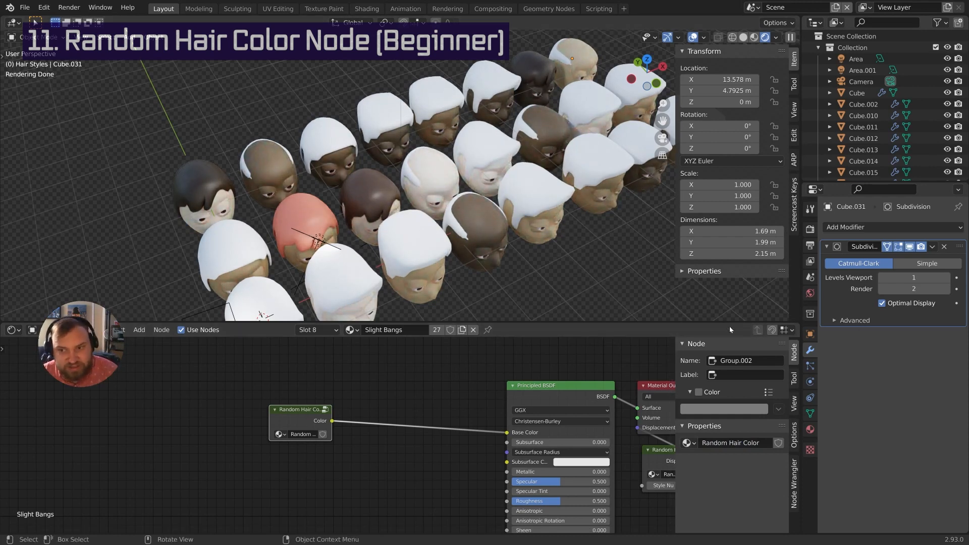
{"action": "left_click", "coordinate": [318, 330]}
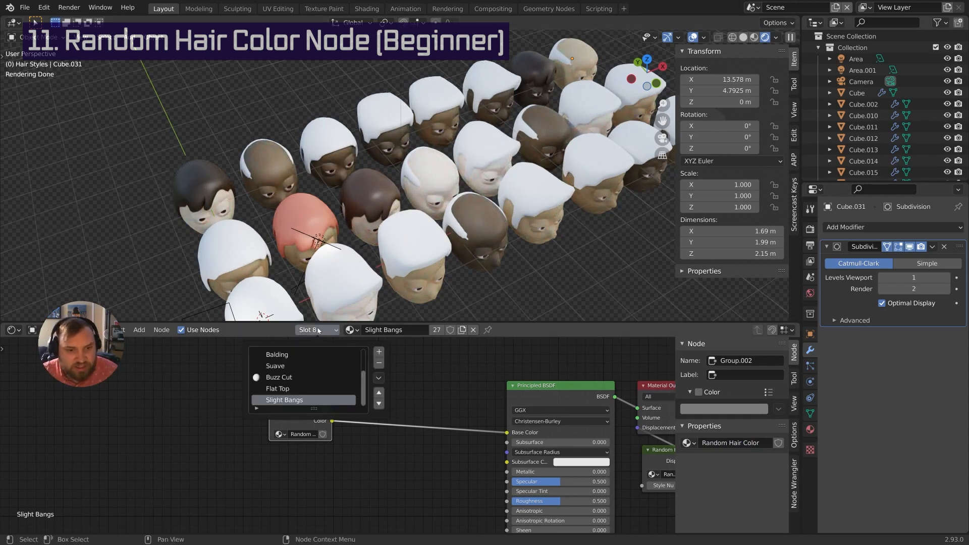
In the Flat Top material, add a Random Hair Color group feeding Base Color
{"action": "left_click", "coordinate": [299, 389]}
{"action": "left_click", "coordinate": [615, 386]}
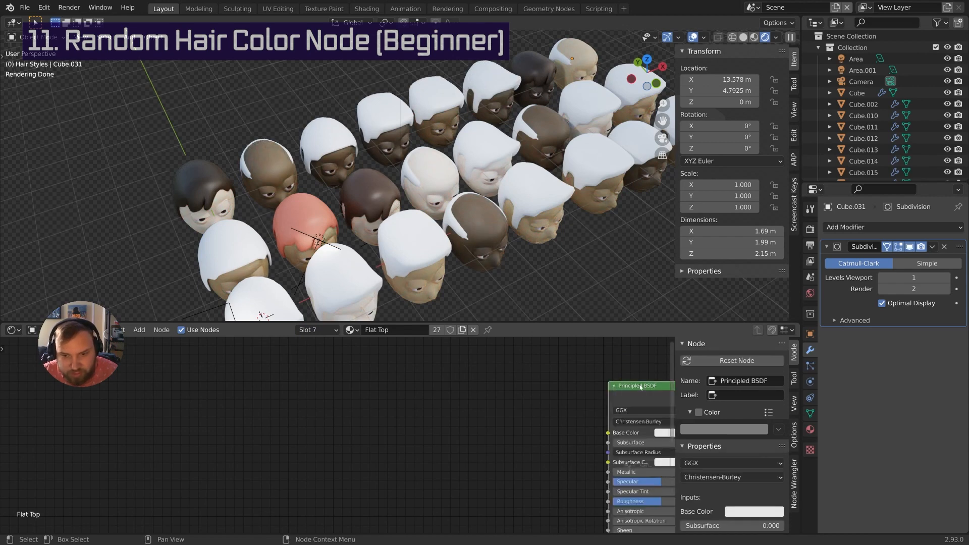
{"action": "left_click_drag", "start_coordinate": [639, 387], "coordinate": [559, 371]}
{"action": "left_click", "coordinate": [412, 413]}
{"action": "key", "text": "shift+a"}
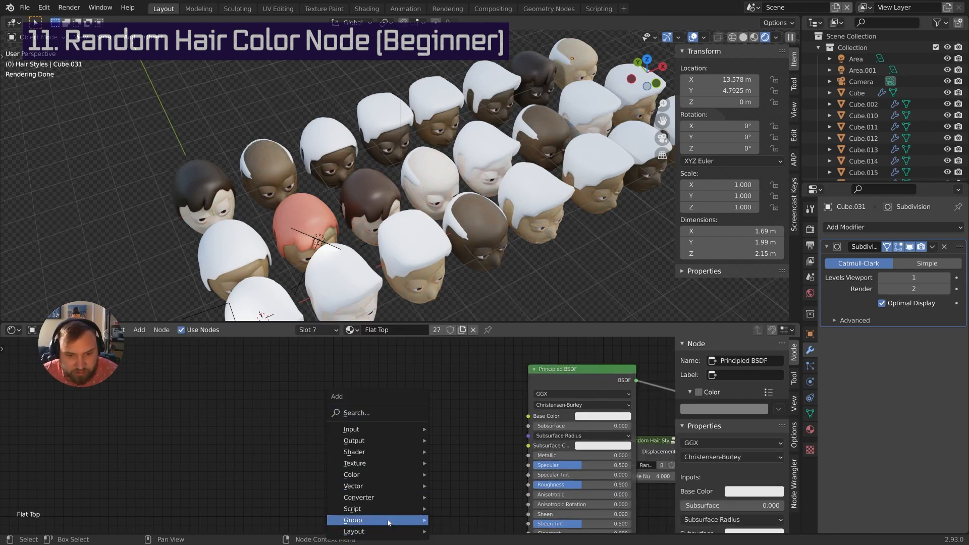
{"action": "mouse_move", "coordinate": [383, 519]}
{"action": "left_click", "coordinate": [474, 497]}
{"action": "left_click", "coordinate": [375, 372]}
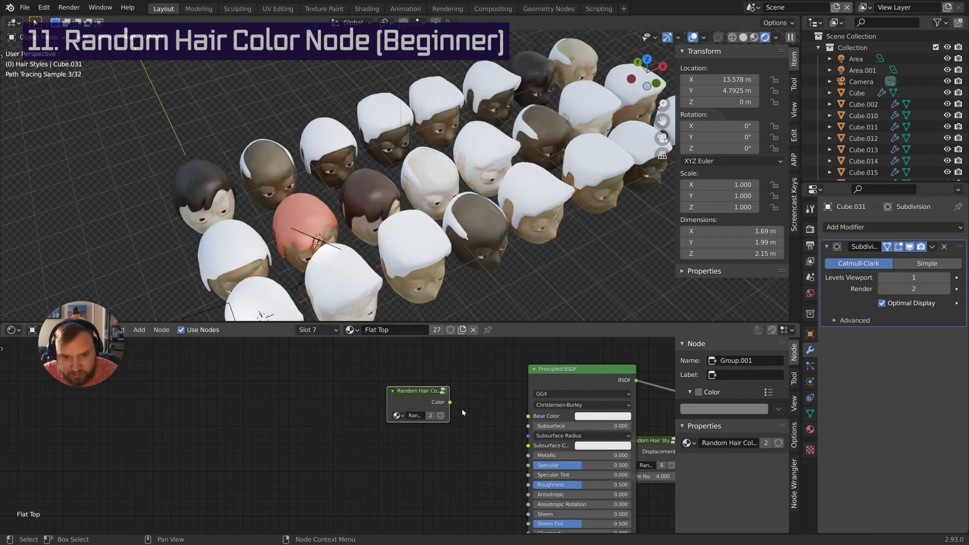
{"action": "left_click_drag", "start_coordinate": [449, 402], "coordinate": [528, 418]}
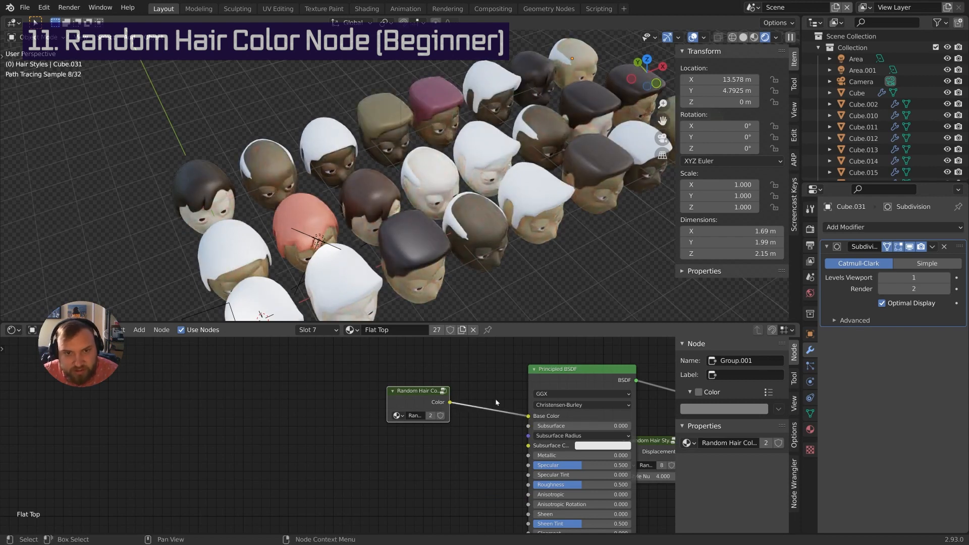
{"action": "middle_click_drag", "start_coordinate": [498, 218], "coordinate": [524, 237]}
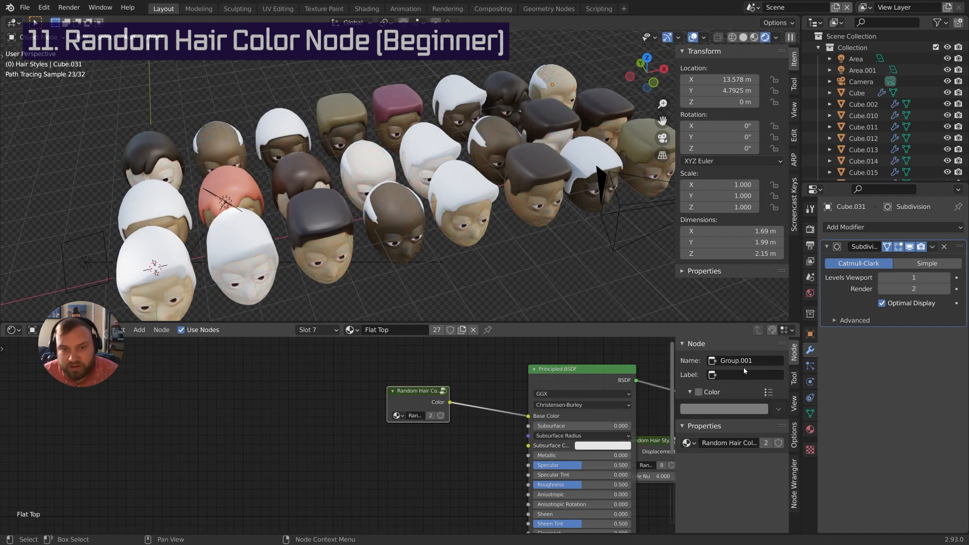
In the Balding material, add a Random Hair Color group linked to Base Color
{"action": "left_click", "coordinate": [317, 330]}
{"action": "left_click", "coordinate": [290, 366]}
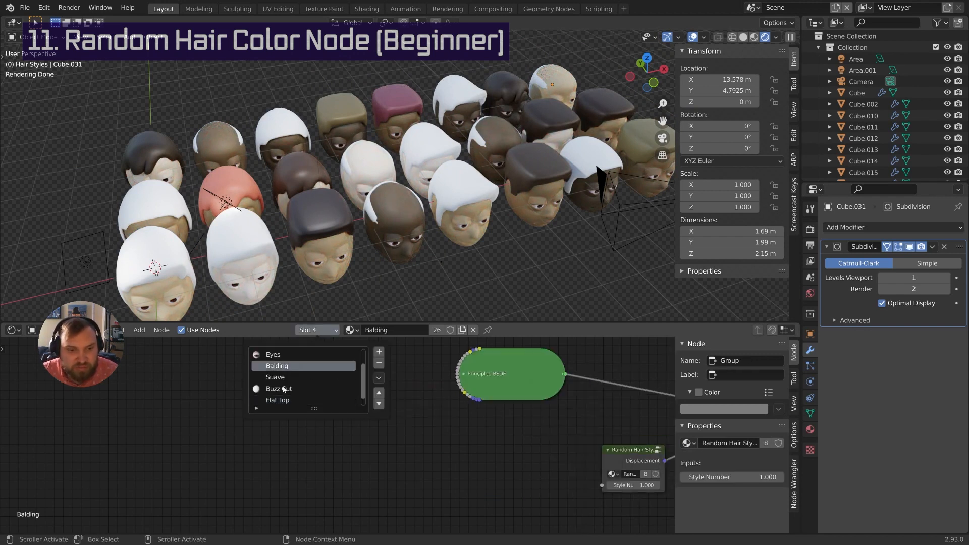
{"action": "key", "text": "shift+a"}
{"action": "mouse_move", "coordinate": [357, 392]}
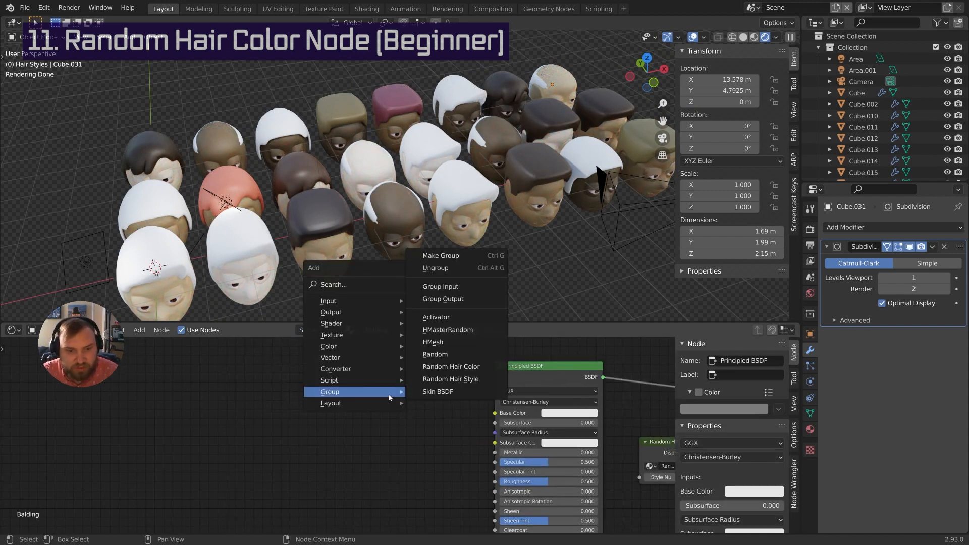
{"action": "left_click", "coordinate": [444, 367]}
{"action": "left_click", "coordinate": [446, 427]}
{"action": "left_click_drag", "start_coordinate": [436, 423], "coordinate": [495, 414]}
In the Suave material, add a Random Hair Color group feeding Base Color
{"action": "left_click", "coordinate": [317, 330]}
{"action": "left_click", "coordinate": [293, 396]}
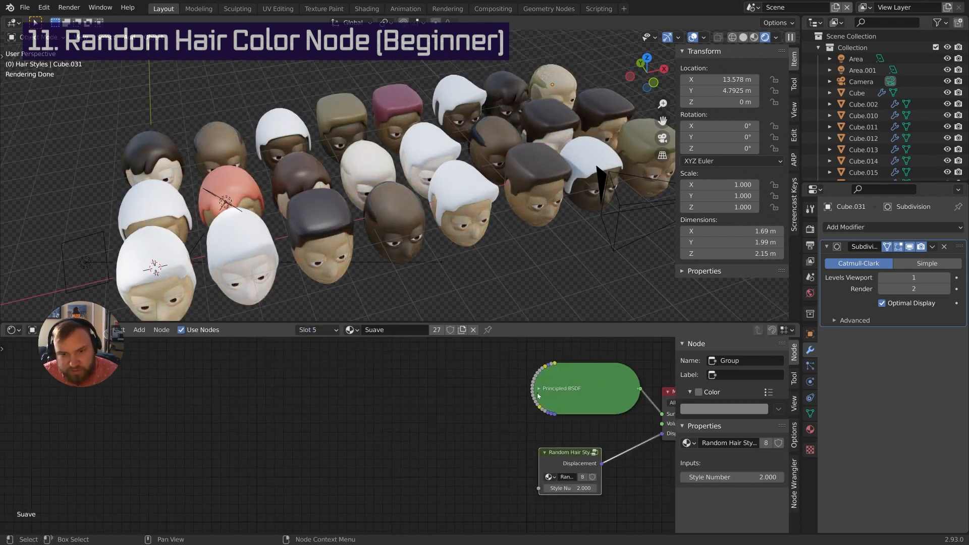
{"action": "key", "text": "shift+a"}
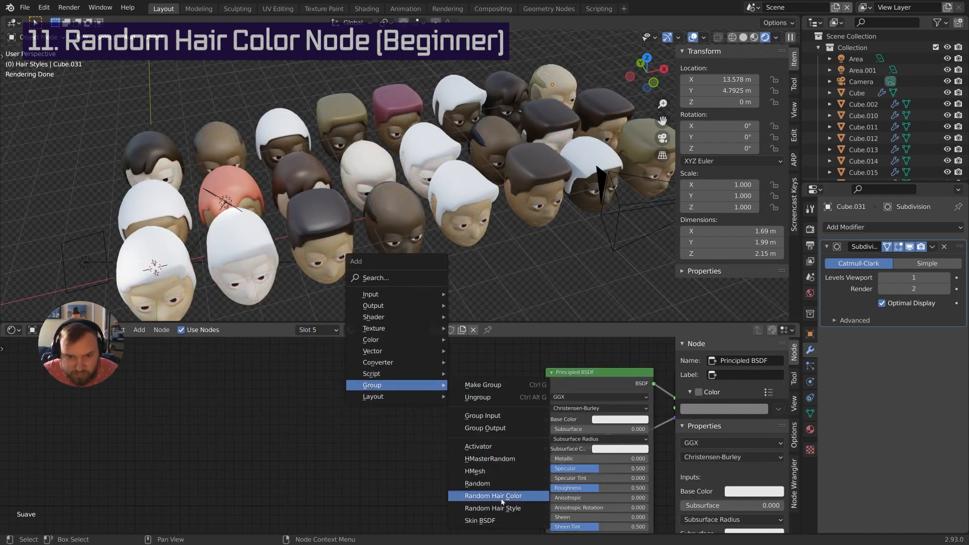
{"action": "left_click", "coordinate": [469, 498]}
{"action": "left_click", "coordinate": [465, 411]}
{"action": "left_click_drag", "start_coordinate": [465, 410], "coordinate": [545, 419]}
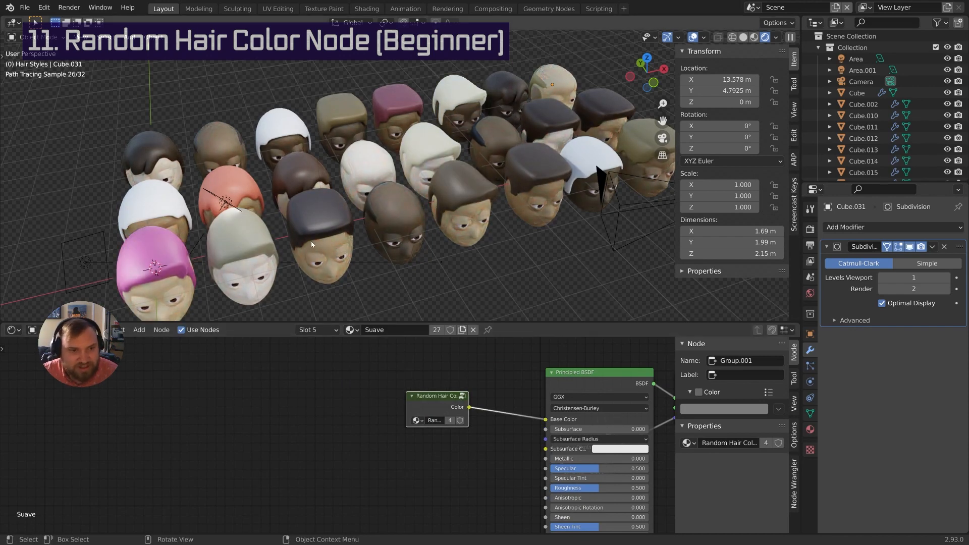
{"action": "mouse_move", "coordinate": [312, 244]}
{"action": "middle_mouse_down"}
{"action": "mouse_move", "coordinate": [229, 181]}
{"action": "mouse_move", "coordinate": [450, 186]}
{"action": "mouse_move", "coordinate": [489, 240]}
{"action": "mouse_move", "coordinate": [511, 184]}
{"action": "middle_mouse_up"}
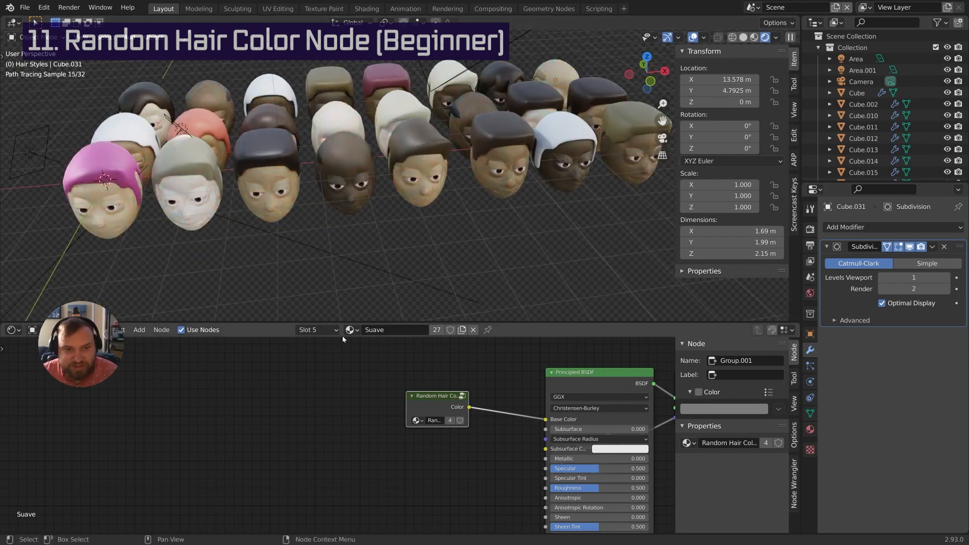
In the Buzz Cut material, add a Random Hair Color group feeding Base Color
{"action": "left_click", "coordinate": [330, 330]}
{"action": "scroll", "coordinate": [323, 404], "scroll_direction": "down", "scroll_amount": 3}
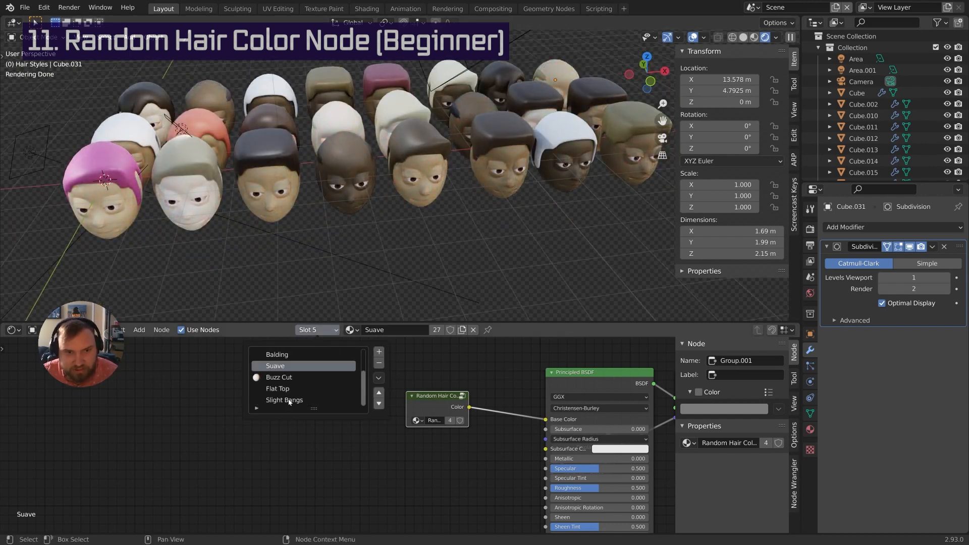
{"action": "left_click", "coordinate": [295, 378]}
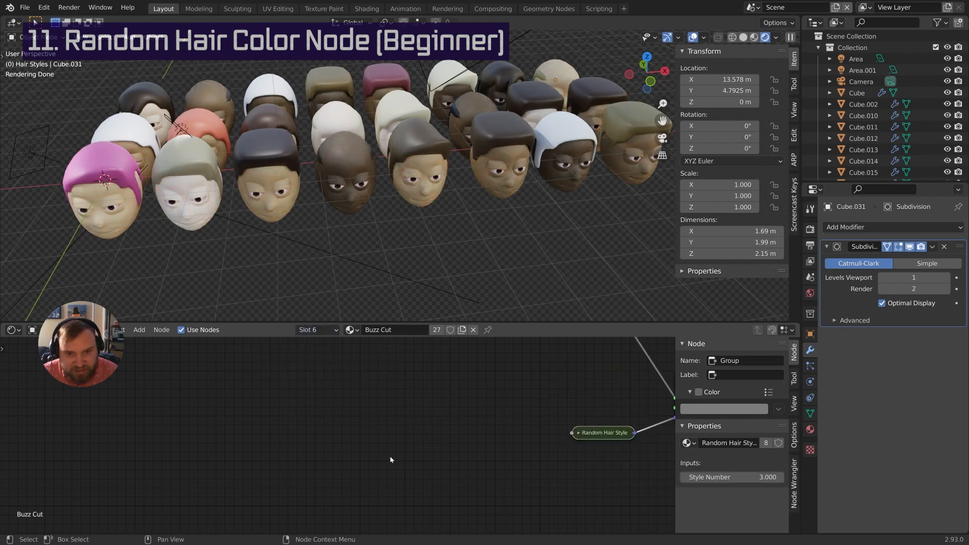
{"action": "left_click", "coordinate": [455, 380]}
{"action": "middle_click_drag", "start_coordinate": [444, 402], "coordinate": [484, 367]}
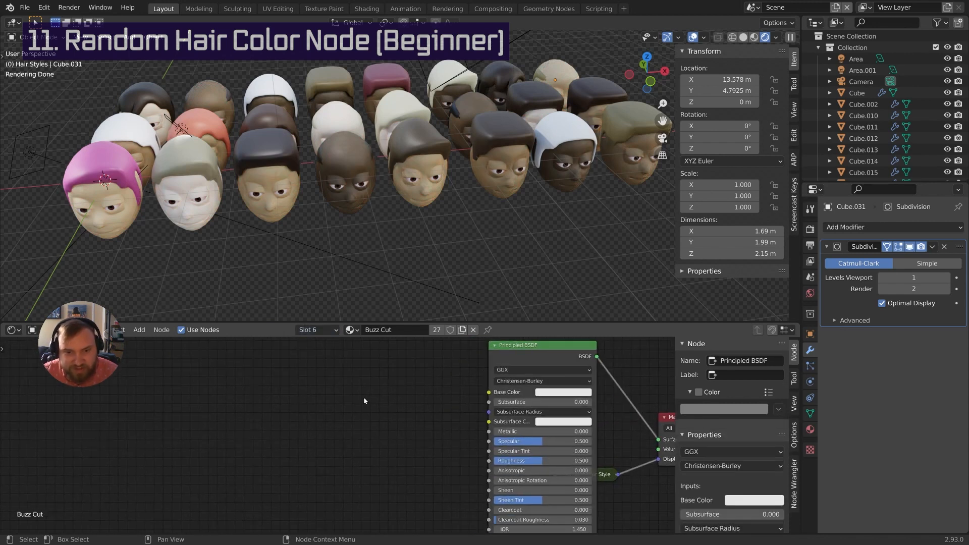
{"action": "key", "text": "shift+a"}
{"action": "mouse_move", "coordinate": [367, 396]}
{"action": "left_click", "coordinate": [432, 369]}
{"action": "left_click", "coordinate": [440, 419]}
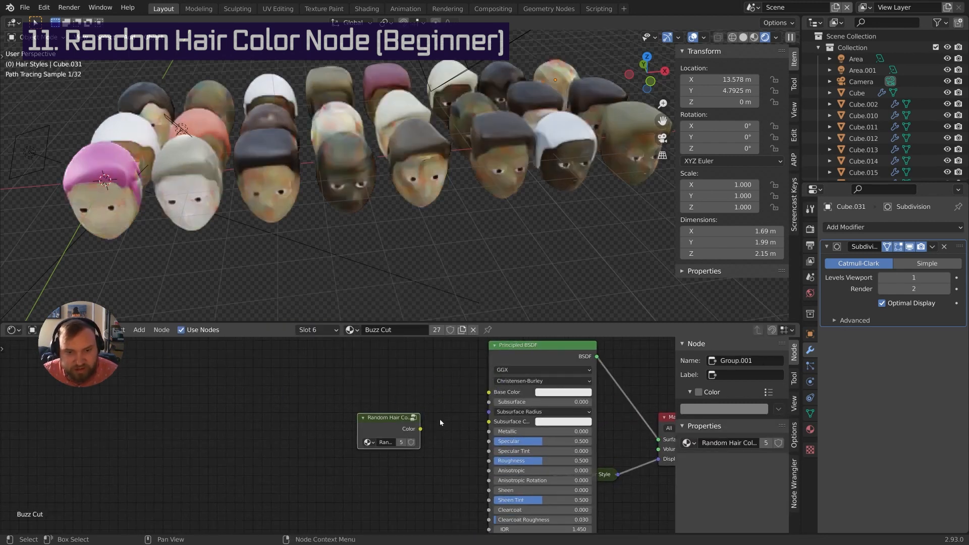
{"action": "left_click_drag", "start_coordinate": [420, 428], "coordinate": [488, 393]}
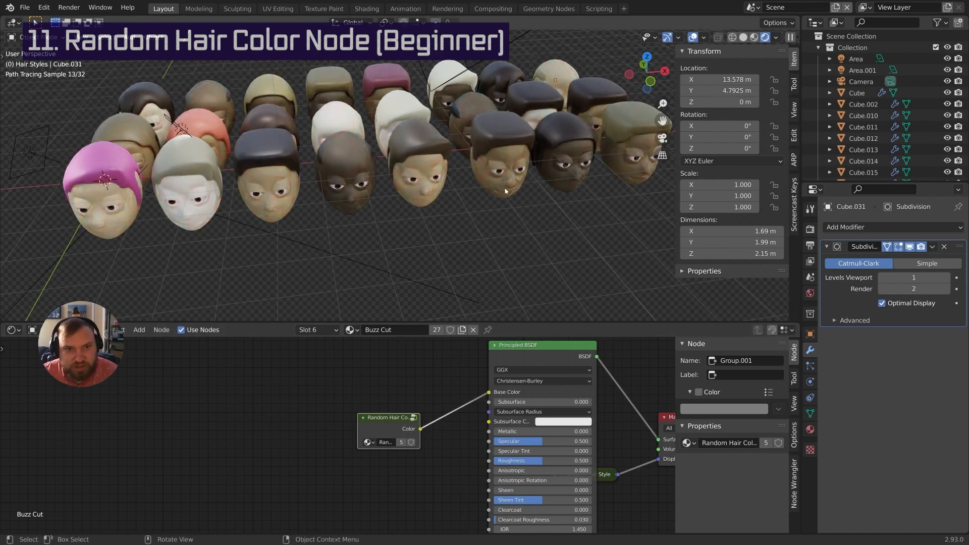
{"action": "mouse_move", "coordinate": [505, 191]}
{"action": "middle_mouse_down"}
{"action": "mouse_move", "coordinate": [566, 226]}
{"action": "mouse_move", "coordinate": [514, 193]}
{"action": "mouse_move", "coordinate": [511, 216]}
{"action": "middle_mouse_up"}
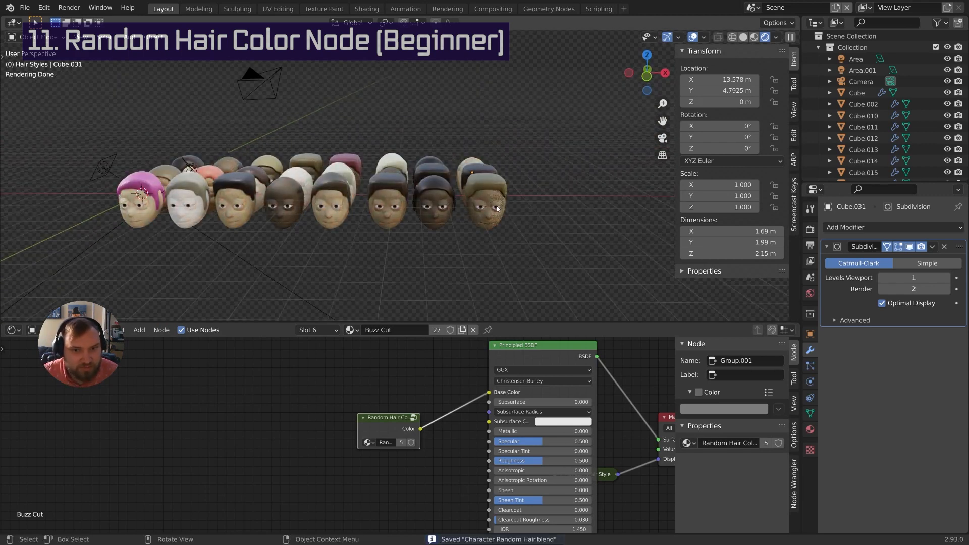
Zoom and orbit to a near-front view of the rows of varied-hair heads
{"action": "mouse_move", "coordinate": [494, 212]}
{"action": "middle_mouse_down", "text": "ctrl"}
{"action": "mouse_move", "coordinate": [482, 231]}
{"action": "mouse_move", "coordinate": [489, 198]}
{"action": "middle_mouse_up", "text": "ctrl"}
{"action": "mouse_move", "coordinate": [488, 204]}
{"action": "middle_mouse_down"}
{"action": "mouse_move", "coordinate": [495, 166]}
{"action": "mouse_move", "coordinate": [485, 223]}
{"action": "mouse_move", "coordinate": [403, 249]}
{"action": "mouse_move", "coordinate": [510, 224]}
{"action": "mouse_move", "coordinate": [440, 224]}
{"action": "mouse_move", "coordinate": [472, 246]}
{"action": "mouse_move", "coordinate": [435, 265]}
{"action": "mouse_move", "coordinate": [496, 213]}
{"action": "mouse_move", "coordinate": [458, 209]}
{"action": "mouse_move", "coordinate": [522, 212]}
{"action": "mouse_move", "coordinate": [506, 213]}
{"action": "middle_mouse_up"}
{"action": "scroll", "coordinate": [496, 161], "scroll_direction": "up", "scroll_amount": 3}
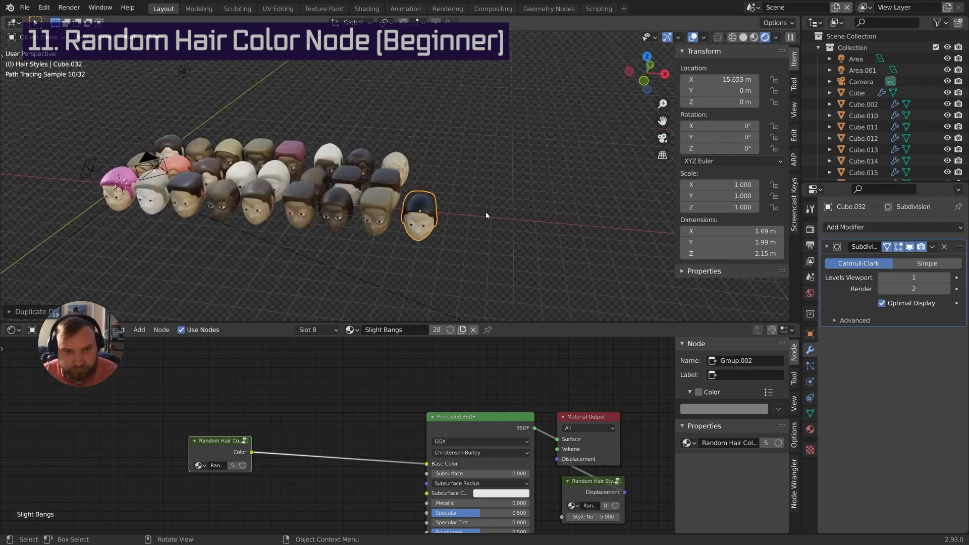
Duplicate a head along X to the row's end, placing Cube.033 at X 17.649 m
{"action": "key", "text": "shift+d"}
{"action": "key", "text": "x"}
{"action": "left_click", "coordinate": [516, 220]}
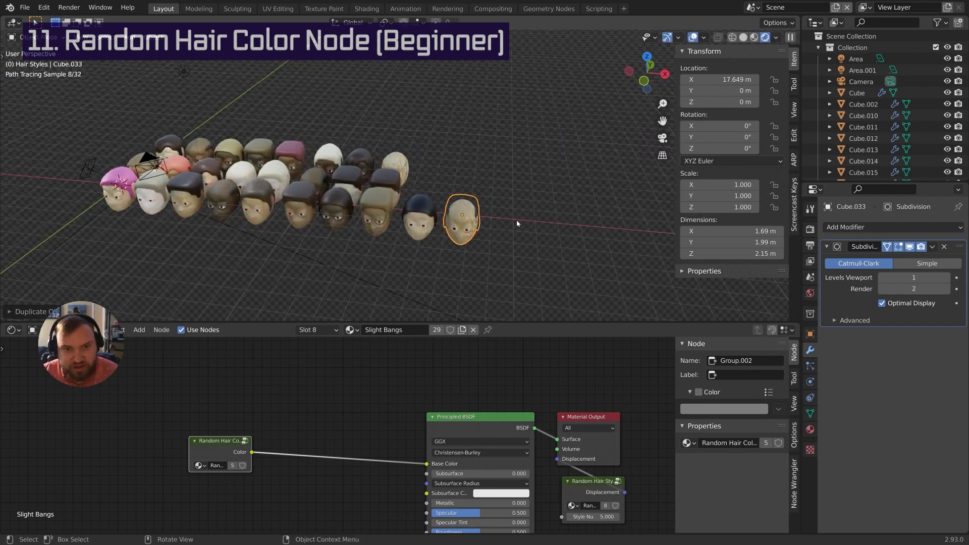
{"action": "scroll", "coordinate": [486, 256], "scroll_direction": "down", "scroll_amount": 6}
{"action": "scroll", "coordinate": [499, 221], "scroll_direction": "up", "scroll_amount": 5}
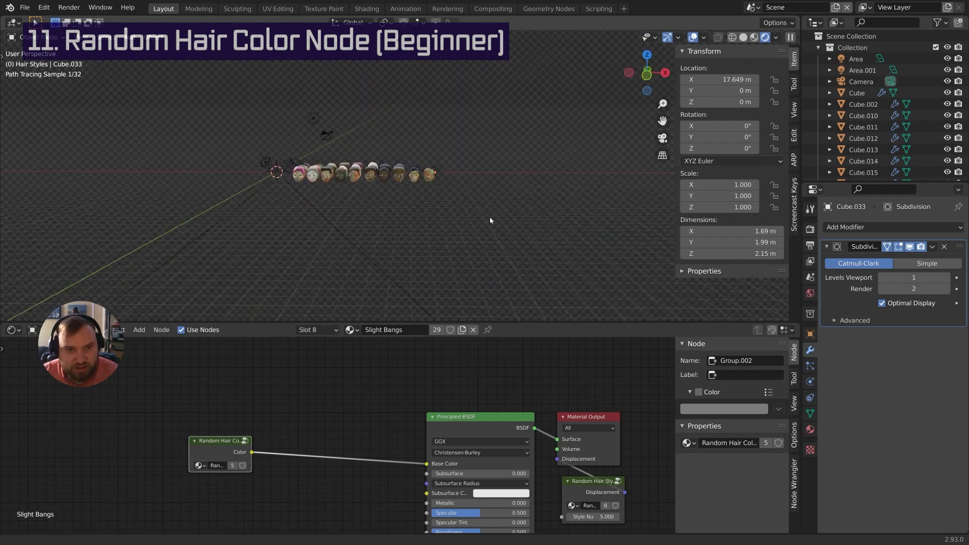
{"action": "middle_click_drag", "start_coordinate": [489, 217], "coordinate": [510, 151]}
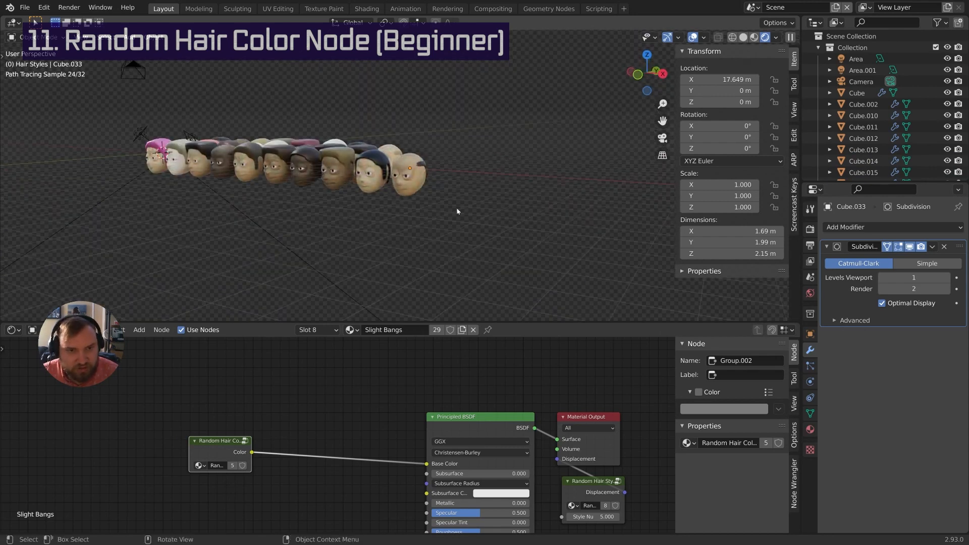
{"action": "middle_click_drag", "start_coordinate": [456, 210], "coordinate": [519, 220]}
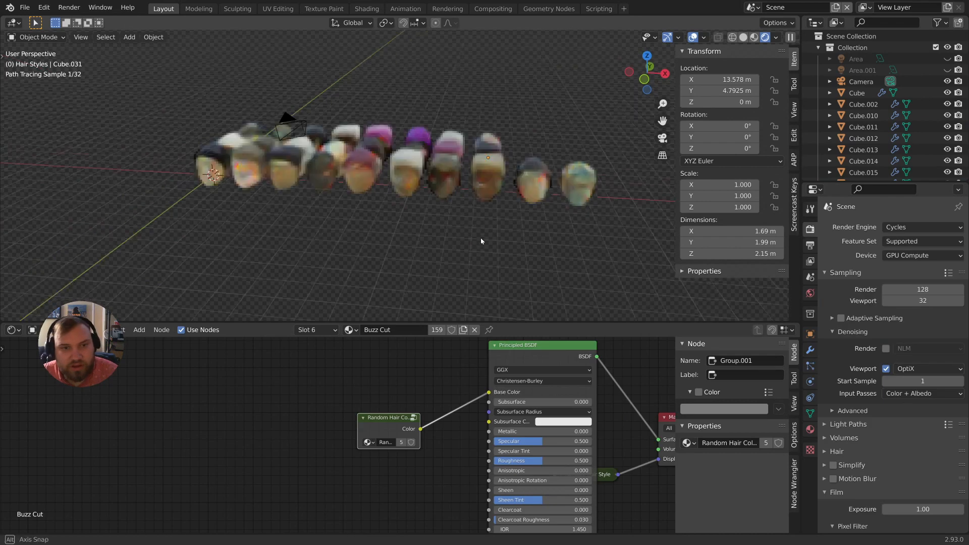
Inside the Buzz Cut Random Hair Color group, change the Random seed to 3.000
{"action": "scroll", "coordinate": [478, 253], "scroll_direction": "up", "scroll_amount": 3}
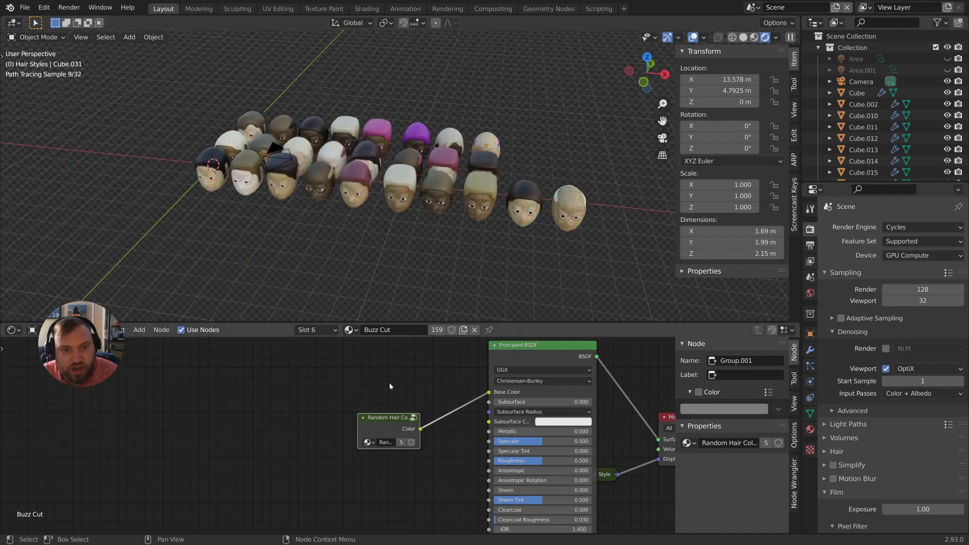
{"action": "key", "text": "Tab"}
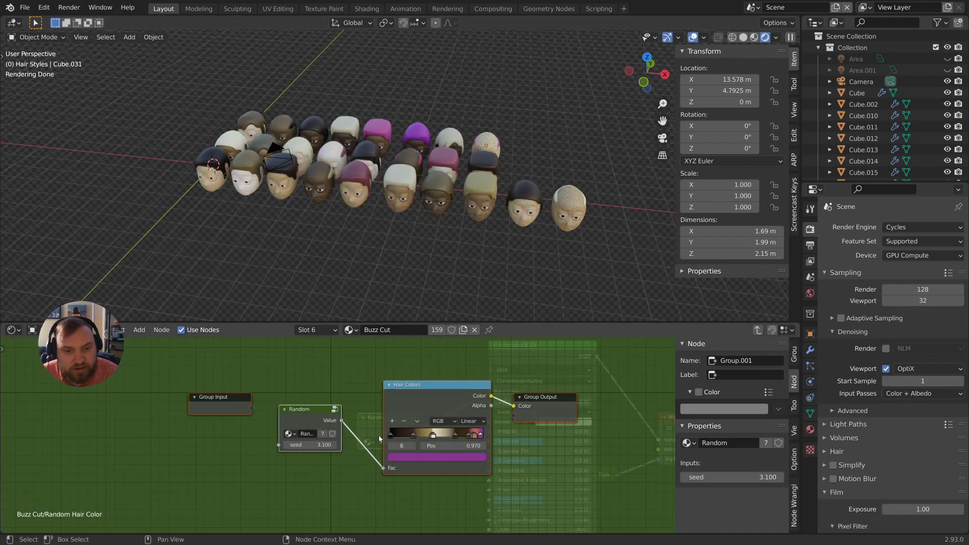
{"action": "left_click", "coordinate": [335, 446]}
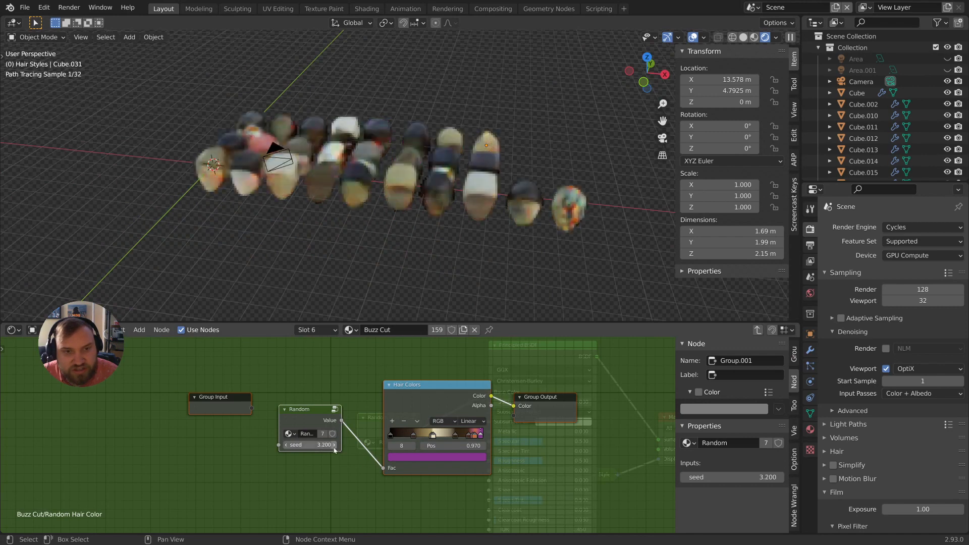
{"action": "left_click_drag", "start_coordinate": [317, 448], "coordinate": [313, 453]}
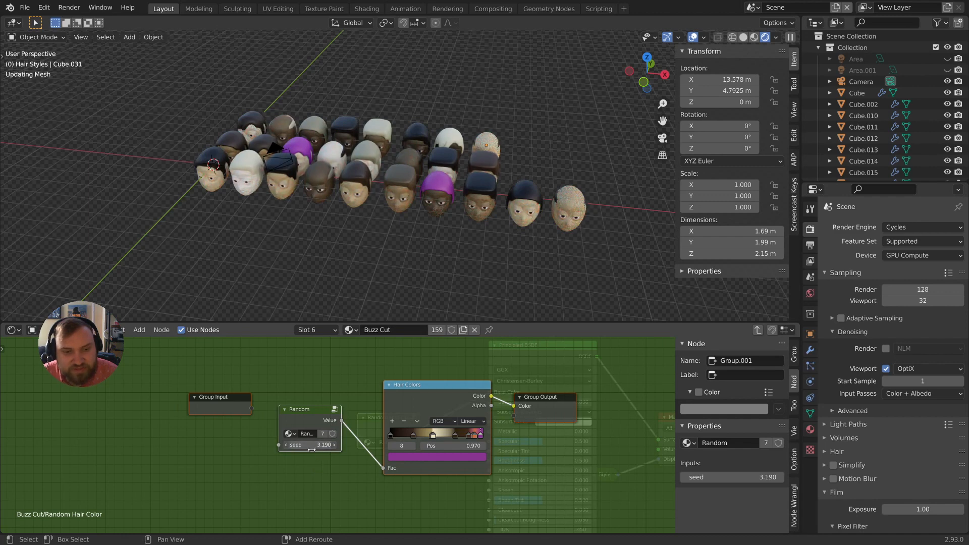
{"action": "left_click", "coordinate": [313, 453]}
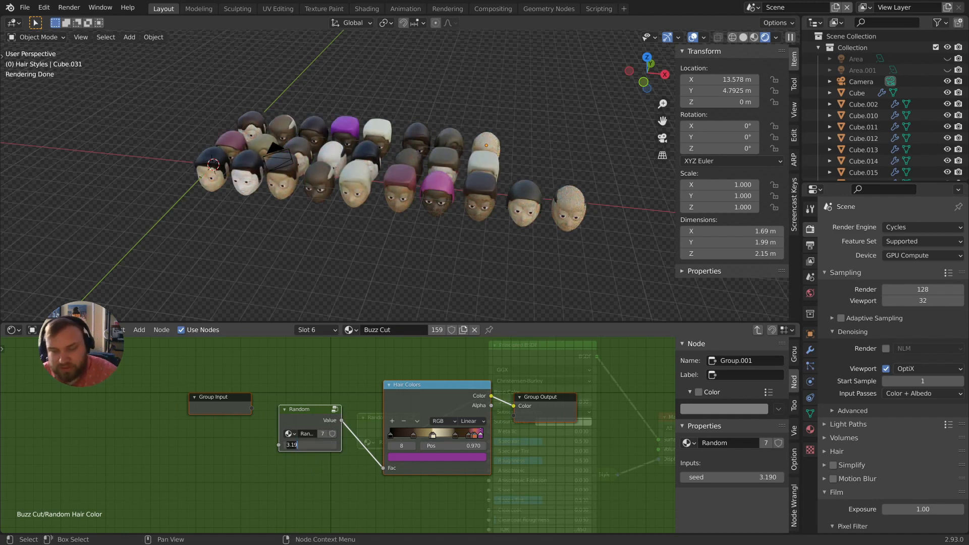
{"action": "type", "text": "3"}
{"action": "key", "text": "Return"}
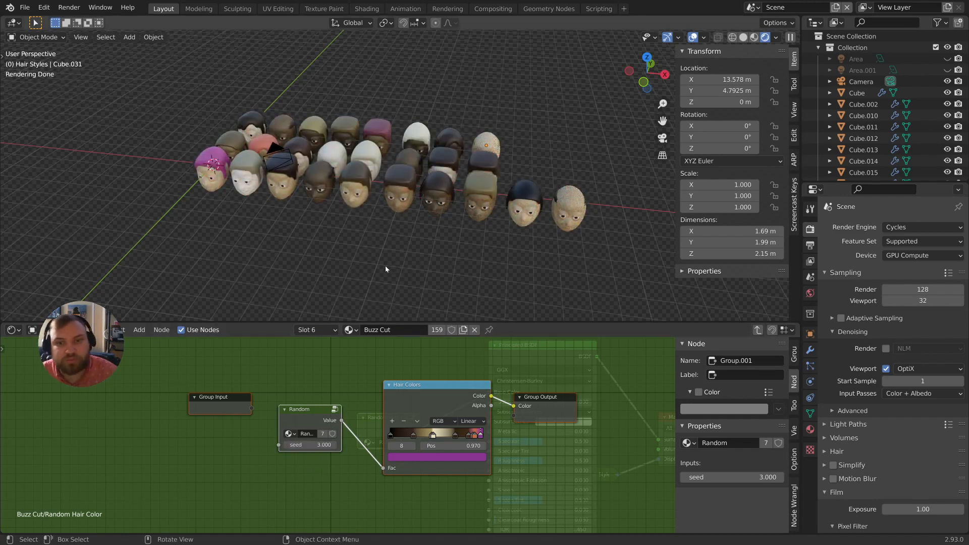
{"action": "middle_click_drag", "start_coordinate": [385, 269], "coordinate": [392, 235]}
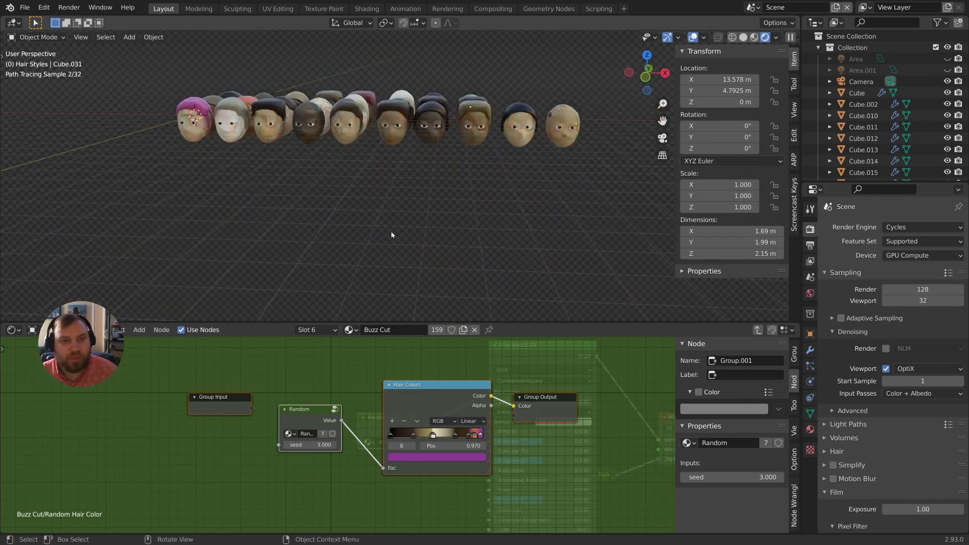
{"action": "middle_click_drag", "start_coordinate": [414, 190], "coordinate": [395, 234], "text": "shift"}
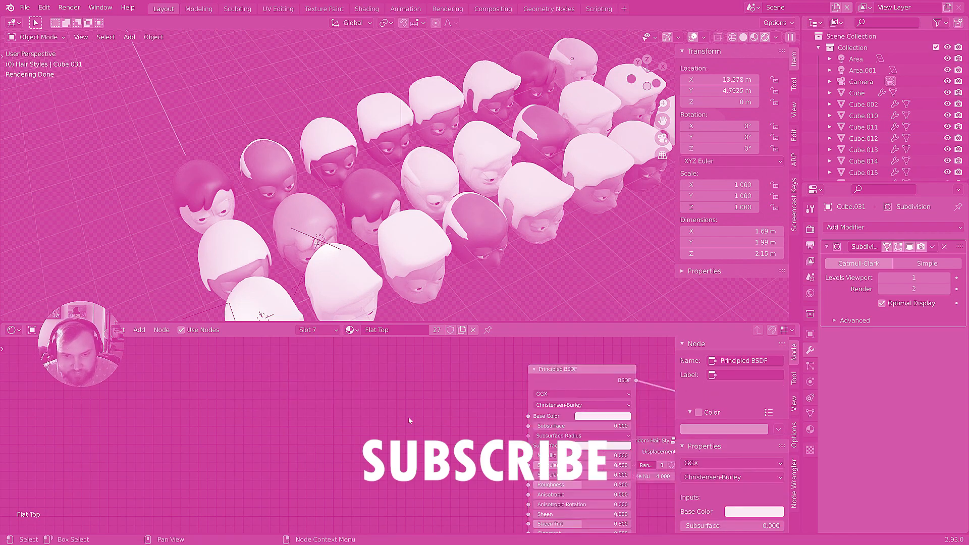
{"action": "left_click_drag", "start_coordinate": [449, 402], "coordinate": [513, 412]}
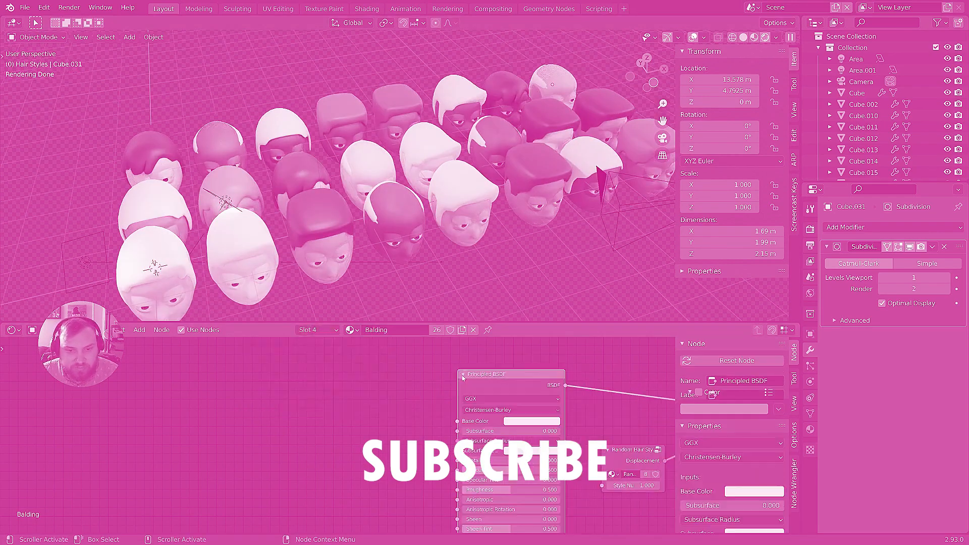